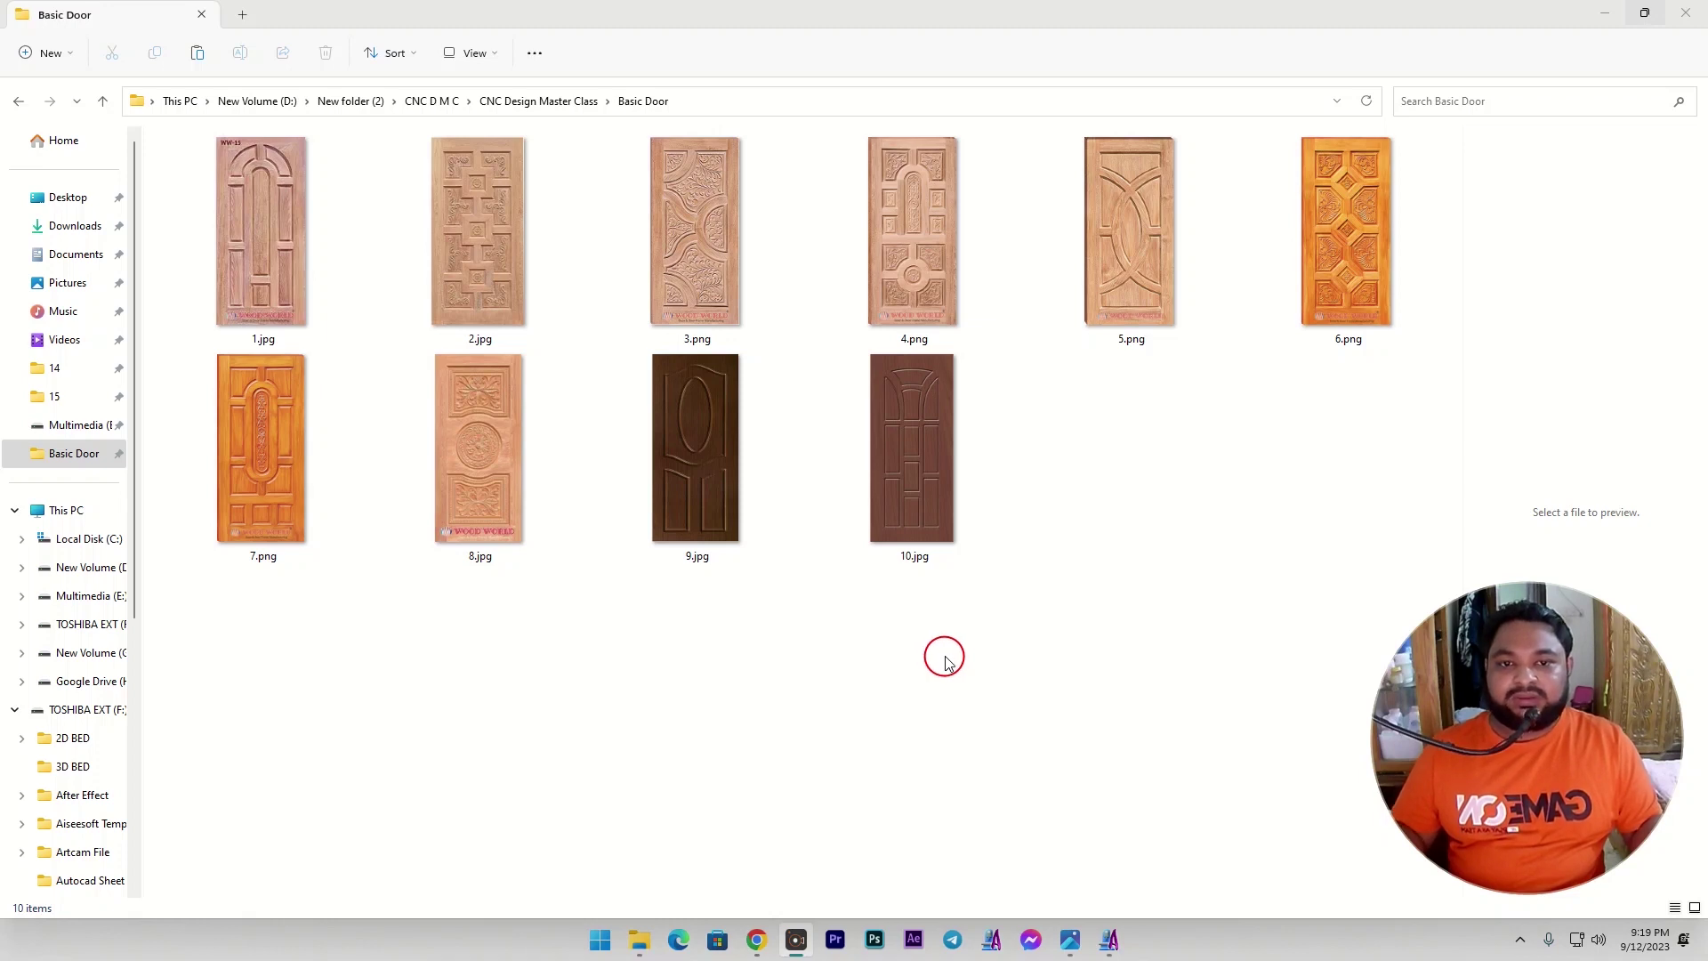
Select 6.png, switch to ArtCAM Pro and create a new model 39 mm wide and 81 mm high in a maximized 2D view.
left_click(1329, 301)
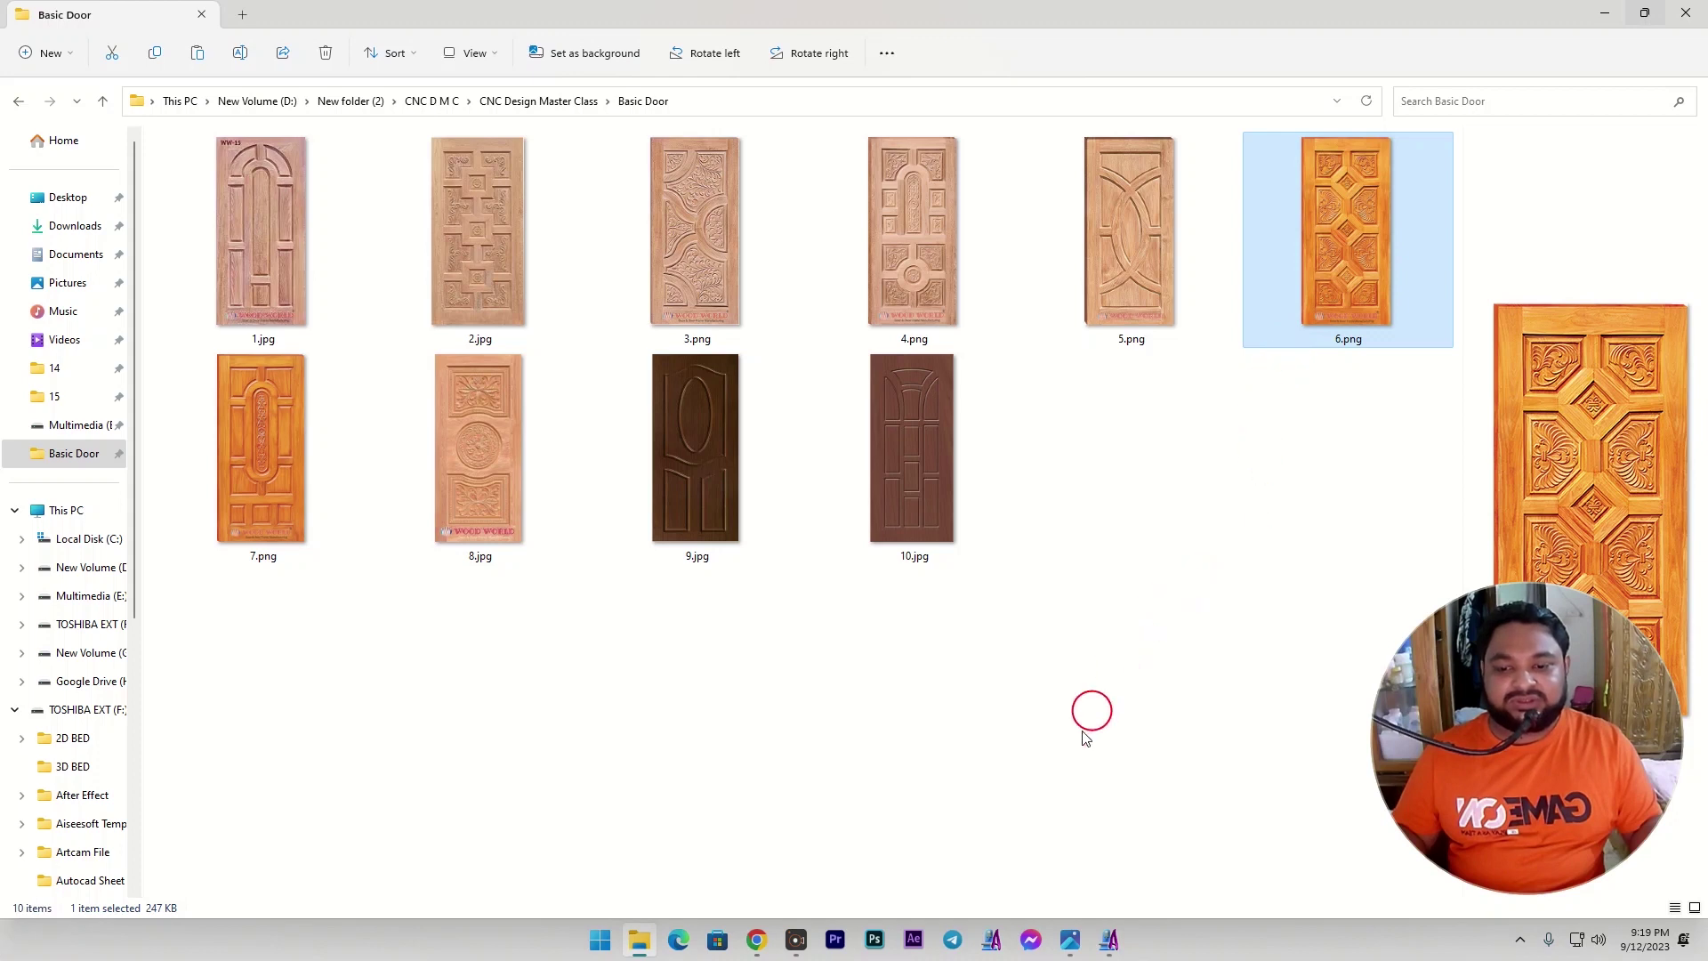
left_click(993, 941)
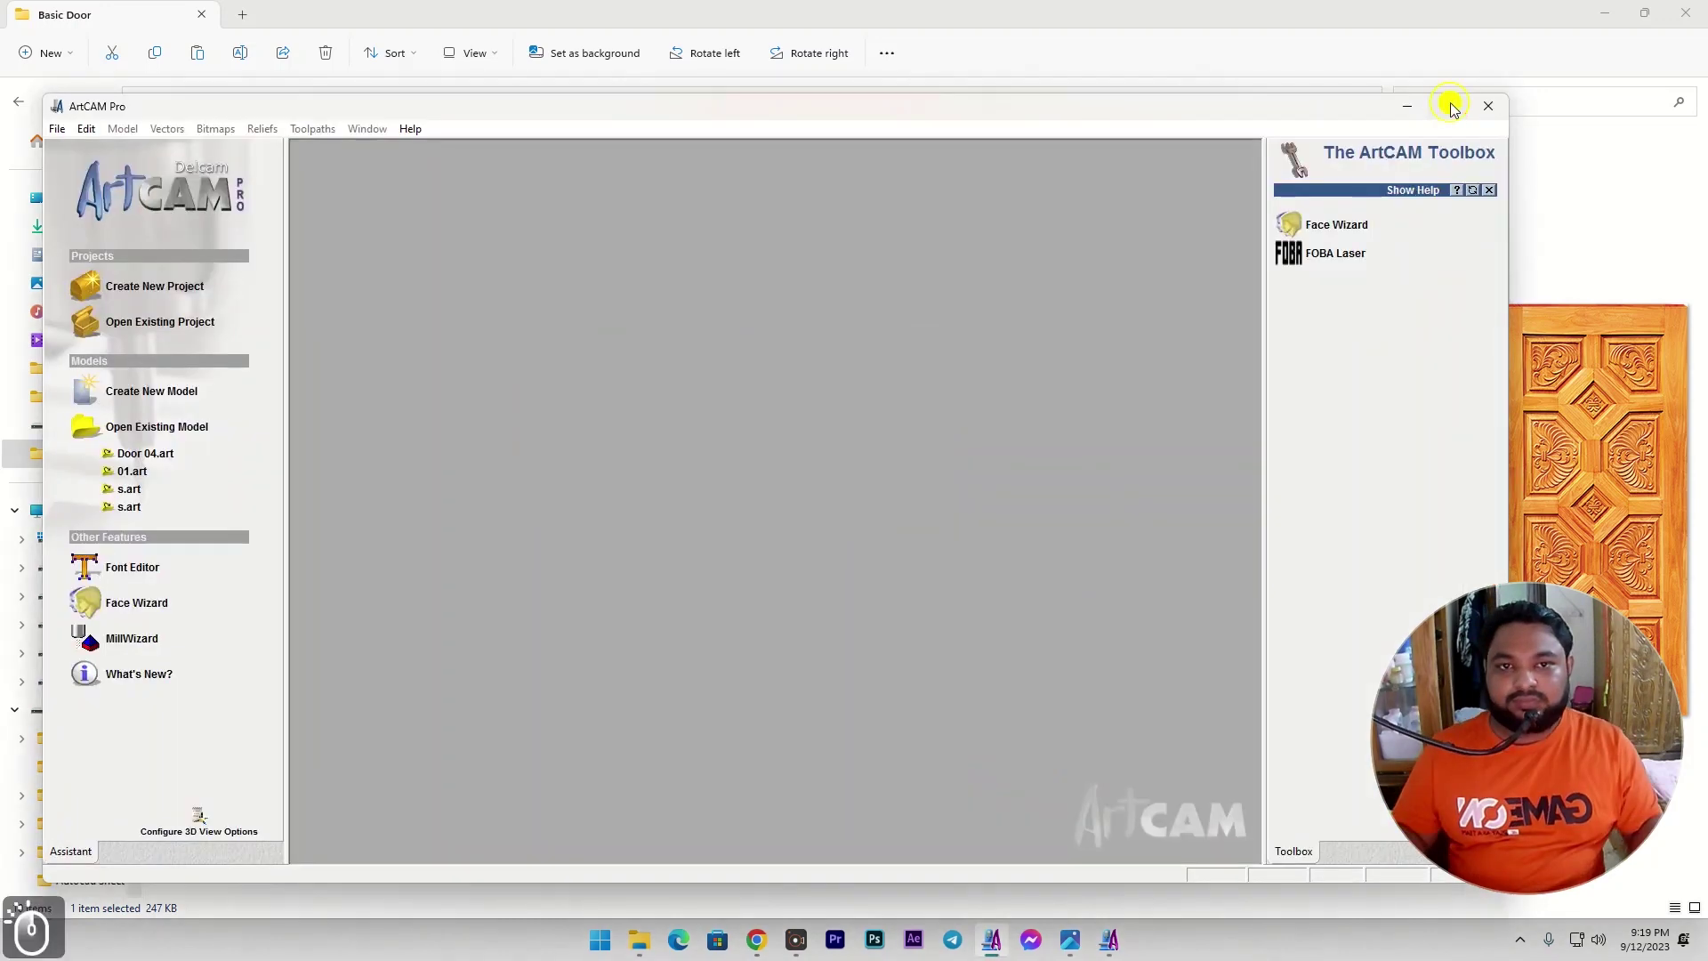
left_click(1450, 103)
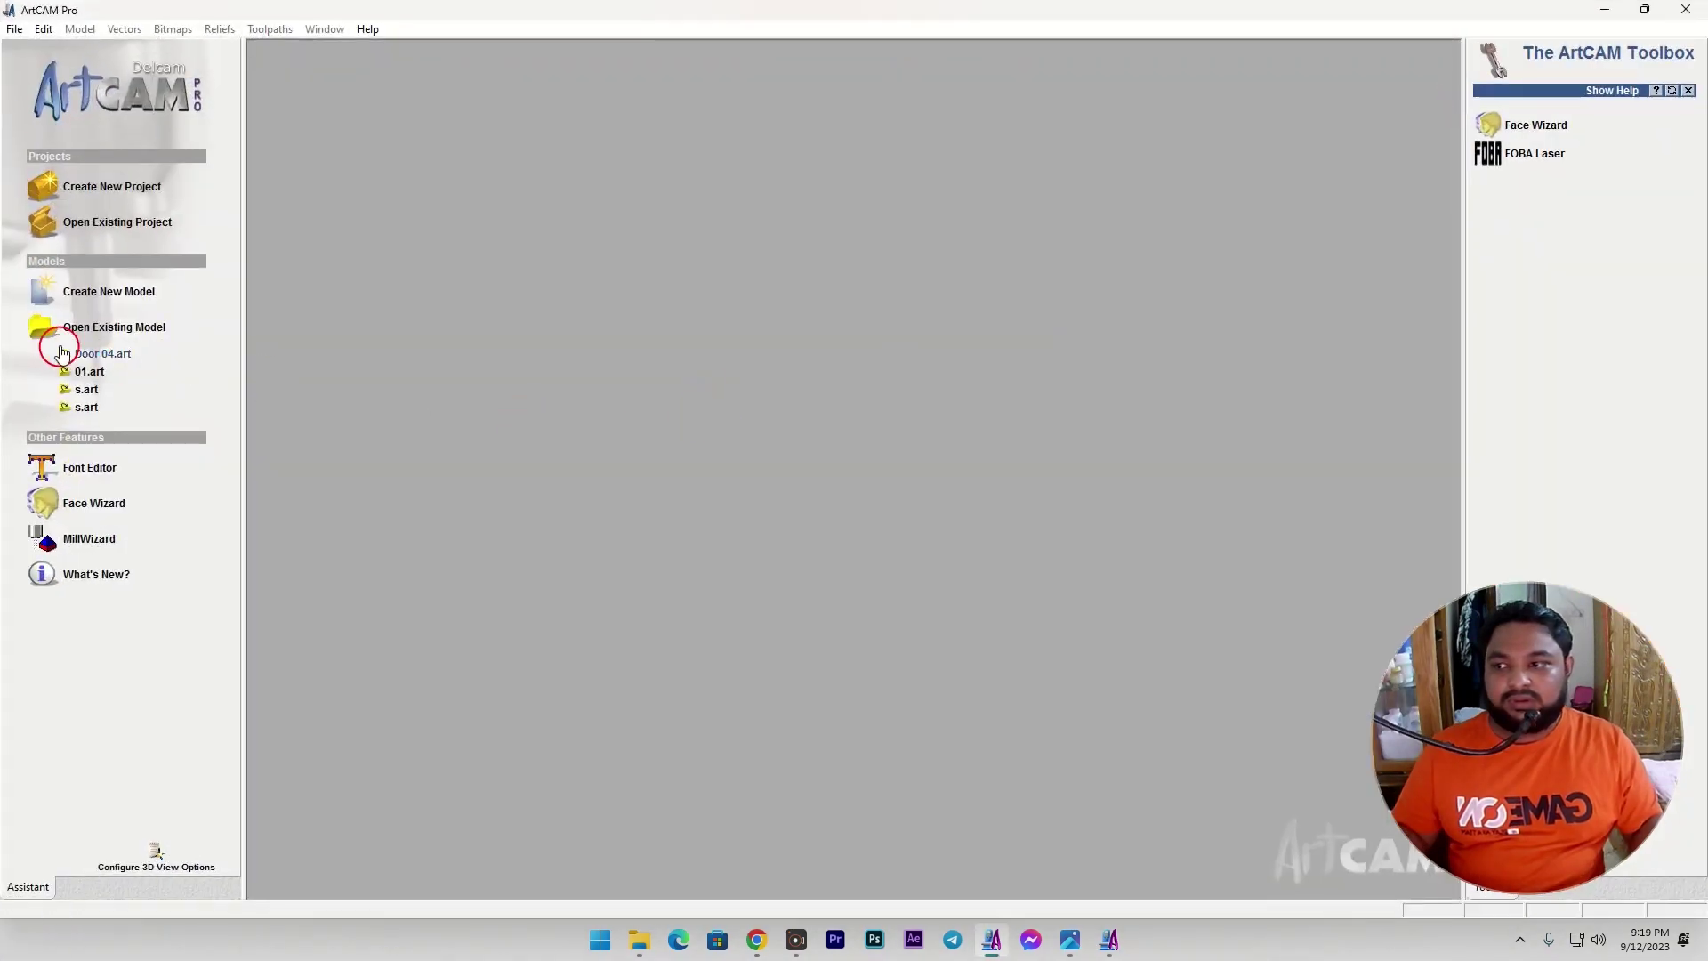
left_click(105, 291)
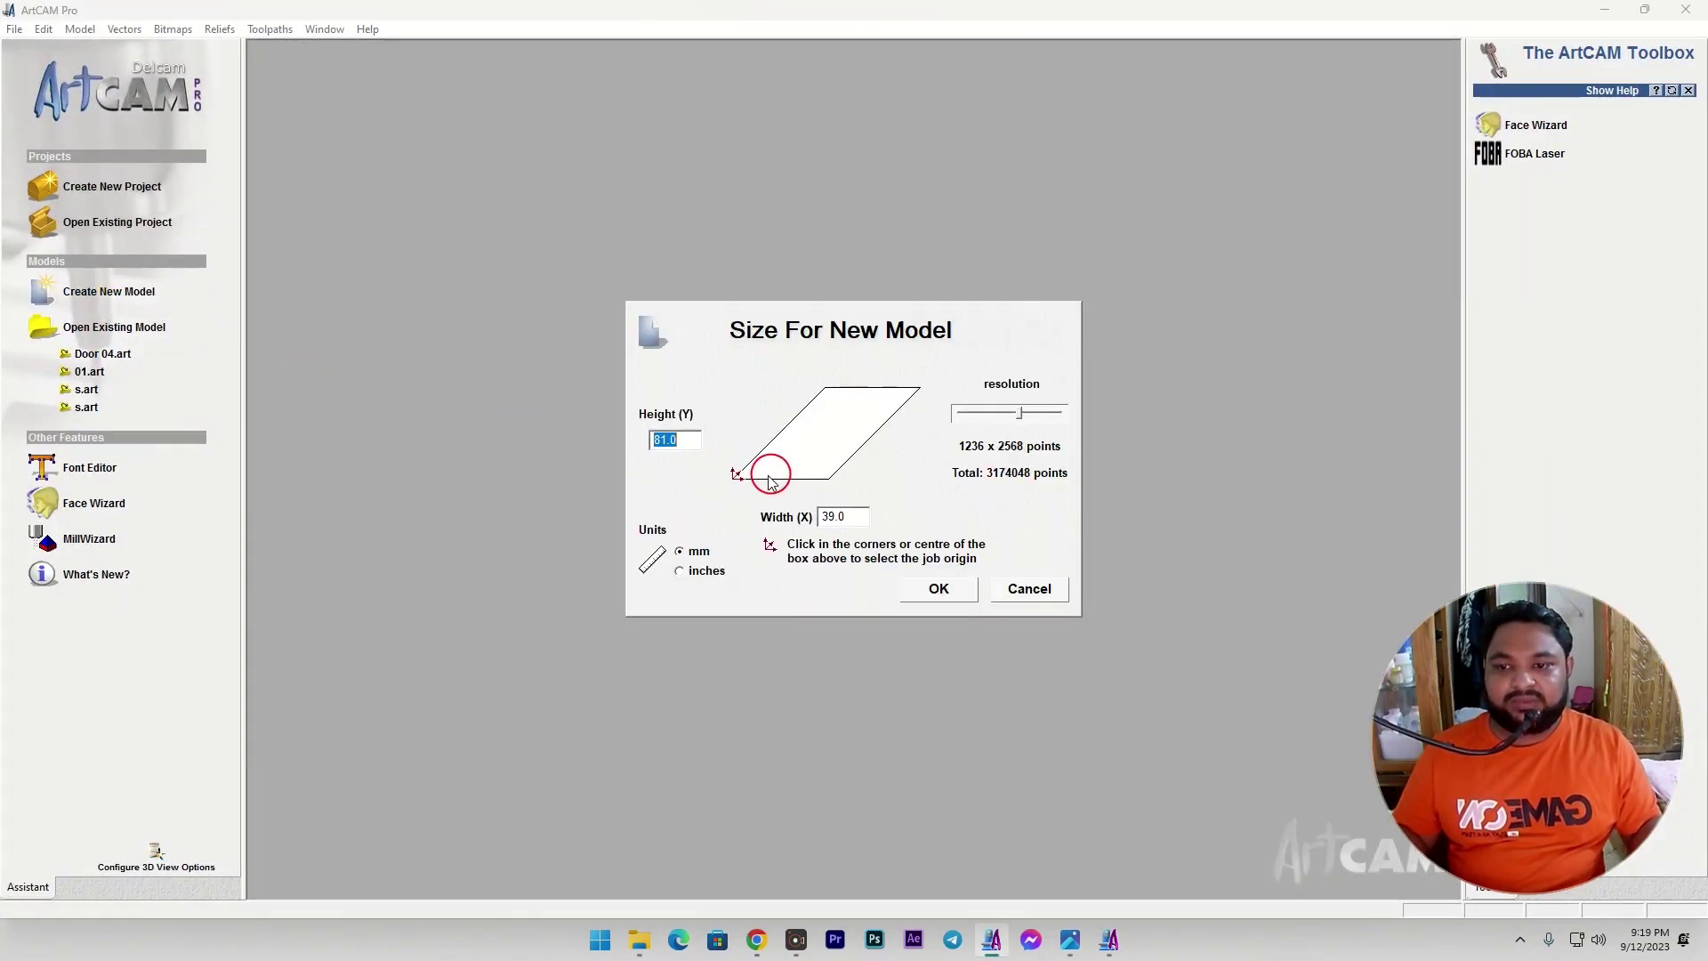
left_click(934, 587)
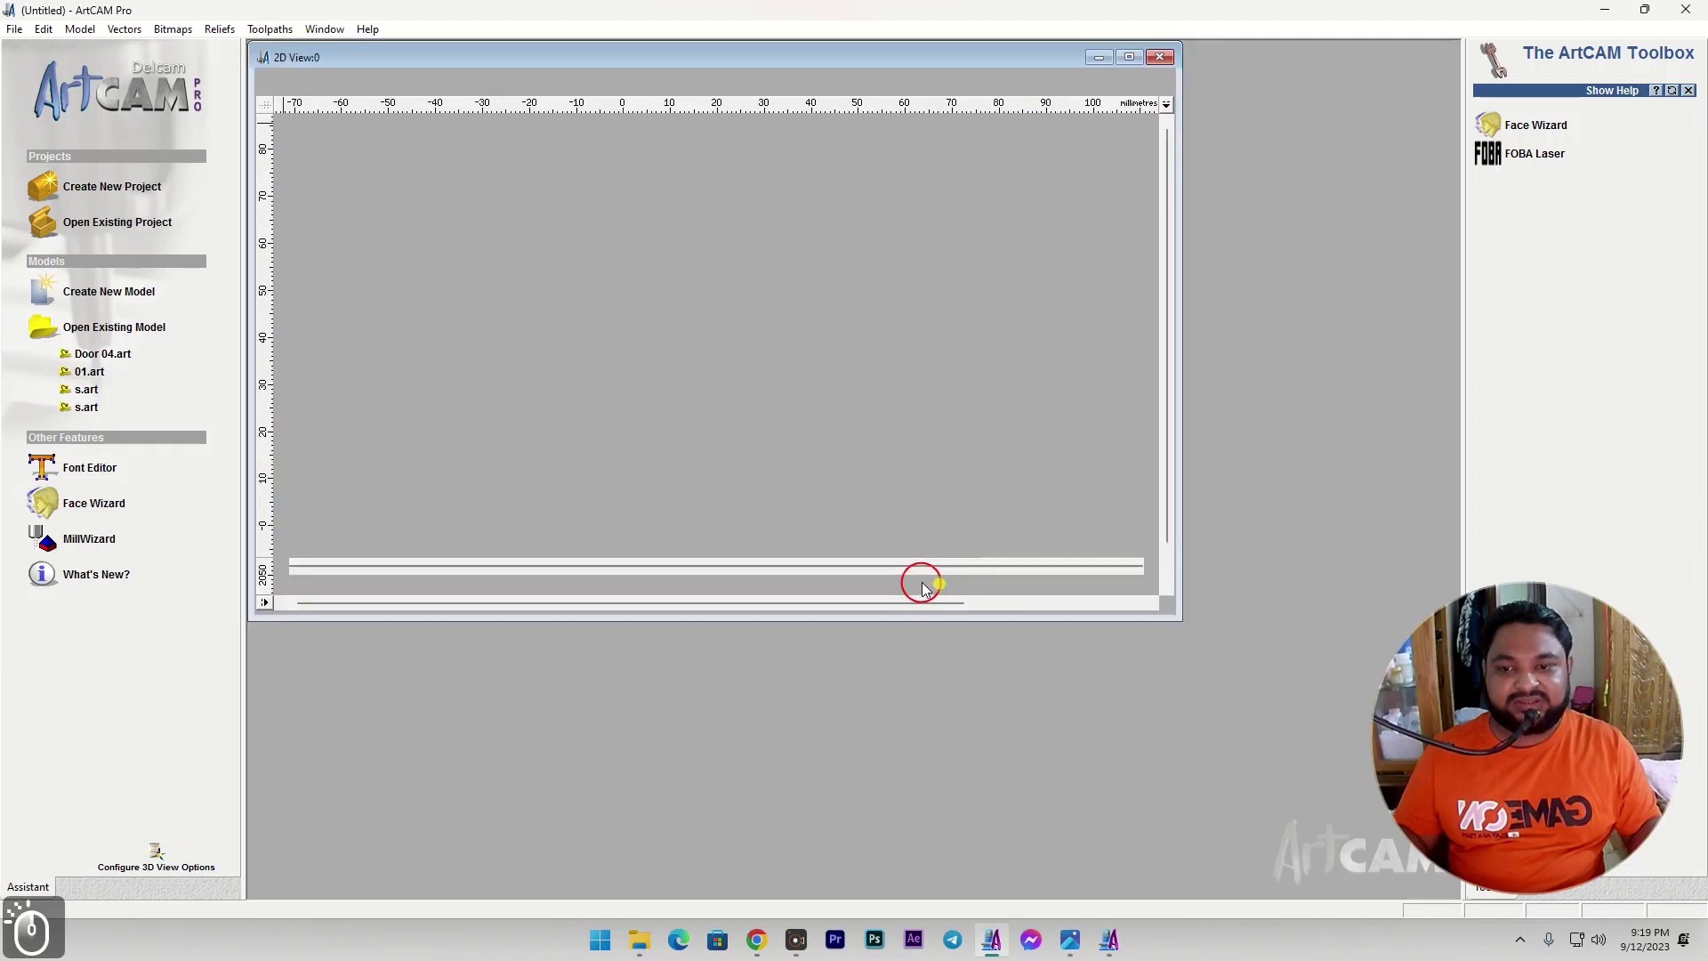
left_click(1129, 57)
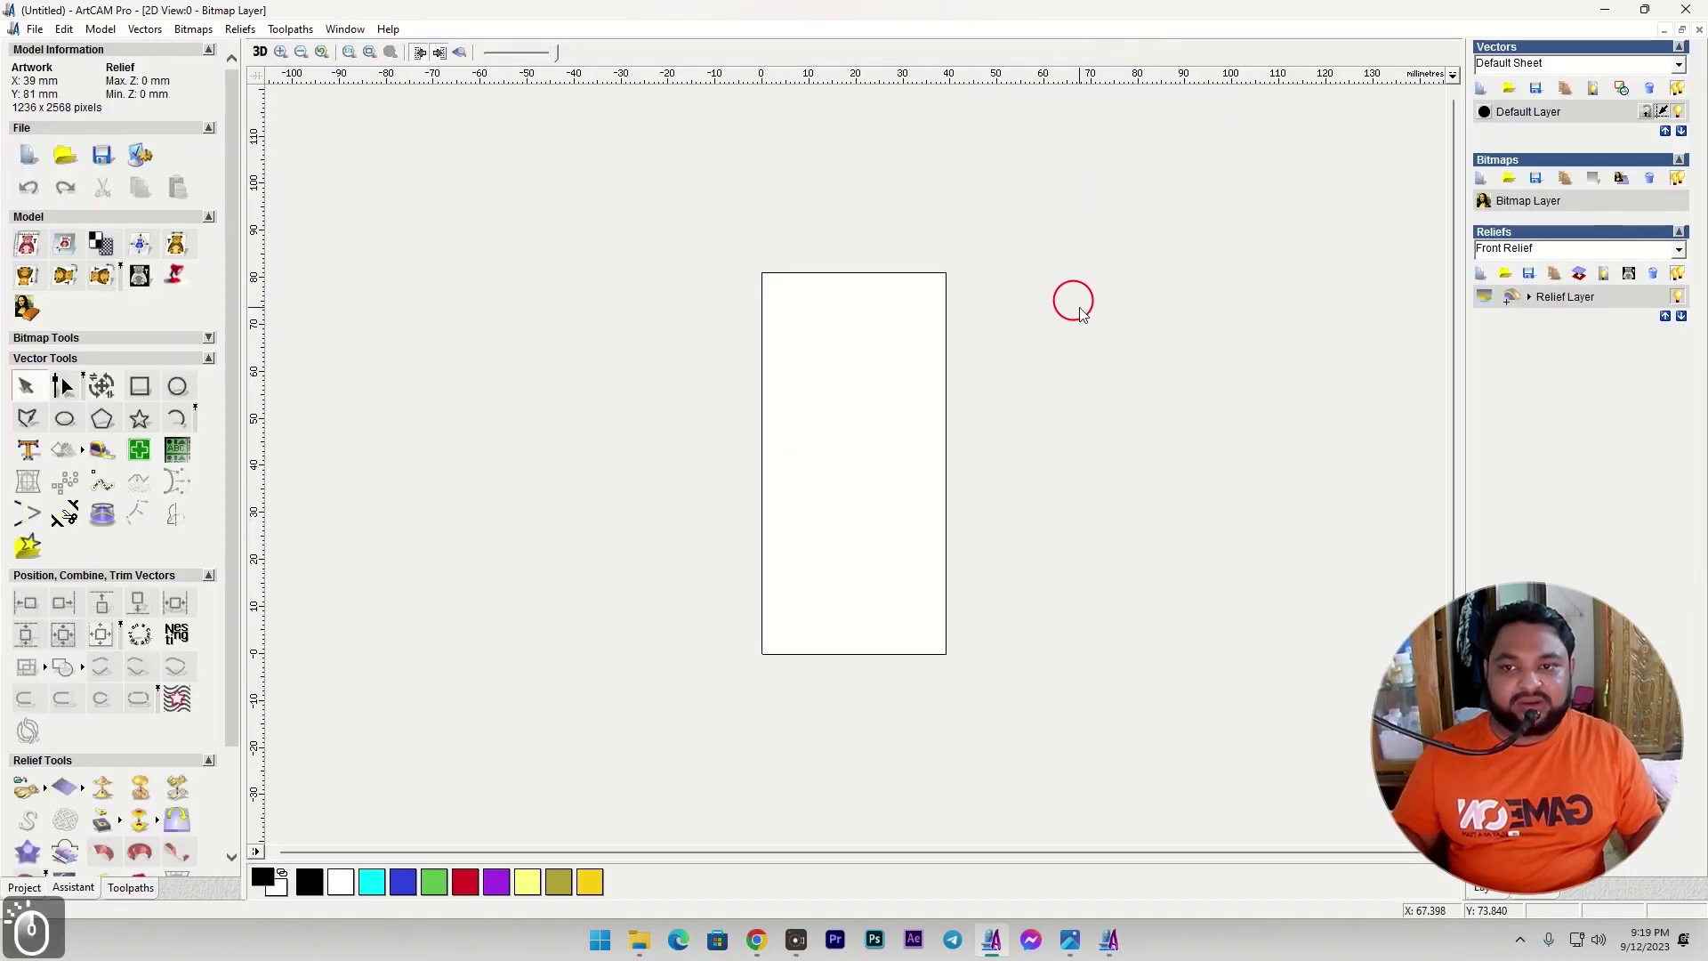
Create a 39 x 81 mm rectangle for the door outline and centre it on the model page.
left_click(143, 384)
left_click_drag(691, 298, 774, 508)
left_click_drag(124, 214, 2, 218)
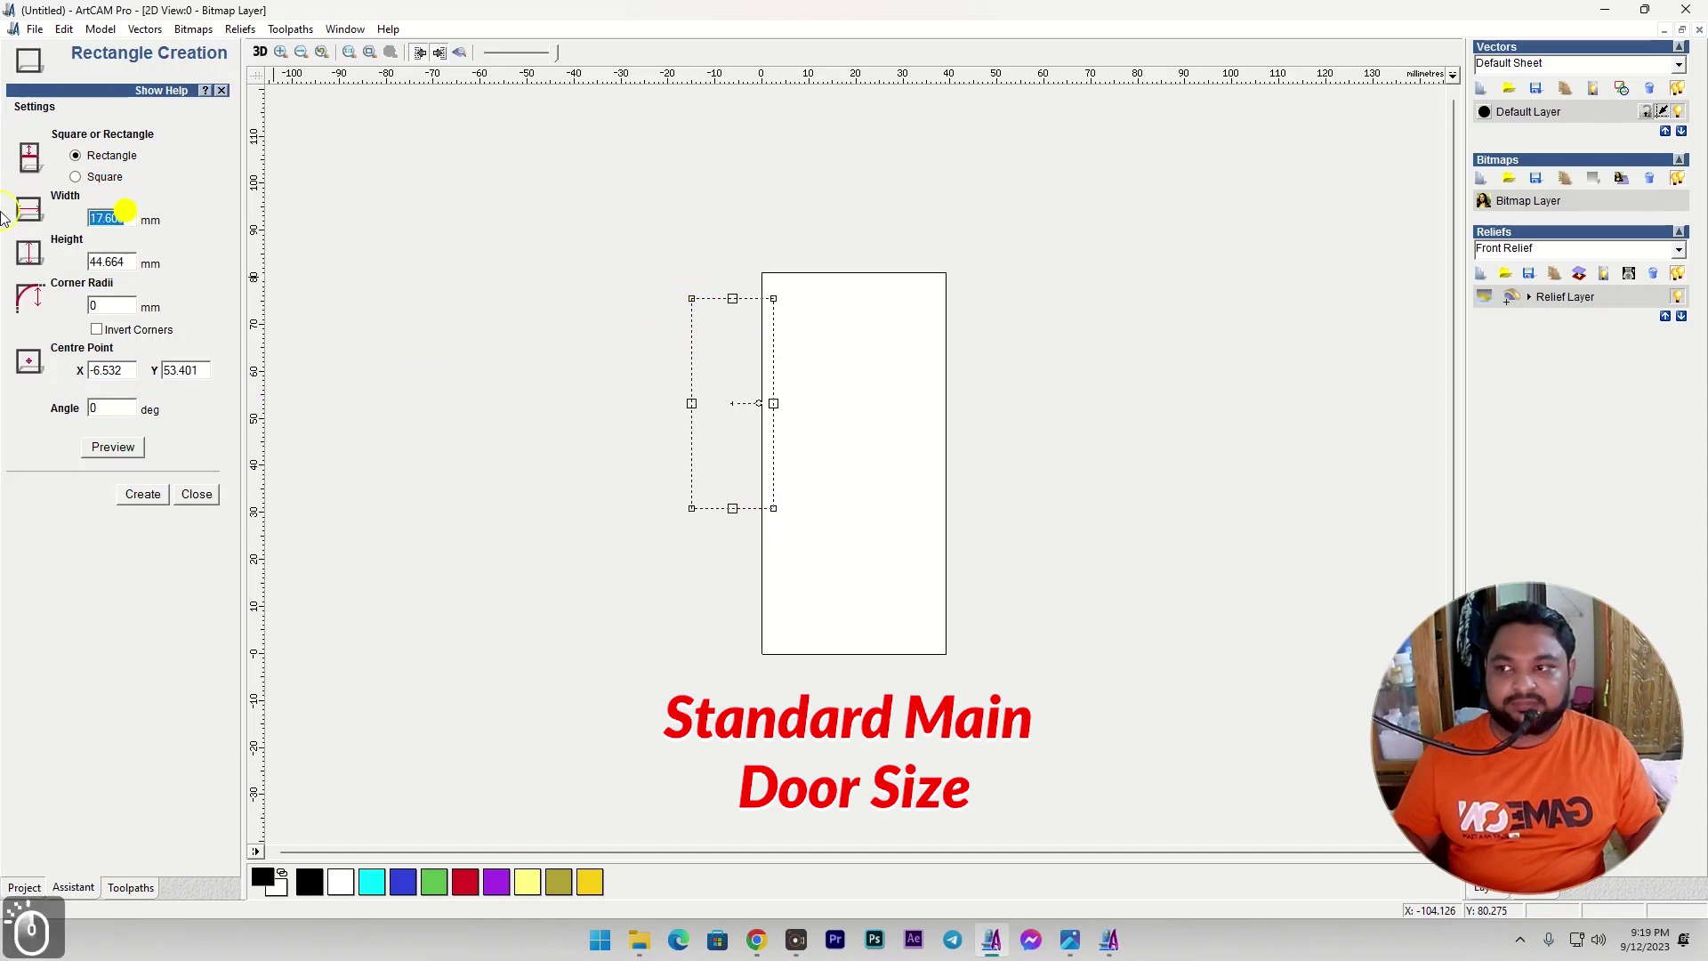
type("39")
key("Tab")
type("81")
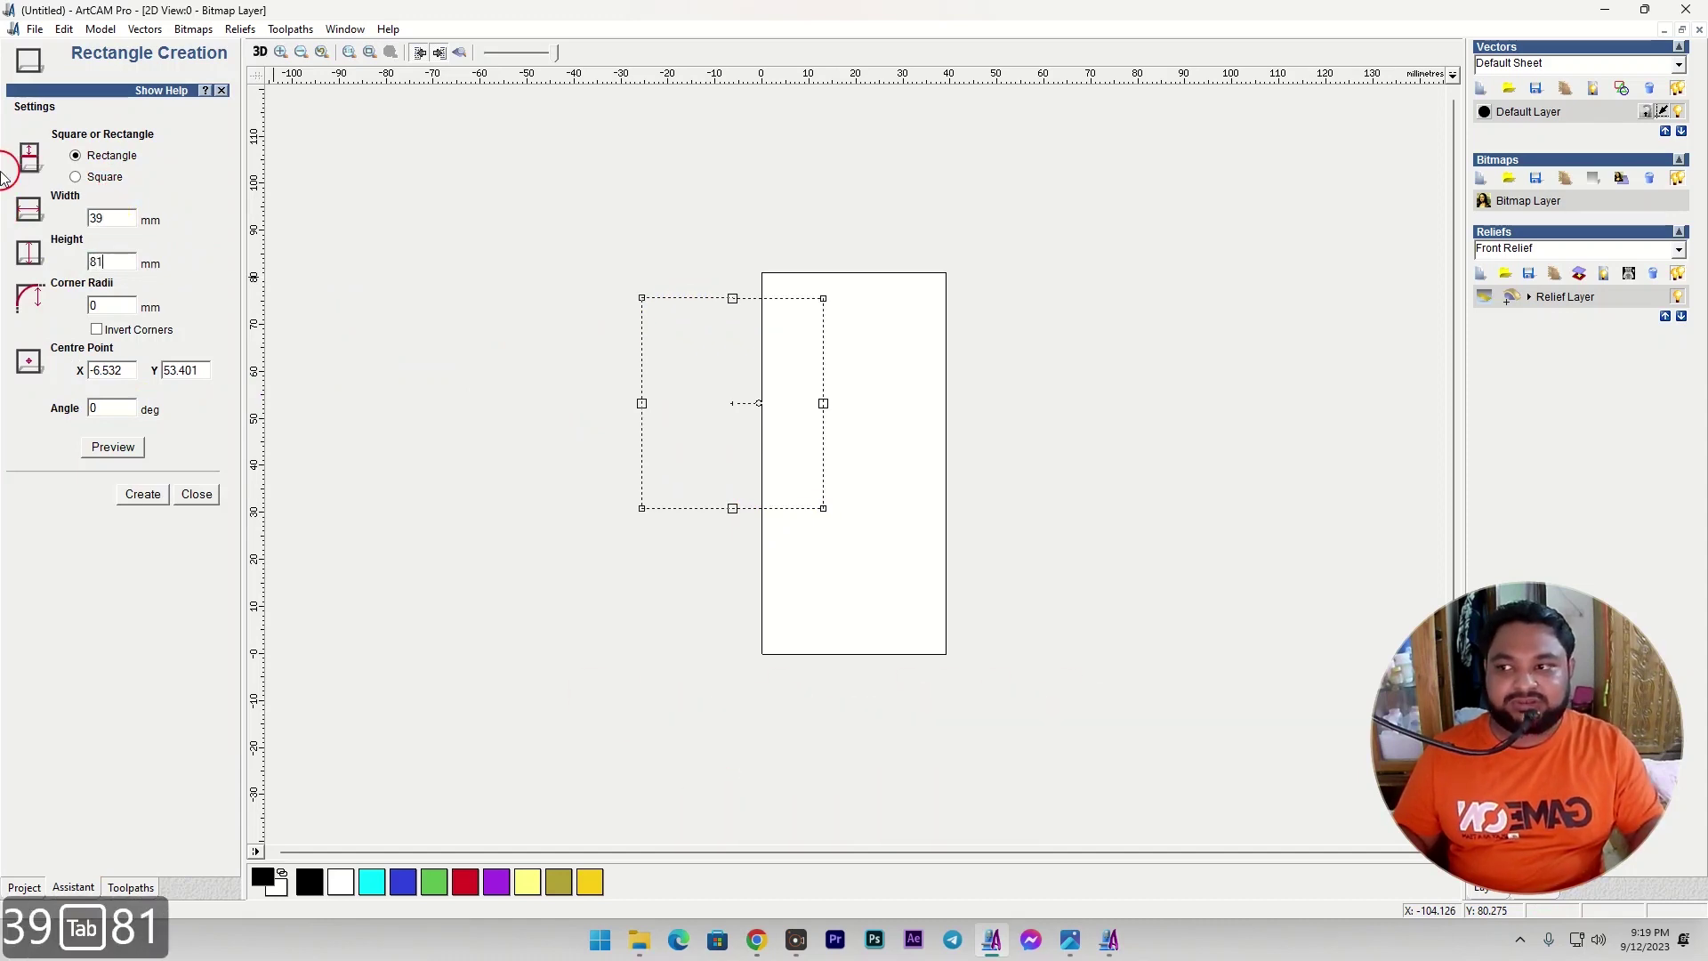
left_click(142, 493)
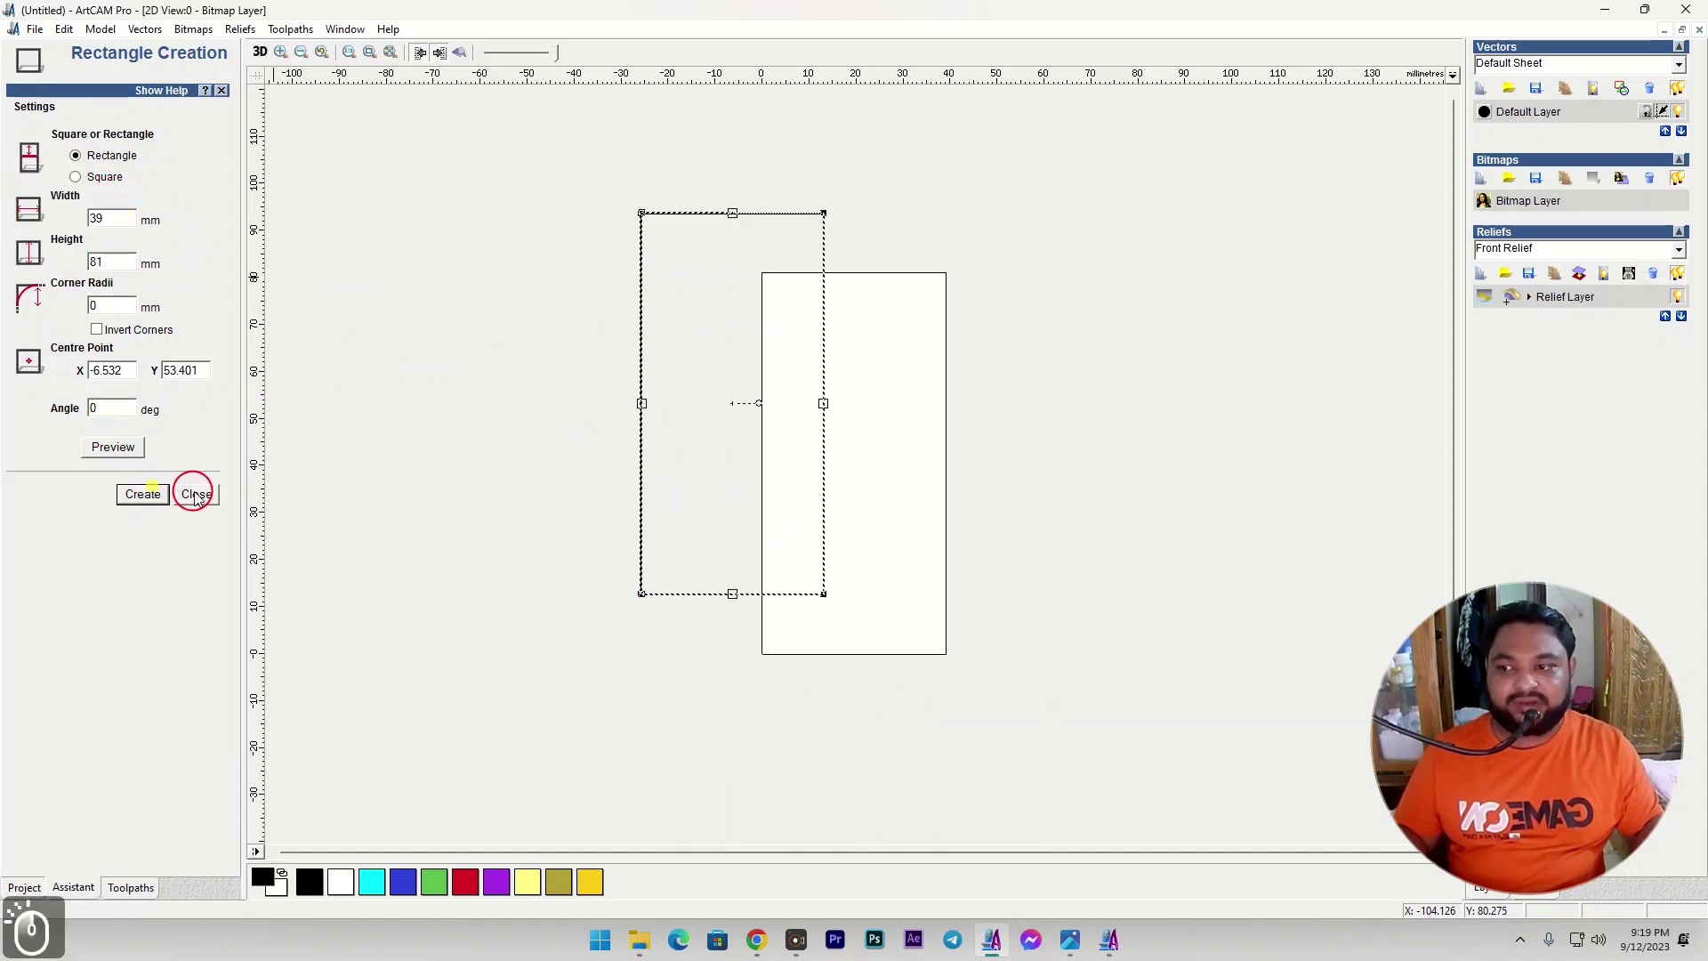
left_click(196, 493)
key("F9")
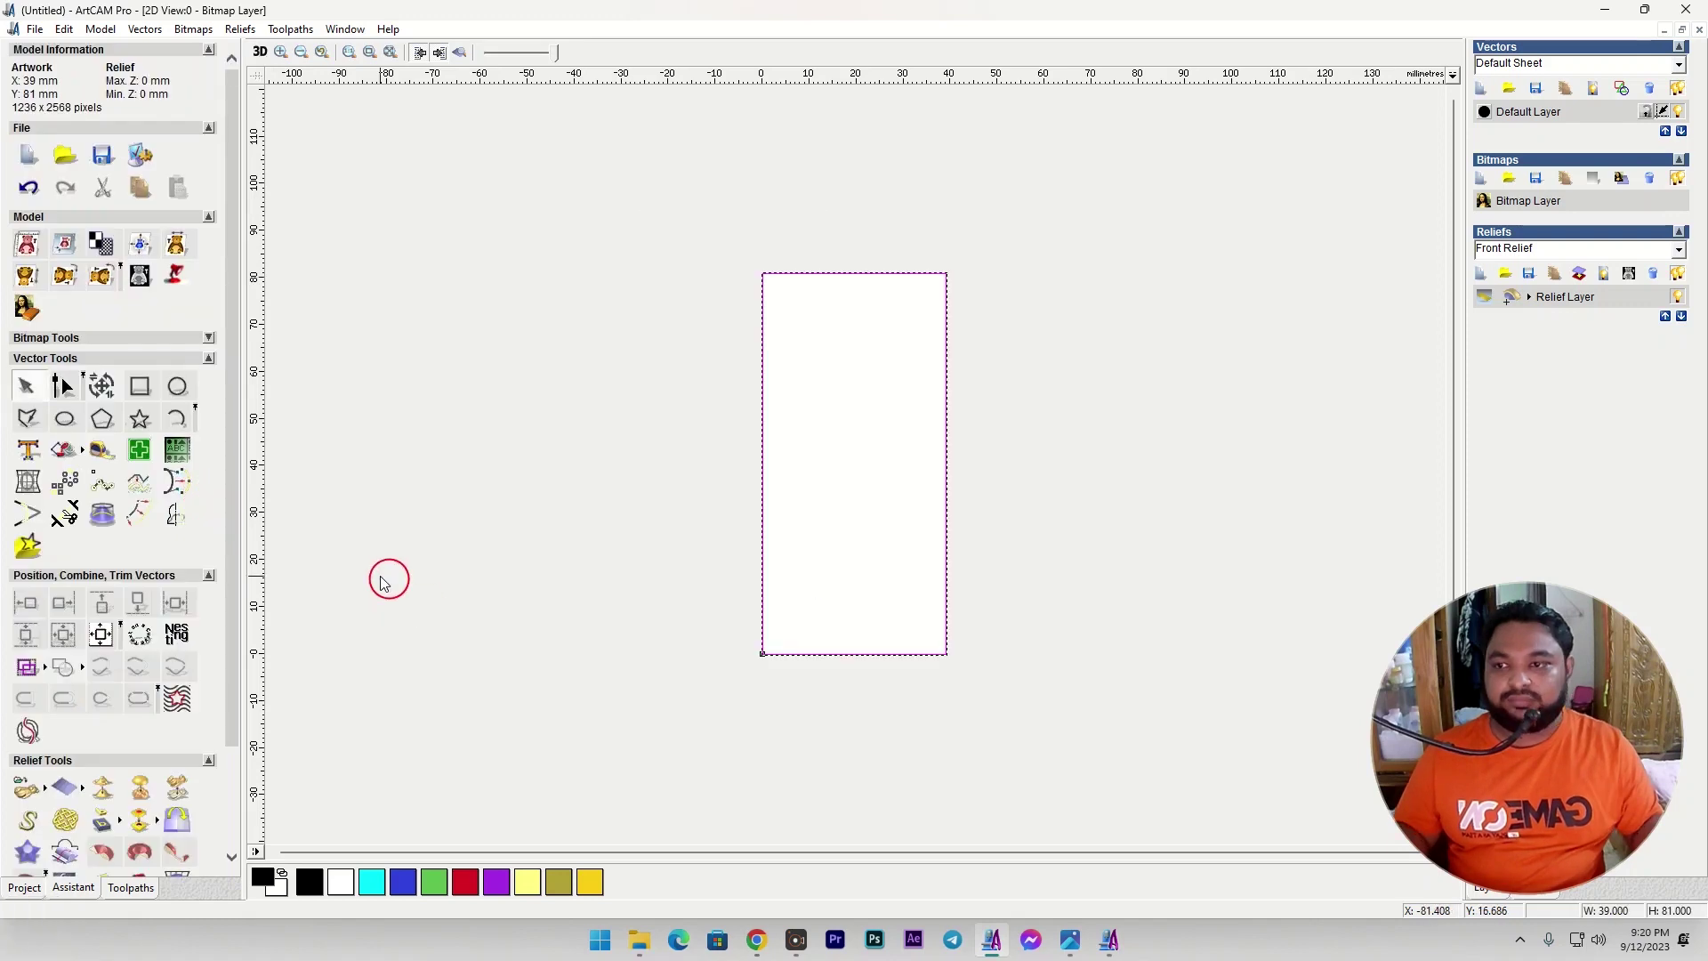
Offset the door outline 6 mm inwards with sharp corners, keeping the original vector.
left_click(138, 512)
double_click(107, 113)
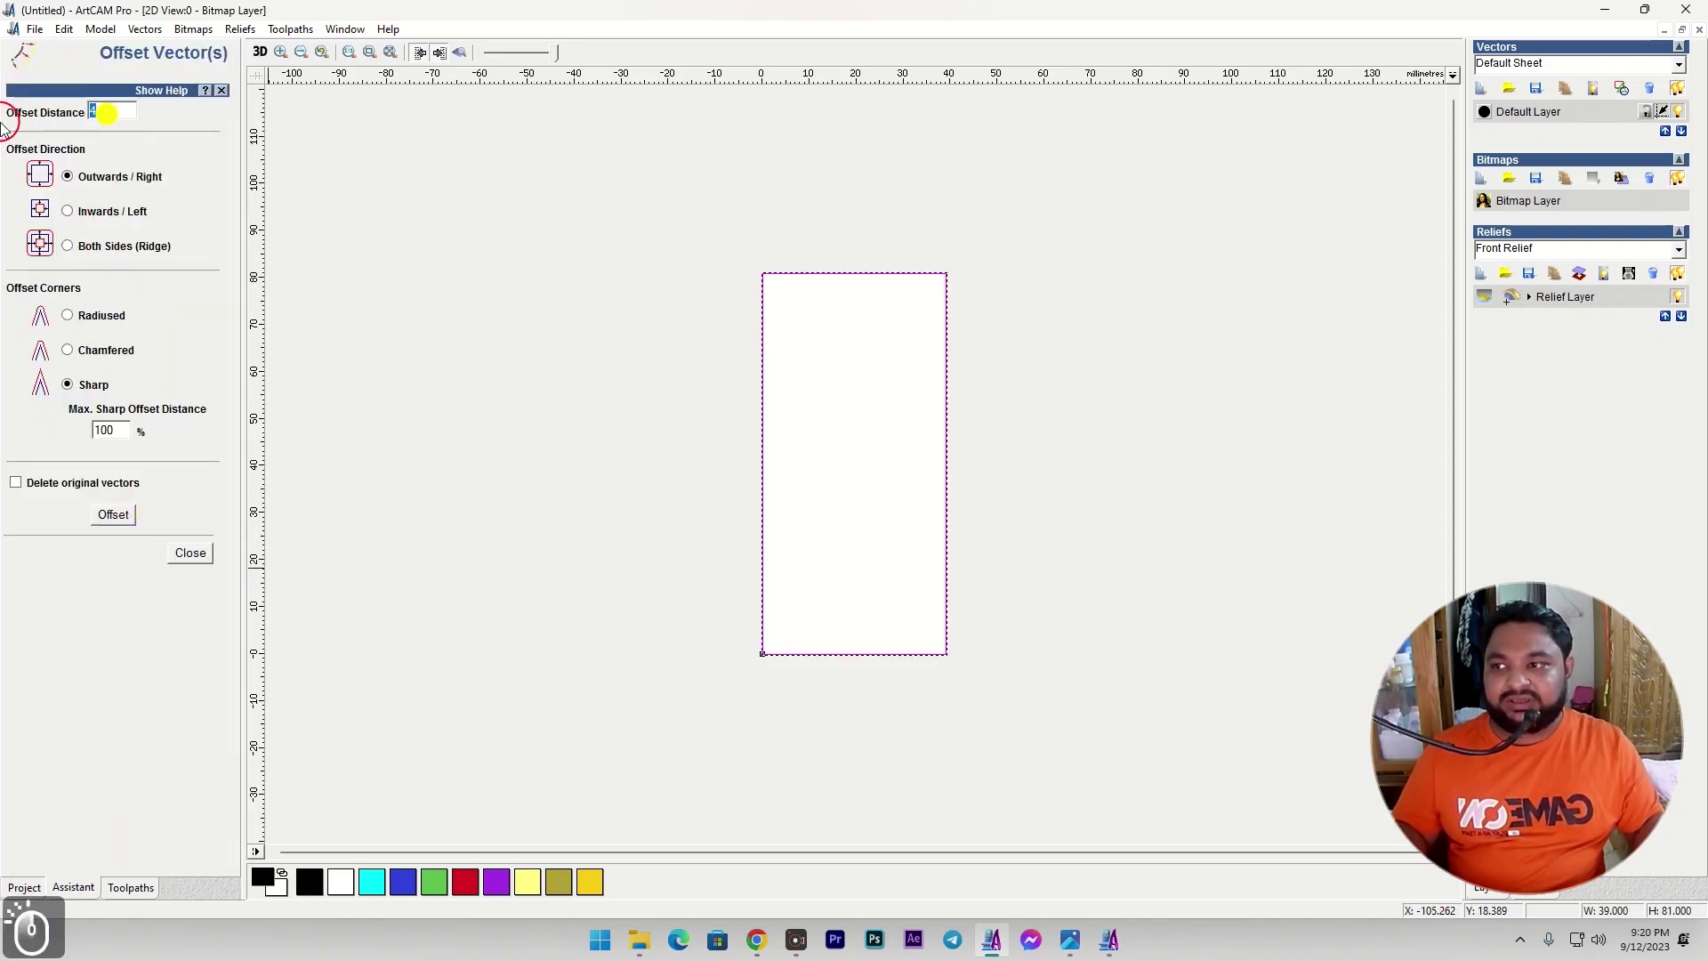
type("6")
left_click(67, 211)
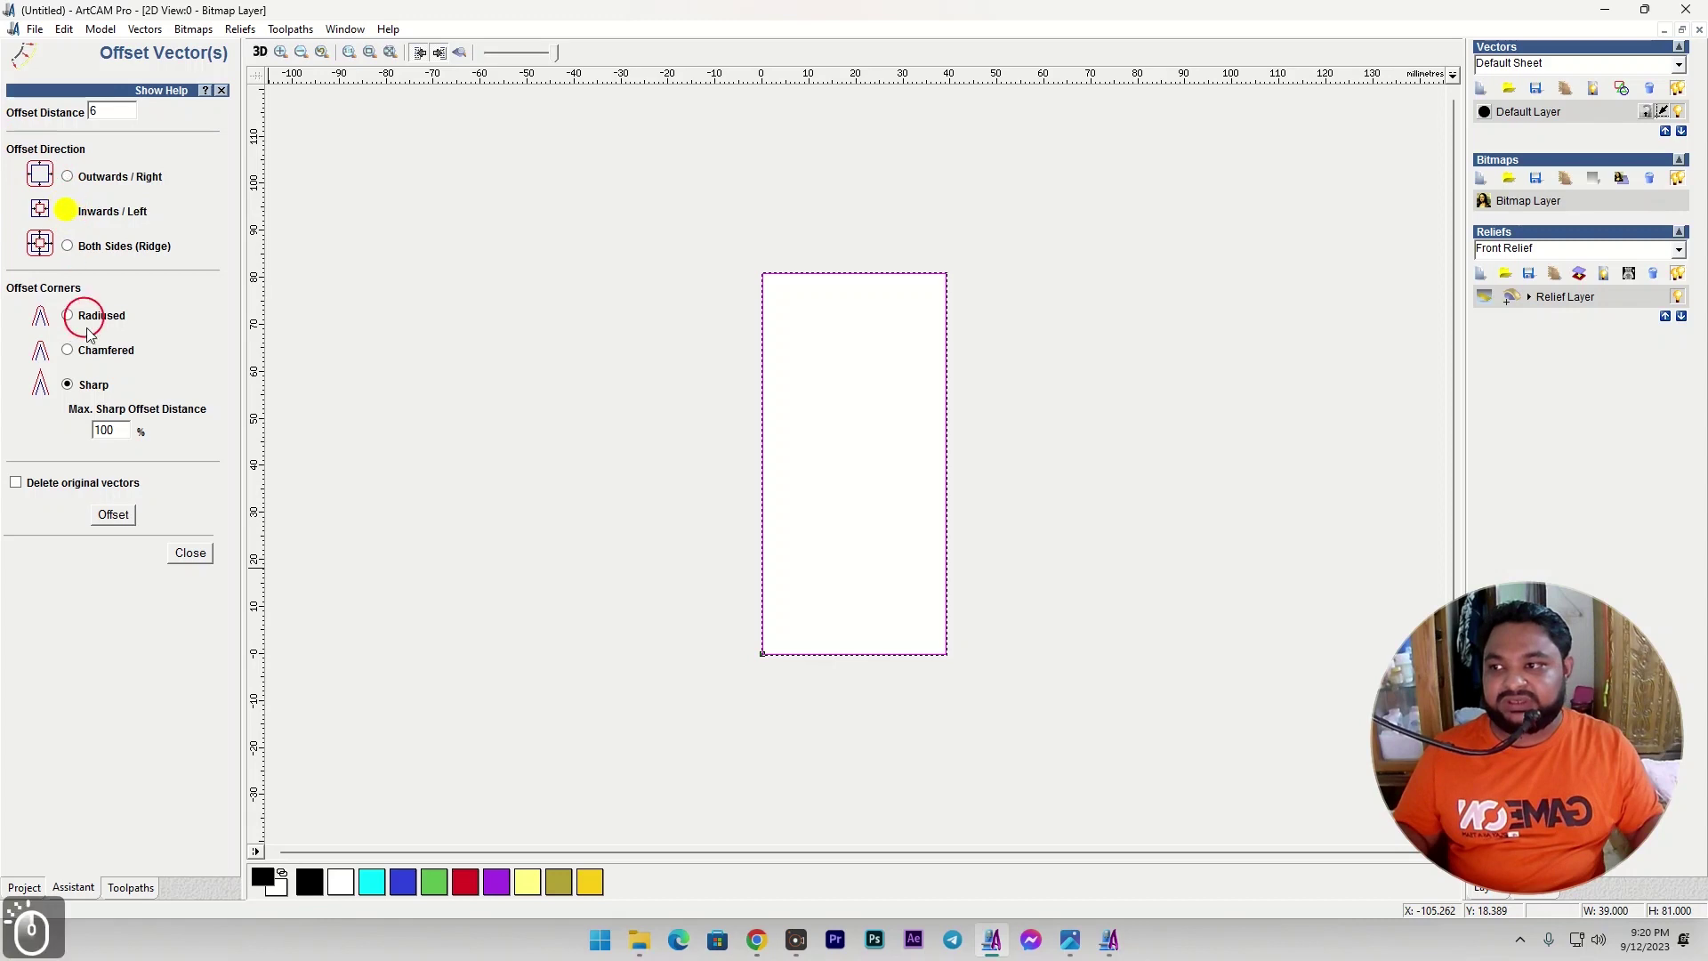
left_click(113, 514)
left_click(192, 553)
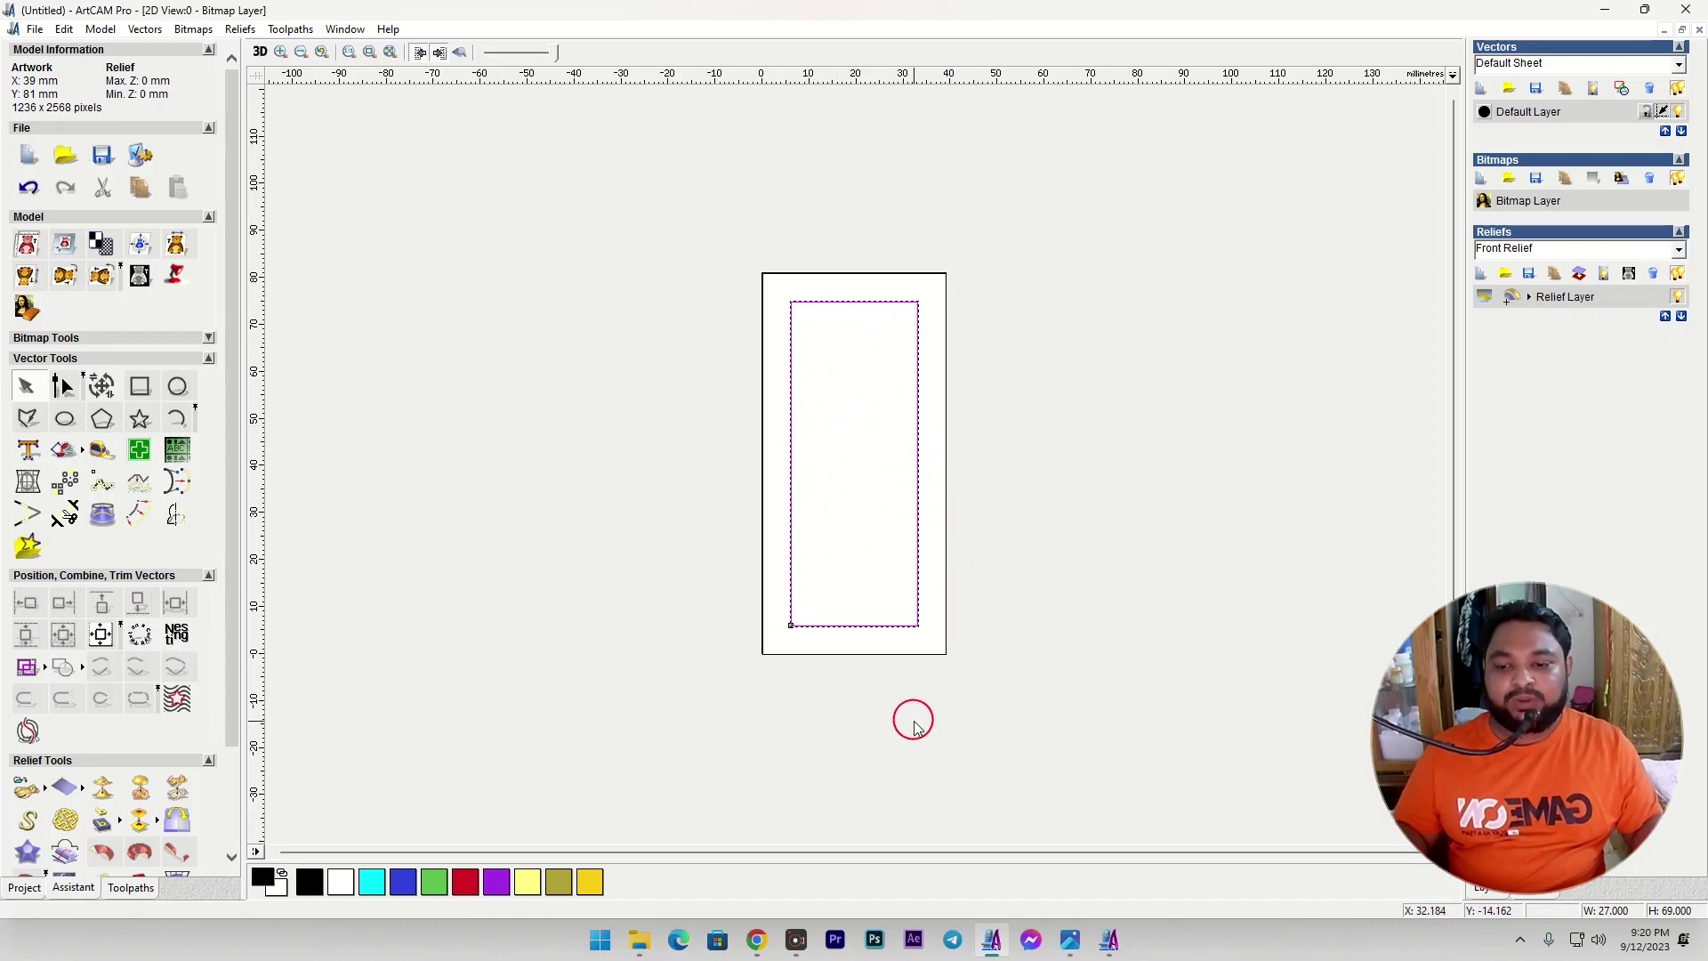
Switch to File Explorer, open the door image 6.png and enlarge it to examine the panel layout.
left_click(639, 940)
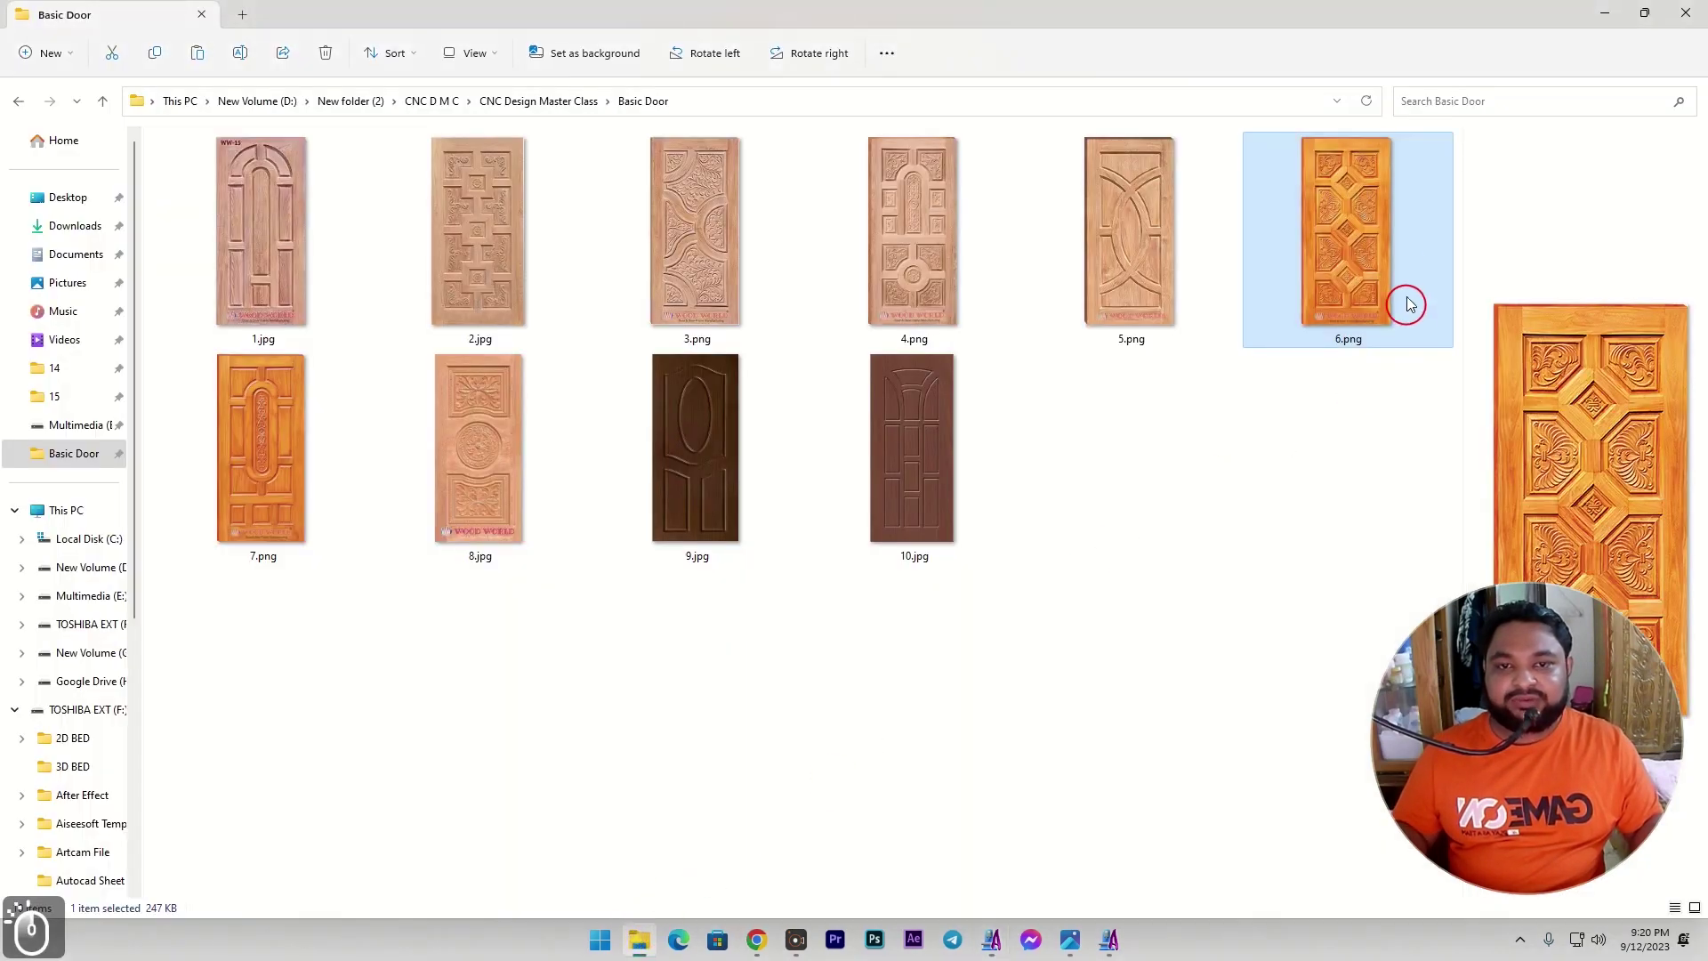
double_click(1323, 225)
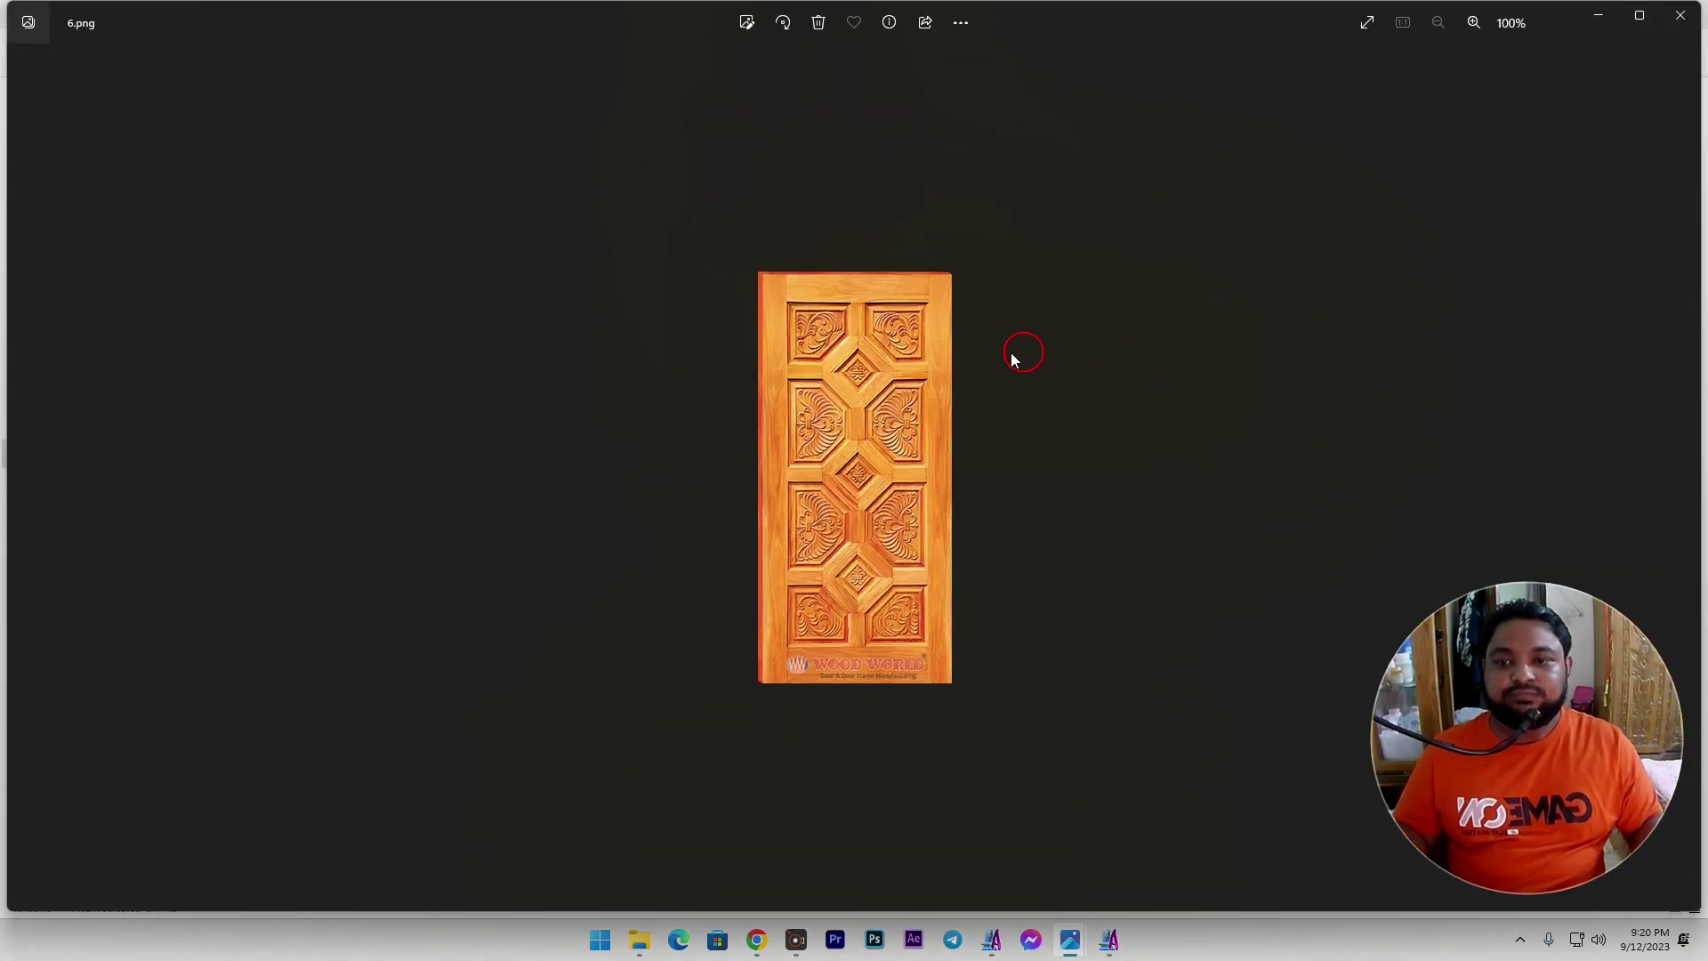
scroll(861, 409, "up", 4)
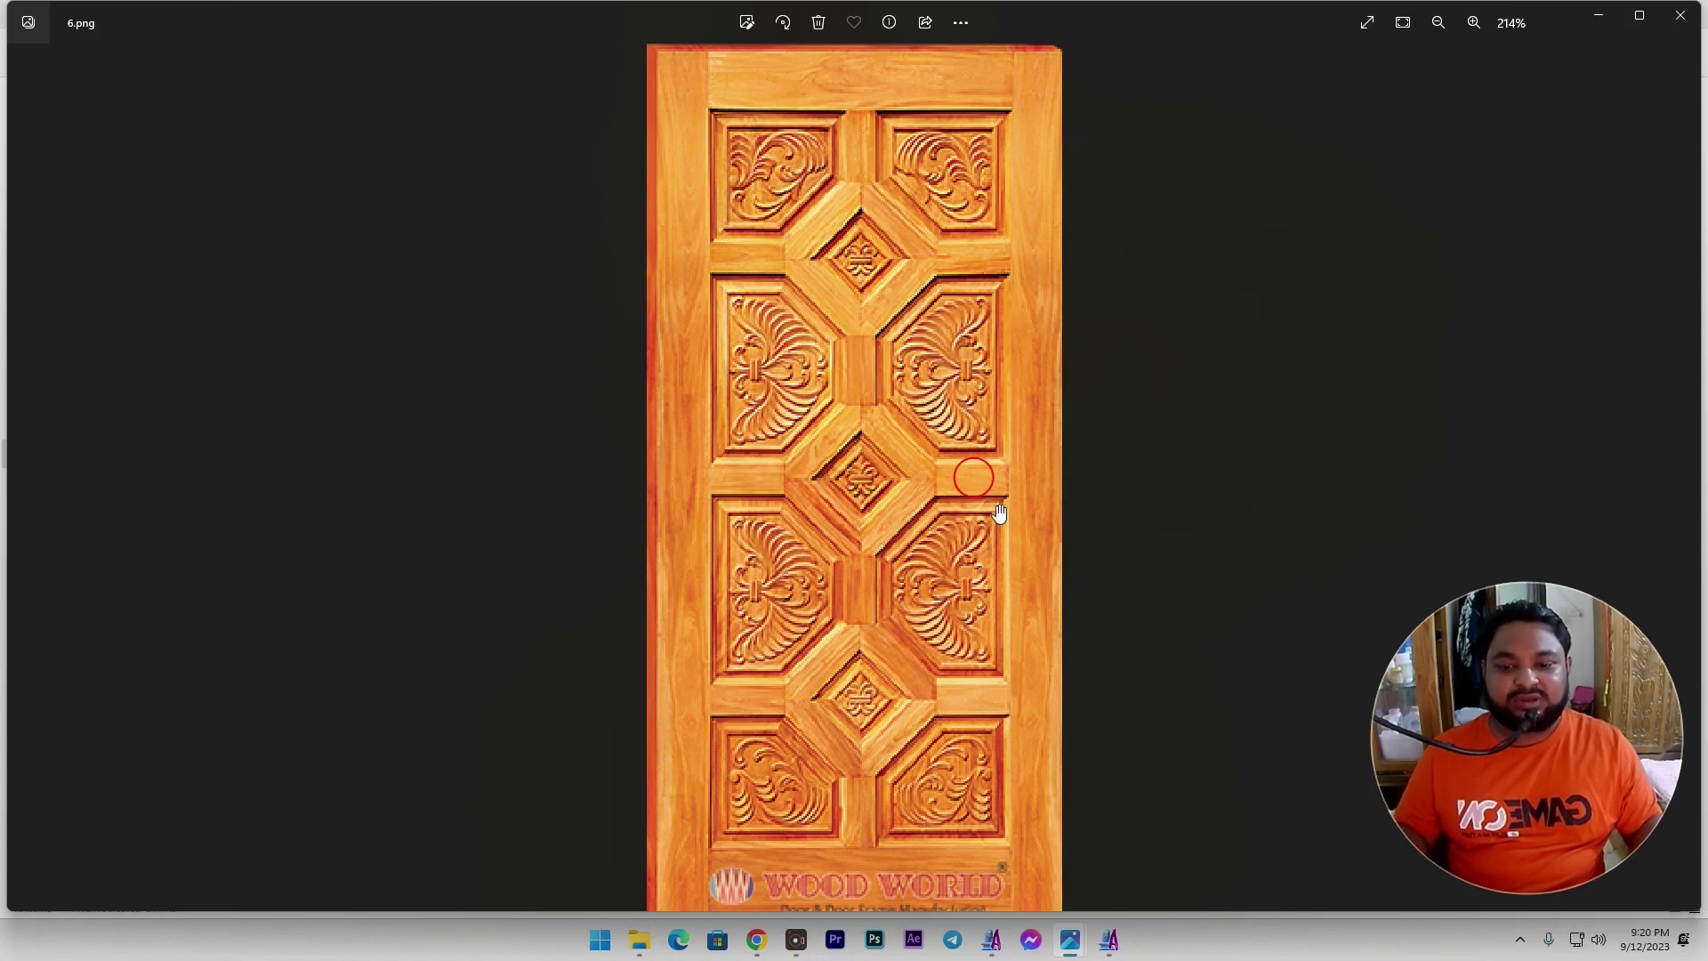
Return to ArtCAM and create a horizontal rectangle about 61 mm wide and 4 mm high, centred on the door.
left_click(992, 939)
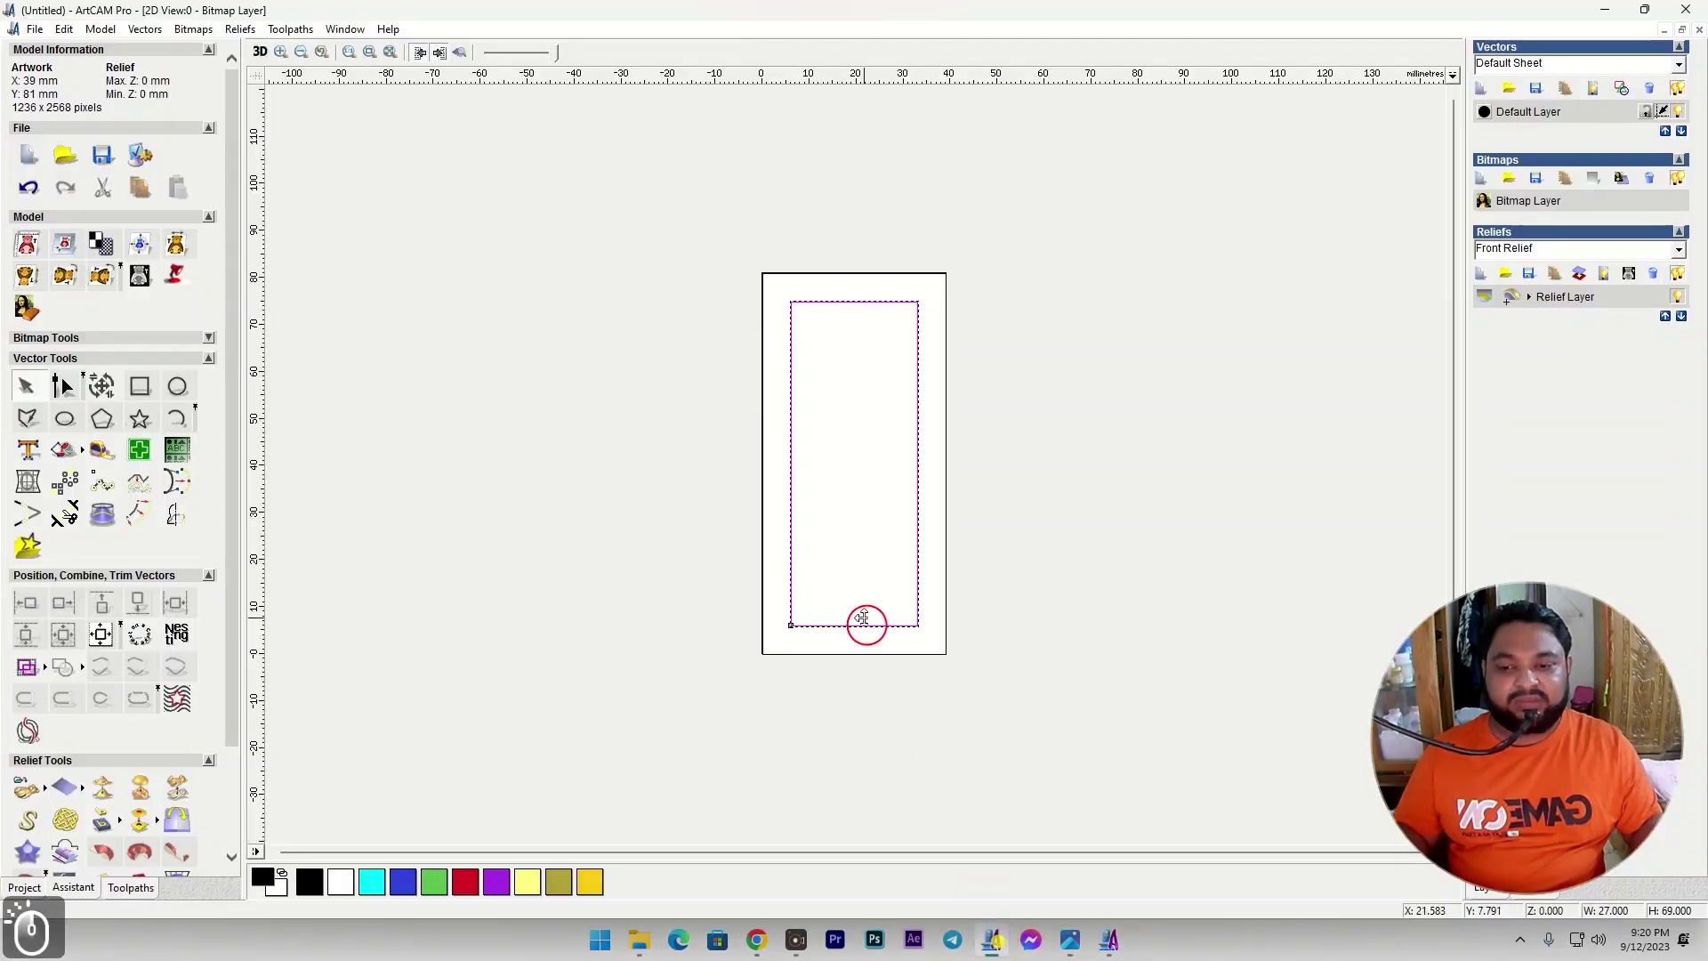
left_click(140, 385)
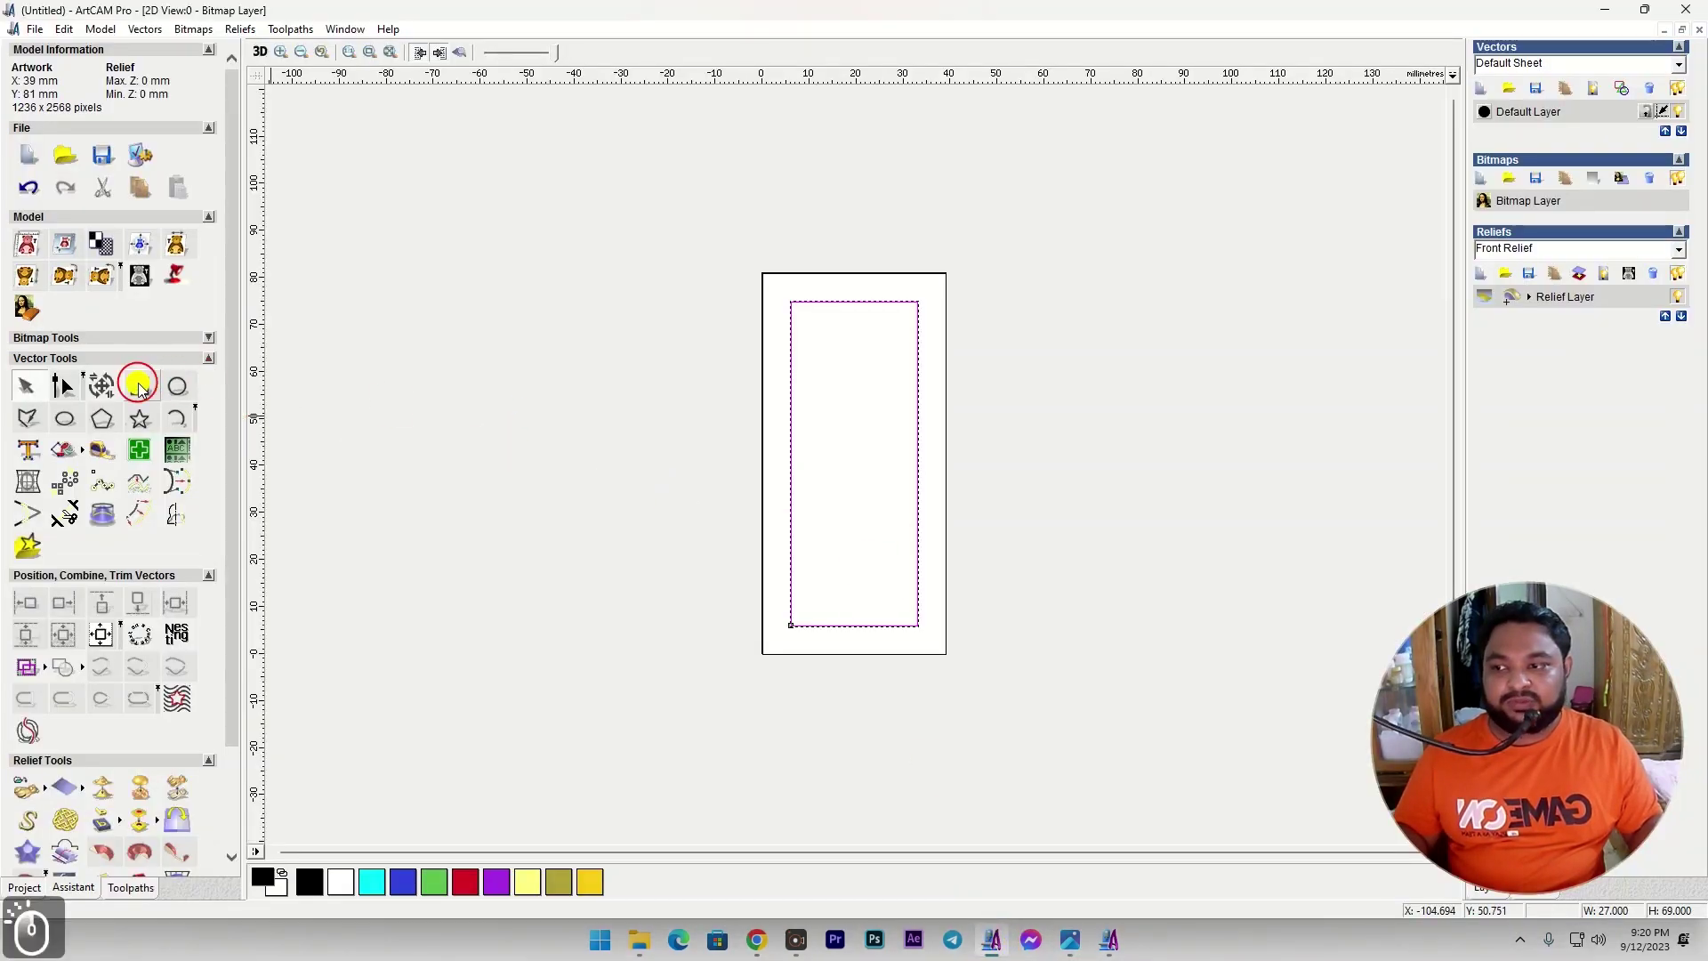
left_click_drag(702, 428, 986, 449)
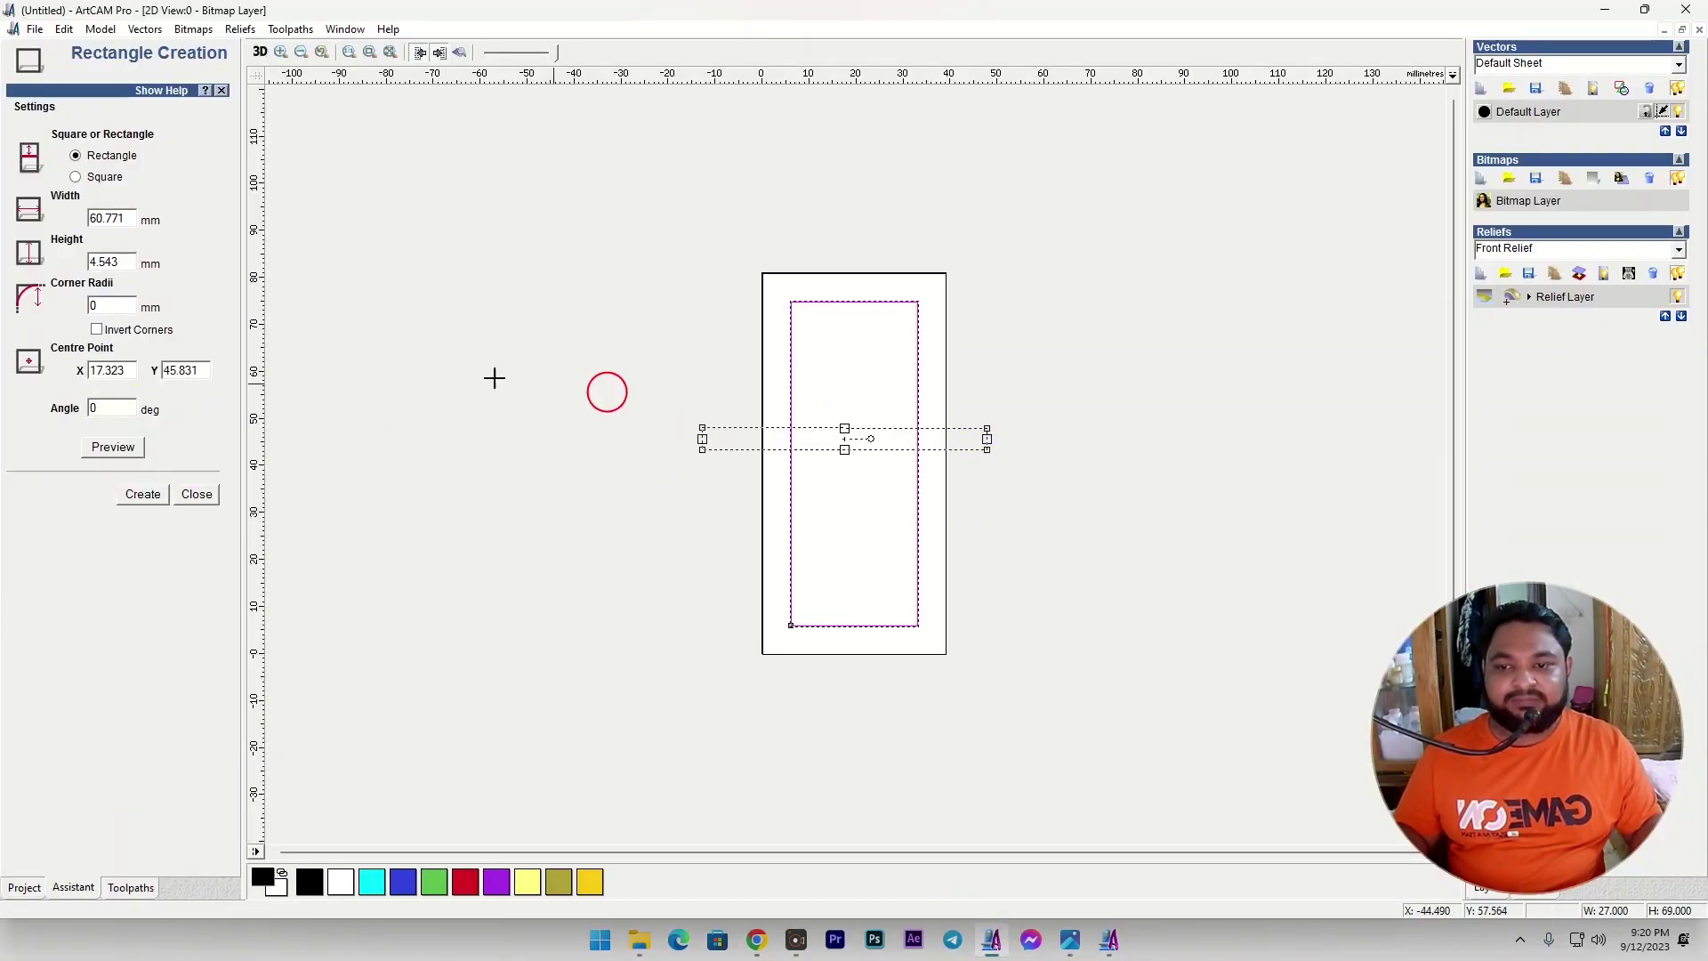
double_click(120, 258)
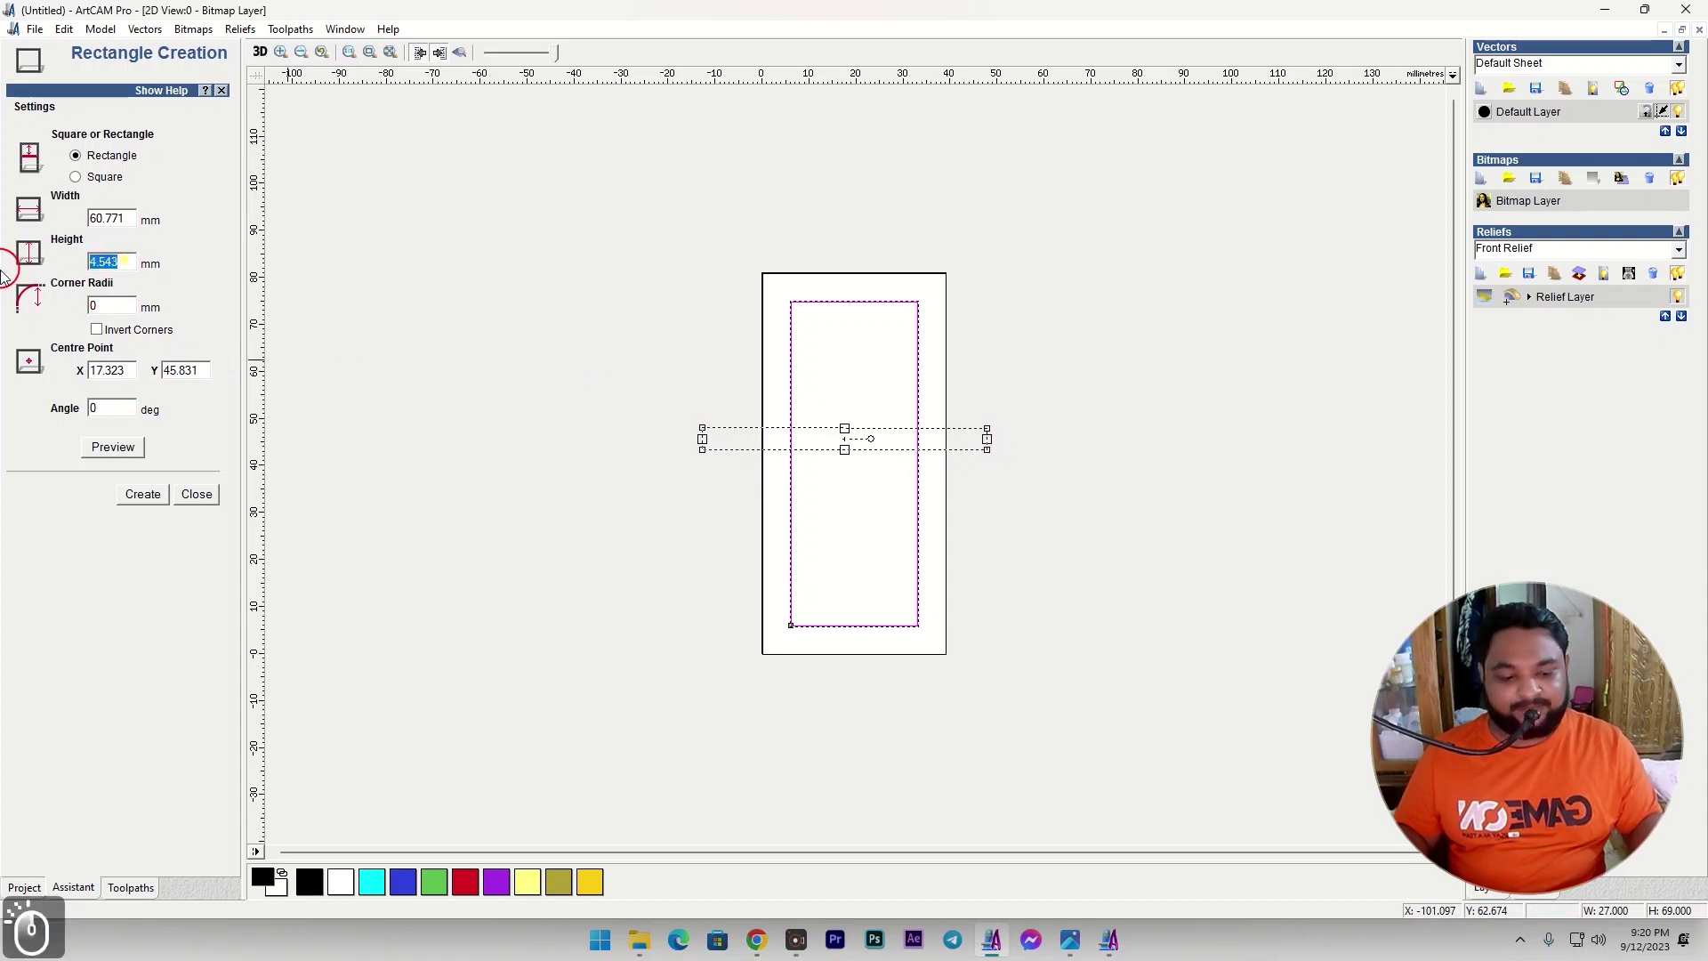
type("4")
left_click(144, 494)
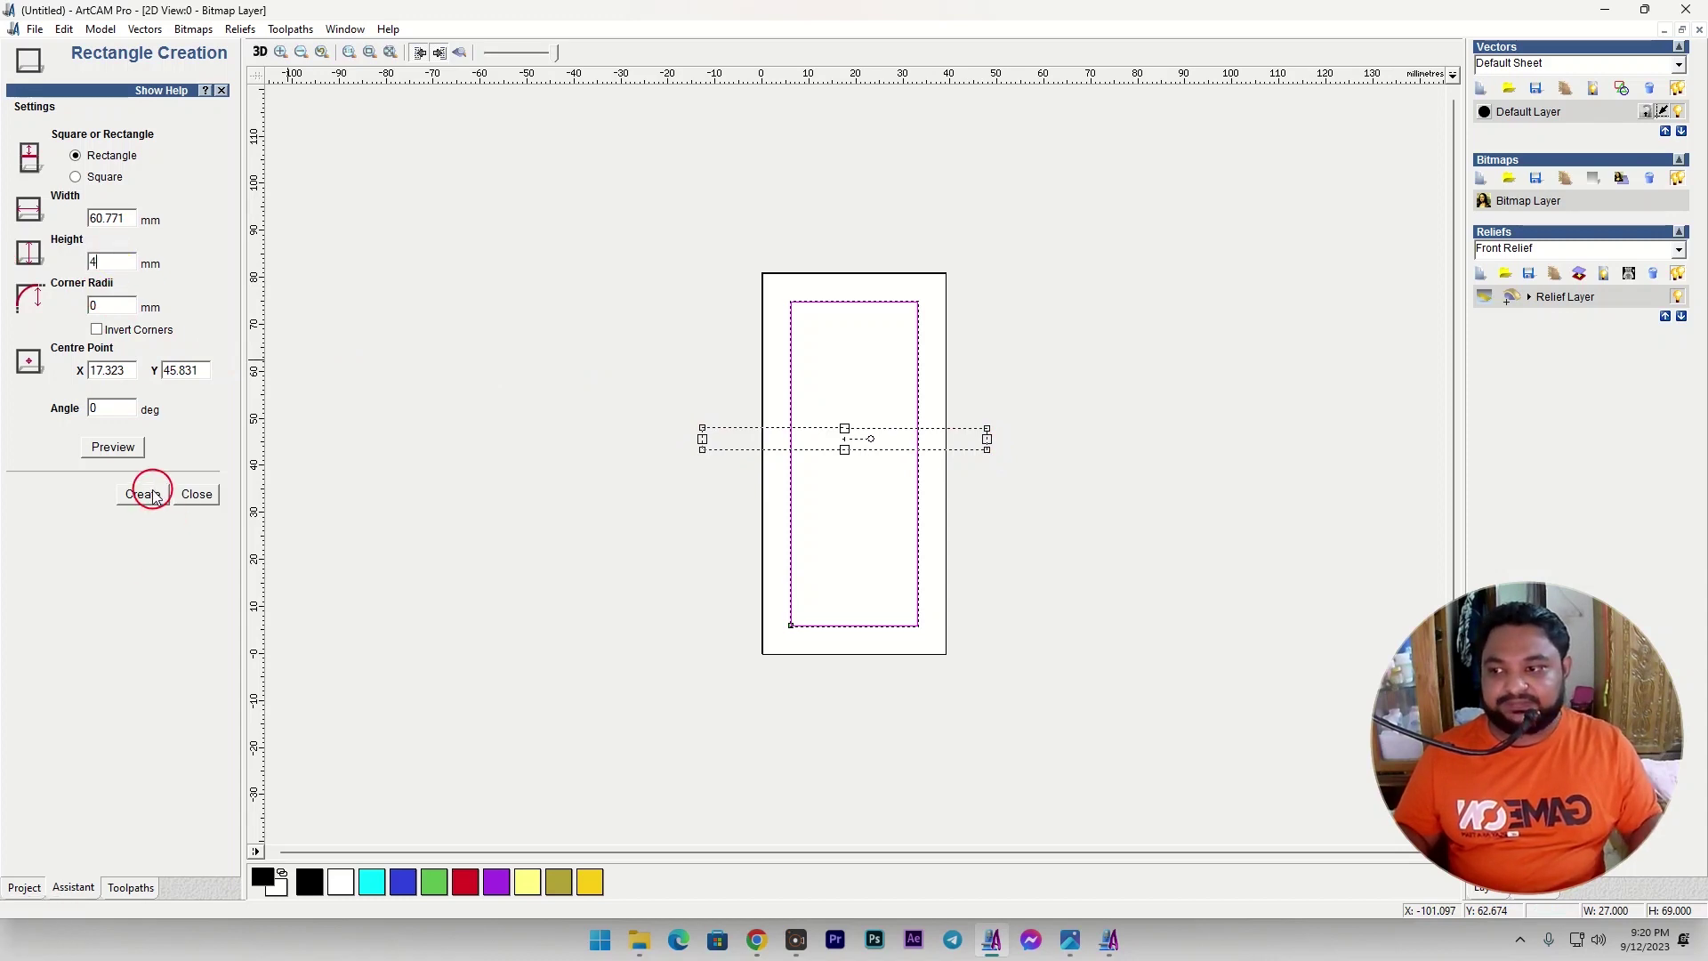
left_click(220, 494)
left_click(101, 634)
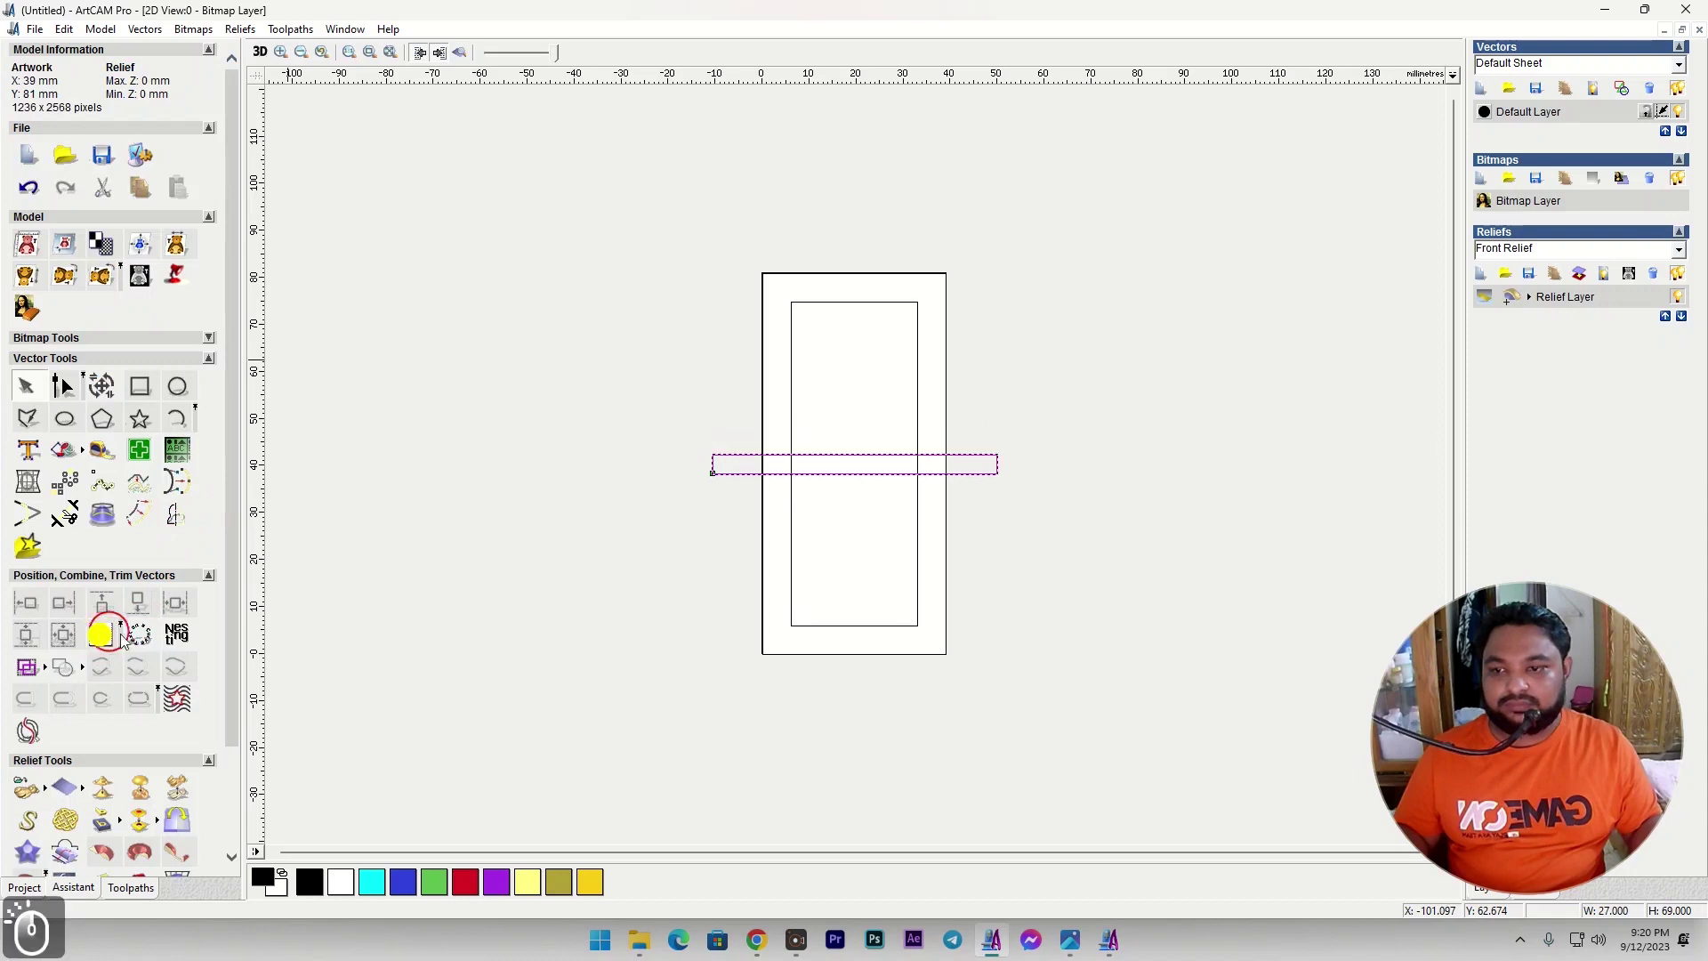
Create a vertical rectangle 4 mm wide and about 94 mm high, centred on the door.
left_click(140, 385)
left_click_drag(843, 238, 866, 680)
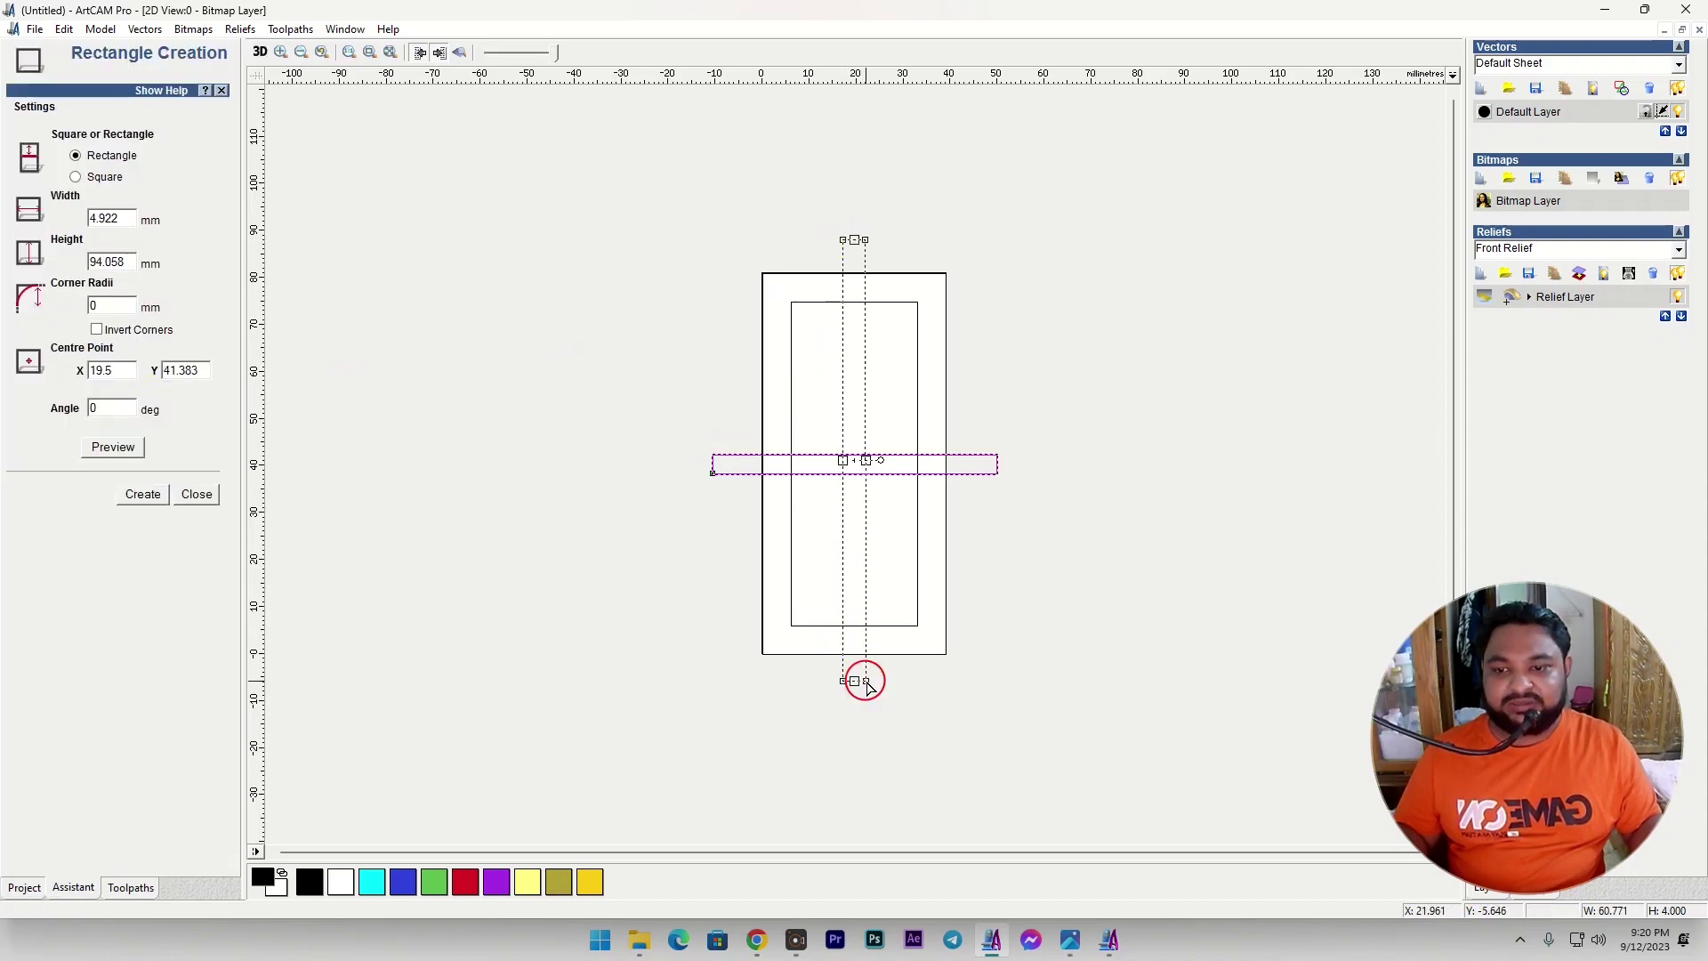
left_click(118, 217)
type("4")
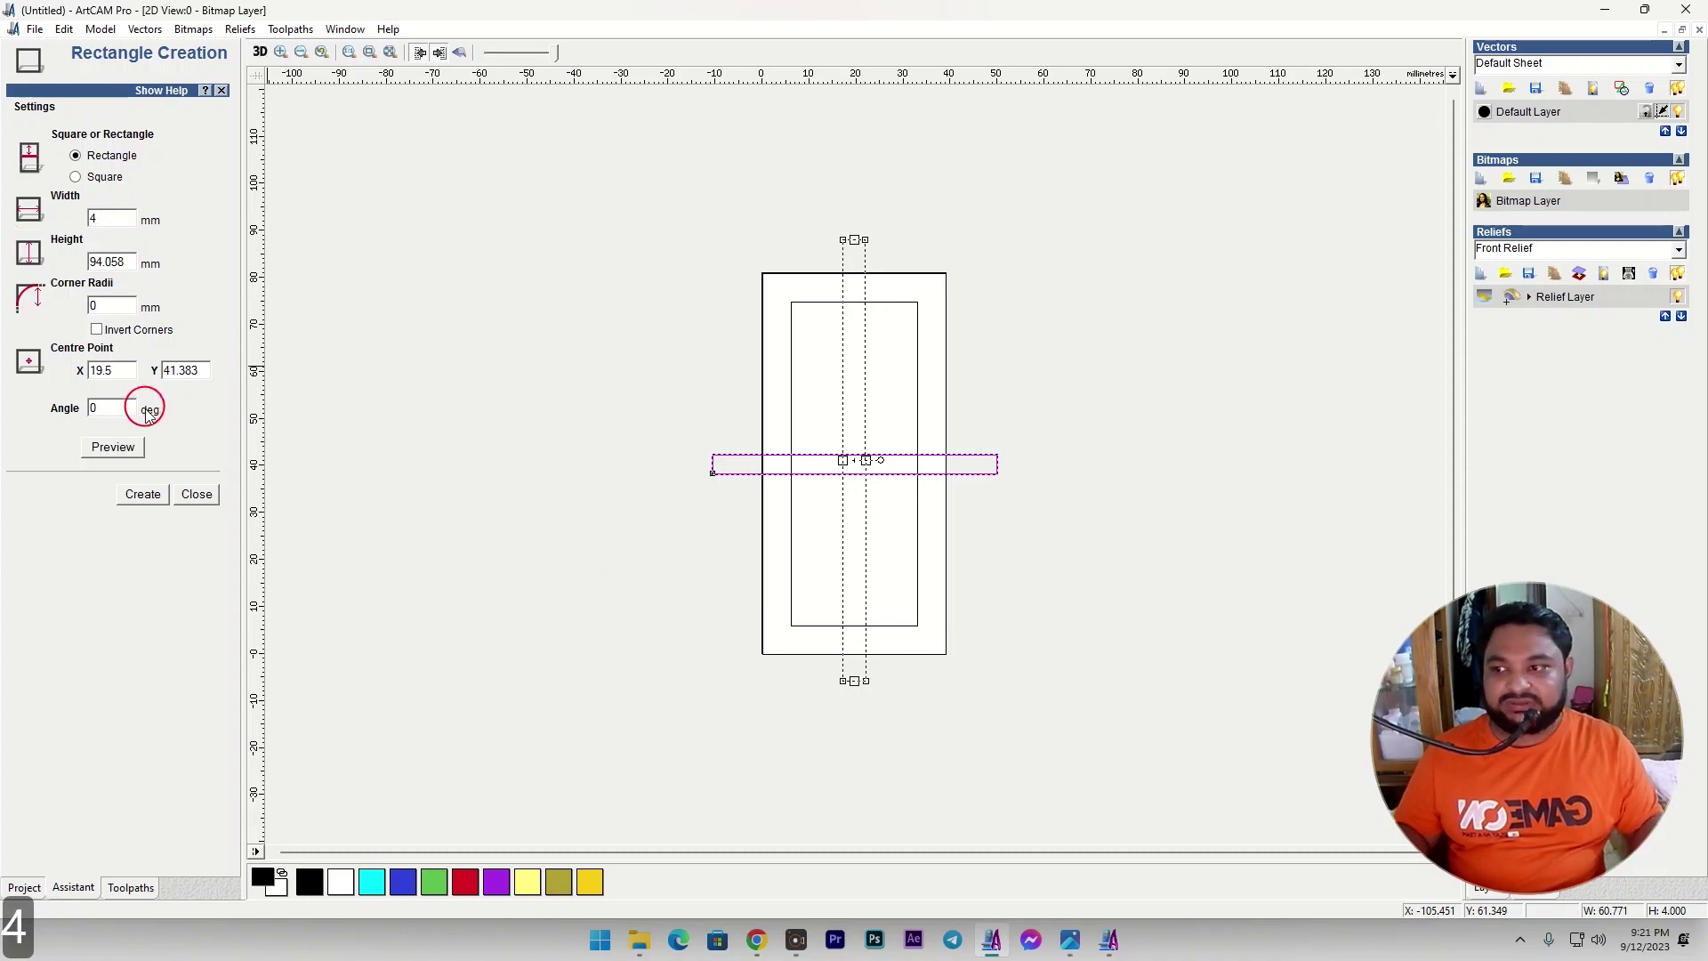
left_click(144, 494)
left_click(193, 496)
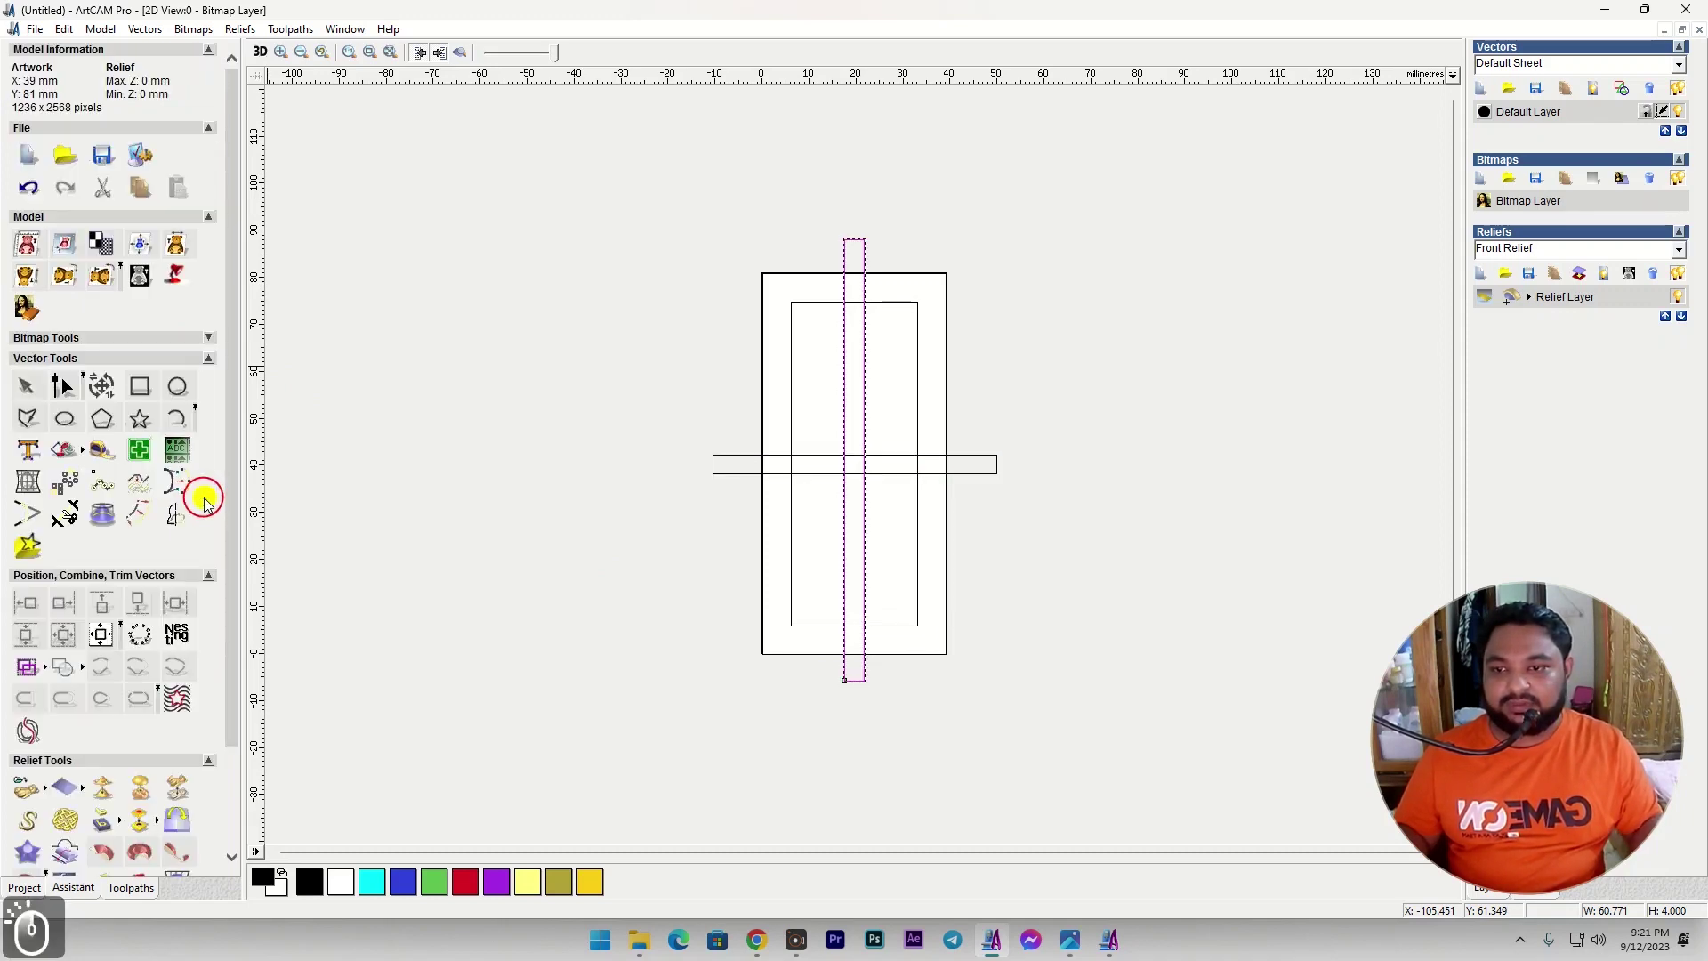
left_click(97, 636)
left_click(315, 531)
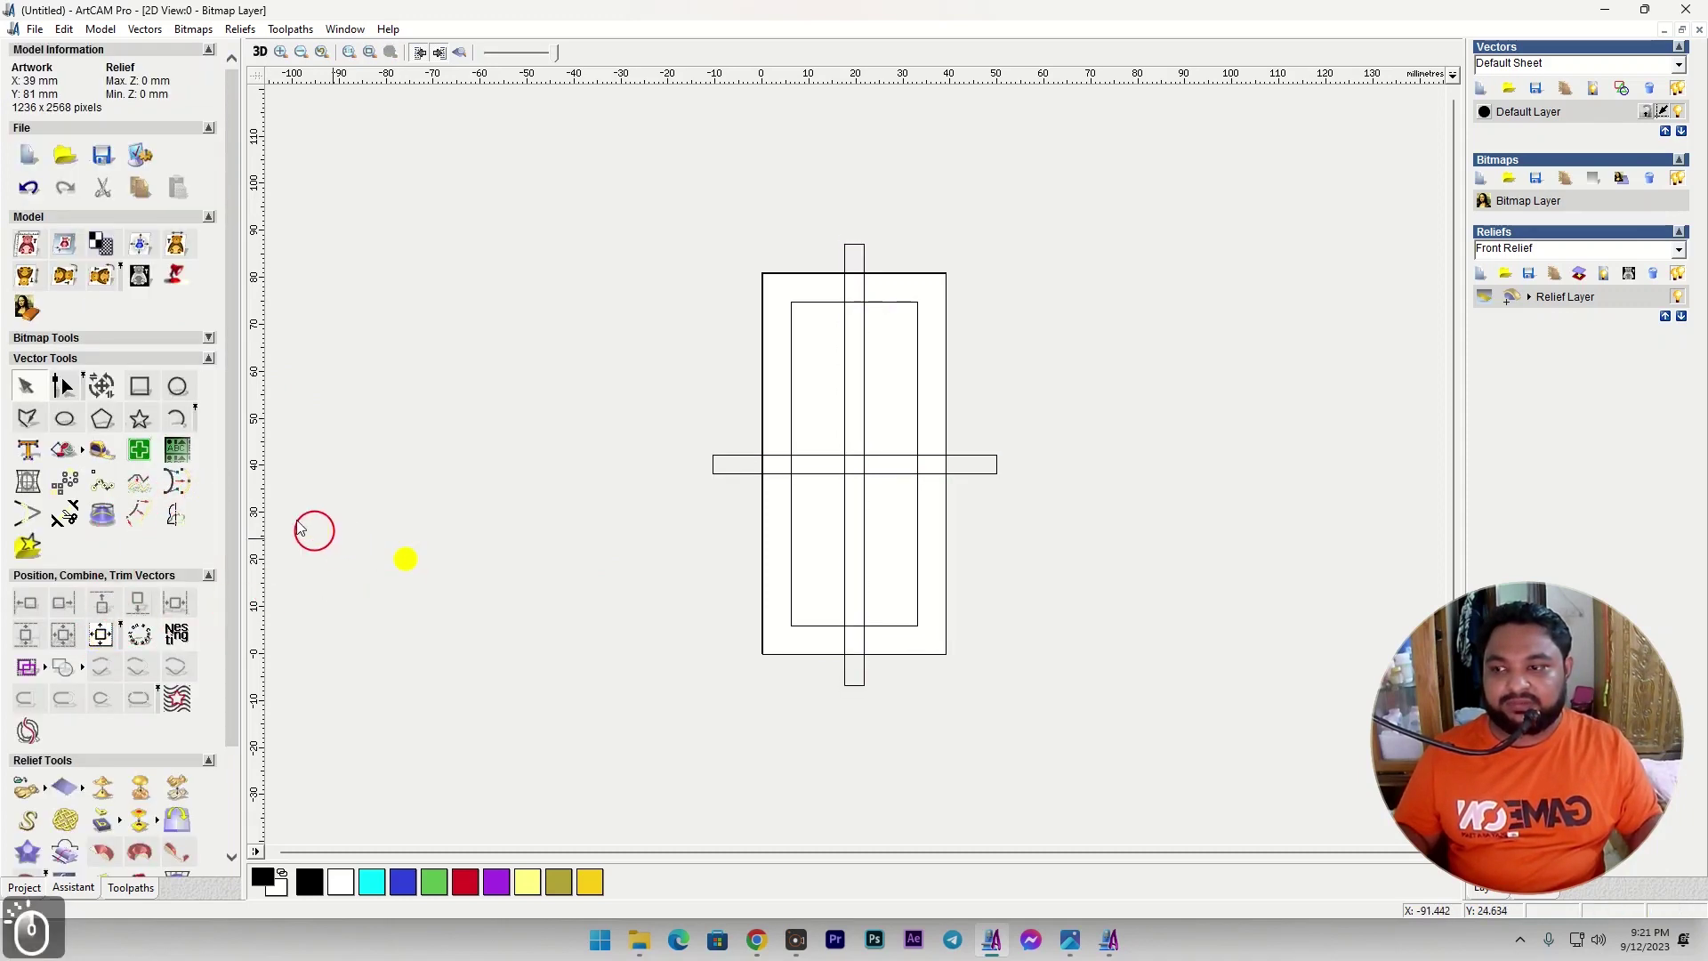
Create a 4 mm square rotated 45 degrees and centre it on the door where the two bars cross.
left_click(139, 384)
left_click_drag(462, 405, 499, 439)
left_click(75, 177)
left_click(114, 255)
double_click(114, 258)
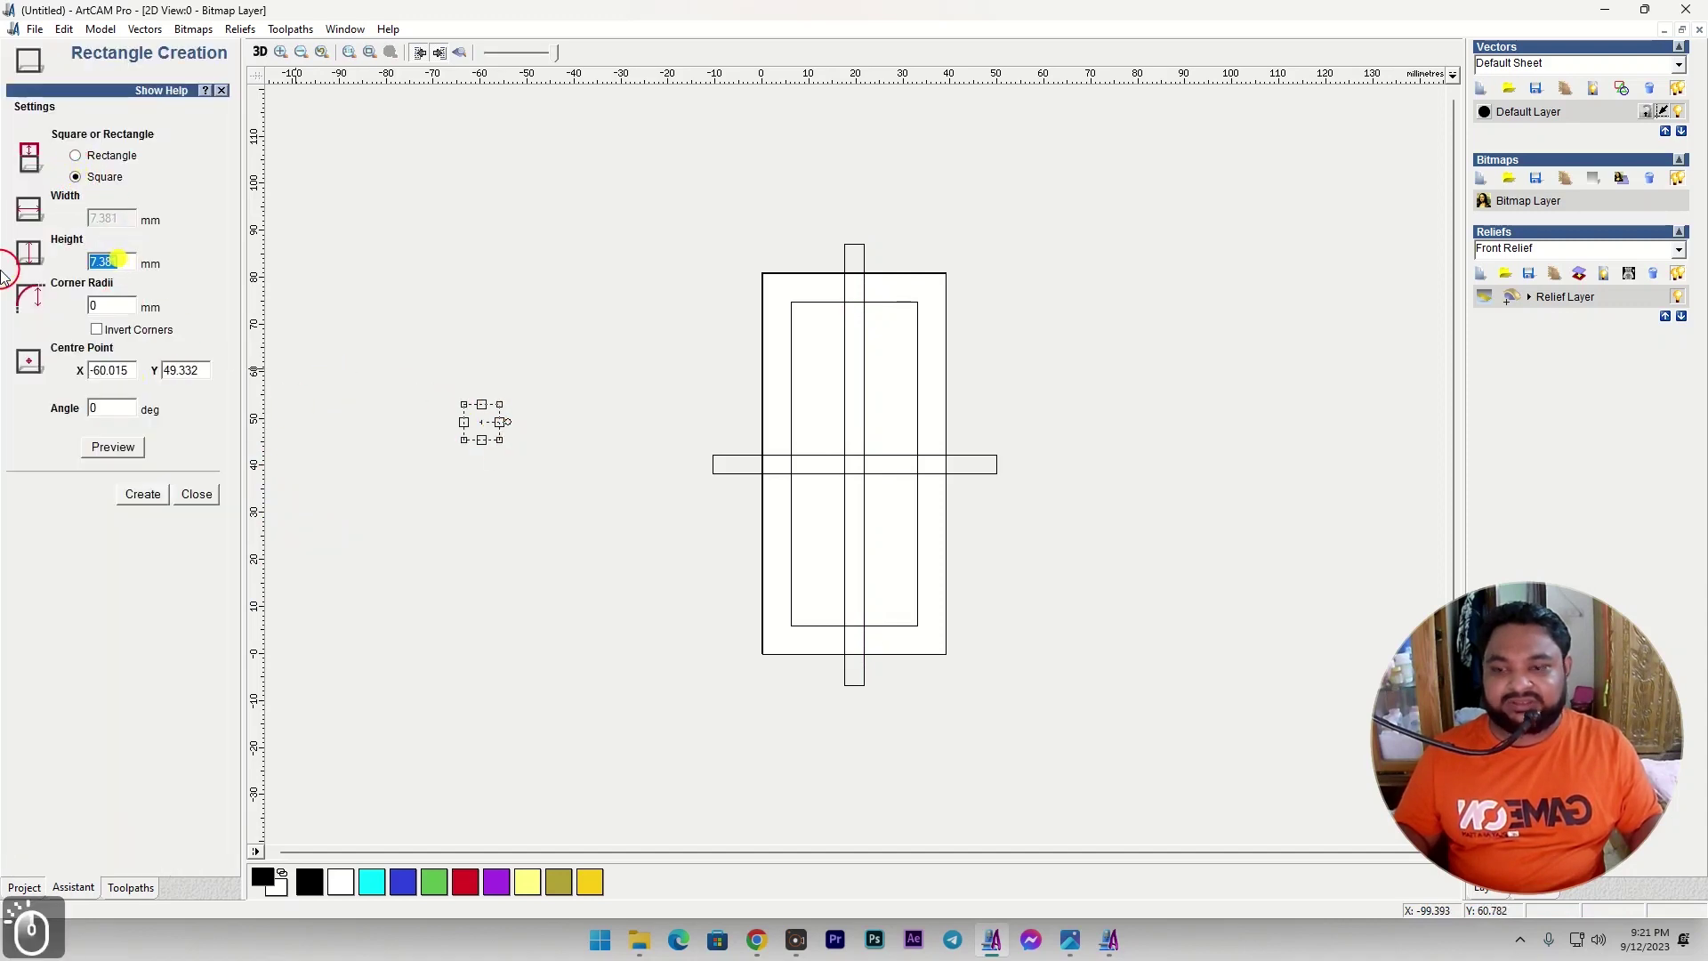
type("4")
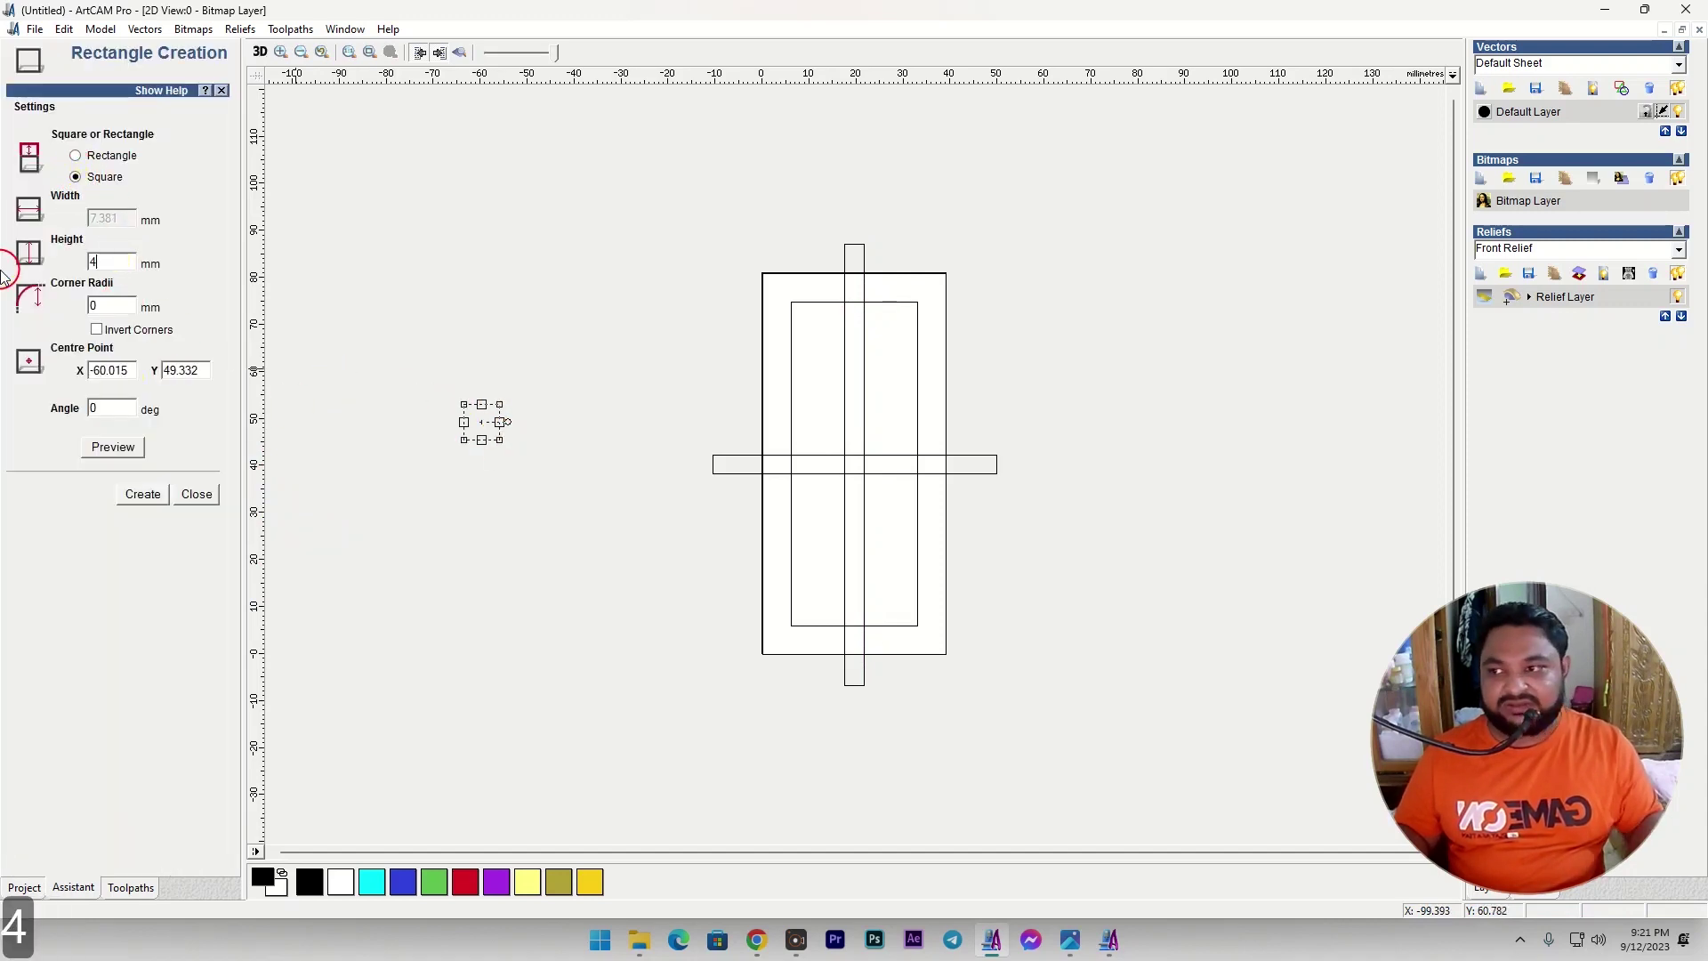
left_click(103, 407)
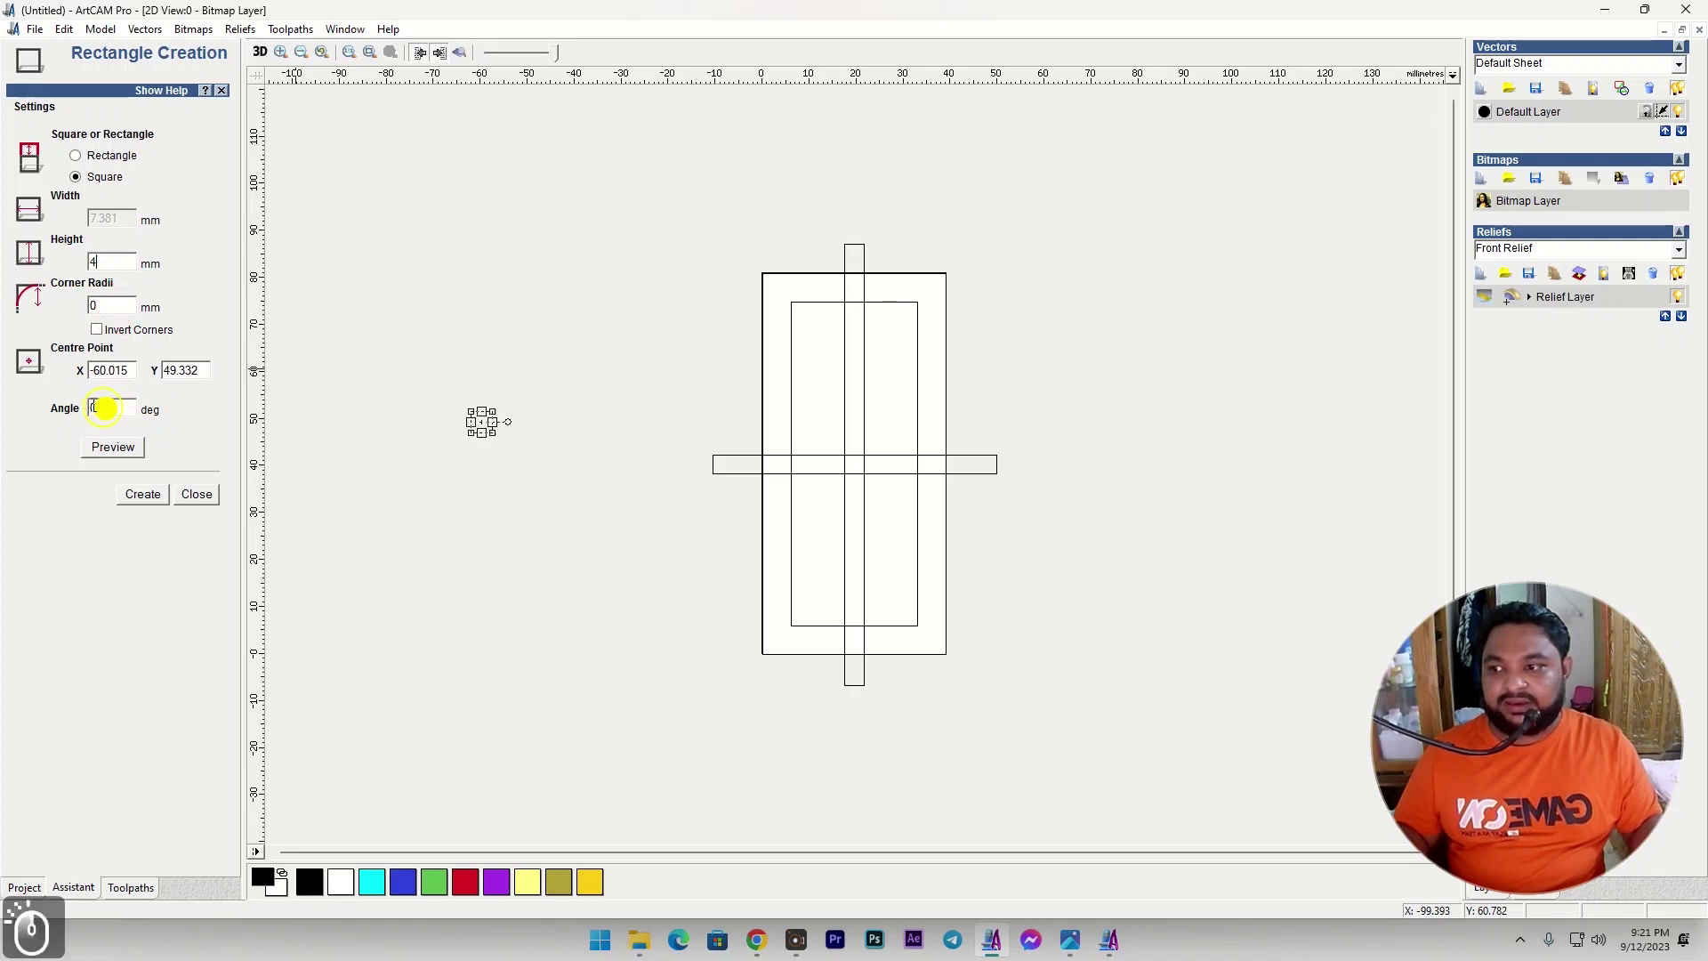
type("45")
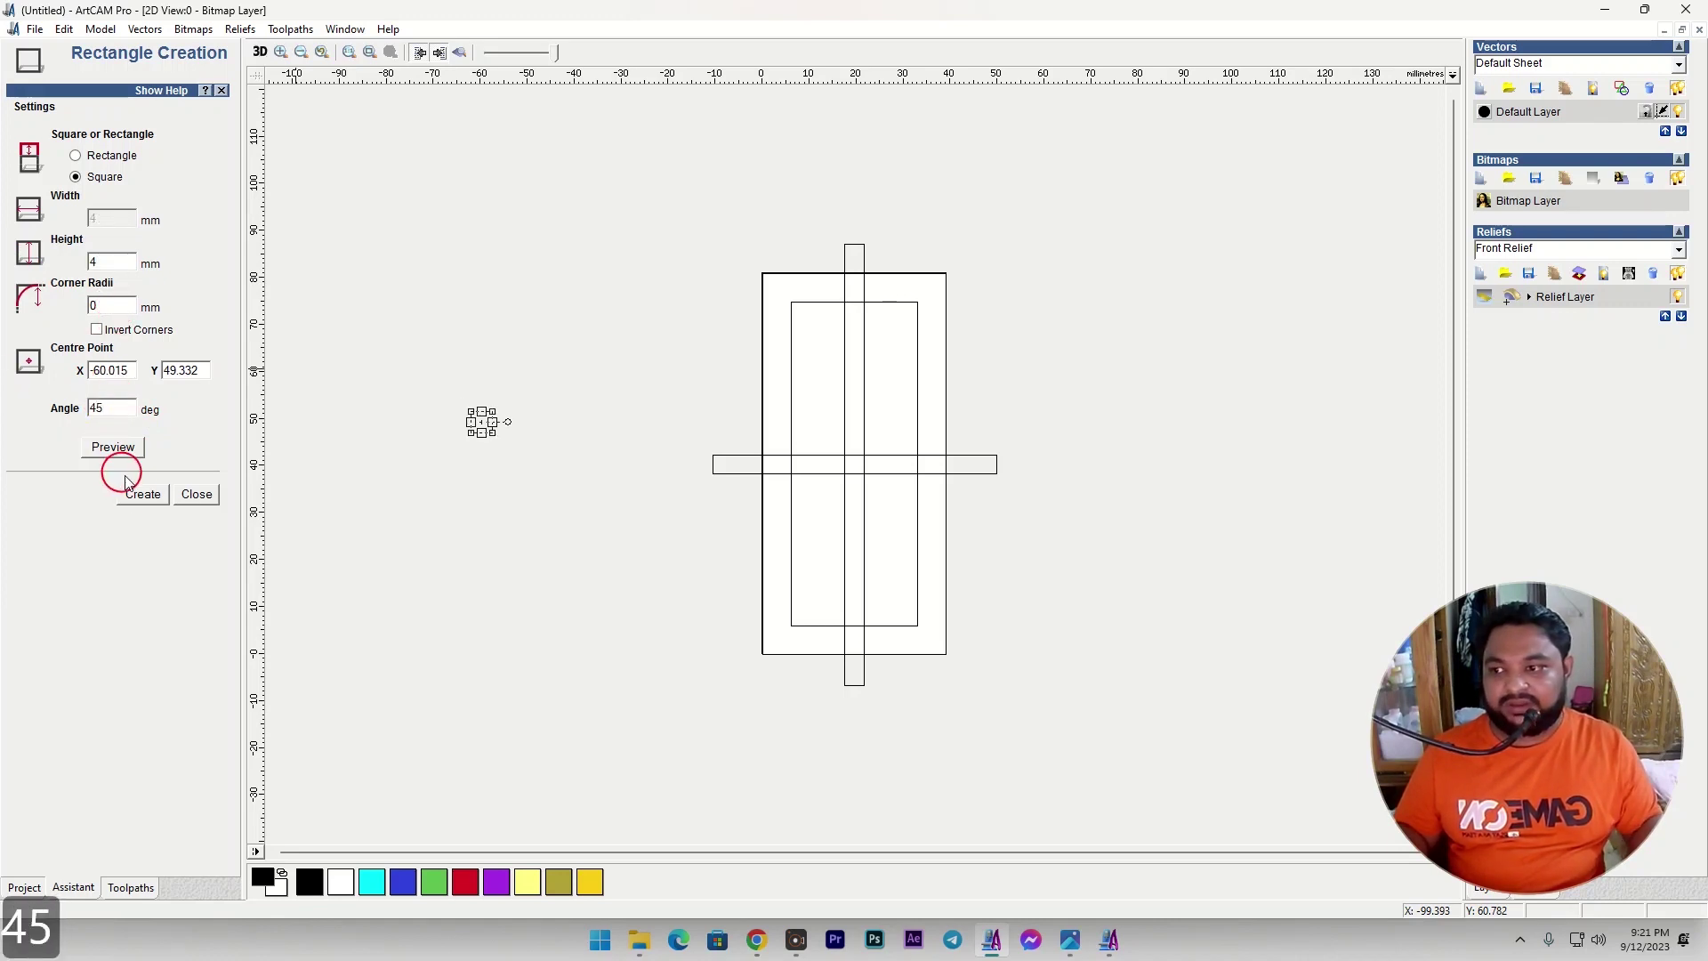
left_click(141, 495)
left_click(196, 493)
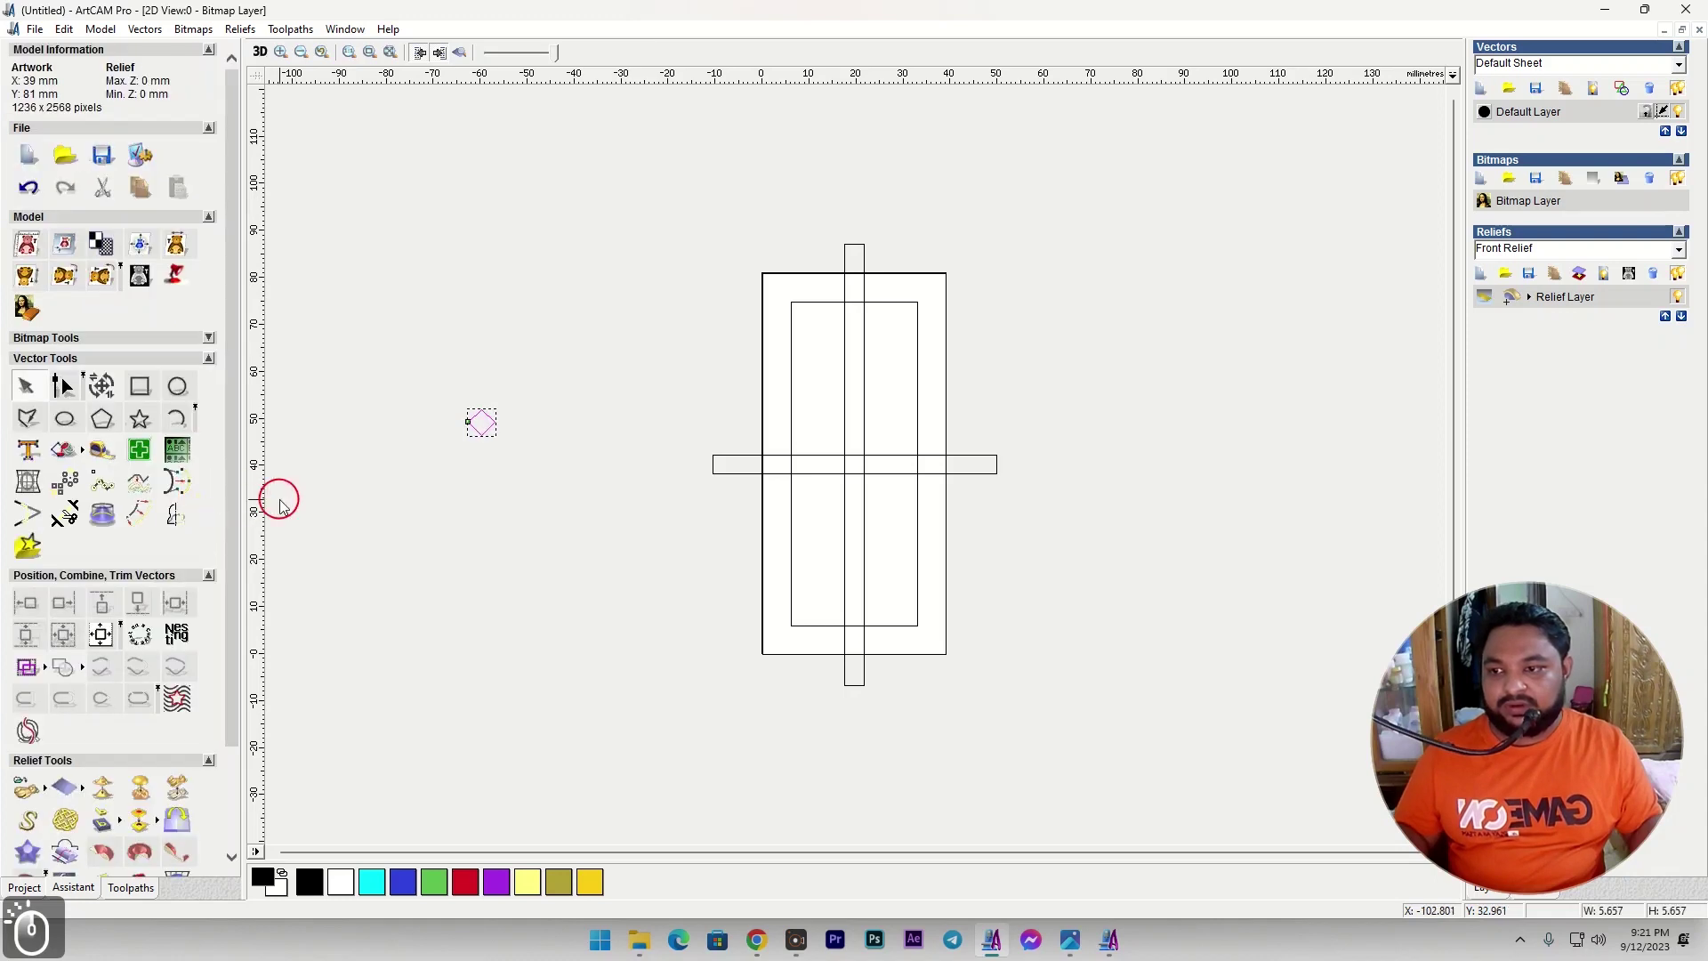
left_click(106, 642)
left_click(451, 581)
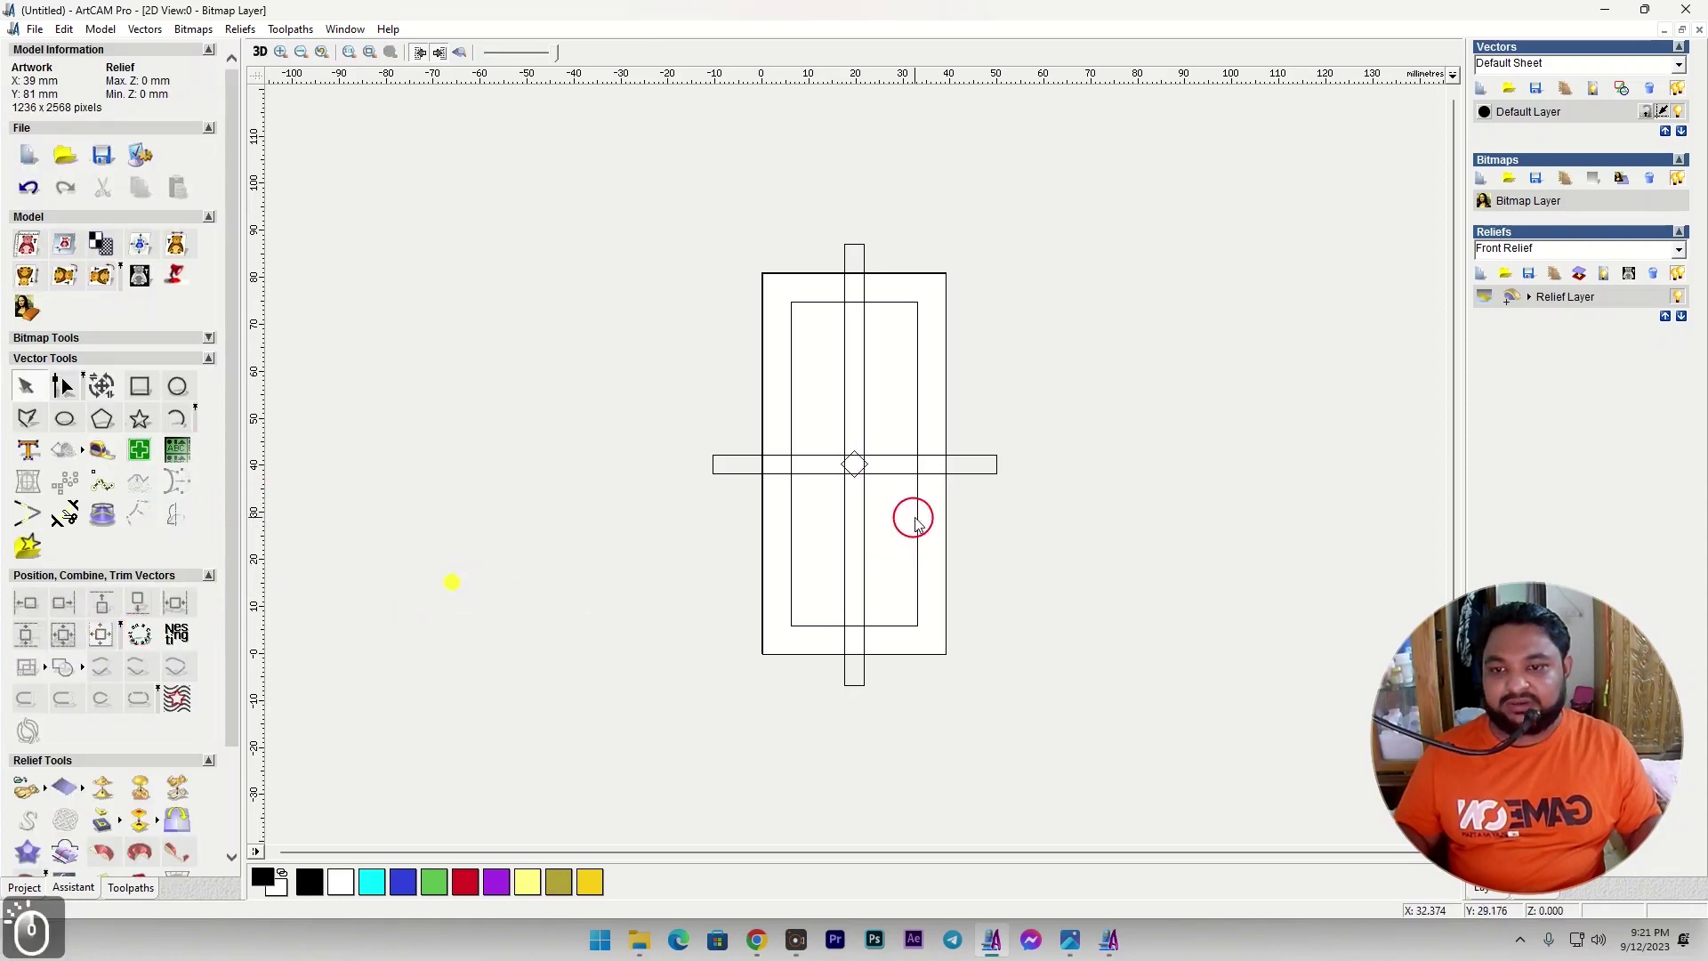
Offset the central diamond 4 mm outwards with sharp corners, keeping the original vector.
scroll(894, 507, "up", 1)
left_click_drag(793, 317, 903, 425)
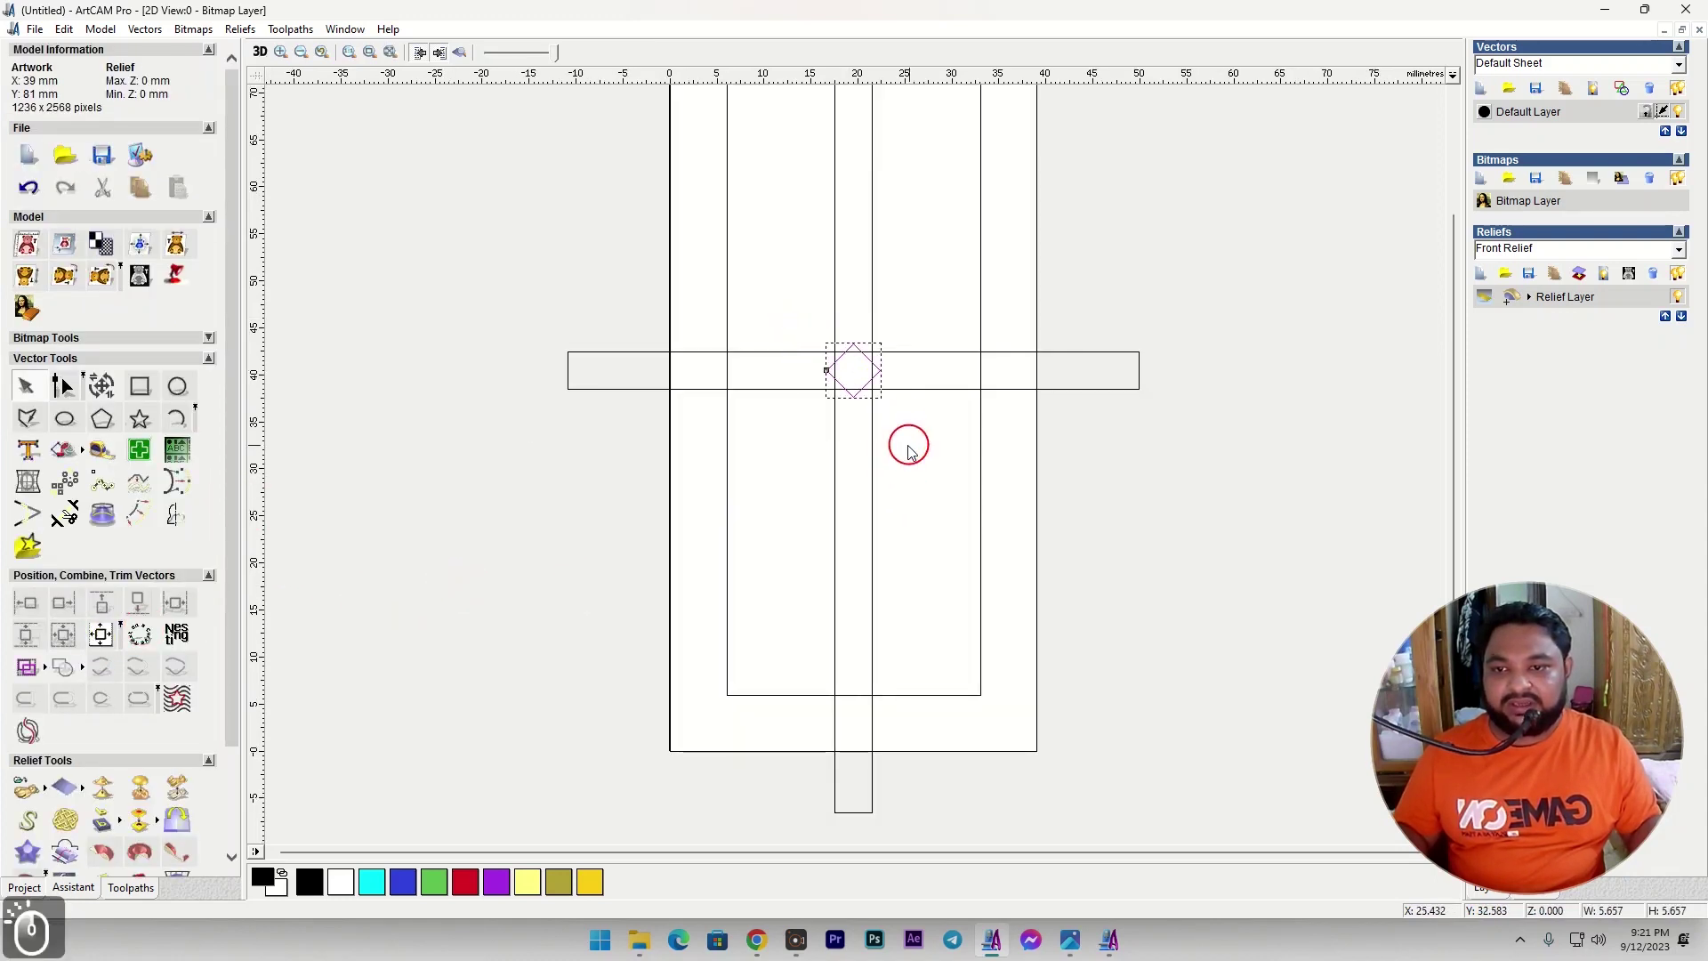
left_click(141, 518)
left_click(66, 175)
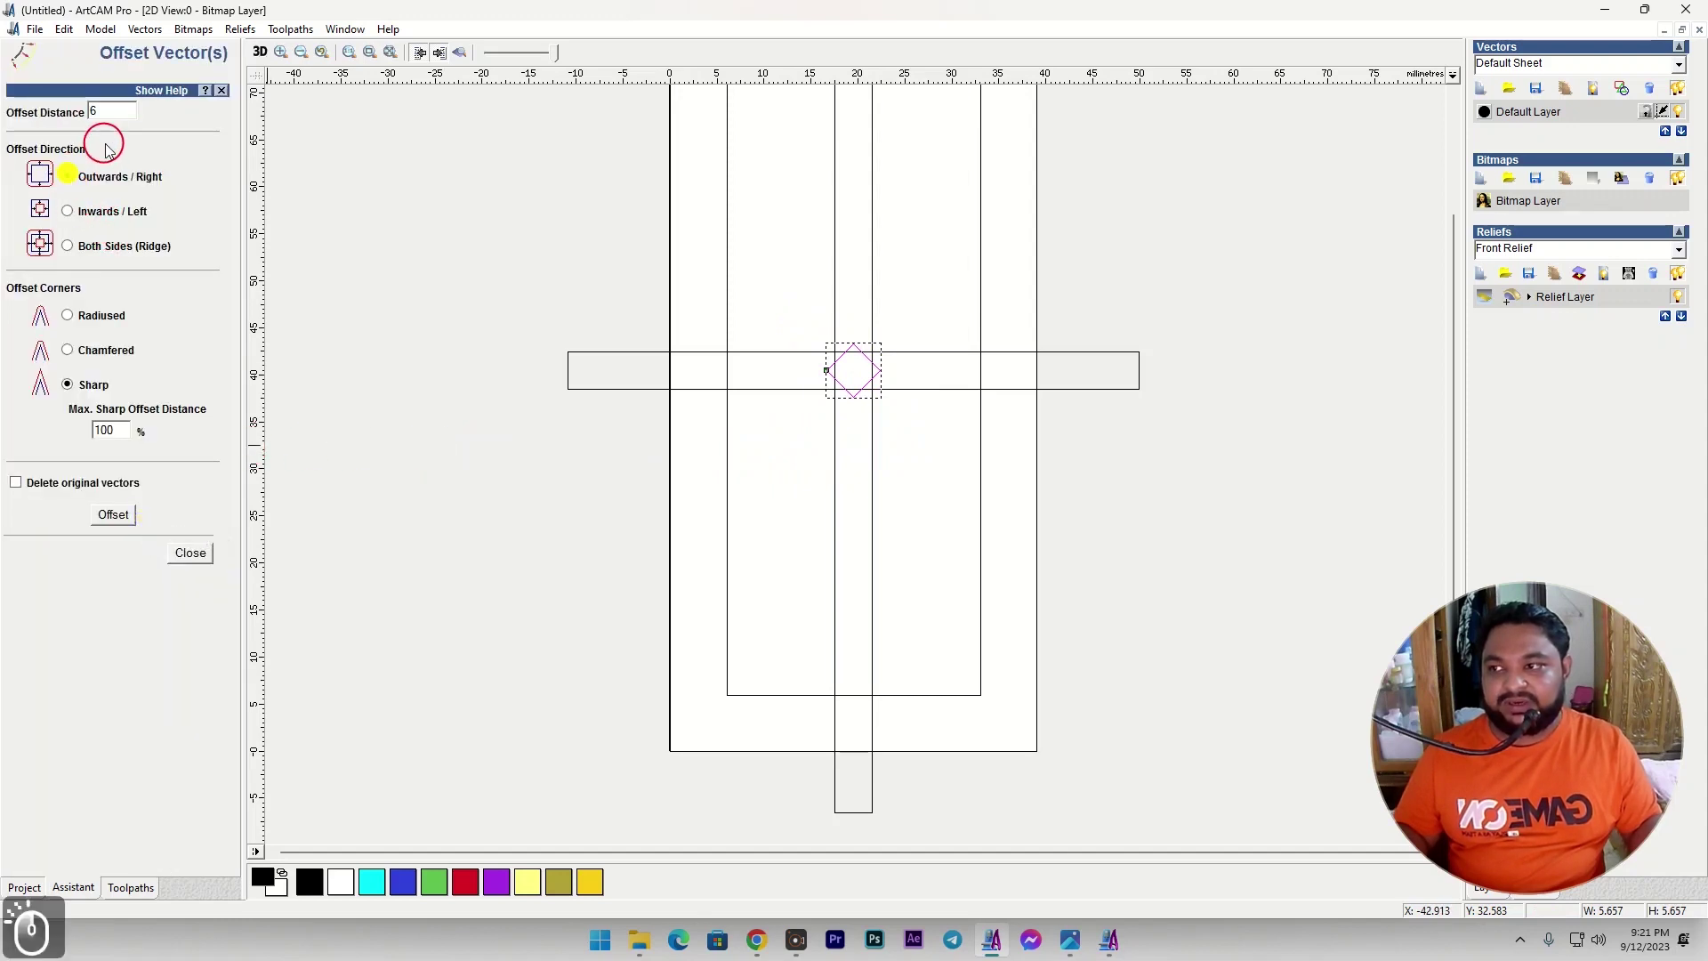
type("4")
left_click(119, 518)
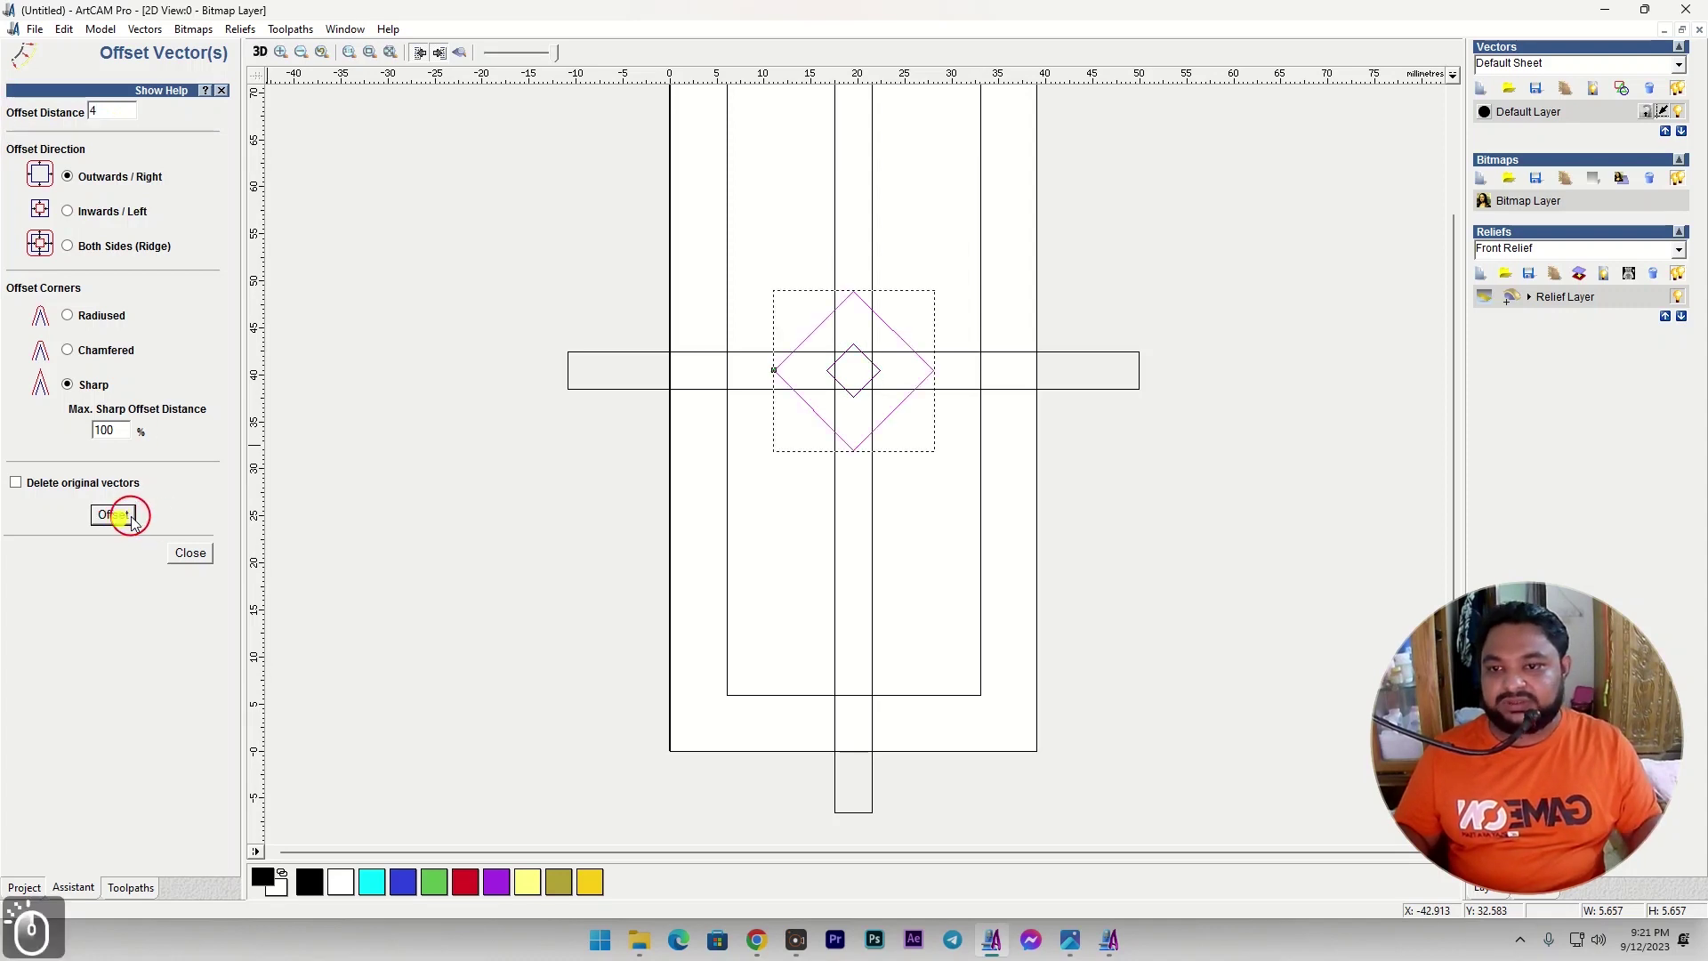
Duplicate the horizontal bar with its two diamonds and move the copy about 22 mm up the door.
left_click(190, 553)
scroll(786, 451, "down", 1)
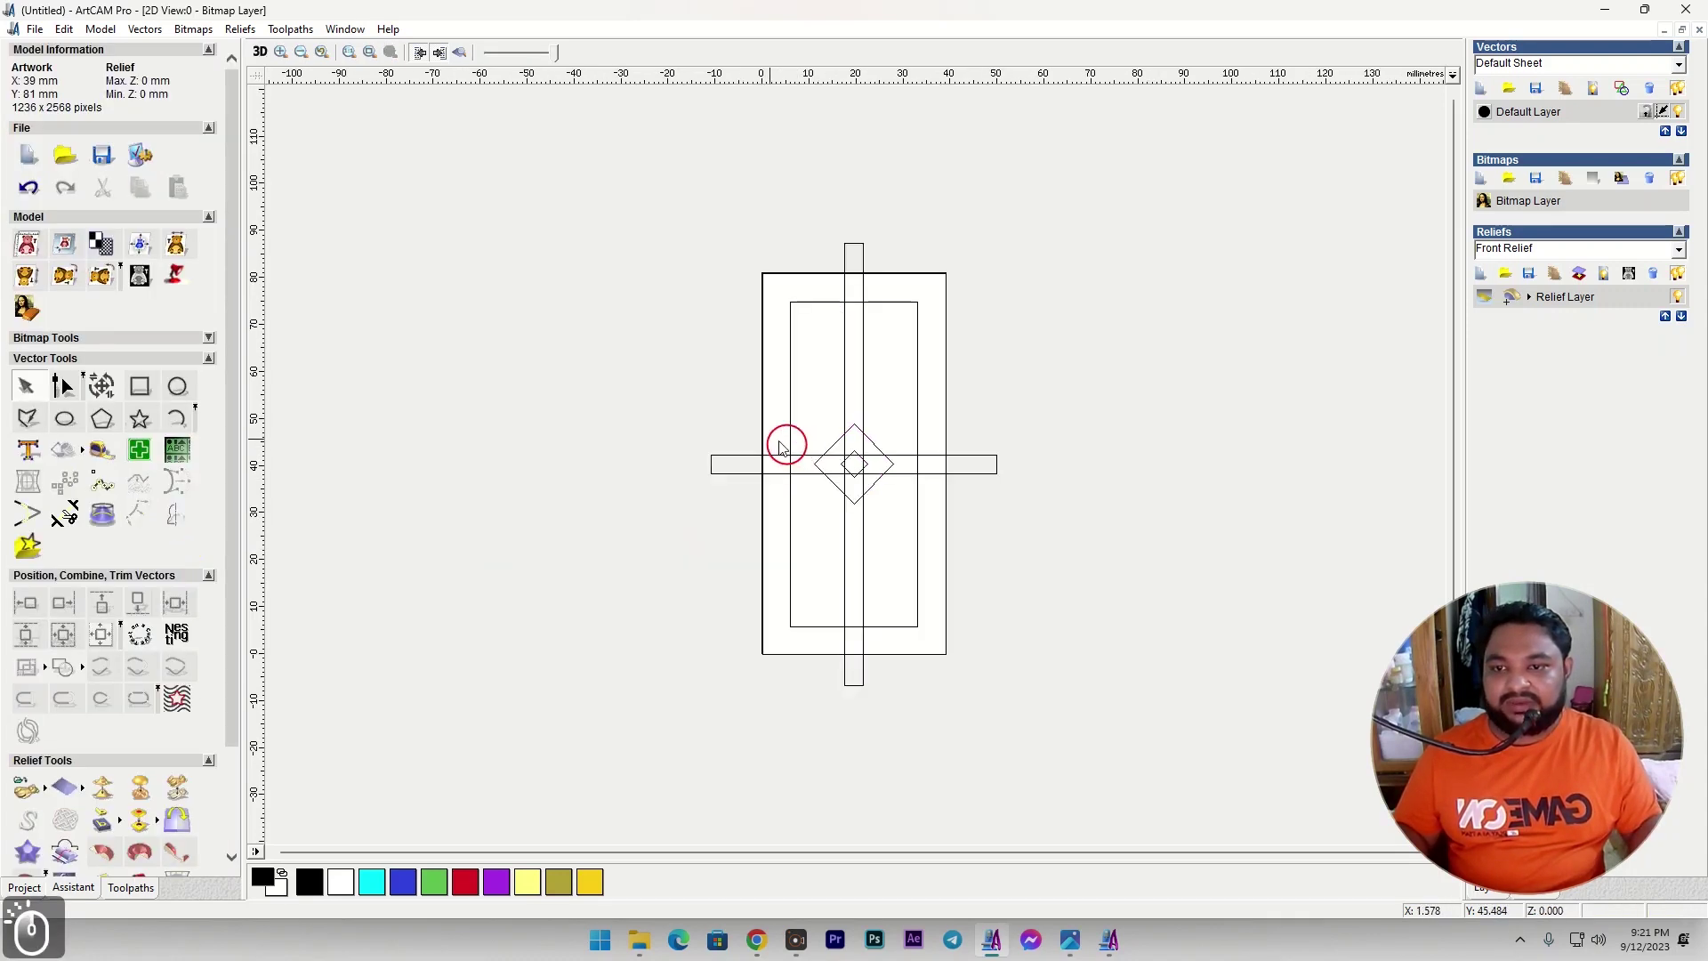
left_click_drag(654, 403, 1065, 534)
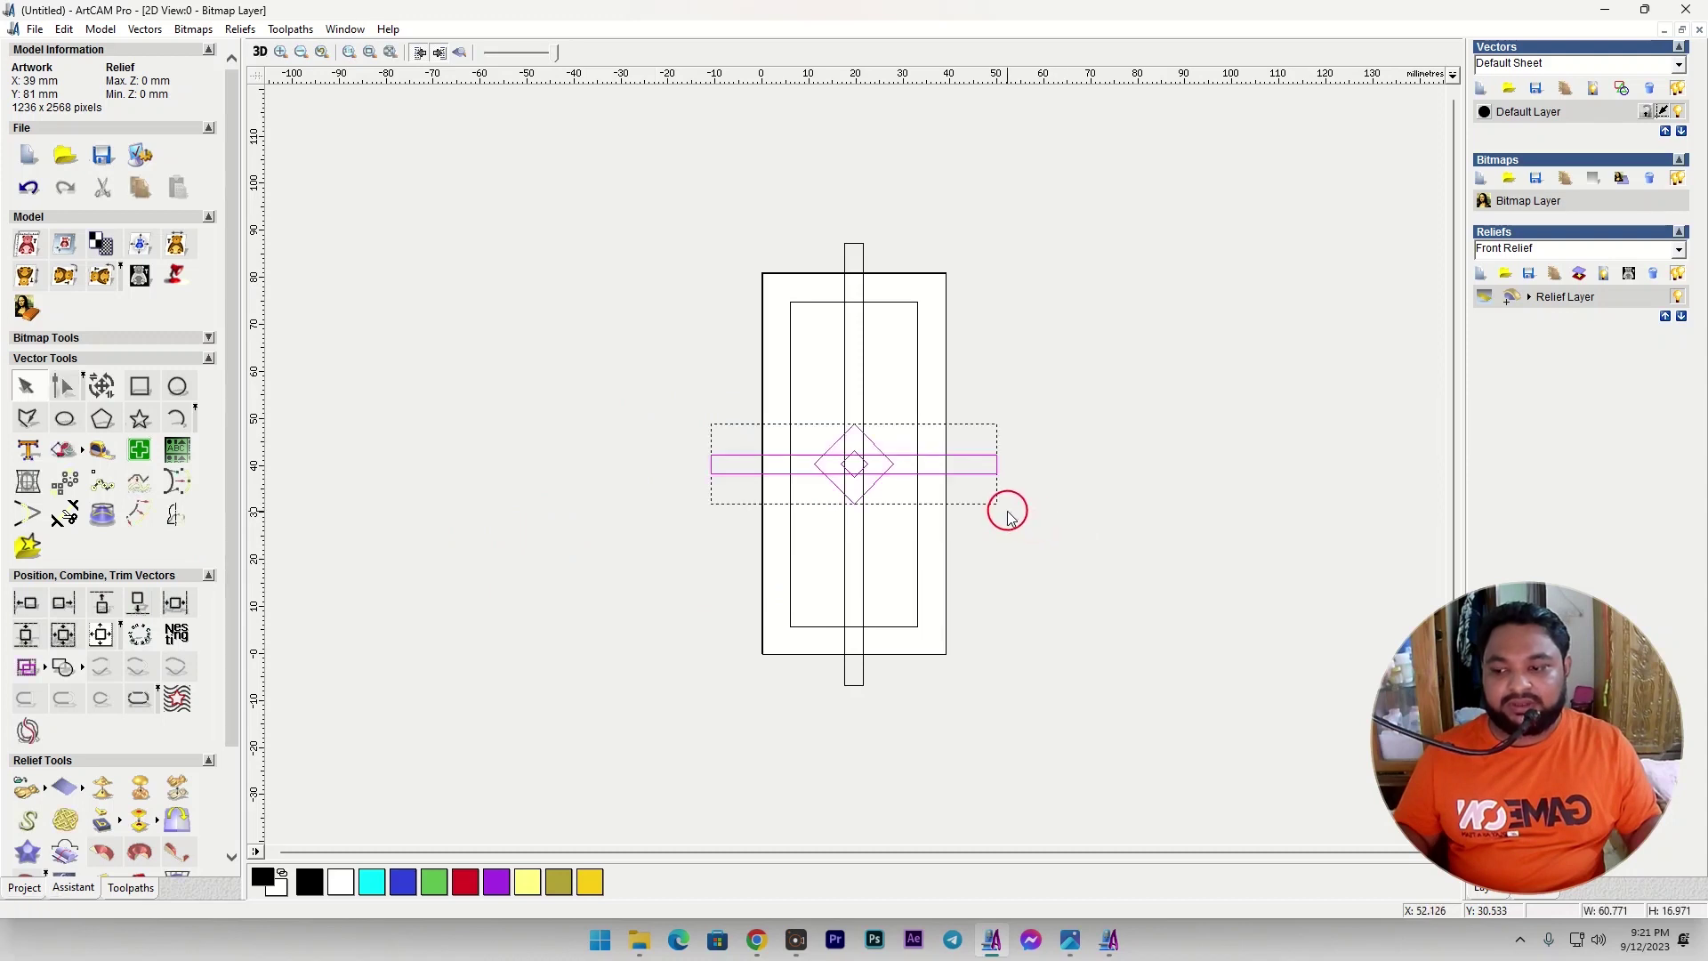
key("ctrl+c")
key("ctrl+v")
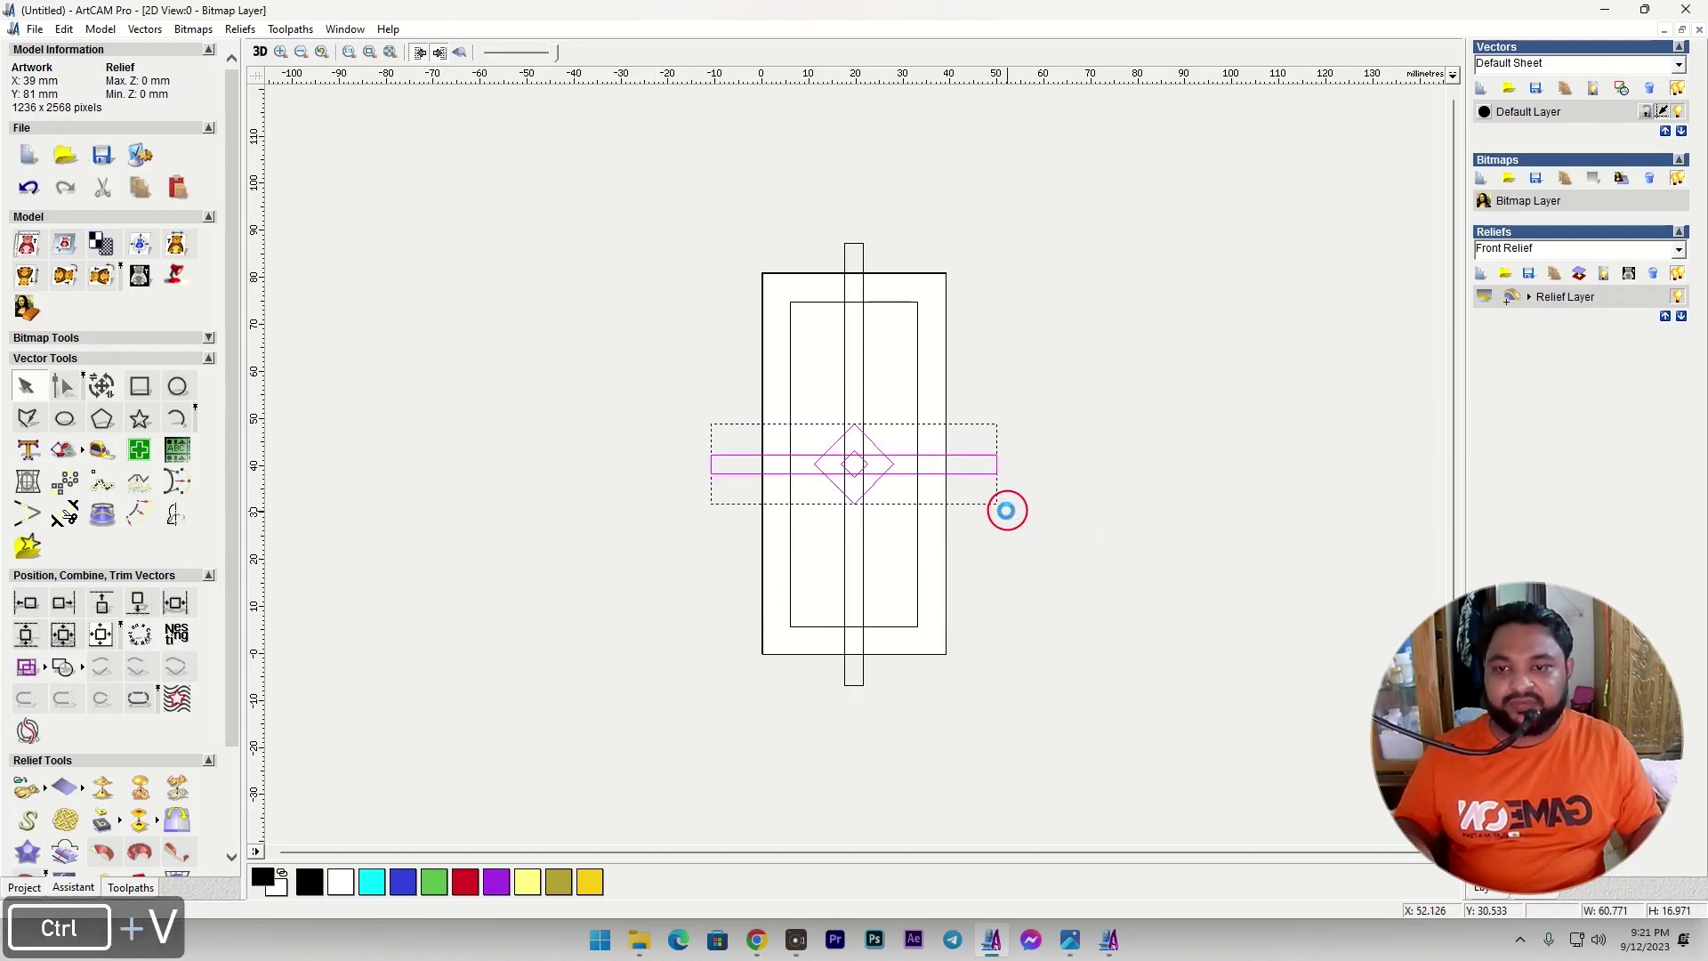
key("Up")
key("Up")
key("Up")
key("Up")
key("Up")
key("Up")
key("Up")
key("Up")
key("Up")
key("Up")
key("Up")
key("Up")
key("Up")
key("Up")
key("Up")
key("Up")
key("Up")
key("Up")
key("Up")
key("Up")
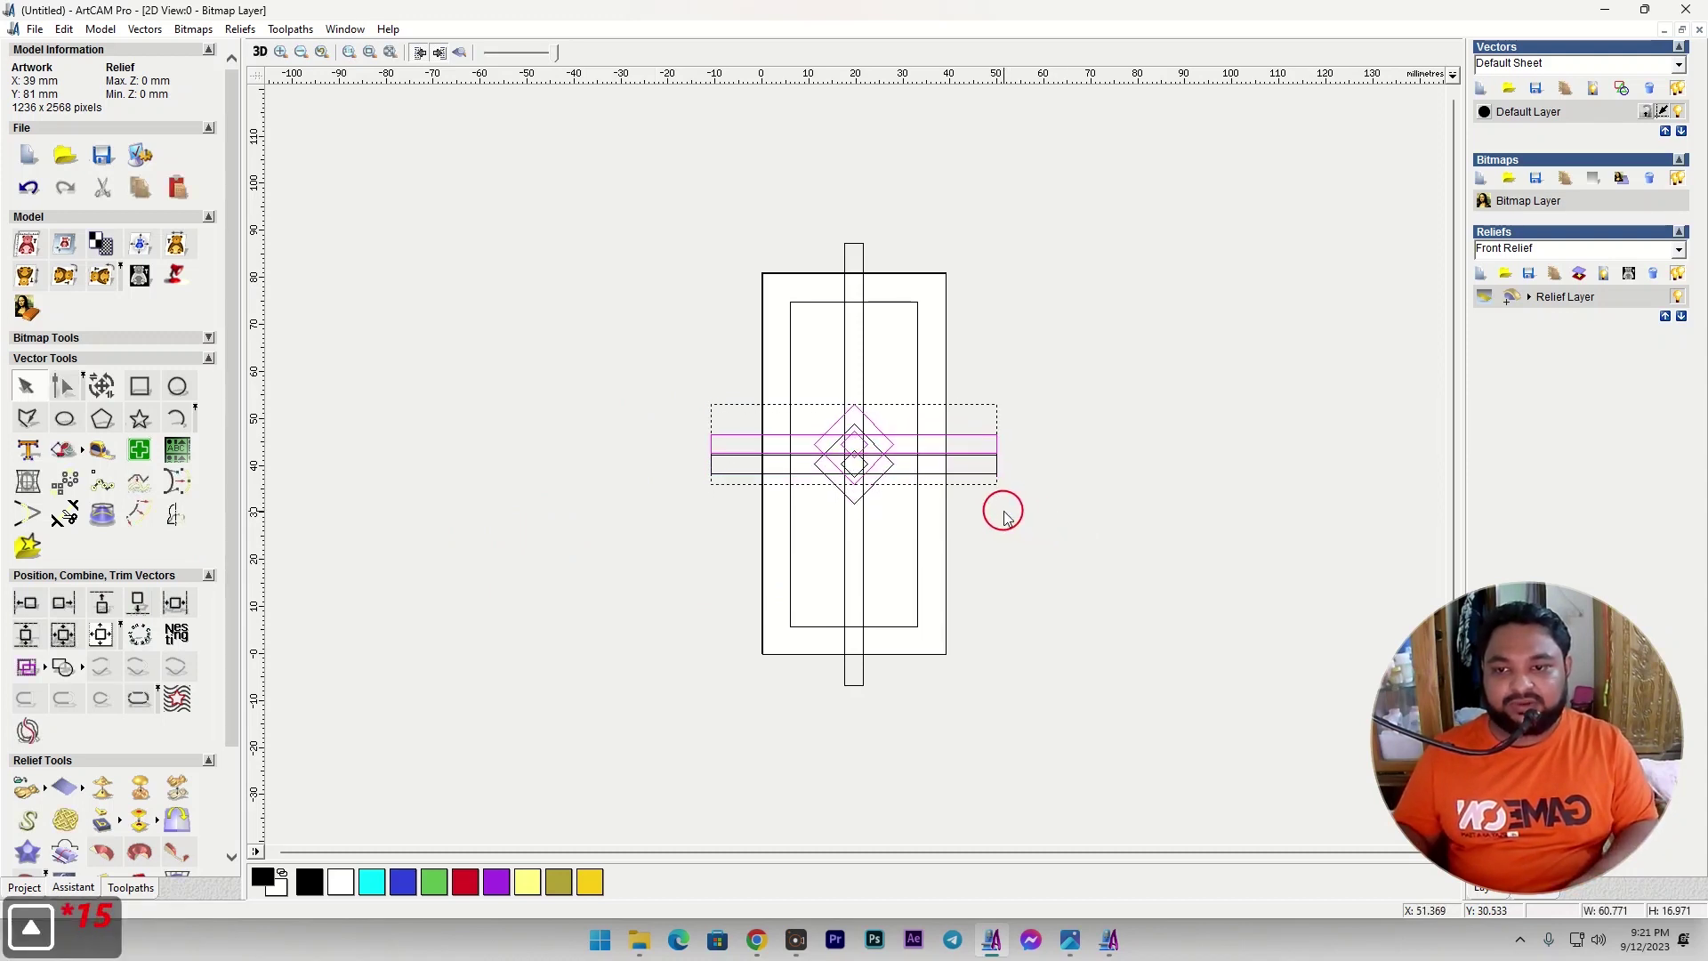
key("Up")
key("Up")
key("Up")
key("Up")
key("Up")
key("Up")
key("Up")
key("Up")
key("Up")
key("Up")
key("Up")
key("Up")
key("Up")
key("Up")
key("Up")
key("Up")
key("Up")
key("Up")
key("Up")
key("Up")
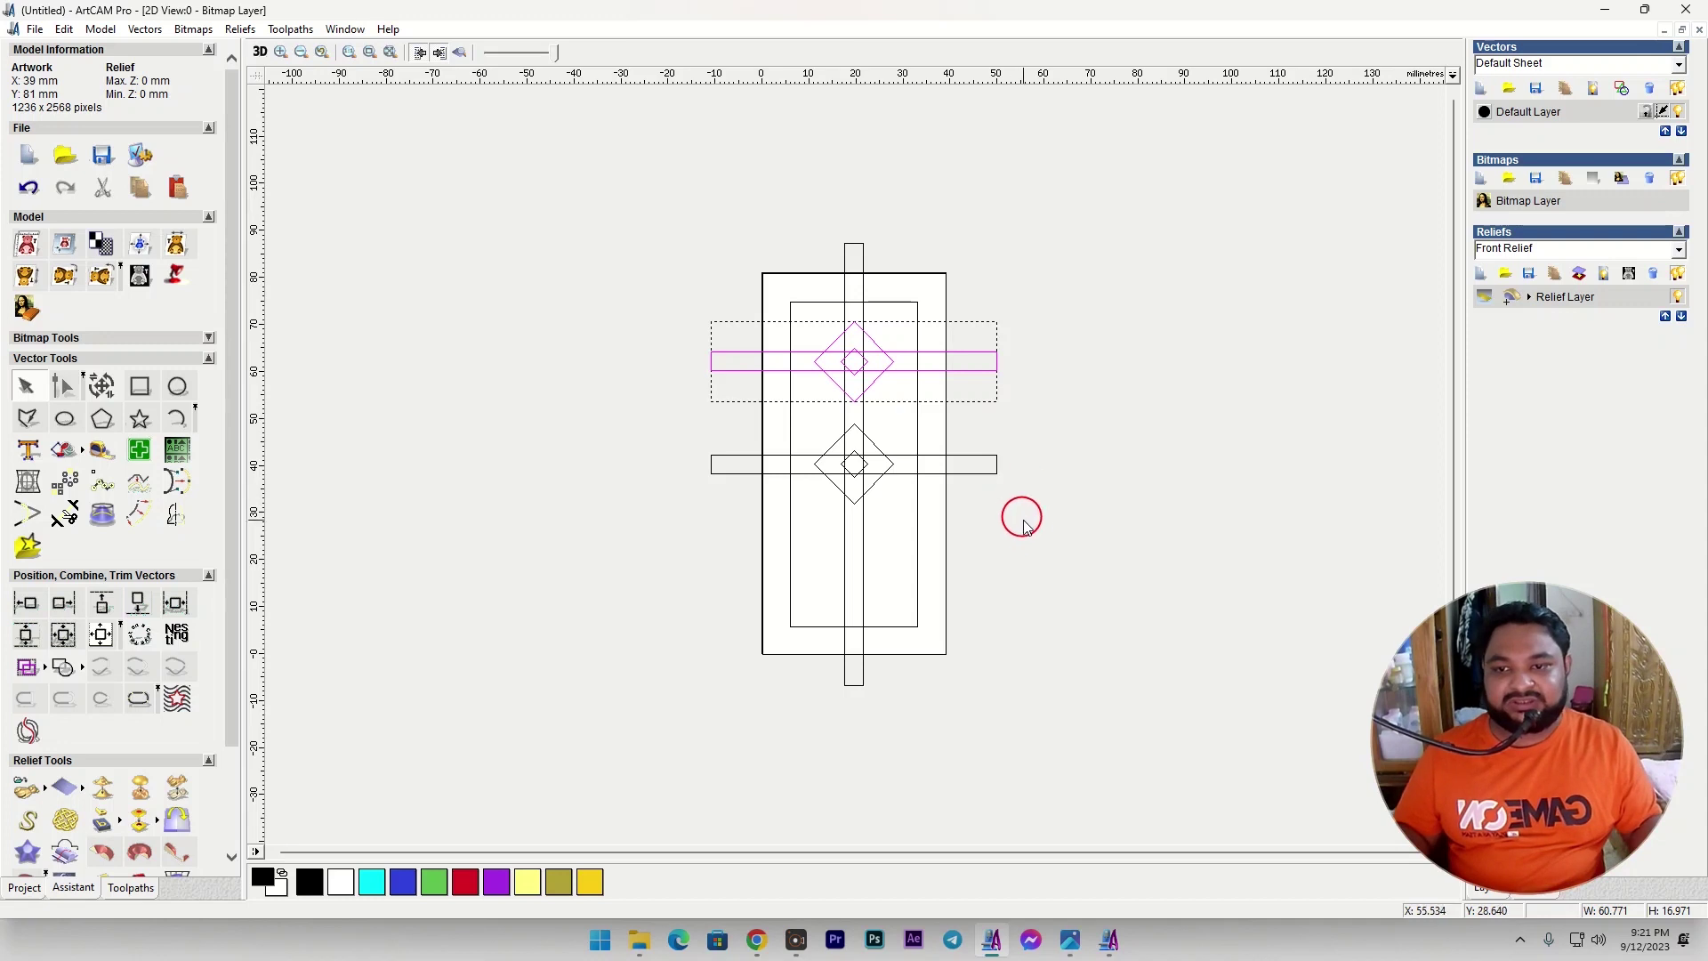
left_click(1031, 532)
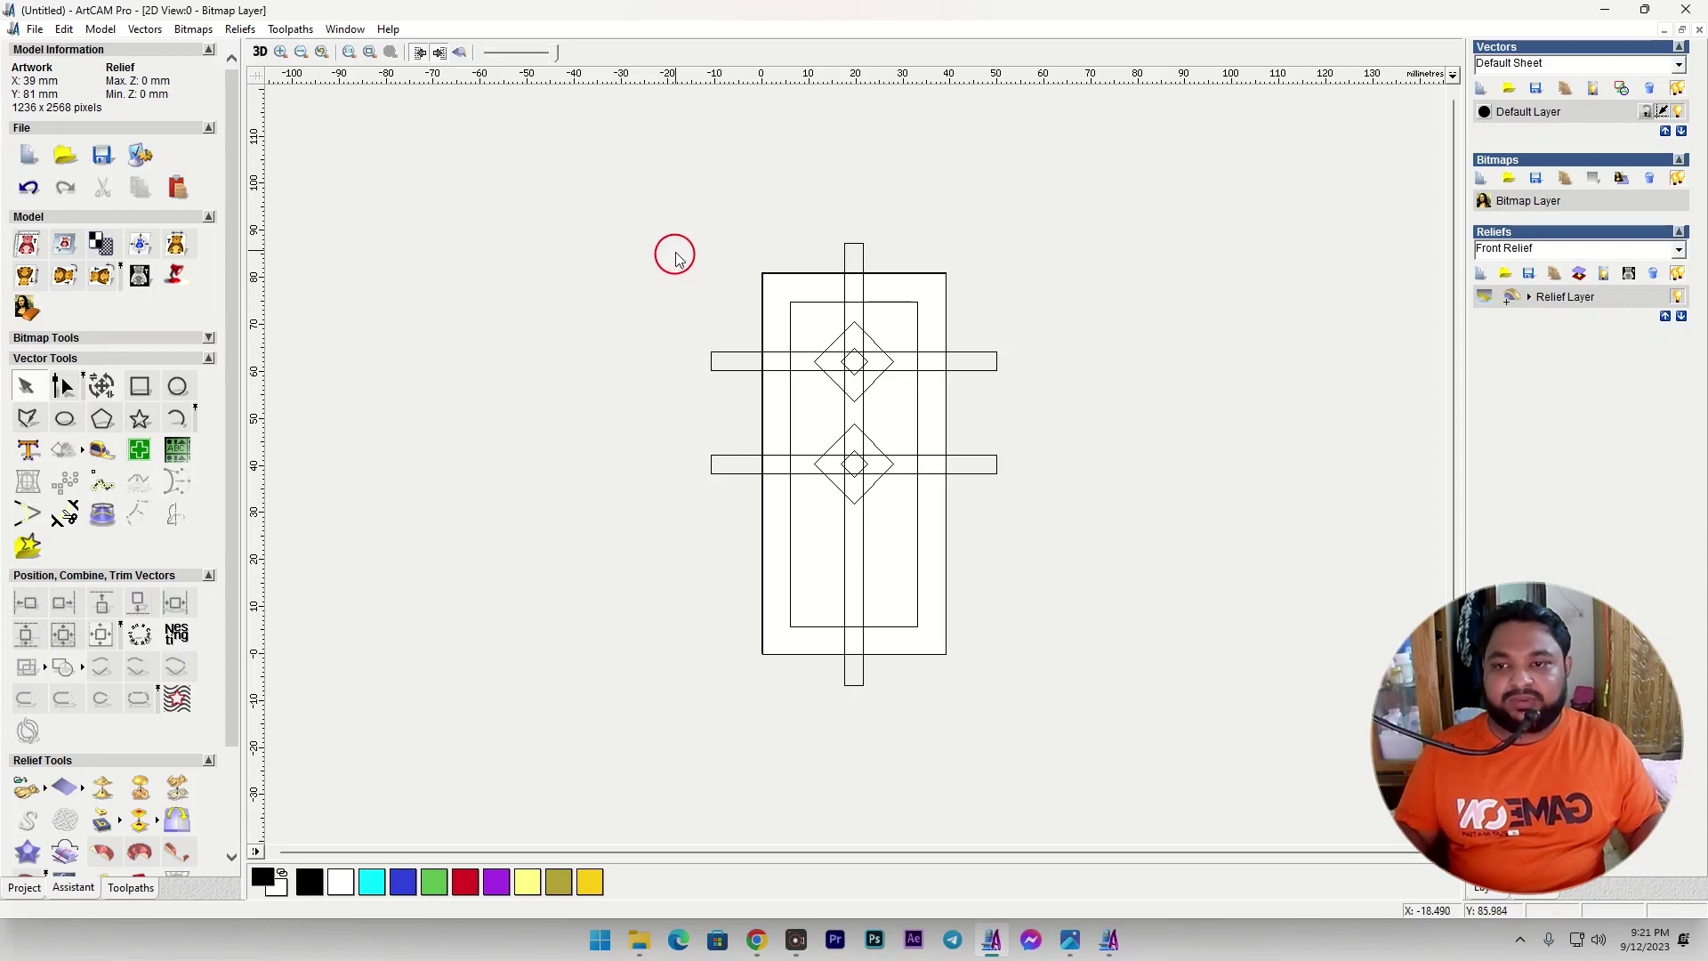
Explode the inner rectangle, the bars and all diamonds at their intersections, leaving out the outer door outline.
left_click_drag(650, 185, 772, 287)
left_click_drag(1024, 694, 1047, 750)
left_click(777, 274, "shift")
left_click(69, 515)
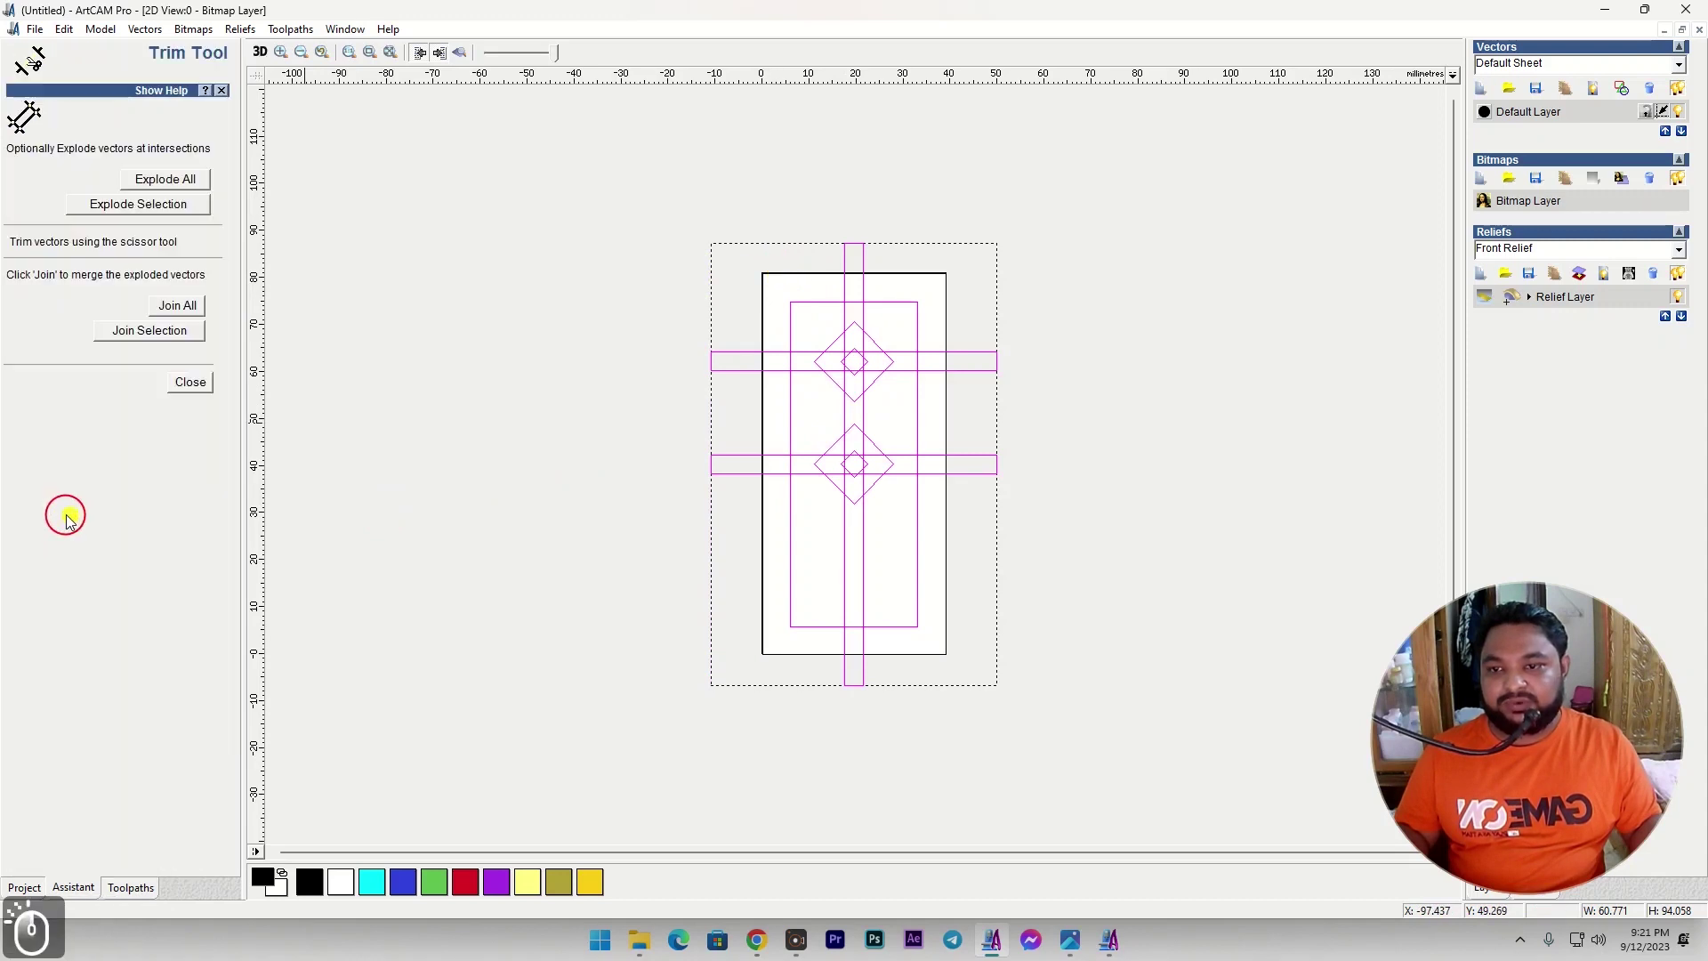
left_click(171, 206)
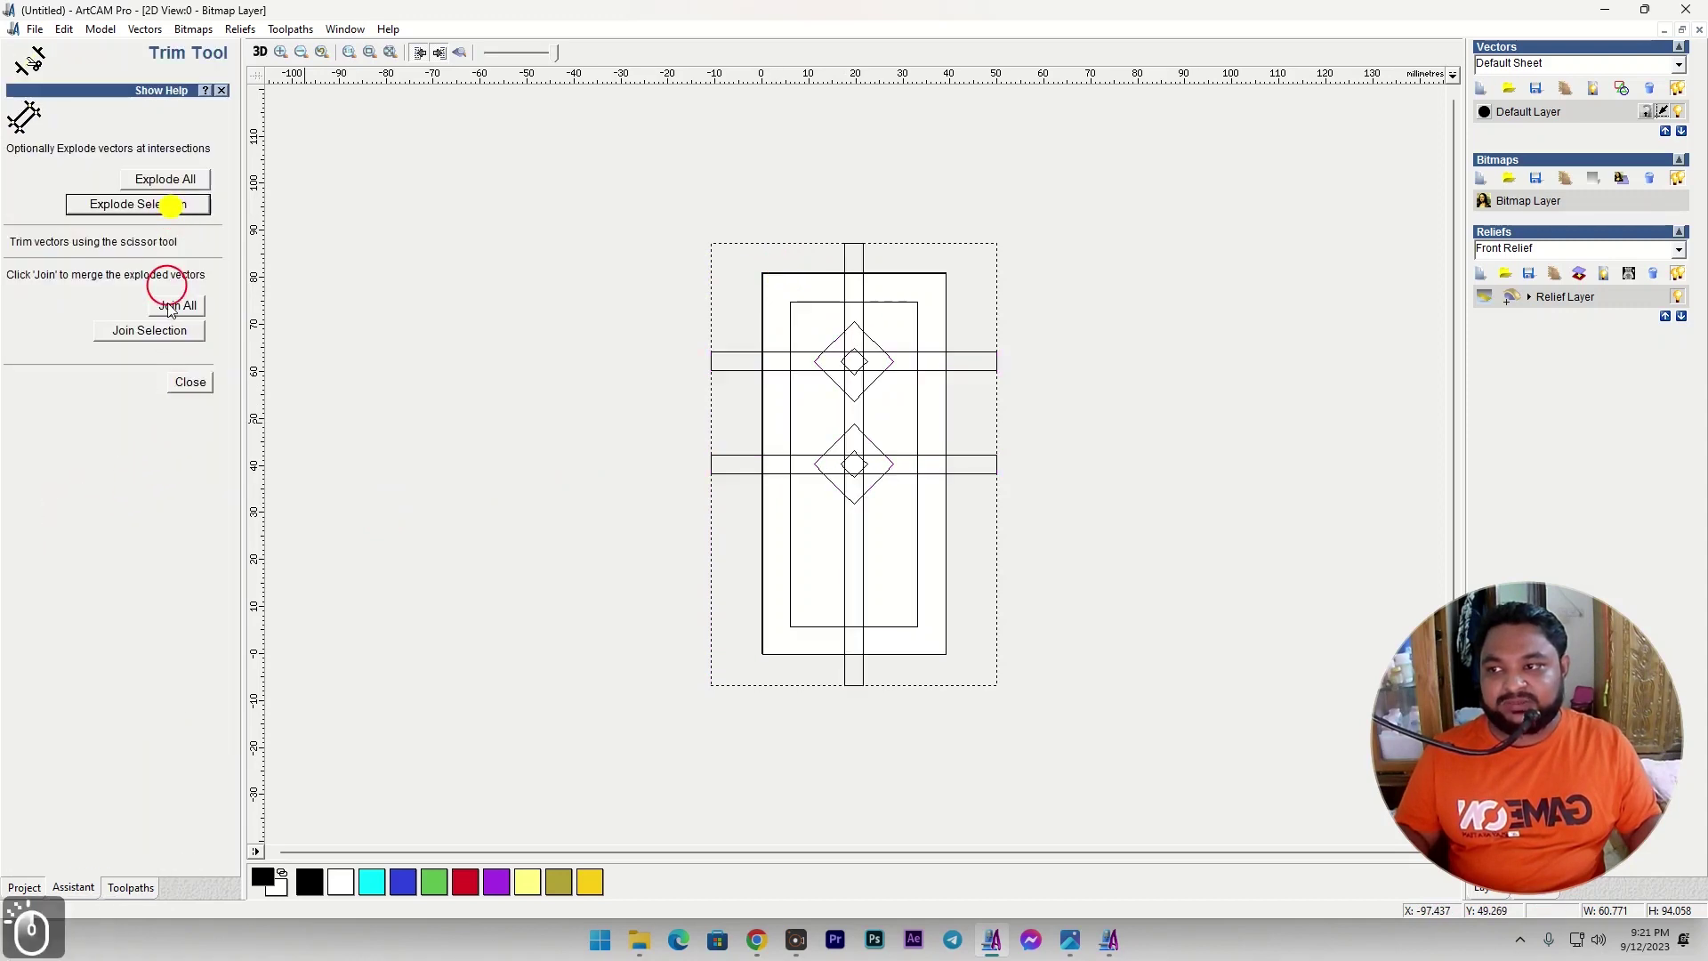
left_click(185, 384)
left_click(737, 466)
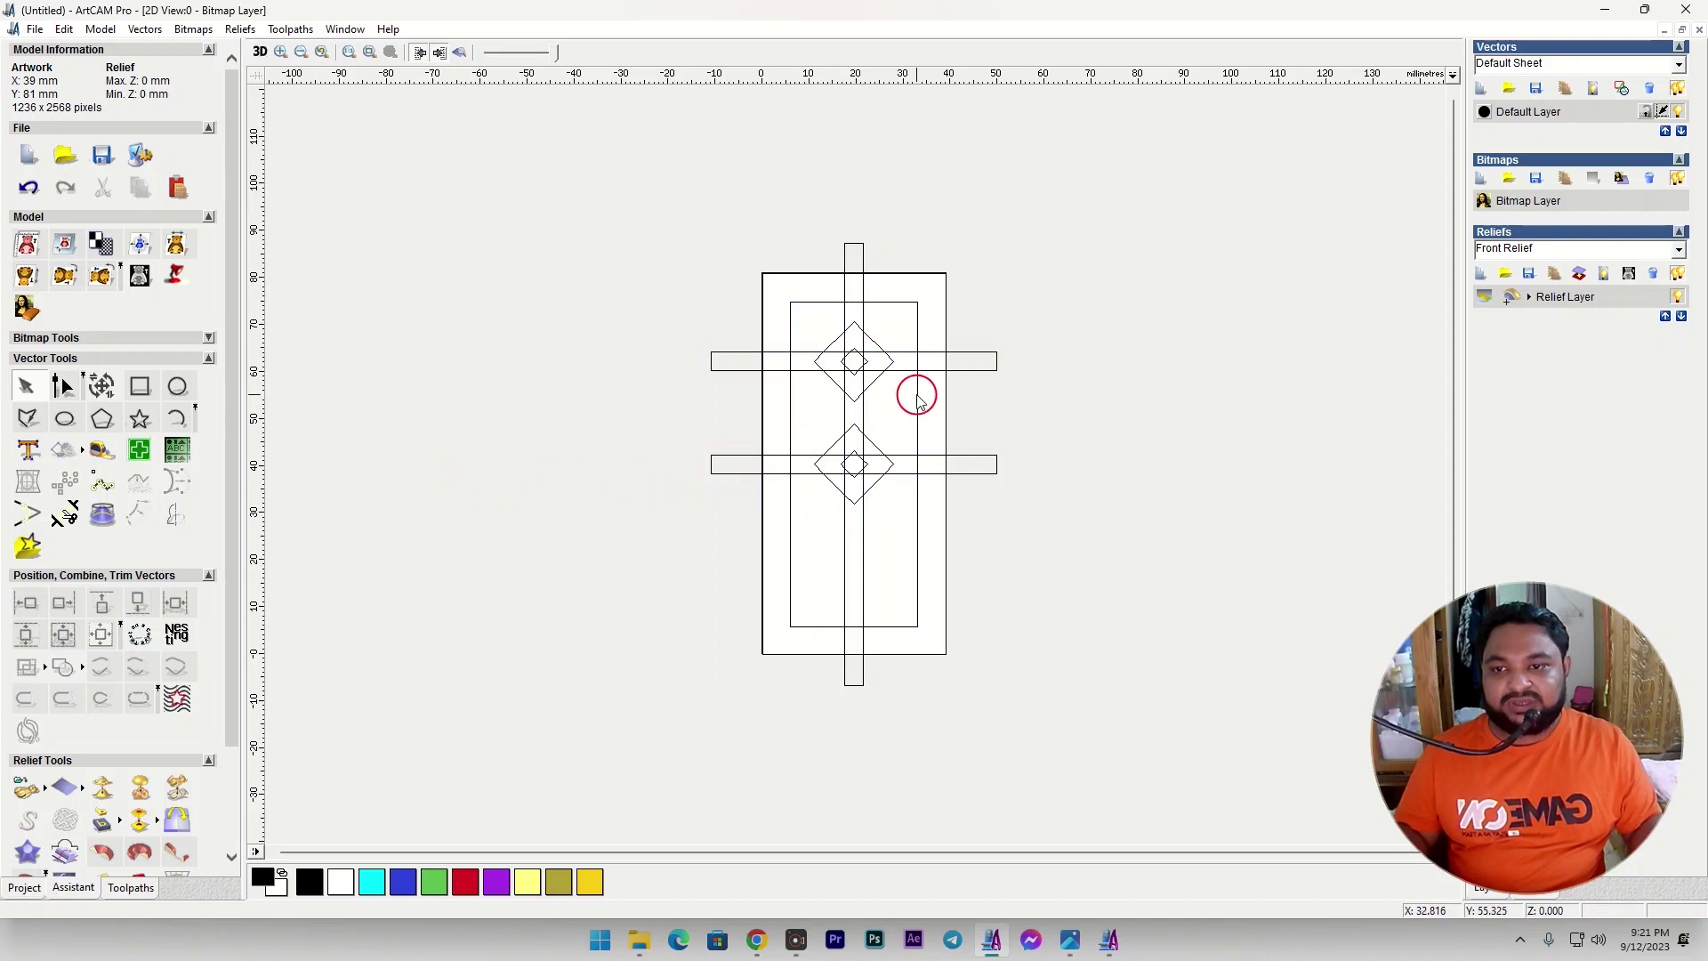
Delete the vertical bar's top stub, the upper bar's left end and the crossing diamond segments to isolate the upper-left panel.
scroll(919, 402, "up", 2)
left_click(836, 187)
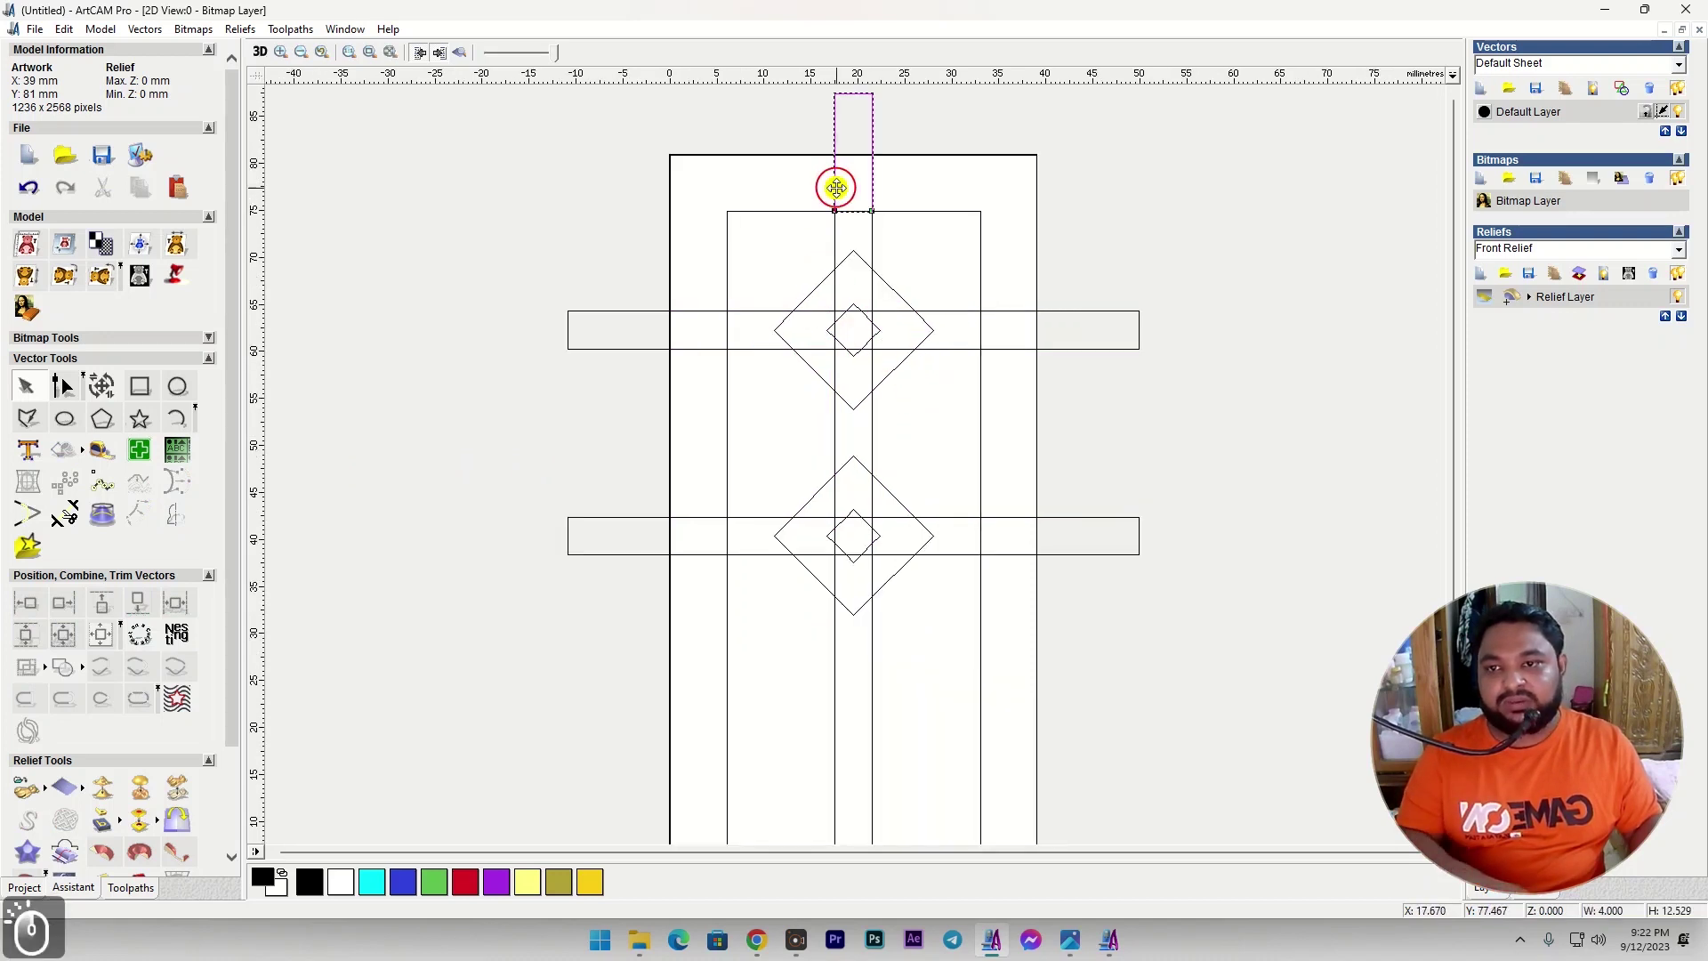
key("Delete")
left_click(852, 212)
key("Delete")
left_click(846, 256)
key("Delete")
left_click(836, 278)
key("Delete")
left_click(811, 314)
key("Delete")
left_click(774, 323)
key("Delete")
left_click(727, 326)
key("Delete")
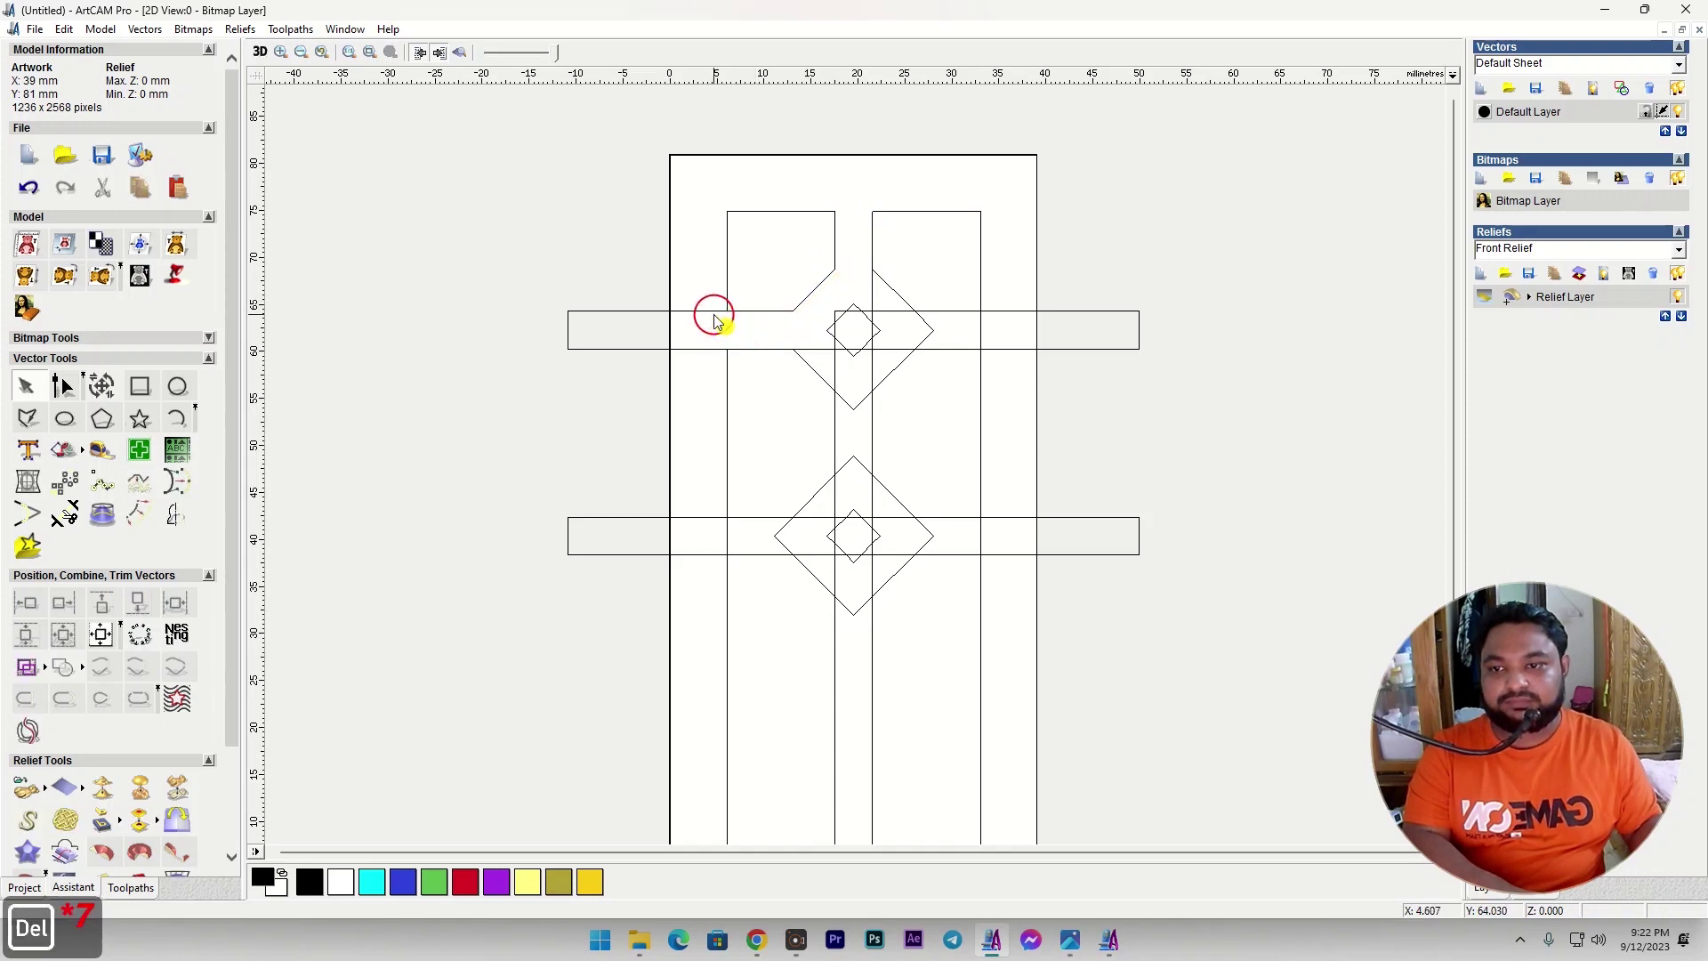
left_click(714, 312)
key("Delete")
Delete the lower tip of the upper large diamond, the bar piece crossing it and the top tip of the middle large diamond.
left_click(835, 362)
left_click(851, 402)
key("Delete")
left_click(835, 375)
key("Delete")
left_click(846, 403)
key("Delete")
left_click(856, 459)
key("Delete")
Delete the middle bar's left end and the large diamond's overlapping segments to isolate the second left panel.
left_click(830, 492)
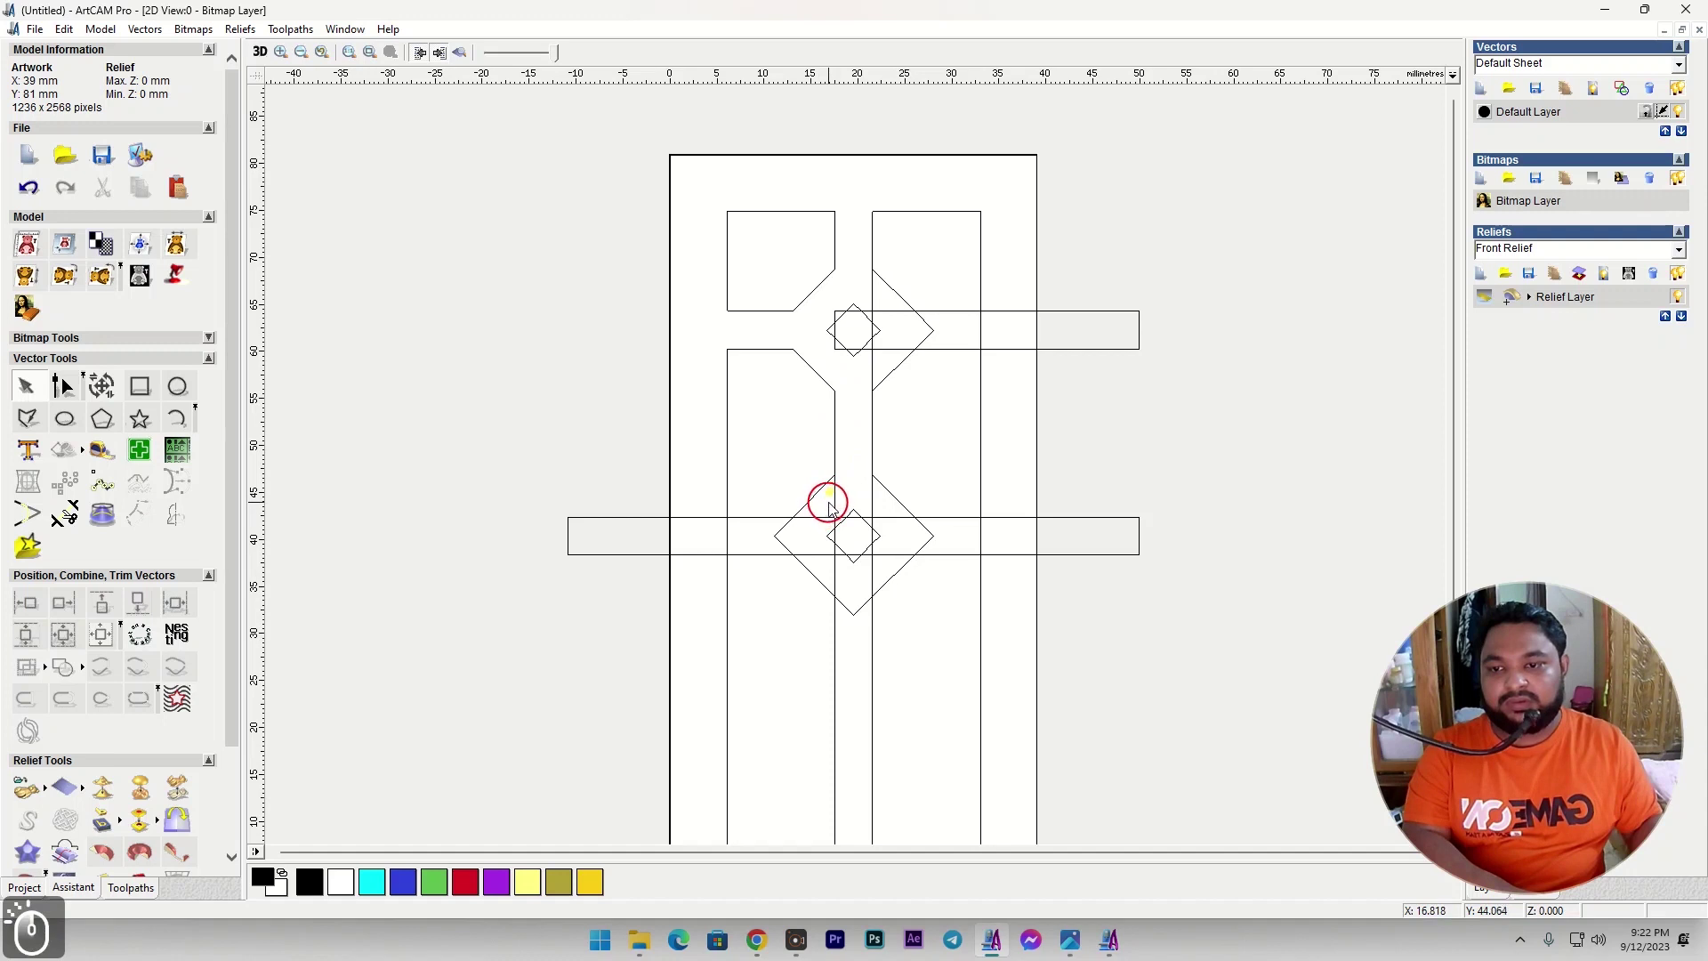
key("Delete")
left_click(805, 513)
key("Delete")
key("Delete")
left_click(776, 527)
key("Delete")
left_click(726, 531)
key("Delete")
left_click(717, 523)
key("Delete")
left_click(795, 533)
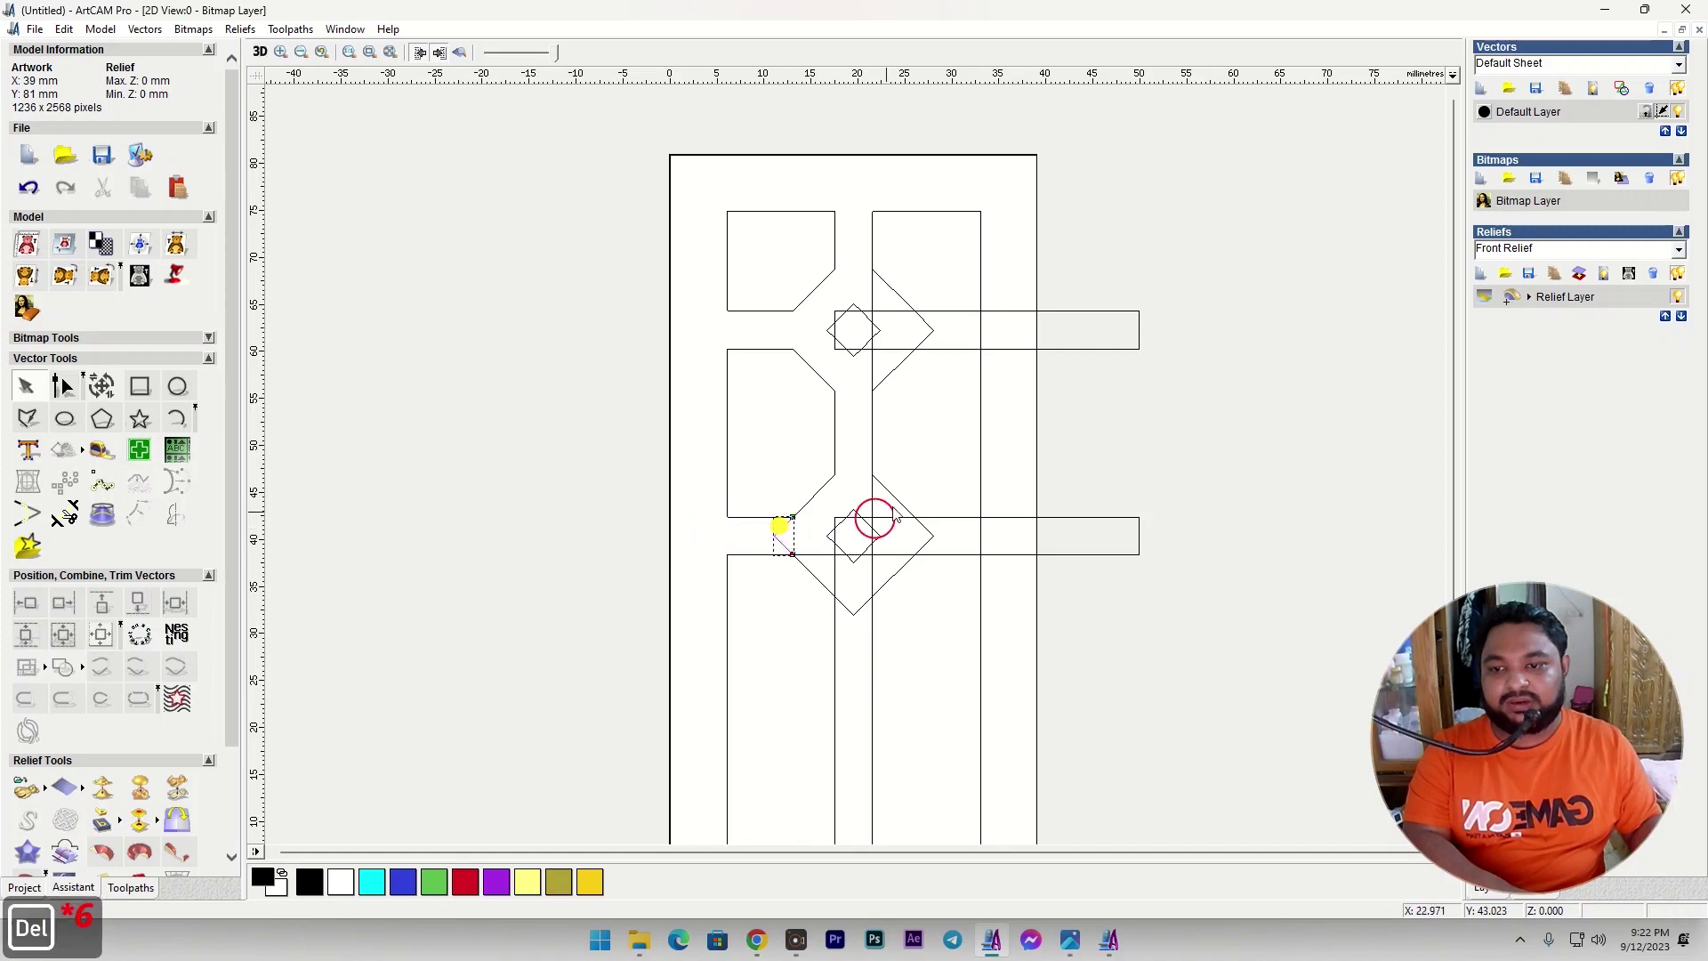
Delete all the exploded segments on the right half of the door.
scroll(926, 398, "down", 2)
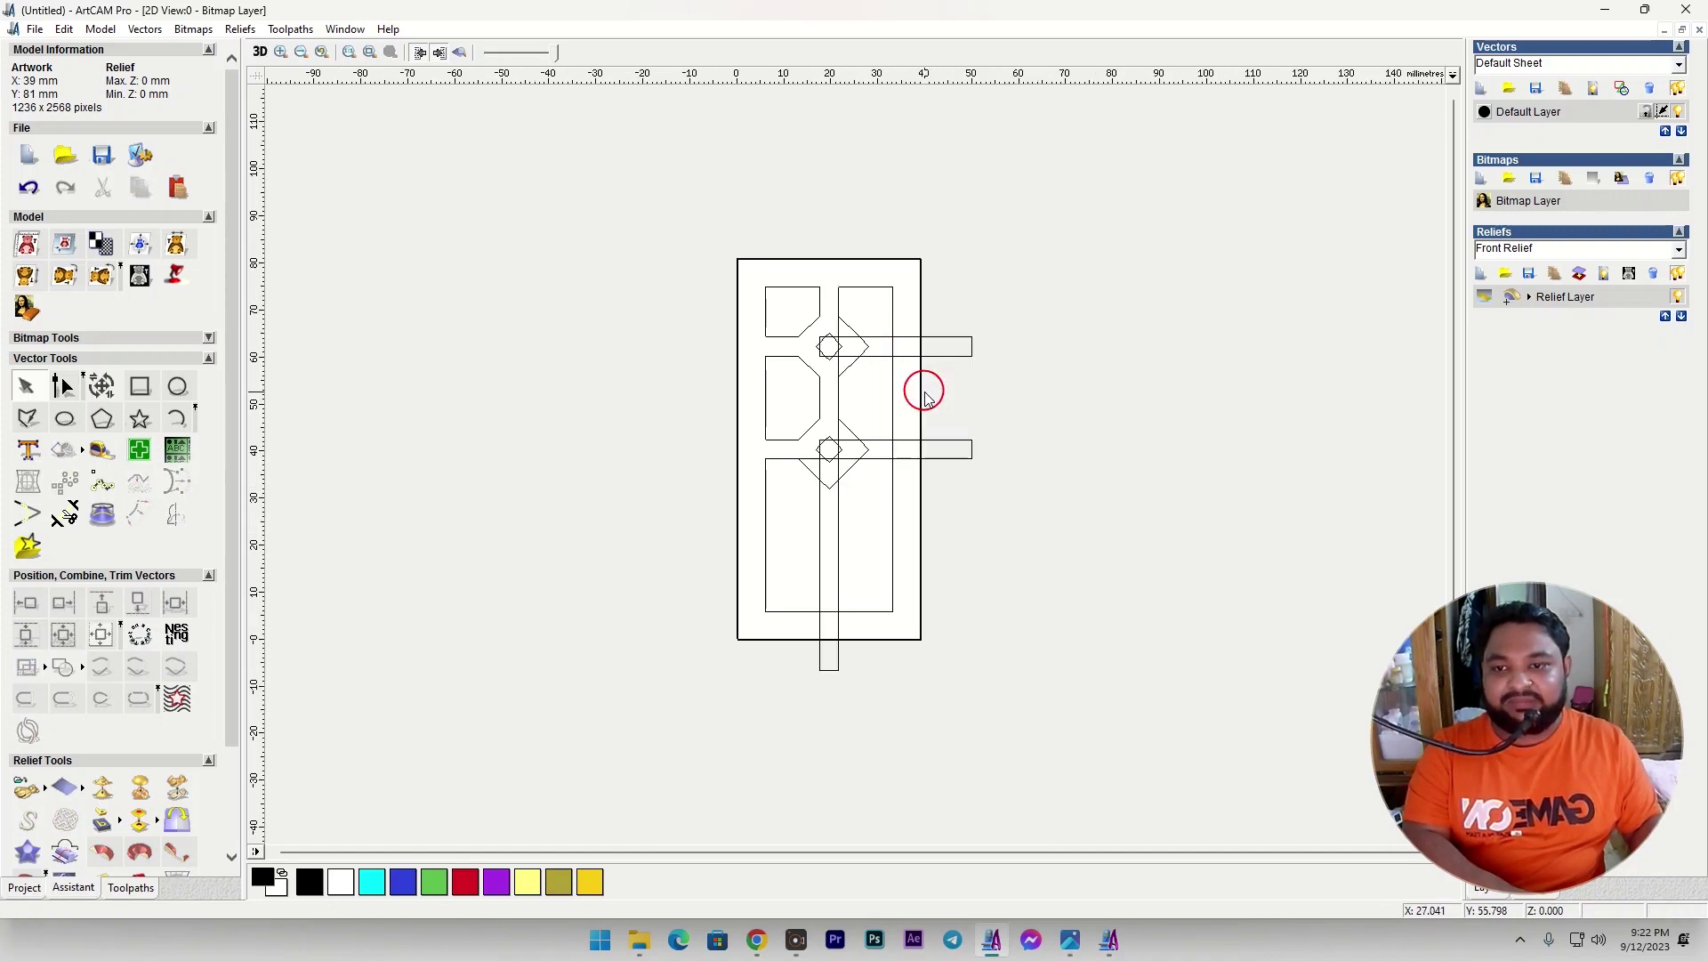
left_click_drag(835, 244, 1014, 713)
scroll(842, 368, "up", 2)
scroll(842, 368, "up", 1)
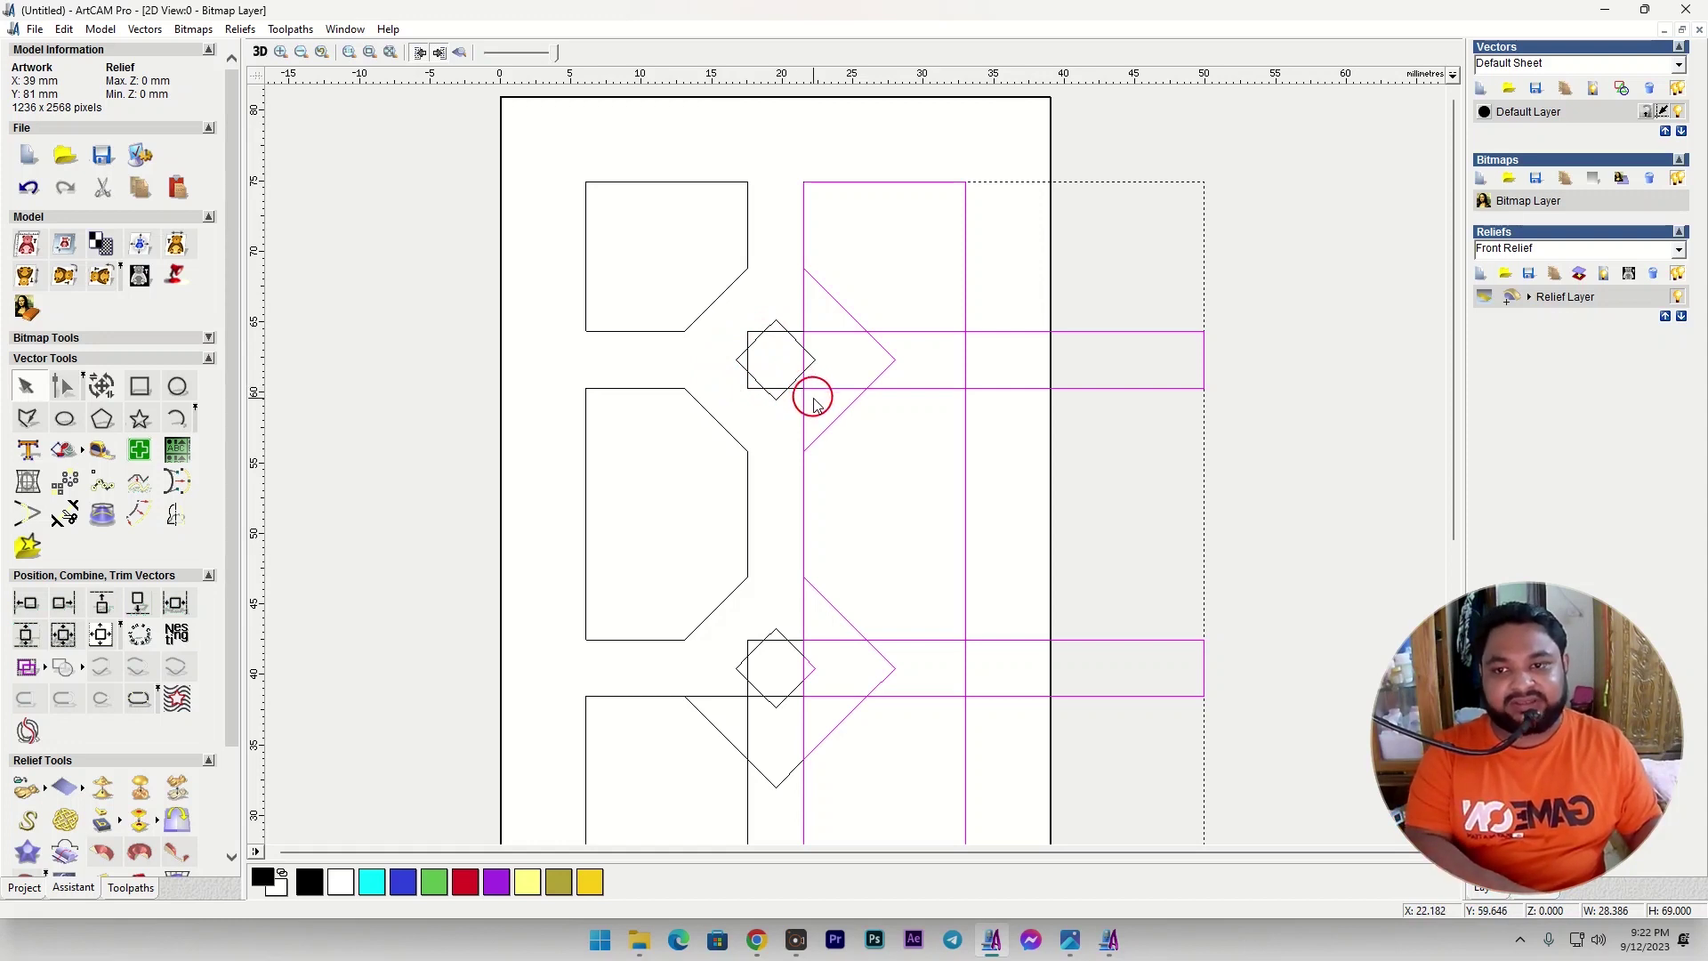
key("Delete")
Delete the leftover bar segments inside the upper small diamond and undo the removal of the diamond's lower tip.
left_click(777, 332)
key("Delete")
left_click(747, 331)
key("Delete")
left_click(748, 362)
key("Delete")
left_click(774, 389)
key("Delete")
scroll(827, 404, "up", 4)
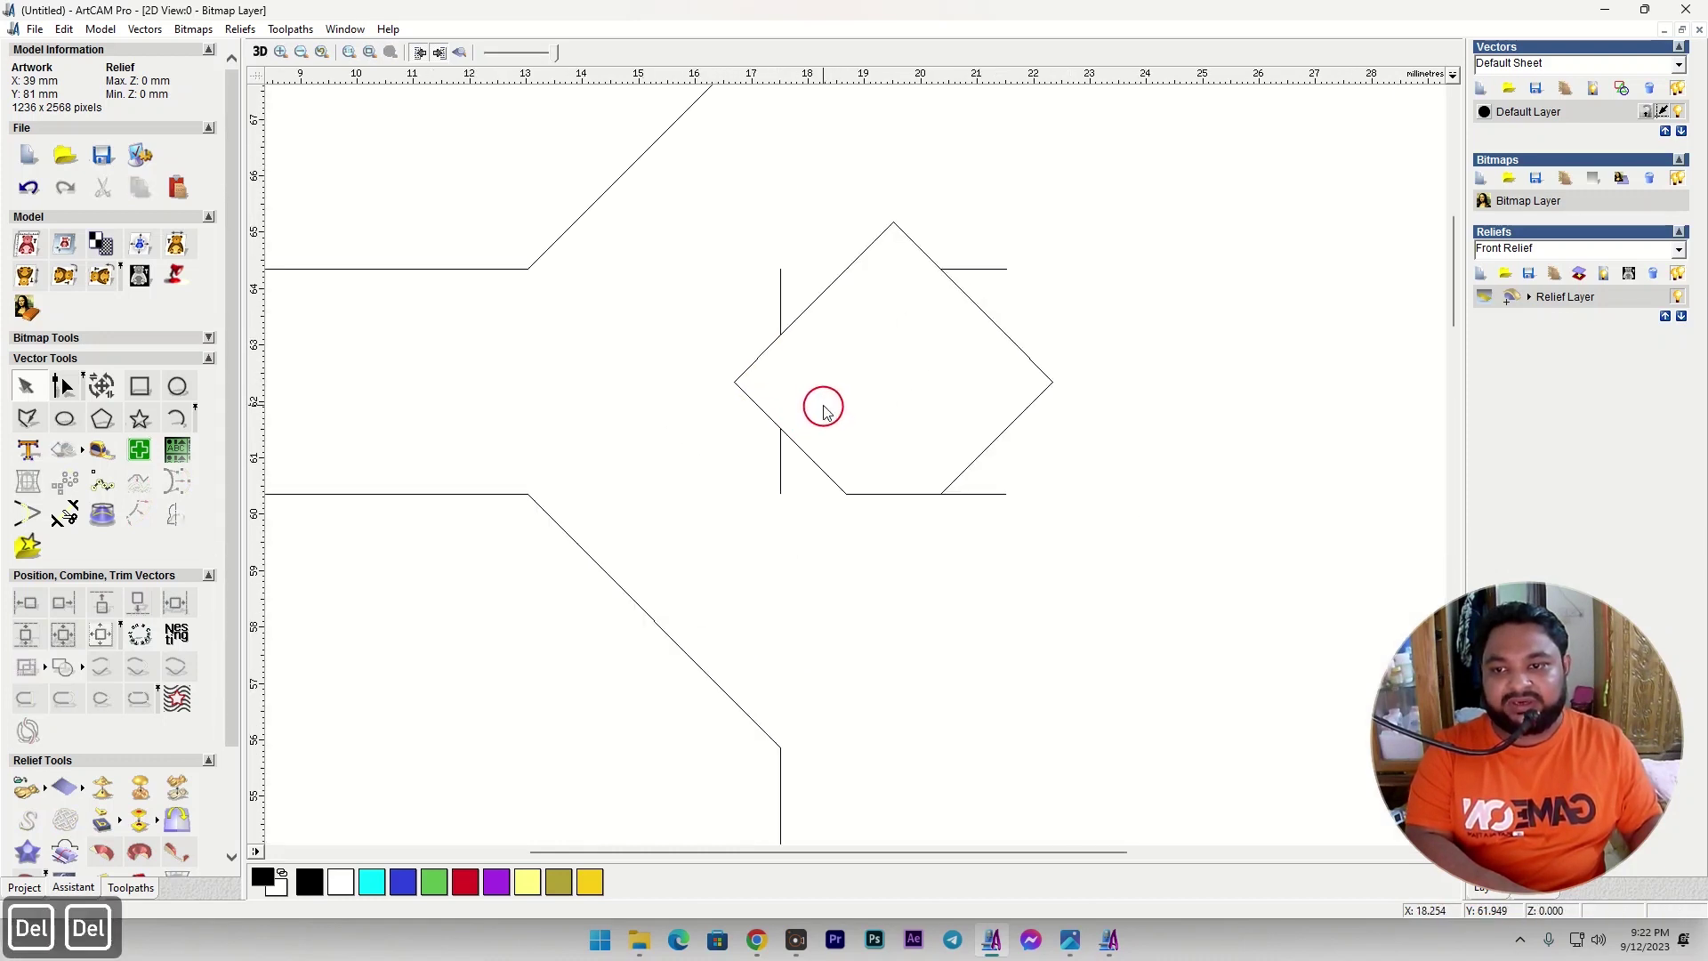
key("ctrl+z")
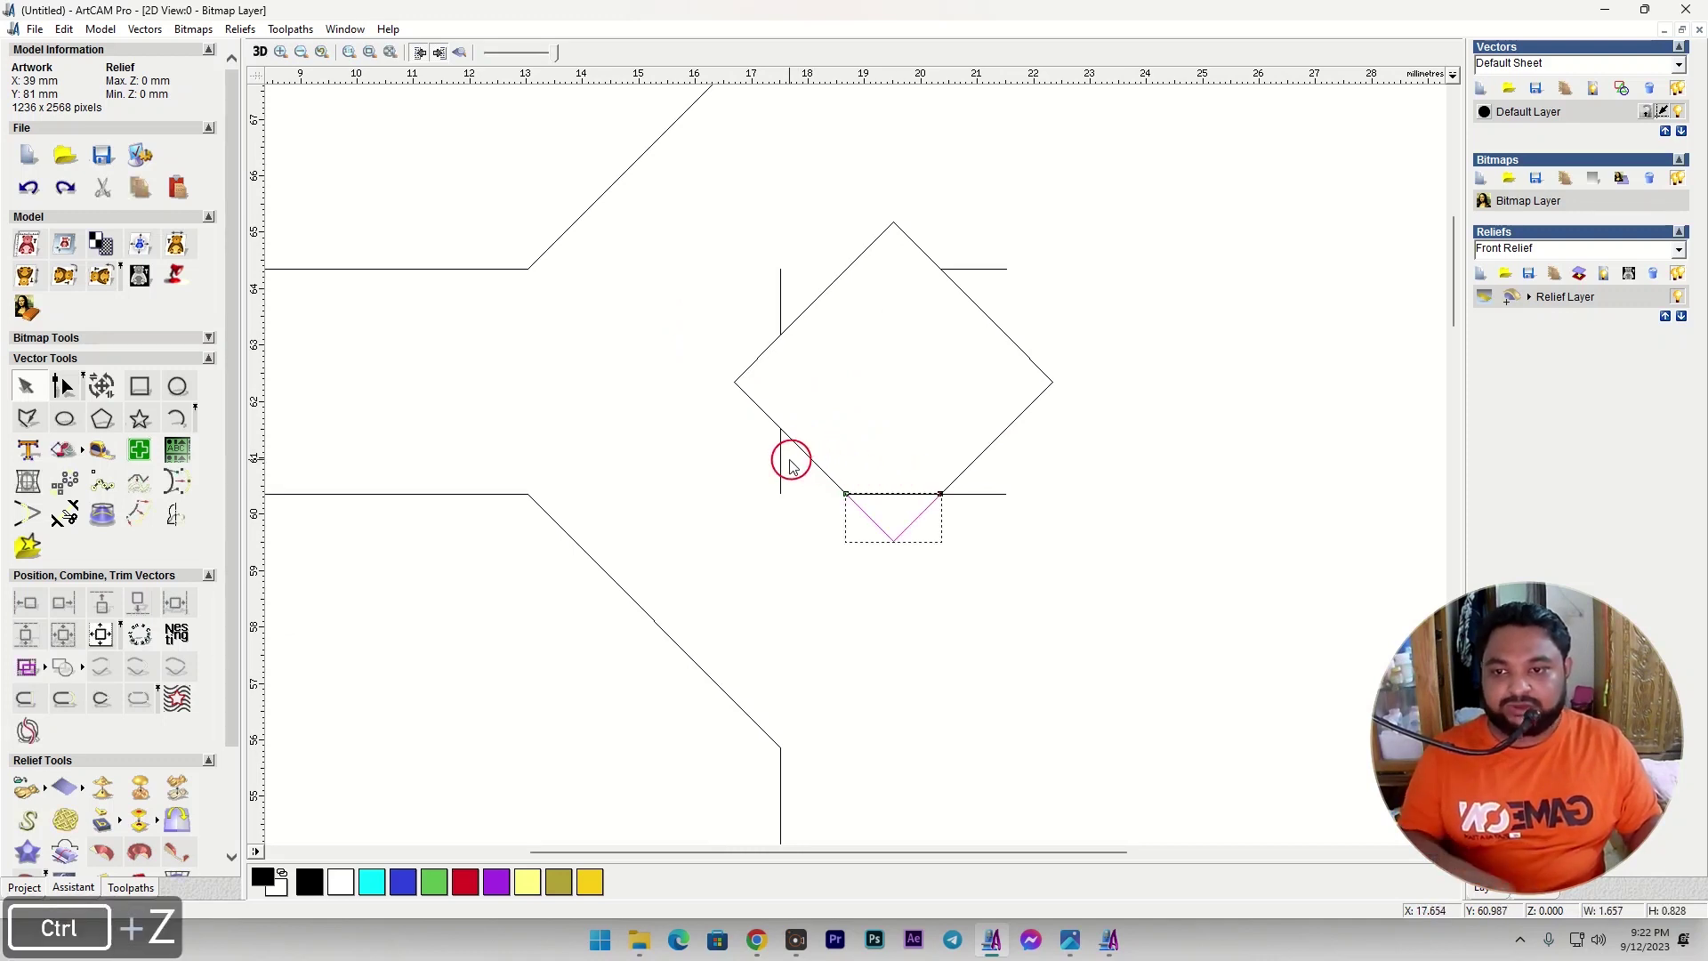
Delete the remaining bar stubs around the upper small diamond so that only its outline is left.
left_click(779, 452)
key("Delete")
left_click(782, 286)
key("Delete")
left_click(1003, 266)
key("Delete")
left_click(913, 491)
key("Delete")
left_click(976, 493)
key("Delete")
left_click(919, 493)
key("Delete")
Delete the lower-left panel segments, the large diamond remnants and the vertical bar below the middle of the door.
scroll(947, 504, "down", 3)
scroll(793, 484, "up", 2)
scroll(774, 476, "down", 2)
left_click_drag(735, 445, 912, 823)
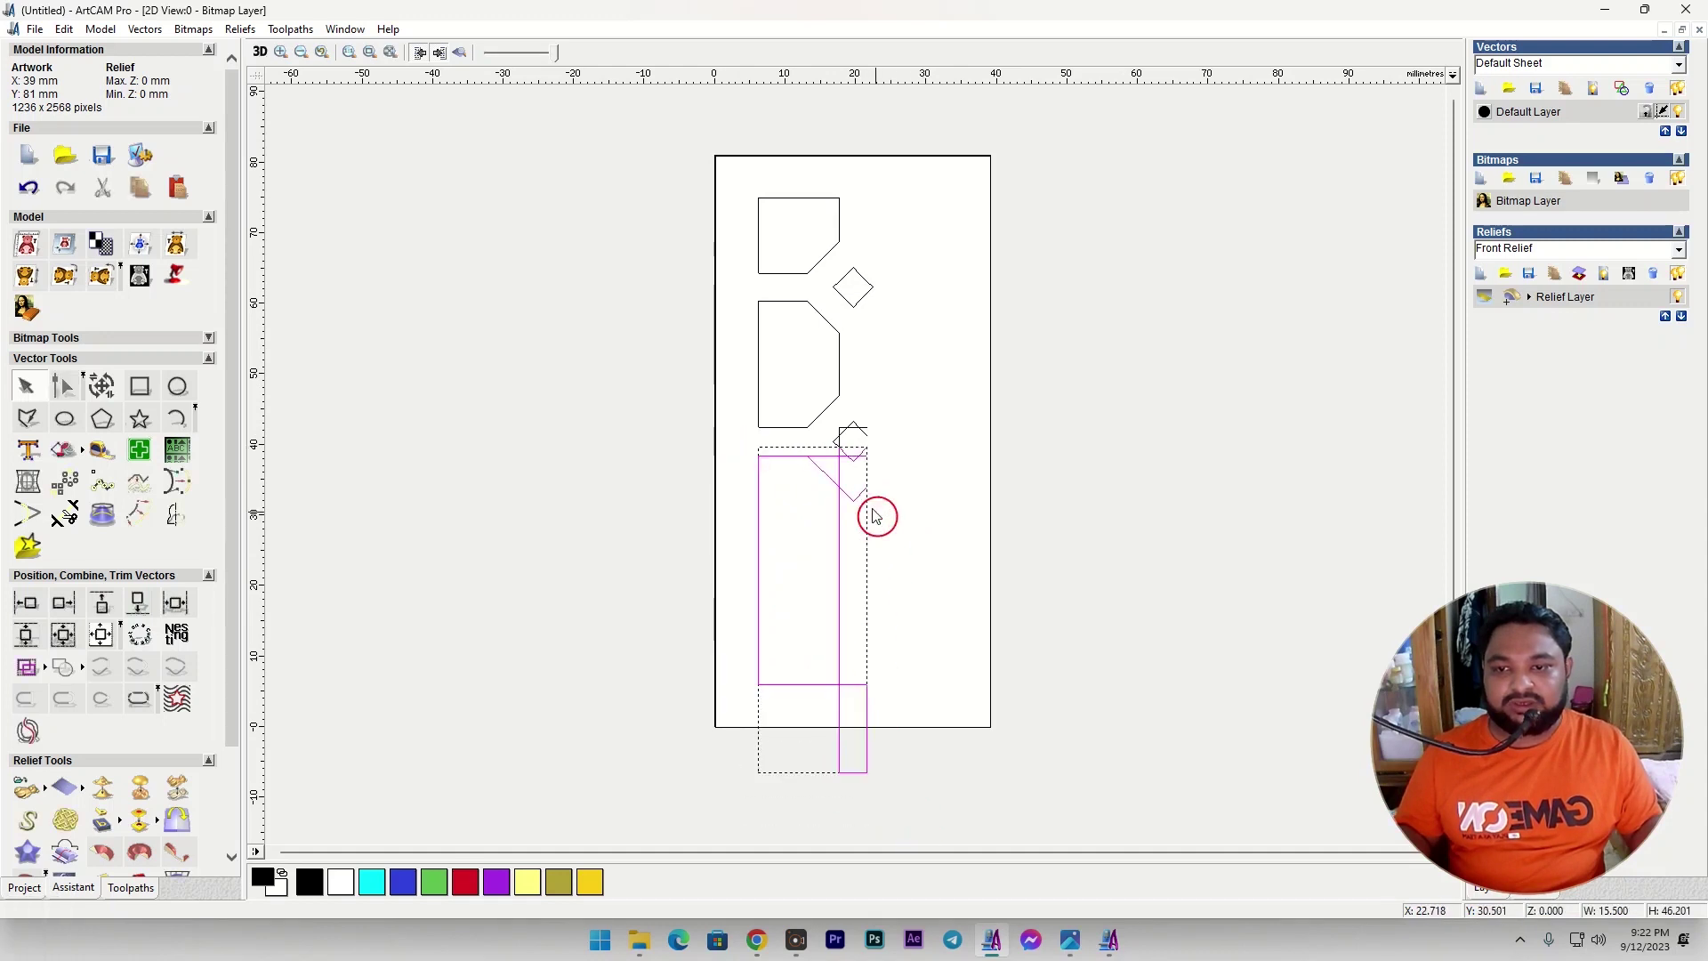
scroll(854, 430, "up", 4)
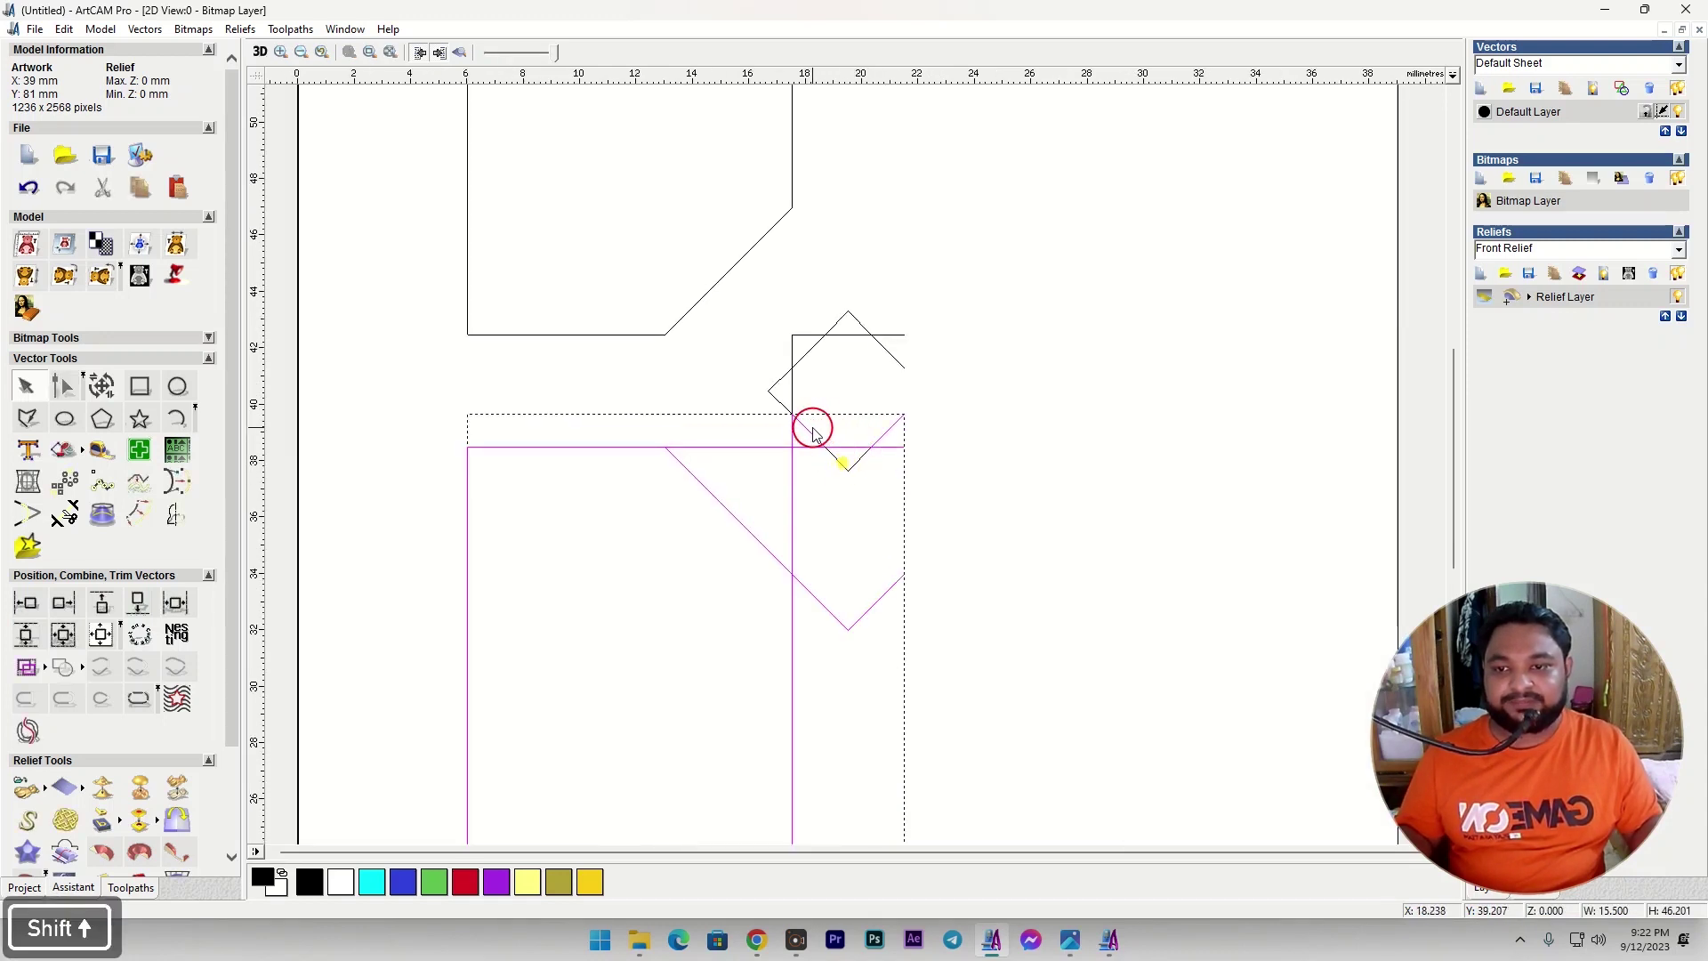
left_click(898, 437, "shift")
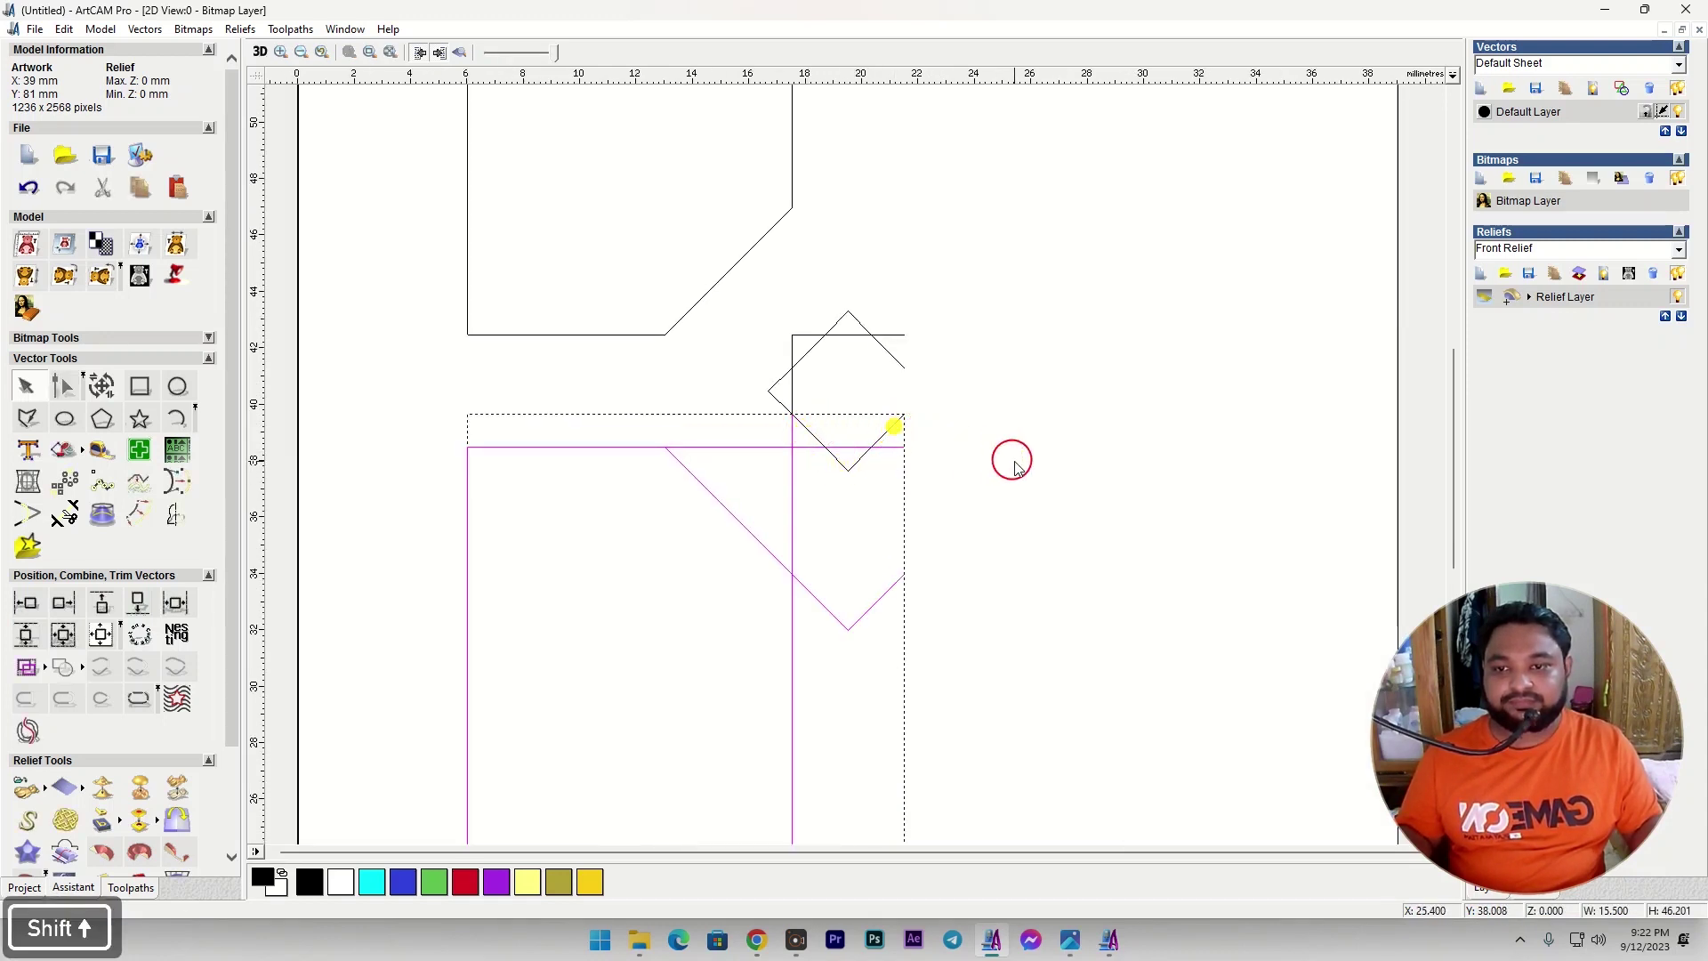
key("Delete")
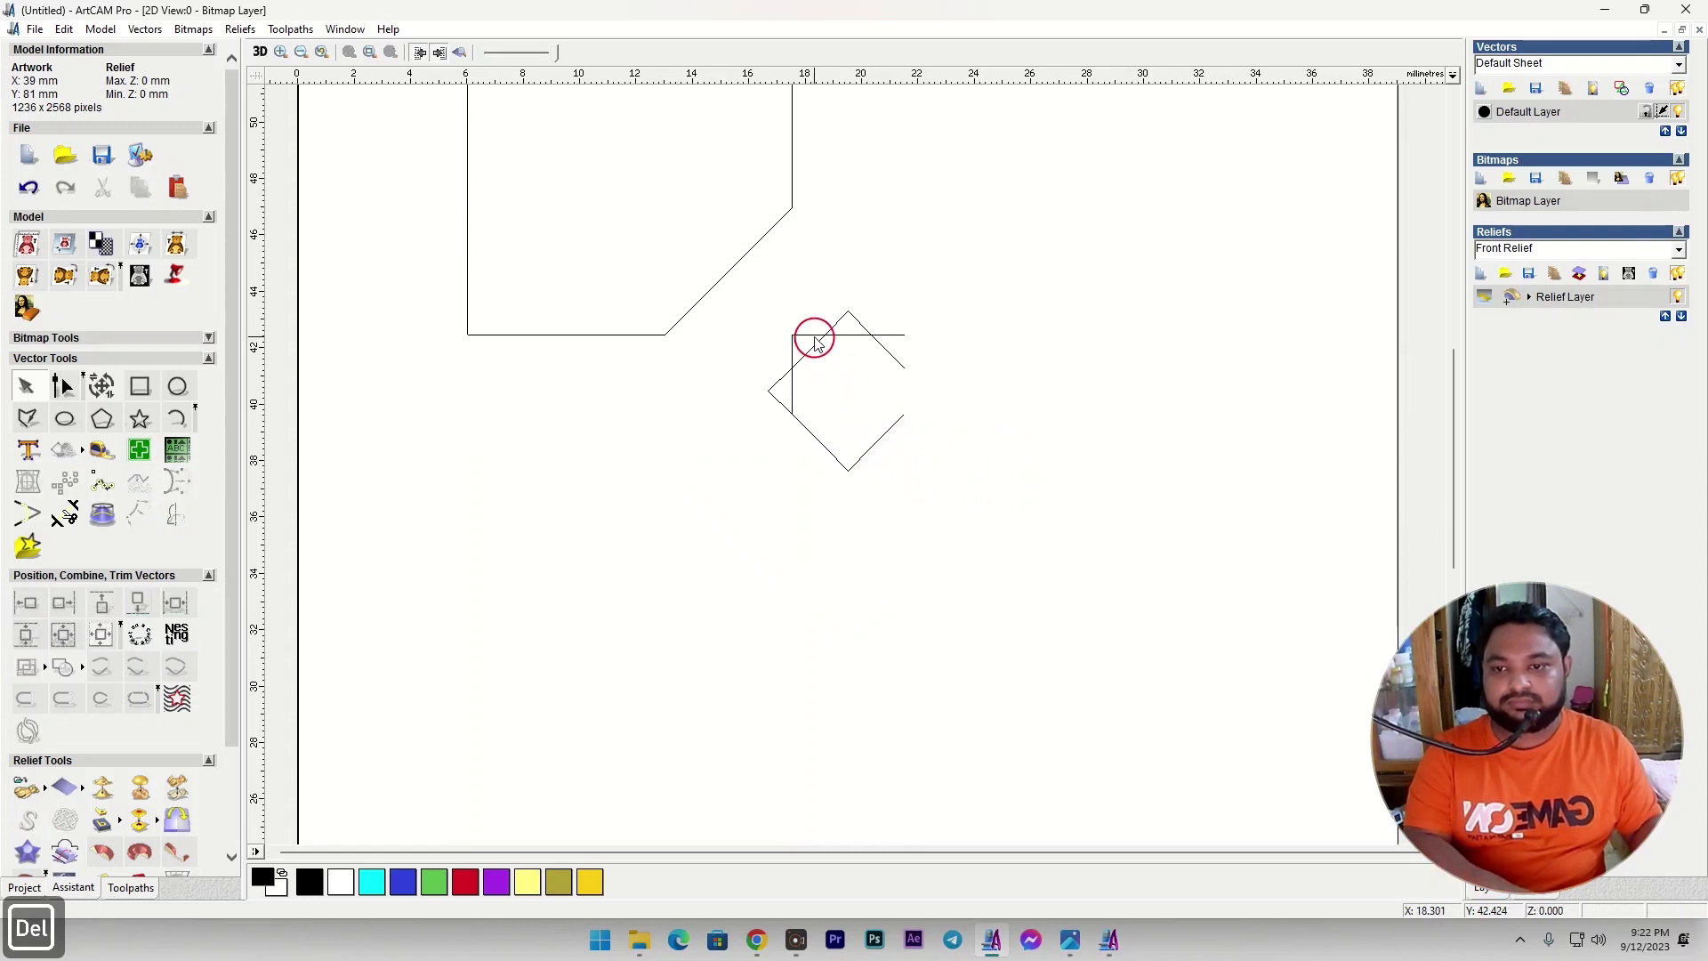
Delete the incomplete small diamond and the leftover bar segments at the centre of the door.
left_click(800, 335)
key("Delete")
left_click(788, 373)
key("Delete")
left_click(793, 349)
scroll(886, 431, "down", 2)
left_click_drag(953, 392, 789, 569)
right_click(948, 496)
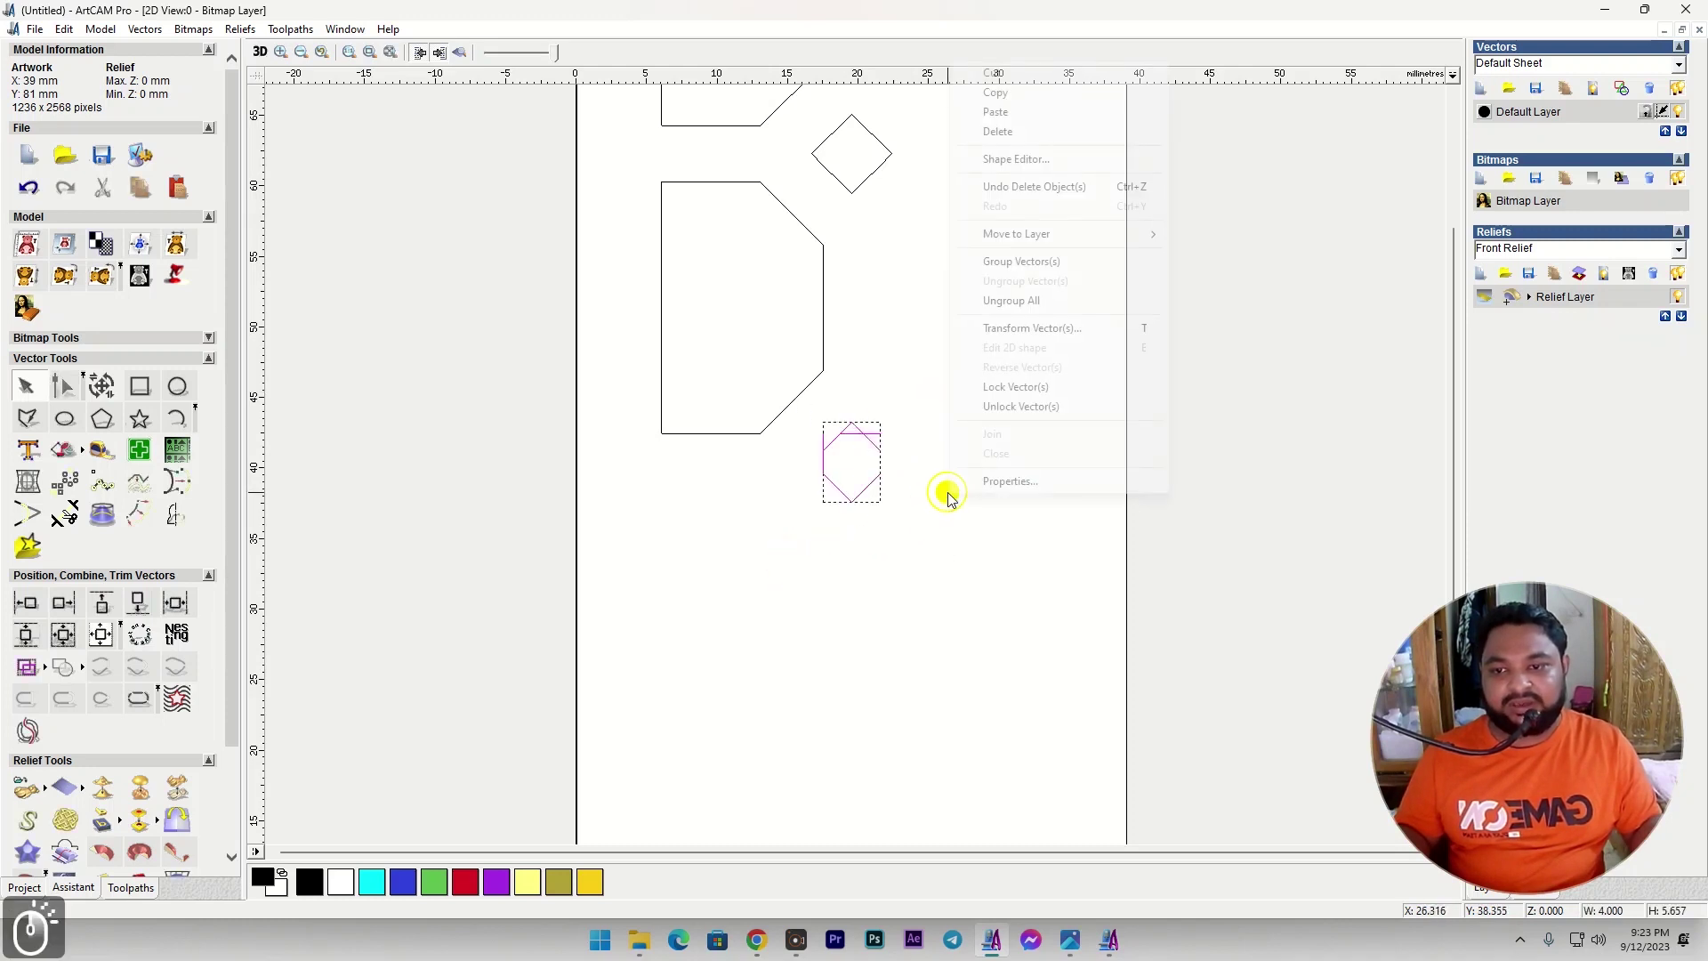
left_click(998, 132)
Join the exploded segments of the two left panels and the upper small diamond into closed vectors.
scroll(943, 258, "down", 2)
left_click_drag(747, 203, 896, 526)
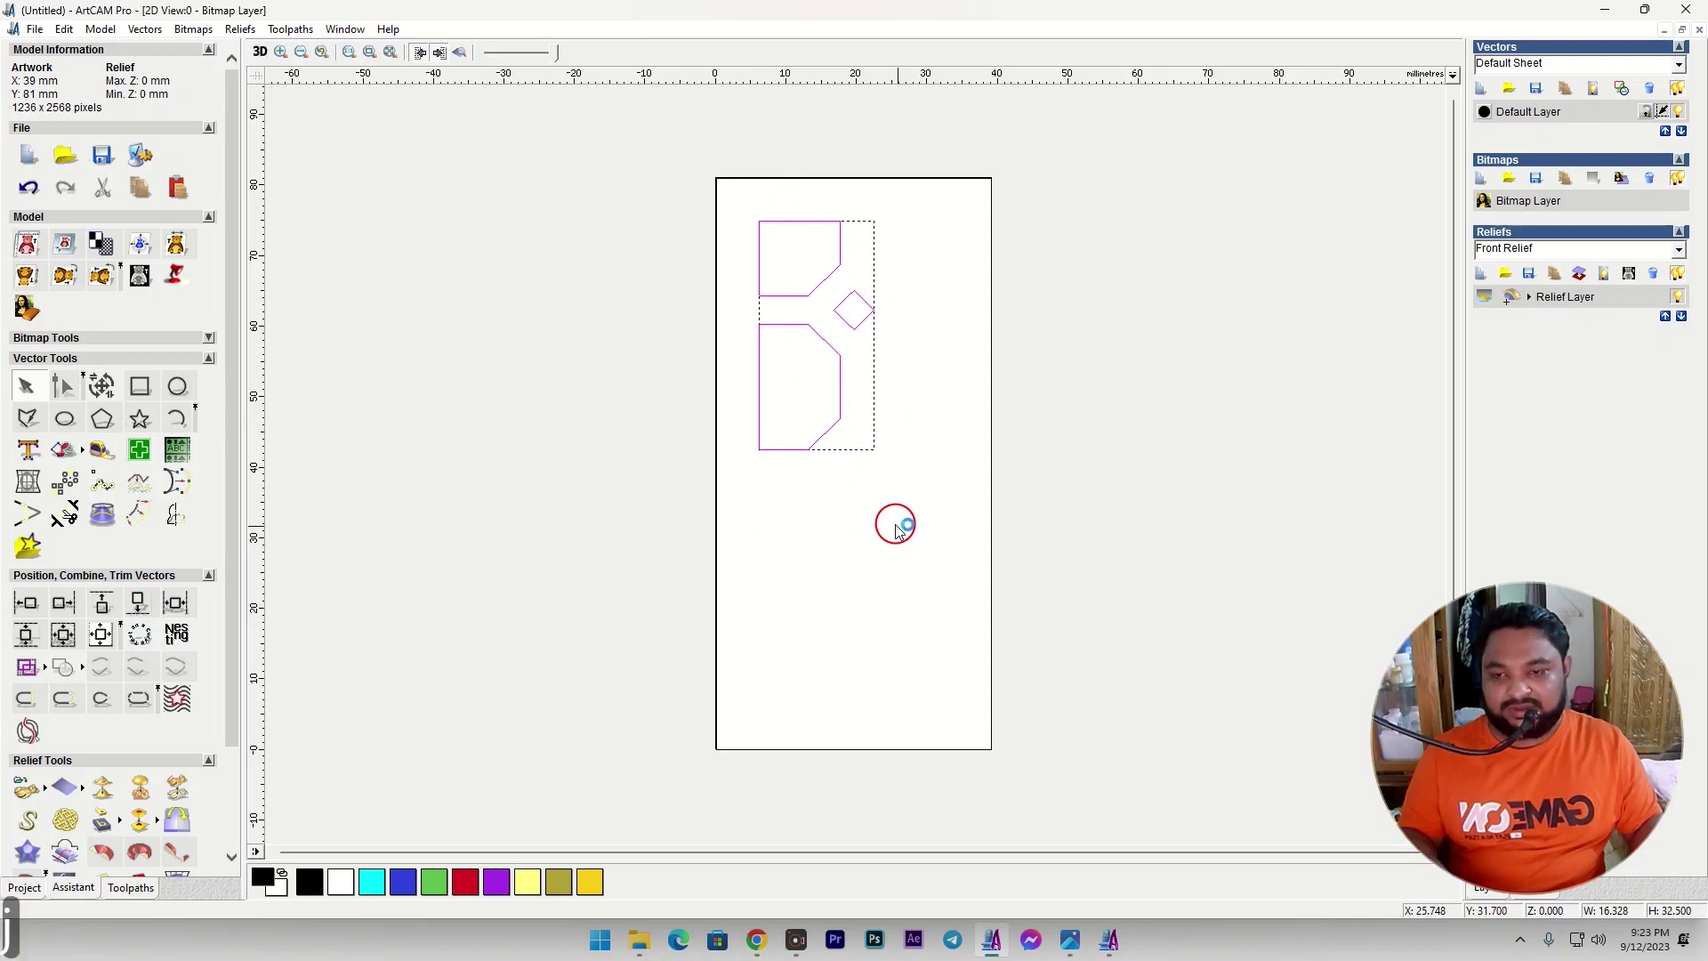
key("j")
left_click(197, 280)
left_click(190, 306)
Duplicate the upper small diamond and centre the copy on the door.
left_click(873, 302)
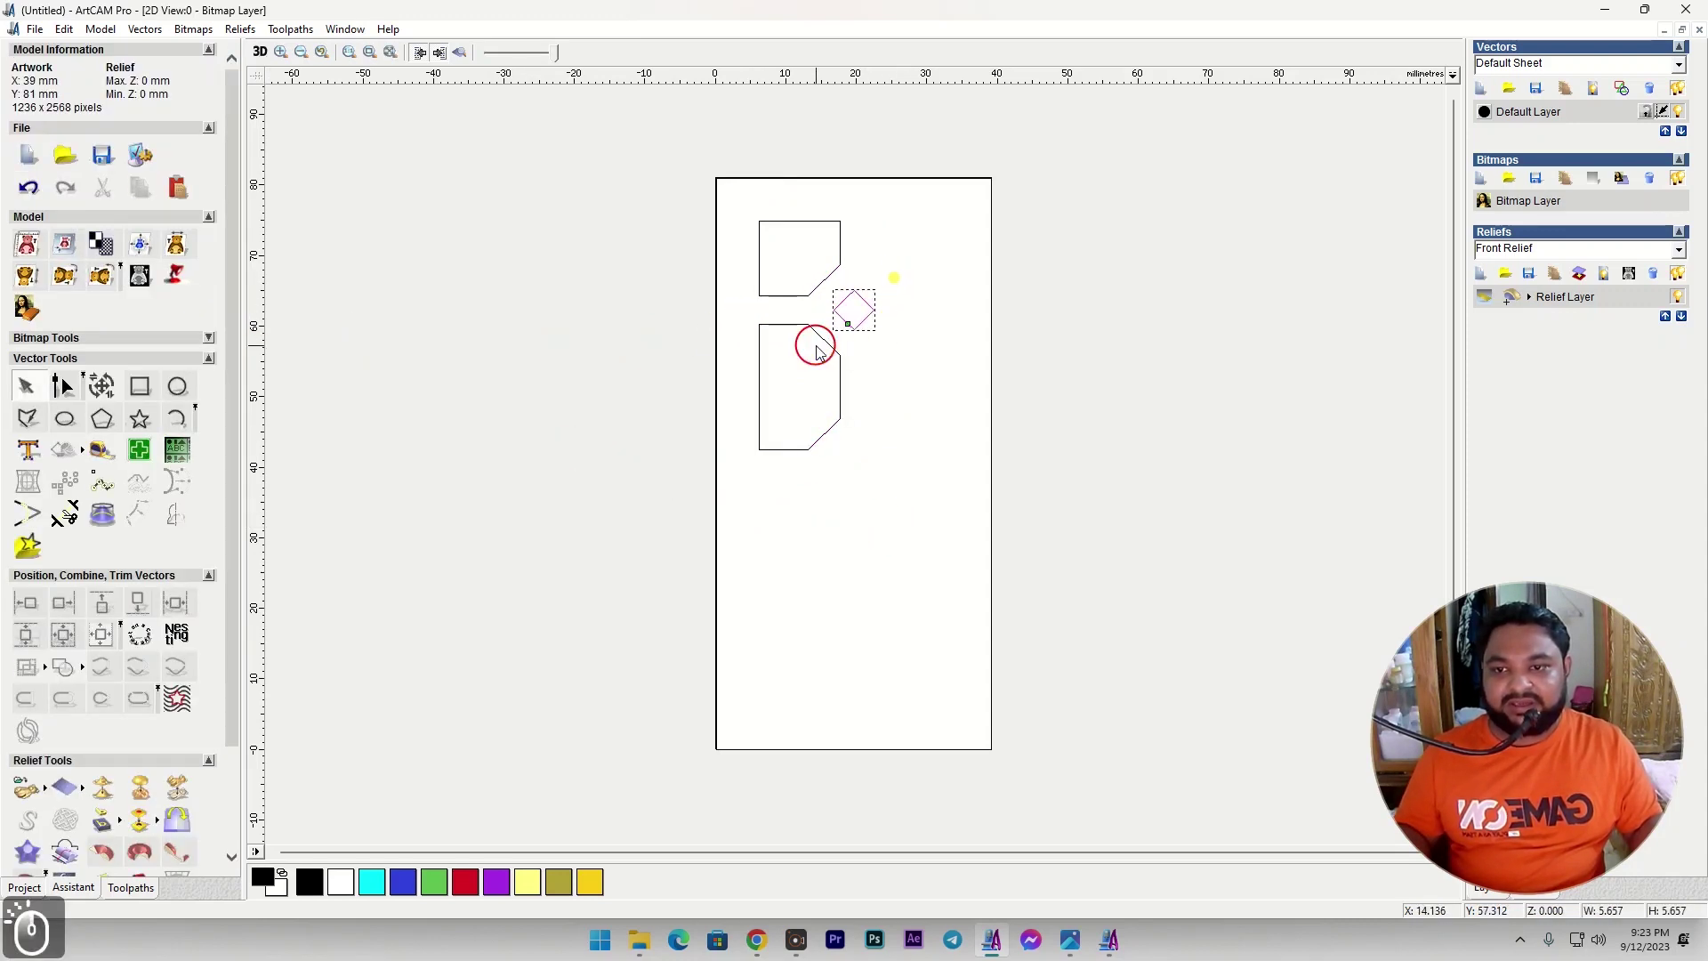
key("ctrl+c")
key("ctrl+v")
left_click(101, 636)
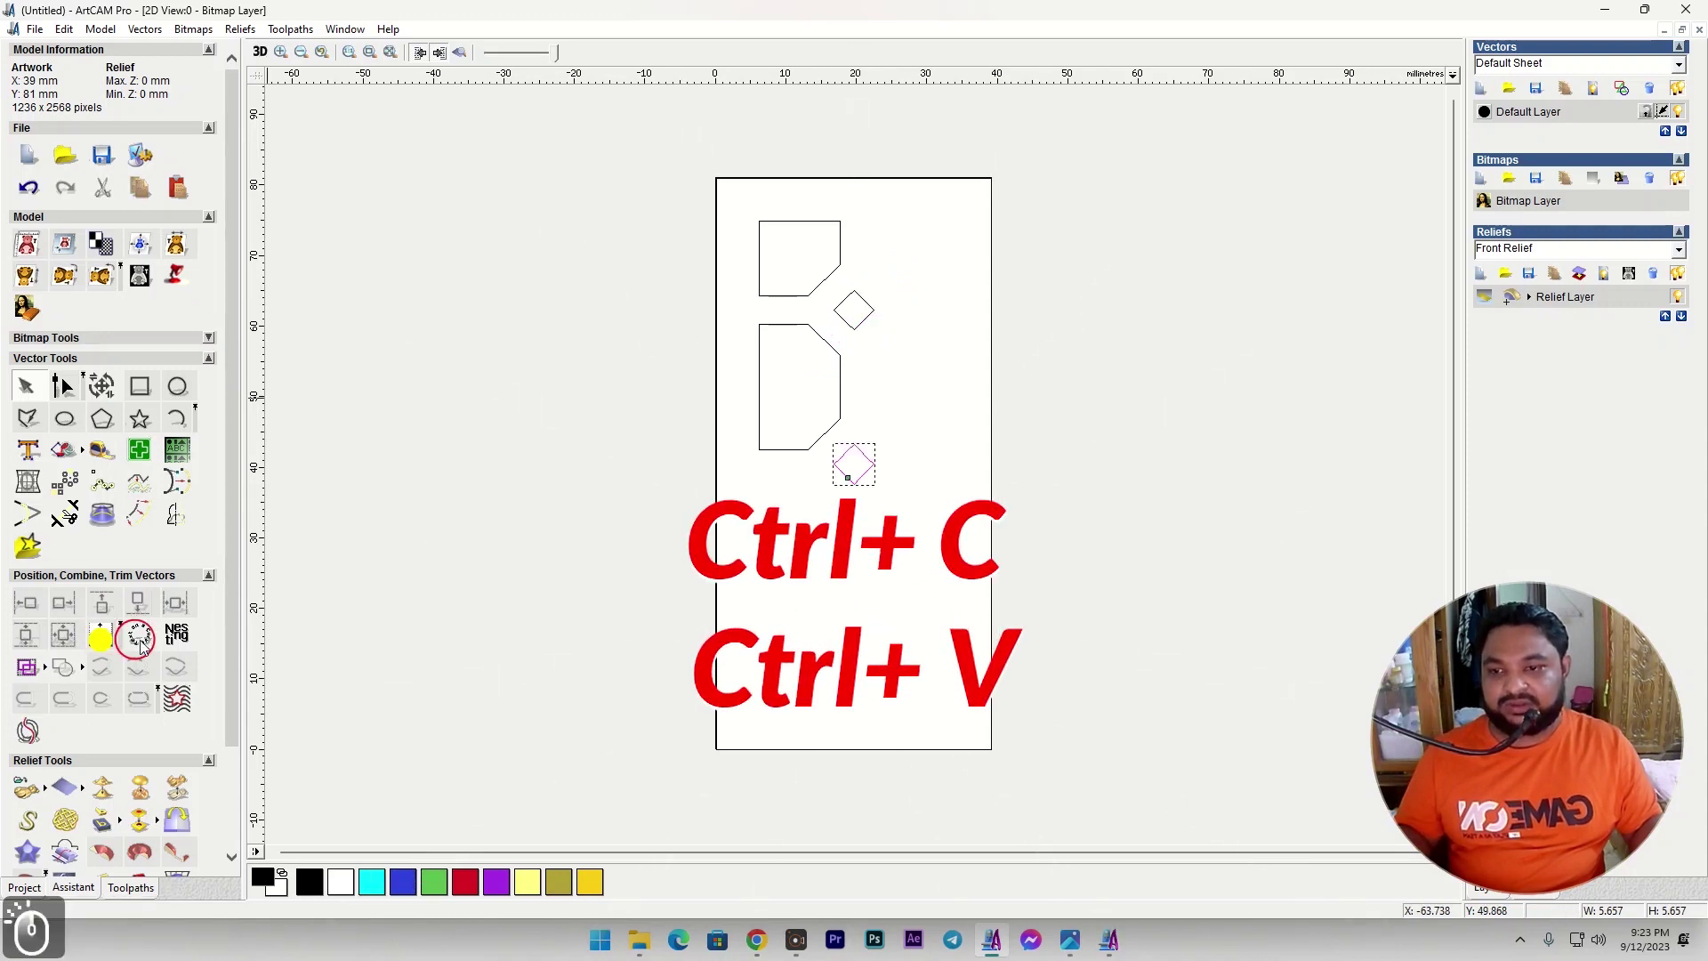
left_click(882, 444)
left_click(871, 461)
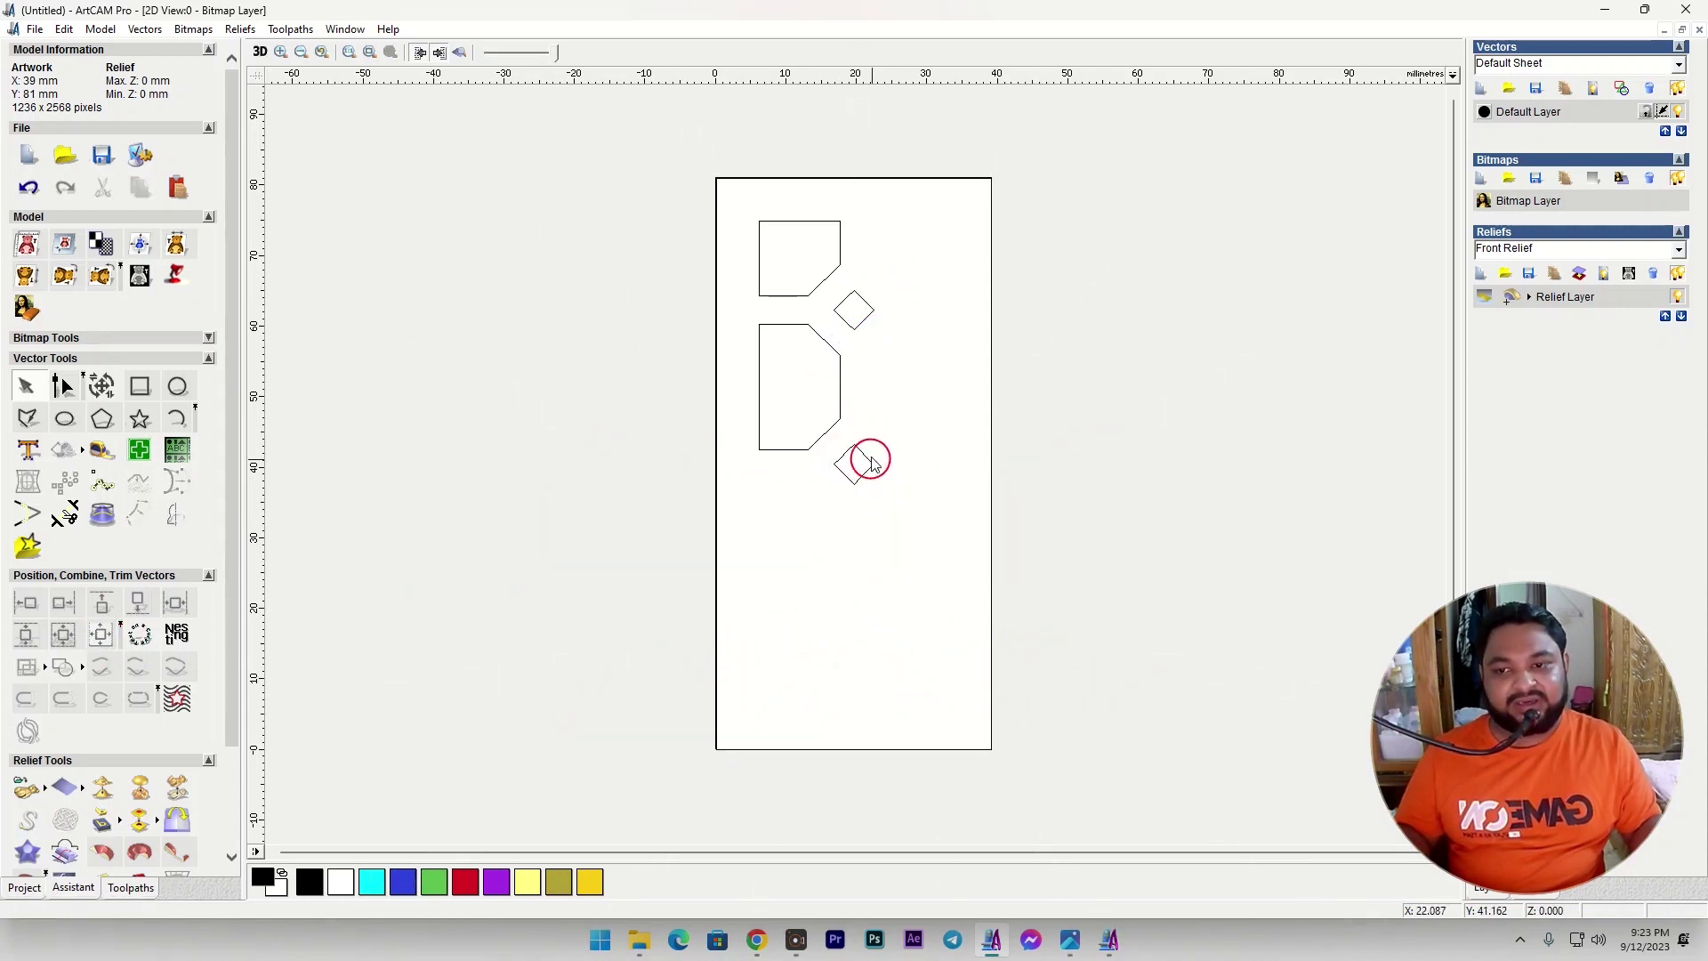
Draw a vertical line about 92 mm long through the door and centre it on the model.
left_click(55, 379)
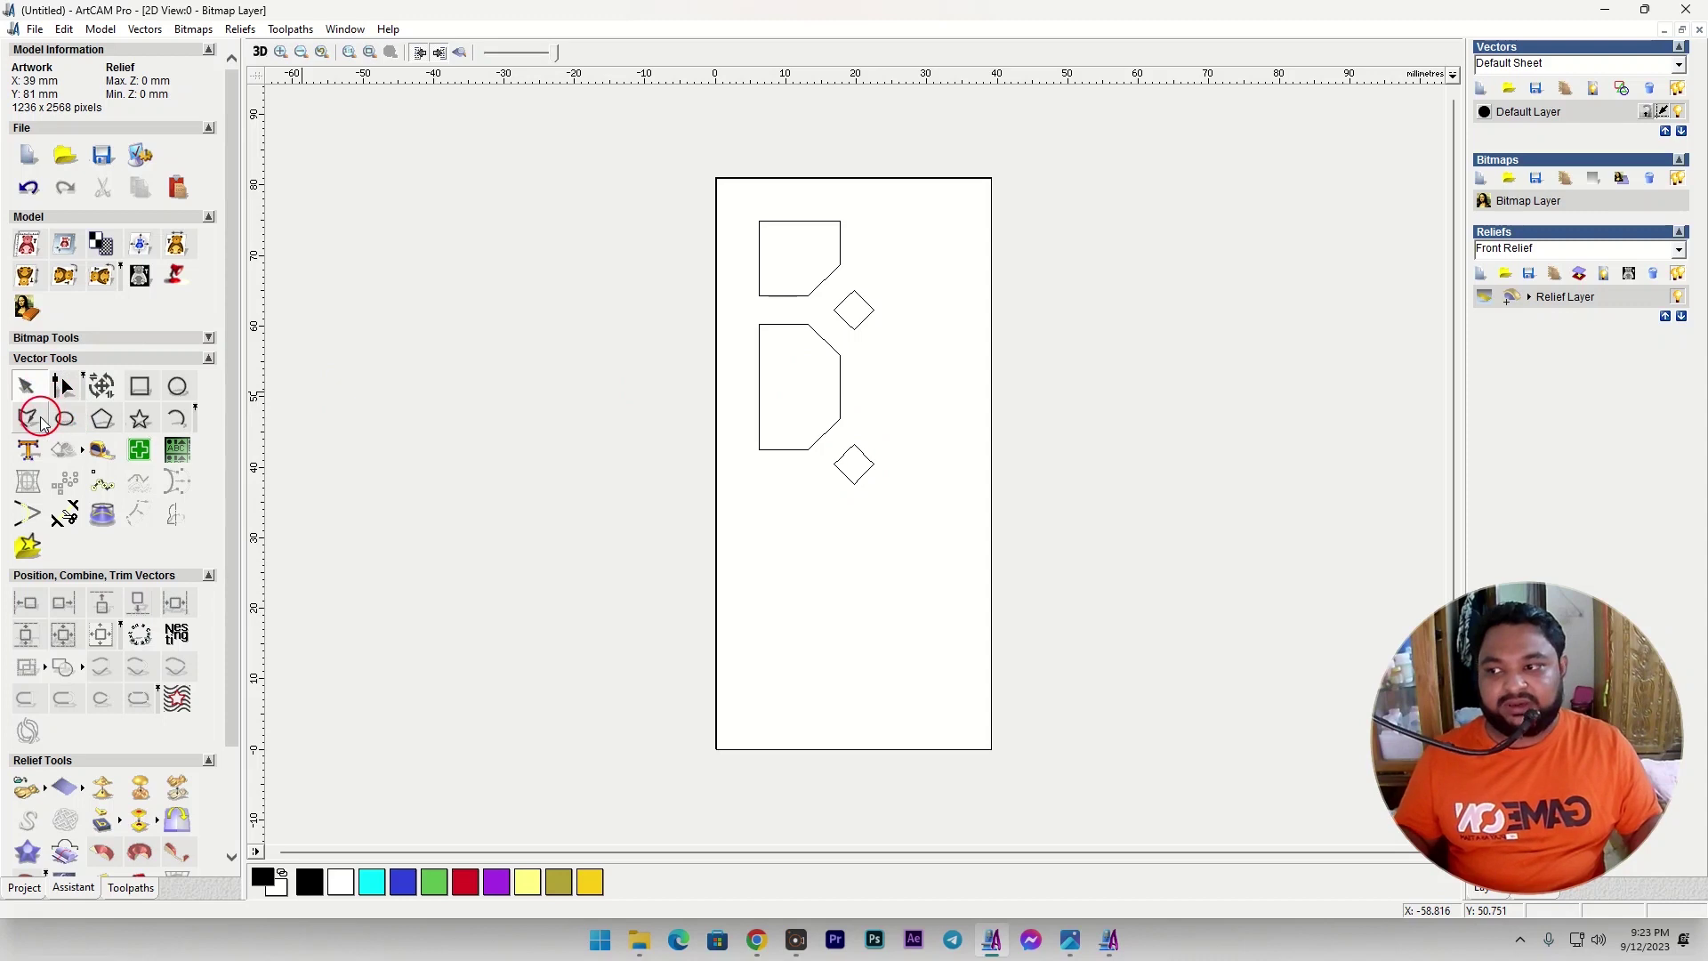
left_click(846, 145)
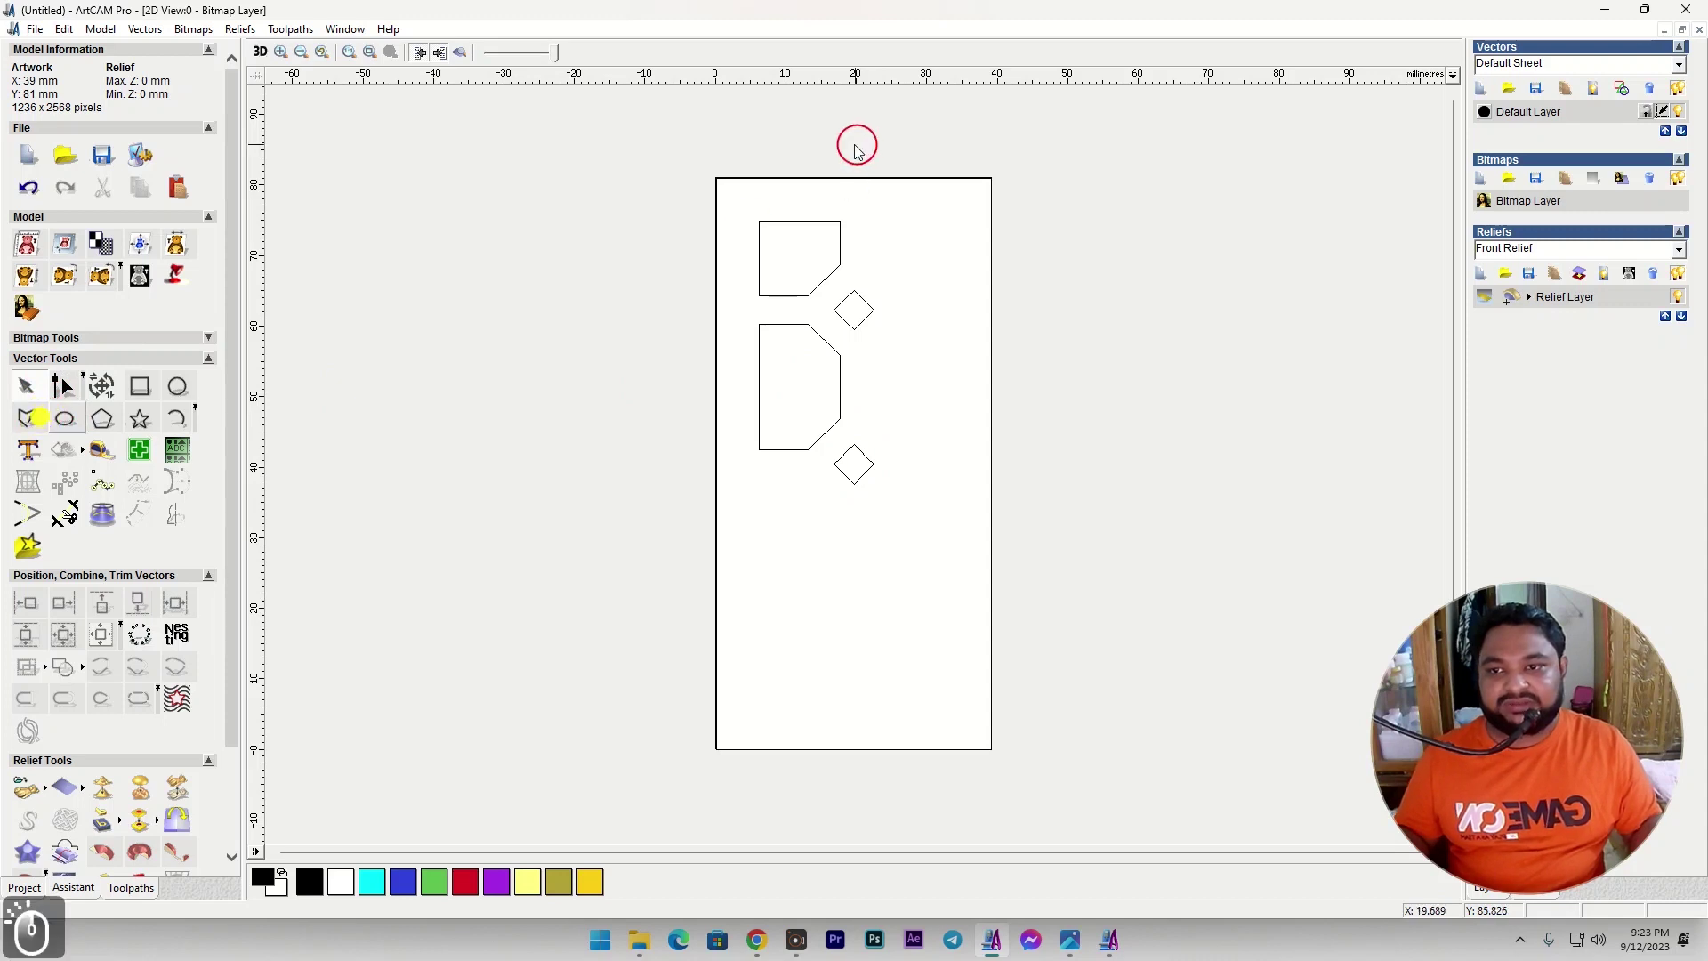
right_click(847, 789)
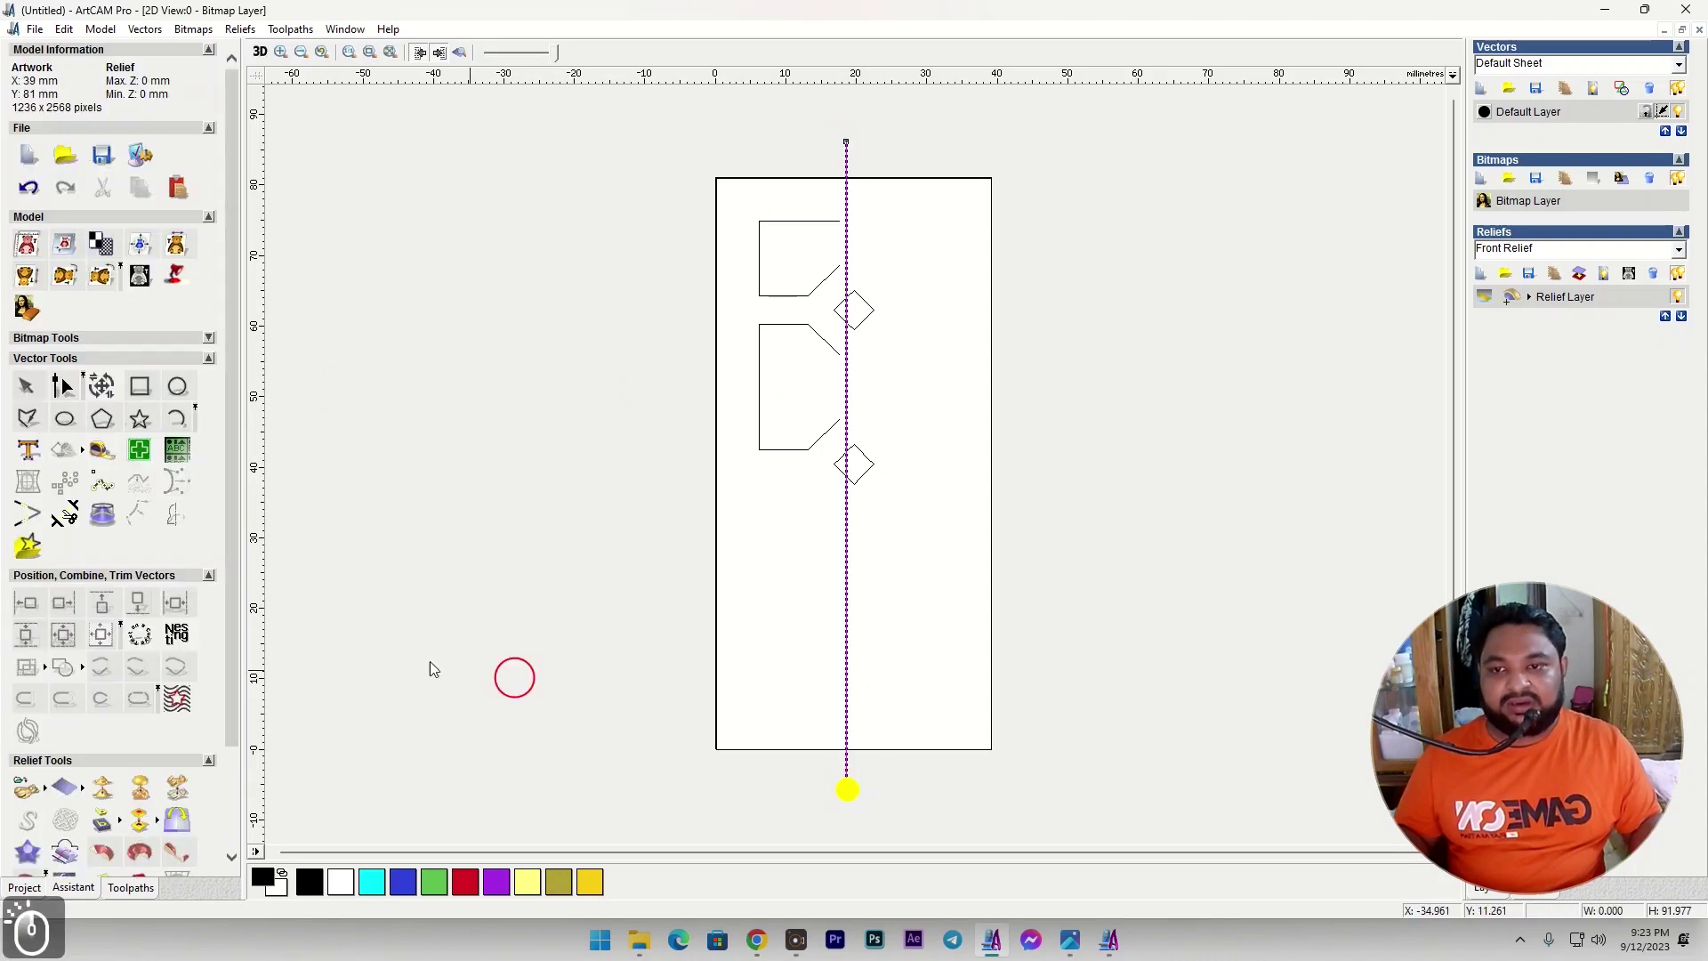
left_click(101, 634)
Draw a horizontal line spanning nearly the full door width and centre it on the model.
left_click(29, 420)
left_click(724, 477)
left_click(983, 480)
right_click(982, 479)
left_click(126, 637)
Mirror a copy of the two upper-left bevelled panels about the vertical centre line.
left_click_drag(735, 206, 846, 533)
left_click(853, 422, "shift")
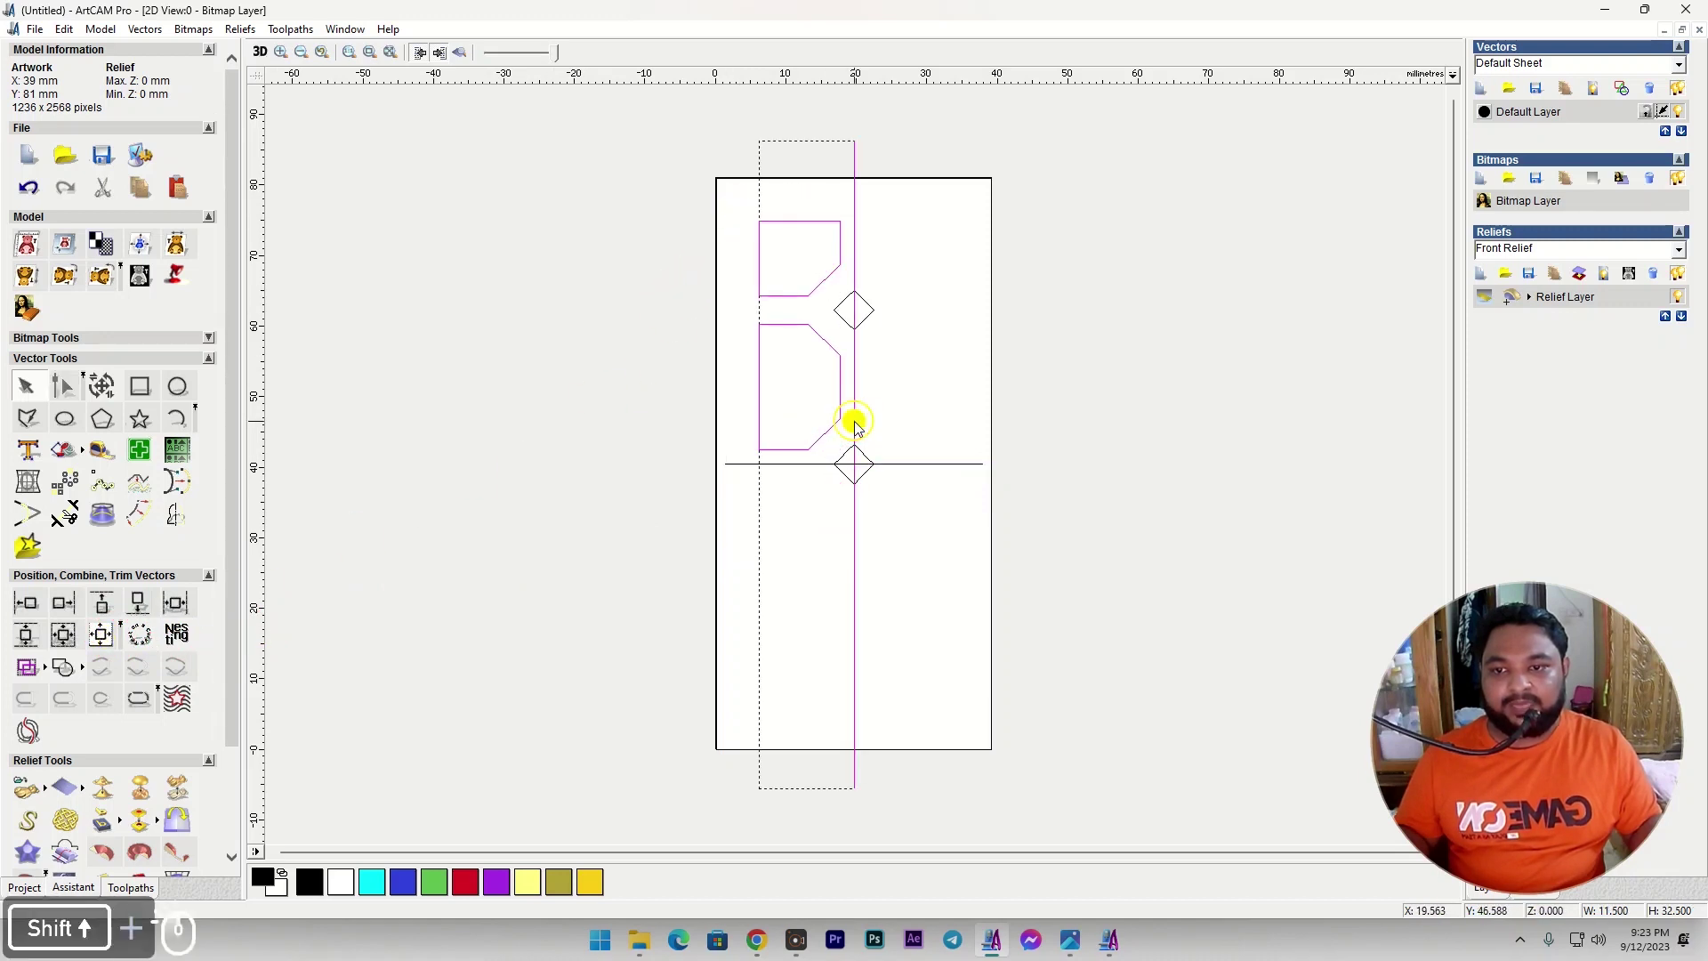
left_click(173, 522)
left_click(123, 281)
Mirror a copy of the upper four panels and the upper small diamond about the horizontal centre line.
left_click_drag(743, 201, 980, 462)
left_click(962, 463, "shift")
left_click(80, 277)
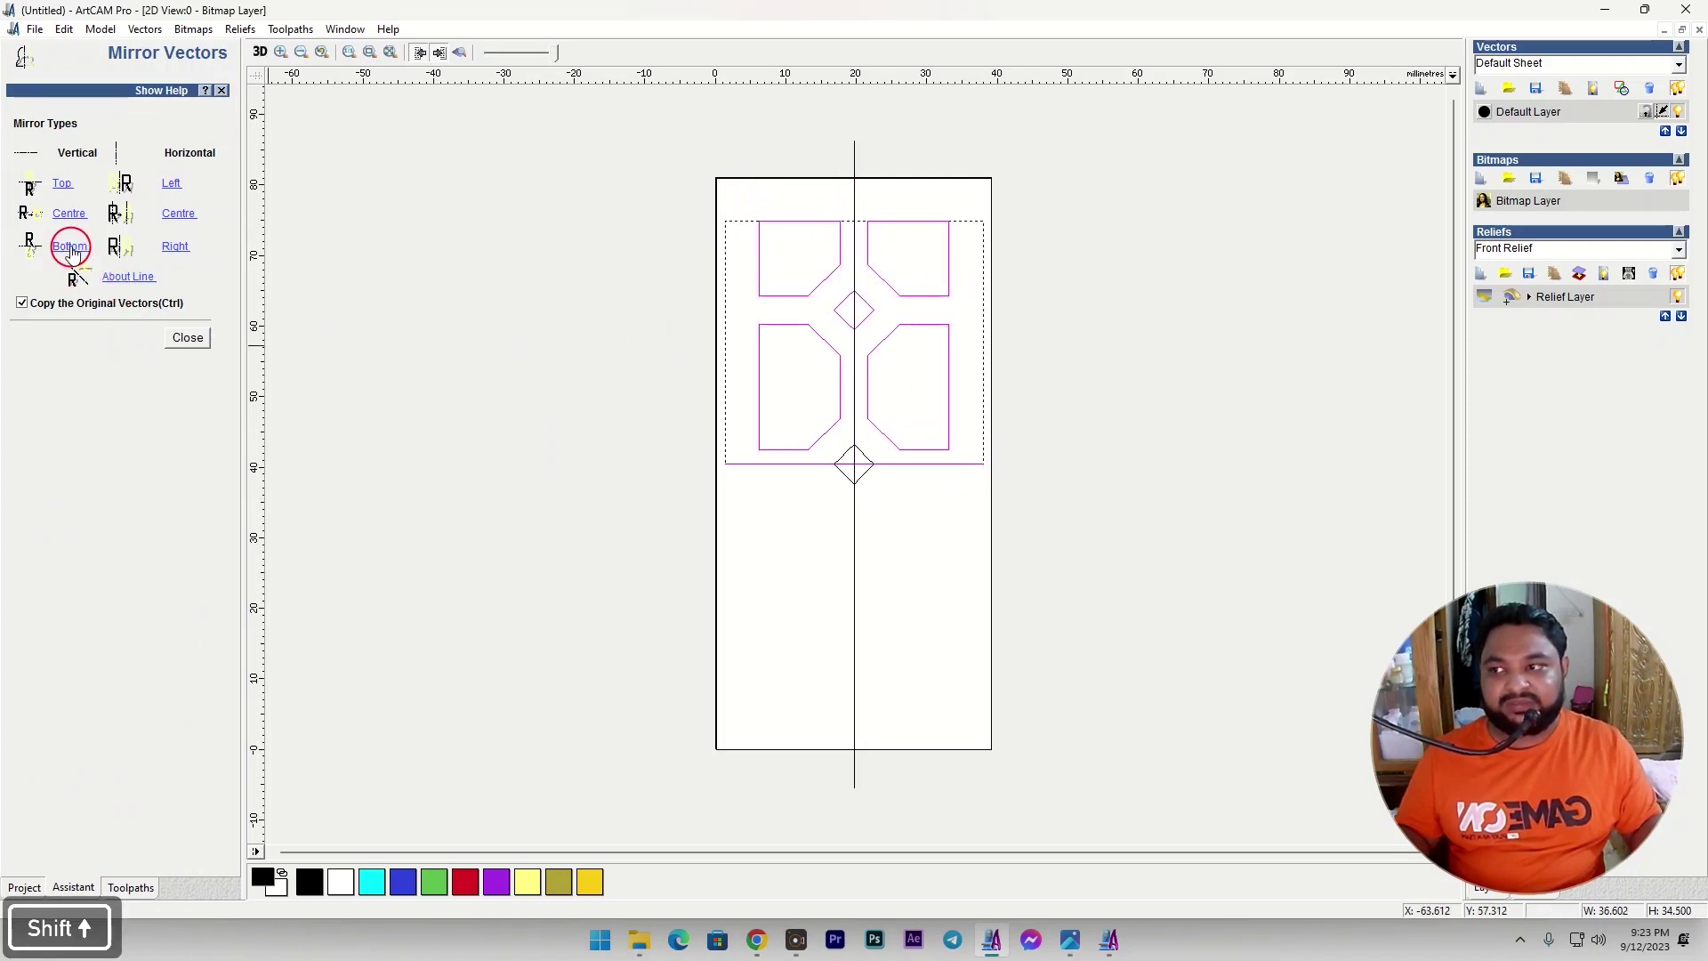
left_click(110, 279)
left_click(118, 279)
left_click(183, 336)
left_click(1145, 477)
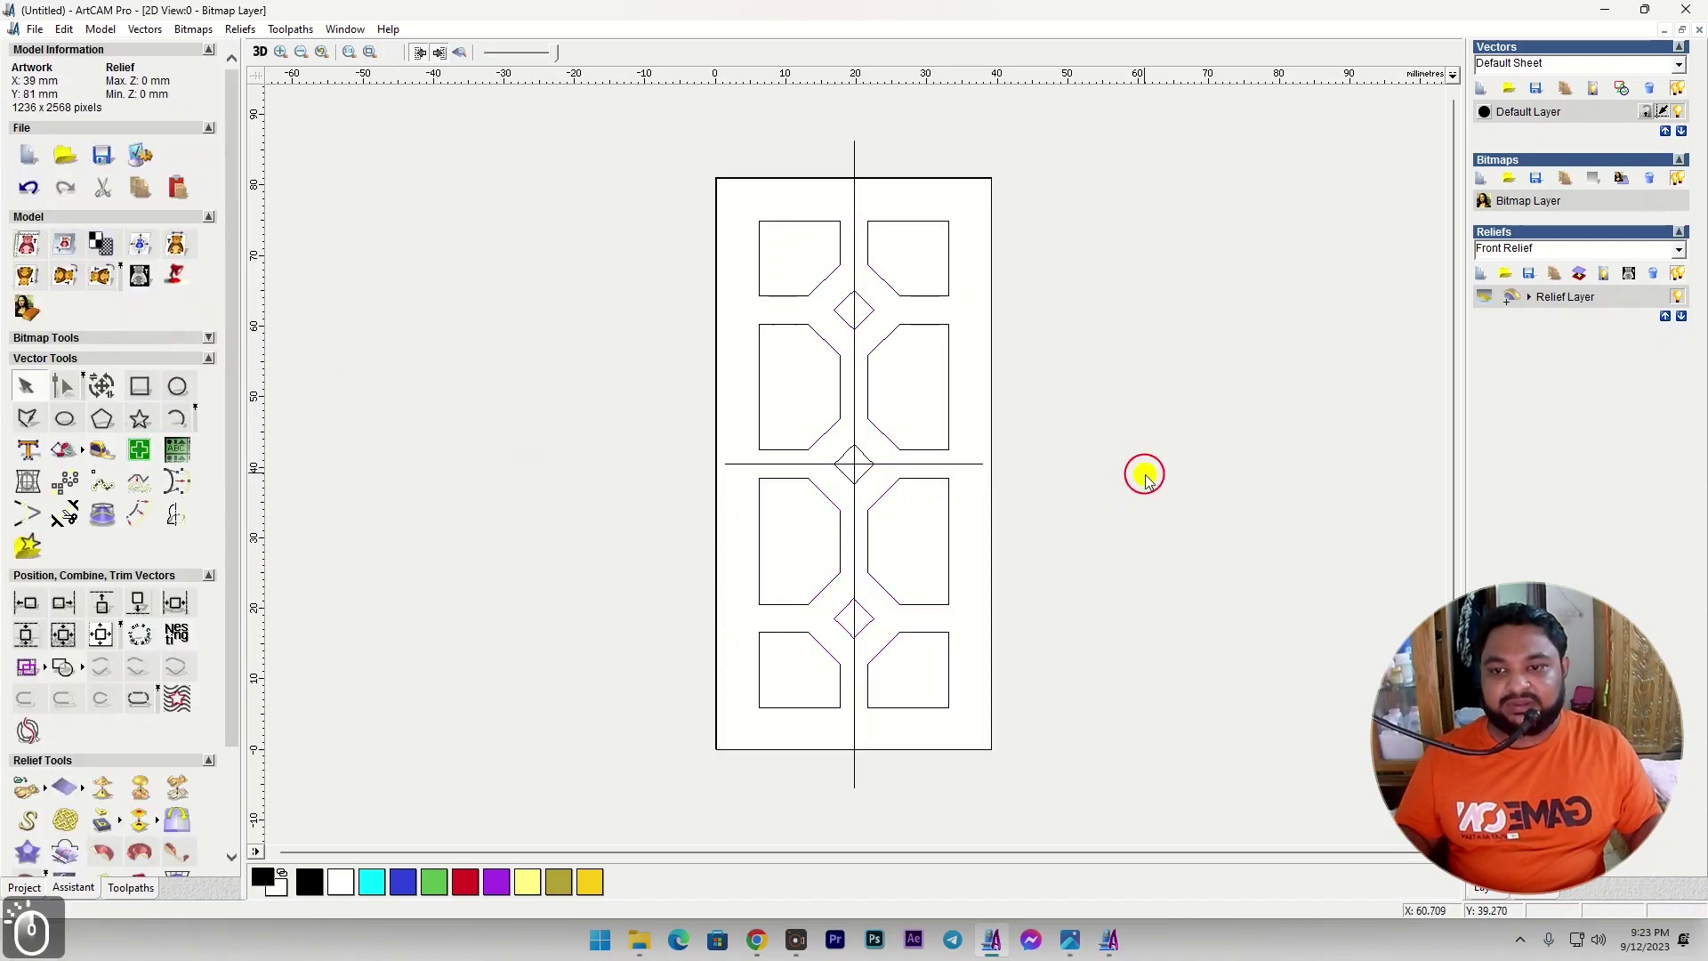
Delete the horizontal and vertical guide lines running through the door's centre.
left_click(890, 463)
key("Delete")
left_click(858, 459)
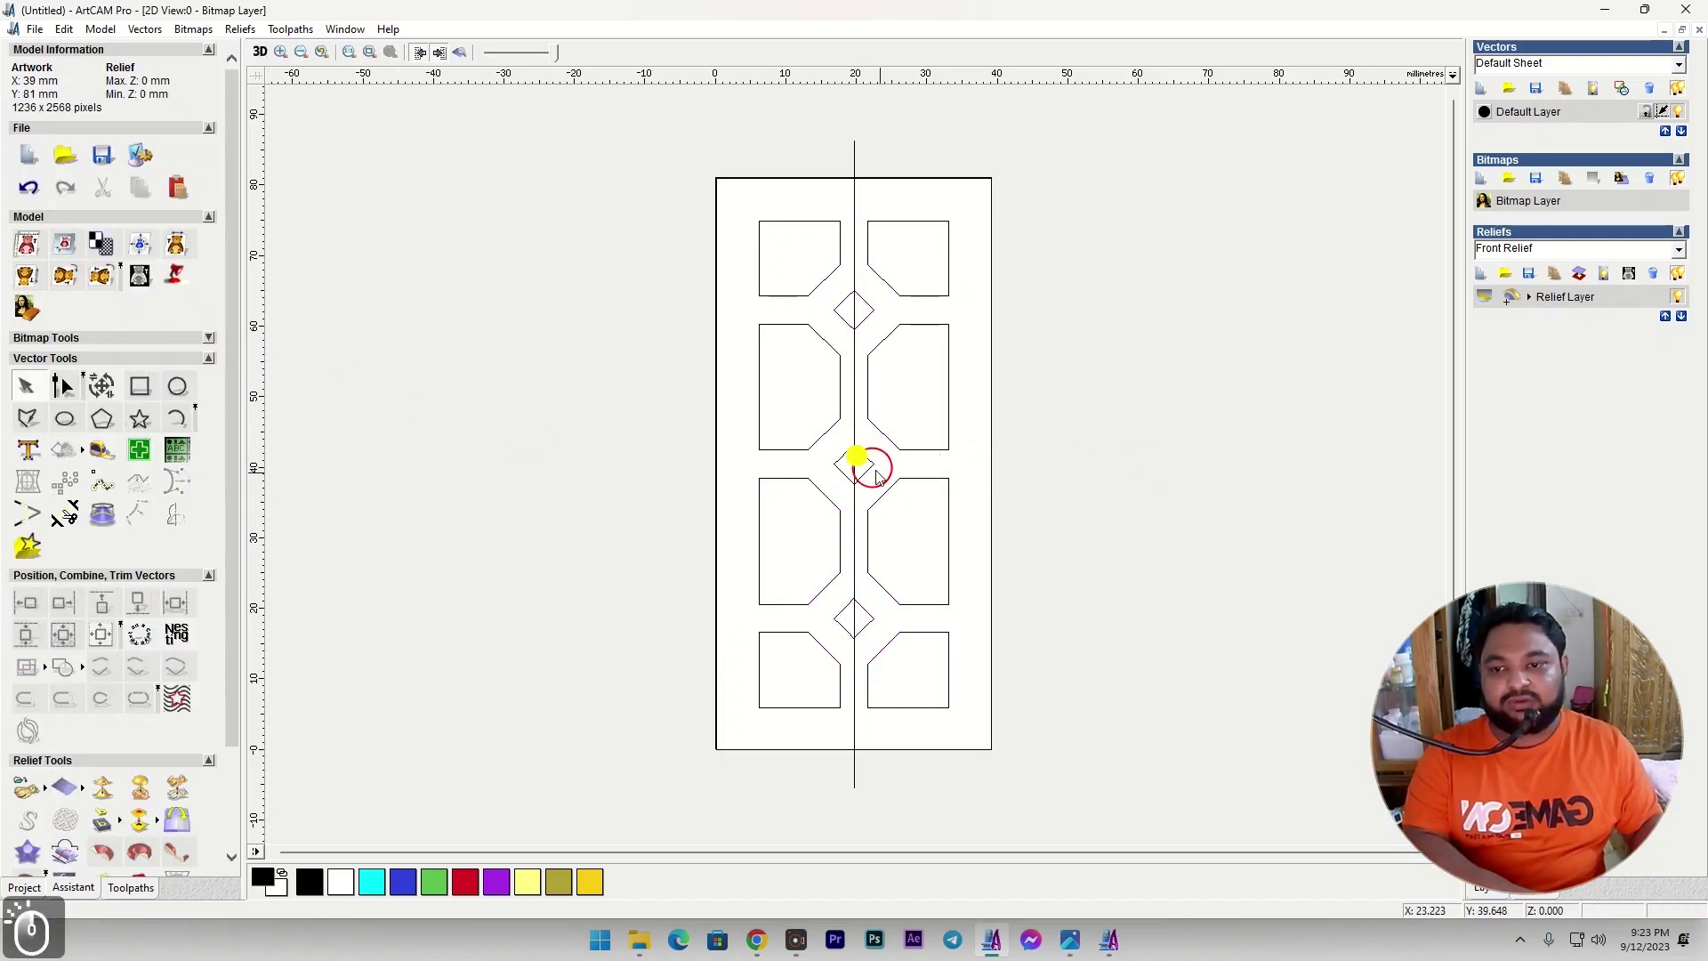
key("Delete")
left_click(854, 463)
key("Delete")
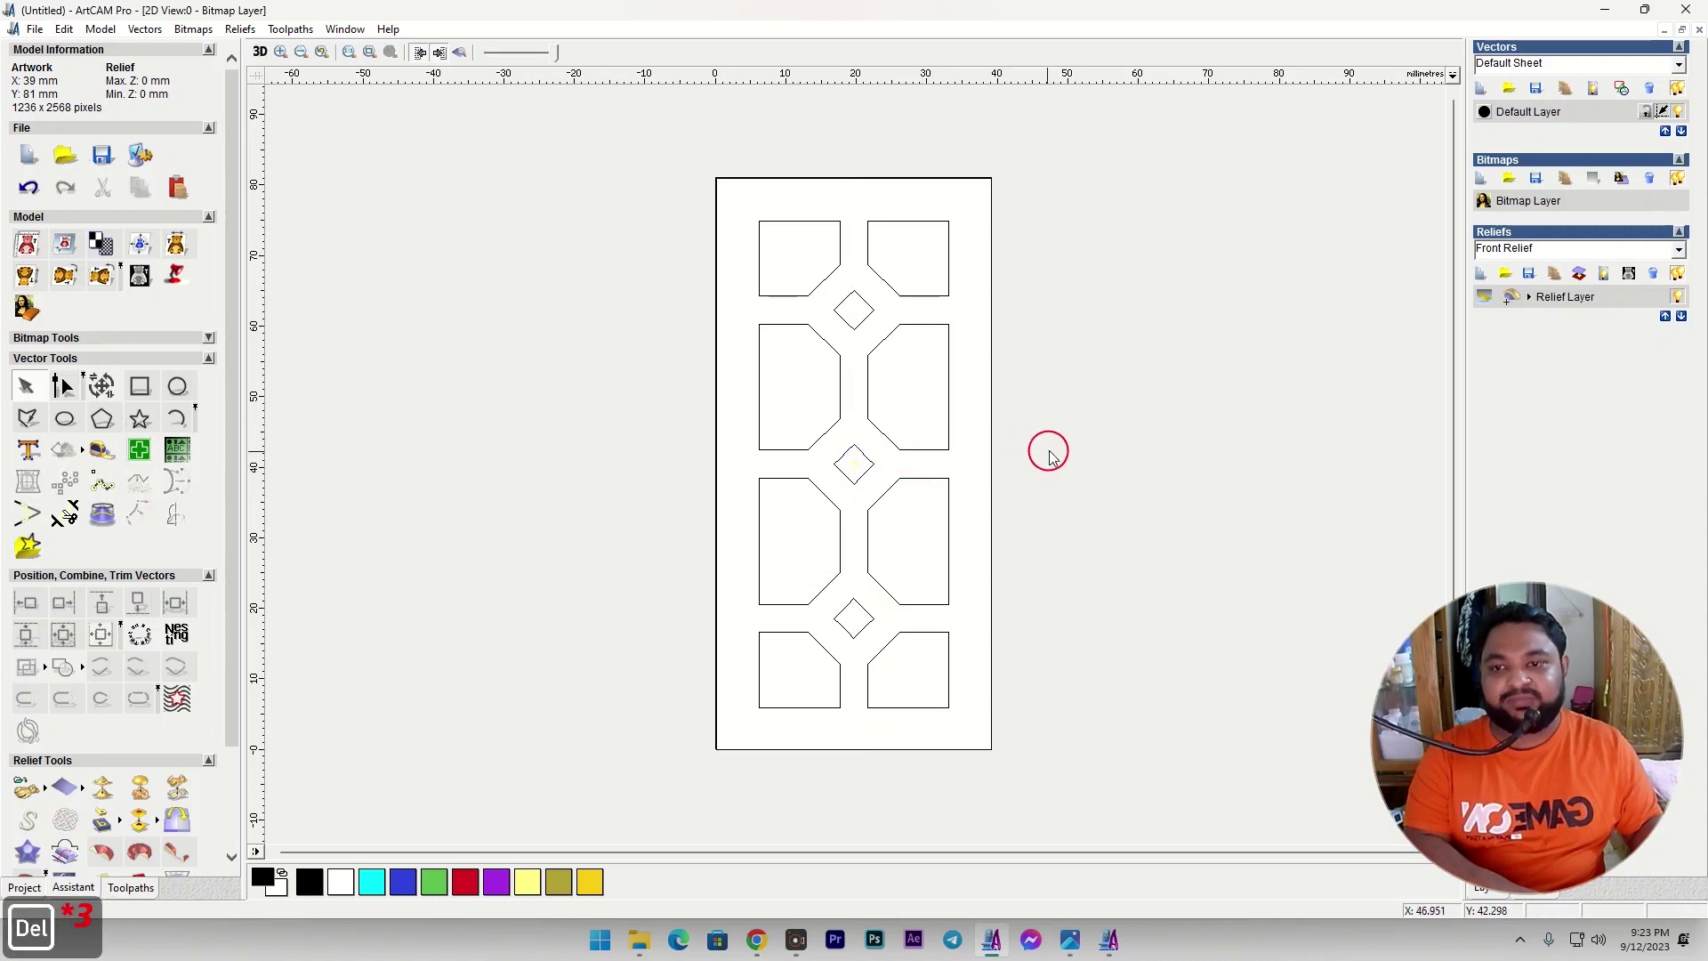
scroll(928, 465, "down", 3)
scroll(889, 526, "up", 1)
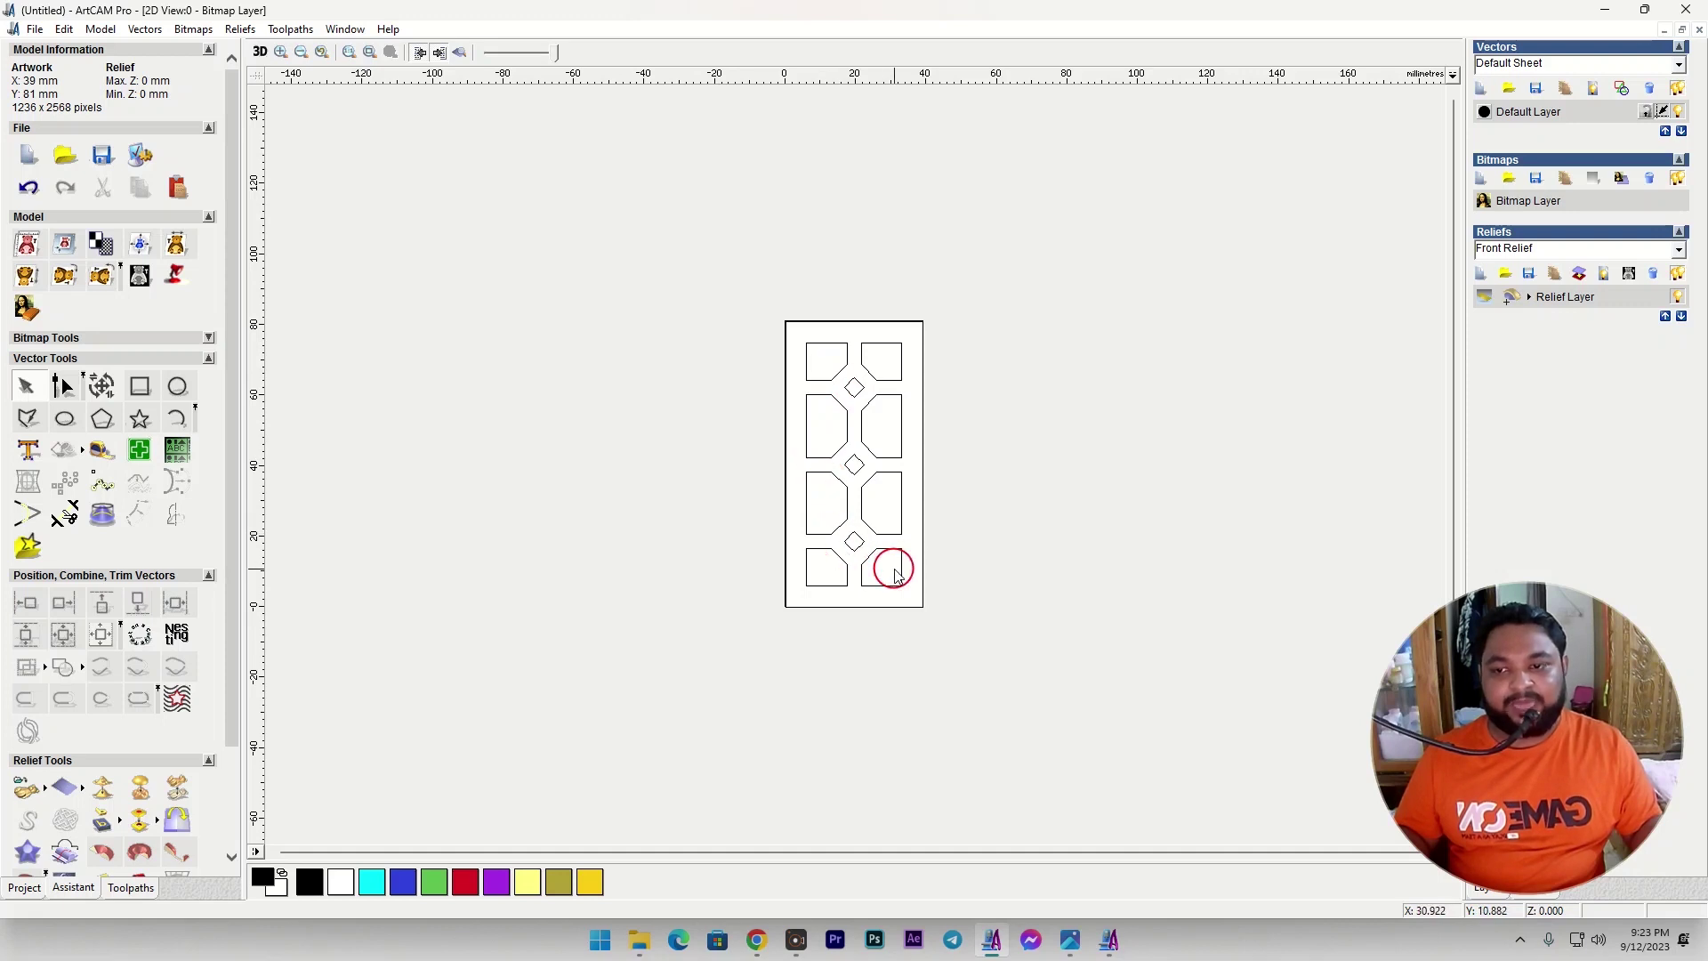
Save the model as Door 06.art in the same folder as the other door files.
key("ctrl+s")
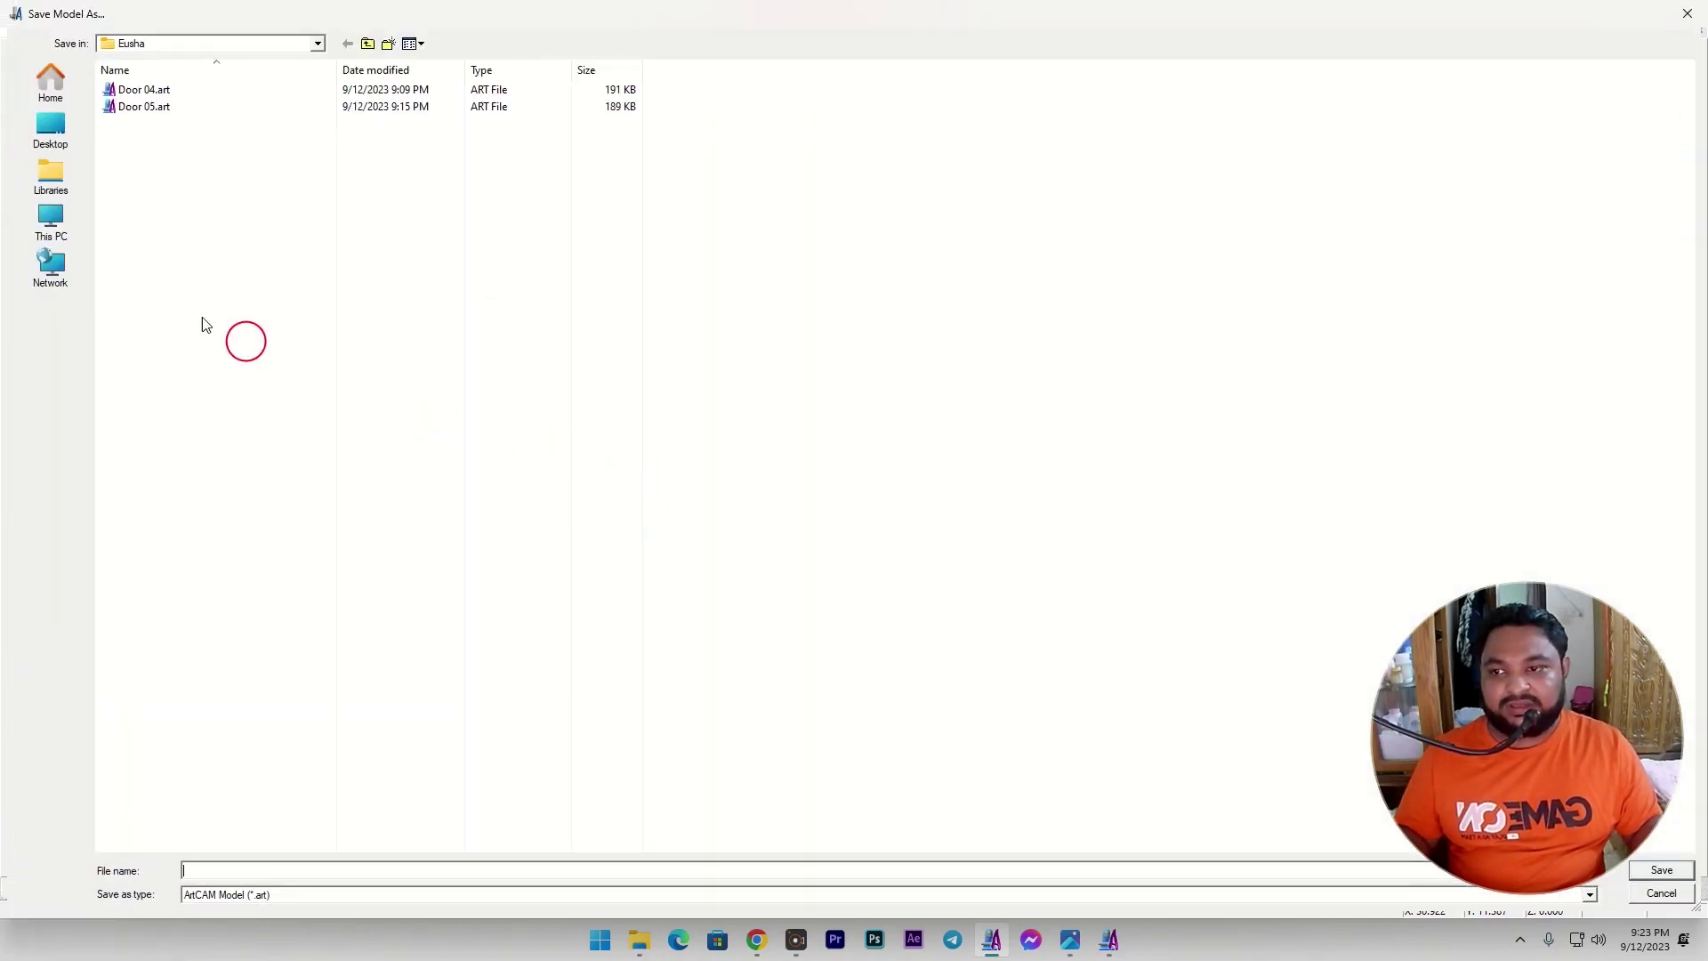
left_click(172, 108)
left_click(216, 871)
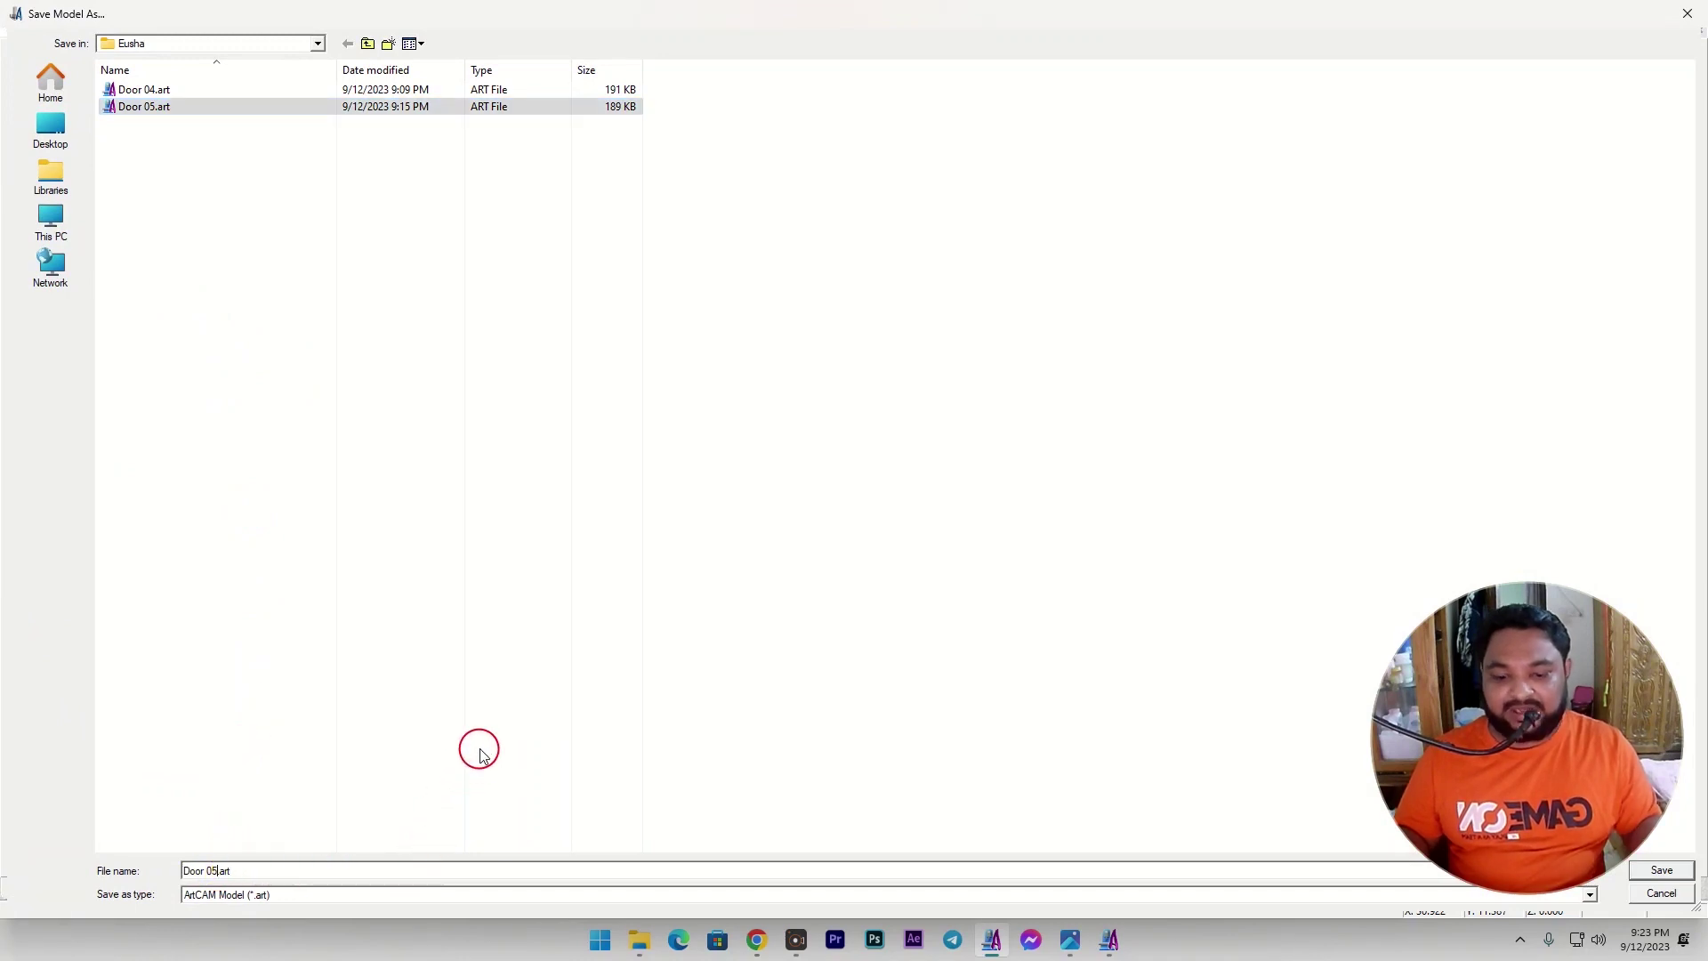
key("BackSpace")
type("6")
key("Return")
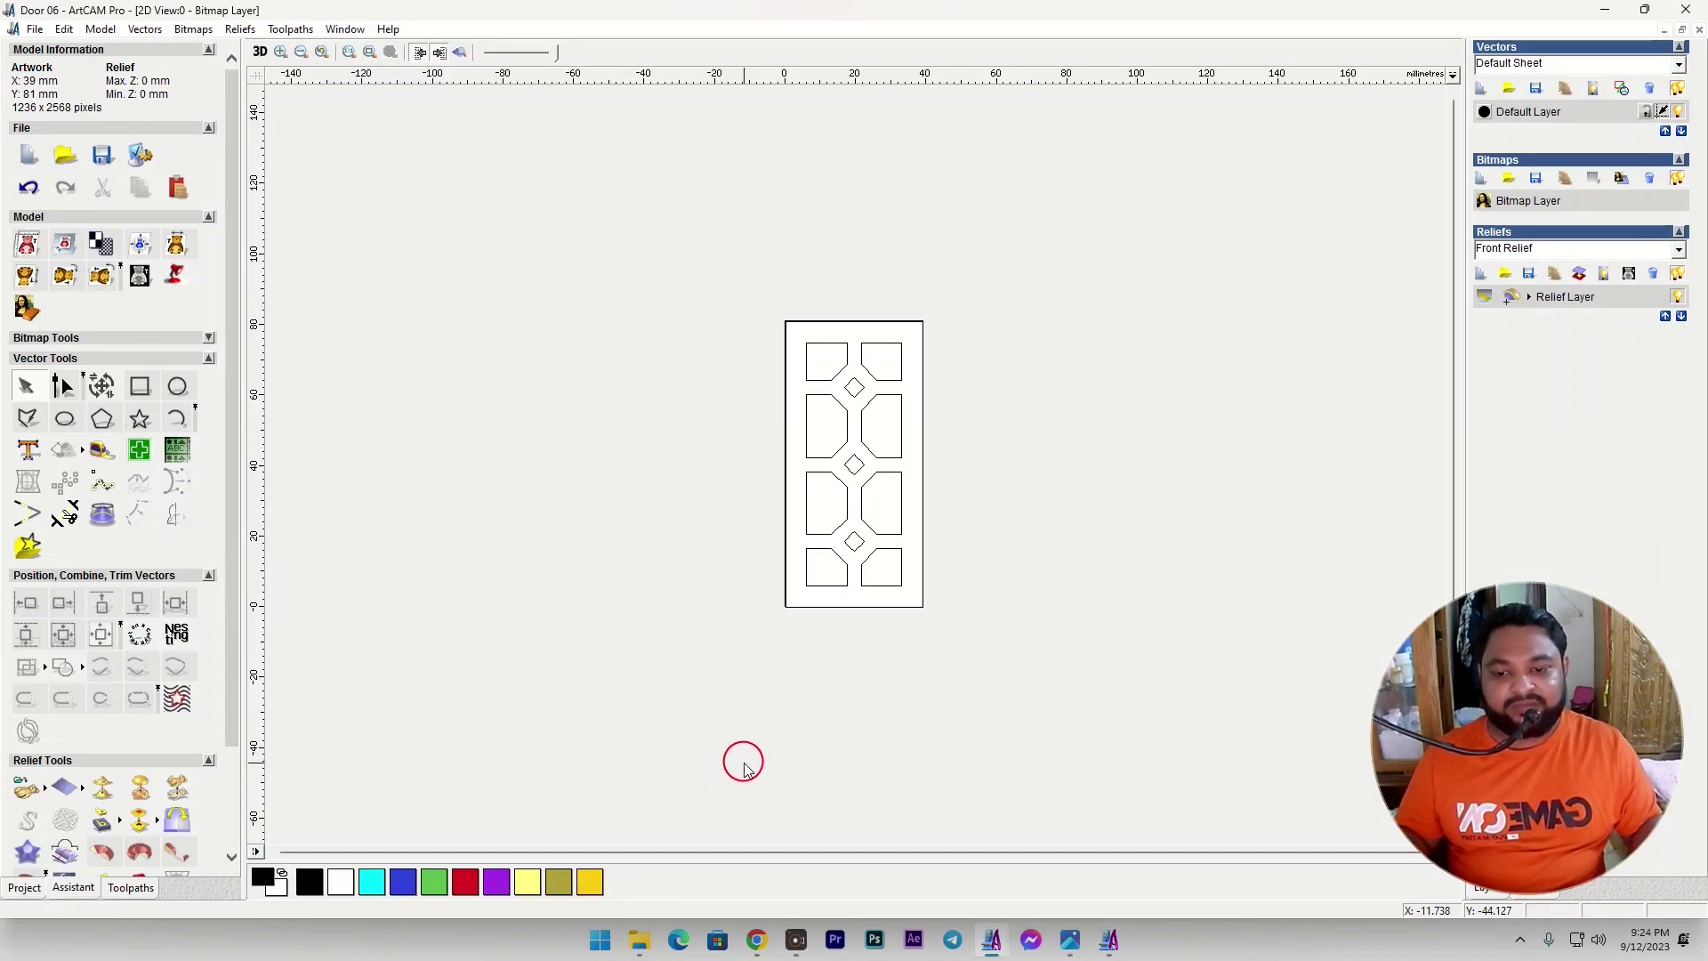
Pick 7.png in the Basic Door folder as the next reference and create a new 39 x 81 mm model in a maximized view.
left_click(640, 941)
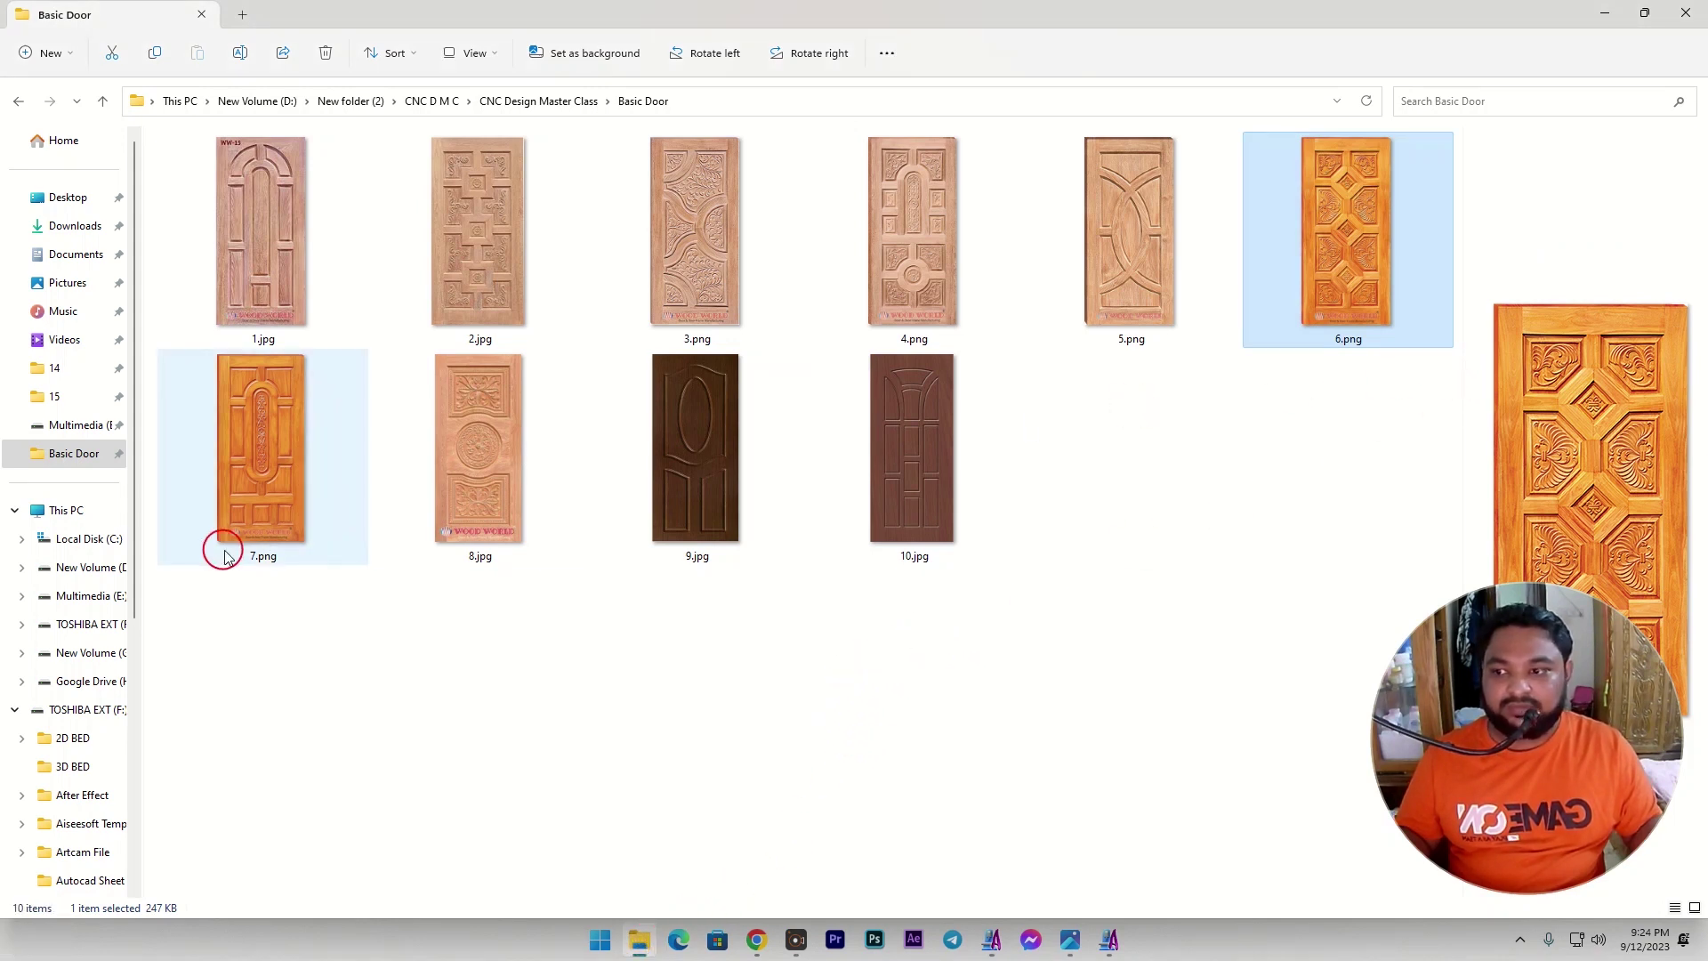
left_click(269, 532)
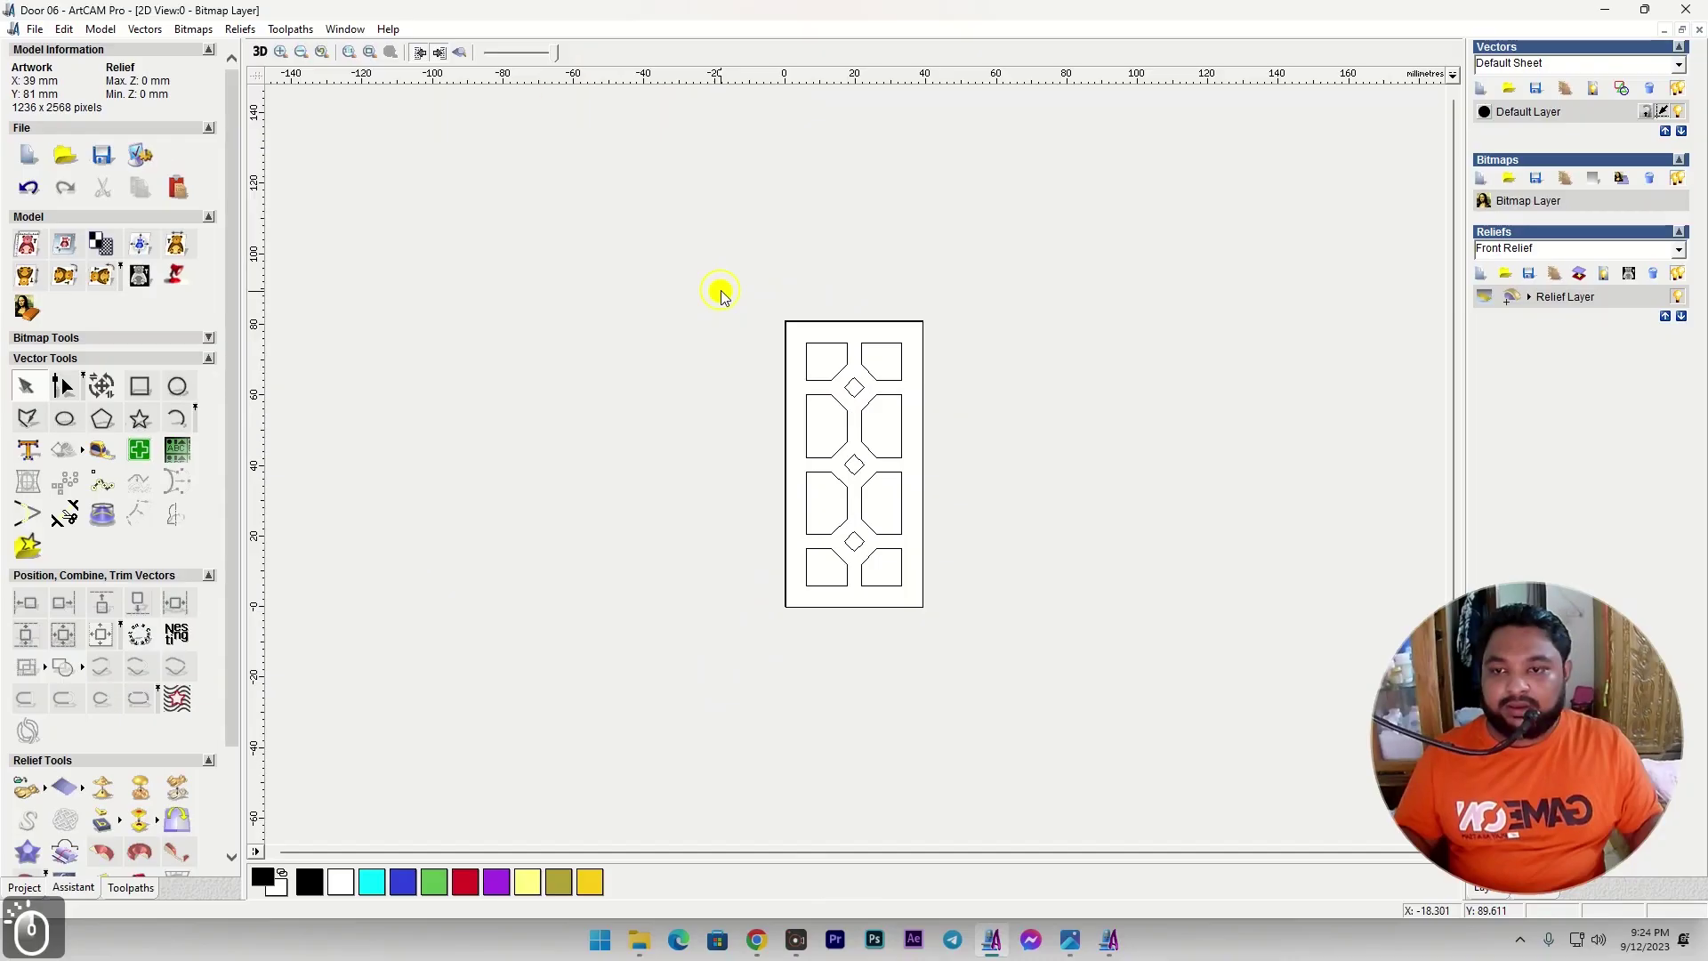
left_click(26, 154)
left_click(936, 584)
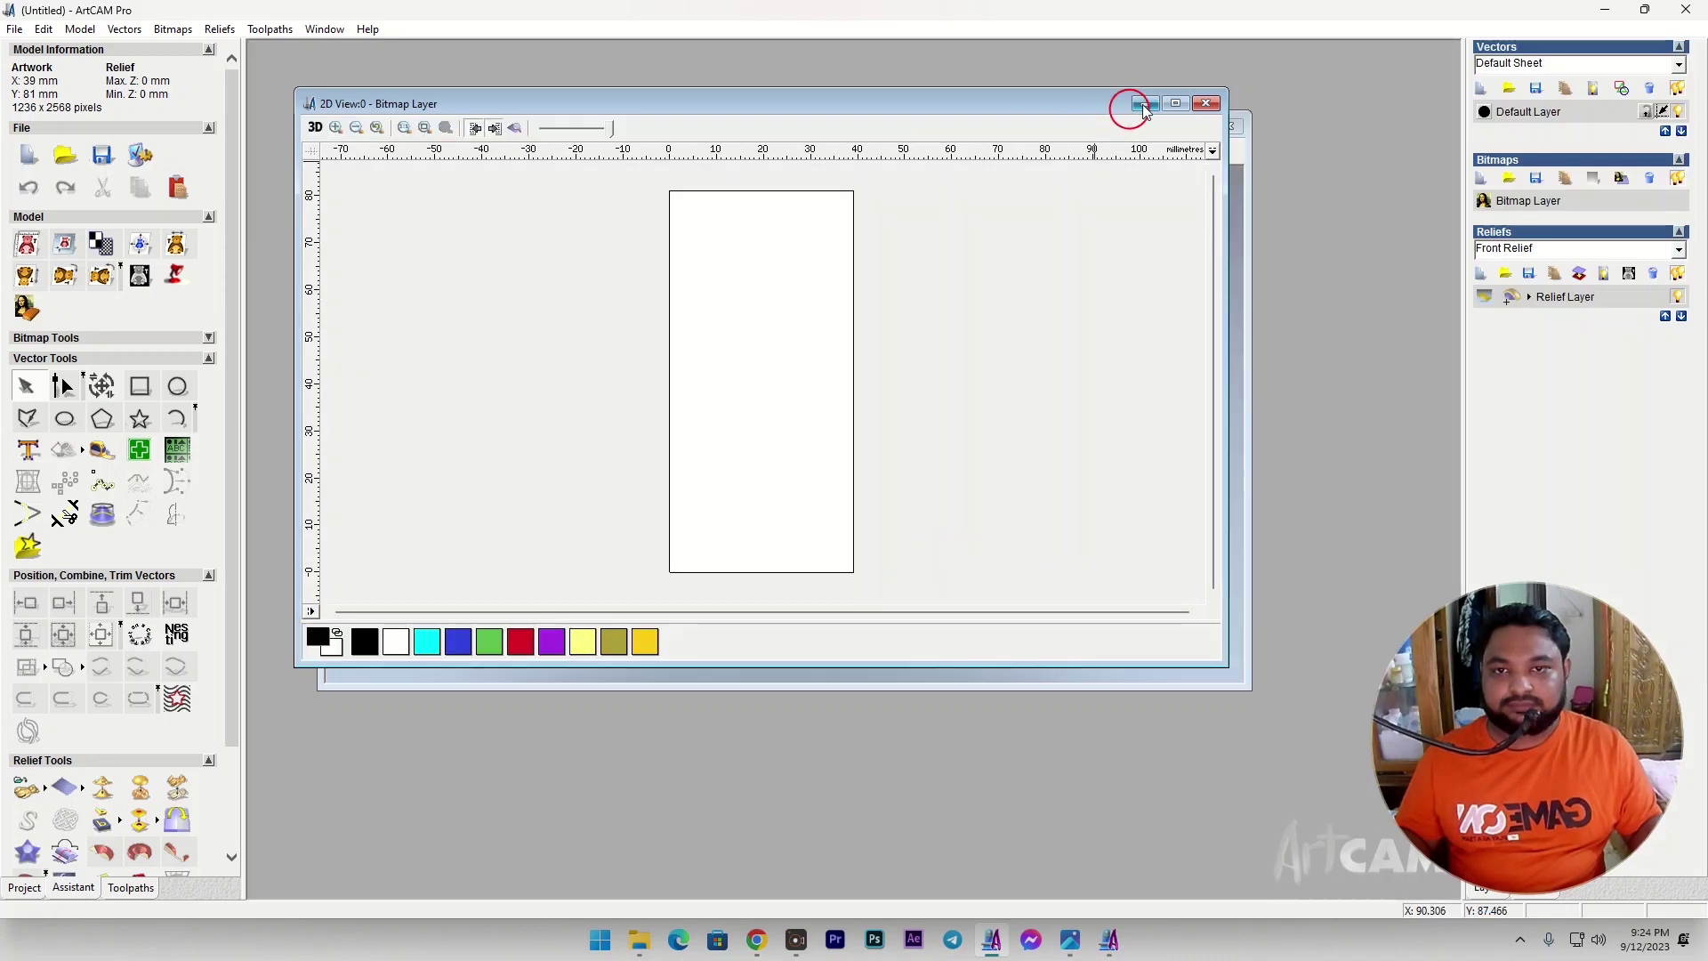
left_click(1174, 105)
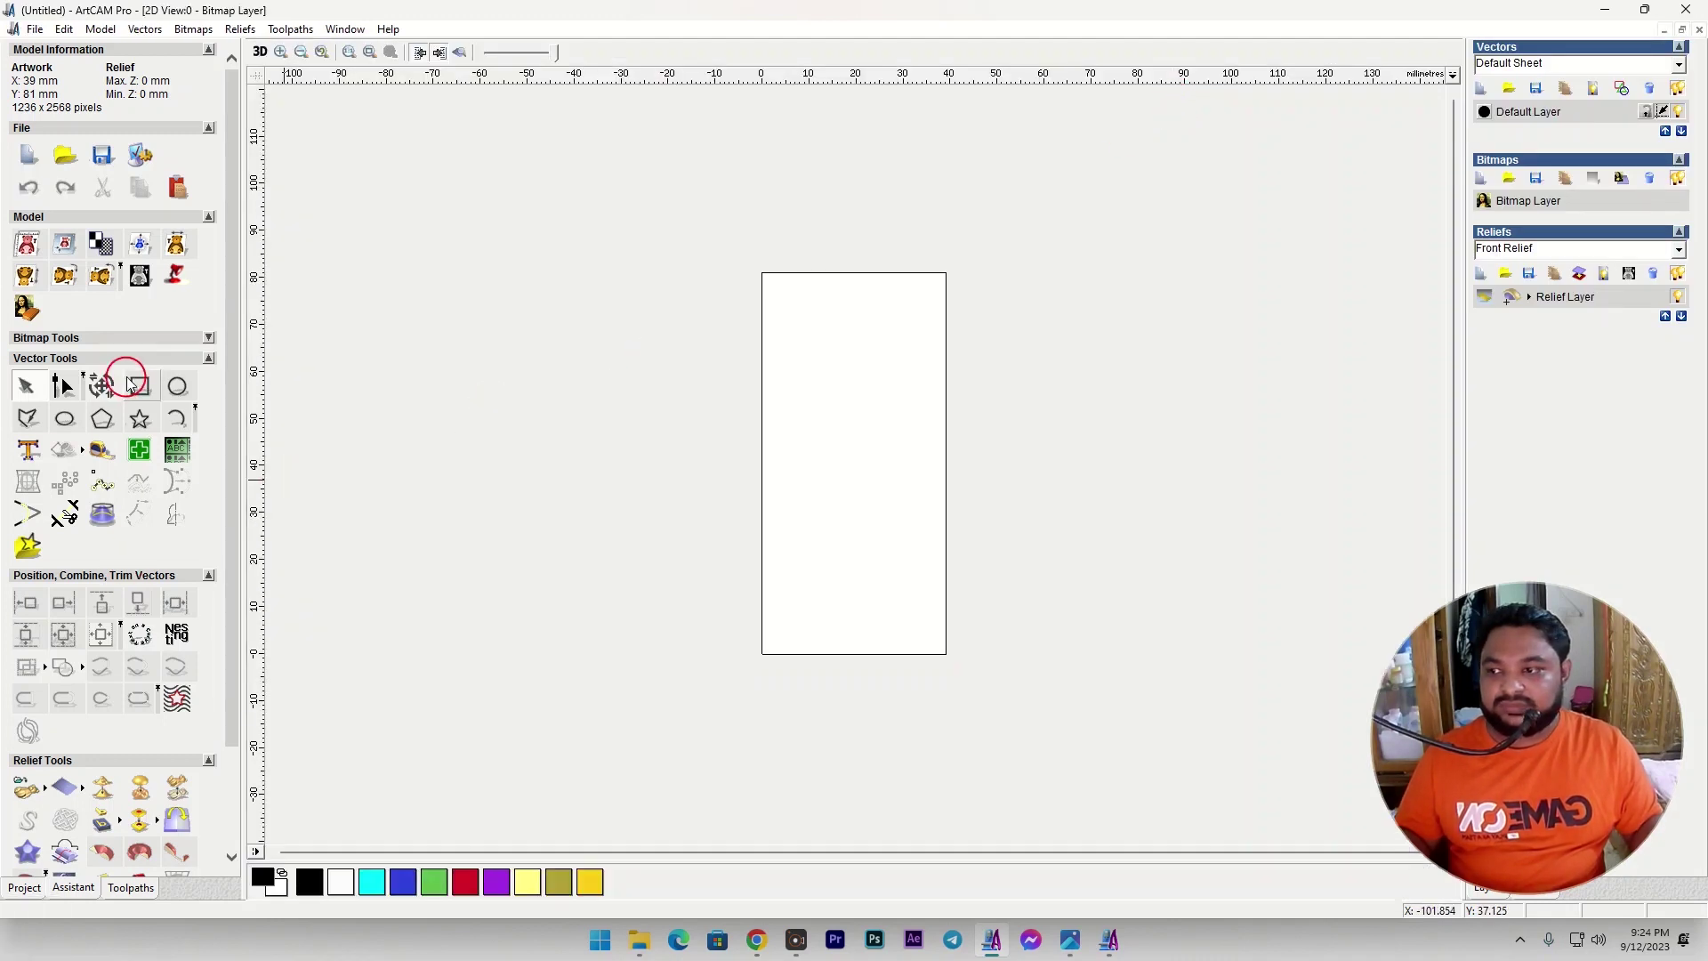
Create a 39 x 81 mm rectangle for the door outline and centre it on the page.
left_click(137, 385)
left_click_drag(646, 381, 731, 503)
left_click(121, 217)
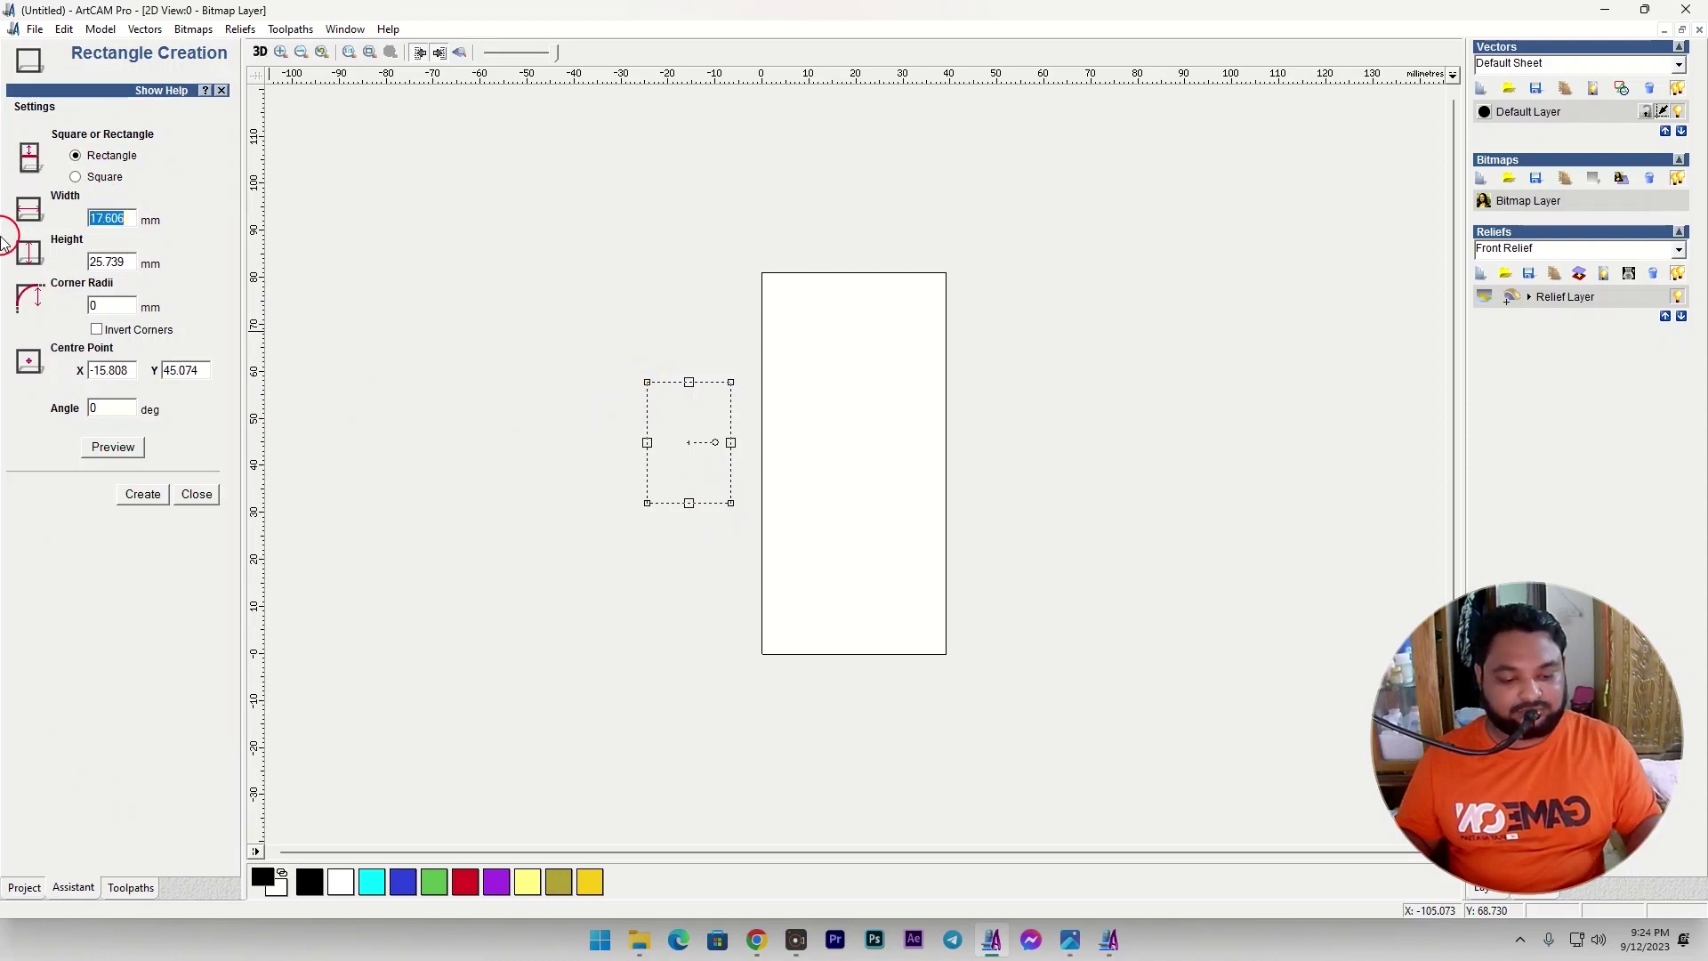
type("3")
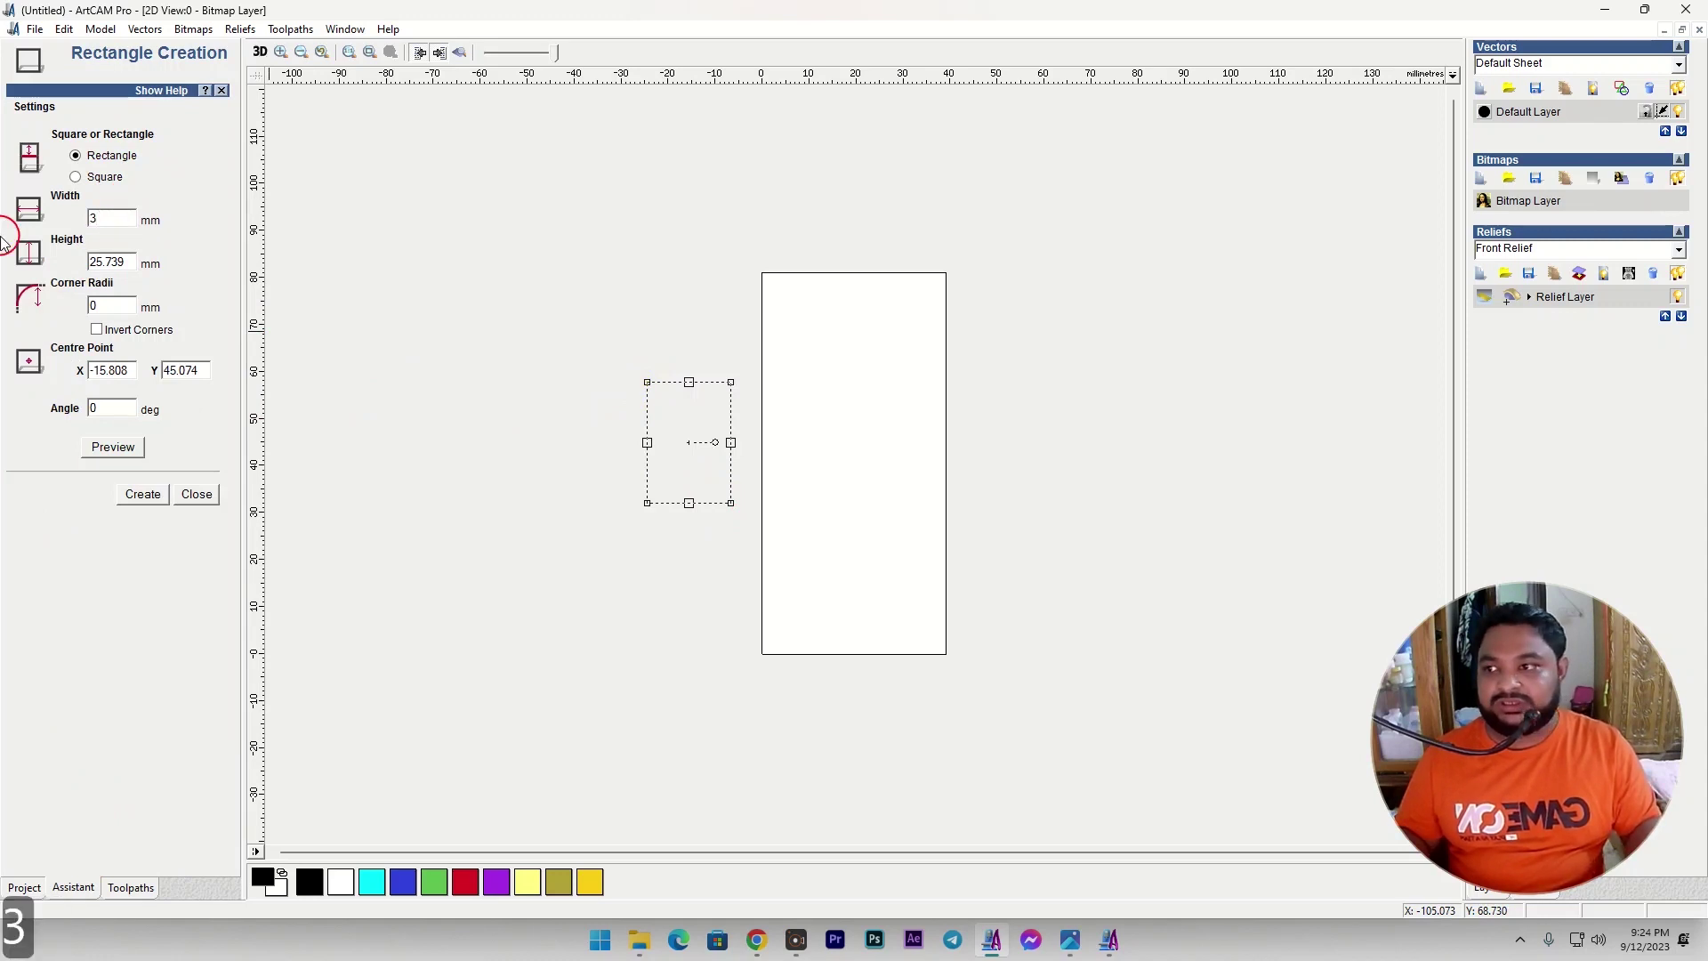
type("9")
key("Tab")
type("81")
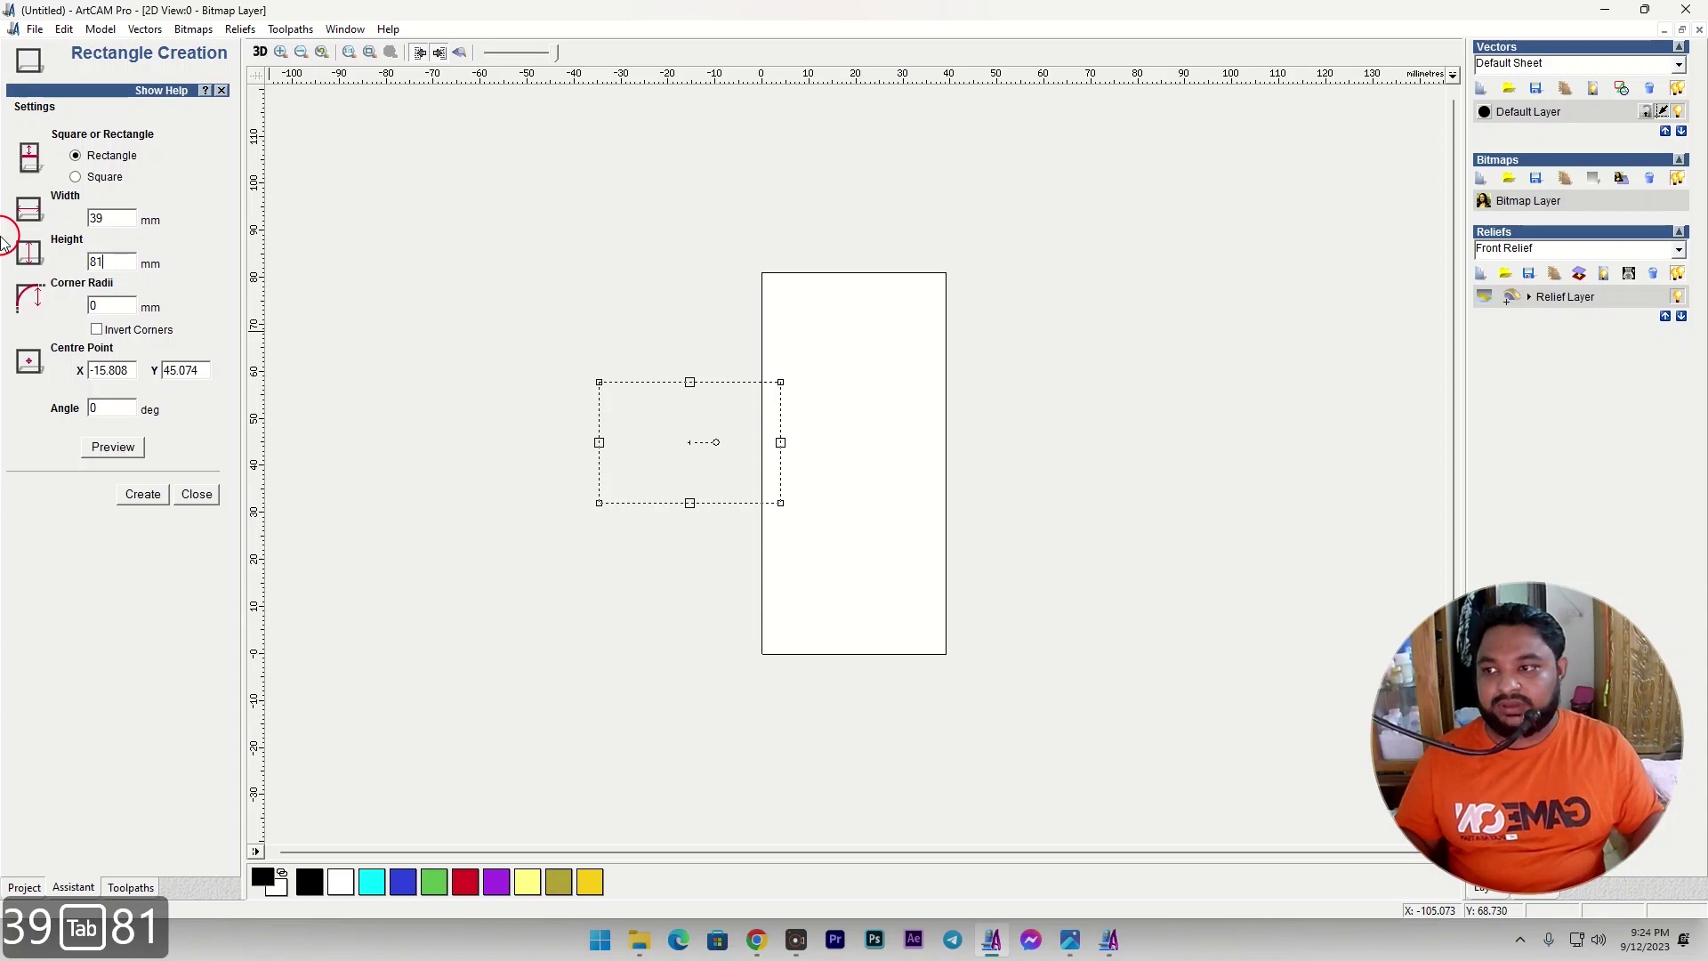
left_click(142, 494)
left_click(196, 494)
left_click(101, 635)
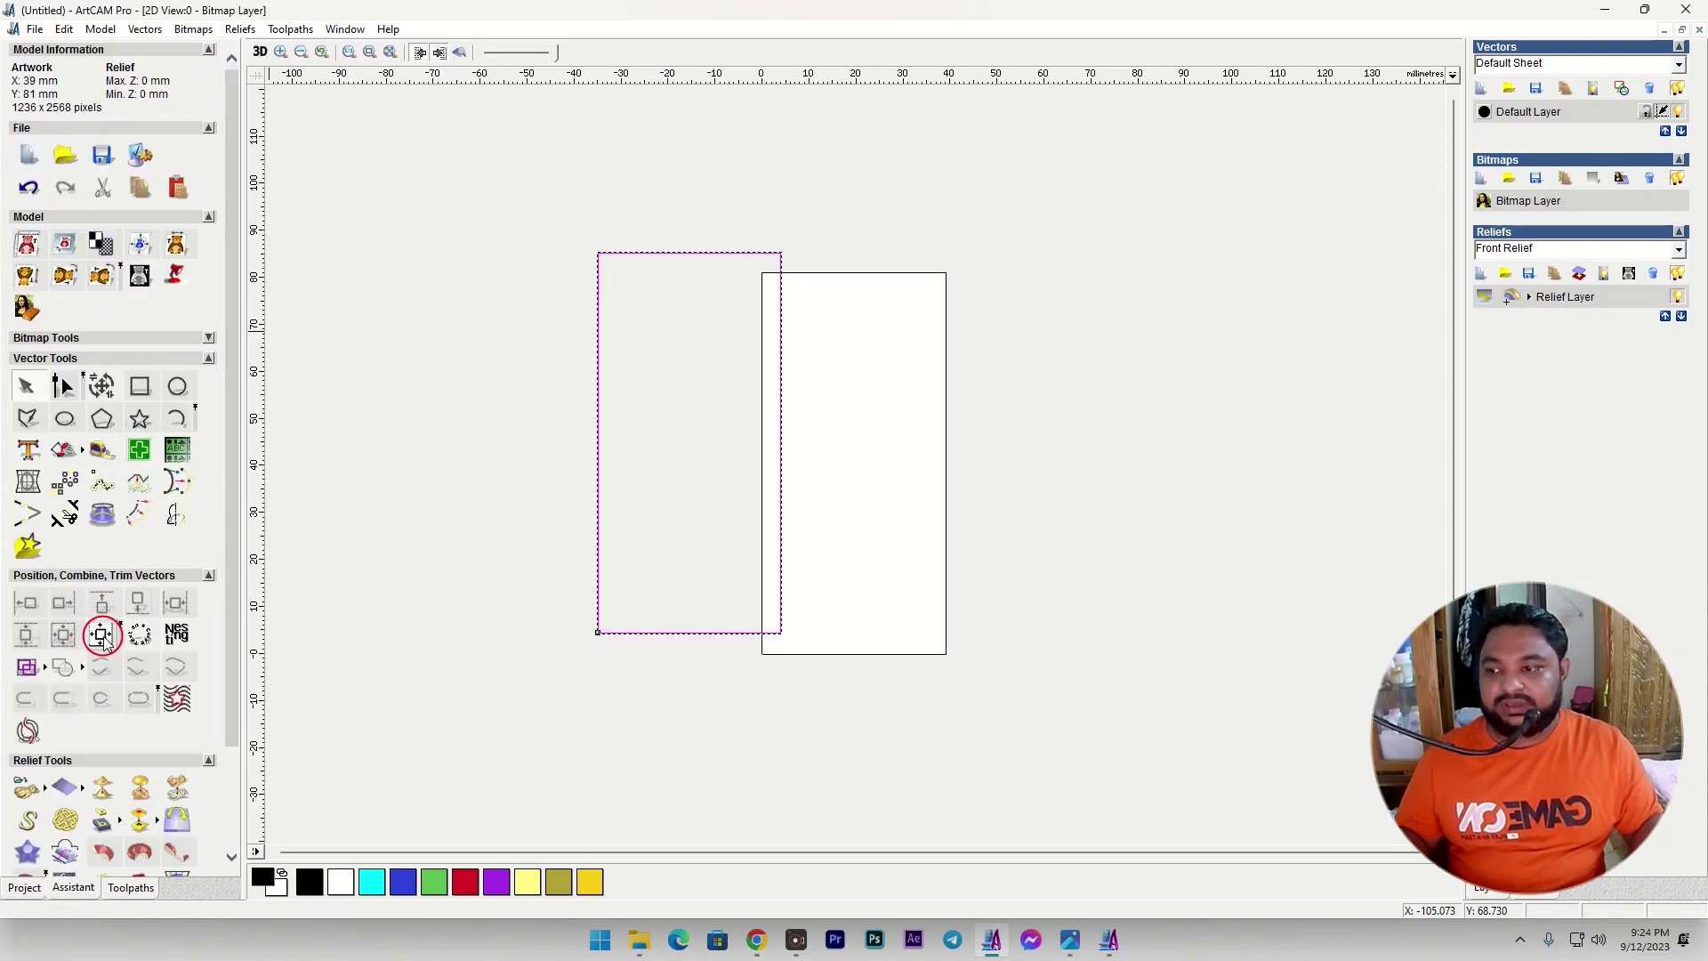
Offset the door outline 6 mm inwards with sharp corners, keeping the original rectangle.
left_click(134, 500)
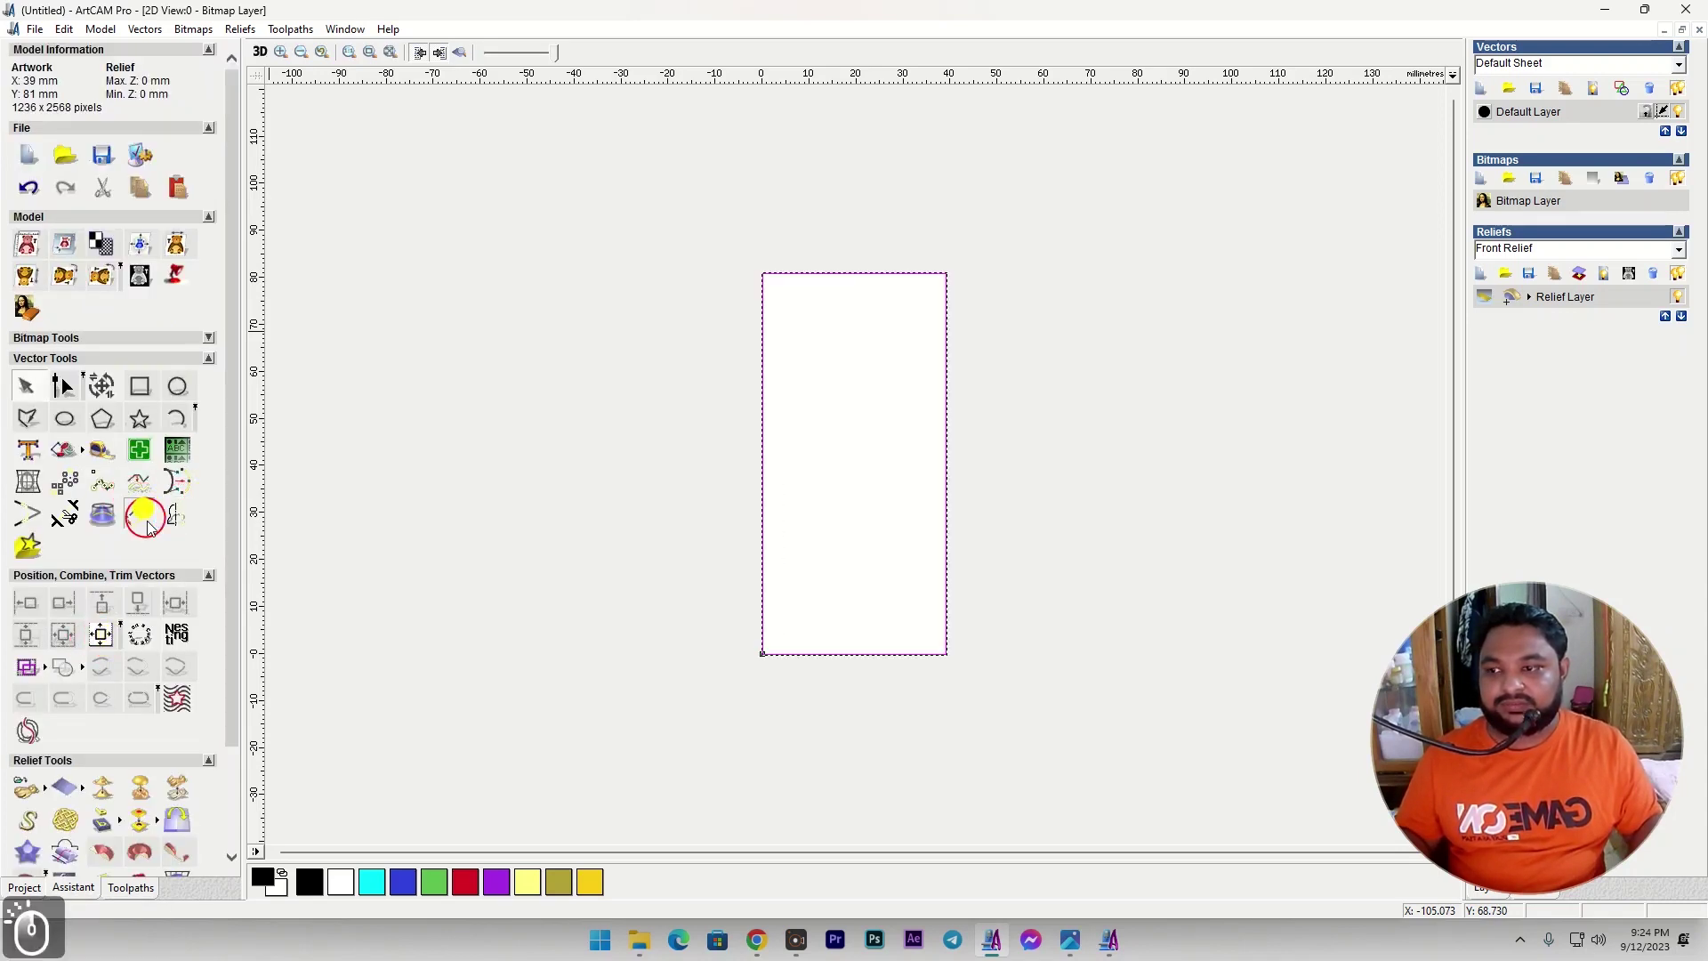
left_click(100, 112)
key("BackSpace")
type("6")
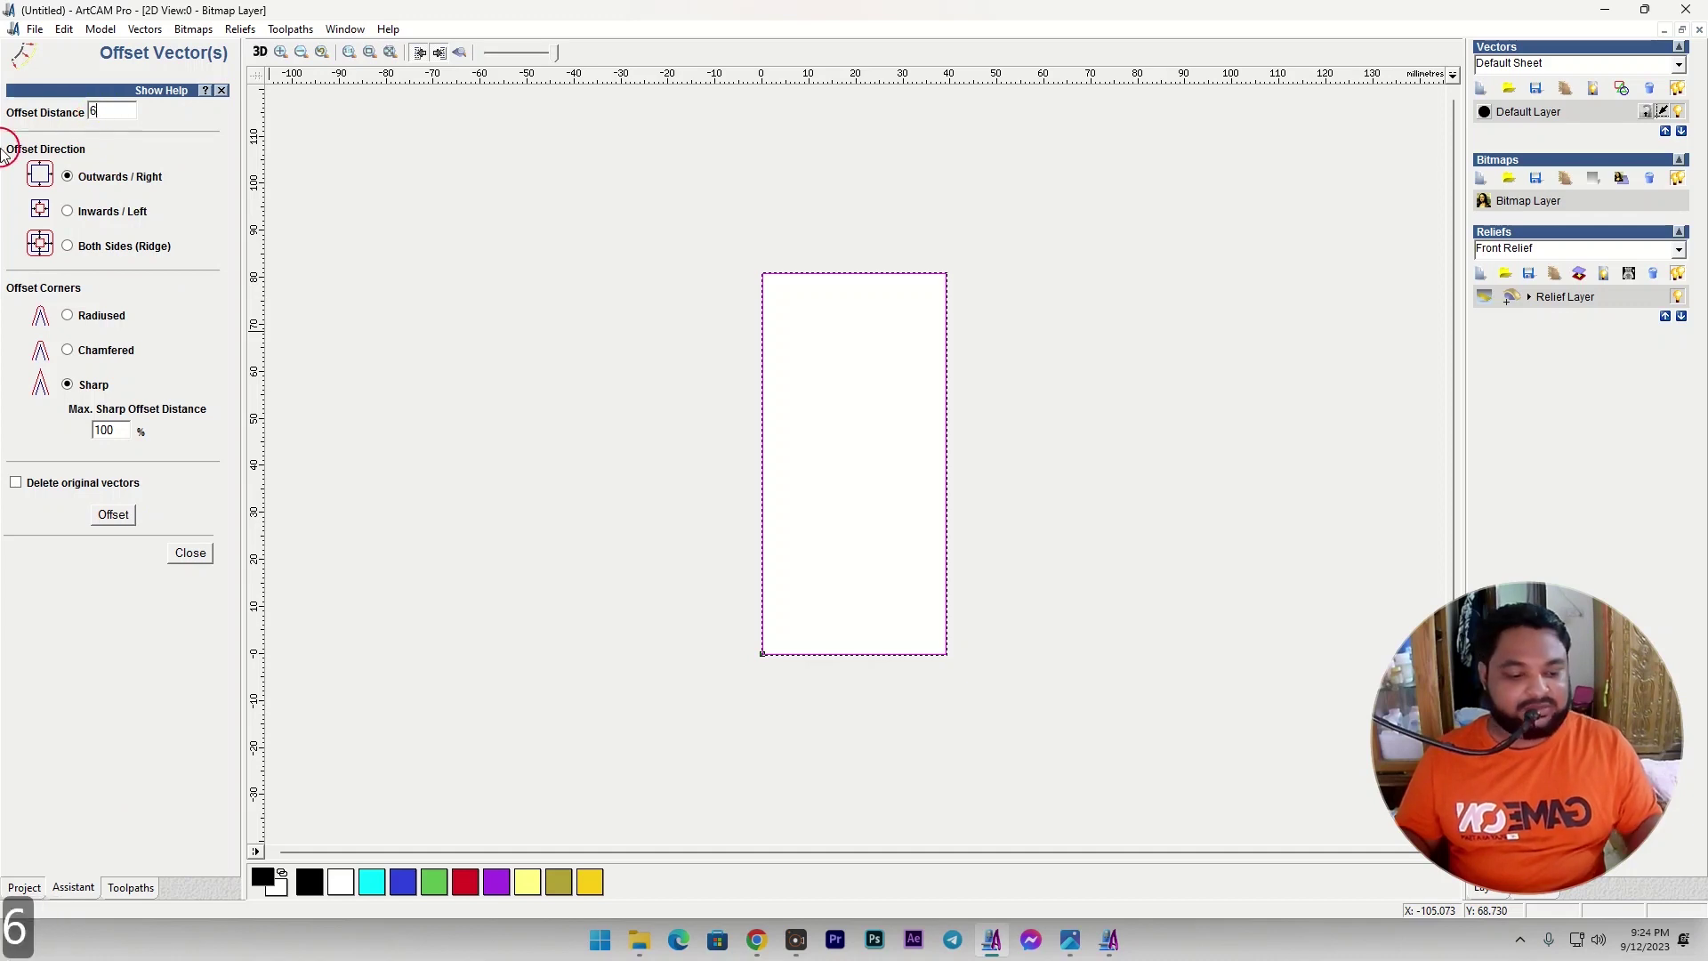
left_click(70, 214)
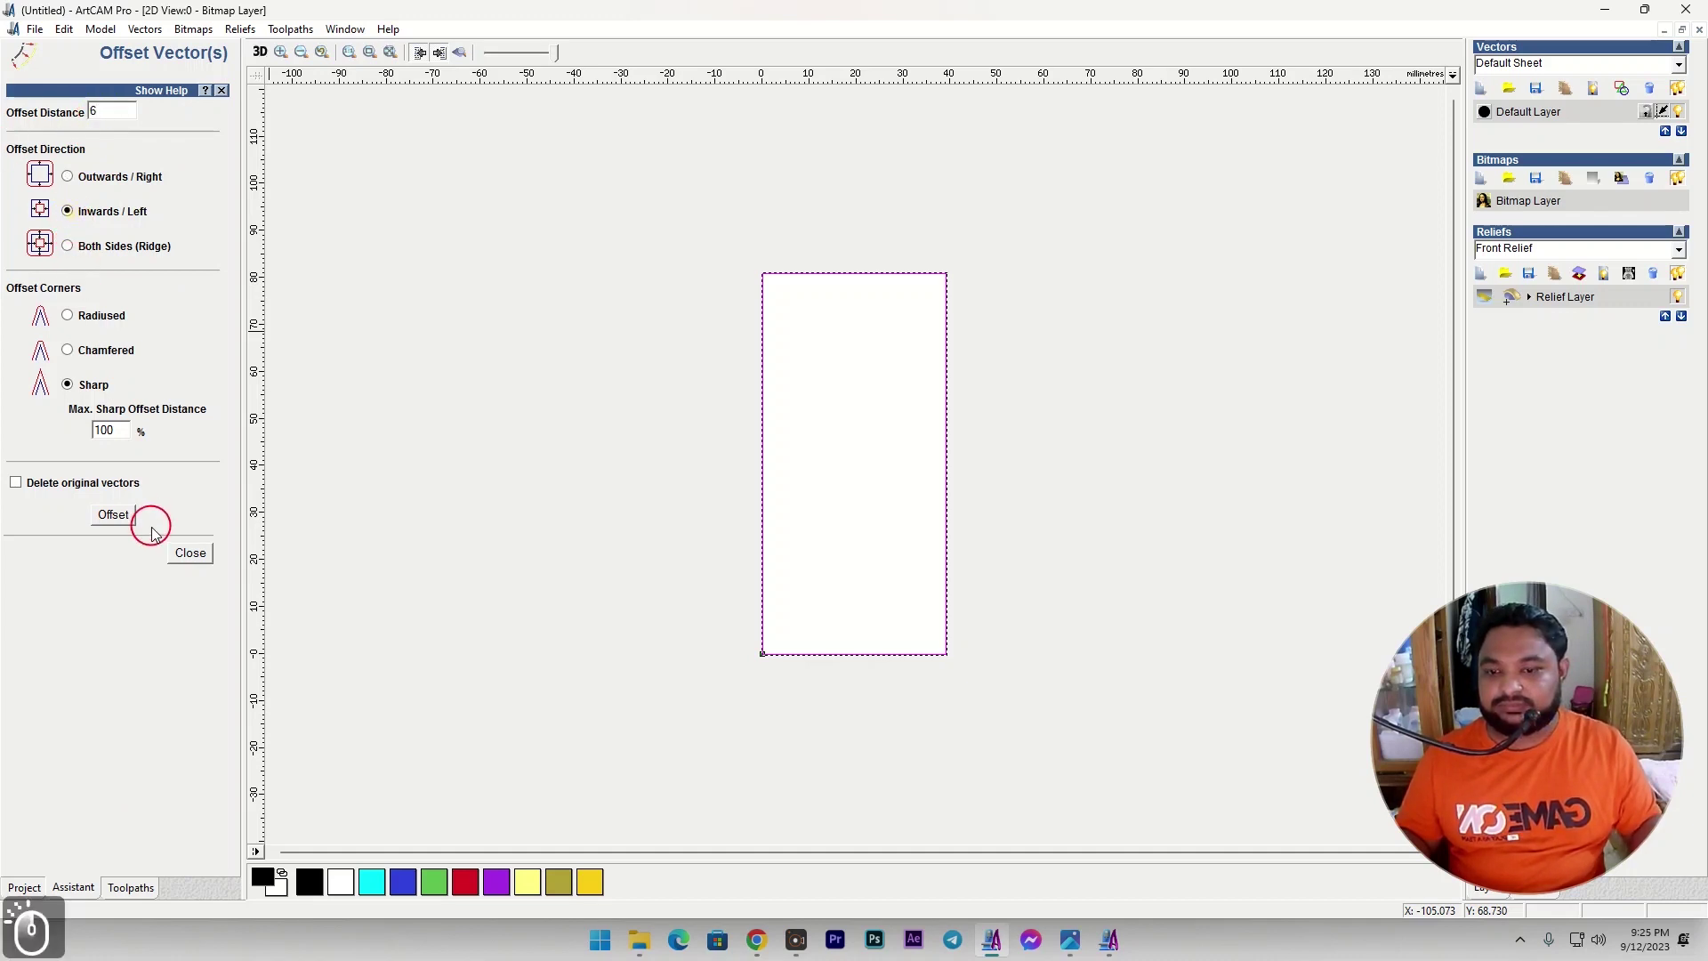
left_click(119, 514)
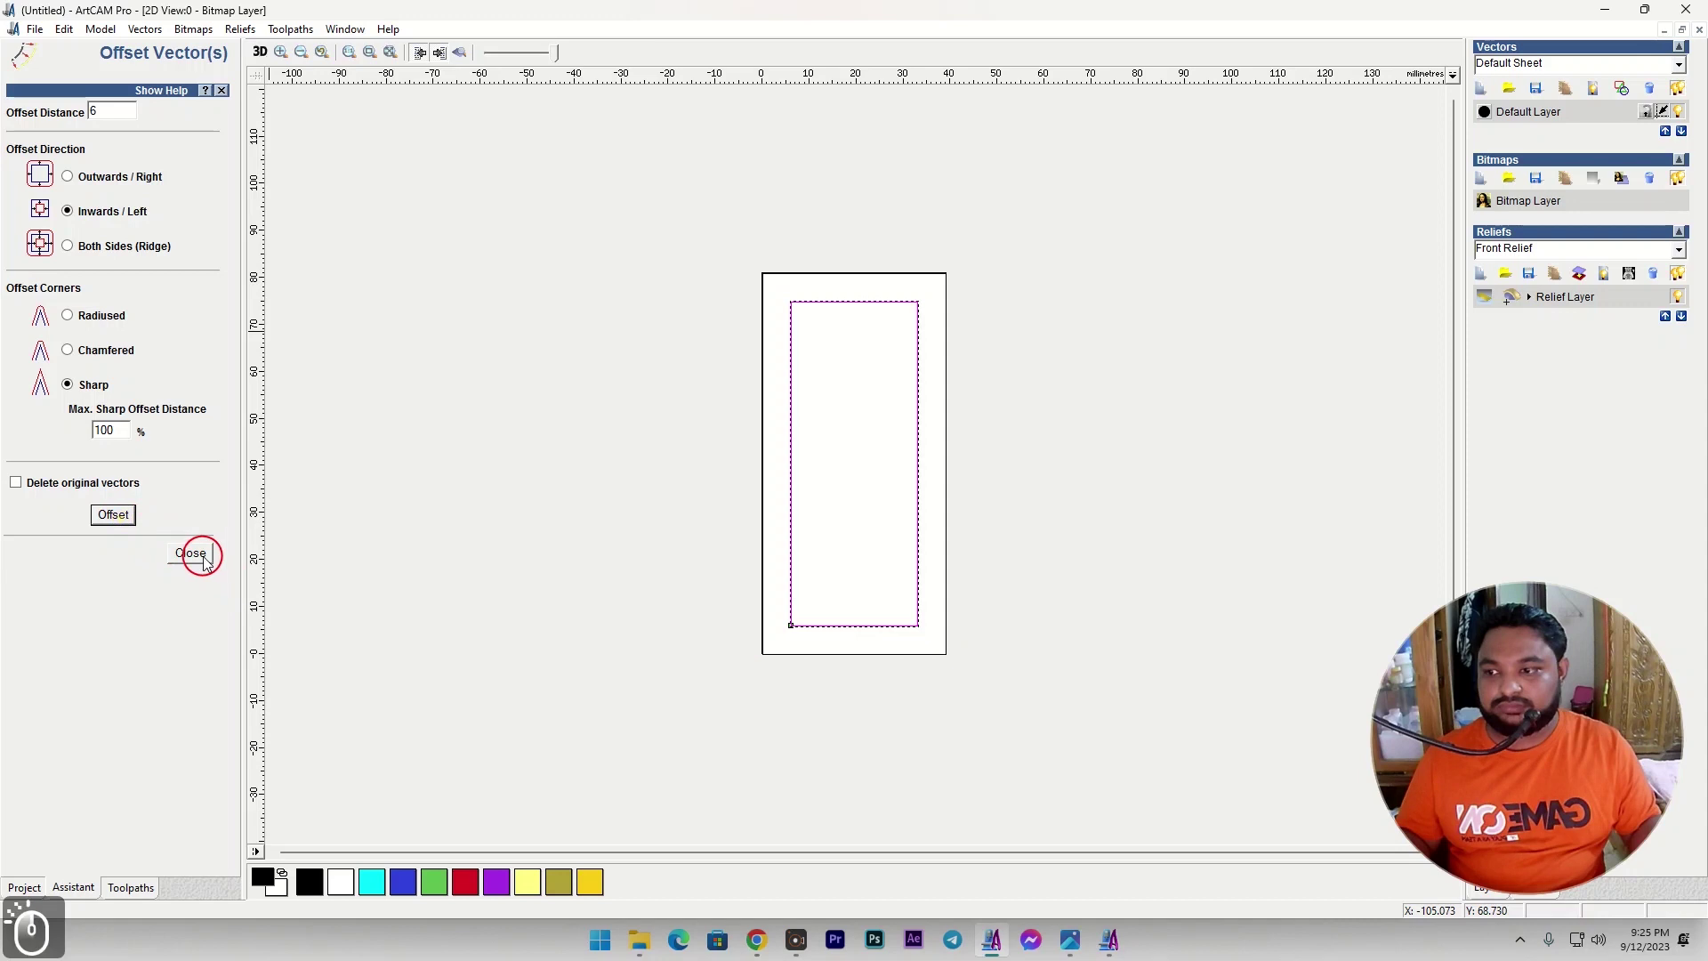
left_click(192, 554)
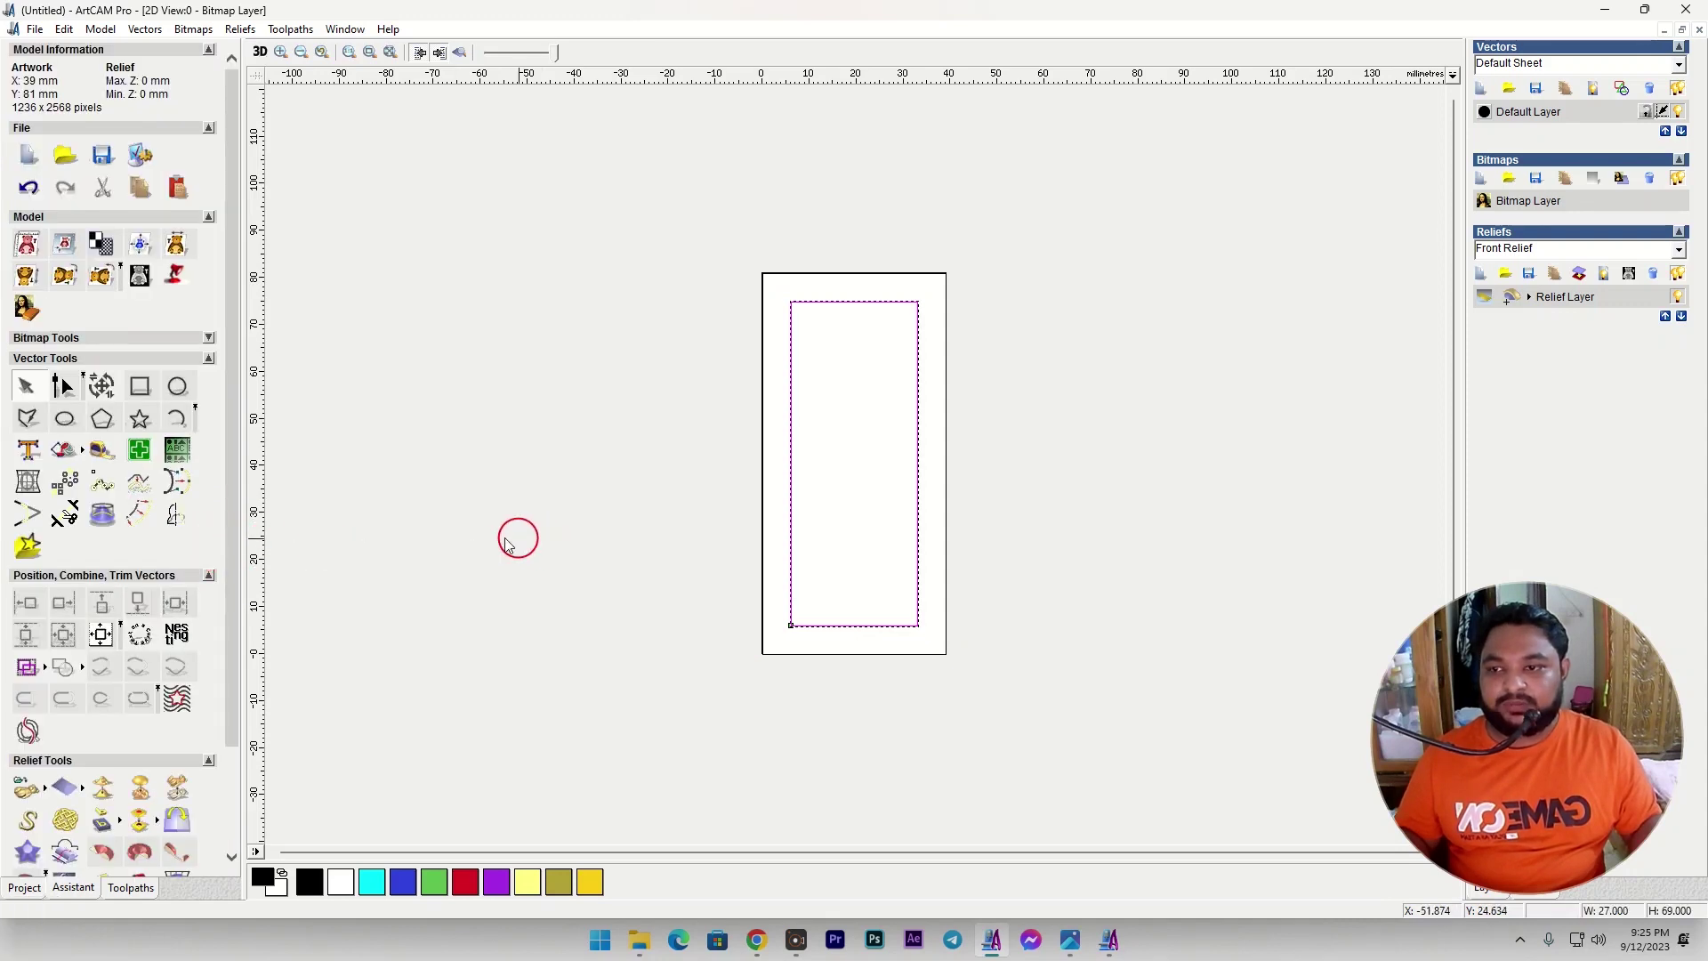
Create a horizontal bar rectangle about 69.5 mm wide and 4 mm high across the door and centre it on the page.
left_click(140, 389)
left_click_drag(686, 493, 1015, 510)
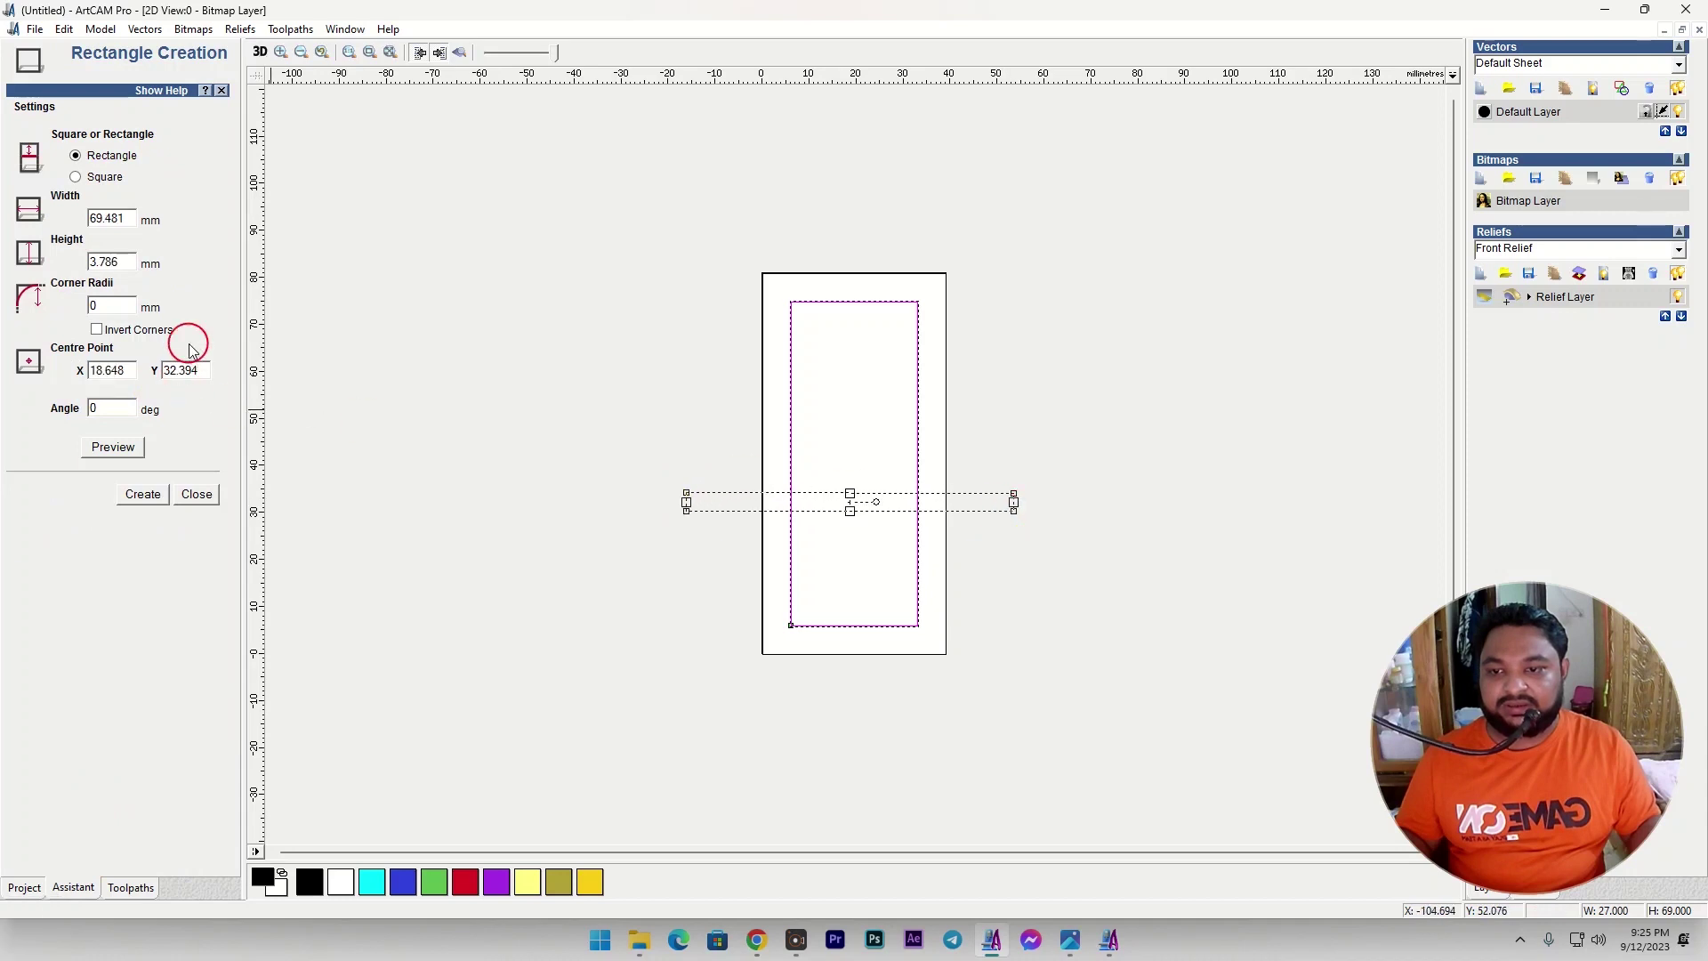
double_click(119, 260)
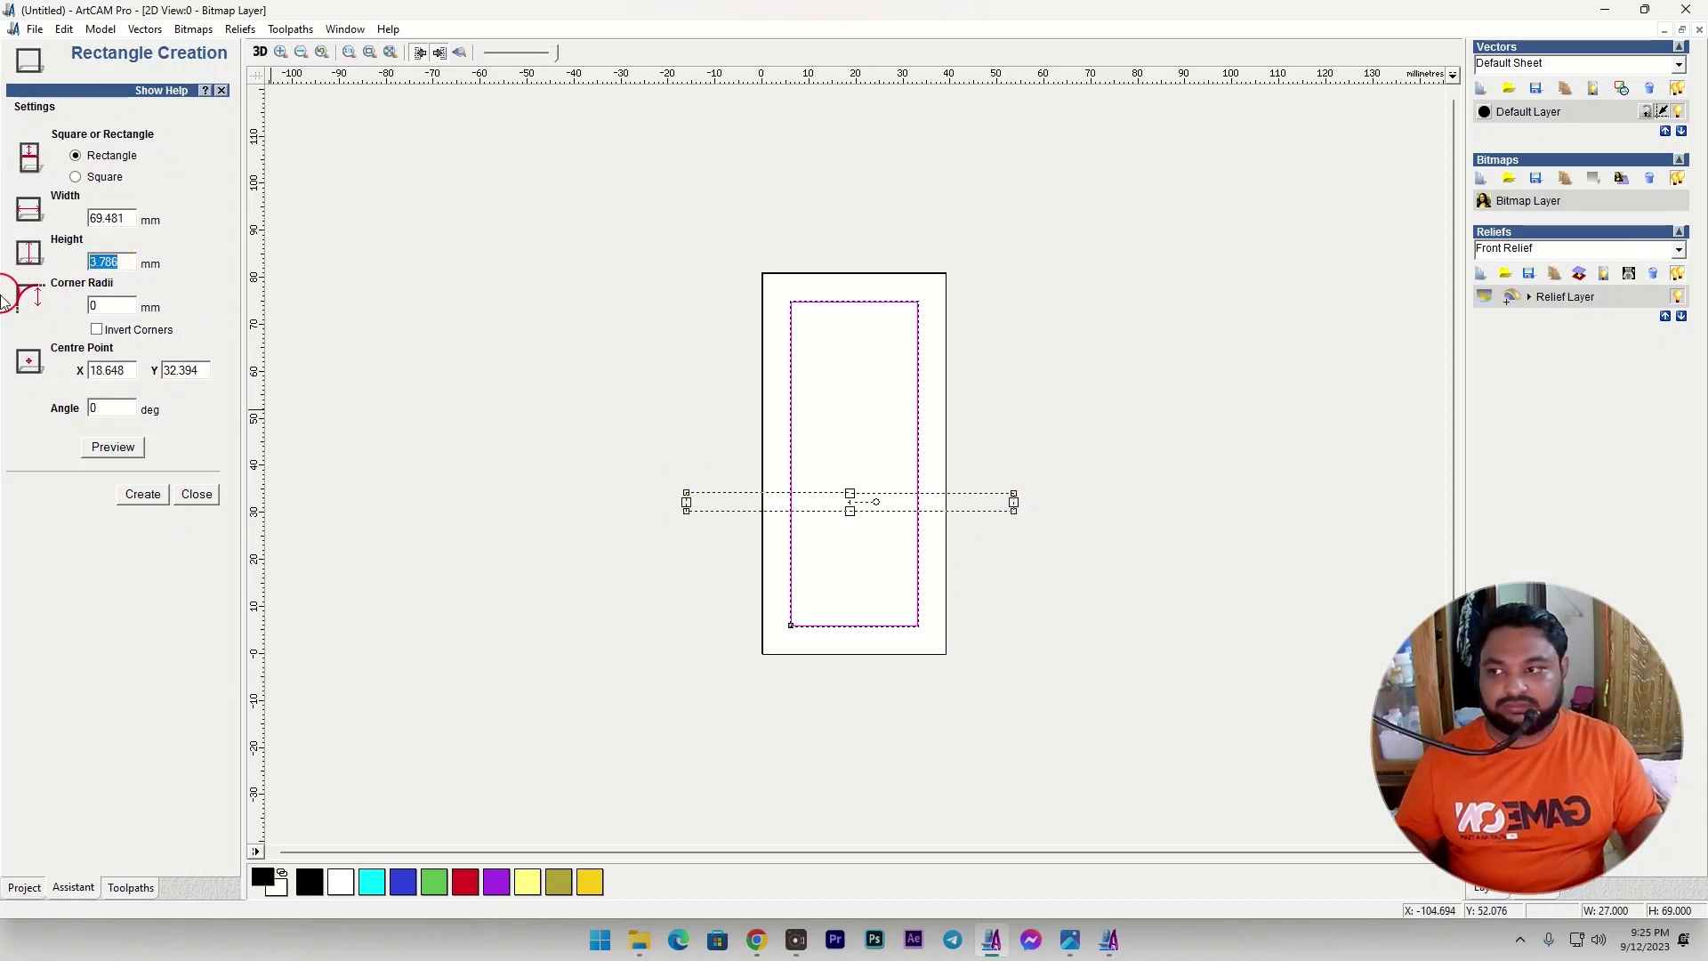
type("4")
left_click(142, 494)
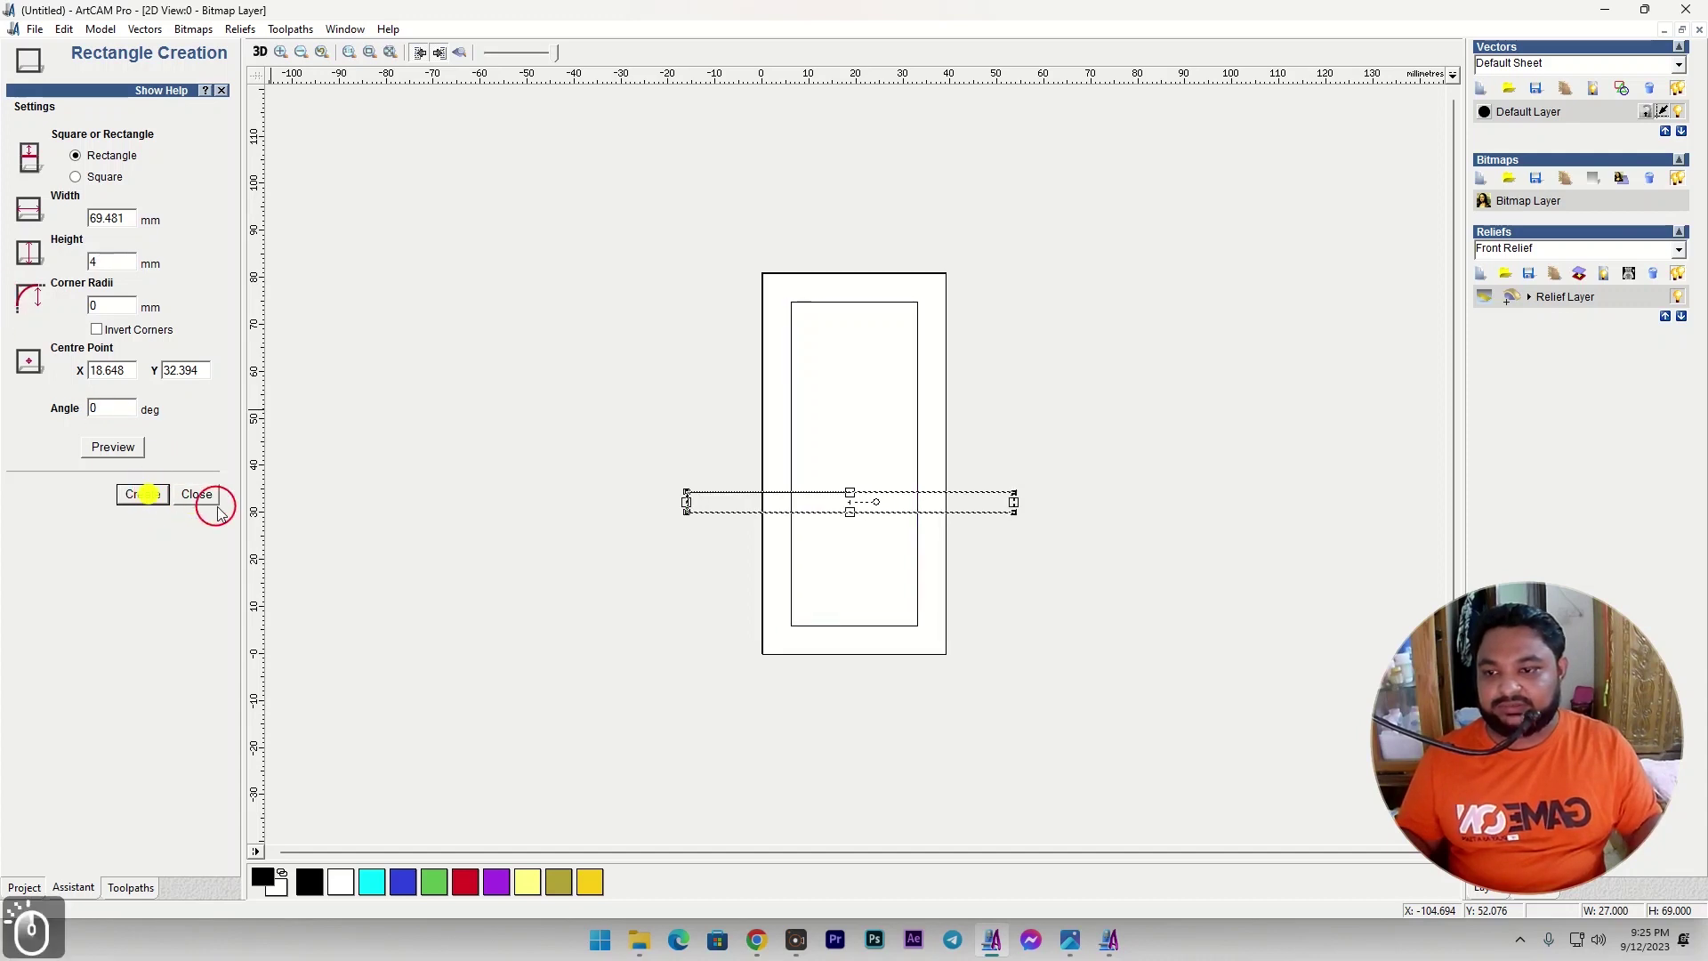
left_click(211, 495)
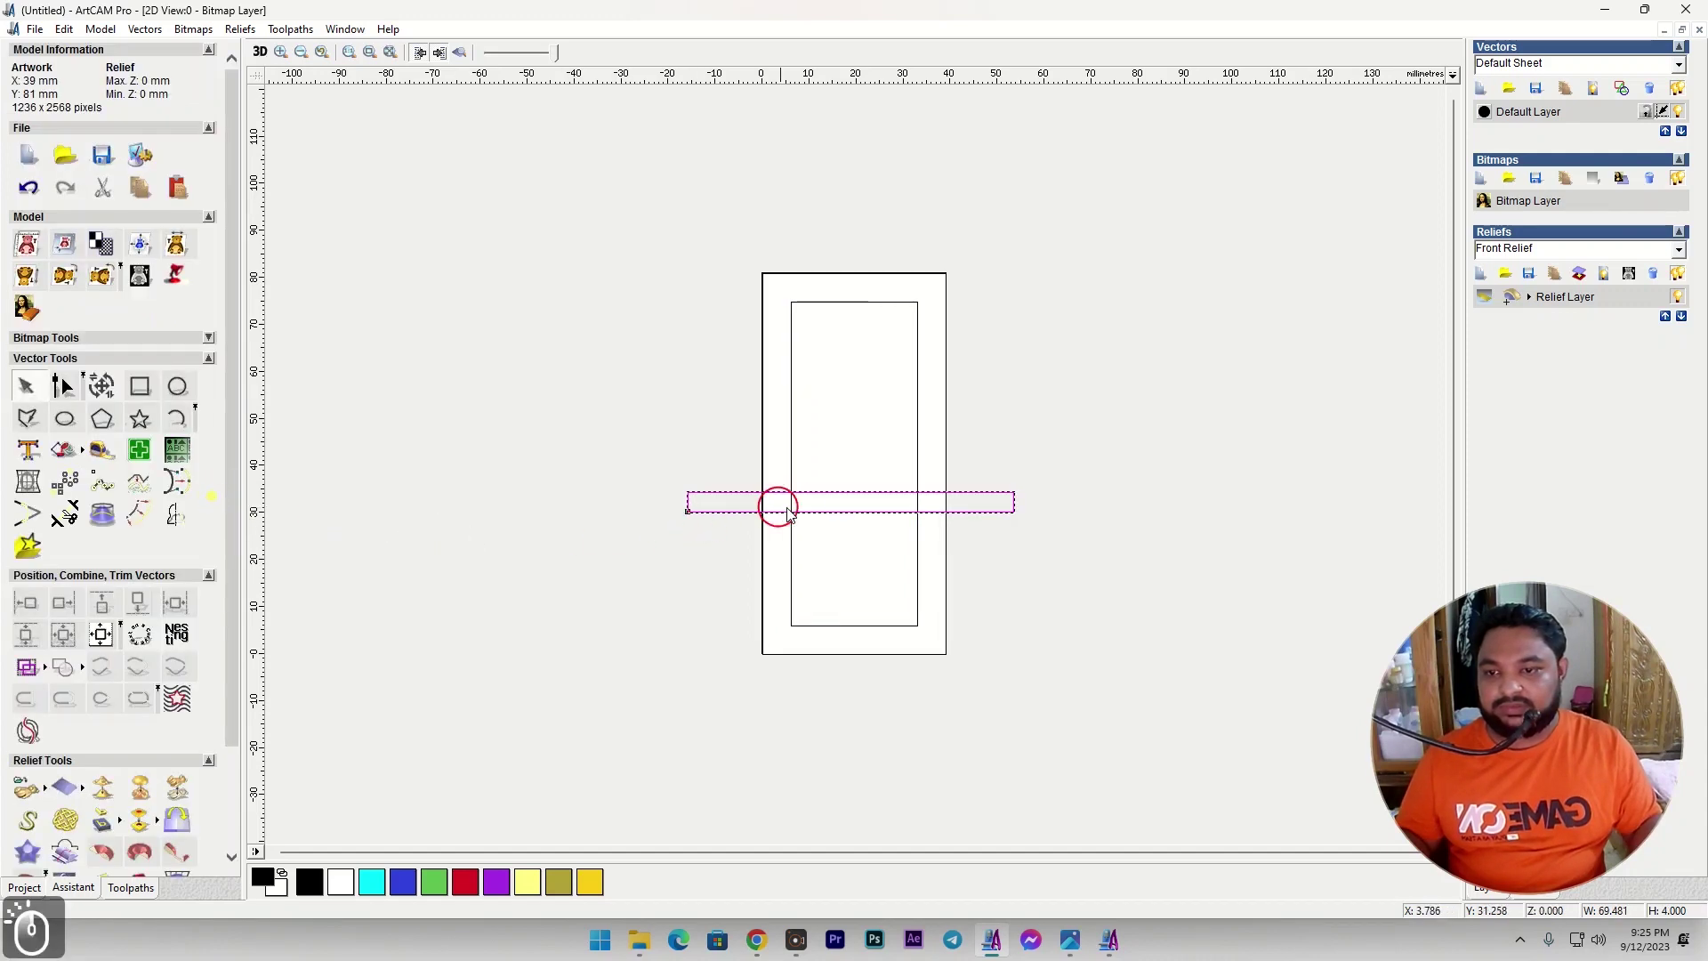
left_click(102, 634)
Move the horizontal bar down until its lower edge is about 14 mm above the door's bottom edge.
left_click_drag(628, 386, 1058, 547)
key("Down")
key("Down")
key("Down")
key("Down")
key("Down")
key("Down")
key("Down")
key("Down")
key("Down")
key("Down")
key("Down")
key("Down")
key("Down")
key("Down")
key("Down")
key("Down")
key("Down")
key("Down")
key("Down")
key("Down")
scroll(834, 601, "down", 1)
key("Down")
key("Down")
key("Down")
key("Down")
key("Down")
key("Down")
key("Down")
key("Down")
key("Down")
key("Down")
key("Down")
key("Down")
key("Down")
key("Down")
key("Down")
scroll(847, 583, "up", 3)
key("Down")
key("Down")
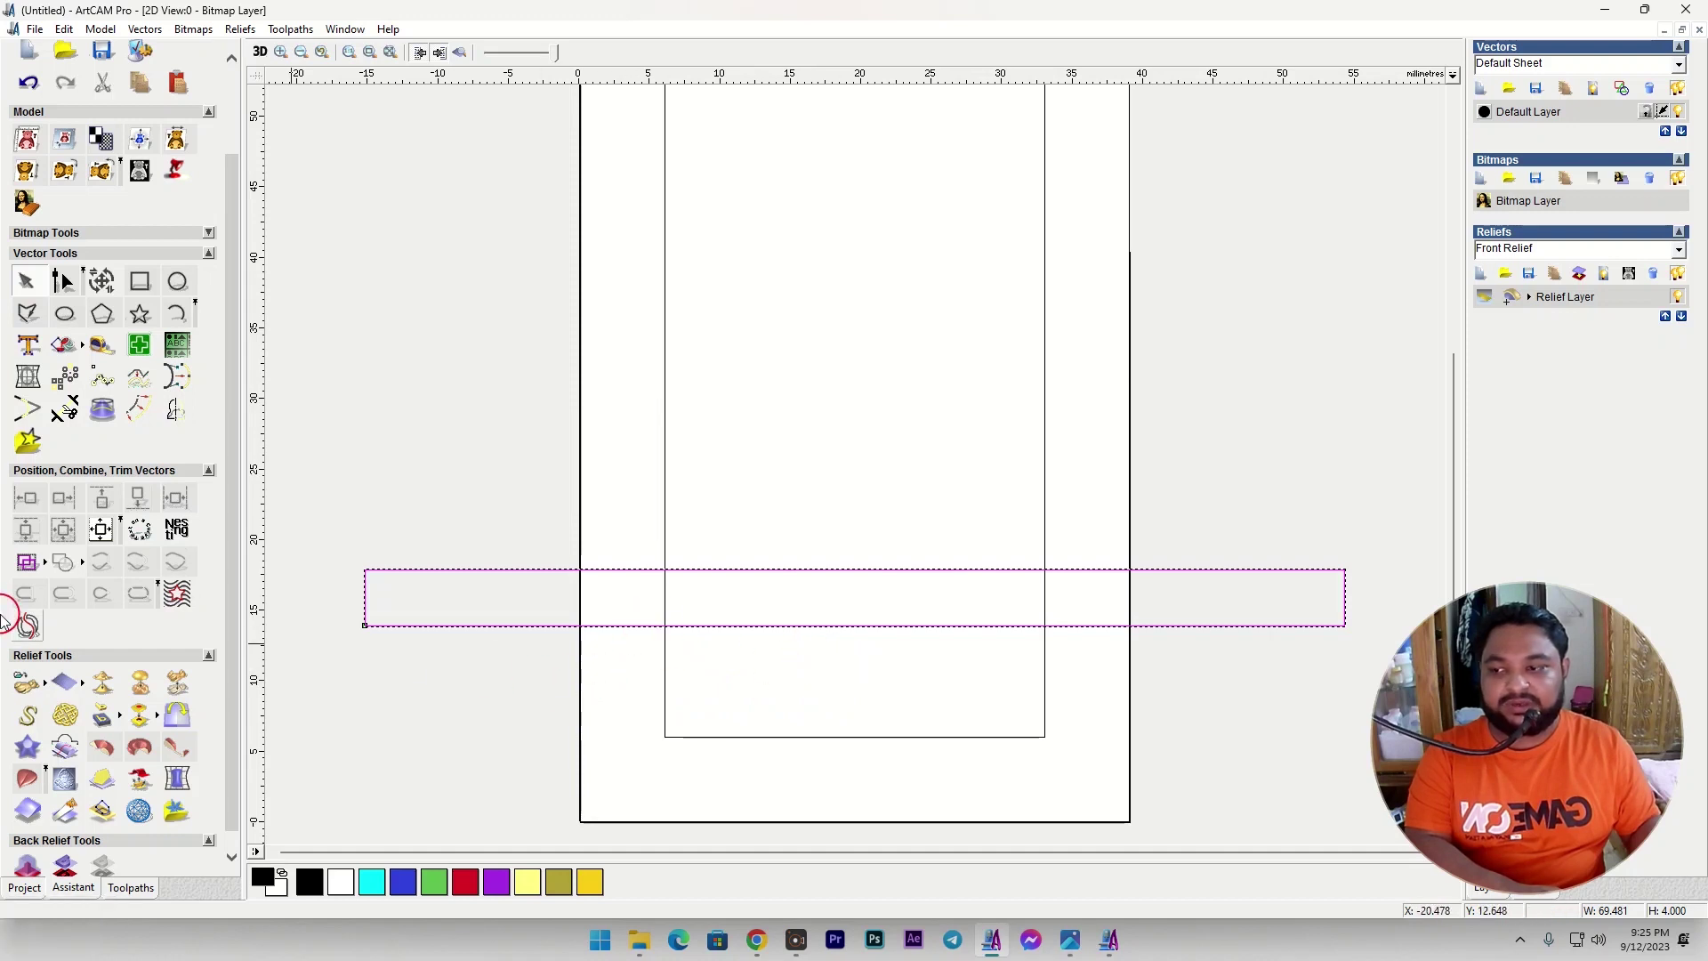
Trim the inner frame's two sides within the horizontal bar and close the upper frame section with a straight line.
left_click(65, 409)
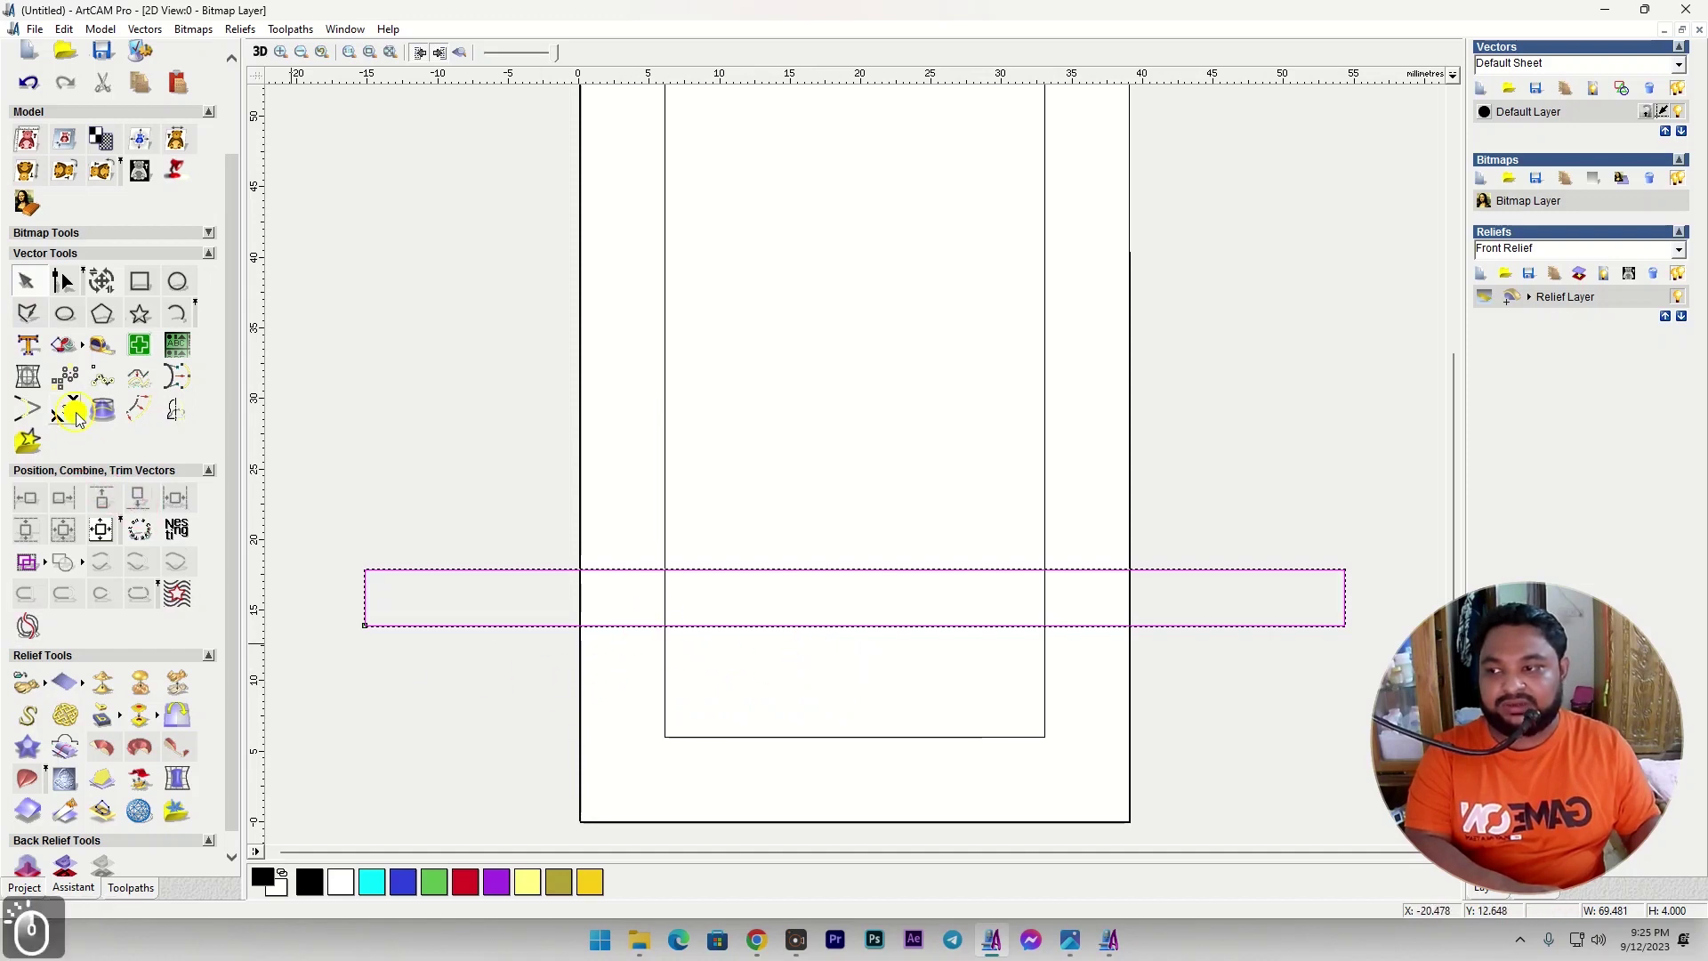
left_click(663, 608)
left_click(1042, 598)
left_click(195, 384)
left_click(665, 483)
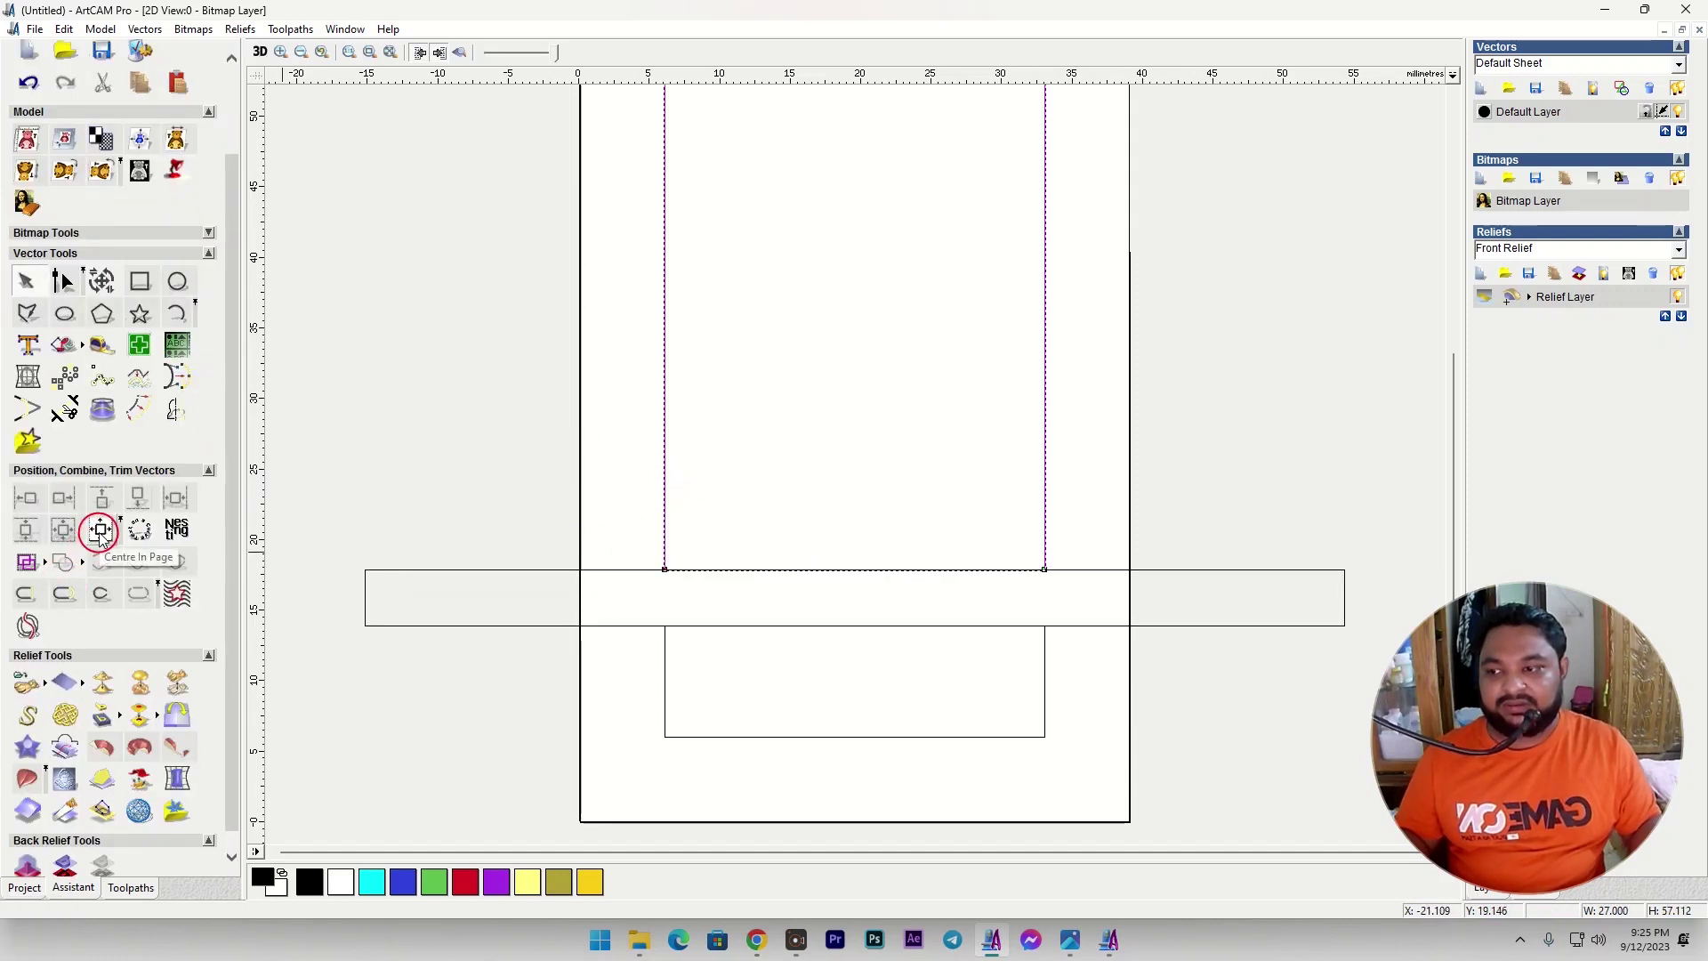
left_click(34, 591)
scroll(750, 568, "down", 2)
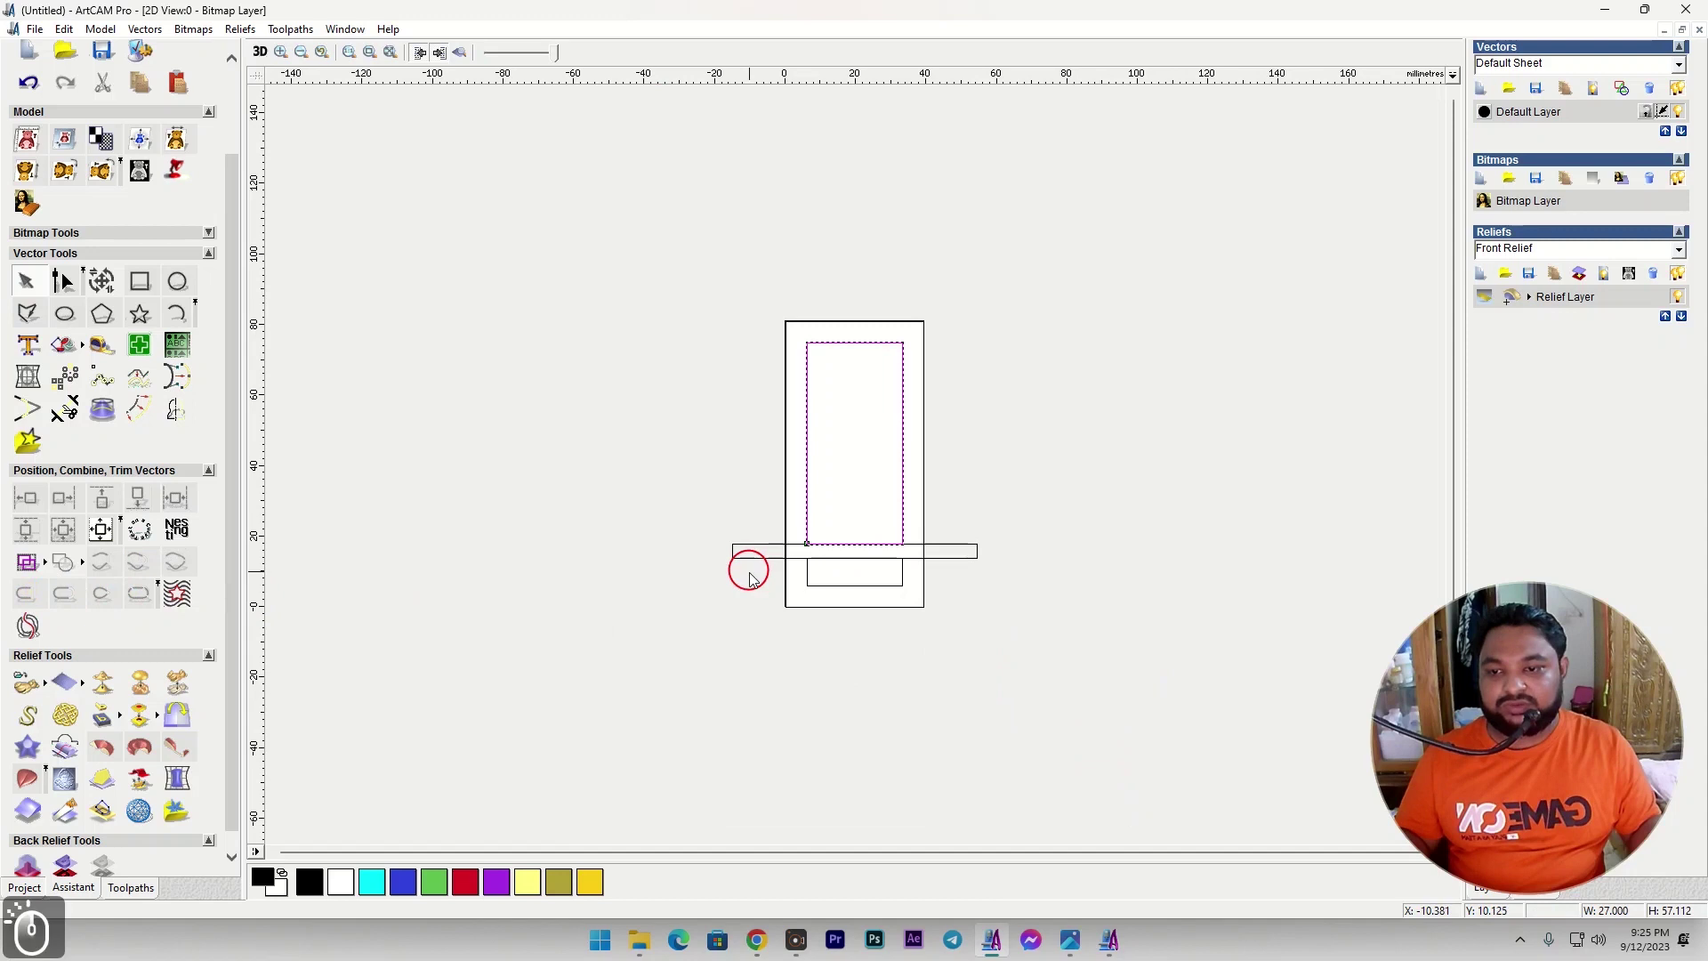
left_click(788, 557)
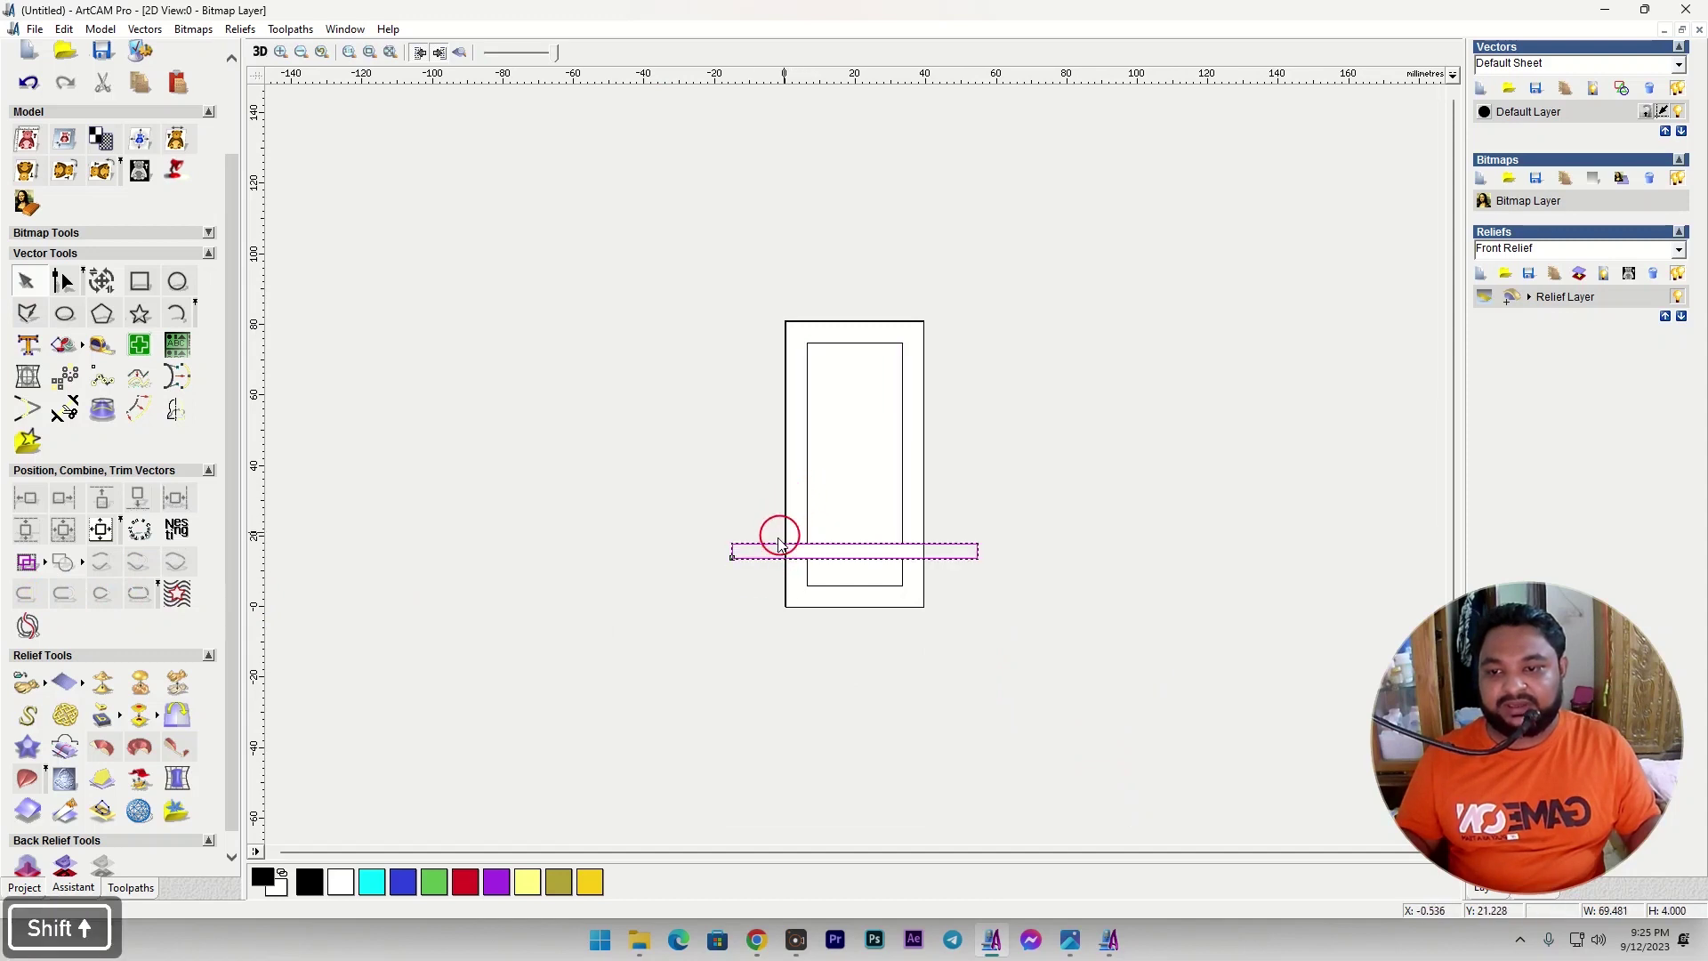
Switch to Photos to look at the door picture 5.png and close it again.
key("alt+Tab")
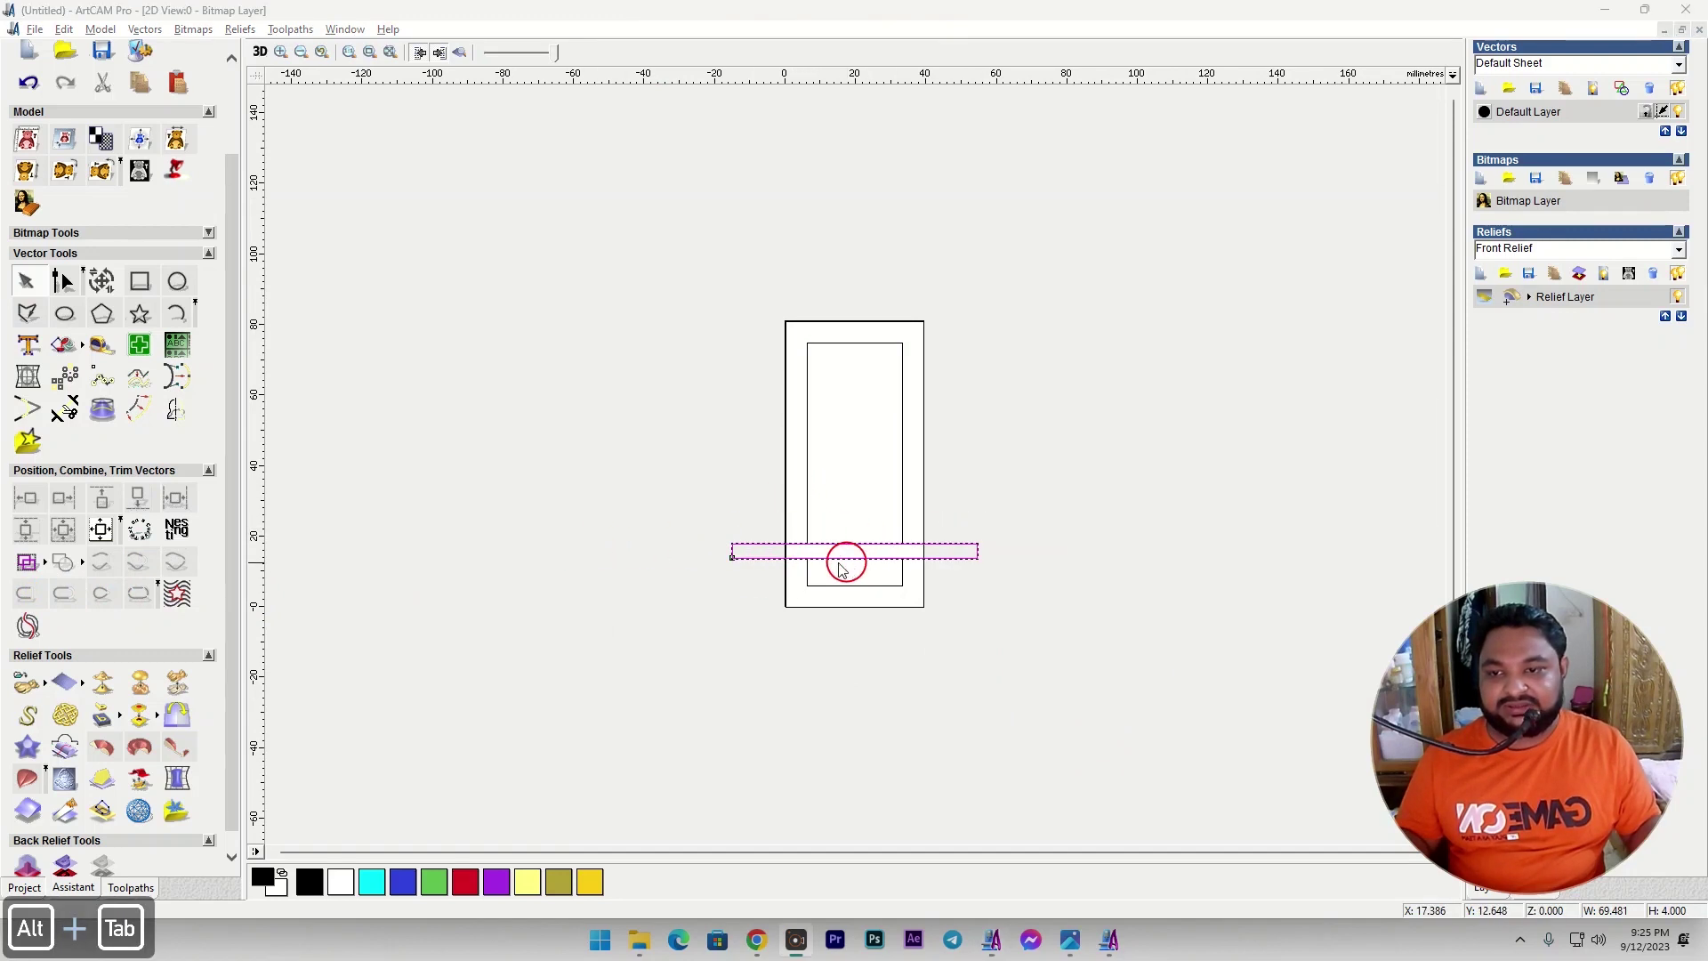
mouse_move(1070, 945)
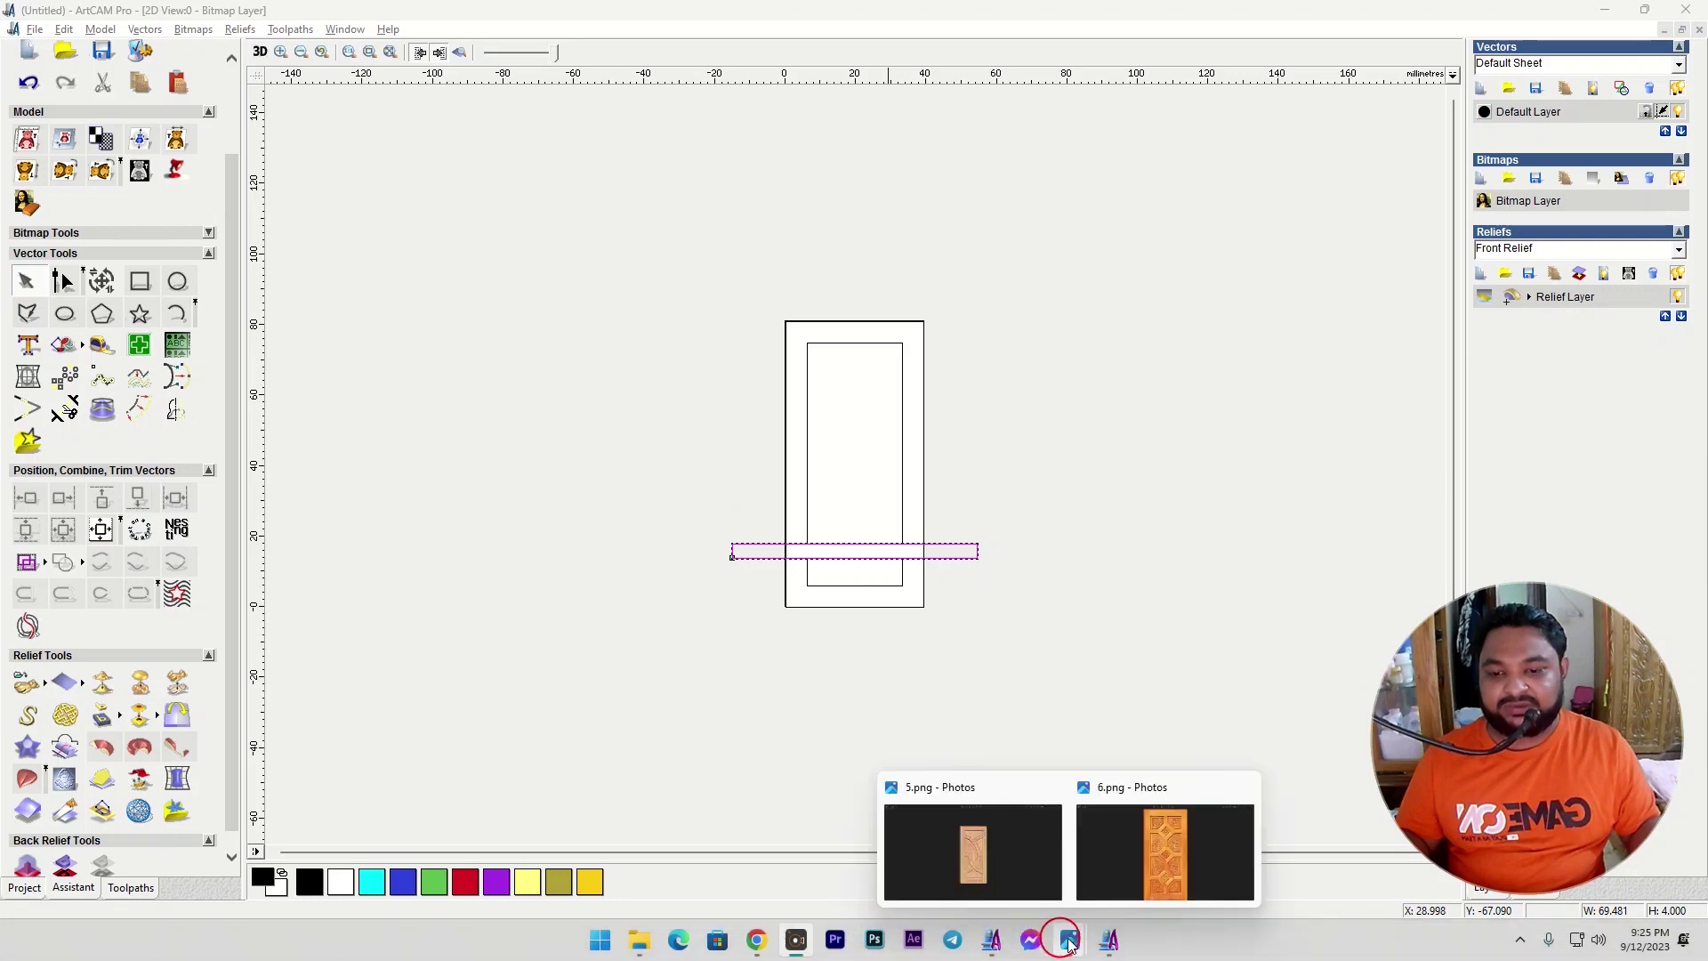
left_click(1014, 872)
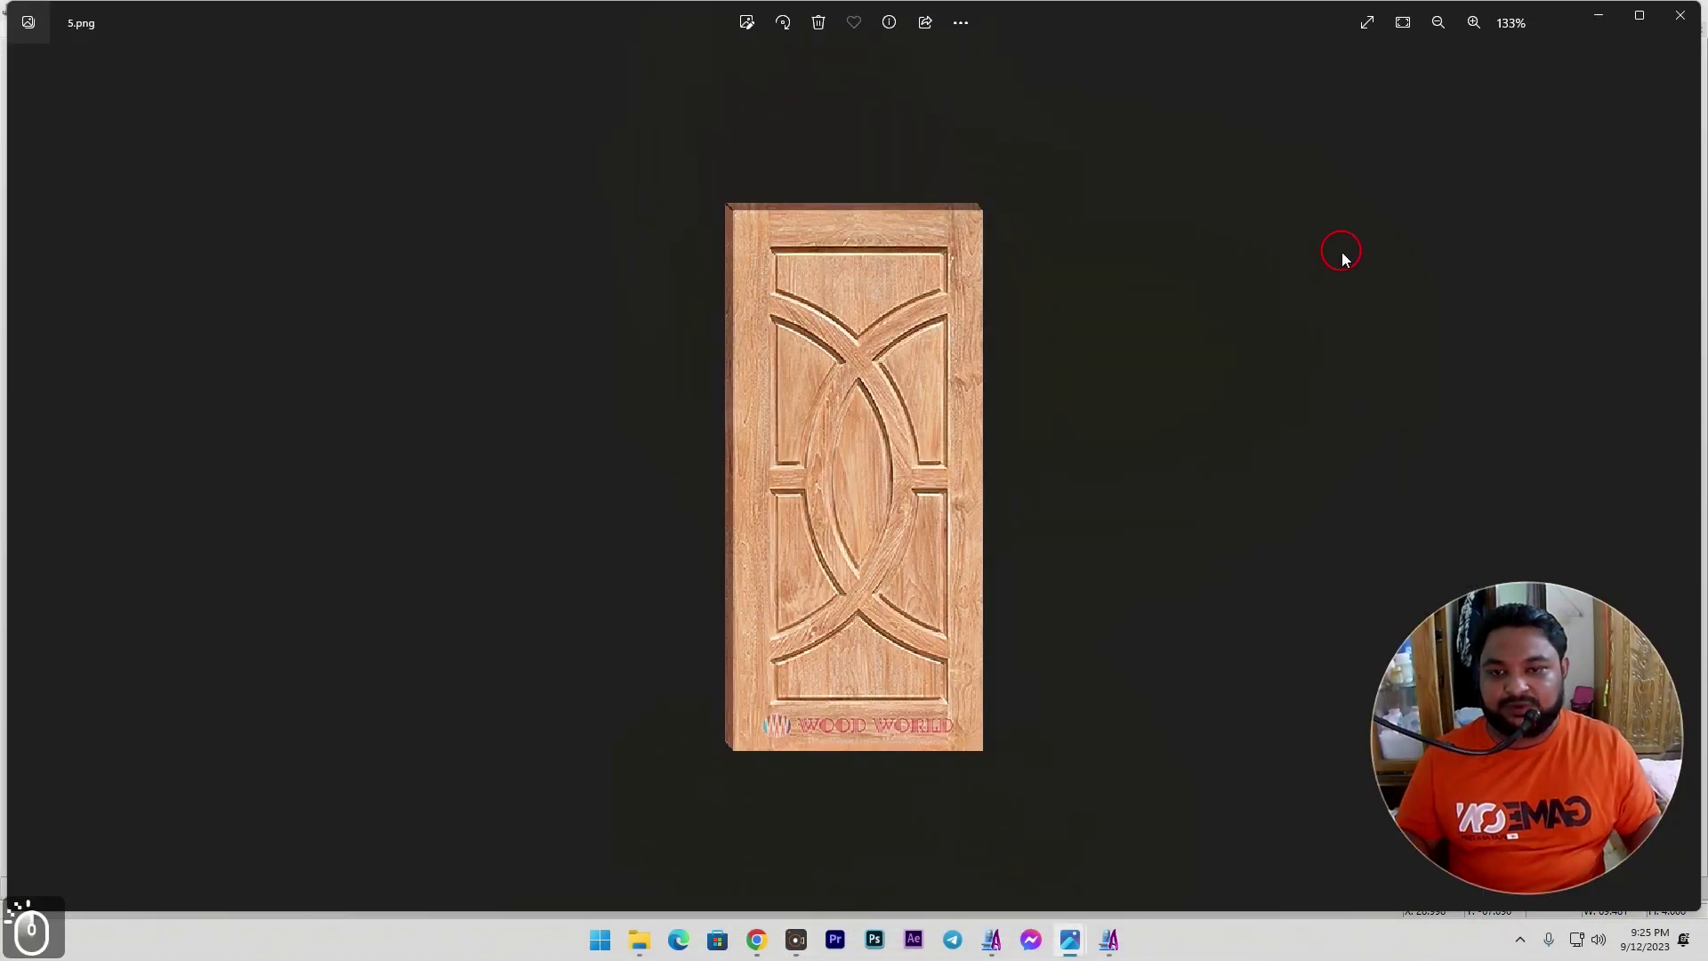
left_click(1673, 14)
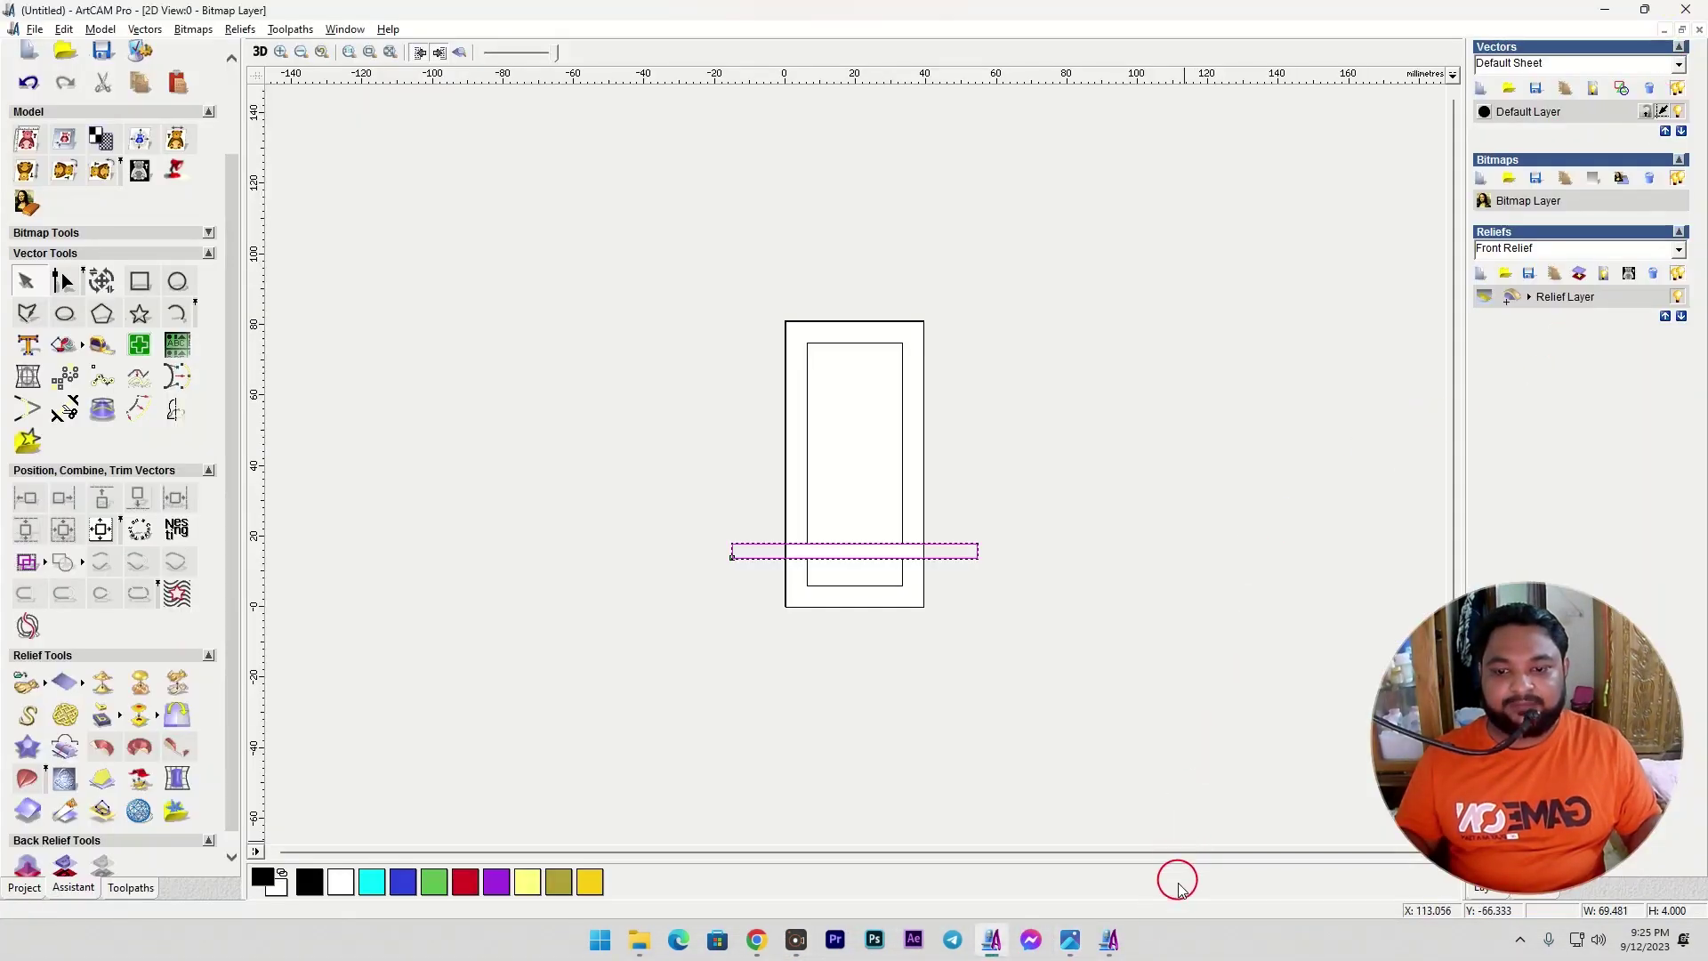
Switch to Photos to examine the panel layout in door picture 7.png, and return to the ArtCAM drawing.
left_click(1067, 943)
left_click(1680, 478)
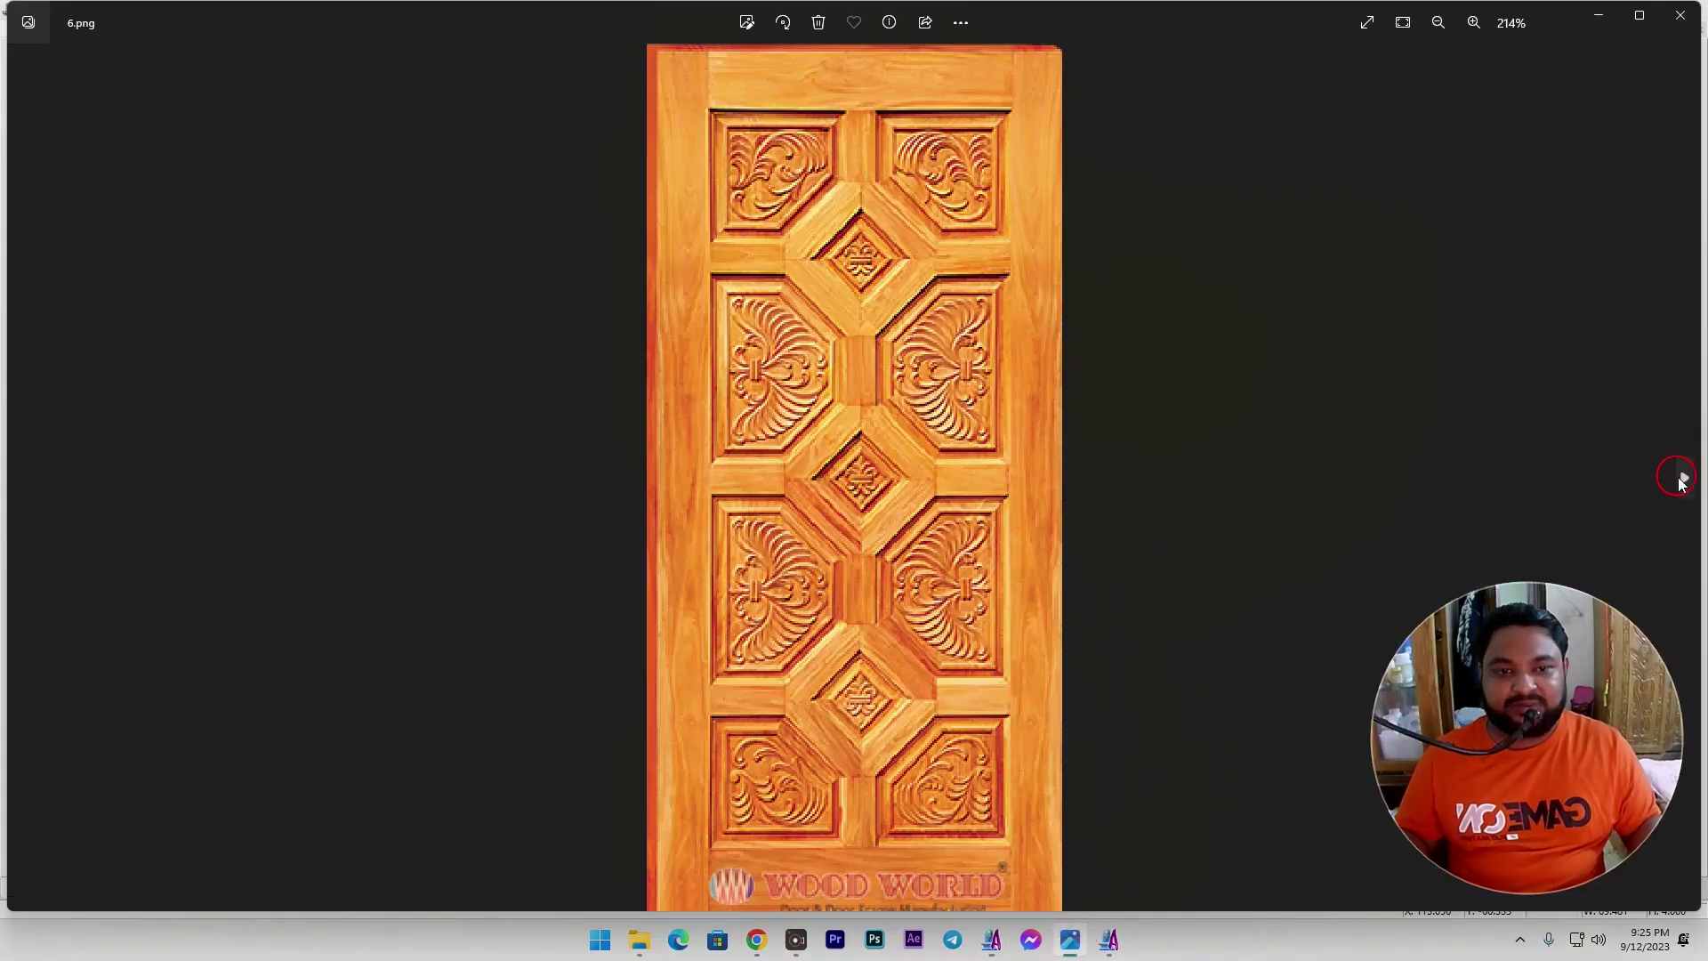
scroll(868, 512, "up", 5)
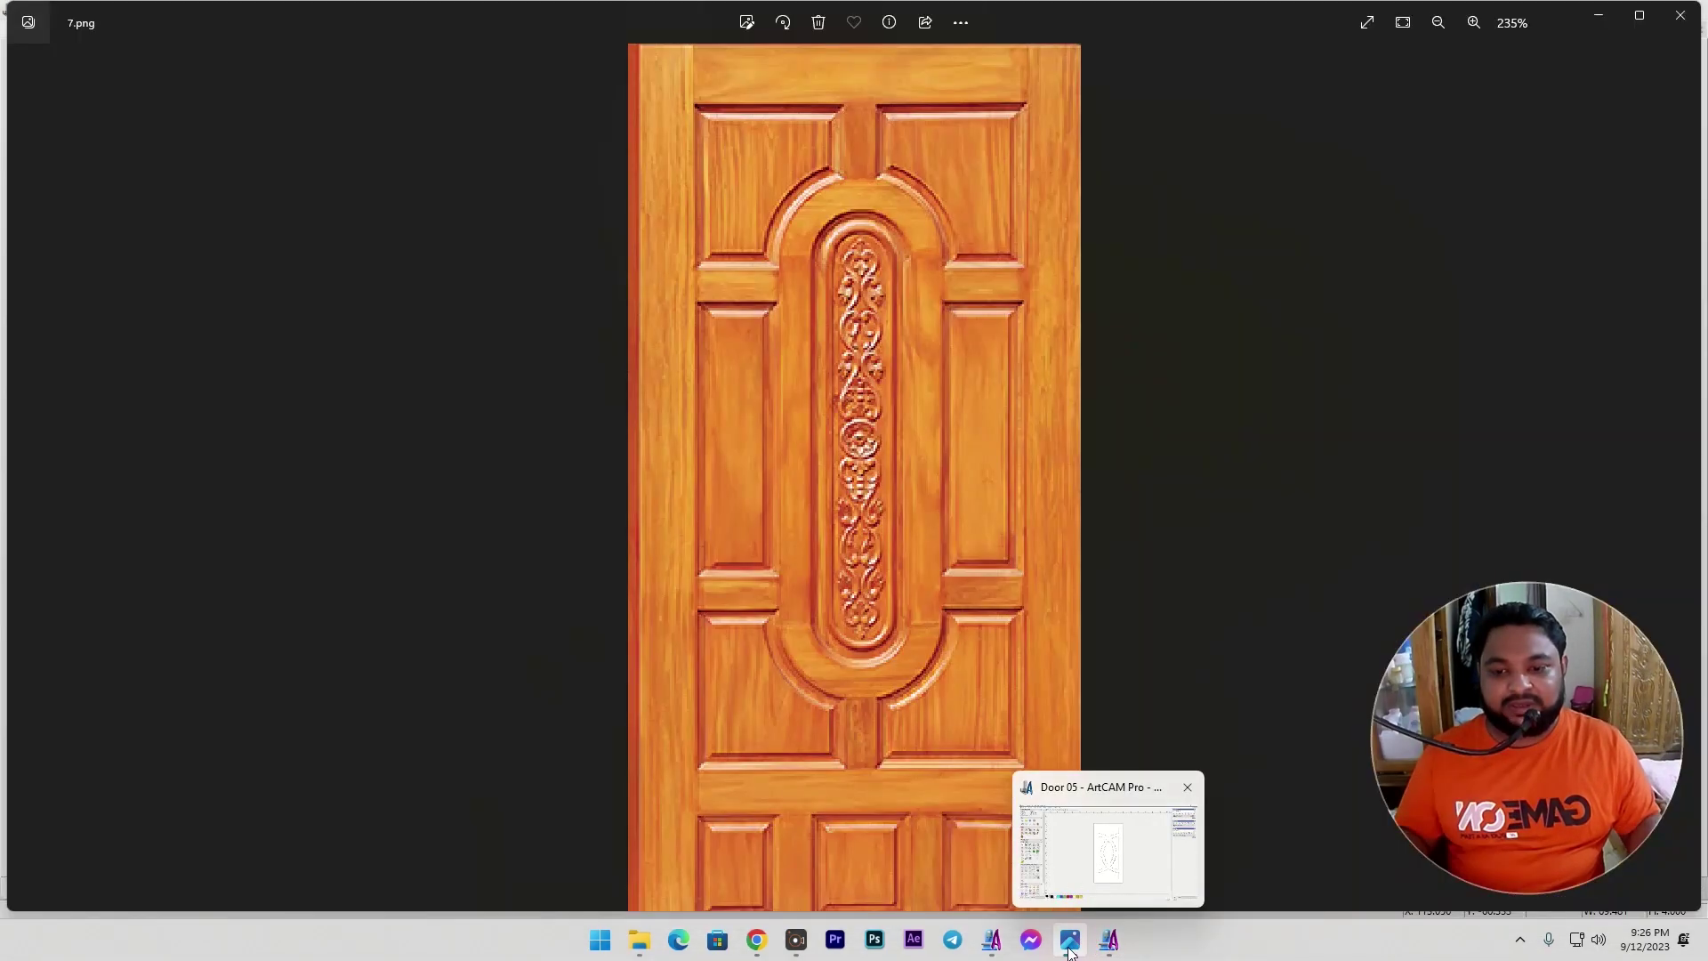
left_click(879, 941)
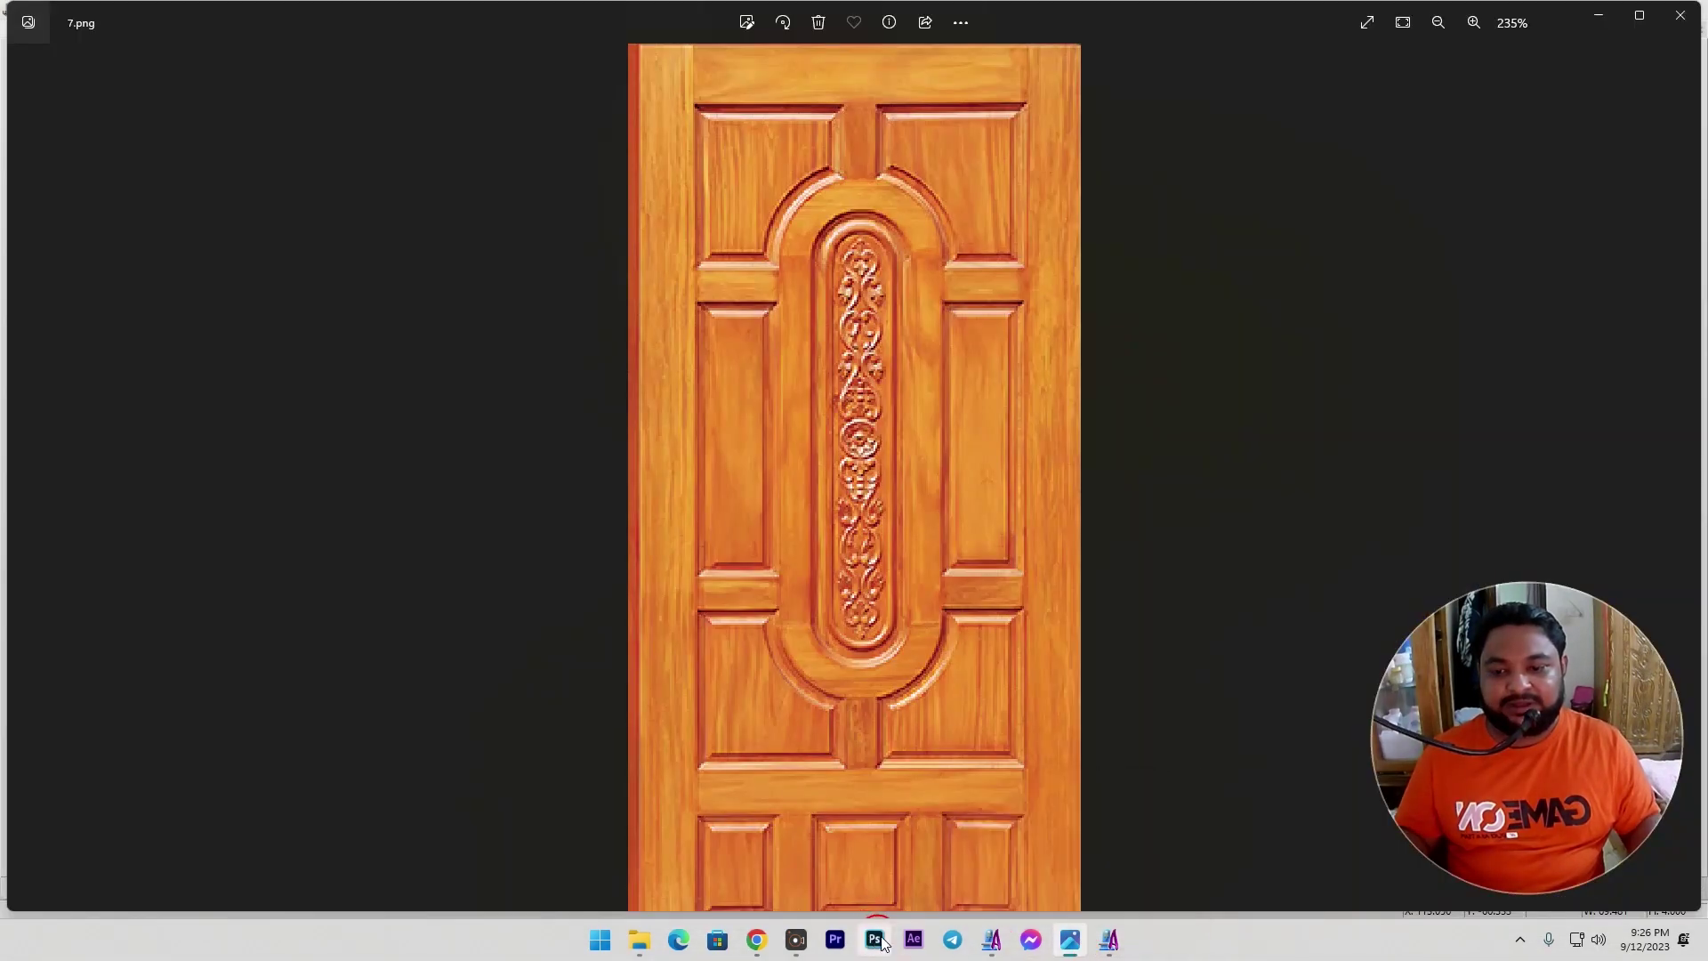
left_click(993, 944)
Offset the upper frame section inwards by 6 mm with sharp corners, keeping the original.
left_click(823, 343)
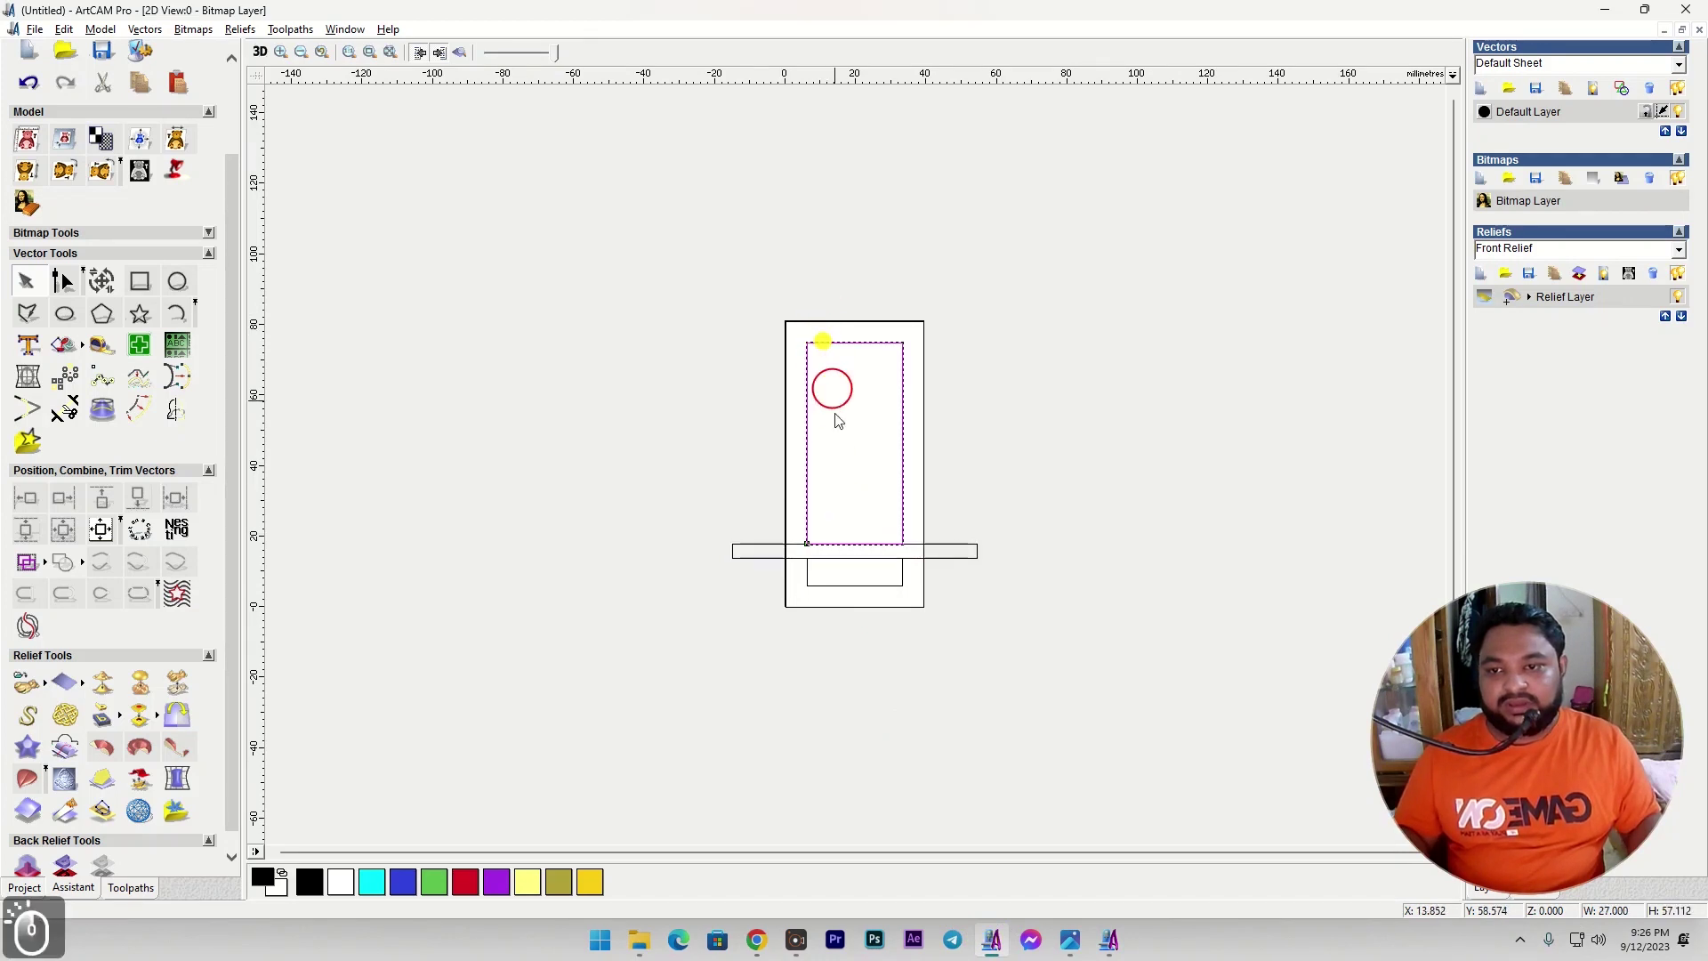
scroll(827, 367, "up", 2)
left_click(144, 413)
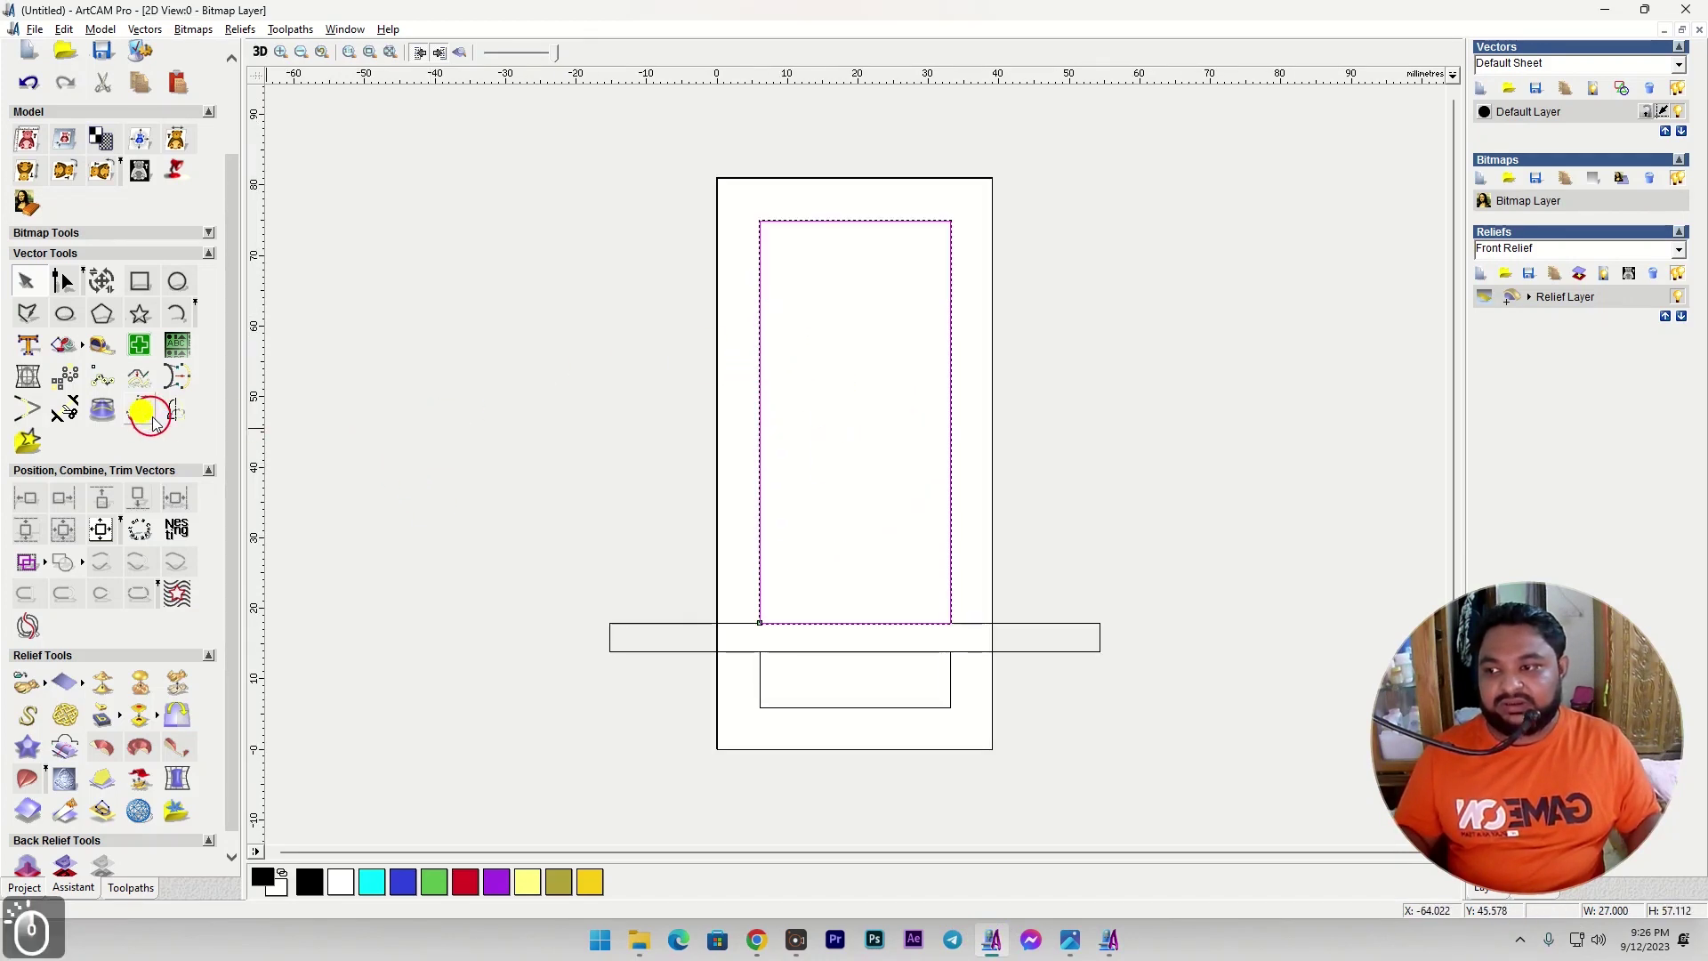
left_click(94, 438)
left_click(112, 515)
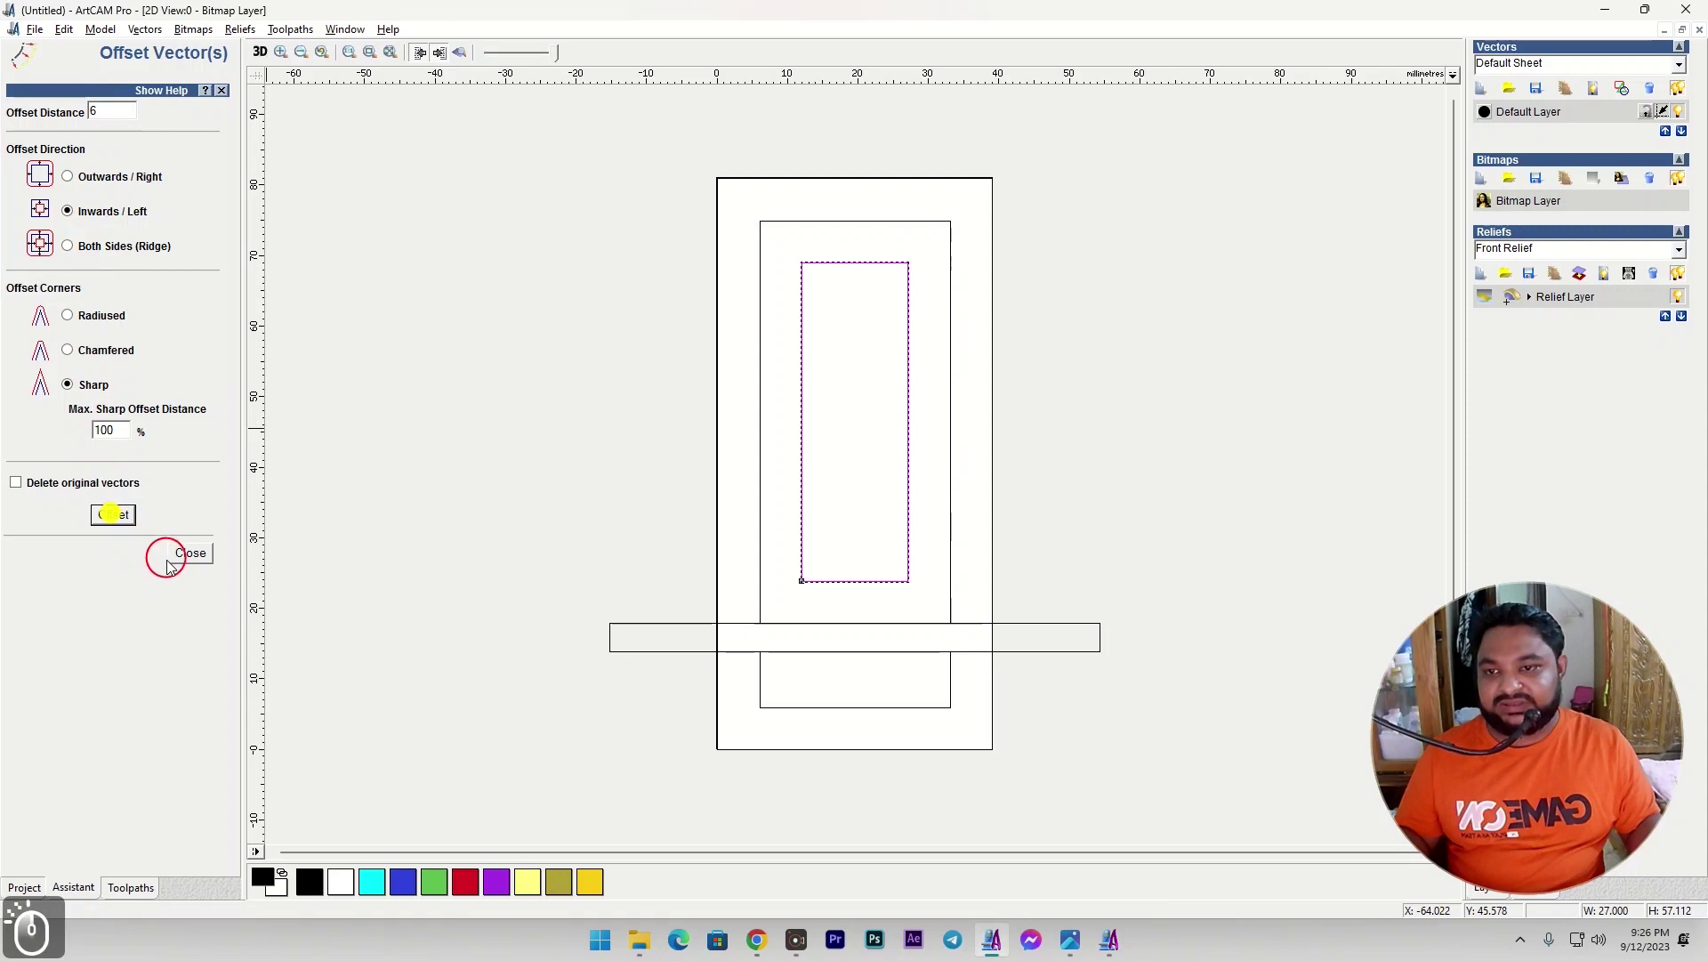
left_click(183, 555)
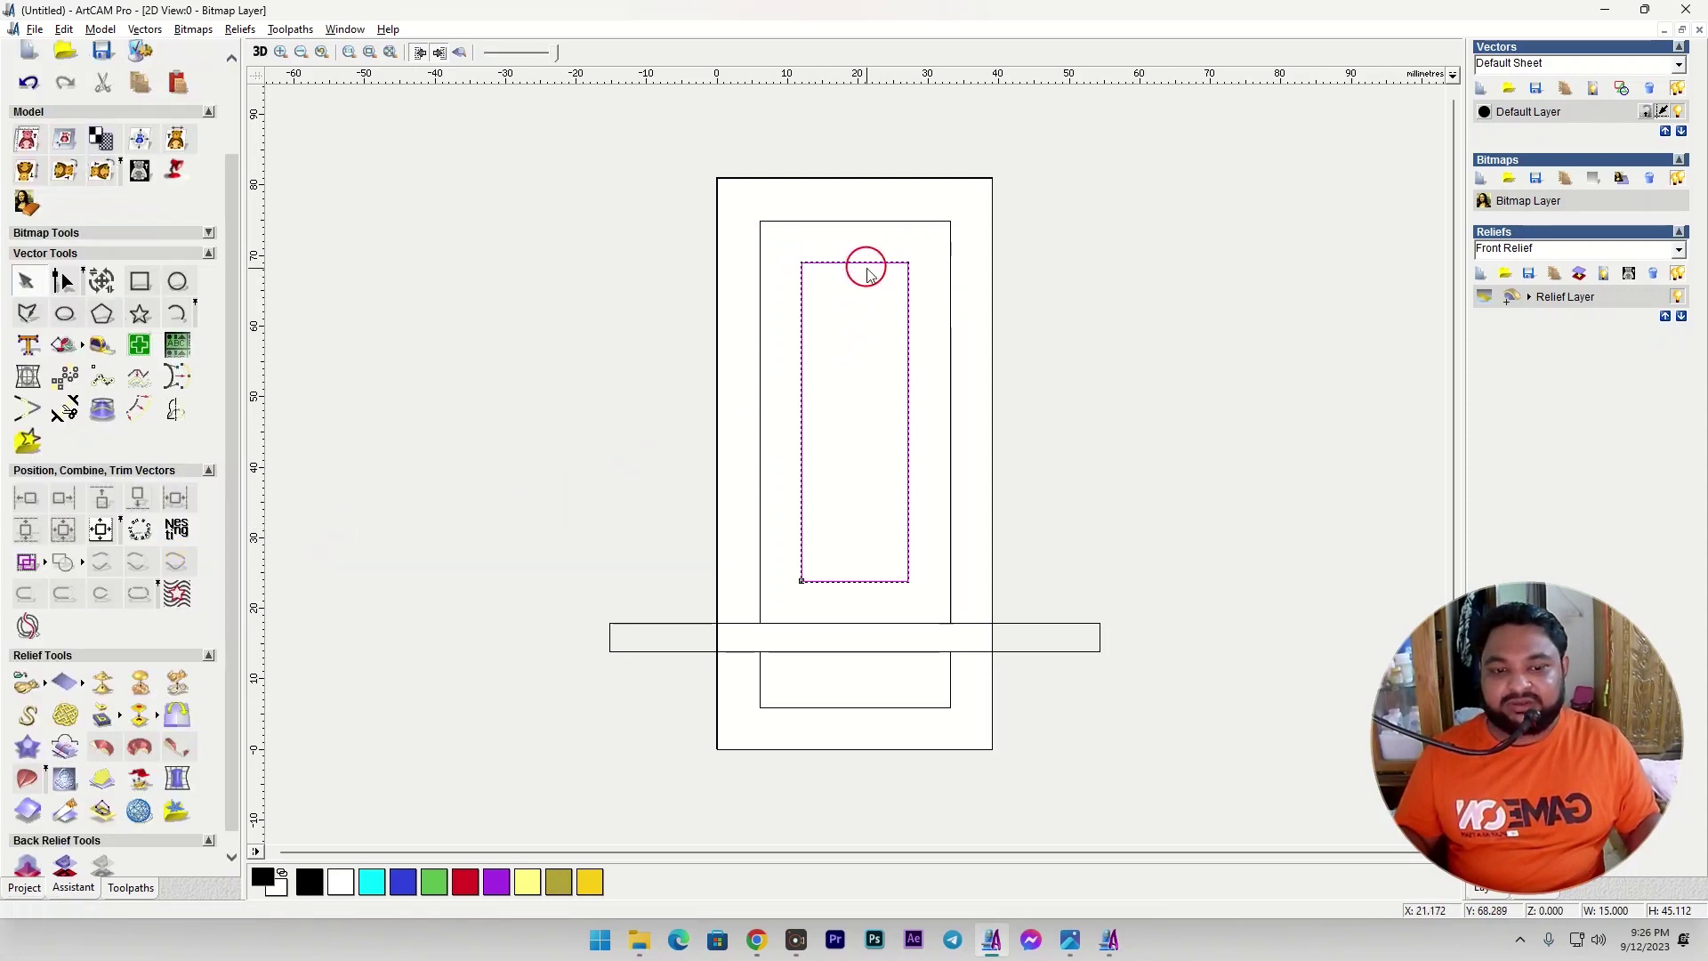
Create a circle 15 mm in diameter outside the door, beside its upper part.
left_click(177, 281)
left_click_drag(468, 316, 499, 316)
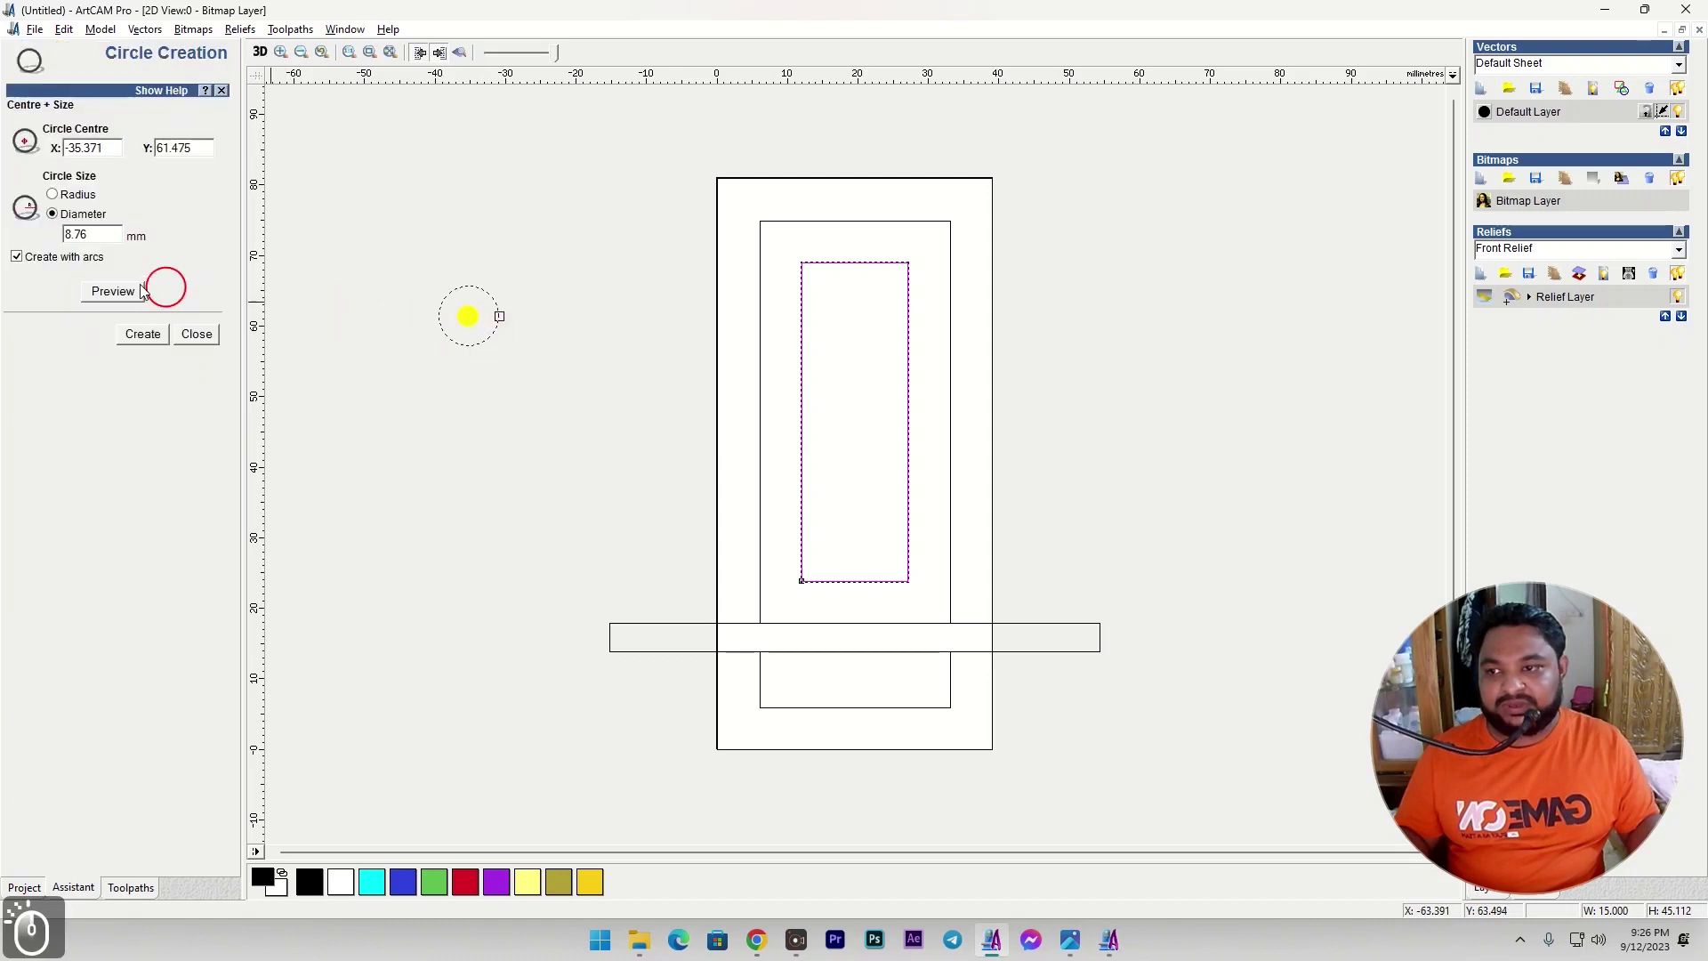
double_click(89, 237)
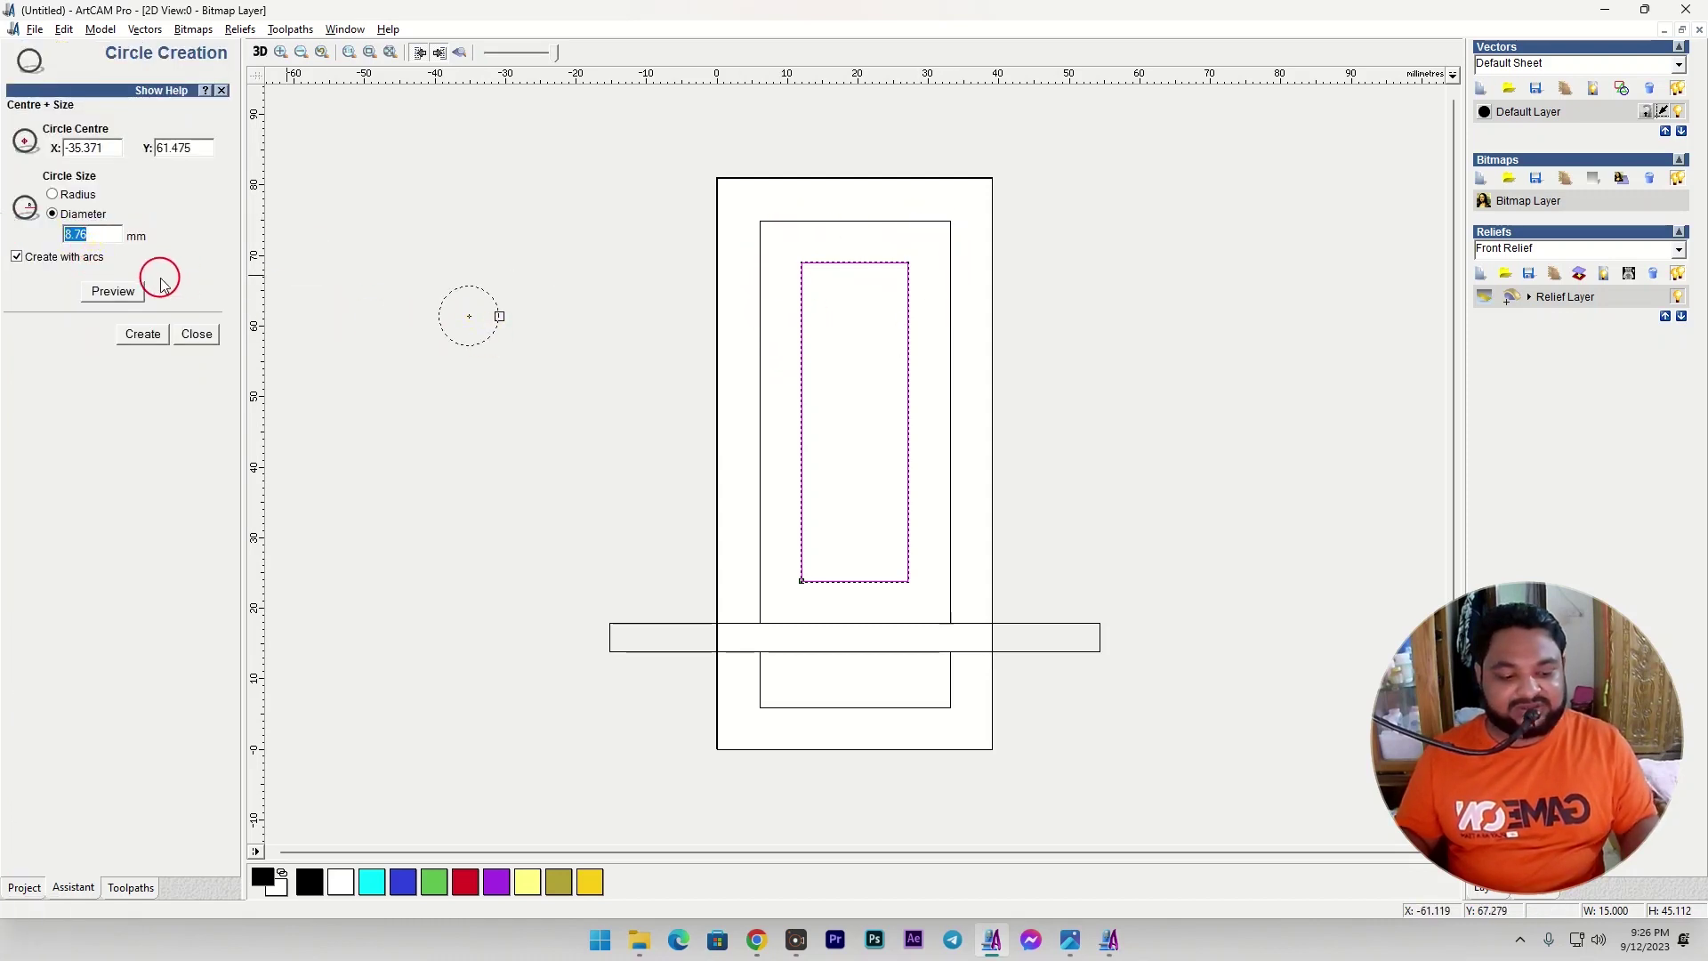
type("15")
left_click(142, 337)
left_click(196, 334)
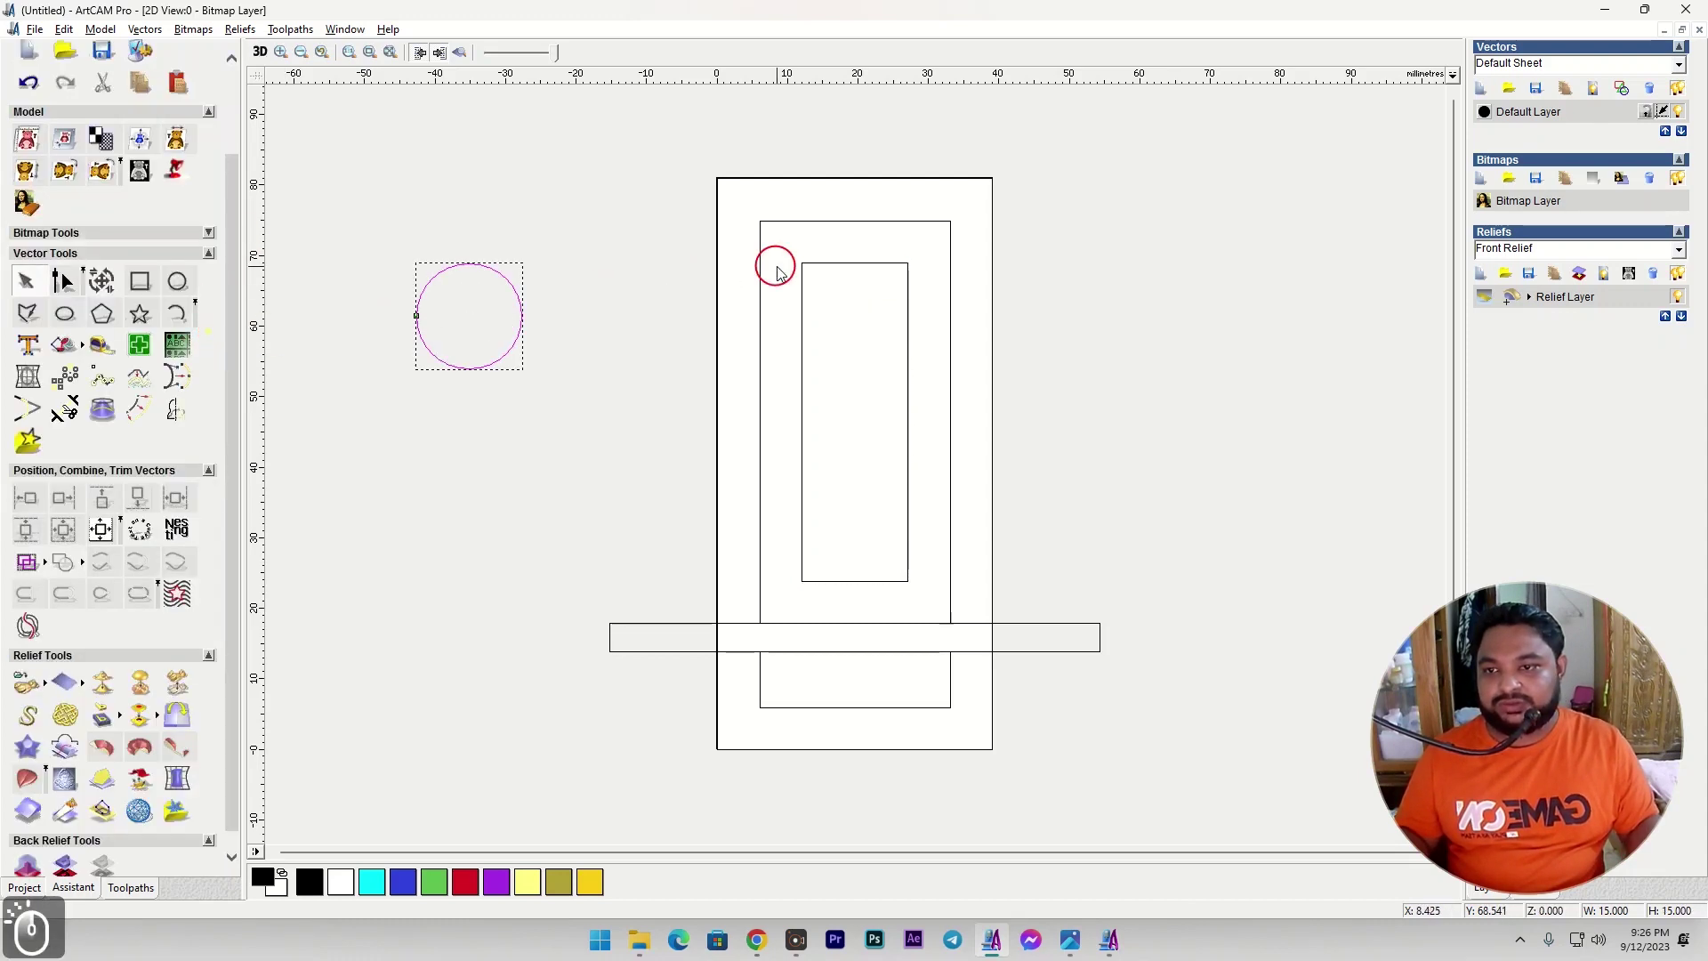
Align the circle with the new inner rectangle so it sits centred horizontally at the rectangle's upper end.
left_click(824, 263, "shift")
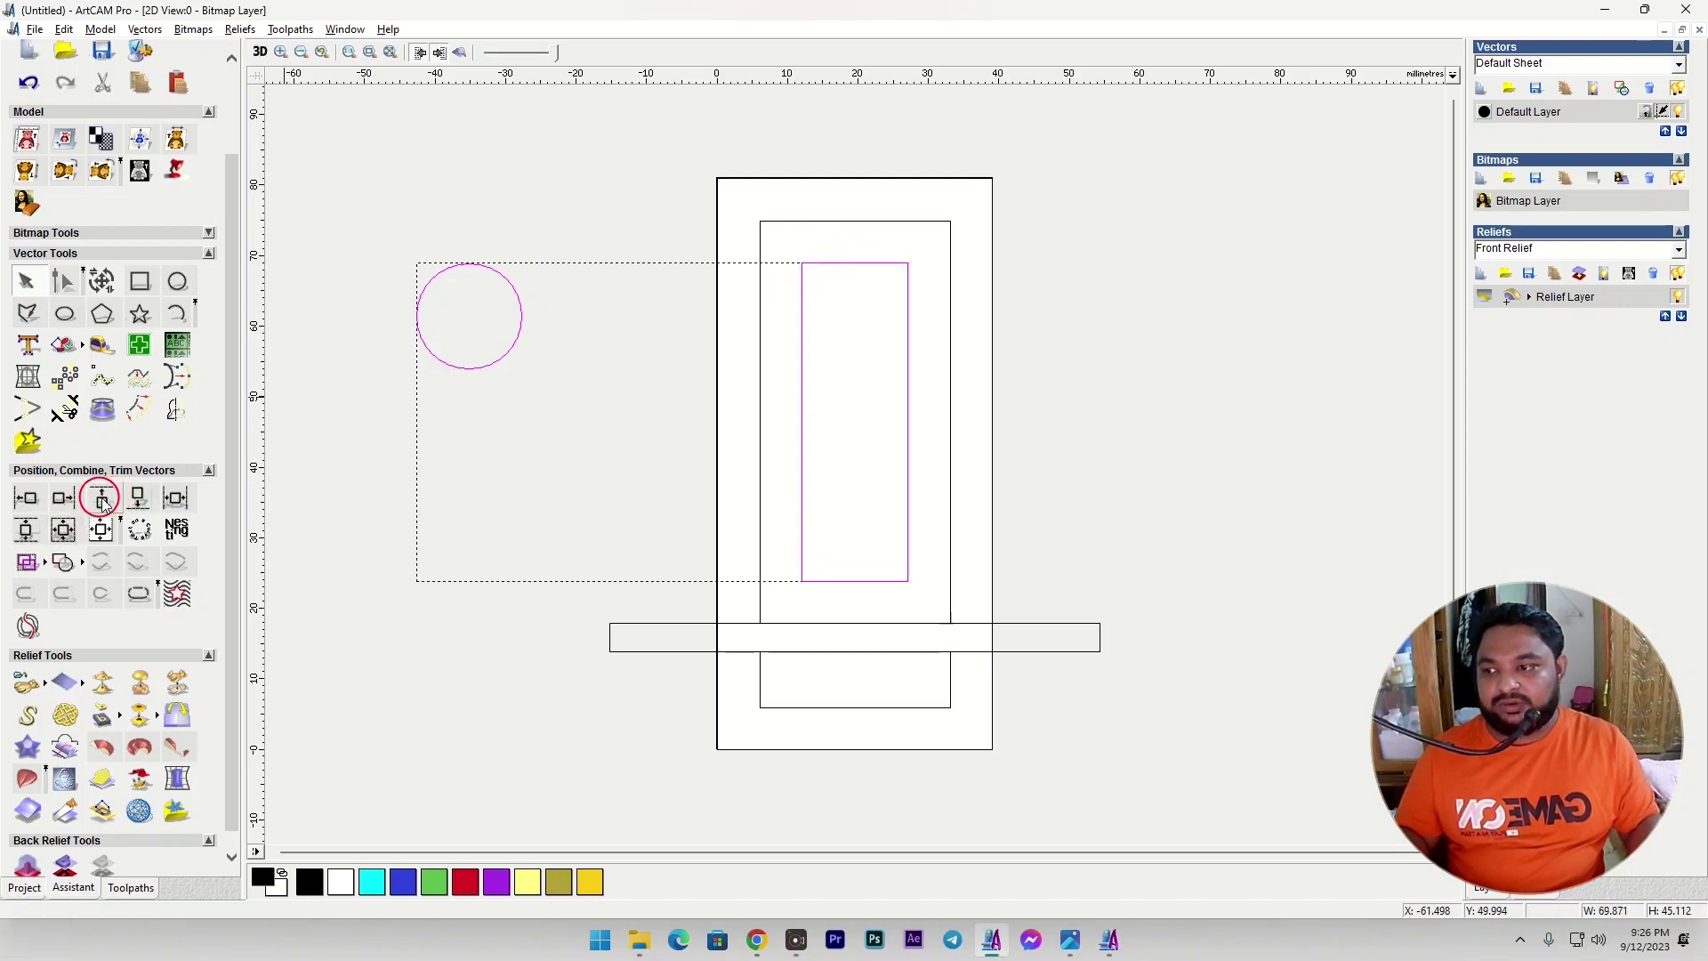
left_click(173, 504)
left_click(502, 461)
Draw a horizontal line about 22.8 mm long across the circle and centre it on the circle.
left_click(28, 314)
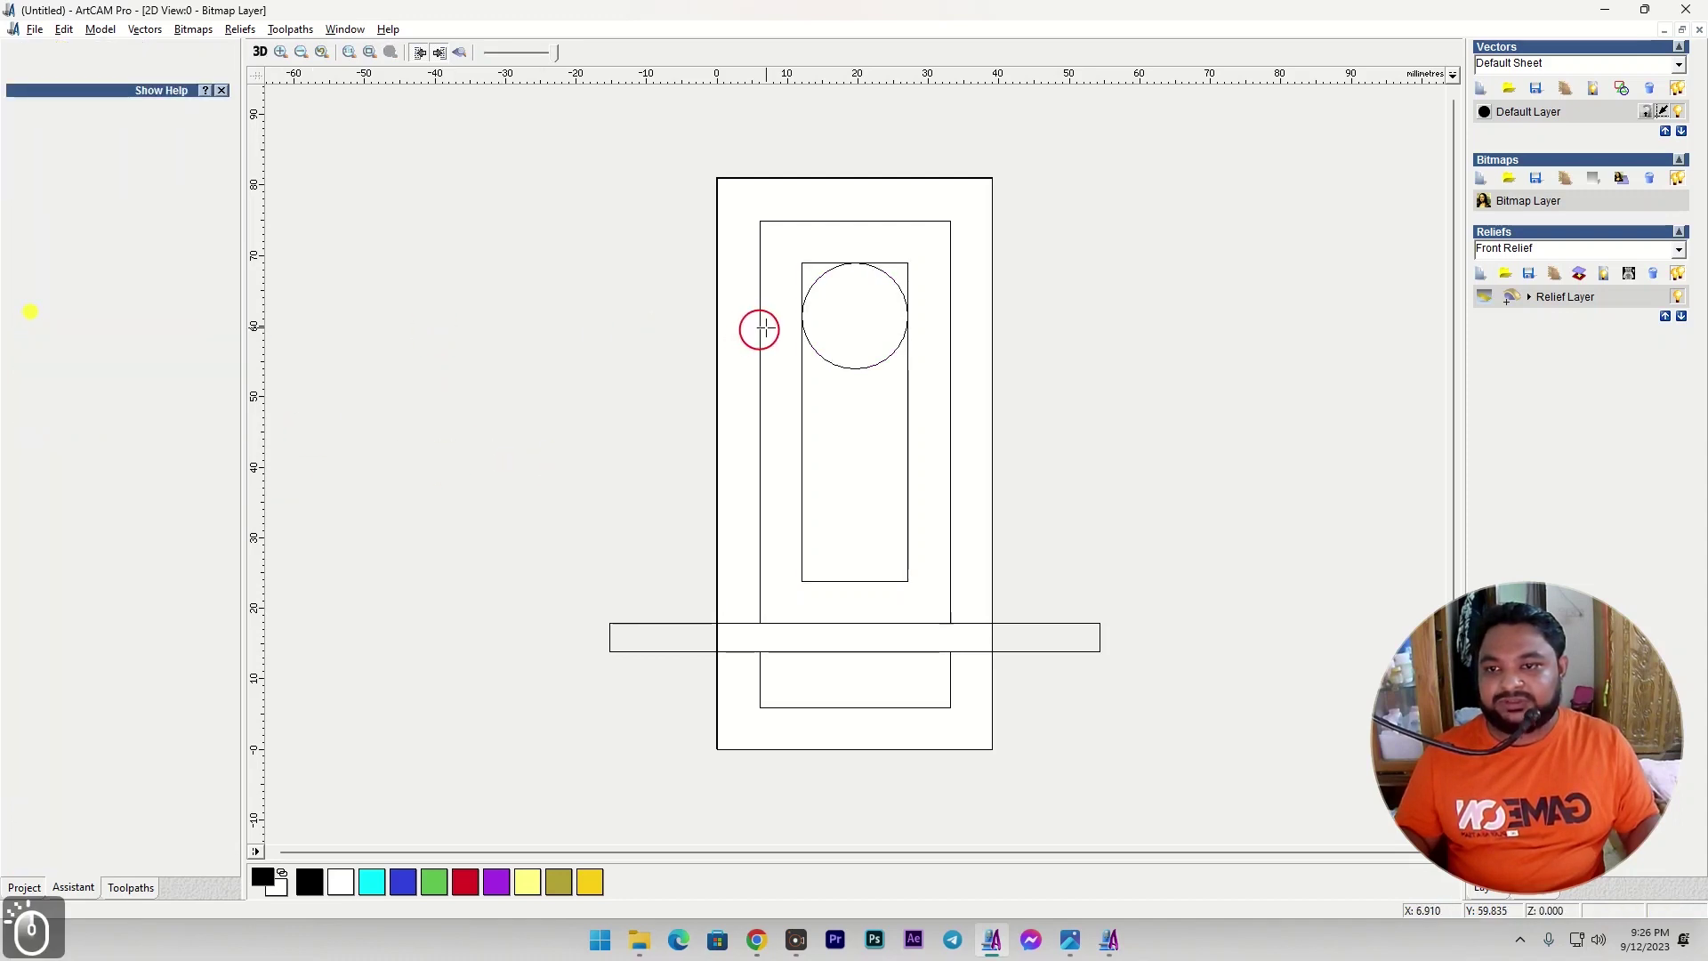
left_click(779, 316)
left_click(941, 314)
right_click(940, 314)
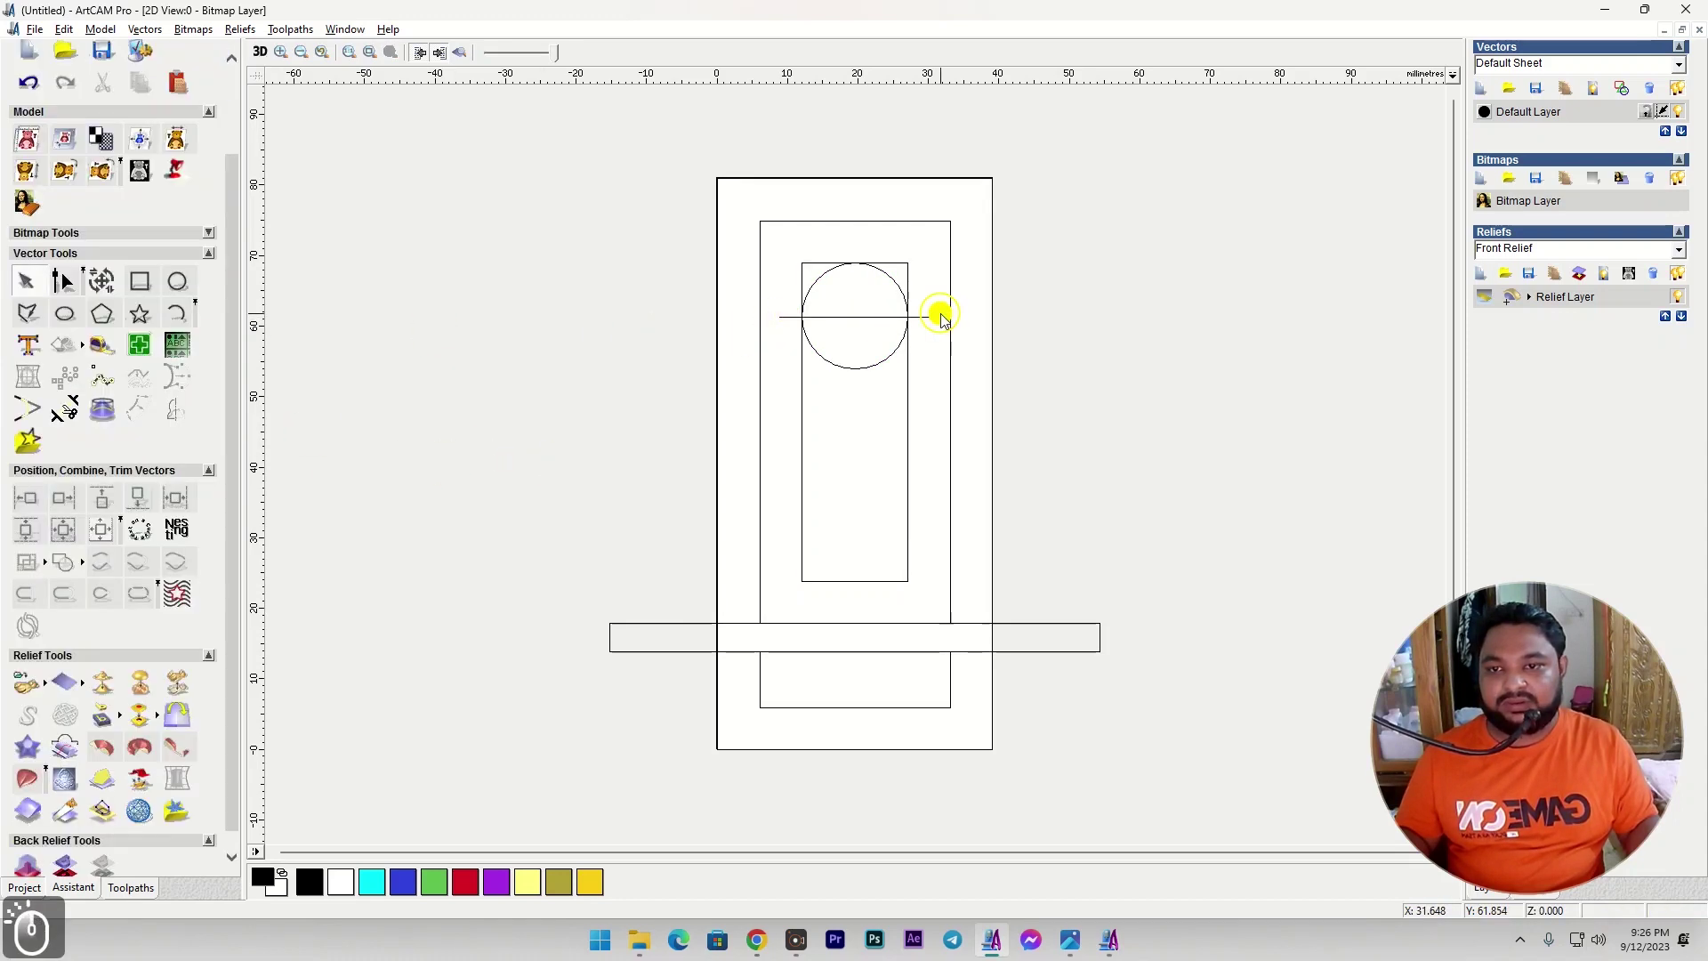
left_click(930, 317)
left_click(897, 289, "shift")
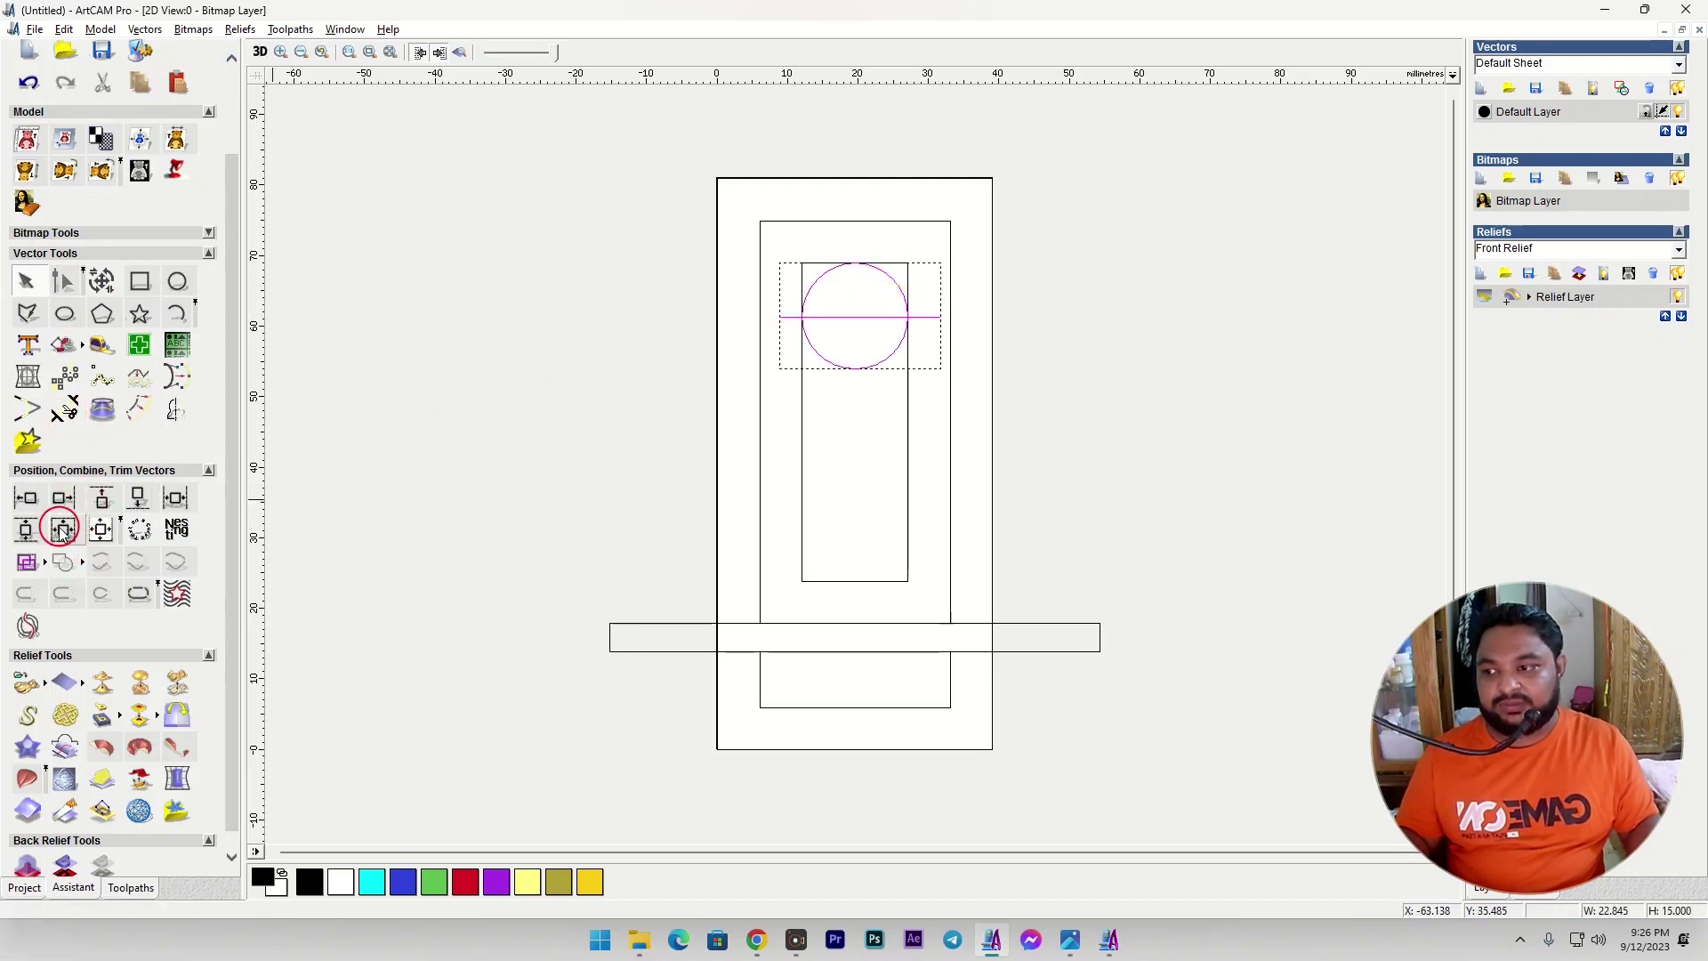
left_click(499, 477)
Trim the inner rectangle's two upper corners and the circle's lower half to leave a rounded upper end.
left_click(80, 410)
left_click(817, 263)
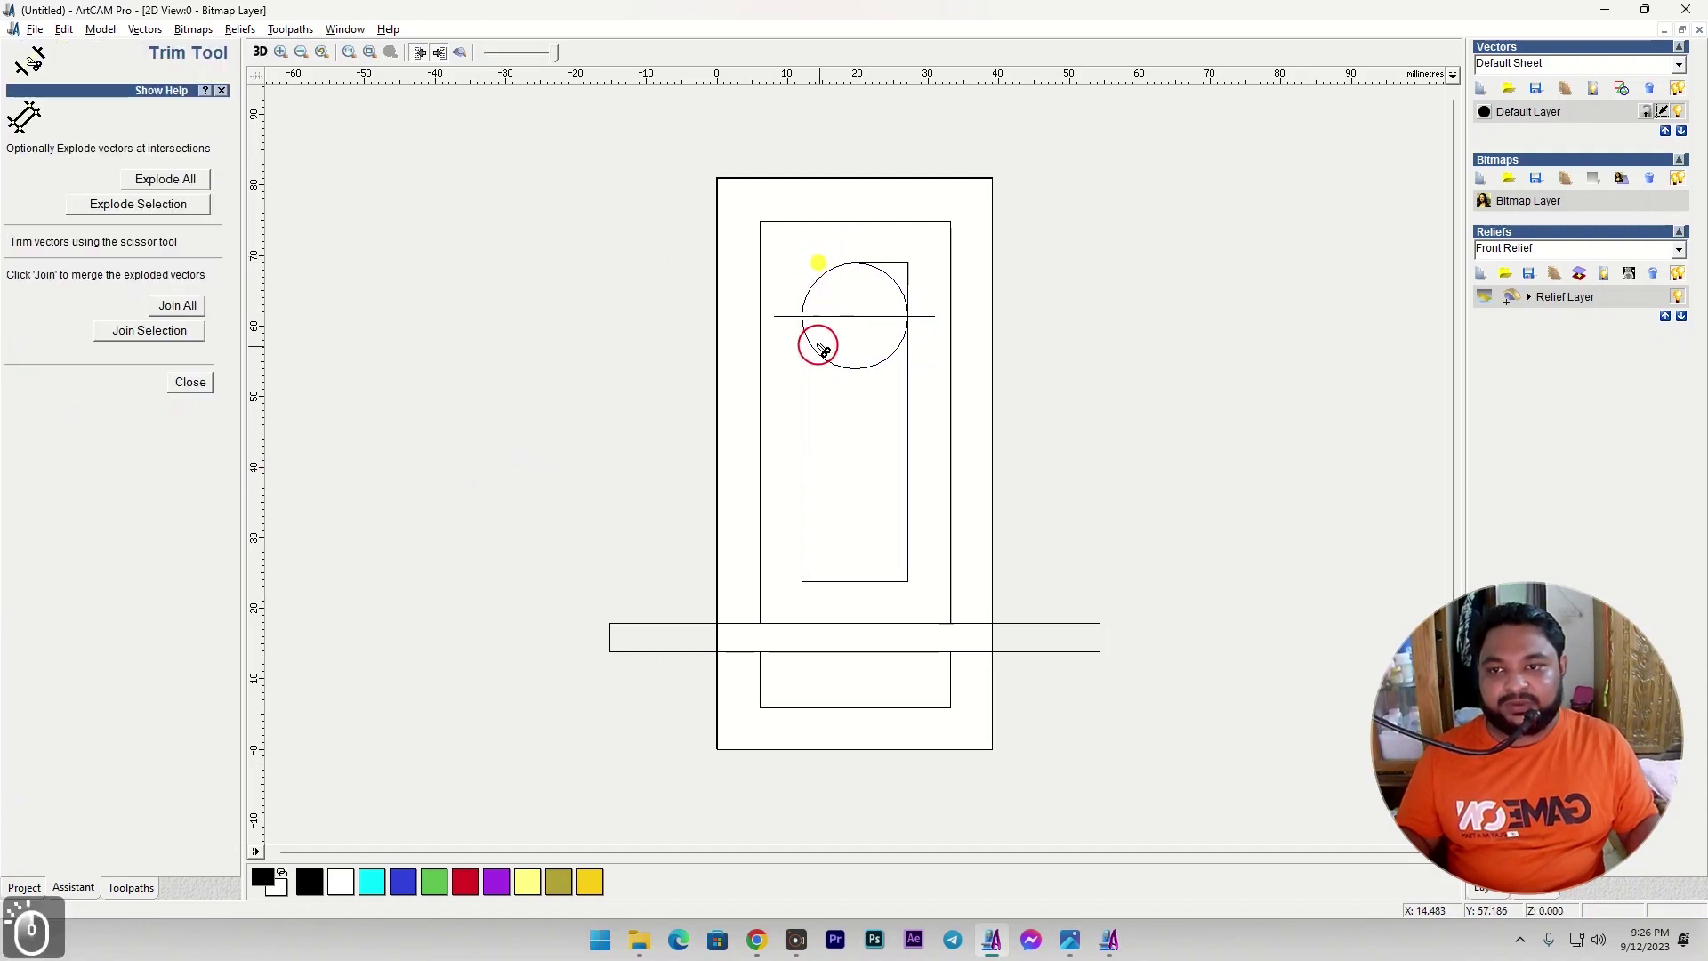
left_click(827, 359)
left_click(907, 278)
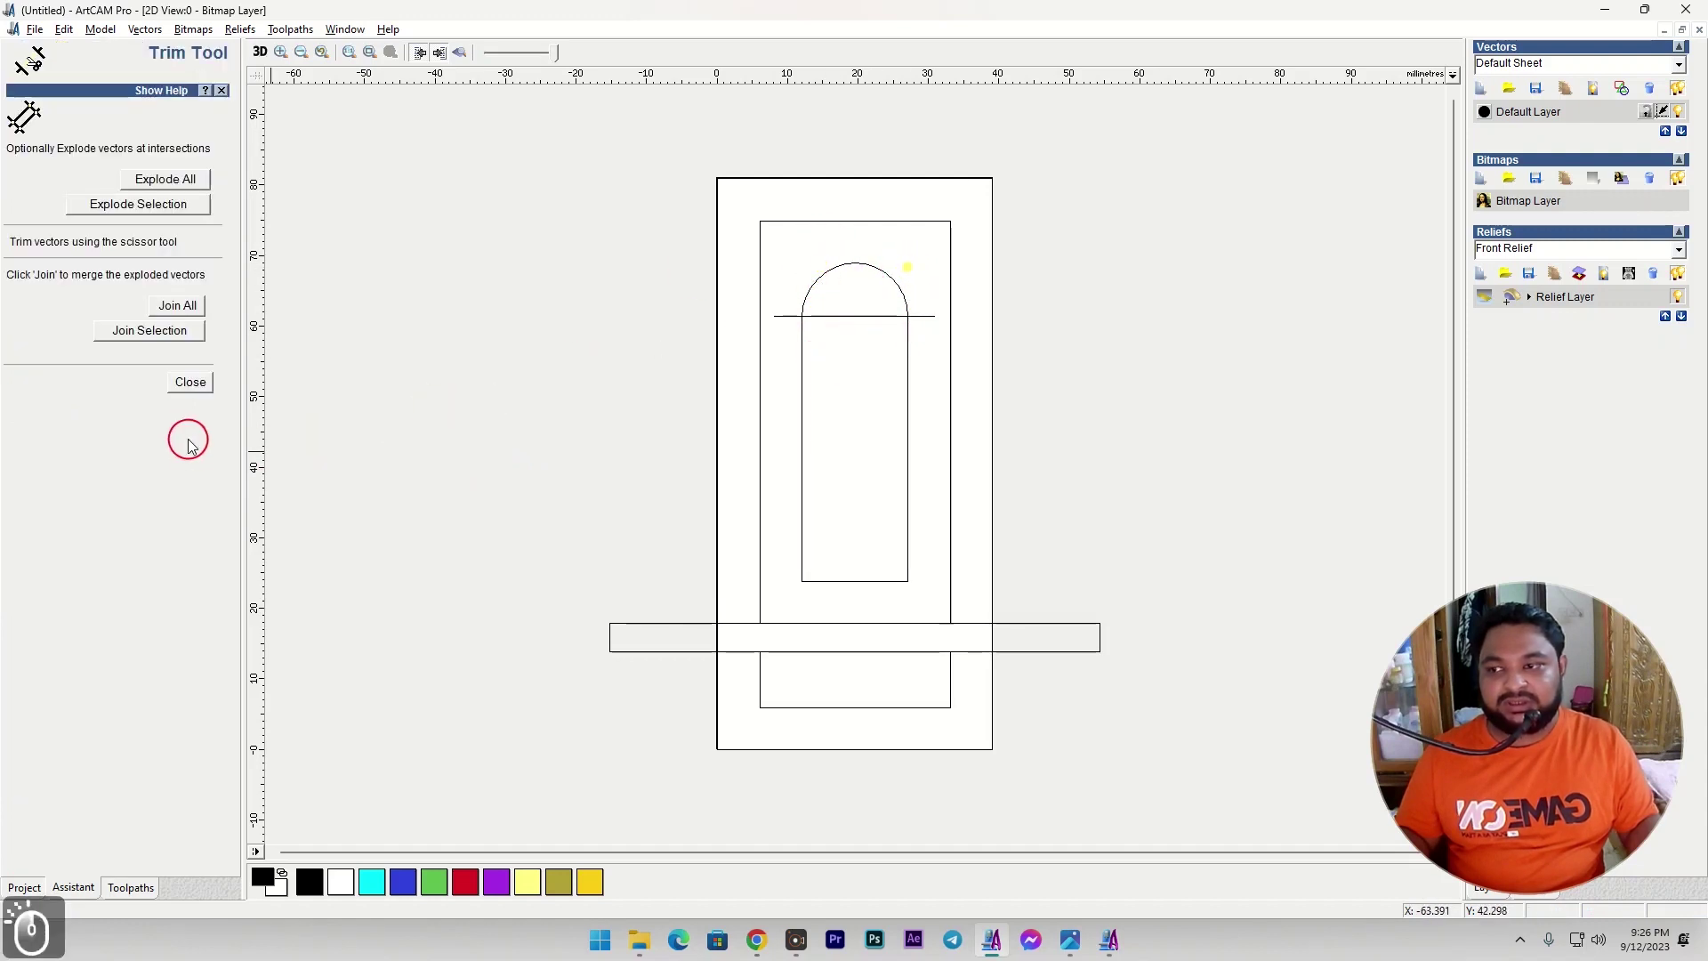
left_click(189, 385)
Mirror a copy of the upper arc vertically about its lower edge.
left_click(816, 279)
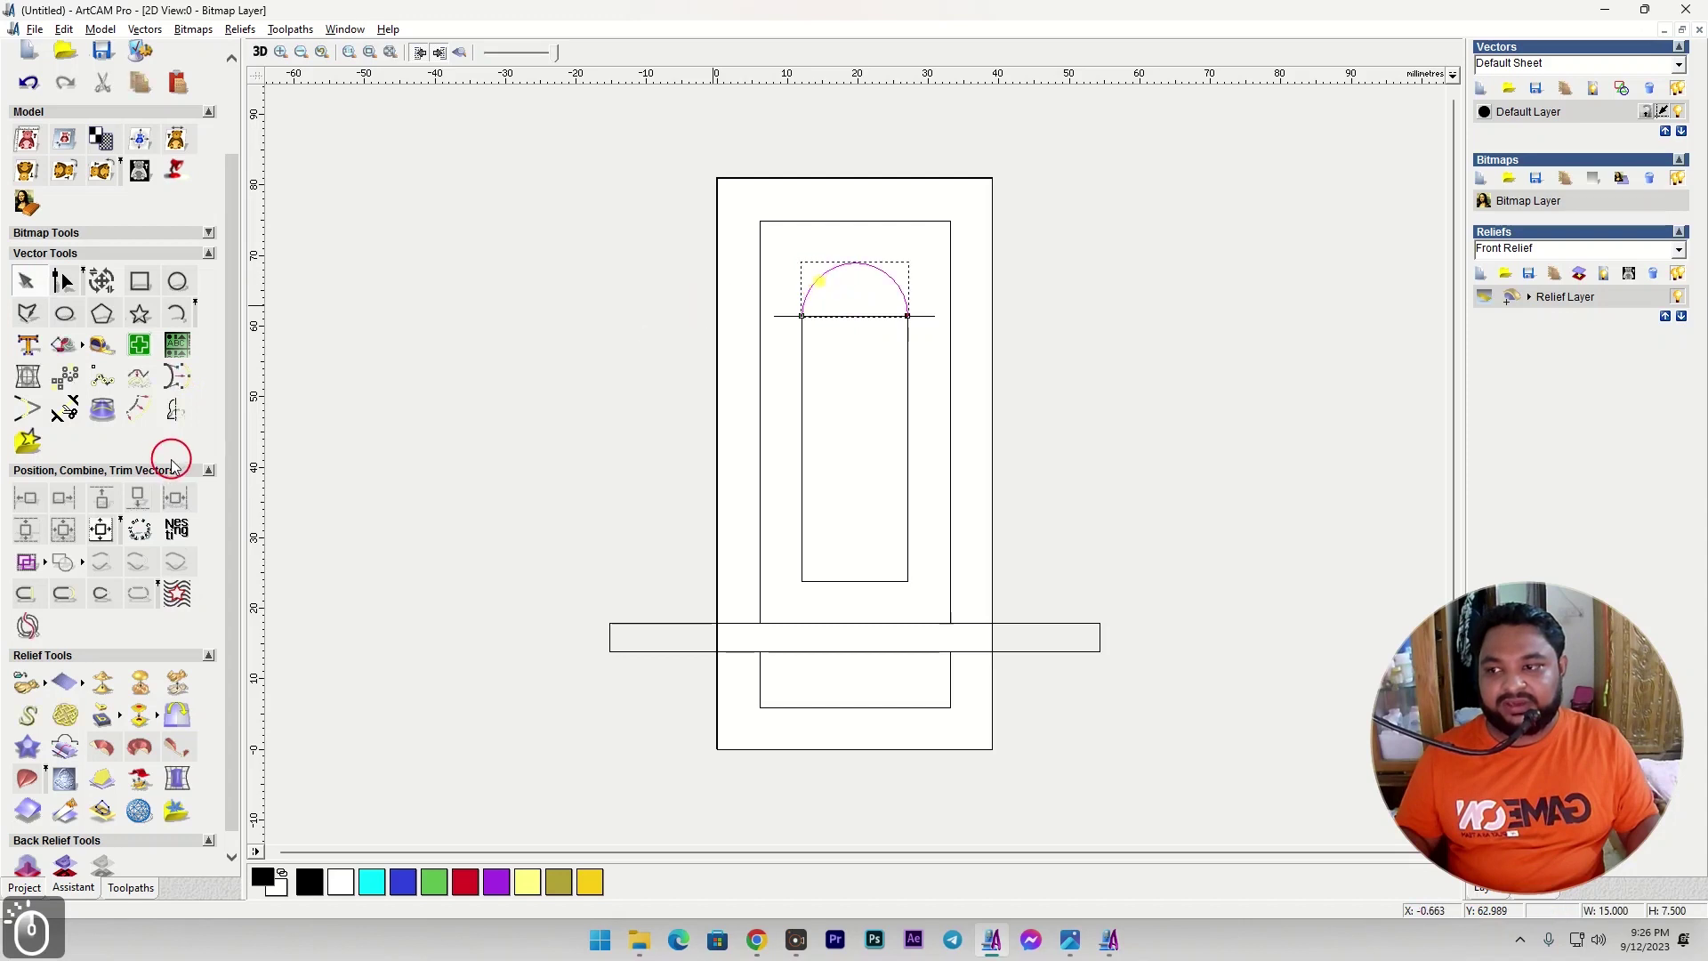
left_click(190, 426)
left_click(66, 252)
left_click(865, 407)
left_click(856, 368)
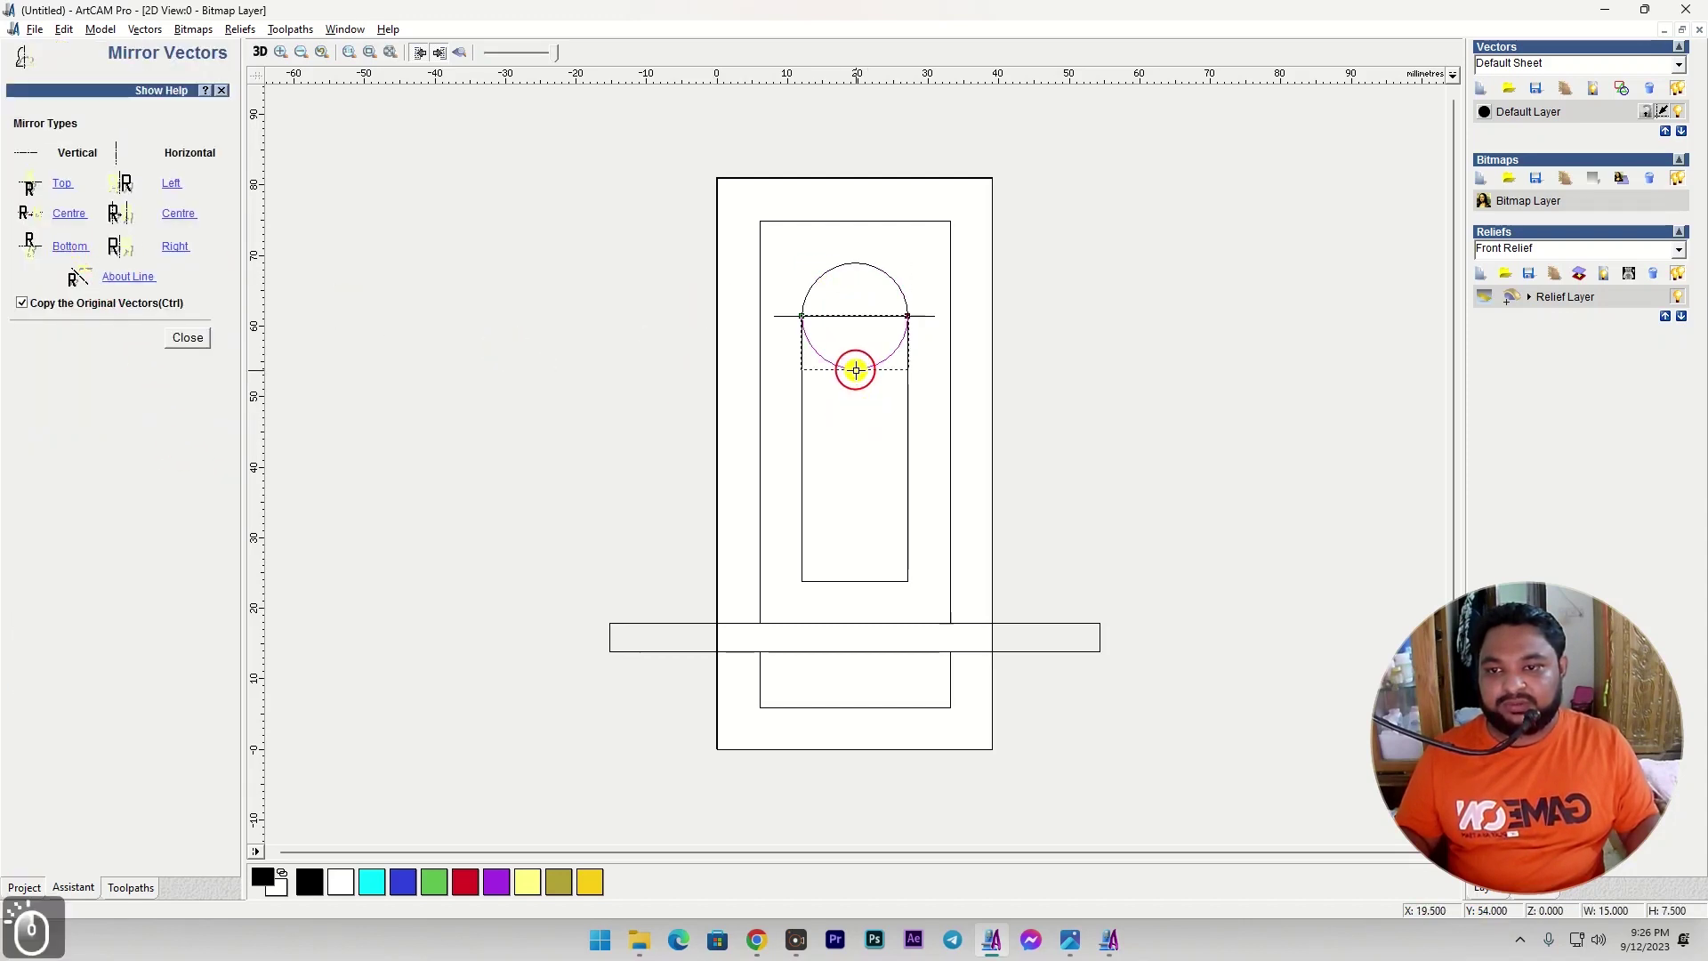
Align the mirrored arc with the lower edge of the inner rectangle.
left_click(801, 392, "shift")
left_click(188, 338)
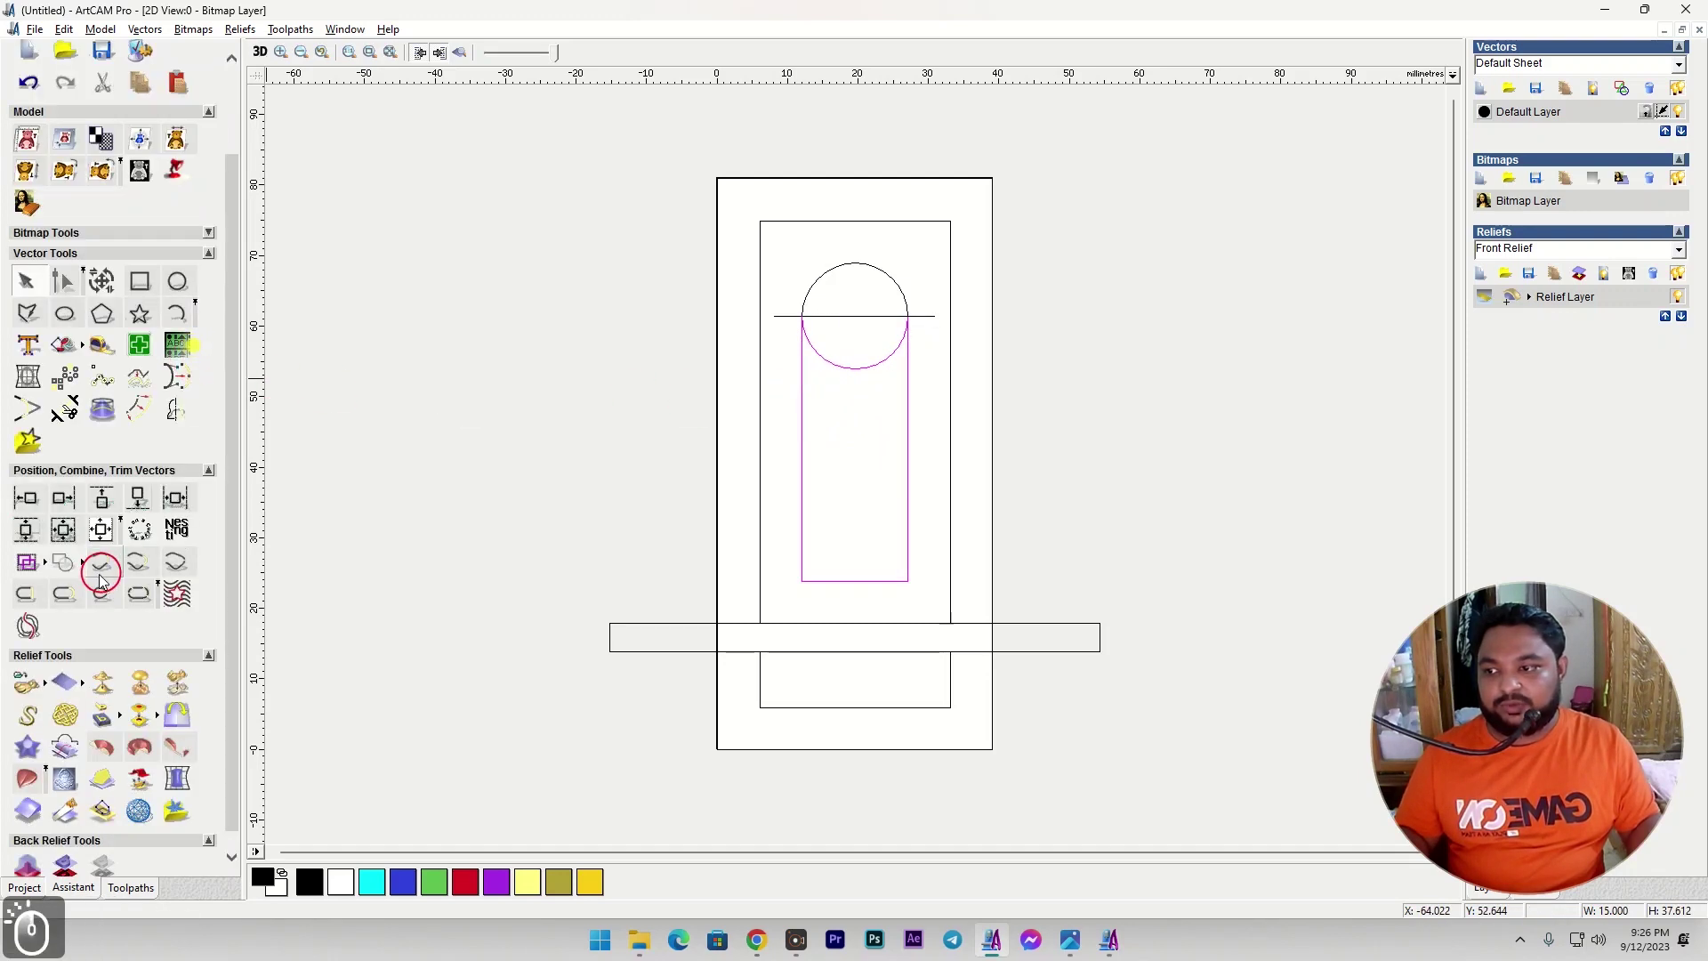
left_click(143, 502)
left_click(376, 534)
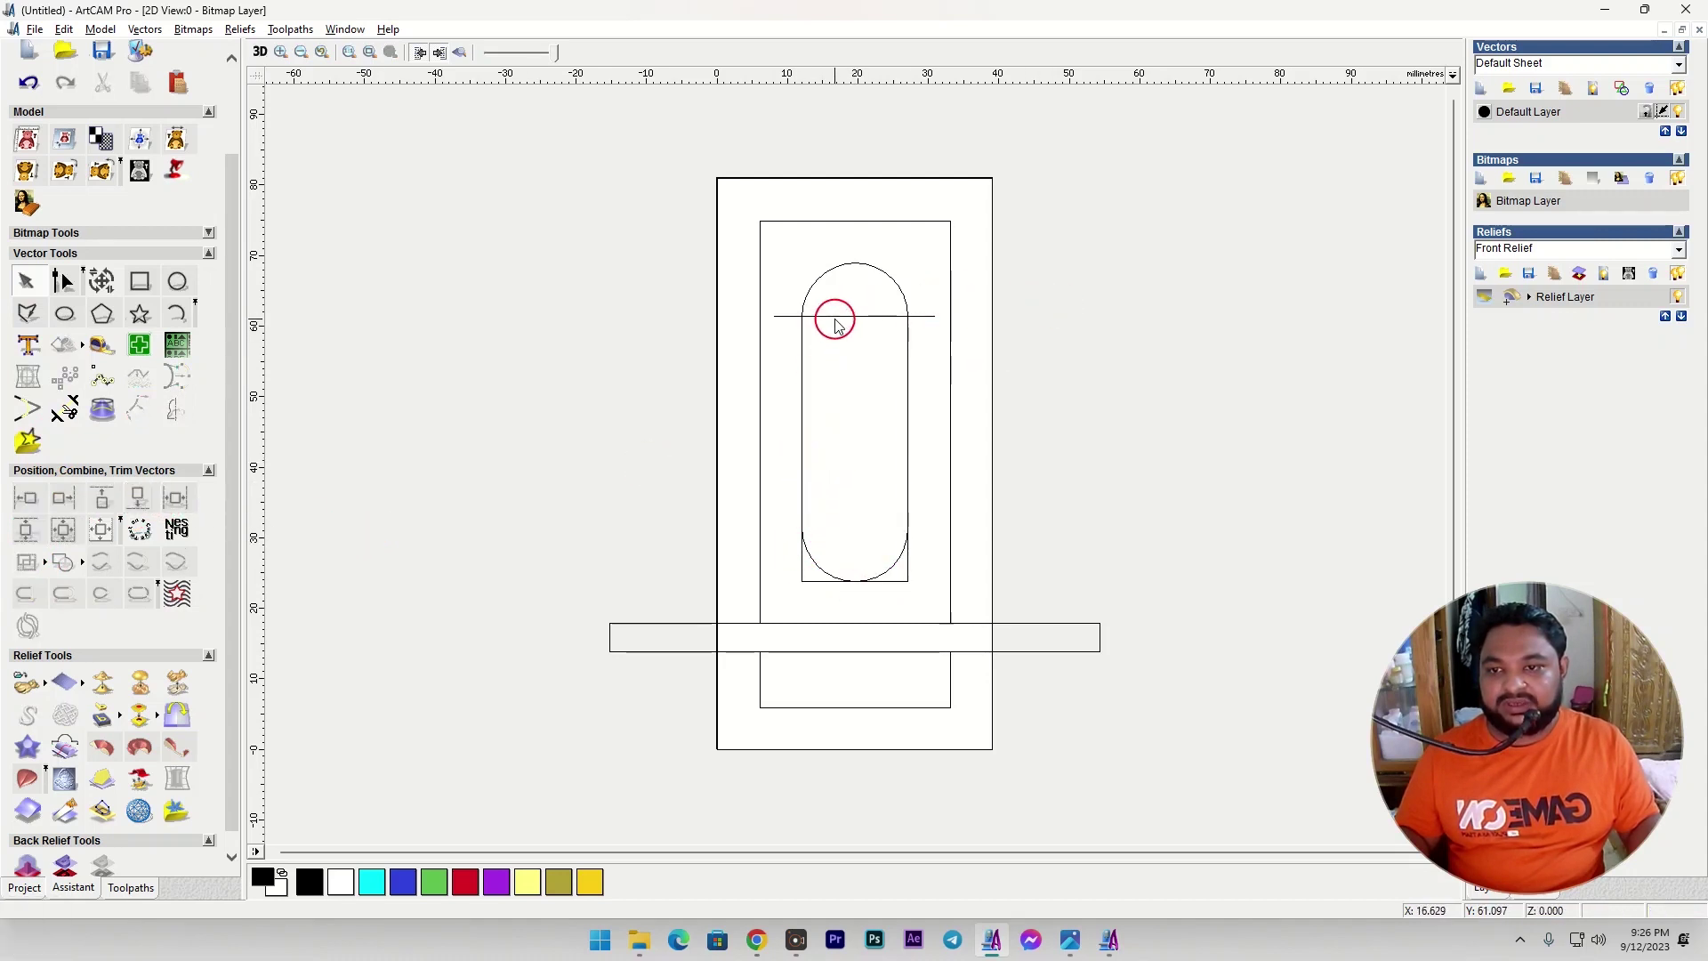
Copy the horizontal line downwards and align it with the upper ends of the lower arc.
left_click_drag(837, 315, 835, 372, "ctrl")
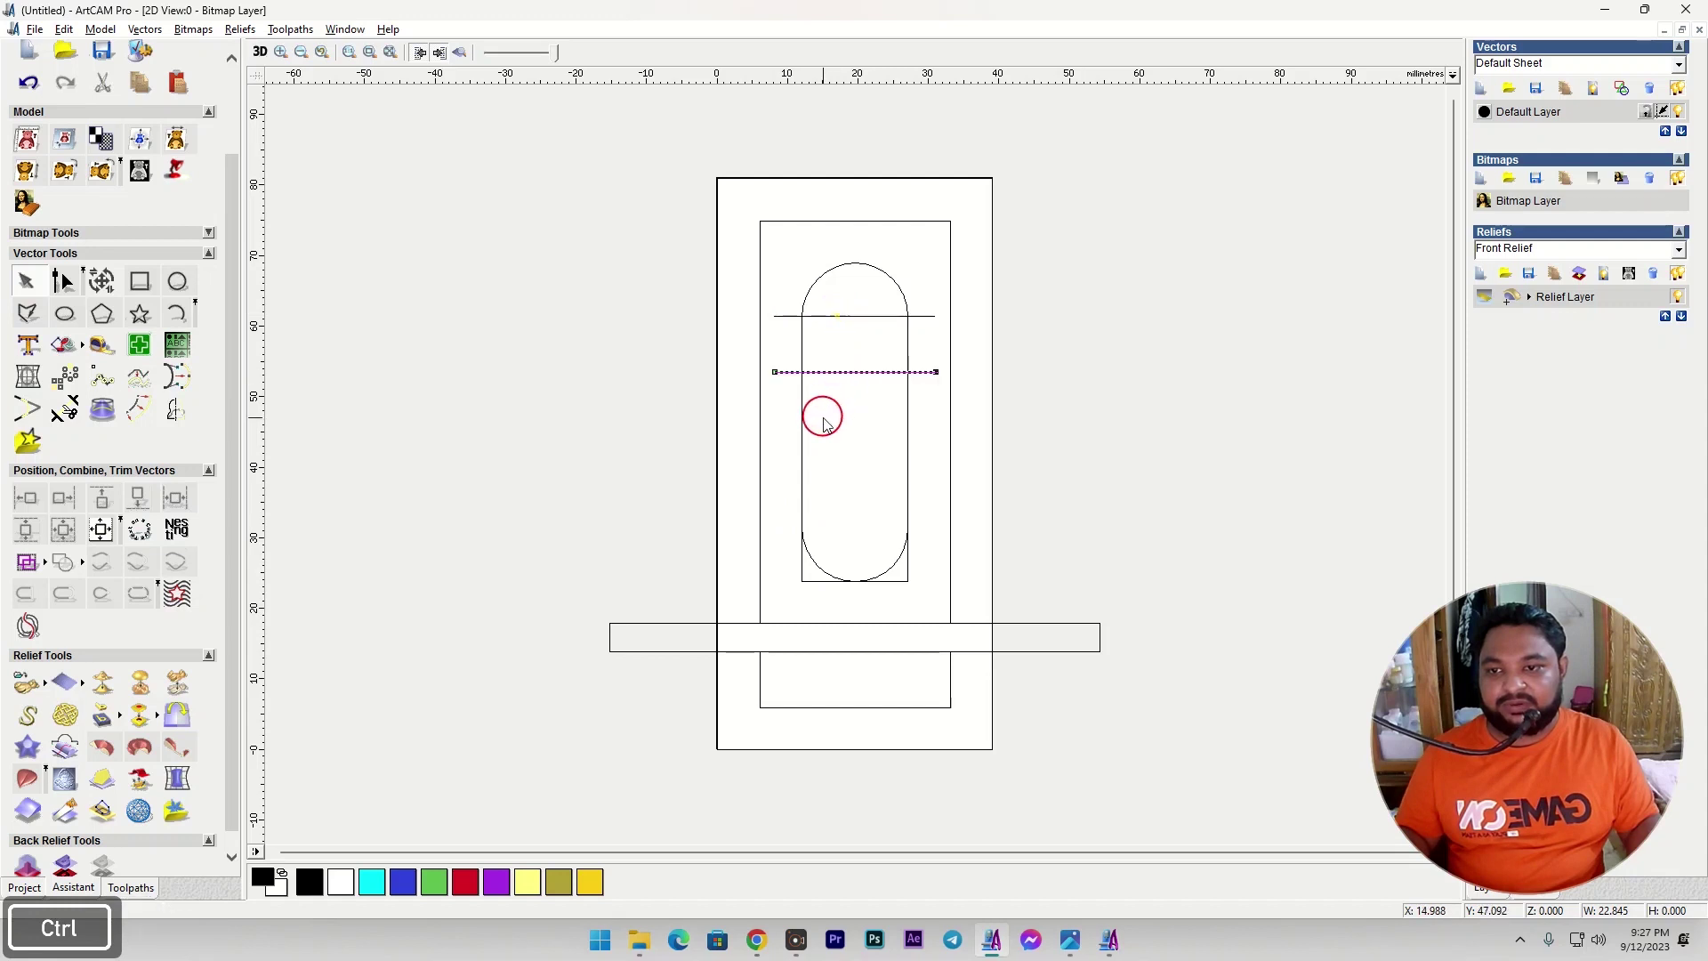
left_click(819, 558, "shift")
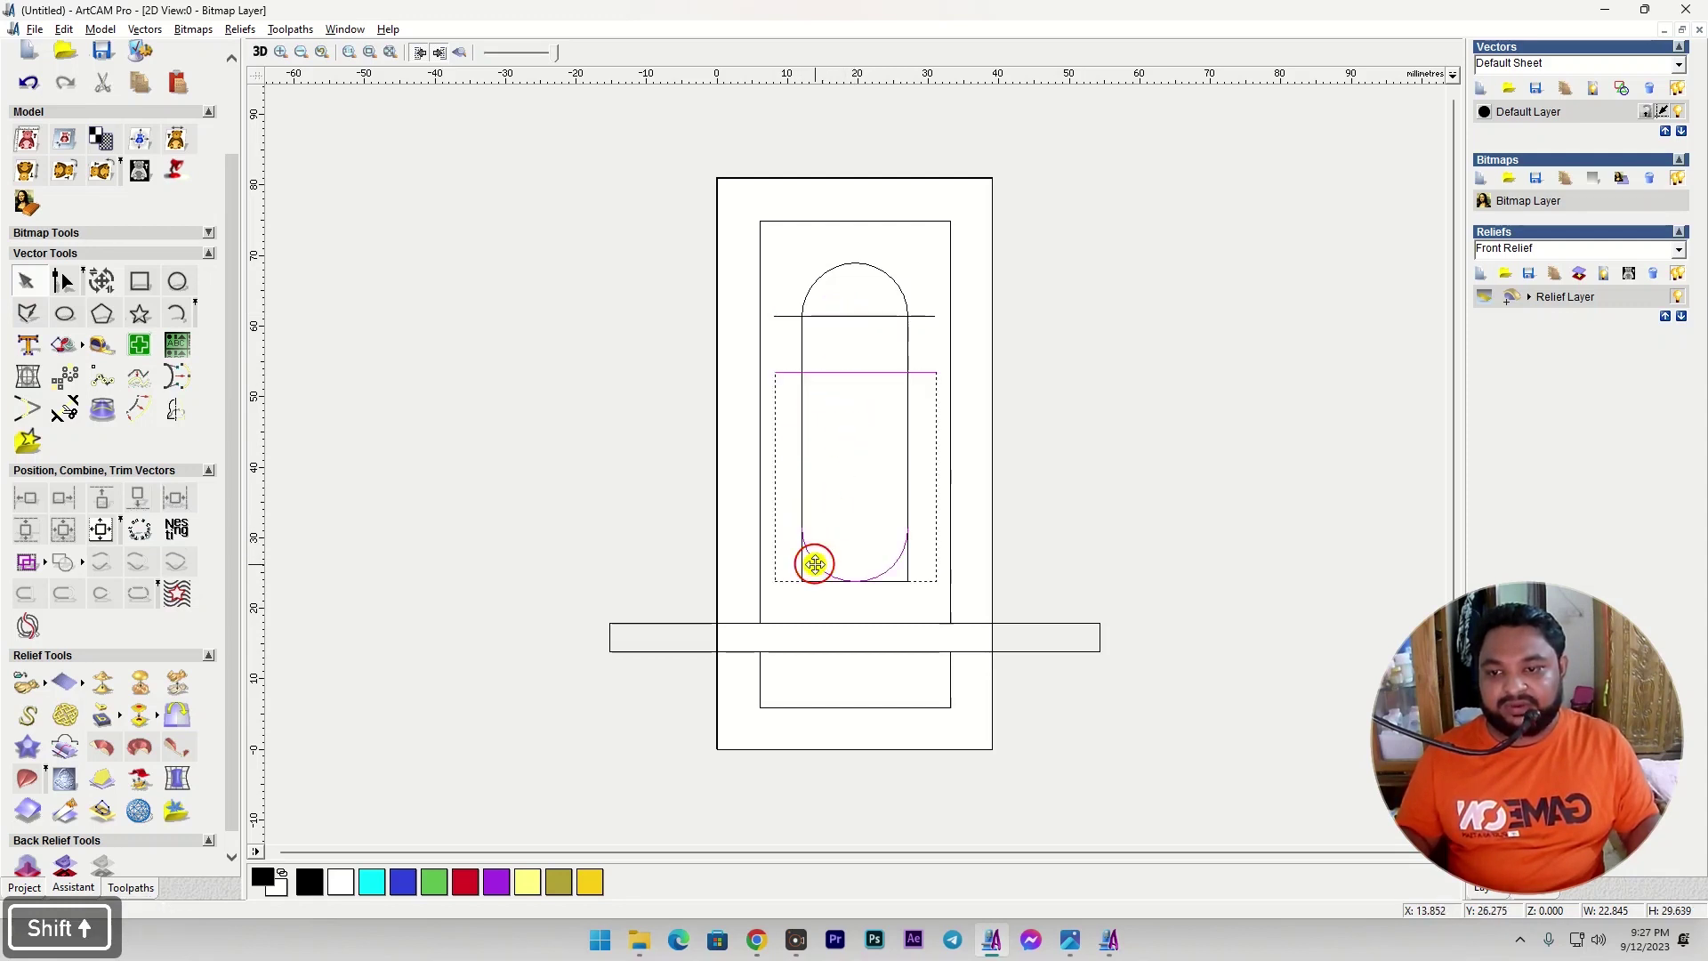
left_click(116, 508)
left_click(442, 564)
Trim the inner rectangle's two lower corners outside the lower arc.
left_click(69, 411)
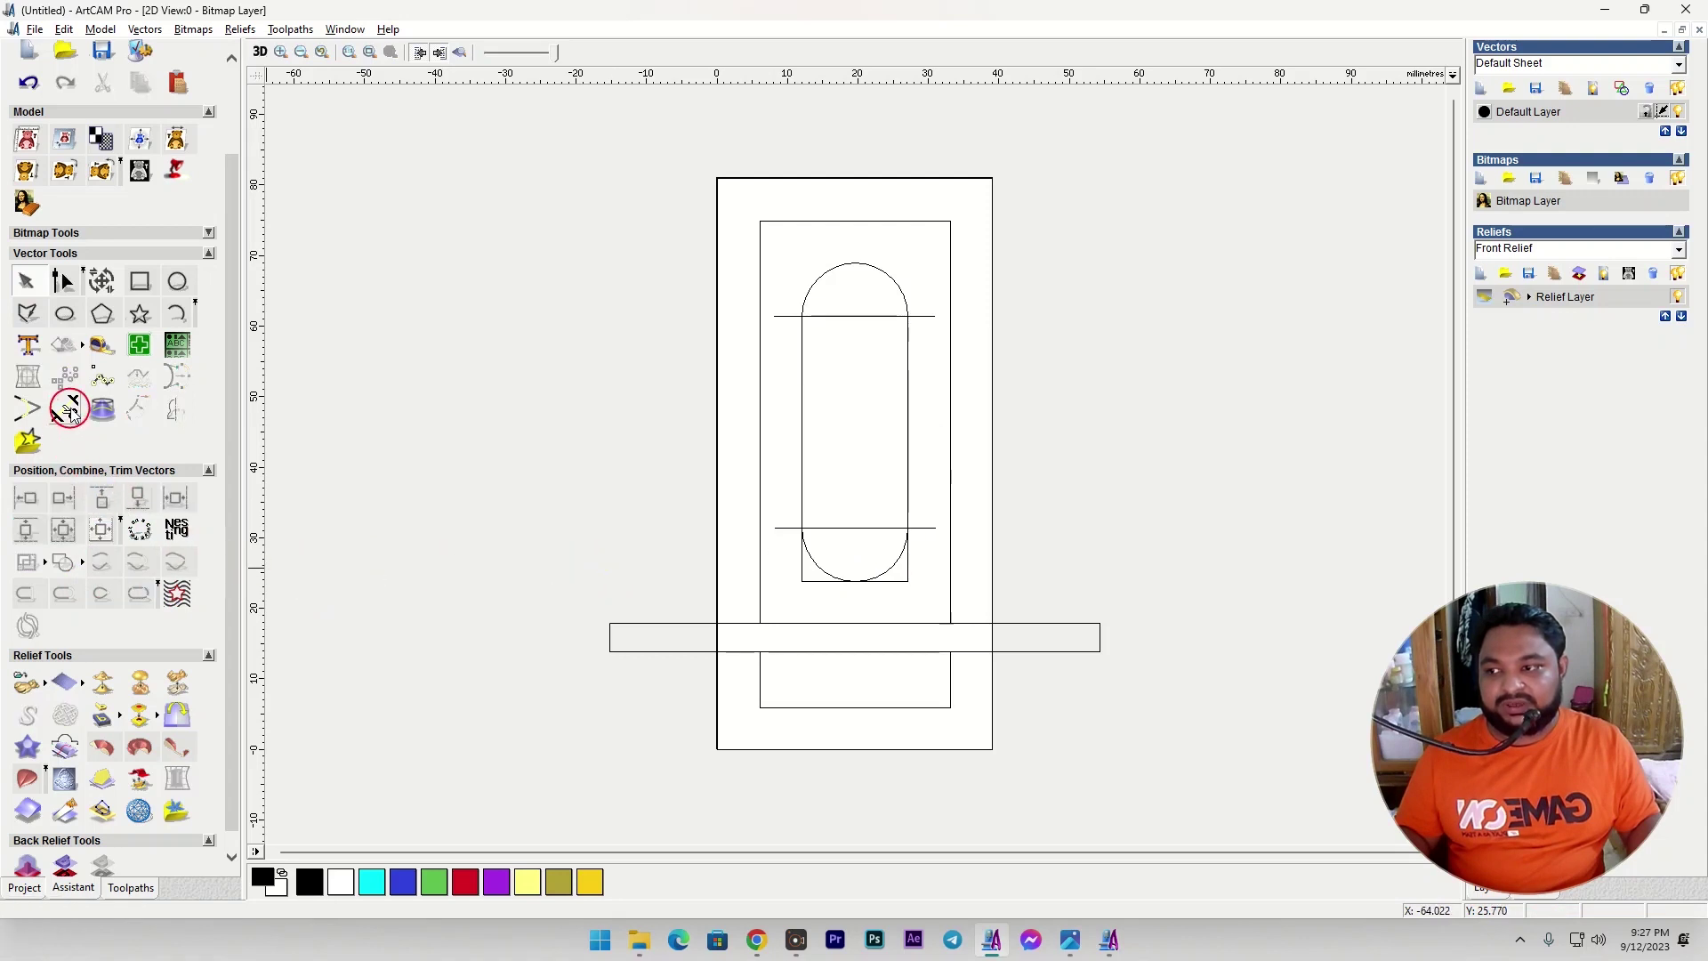
left_click(813, 581)
left_click(907, 583)
left_click(191, 382)
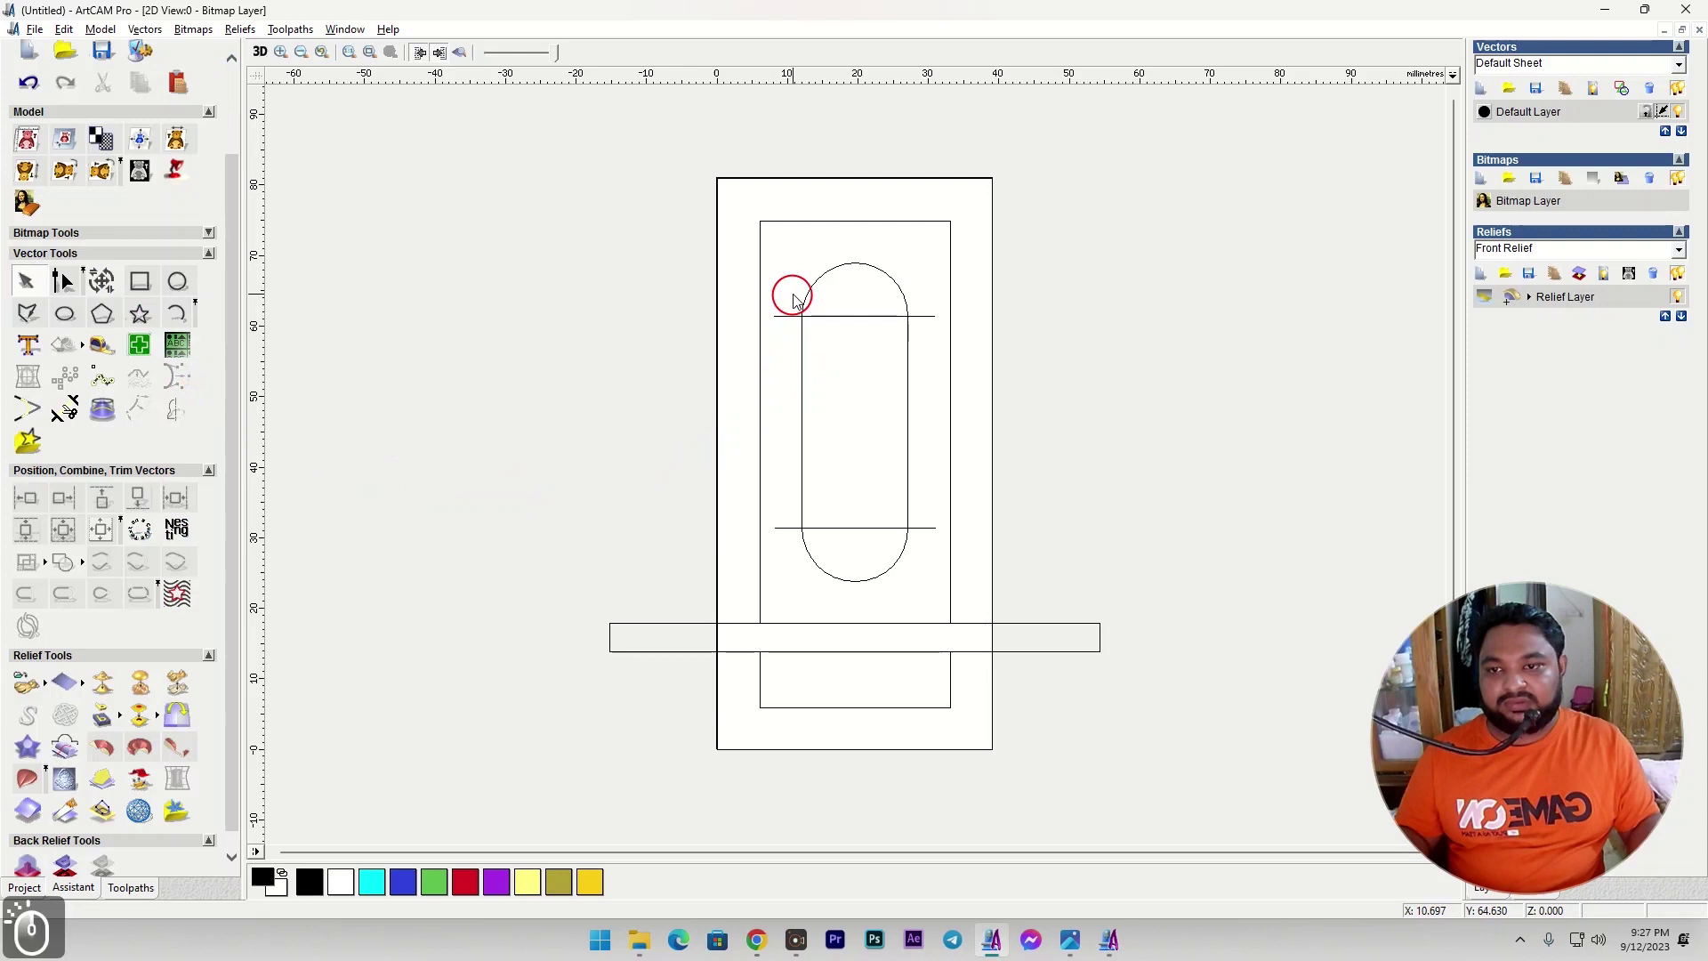
Join the two arcs and two straight sides into one closed slot vector with a tolerance of 0.01, and select it.
left_click_drag(793, 252, 919, 612)
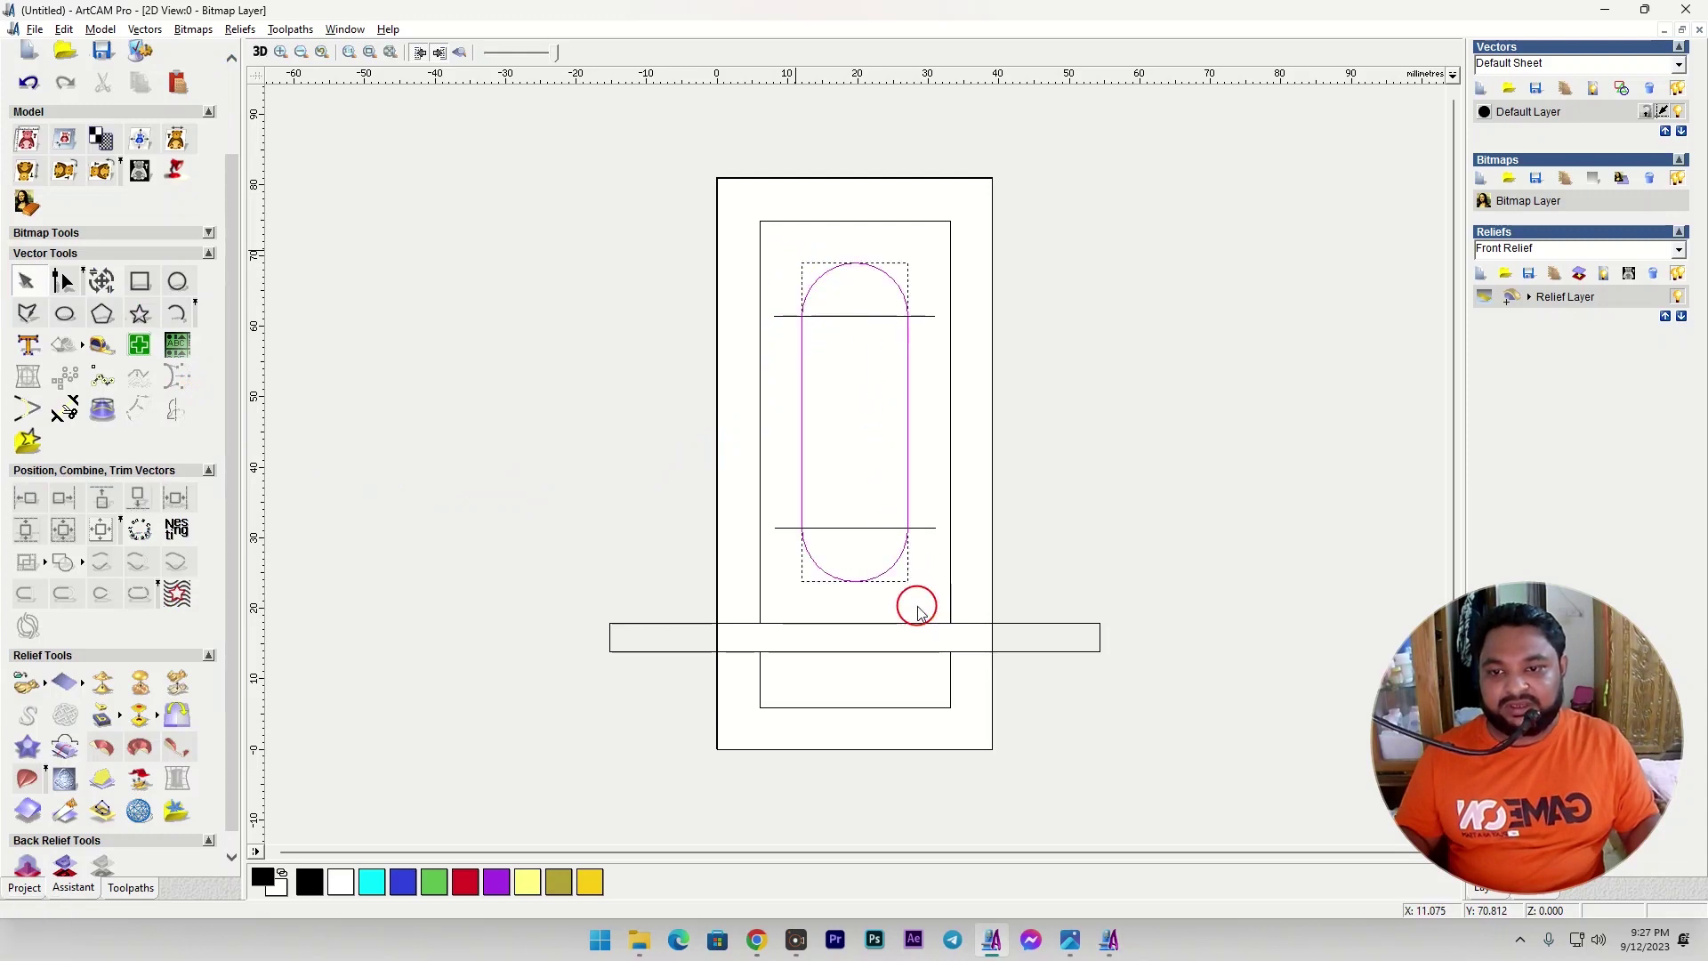
left_click(177, 377)
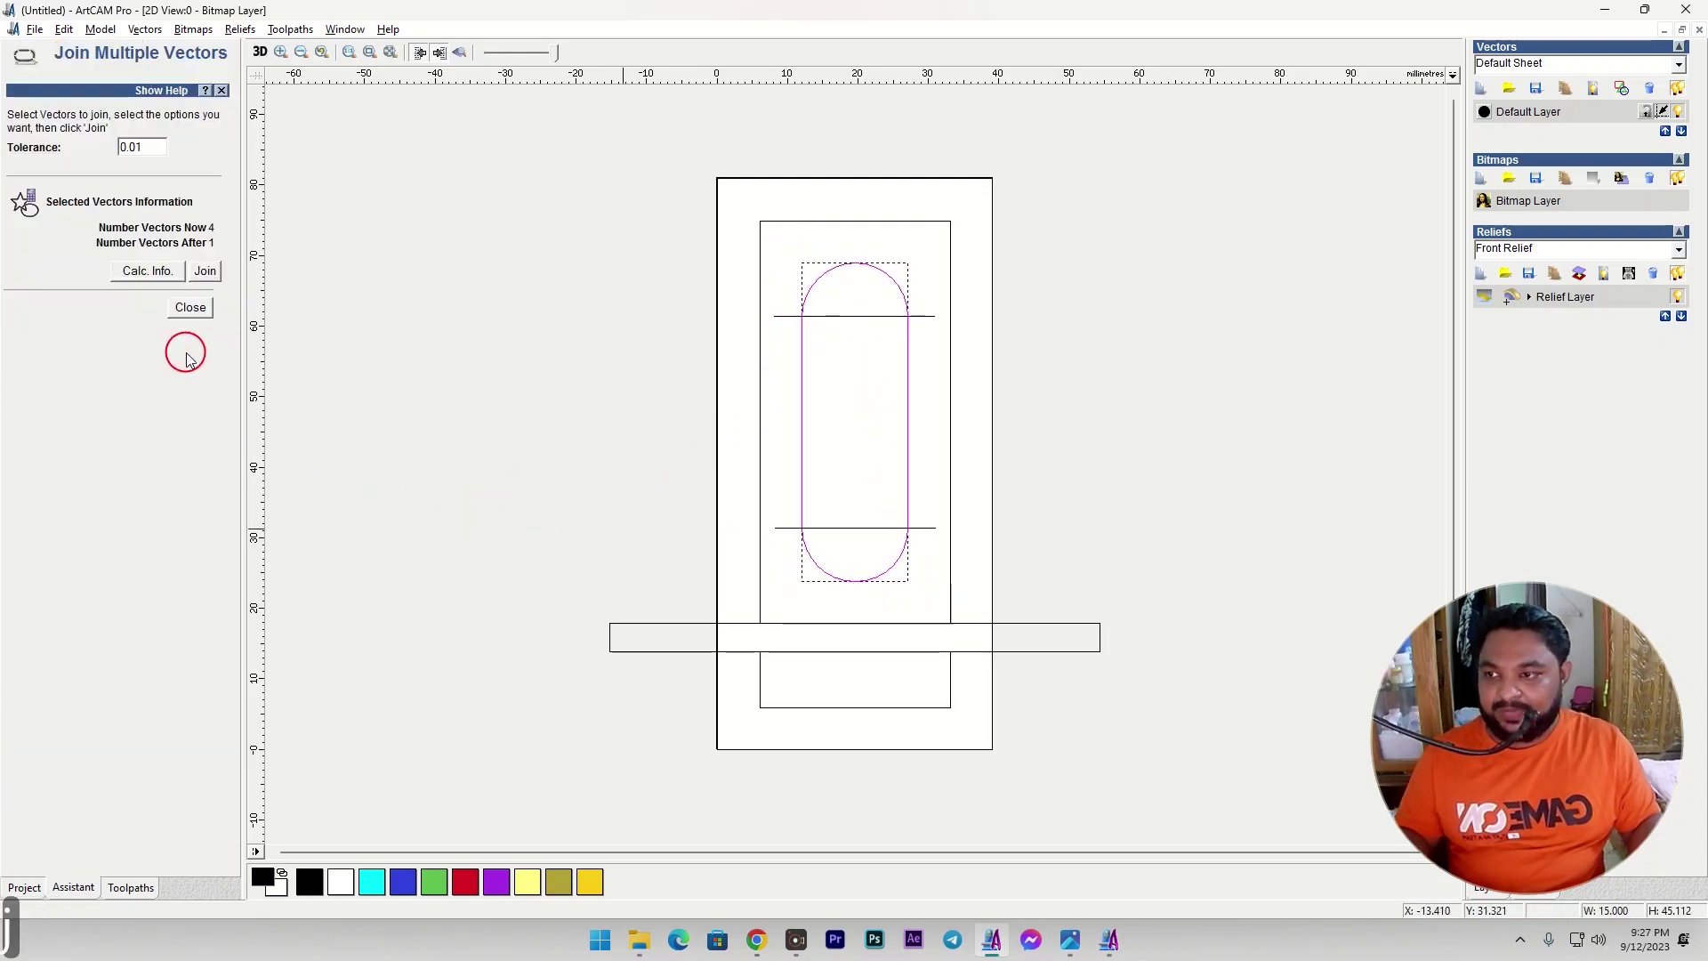
left_click(206, 273)
left_click(191, 307)
left_click(851, 270)
Switch to Photos to check the rounded centre panel in 7.png, and return to ArtCAM.
mouse_move(1079, 939)
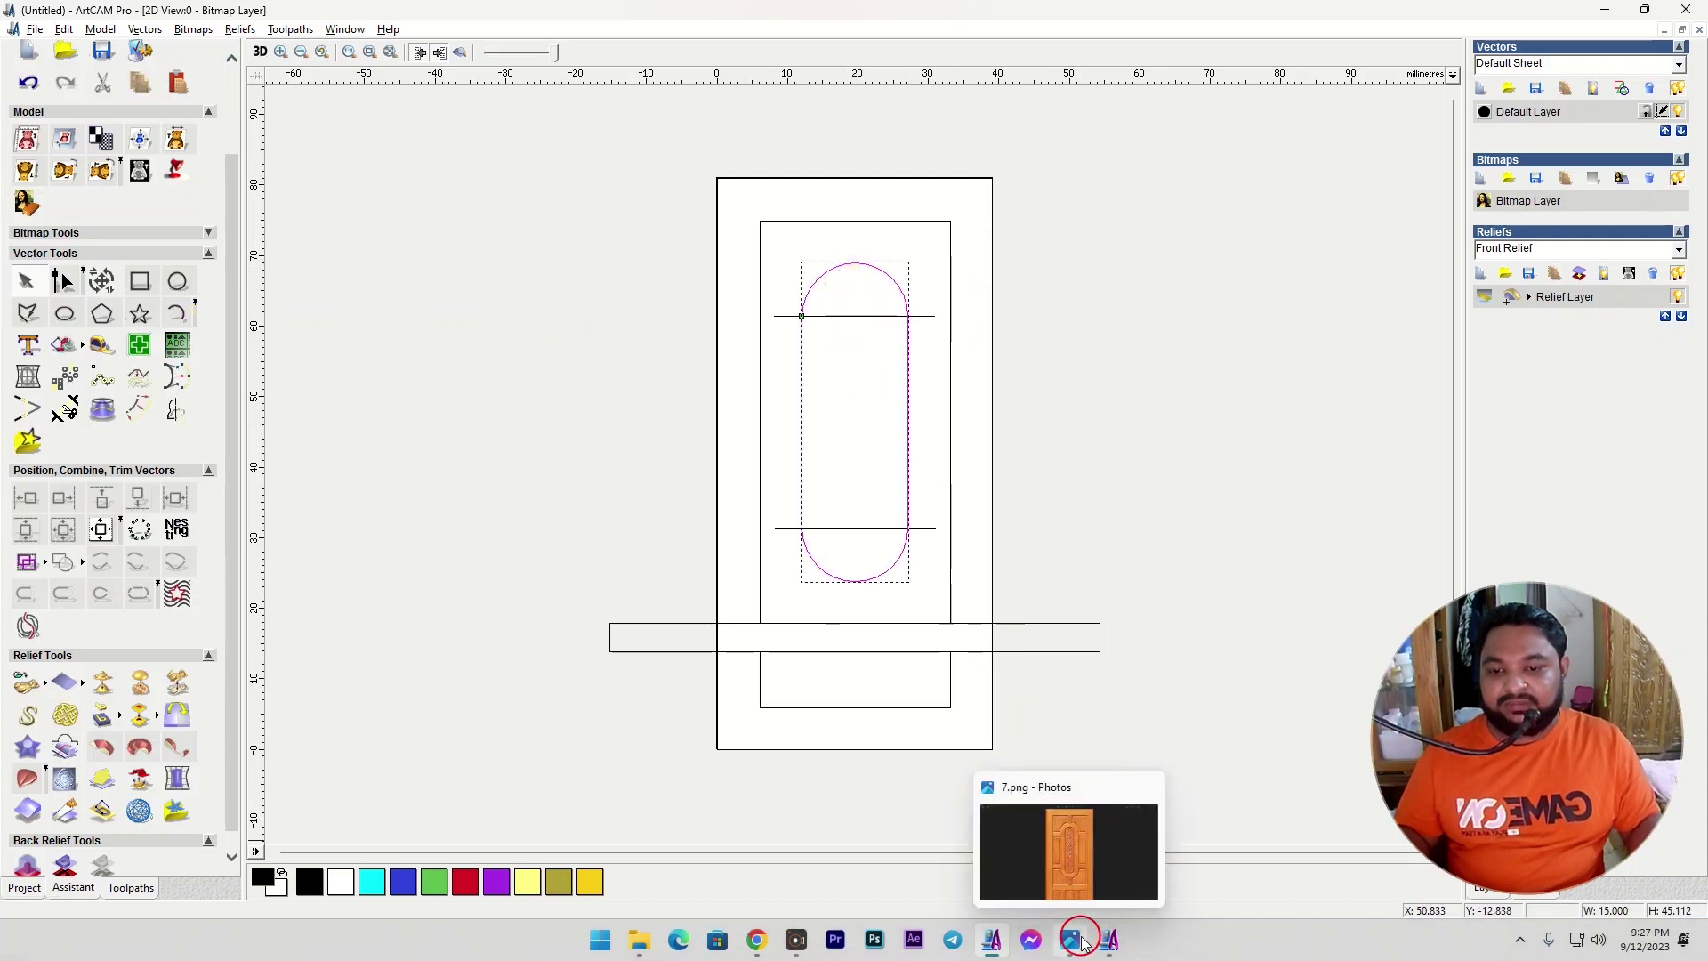
left_click(1071, 869)
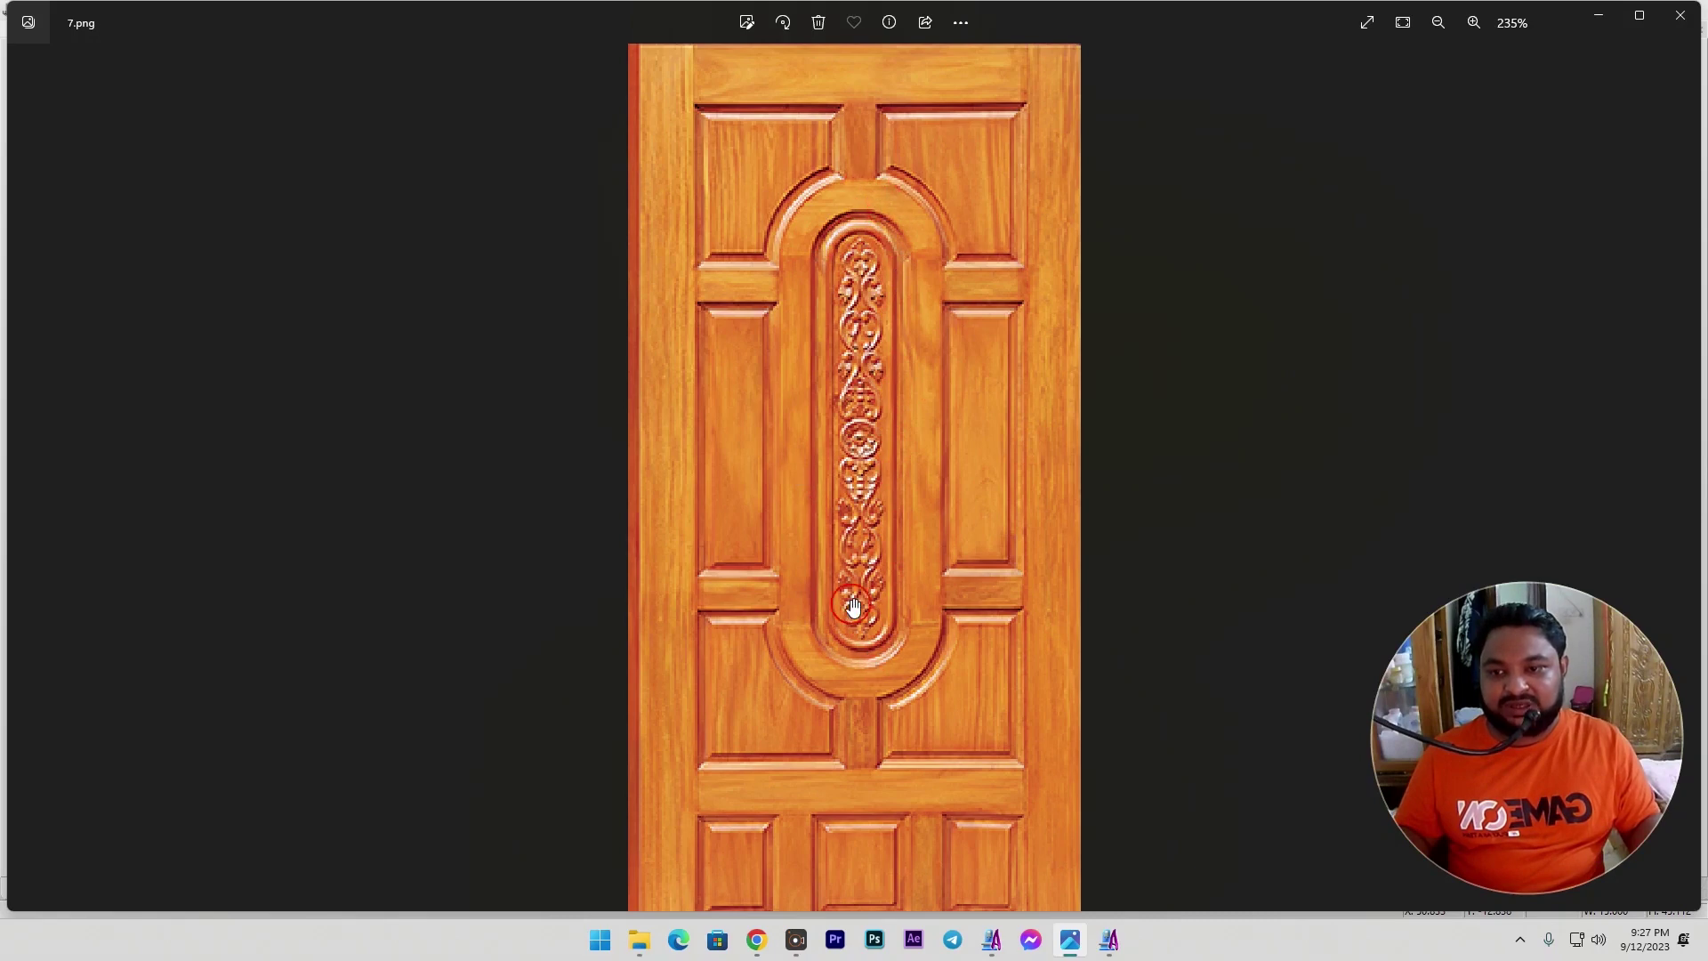
key("alt+Tab")
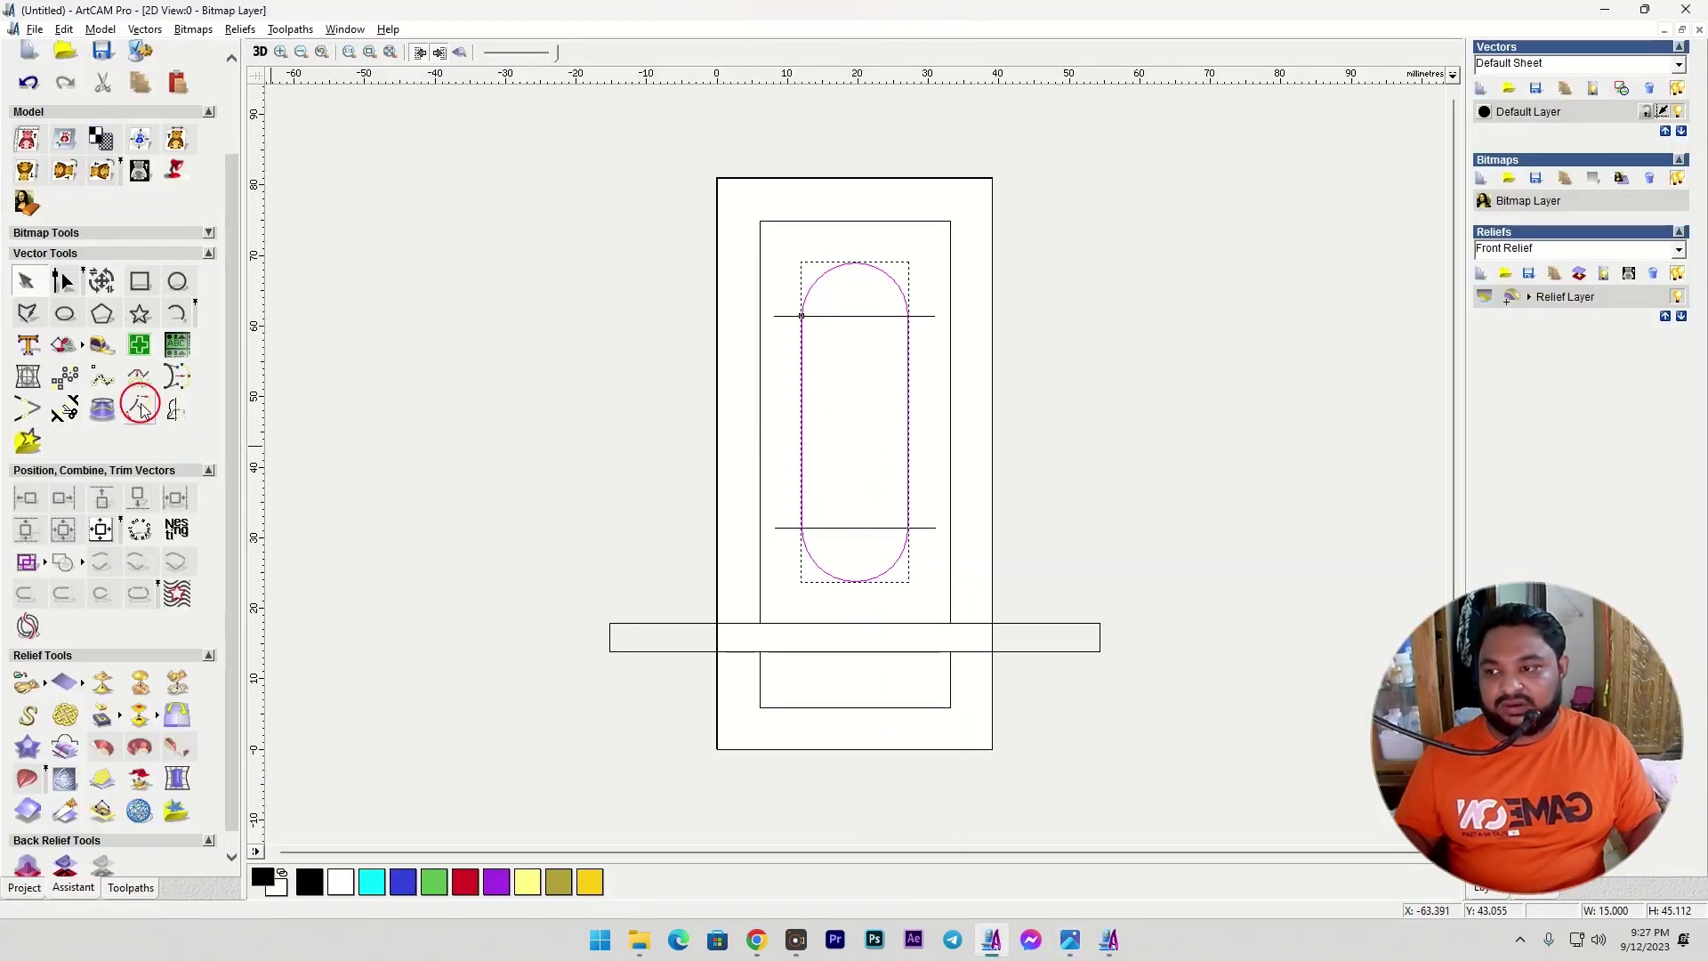
Offset the rounded slot inwards by 4 mm with sharp corners, keeping the original.
left_click(139, 406)
double_click(104, 110)
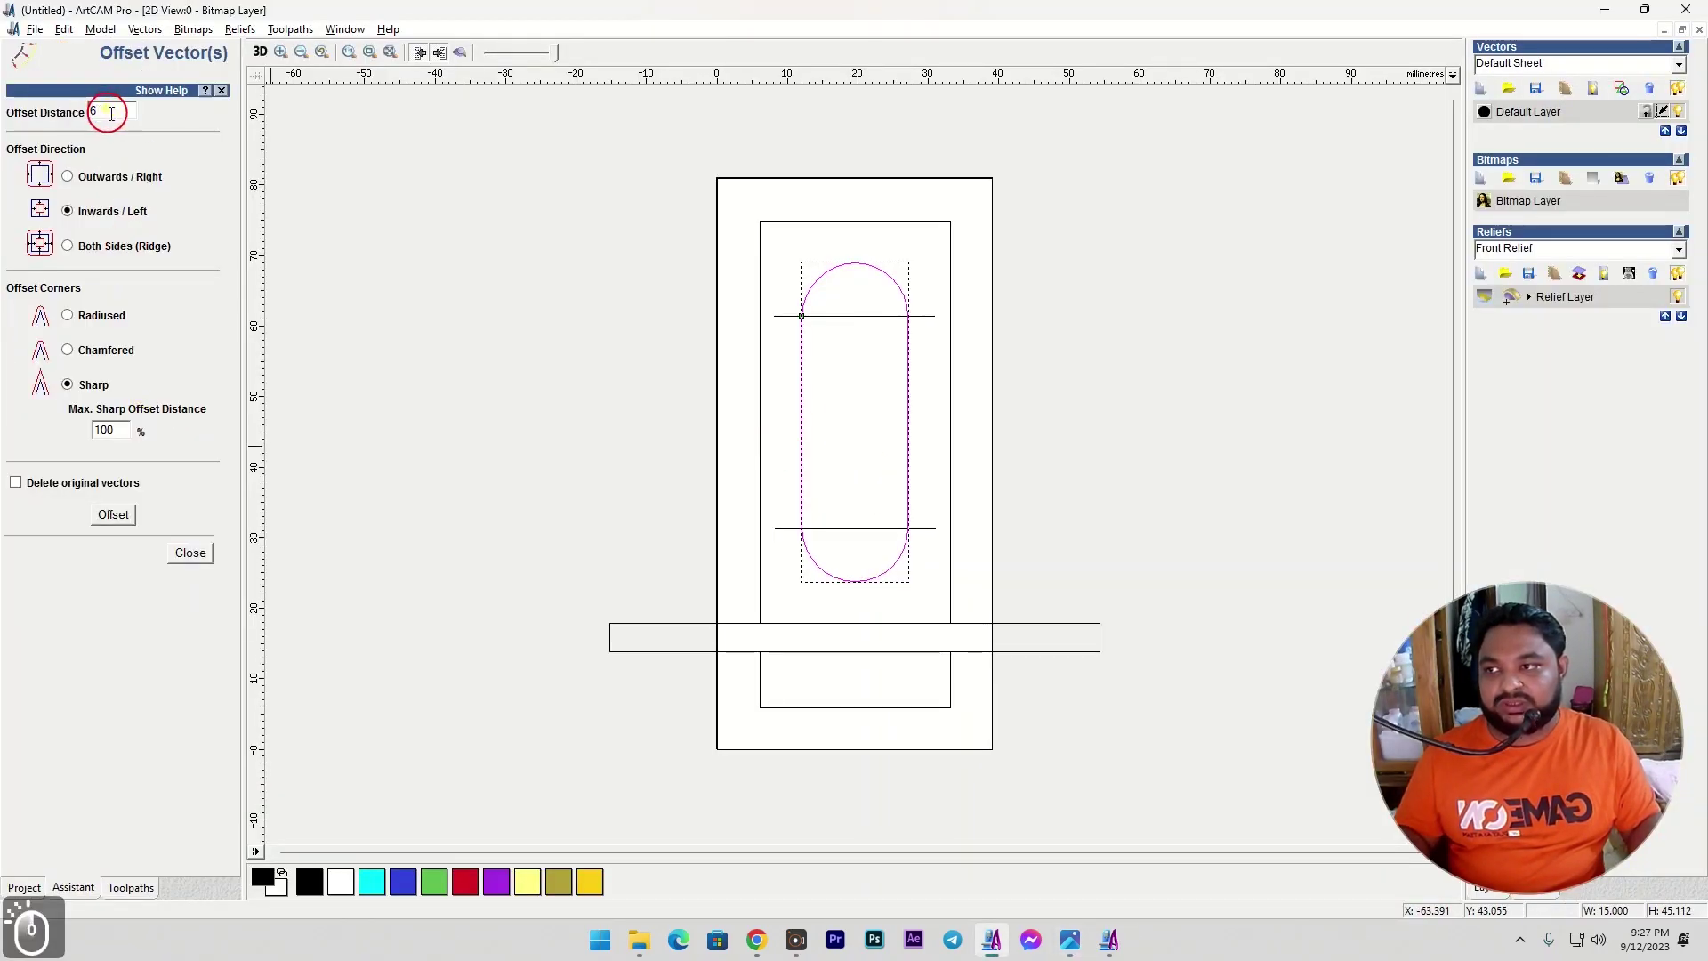
type("4")
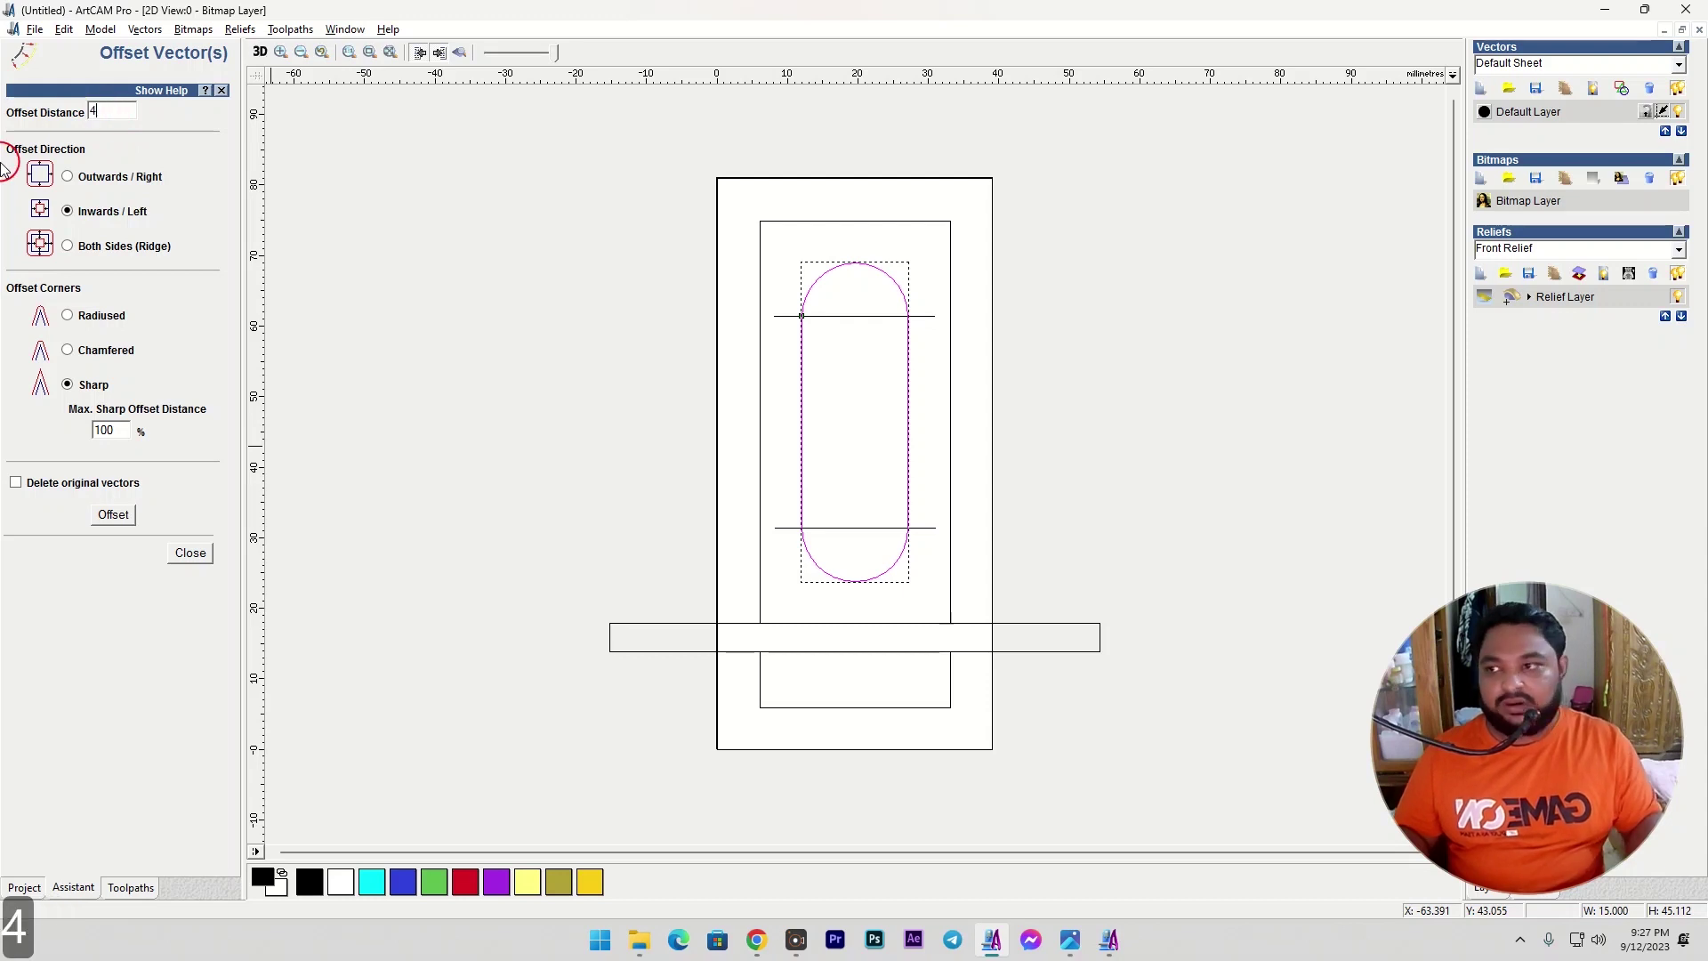
left_click(113, 516)
left_click(191, 553)
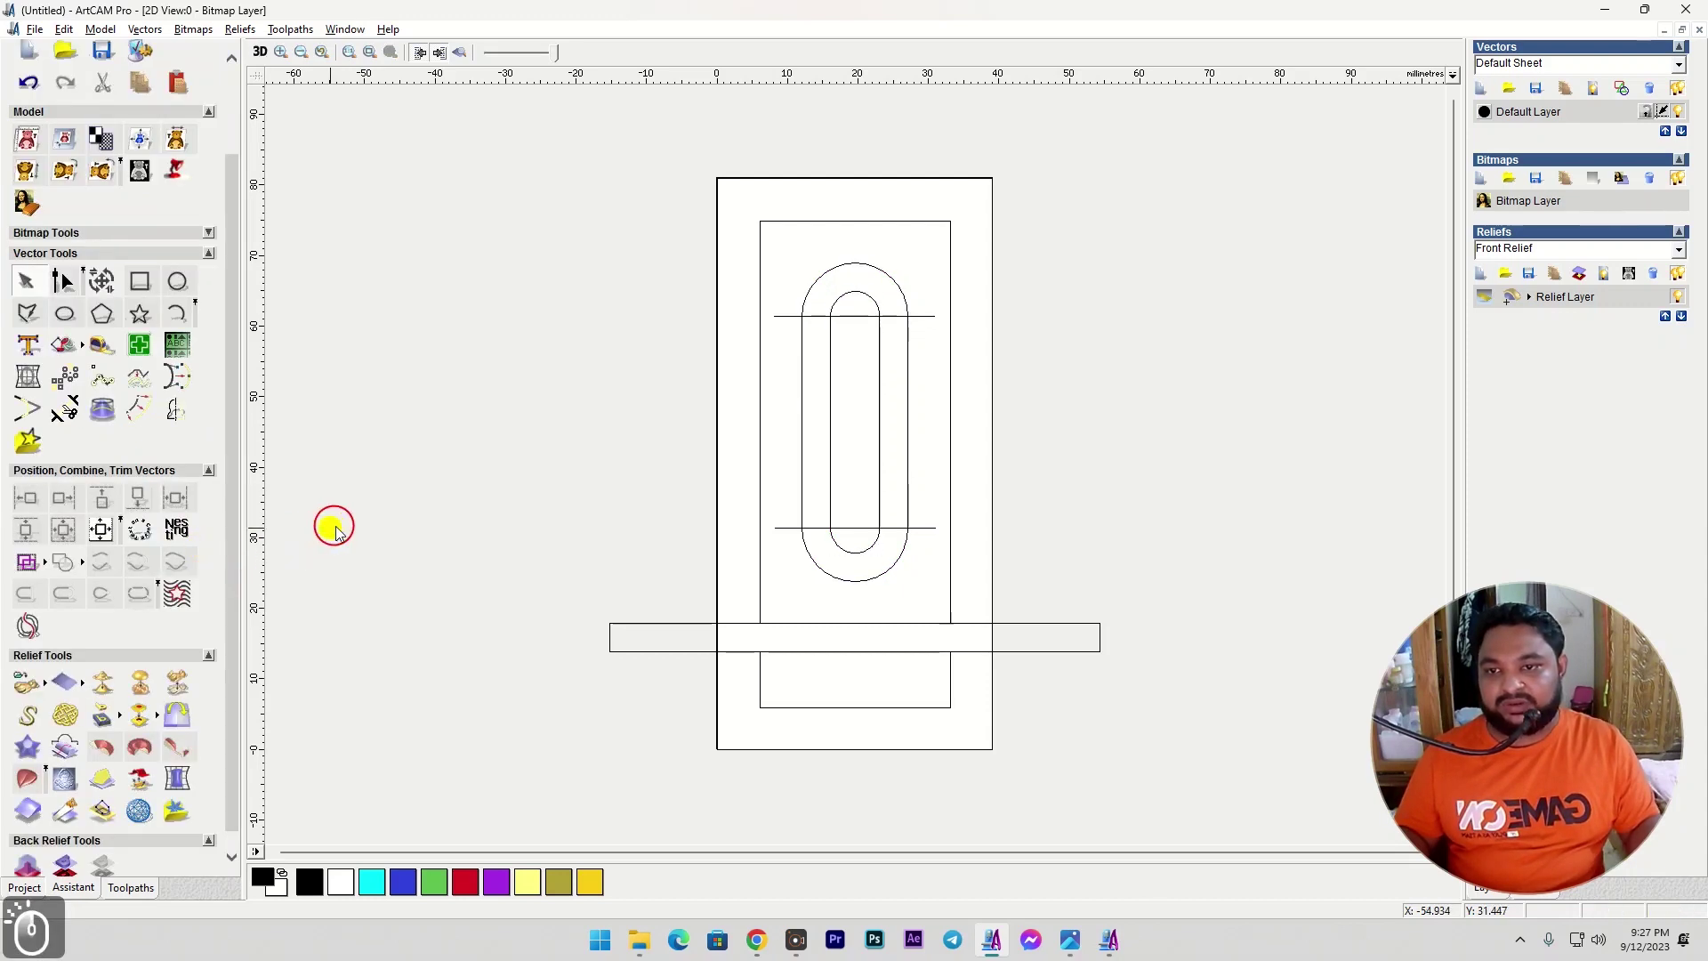
Check 7.png in Photos, return to ArtCAM, and lengthen both horizontal lines symmetrically past the inner rectangle's sides to about 33 mm.
key("alt+Tab")
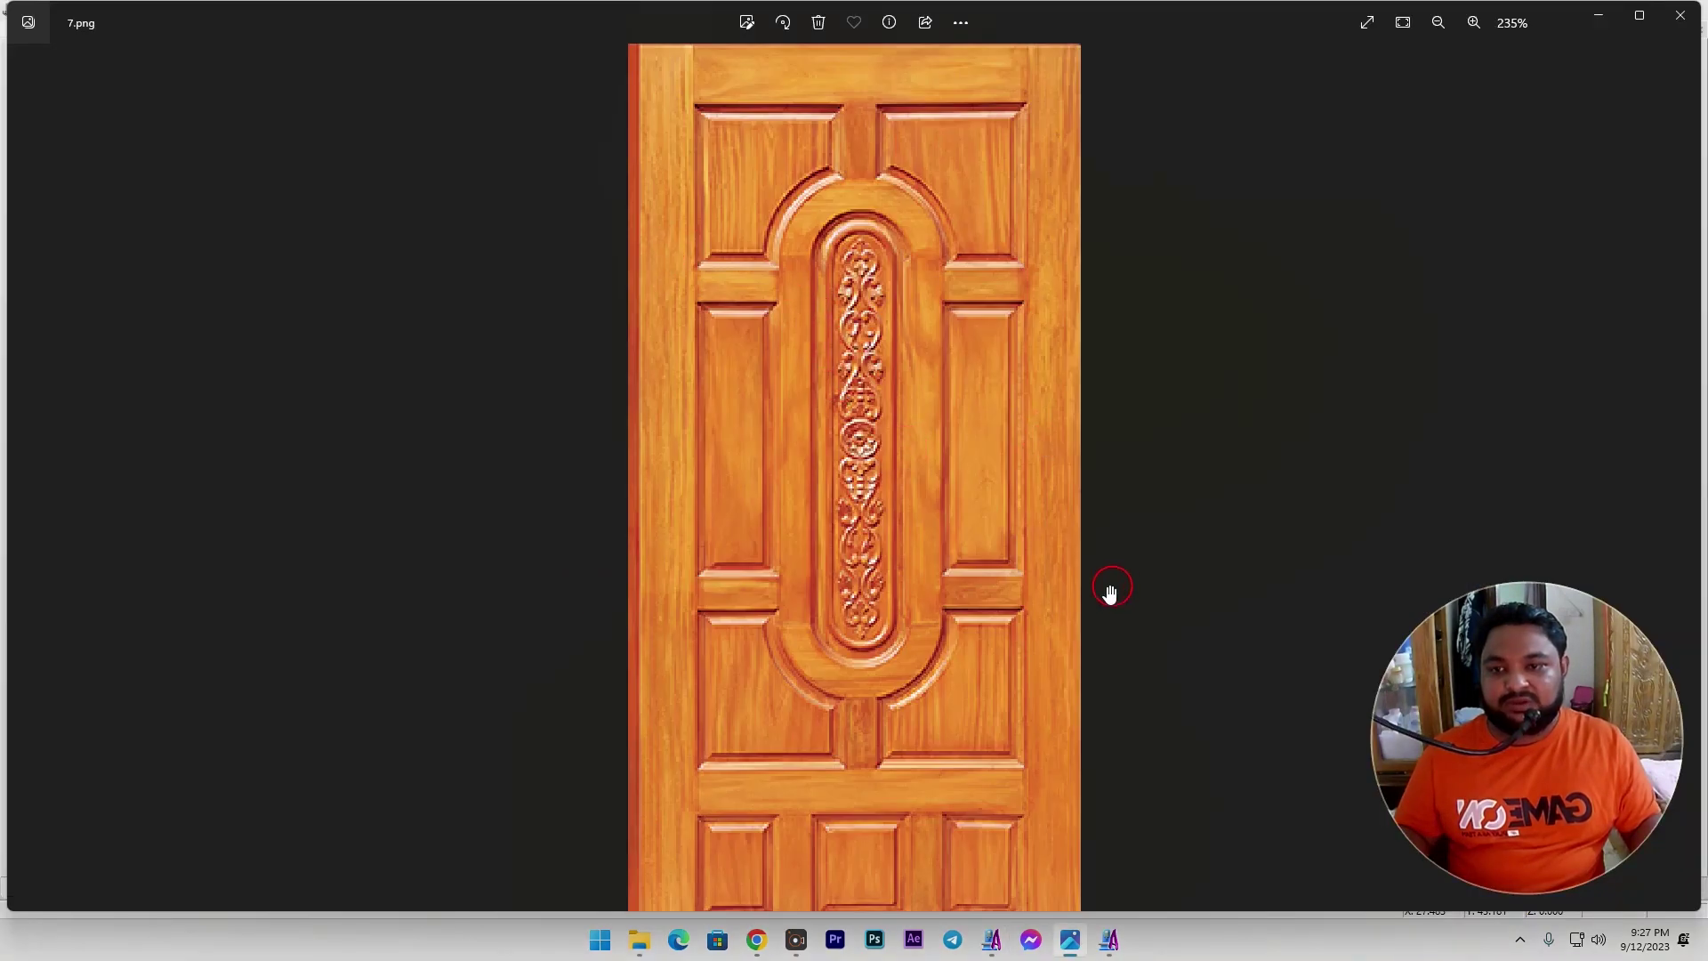
left_click(1622, 15)
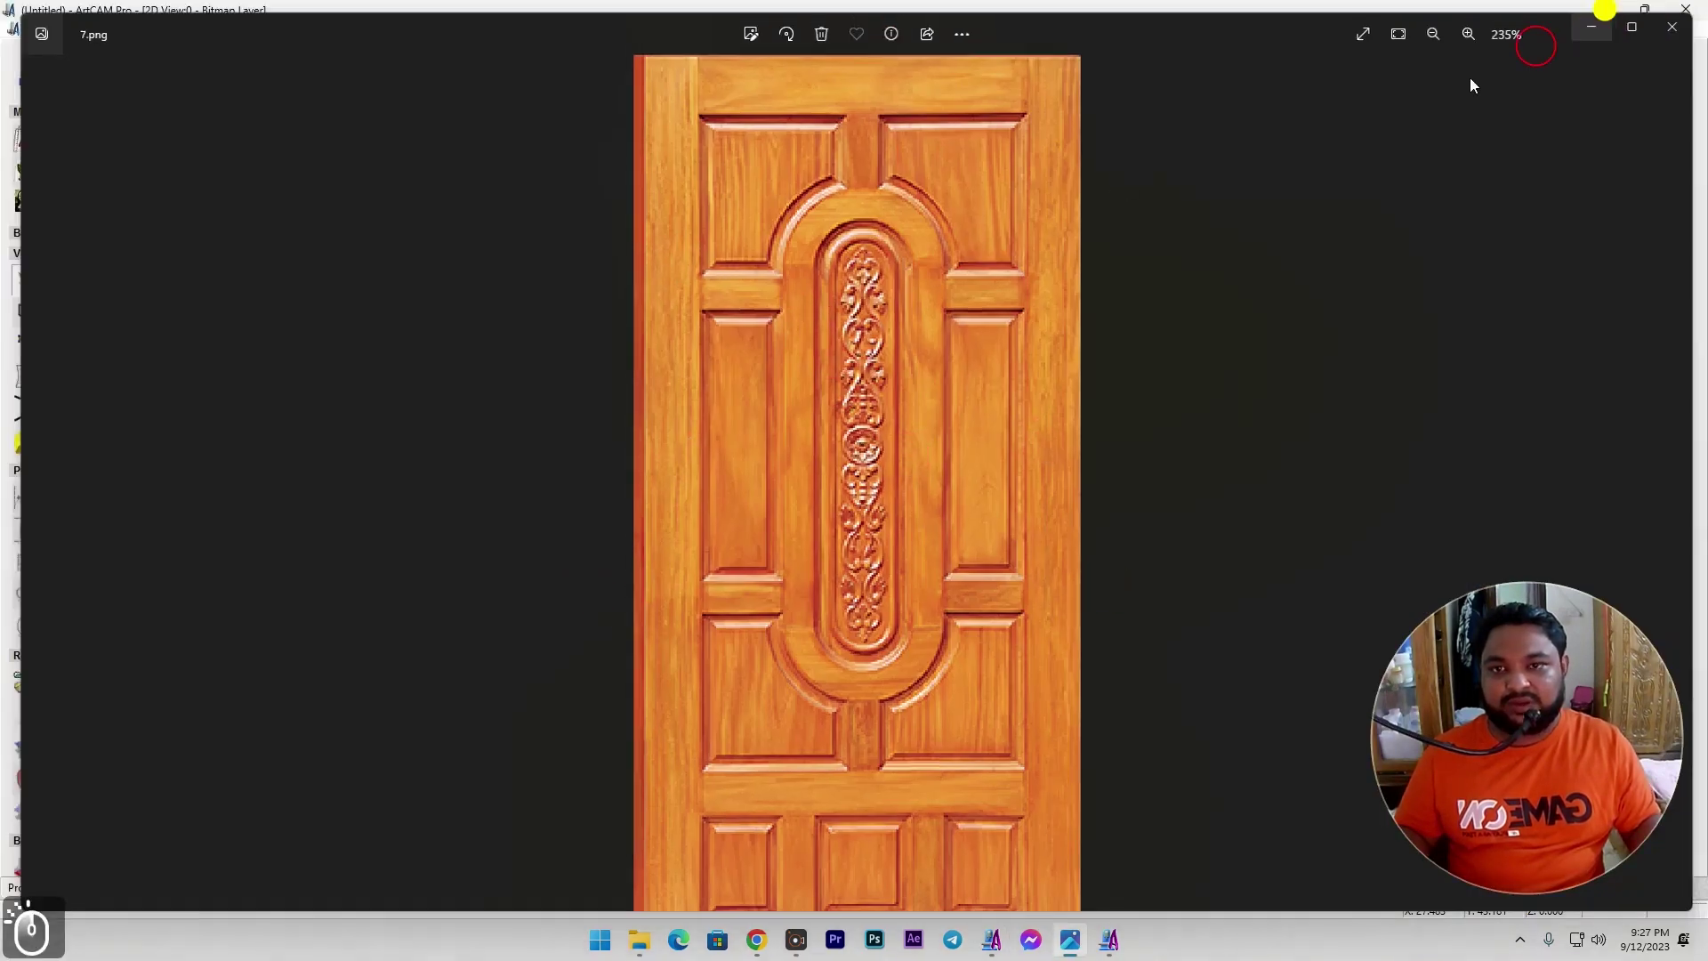
left_click(790, 318)
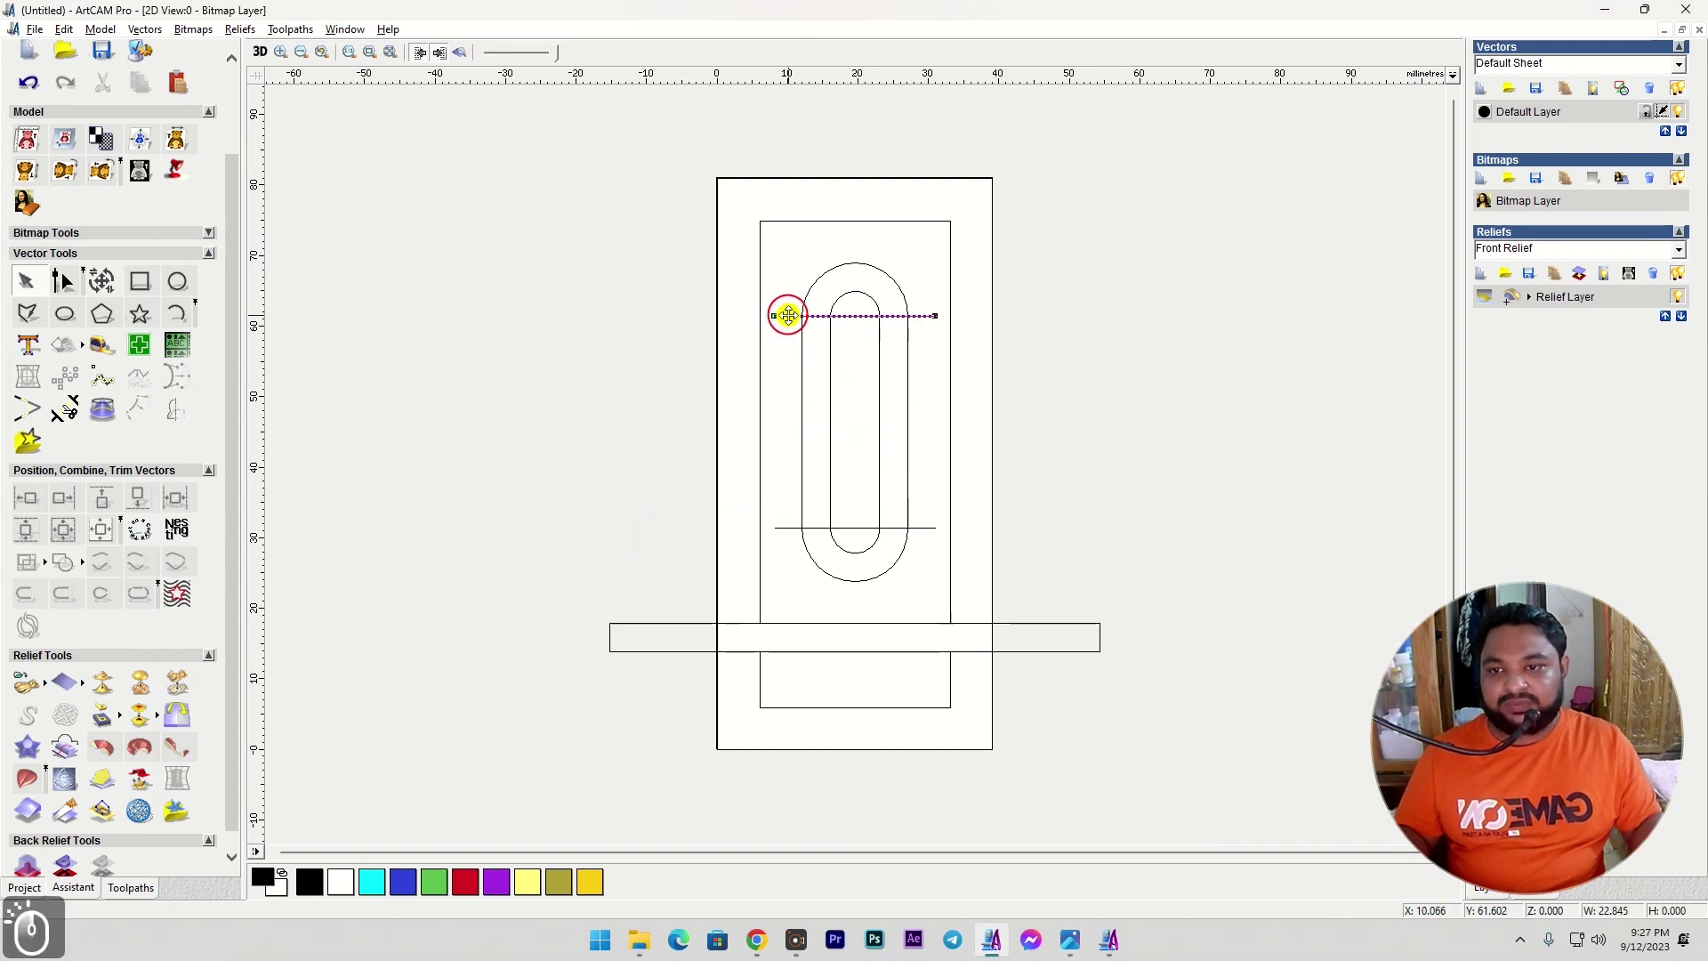
left_click(856, 528, "shift")
key("t")
left_click_drag(934, 421, 1017, 429, "alt")
left_click(1091, 419)
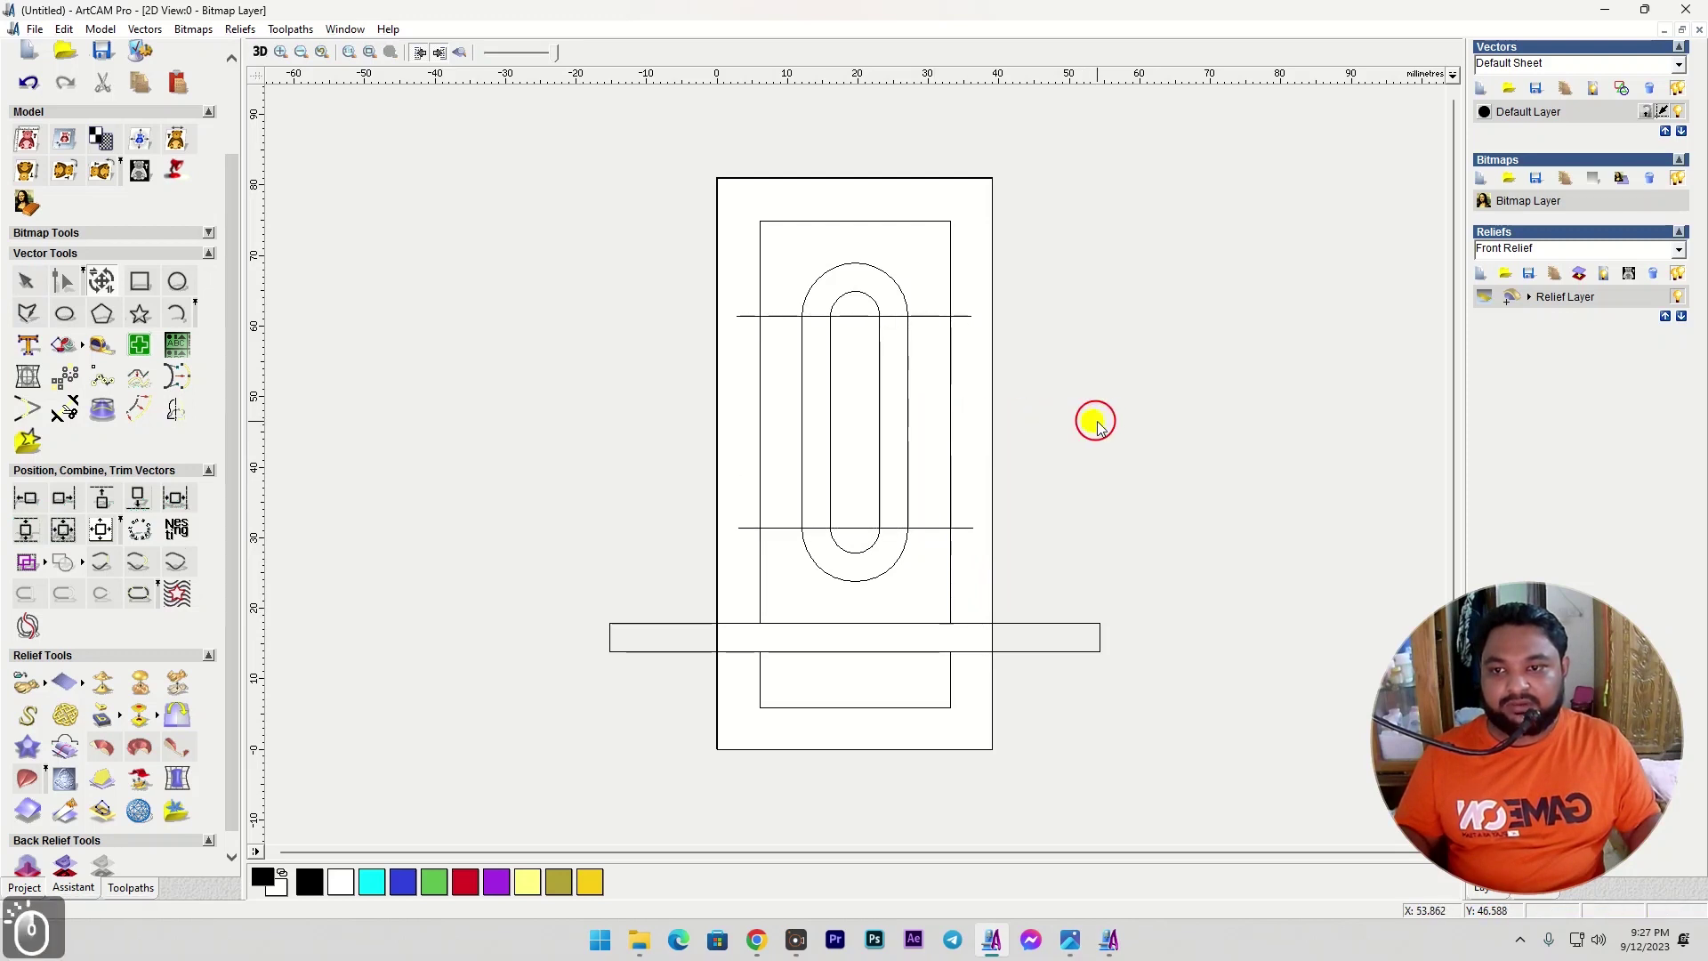
Offset the upper horizontal line 4 mm outwards/right and the lower one 4 mm inwards/left, with sharp corners, keeping the originals.
left_click(853, 314)
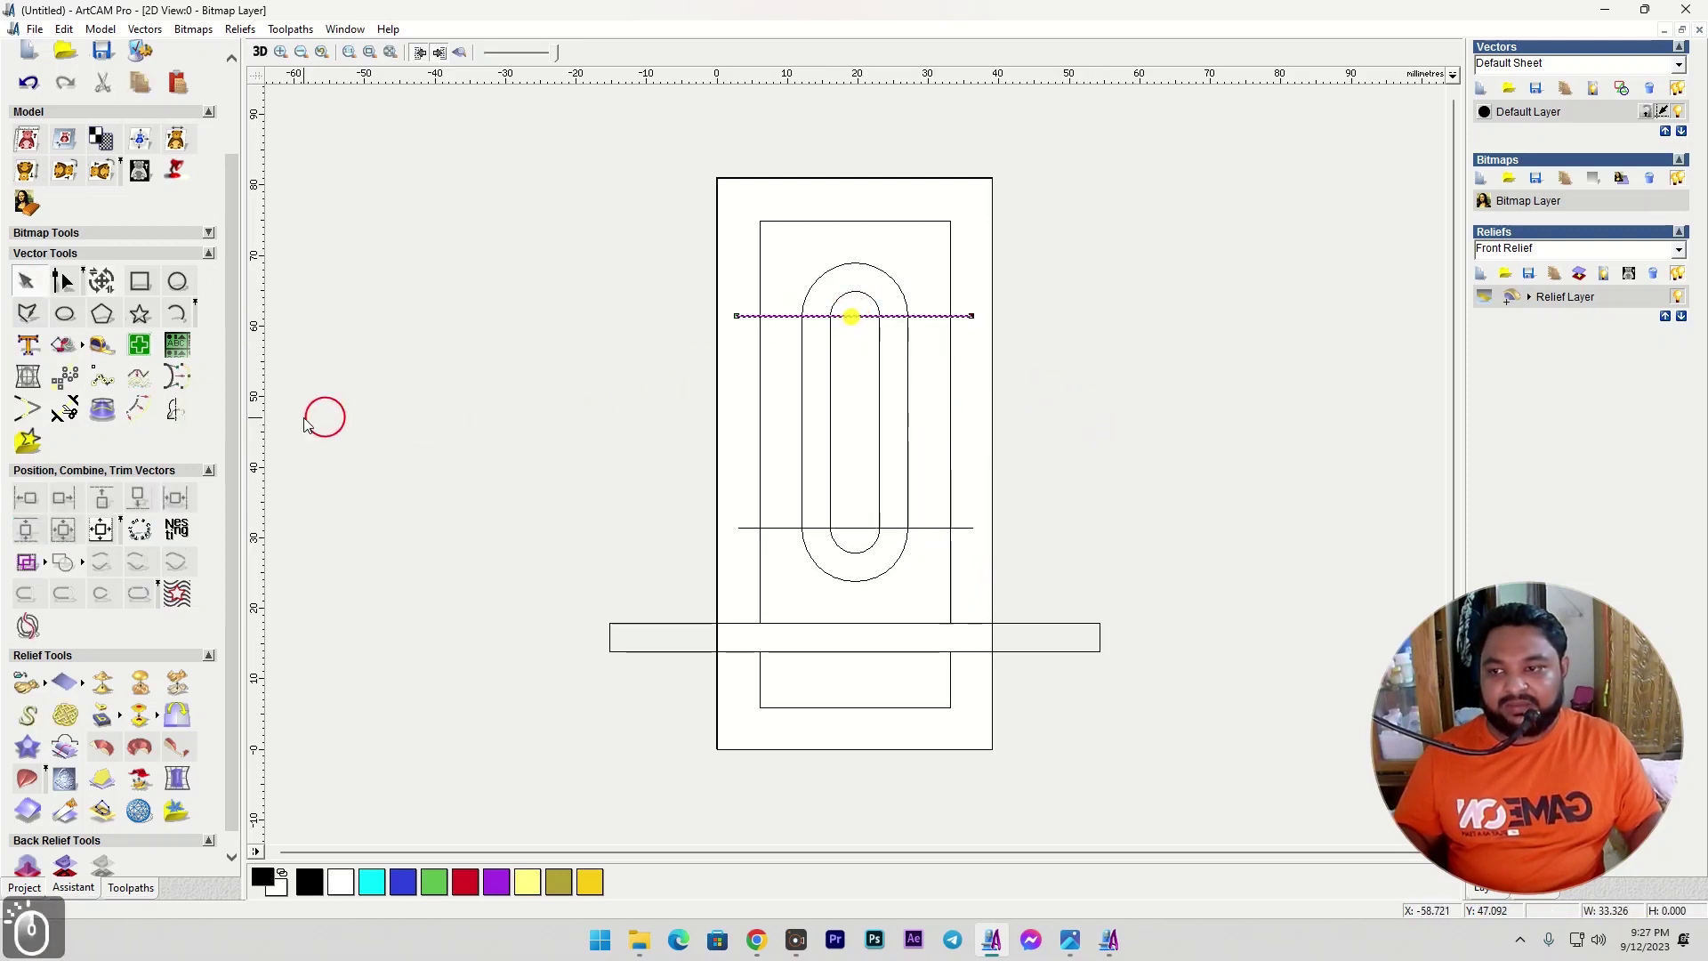
left_click(153, 410)
left_click(69, 177)
left_click(114, 509)
left_click(774, 529)
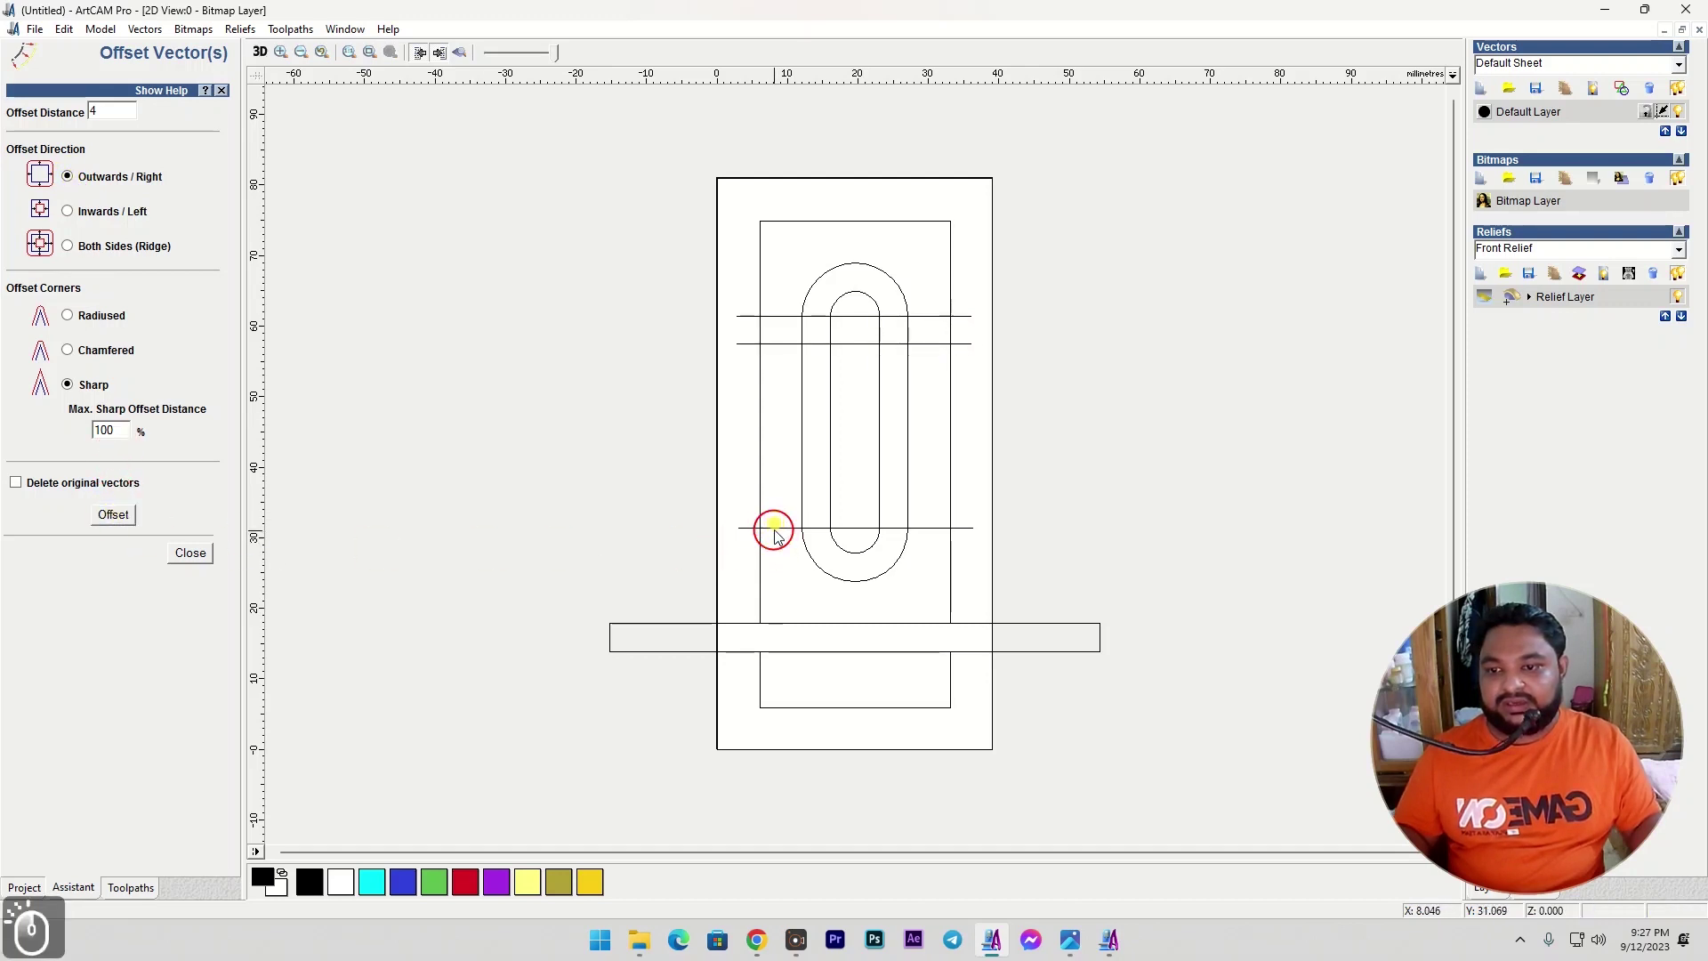
left_click(68, 211)
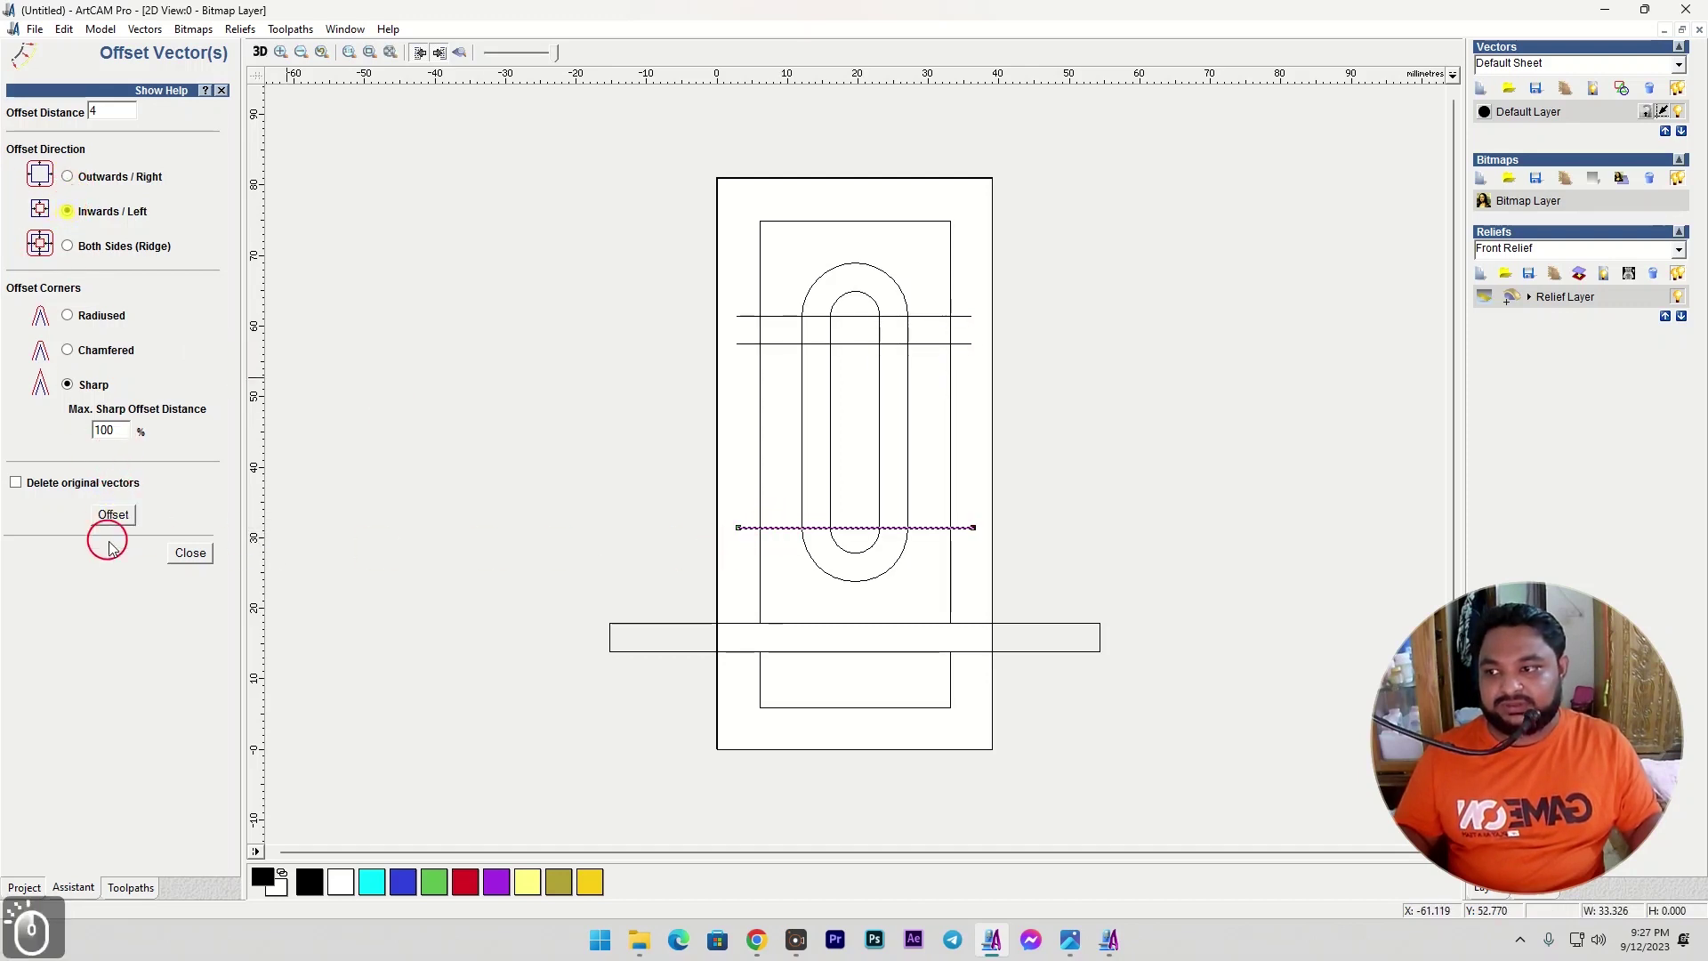
left_click(110, 514)
left_click(190, 553)
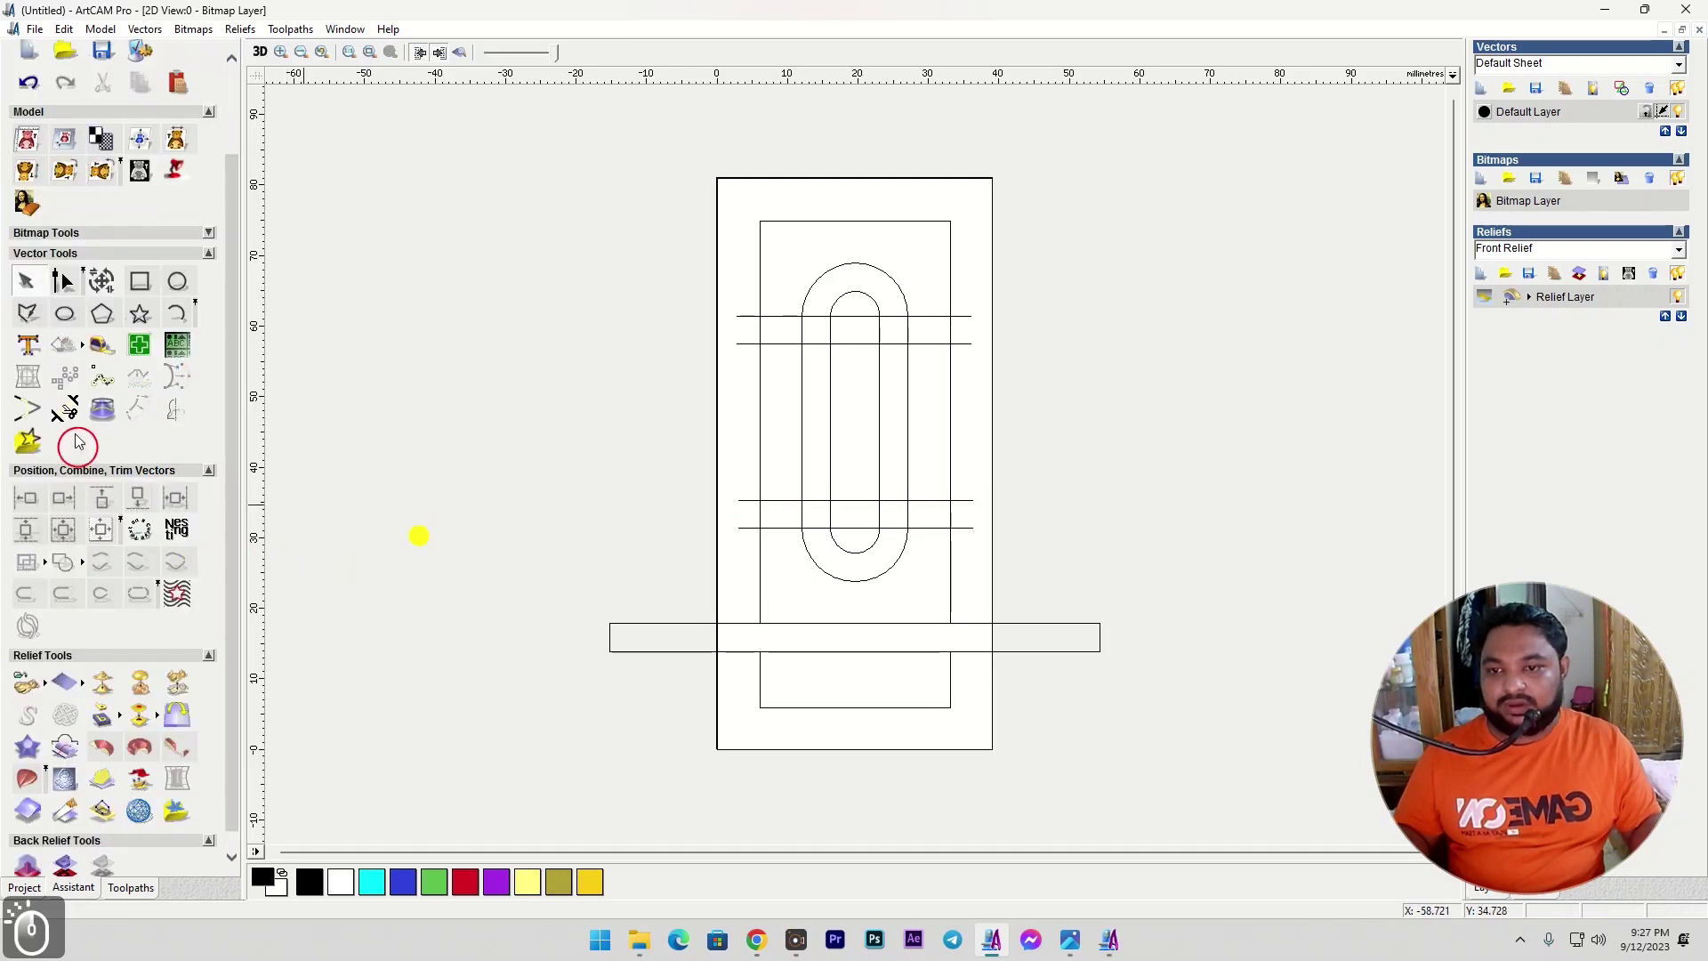
Create a vertical rectangle 4 mm wide and about 80 mm tall through the slot, and centre it on the door.
left_click(140, 281)
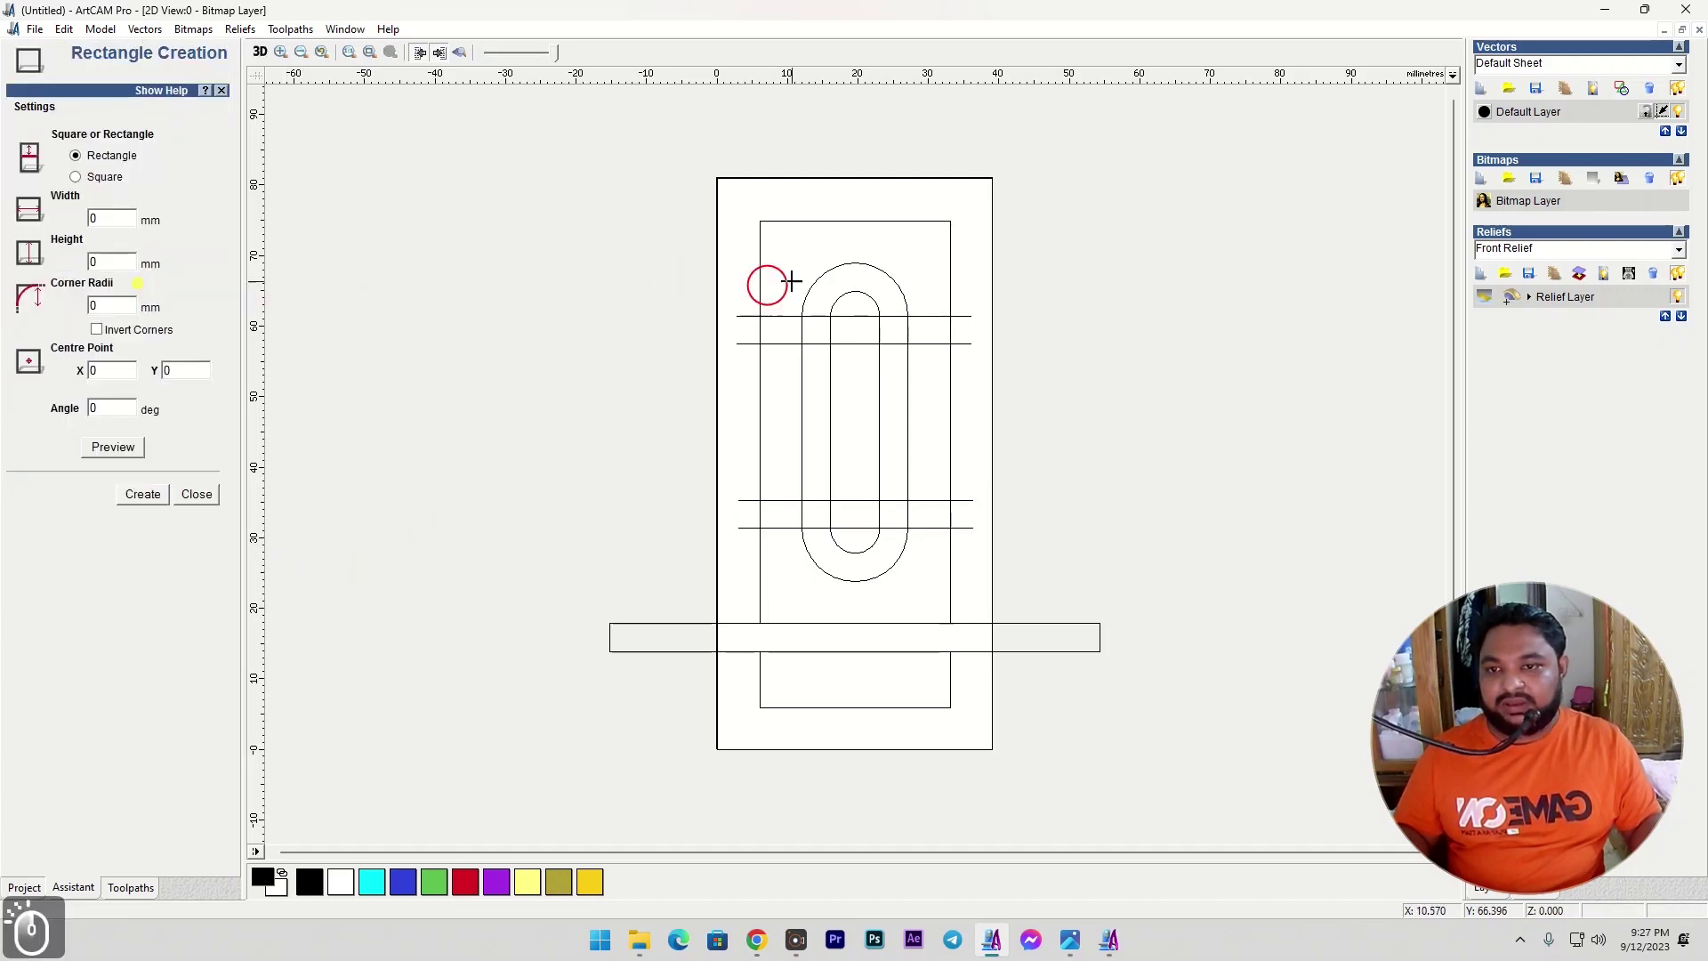
mouse_move(838, 195)
left_mouse_down()
mouse_move(827, 713)
mouse_move(868, 758)
left_mouse_up()
left_click(104, 435)
double_click(123, 219)
type("4")
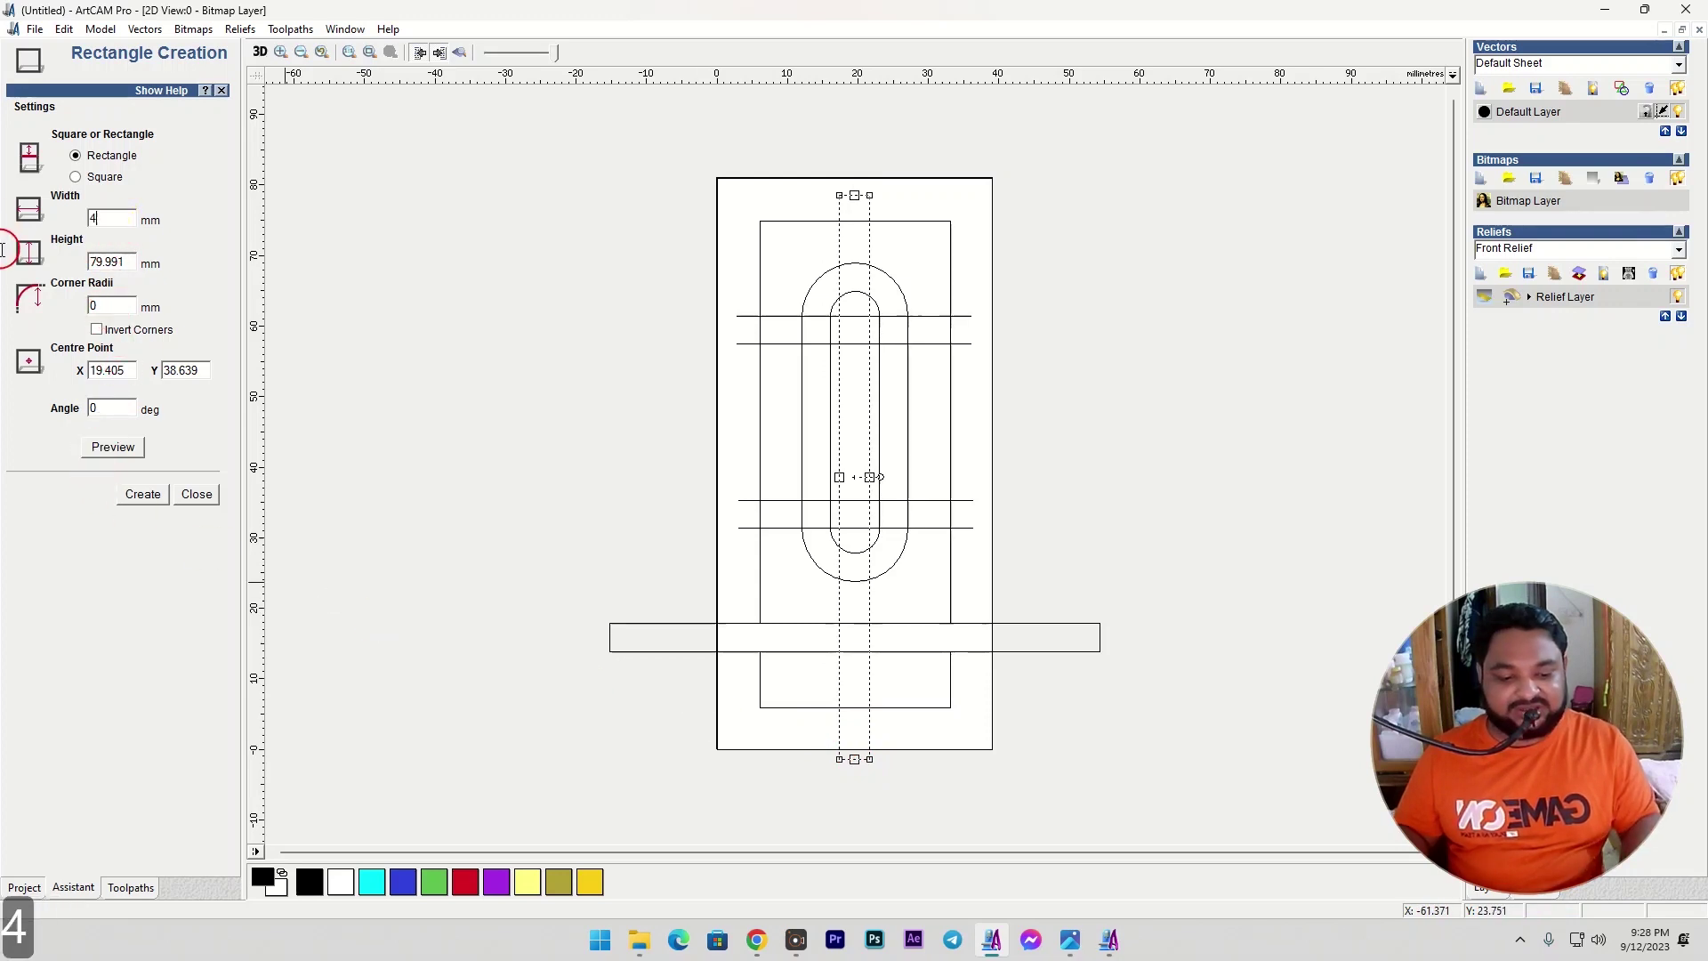
left_click(133, 493)
left_click(200, 495)
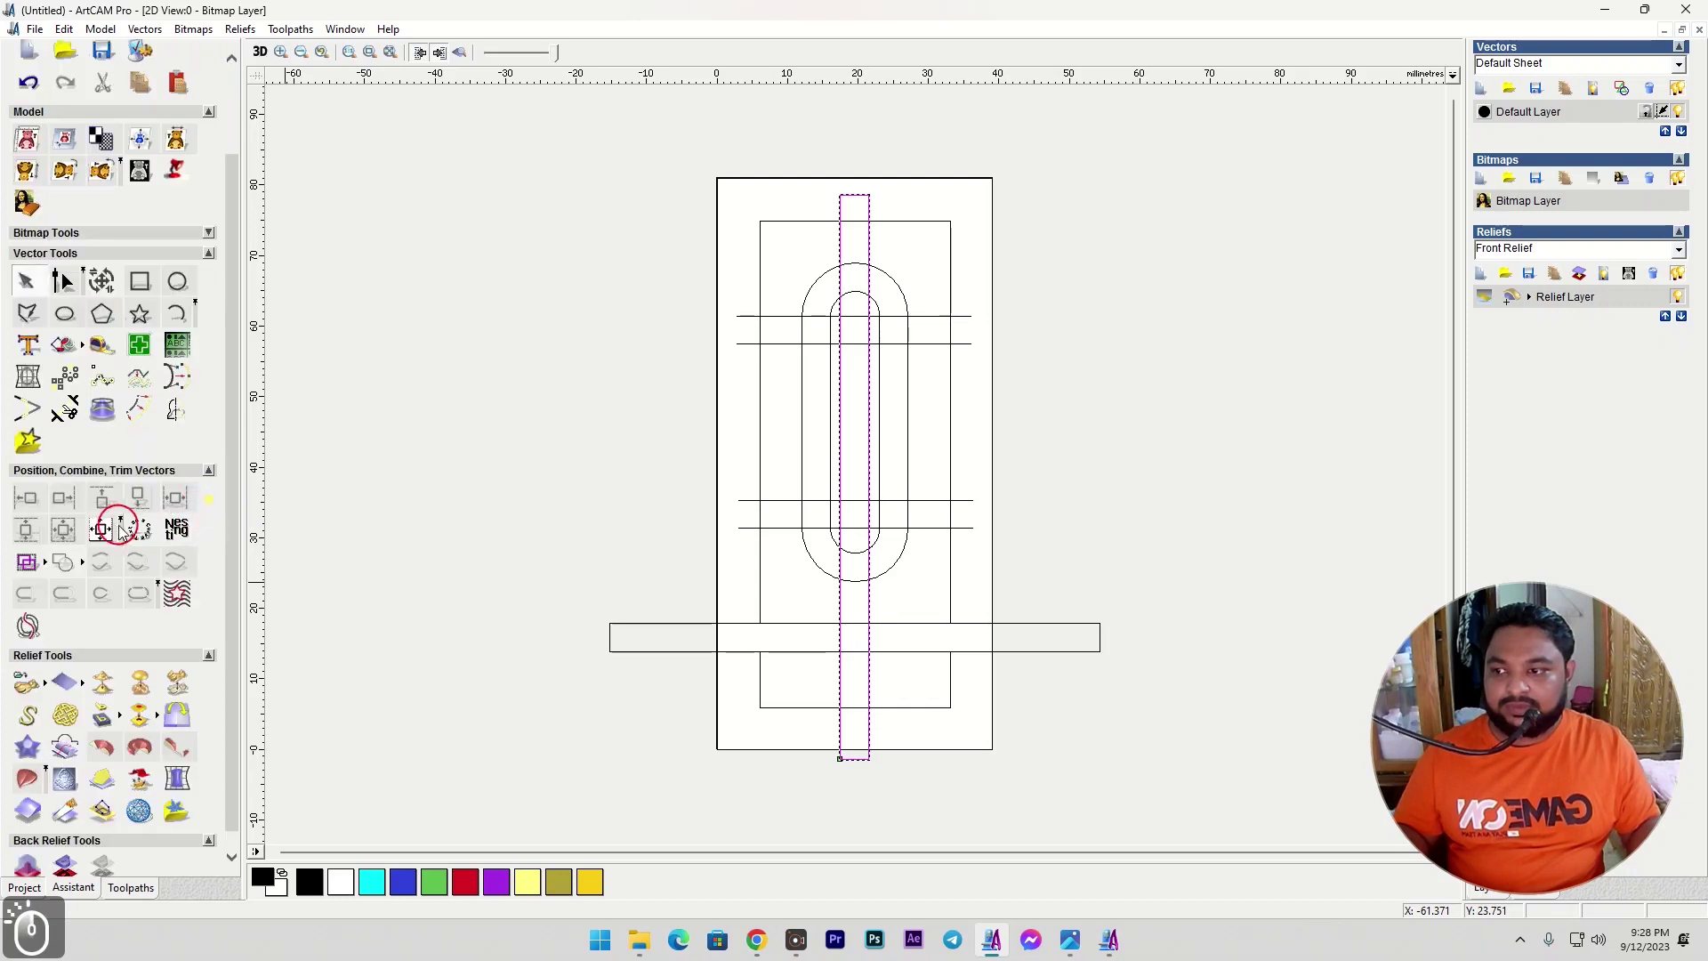
left_click(119, 527)
left_click(336, 528)
Trim the vertical strip above the inner rectangle and the outer slot's arc between the strip's sides, and compare with 7.png.
left_click(71, 401)
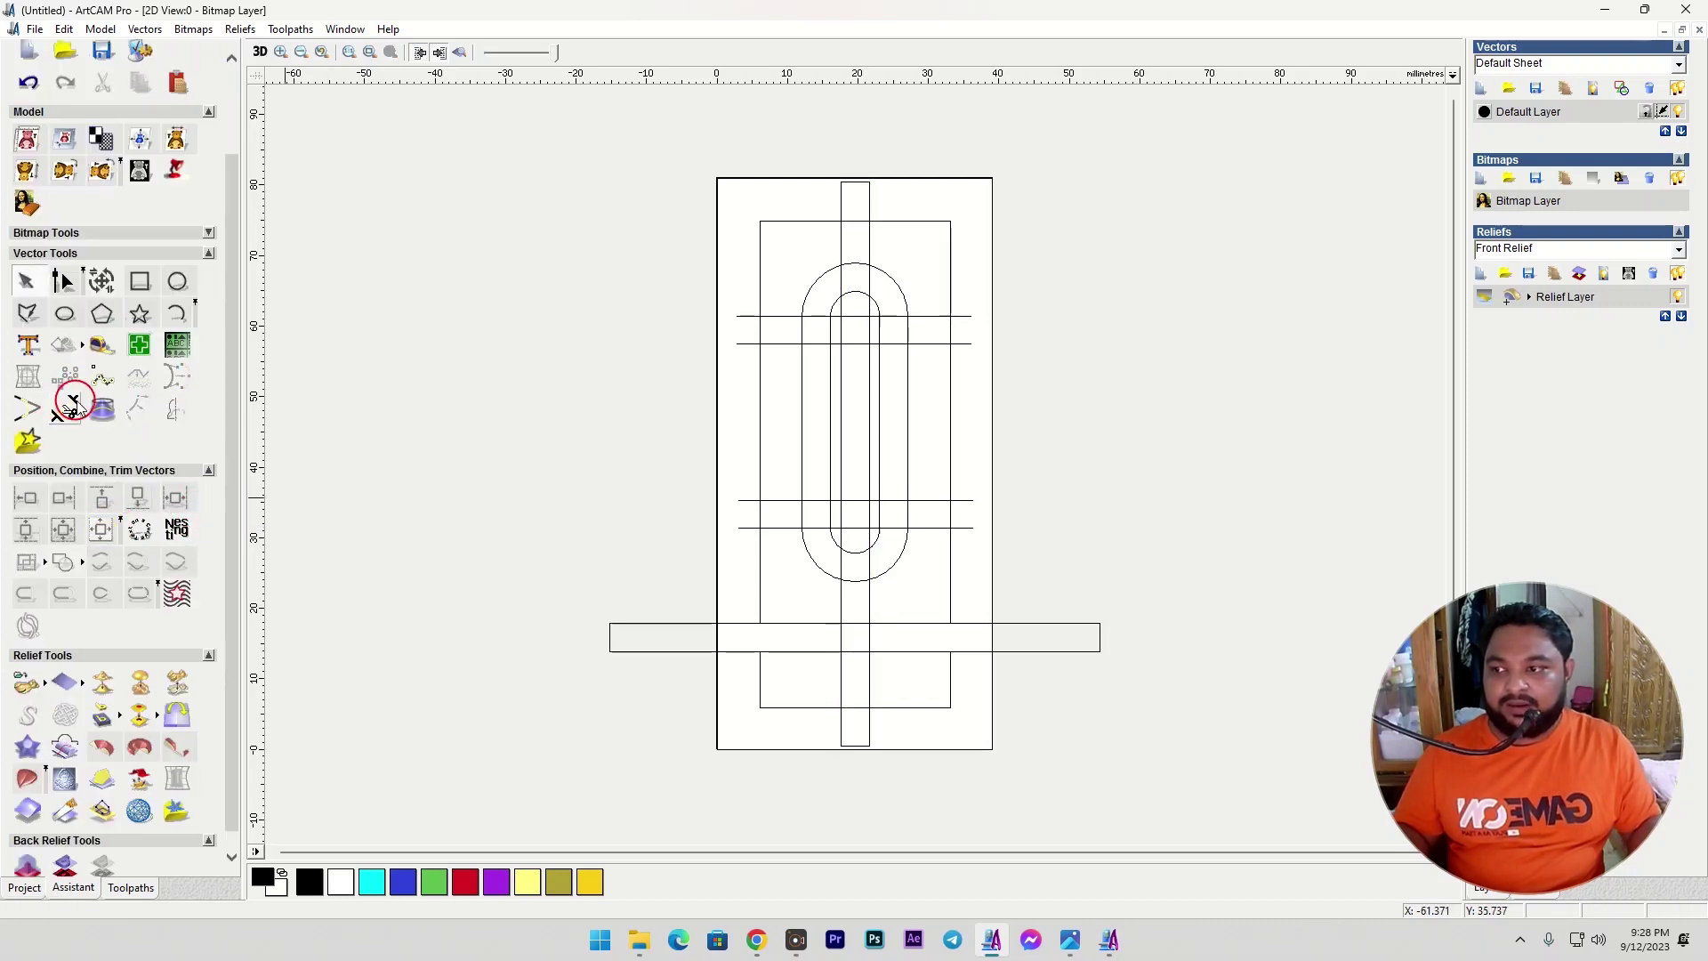
scroll(854, 267, "up", 2)
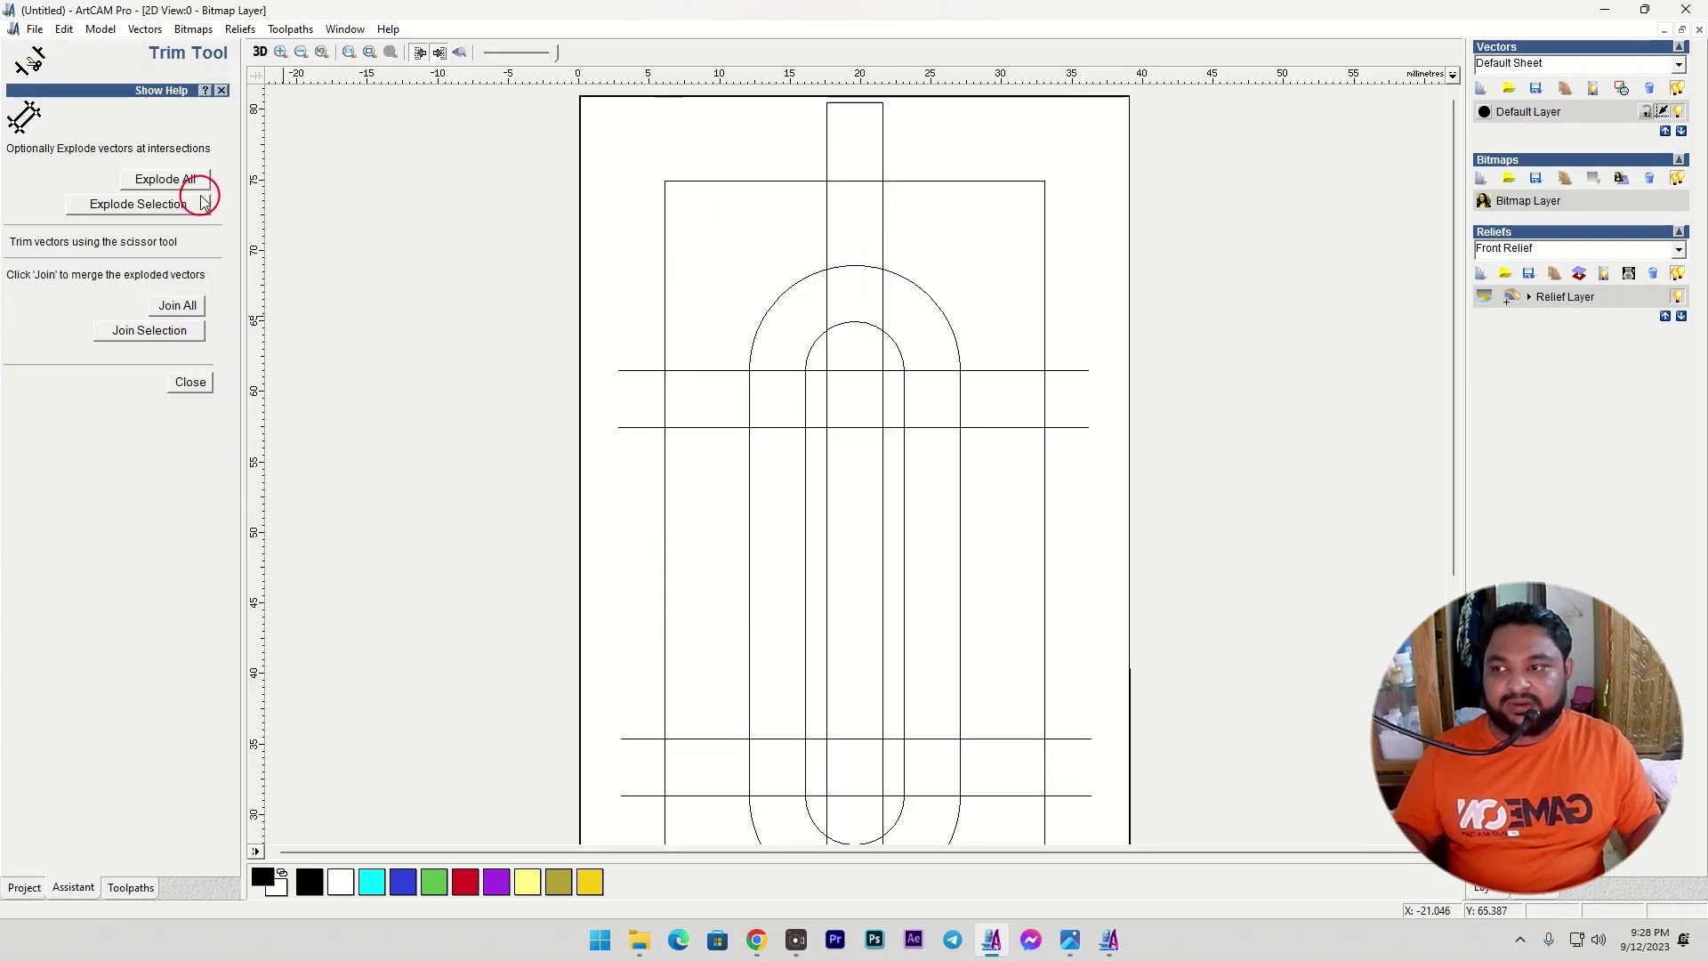
left_click(827, 156)
left_click(851, 266)
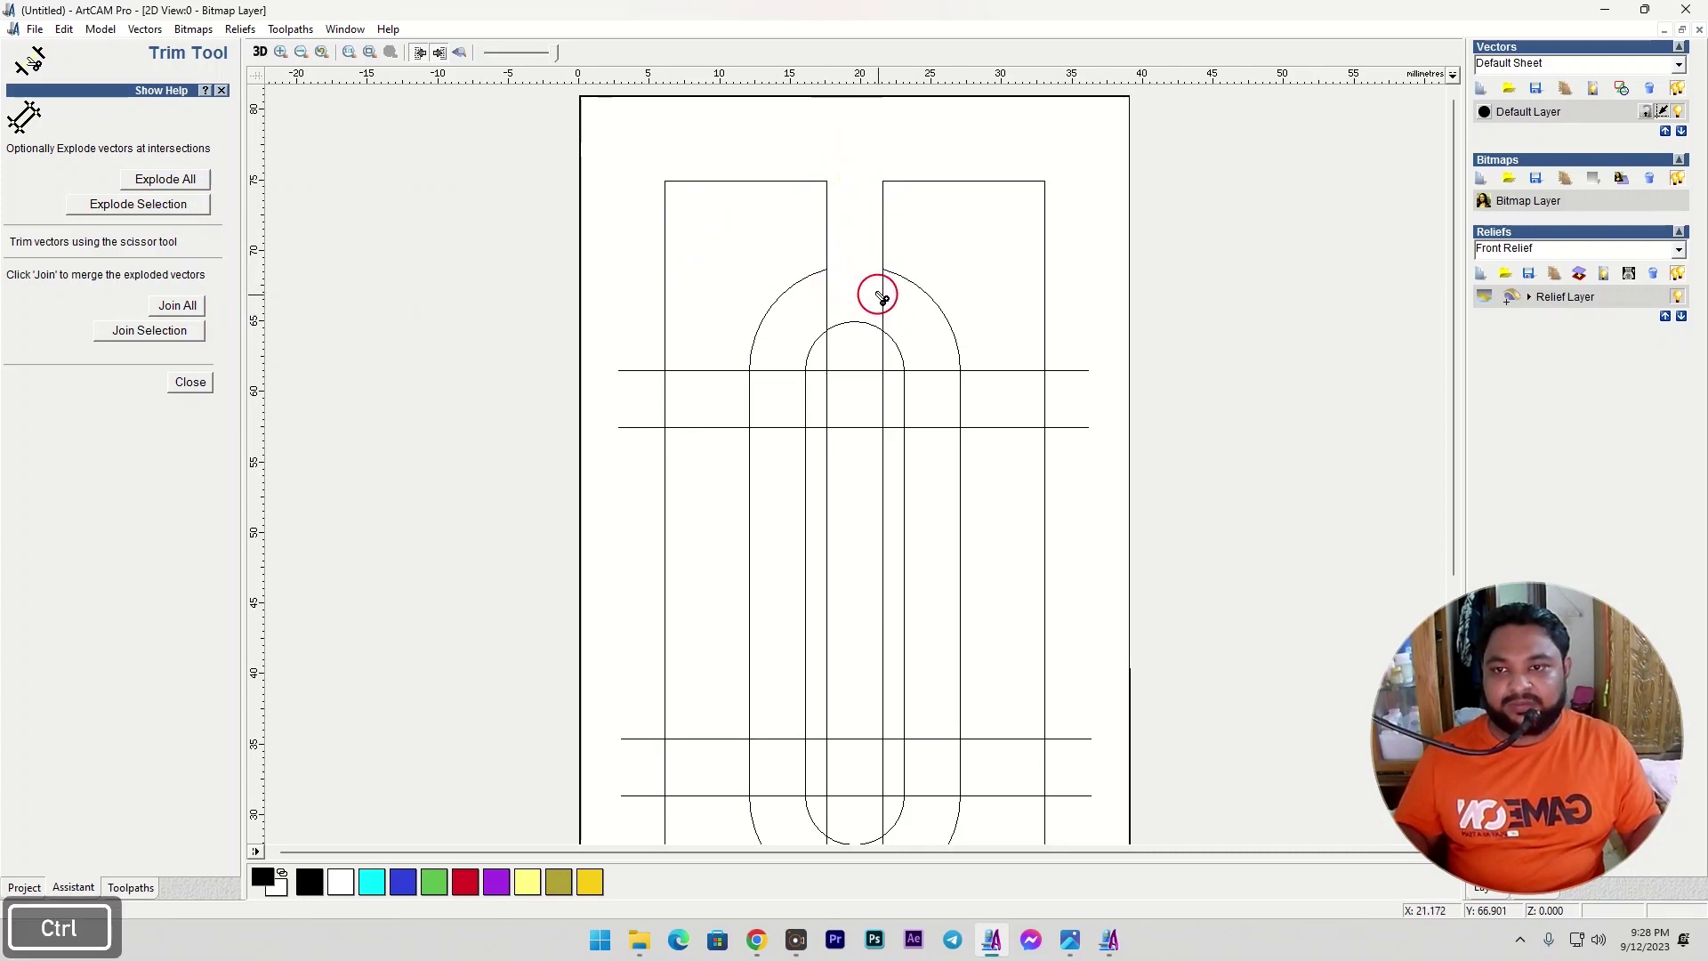
left_click(1070, 940)
left_click(1070, 941)
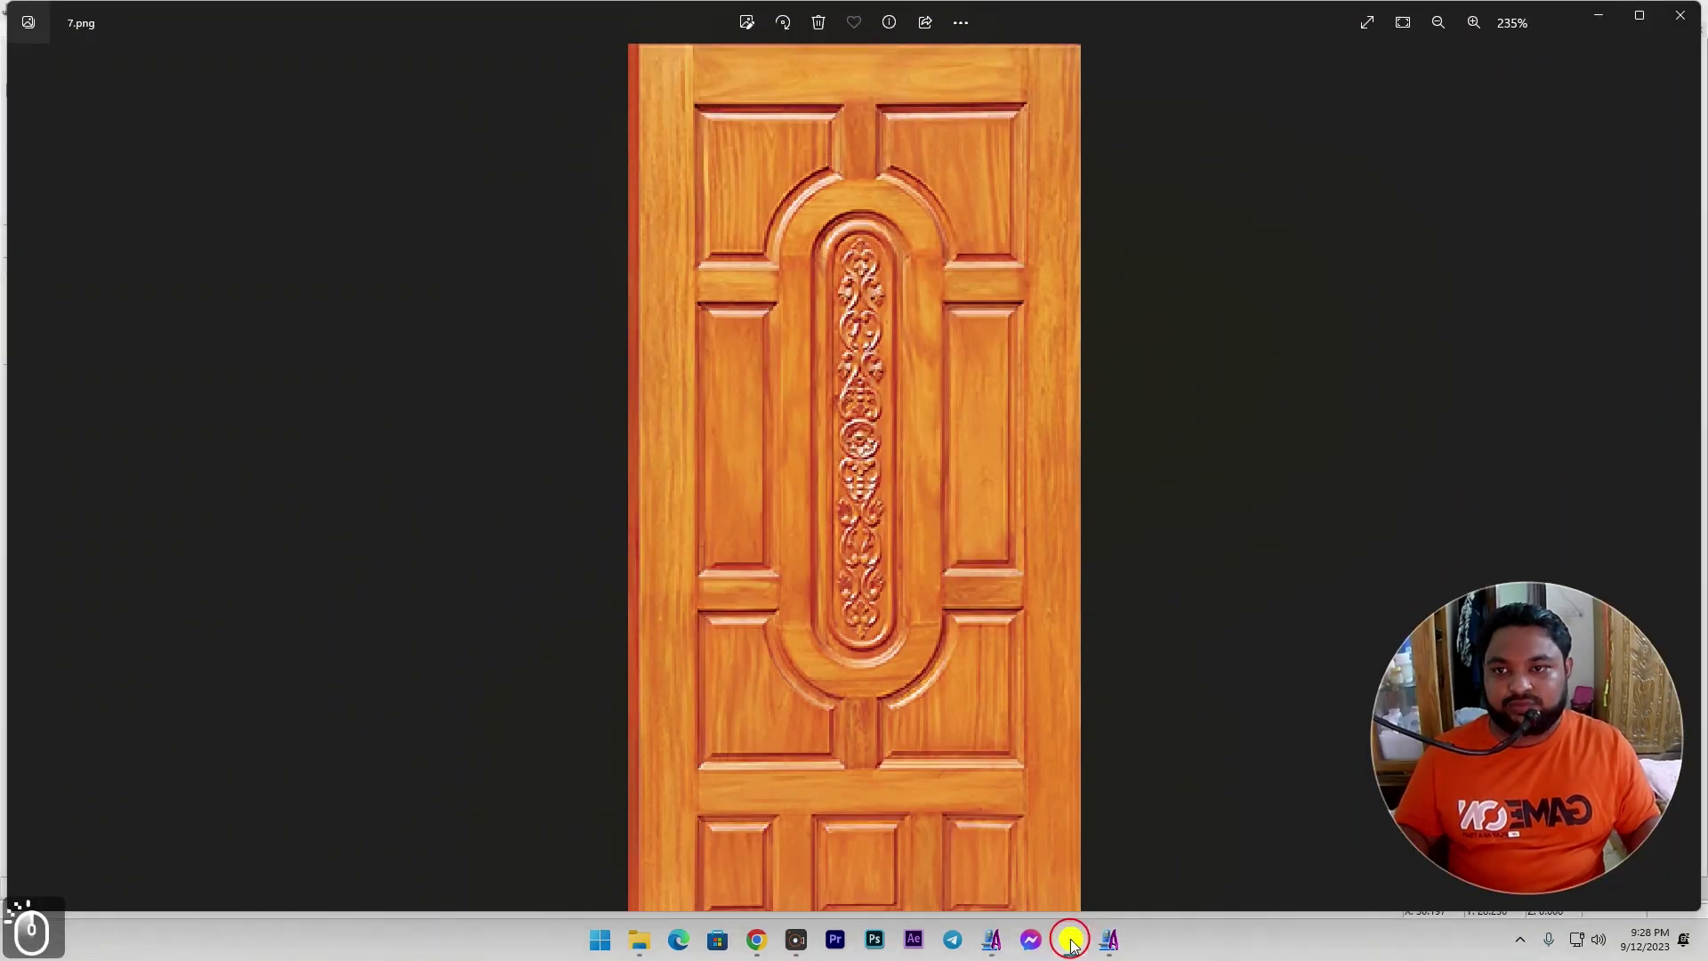
Trim the left side around the upper pair of horizontal lines to separate the upper-left panel from the middle-left panel.
left_click(774, 369)
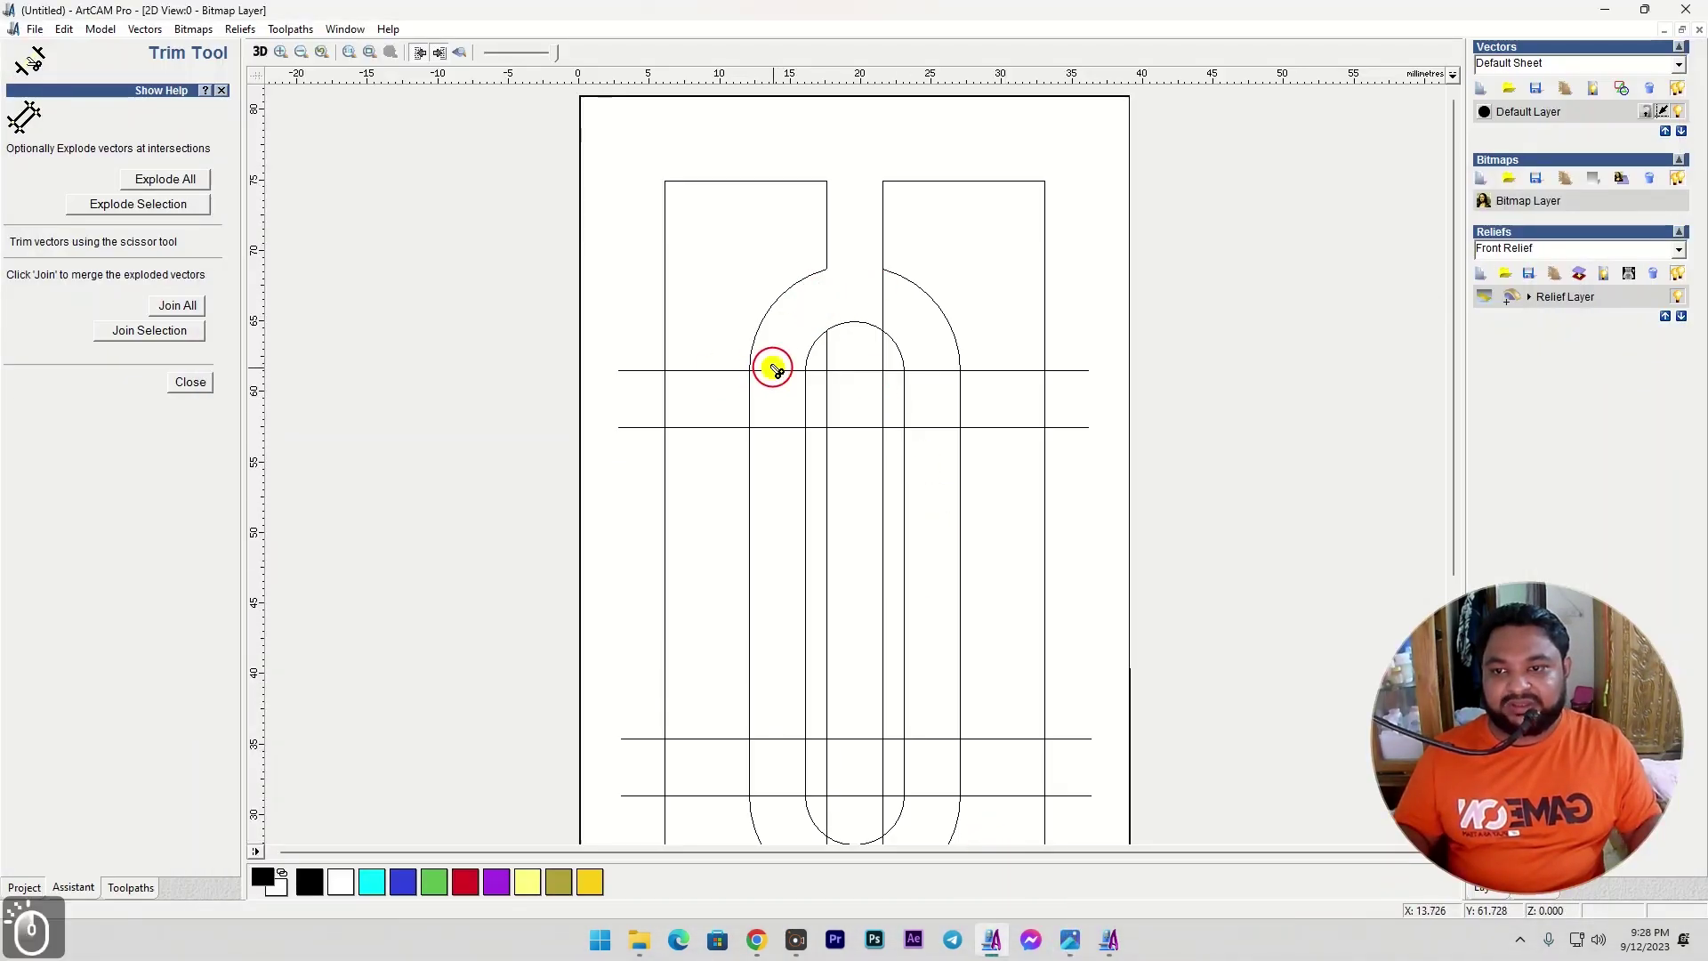
left_click(751, 384)
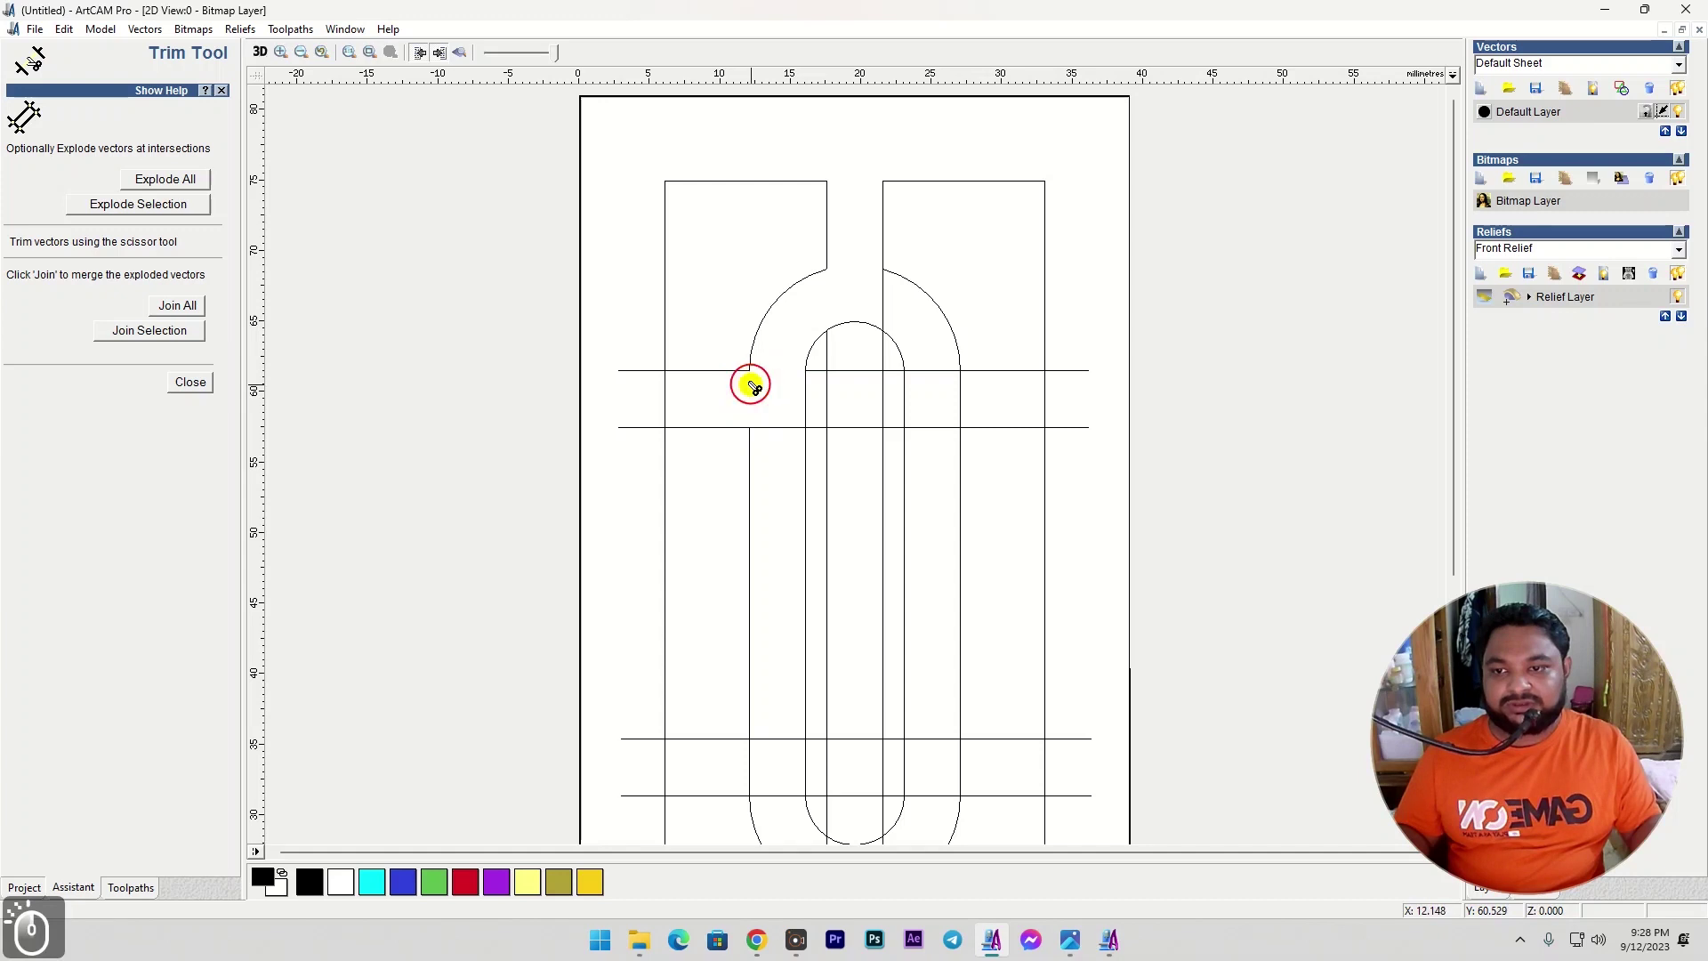
left_click(645, 371)
left_click(669, 383)
left_click(641, 425)
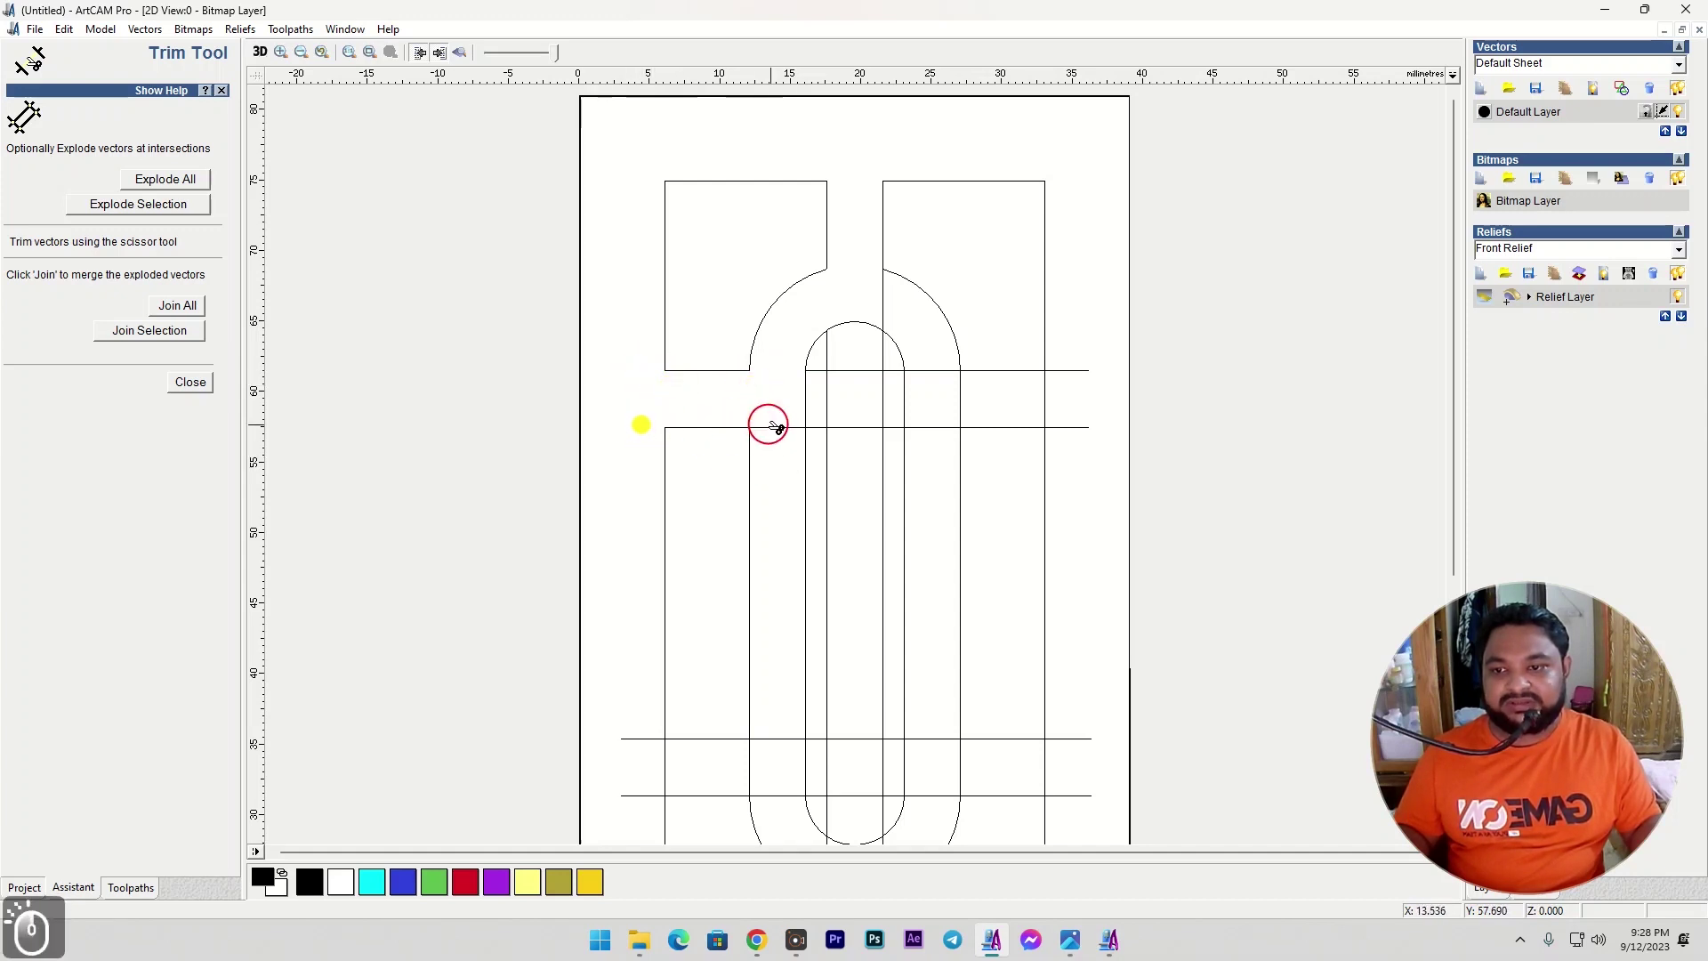
Trim the left side around the lower pair of horizontal lines to separate the middle-left panel from the lower-left panel.
scroll(765, 537, "down", 2)
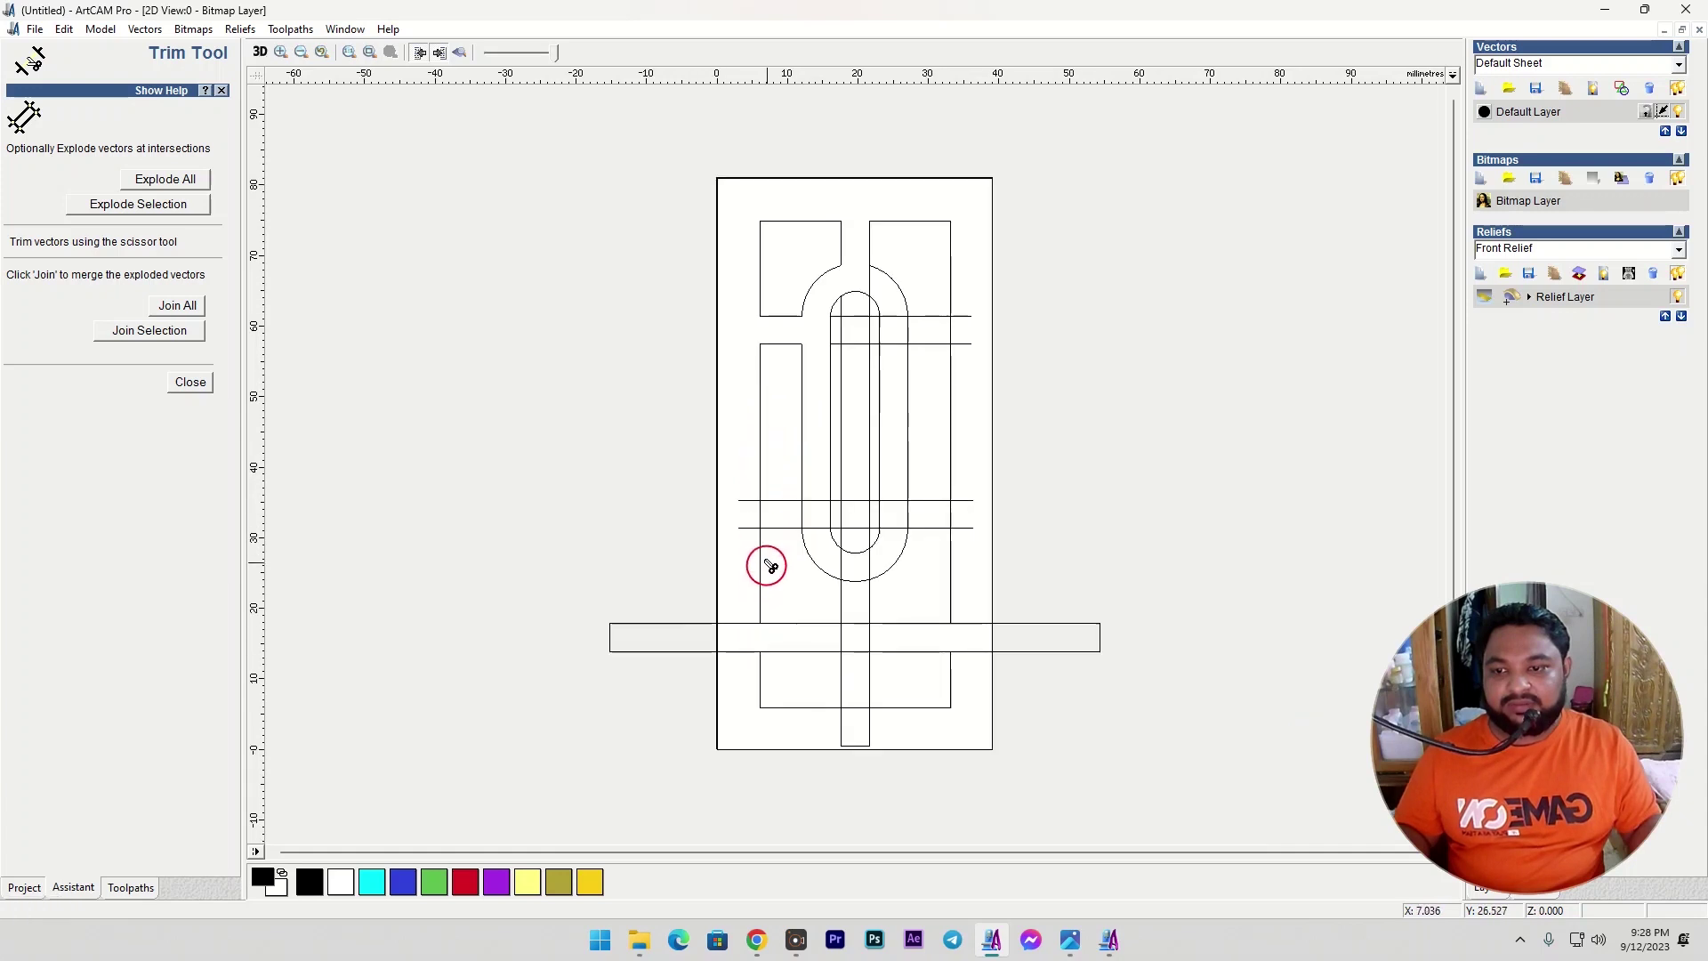
left_click(759, 515)
left_click(793, 515)
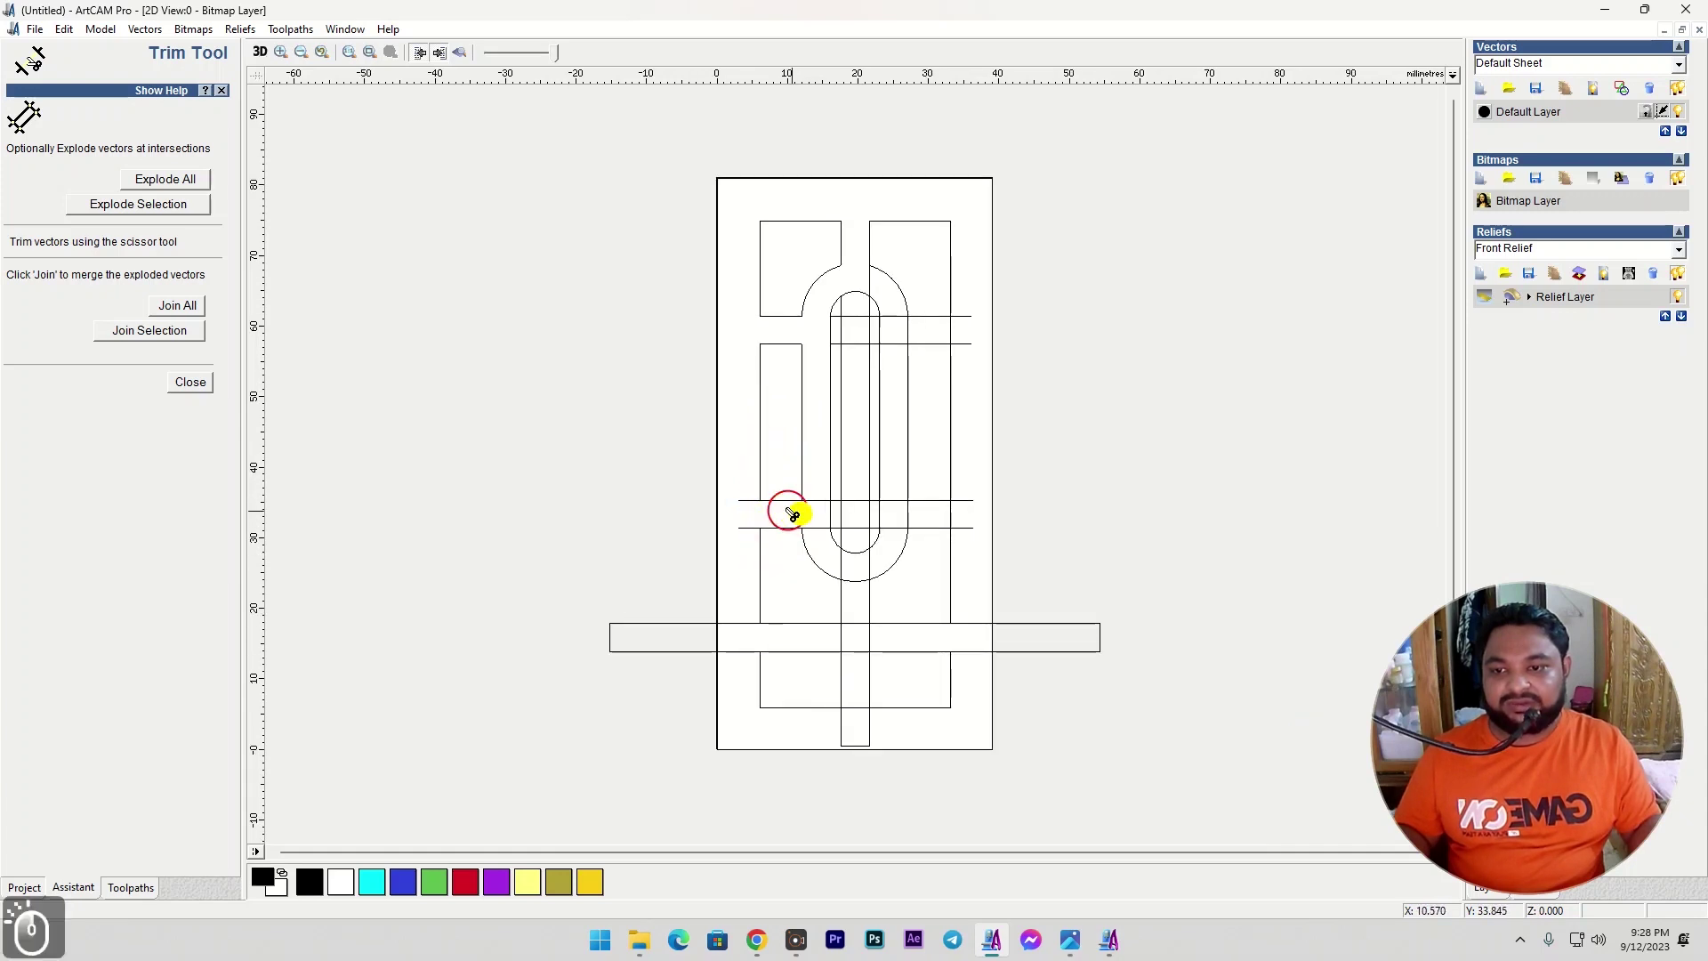
left_click(814, 503)
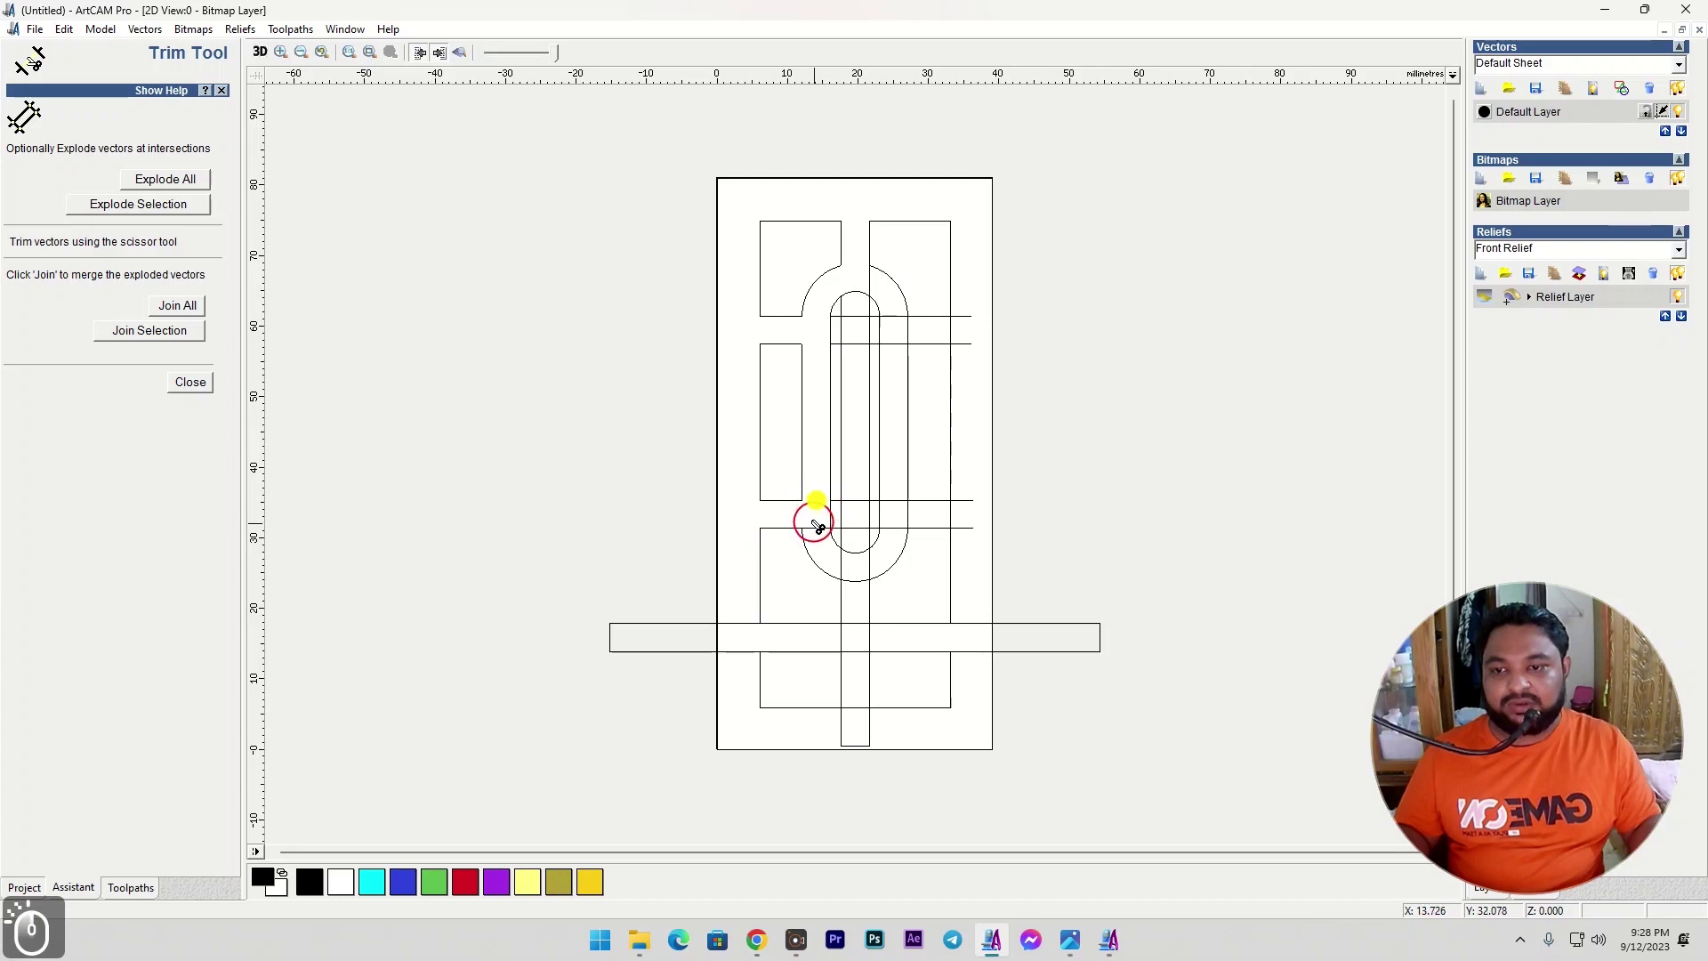
Trim the outer slot's lower arc inside the vertical strip and the strip's crossing with the horizontal bar to finish the lower-left panel.
left_click(853, 580)
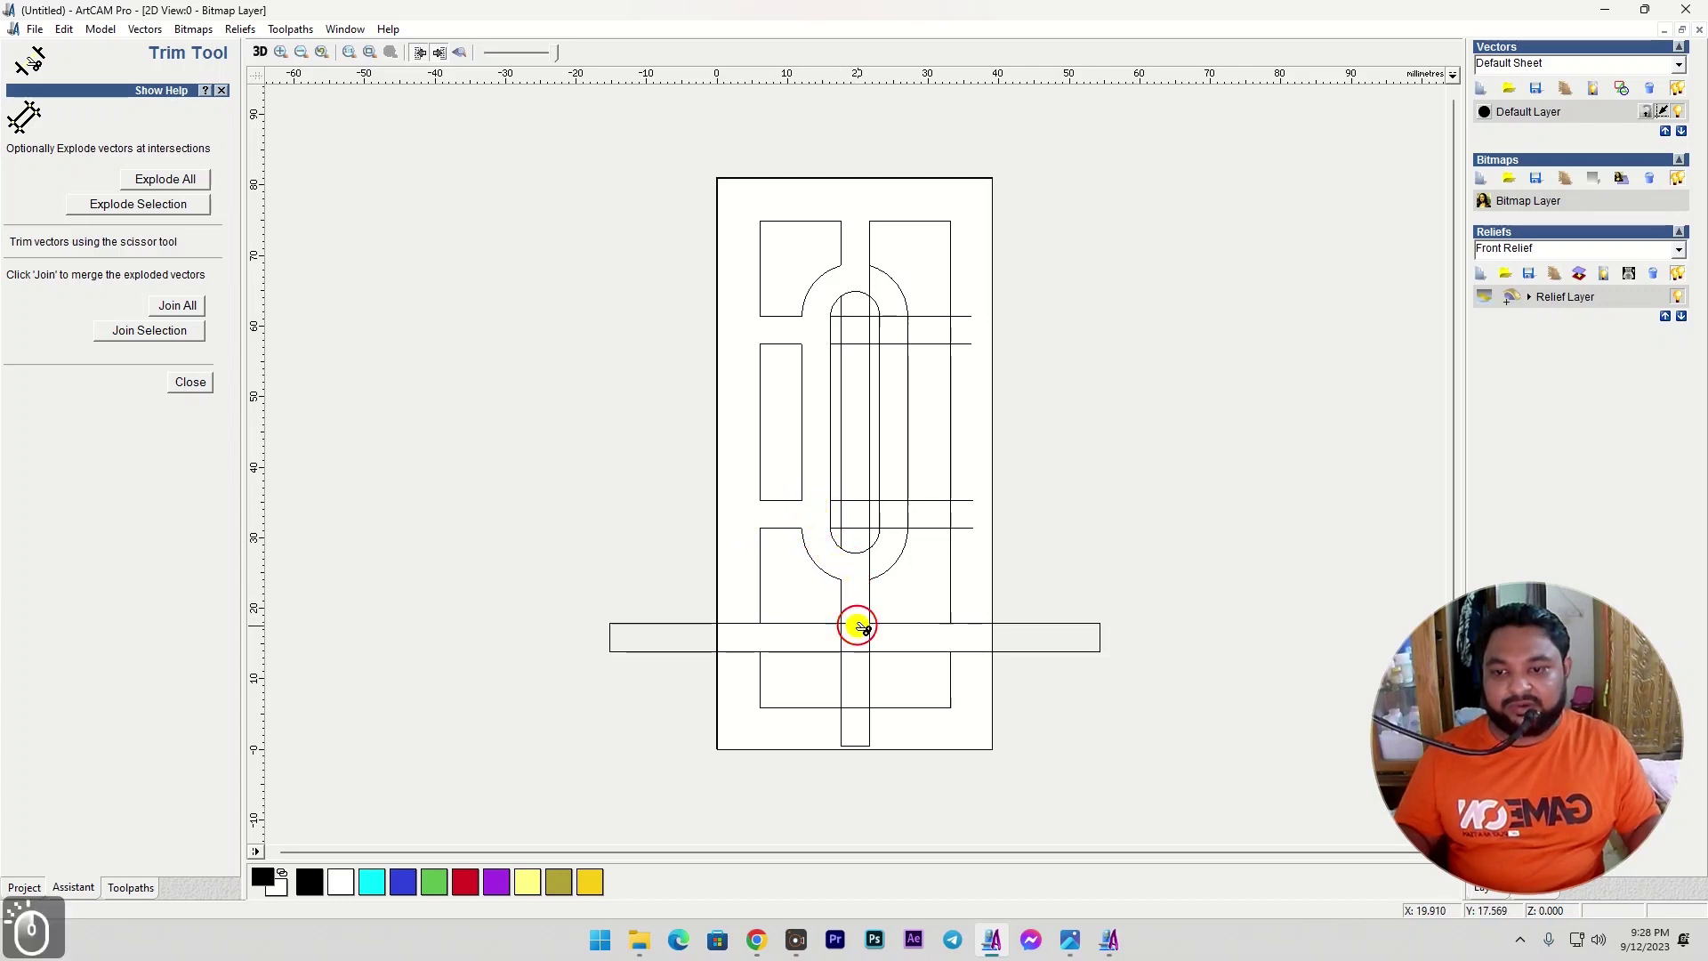
left_click(839, 638)
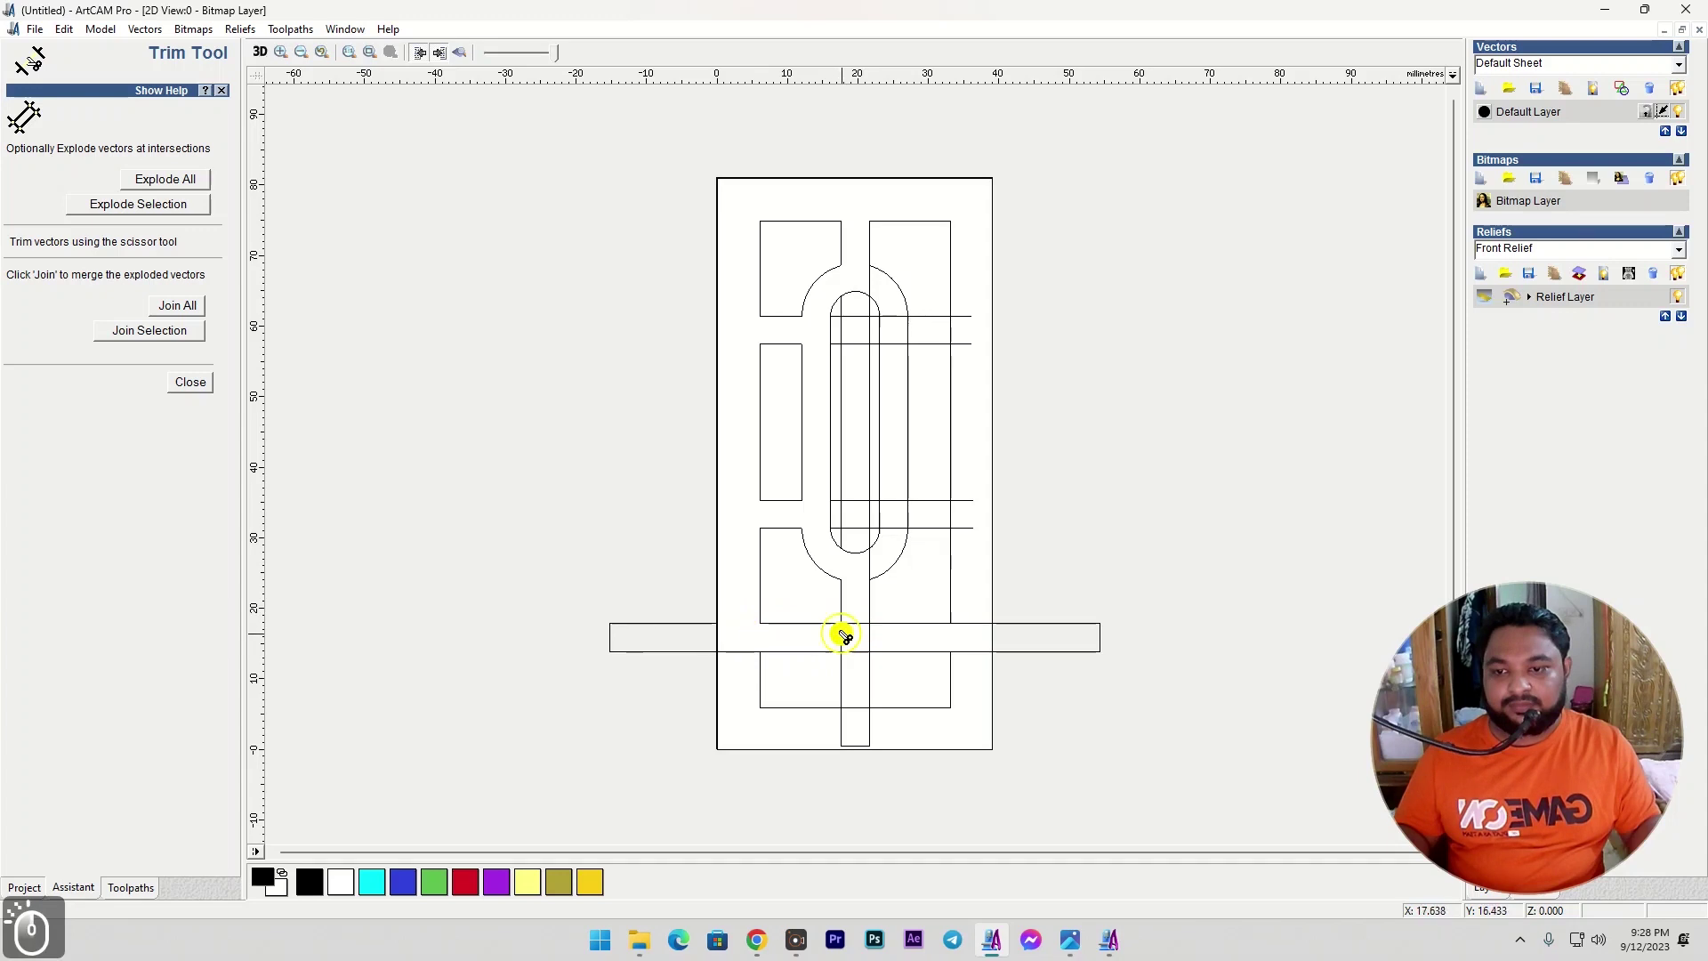
left_click(841, 637)
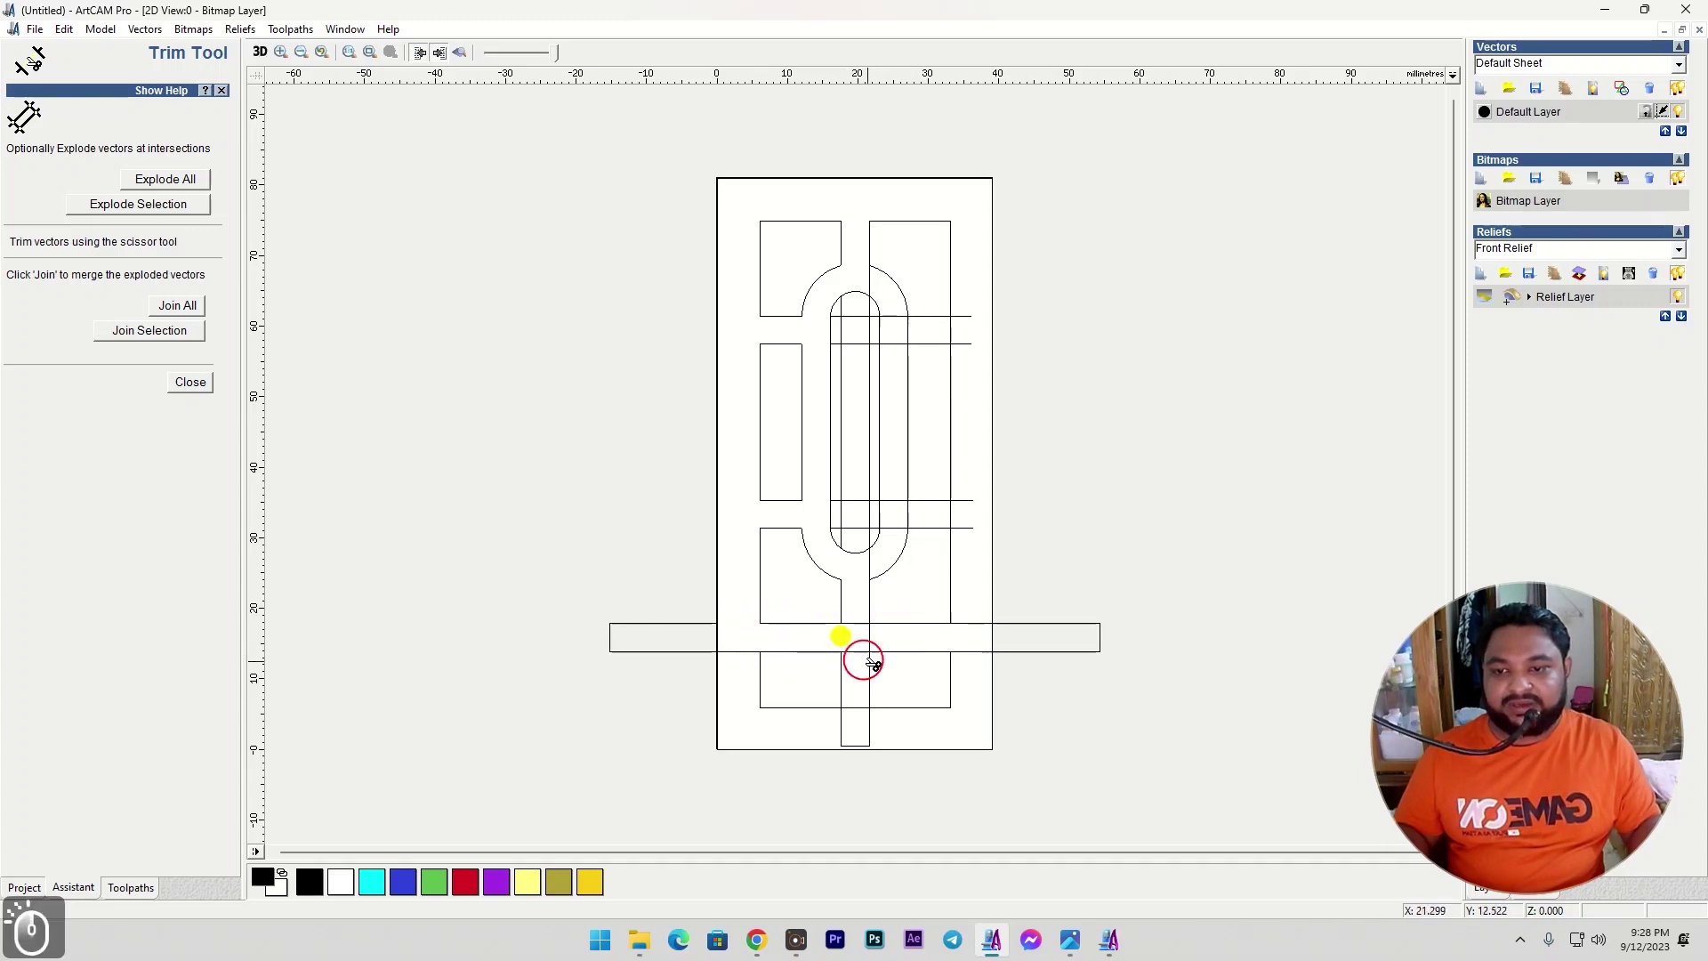
left_click(858, 623)
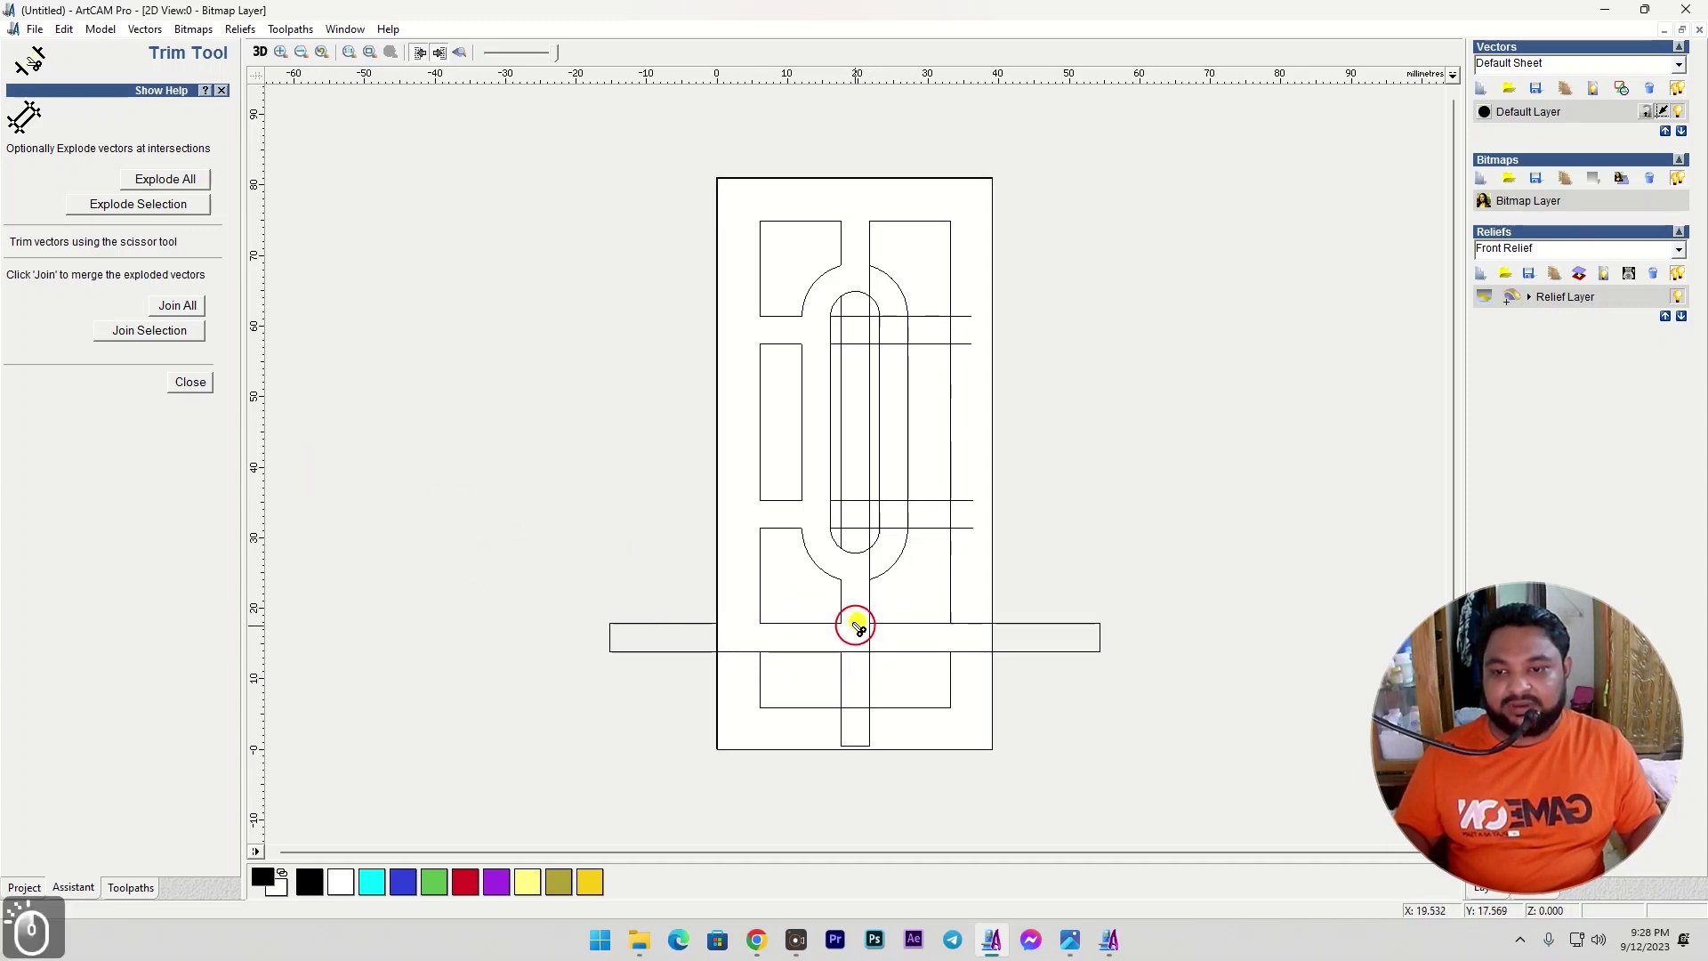
left_click(204, 381)
Delete the right-half panel outlines and the leftover lines crossing the centre, keeping the inner rounded slot.
left_click_drag(854, 199, 1029, 801)
key("Delete")
left_click(896, 500)
key("Delete")
left_click_drag(809, 260, 1012, 587)
left_click_drag(879, 393, 877, 392)
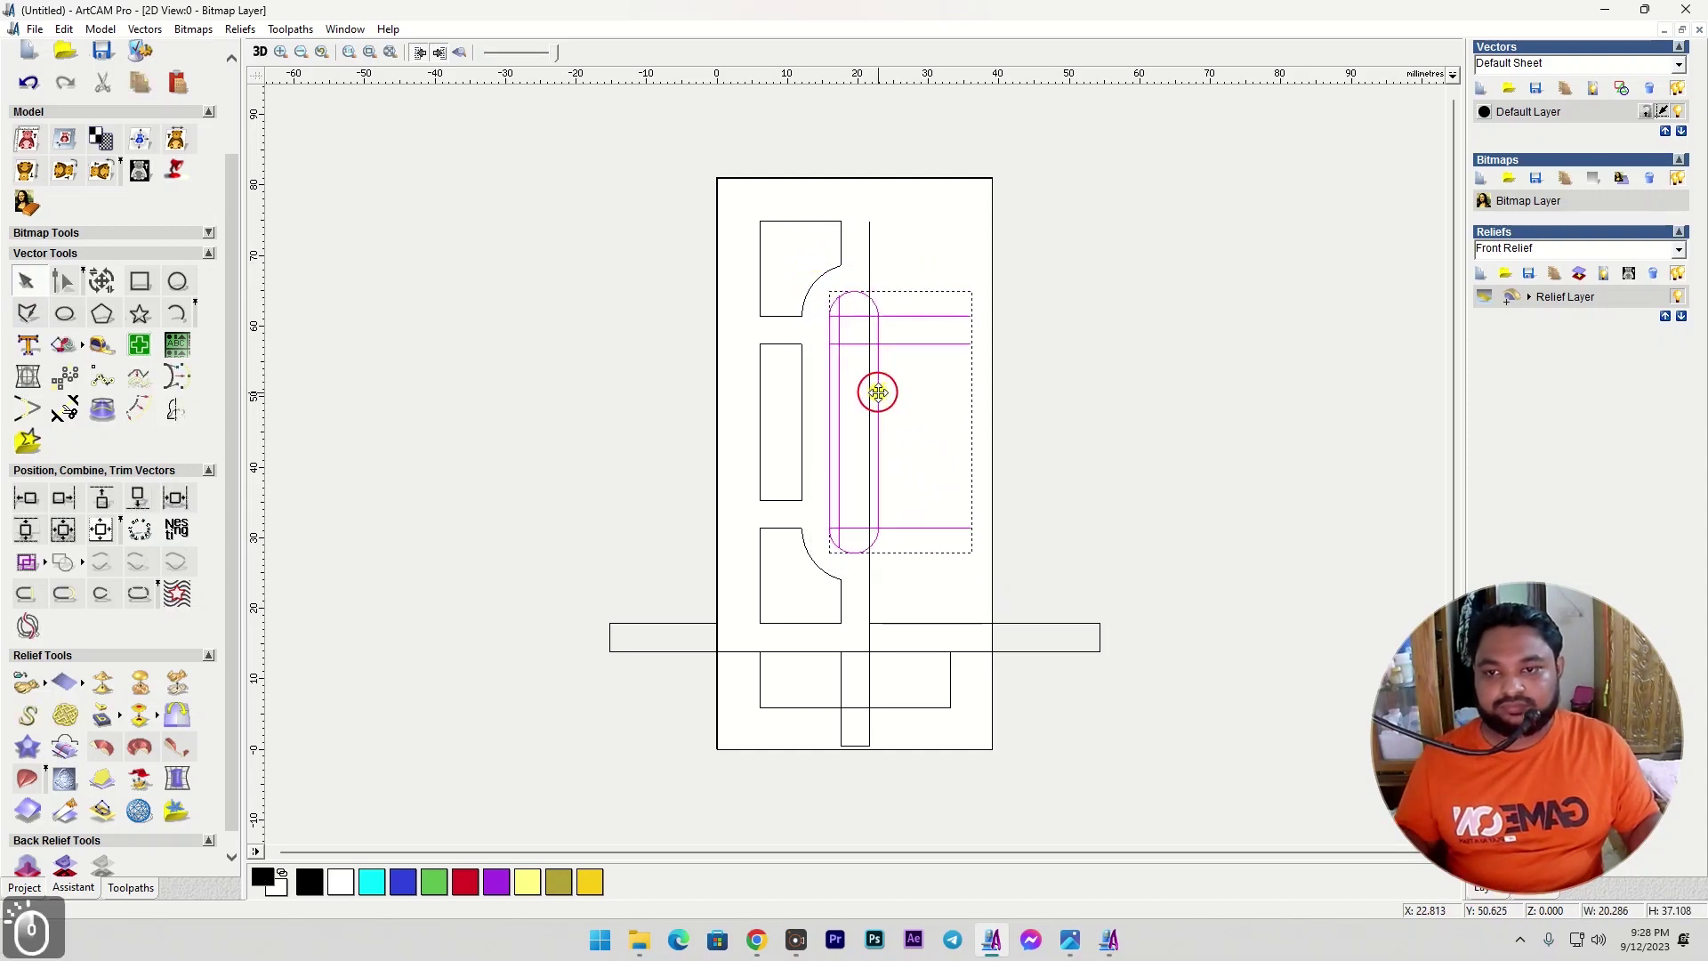
key("ctrl+z")
left_click(880, 396, "shift")
key("Delete")
Delete the remaining vertical strip and the horizontal bar below the panels.
left_click(870, 351)
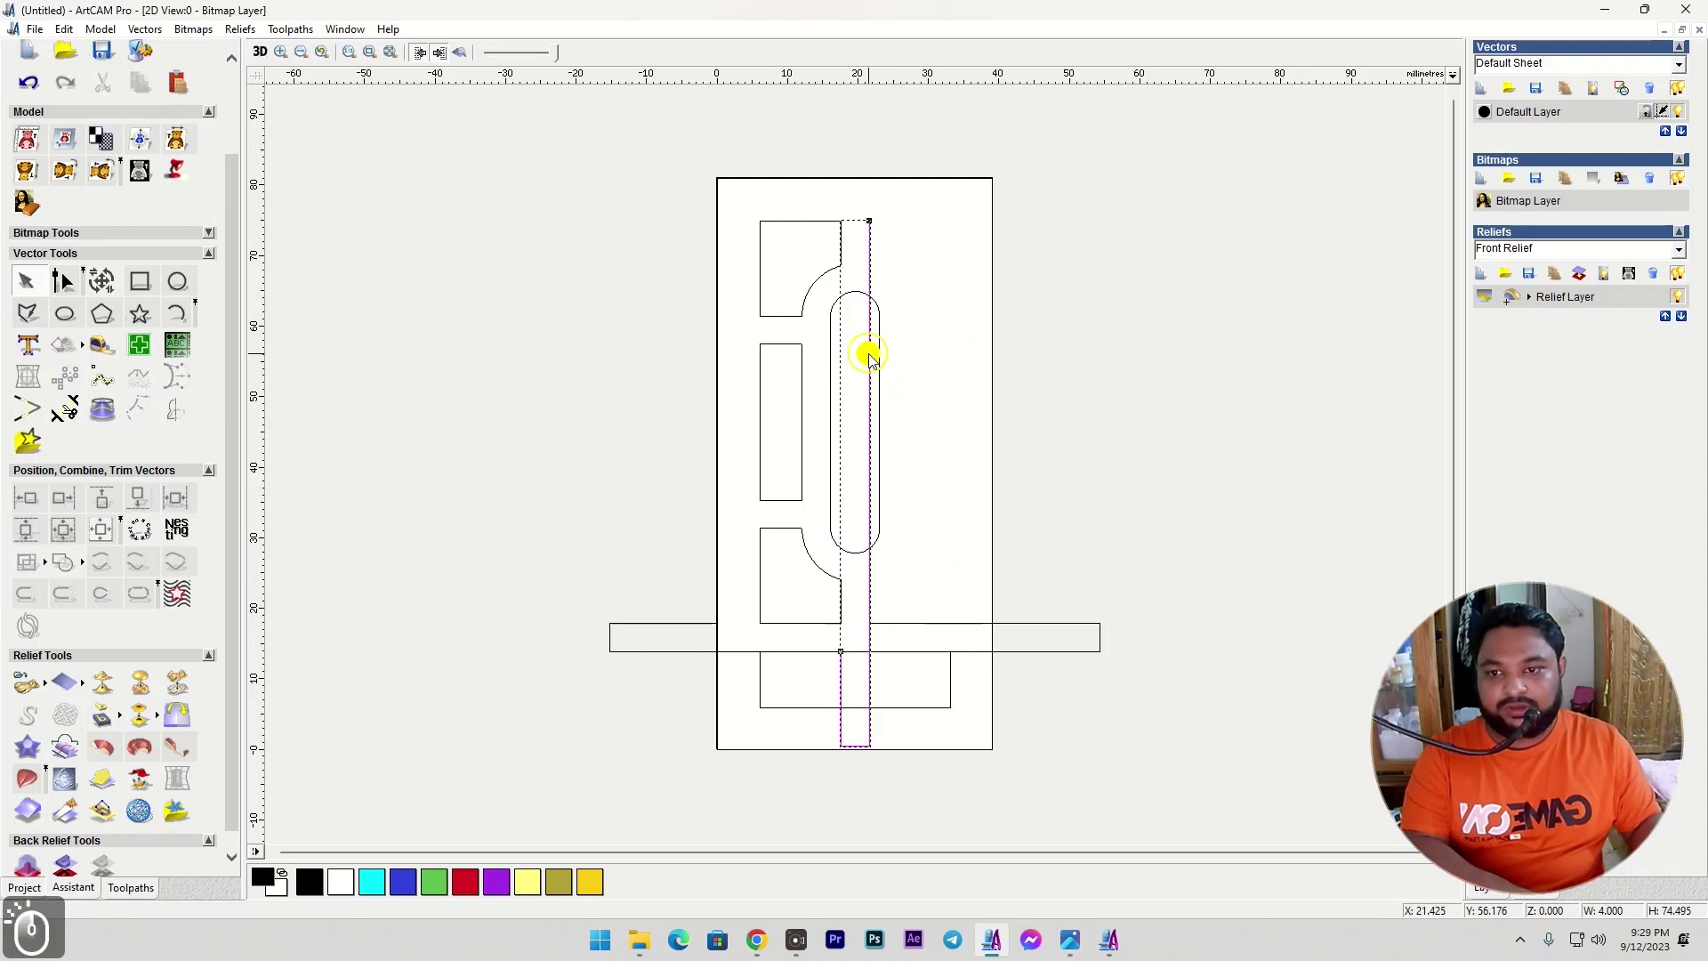
key("Delete")
left_click(902, 625)
key("Delete")
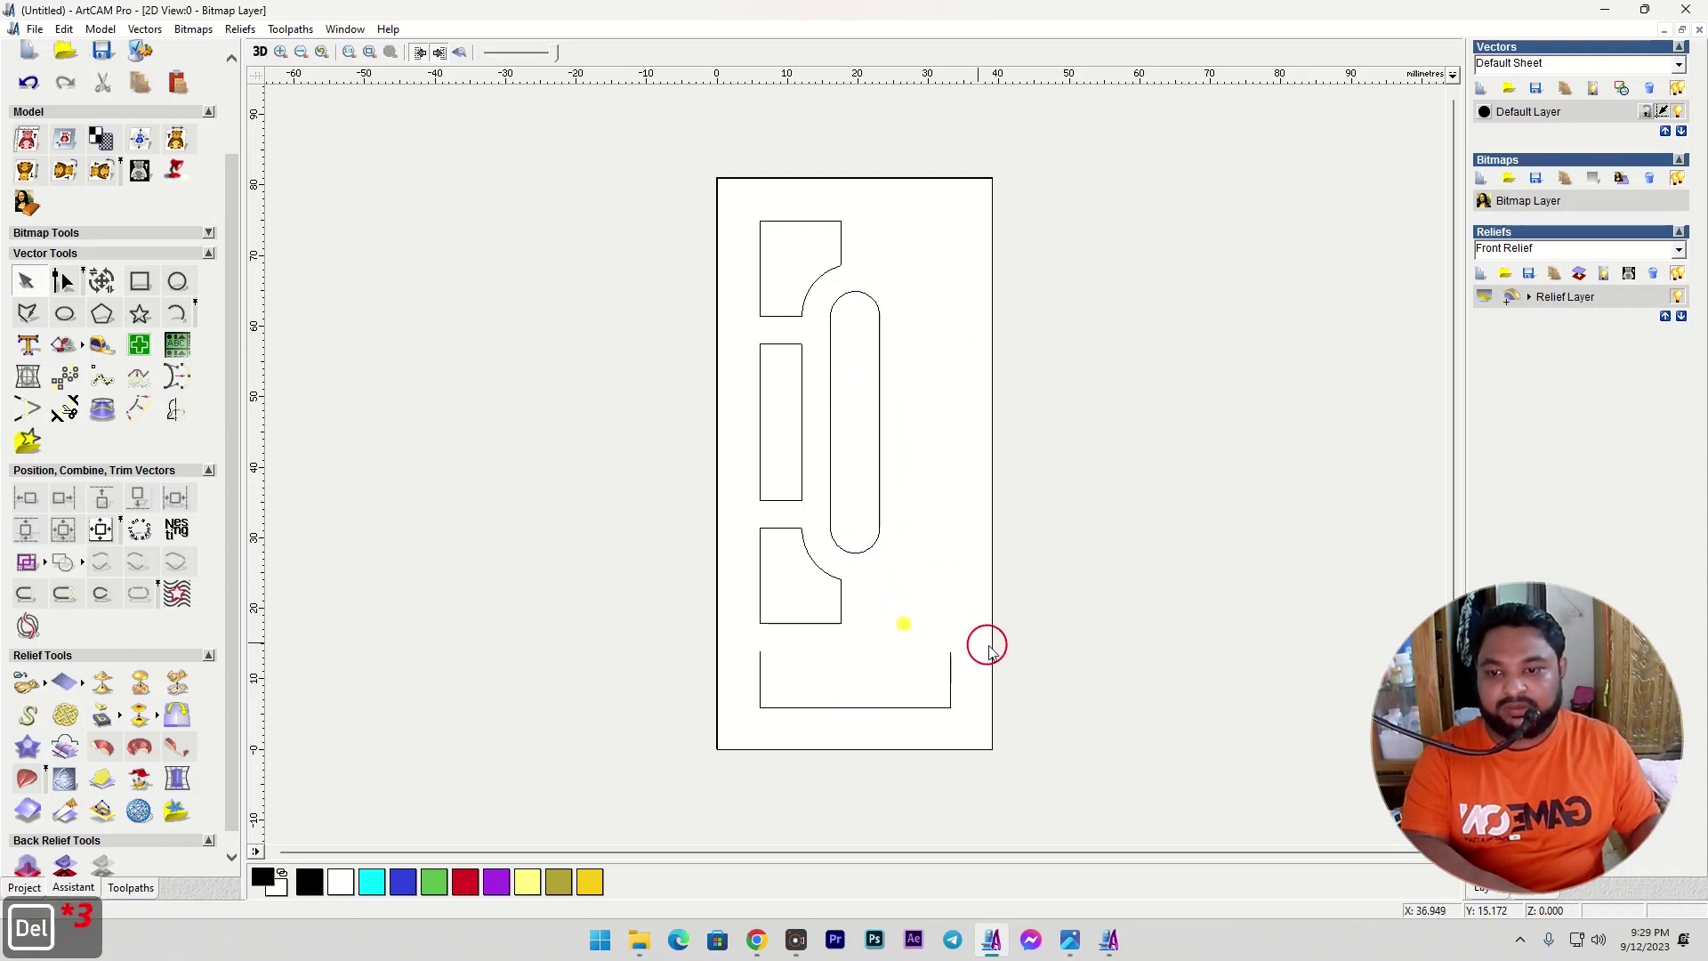
Draw a vertical line about 88 mm long through the door and centre it on the page.
left_click(27, 313)
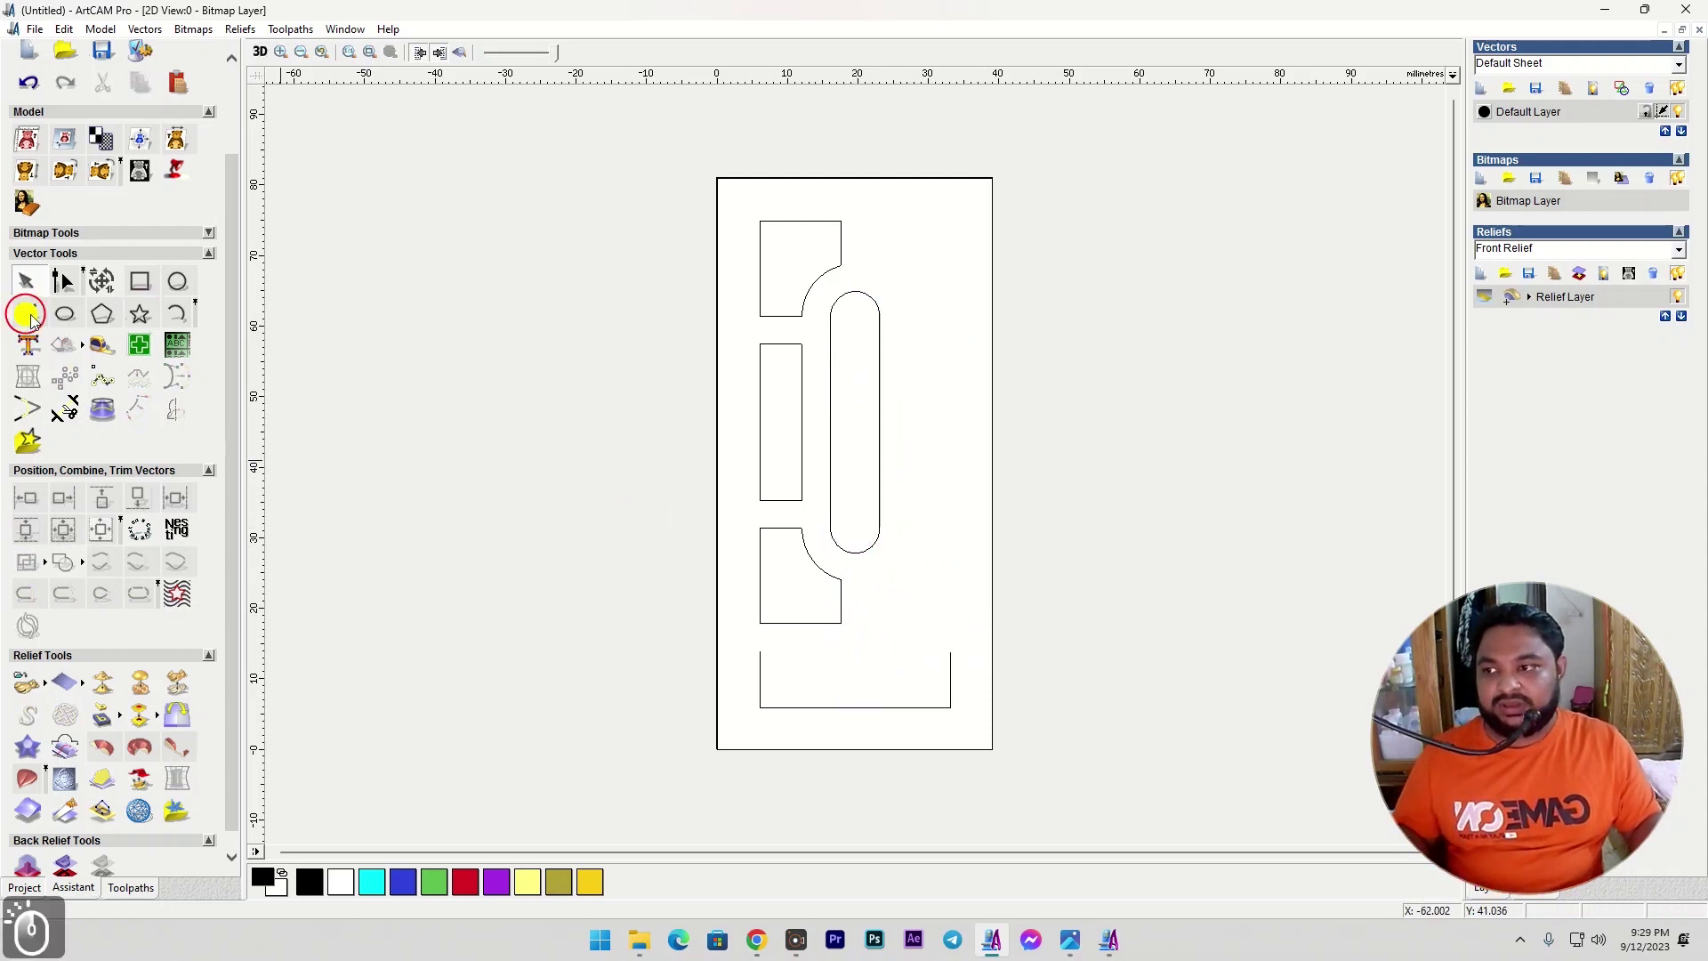
left_click(867, 147)
double_click(866, 765)
left_click(104, 529)
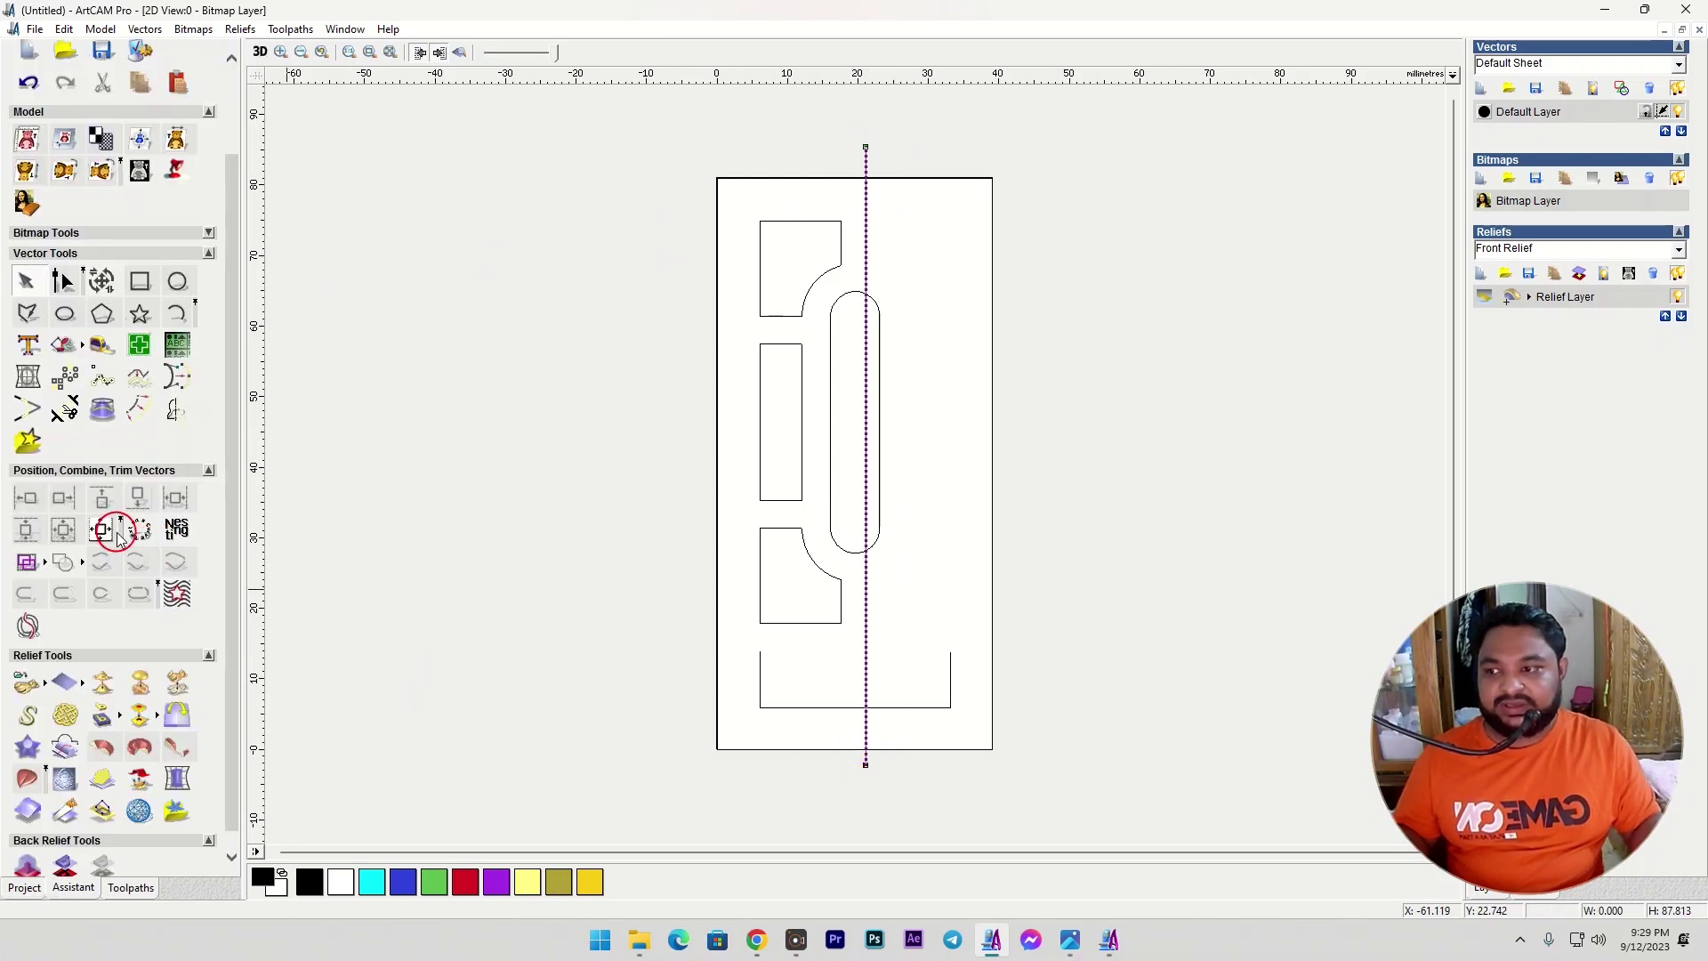
Join the segments of the three left panels into closed vectors with a tolerance of 0.01.
left_click_drag(732, 211, 839, 657)
key("j")
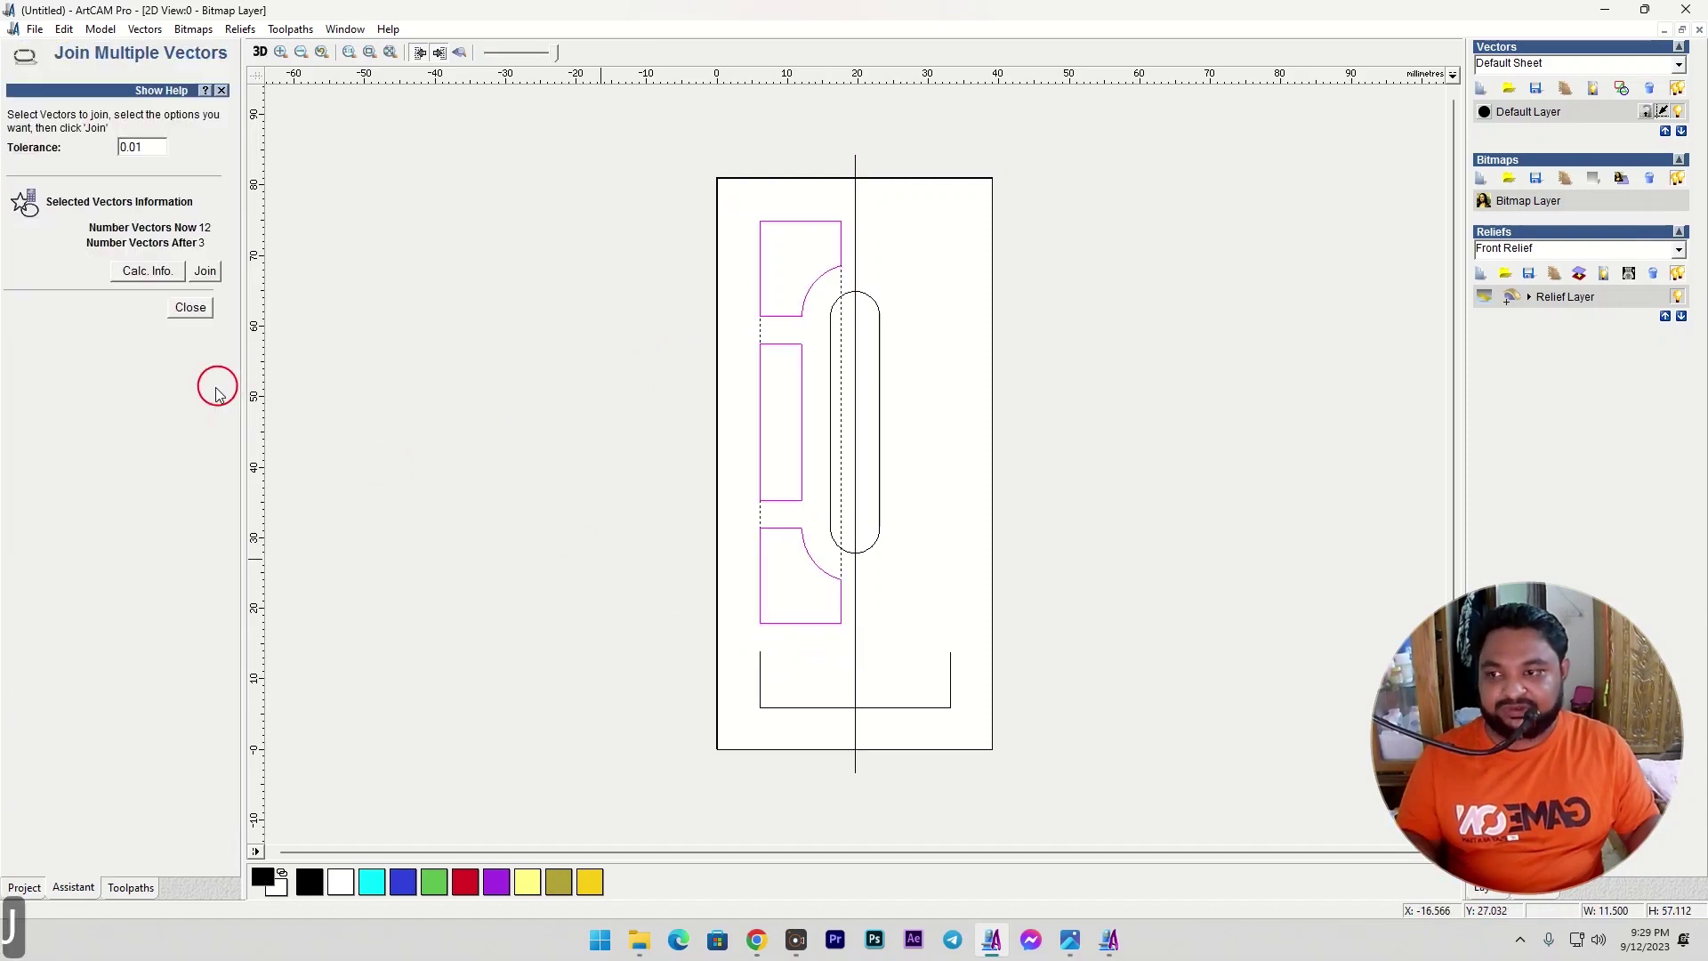
left_click(205, 270)
Mirror copies of the three left panels about the vertical centre line, keeping the originals.
left_click_drag(732, 201, 858, 645)
left_click(856, 595, "shift")
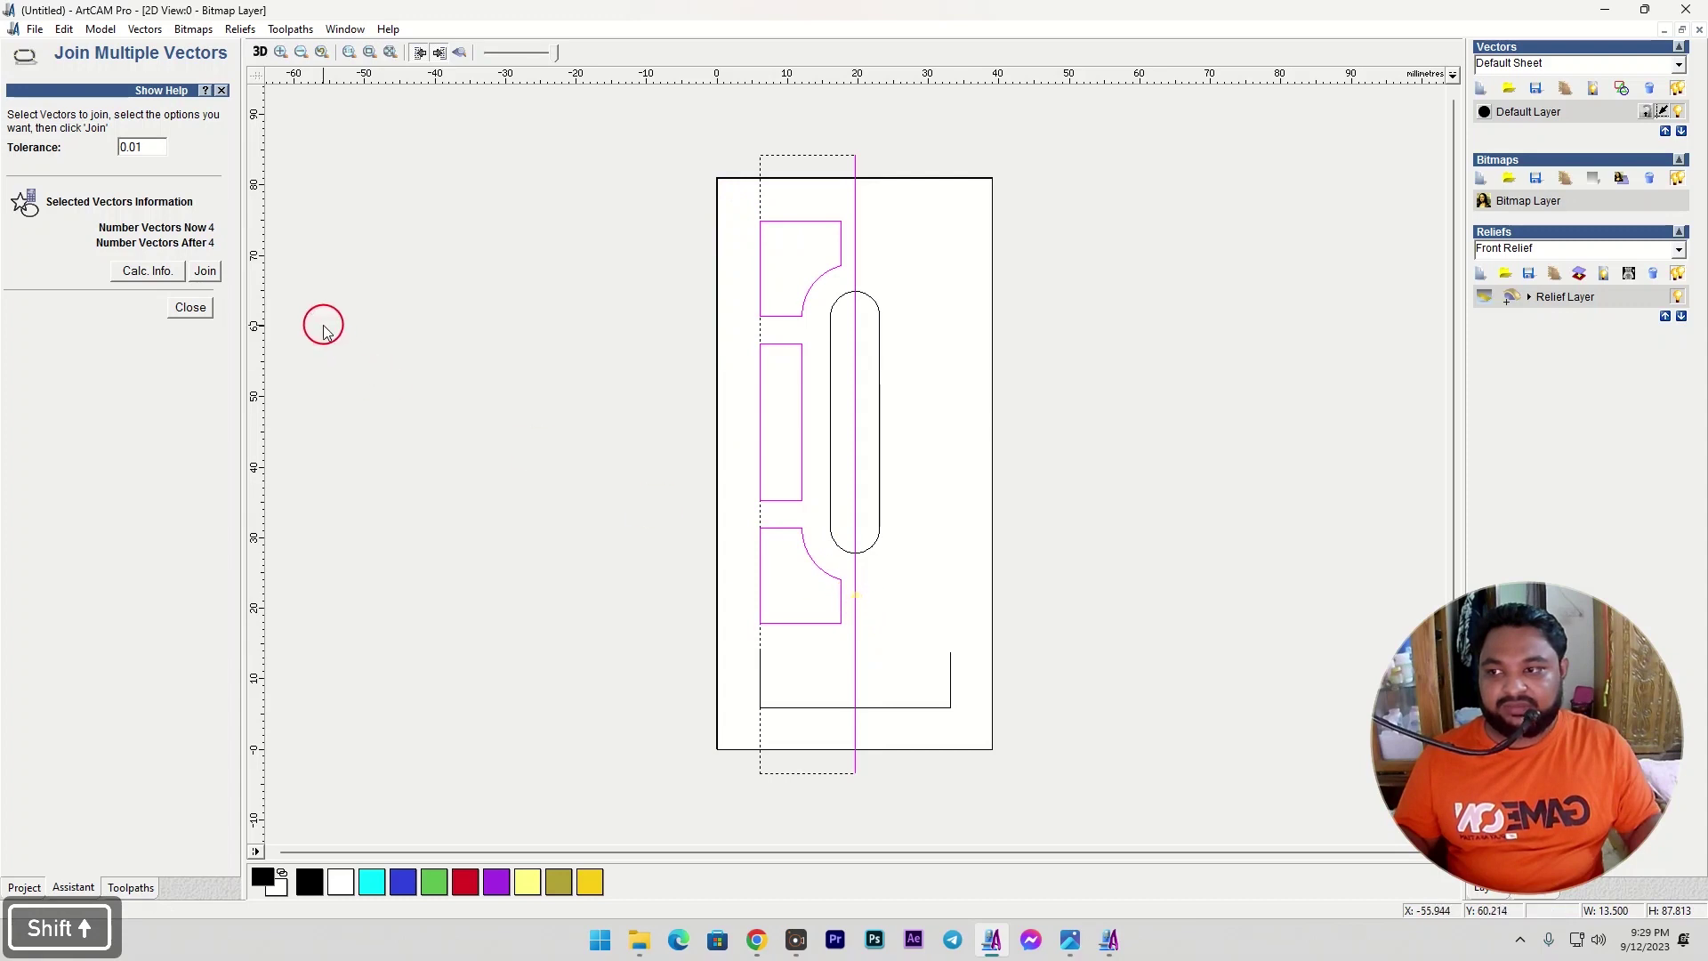
left_click(190, 307)
left_click(176, 410)
left_click(129, 277)
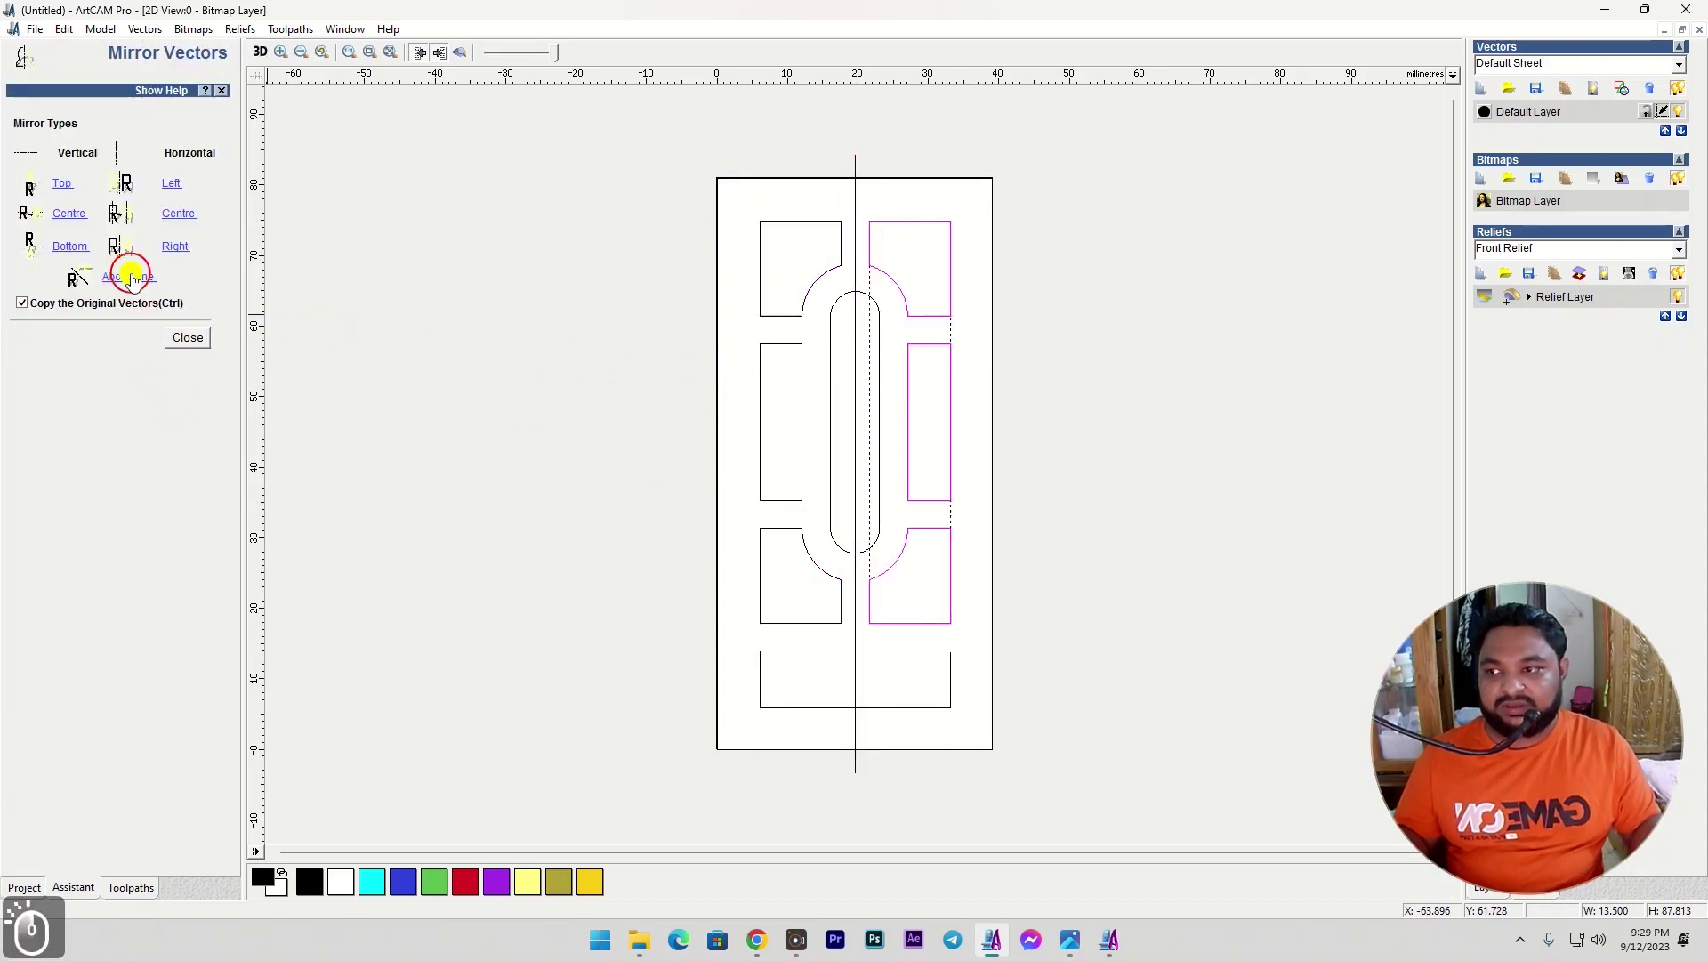
left_click(189, 339)
left_click(572, 507)
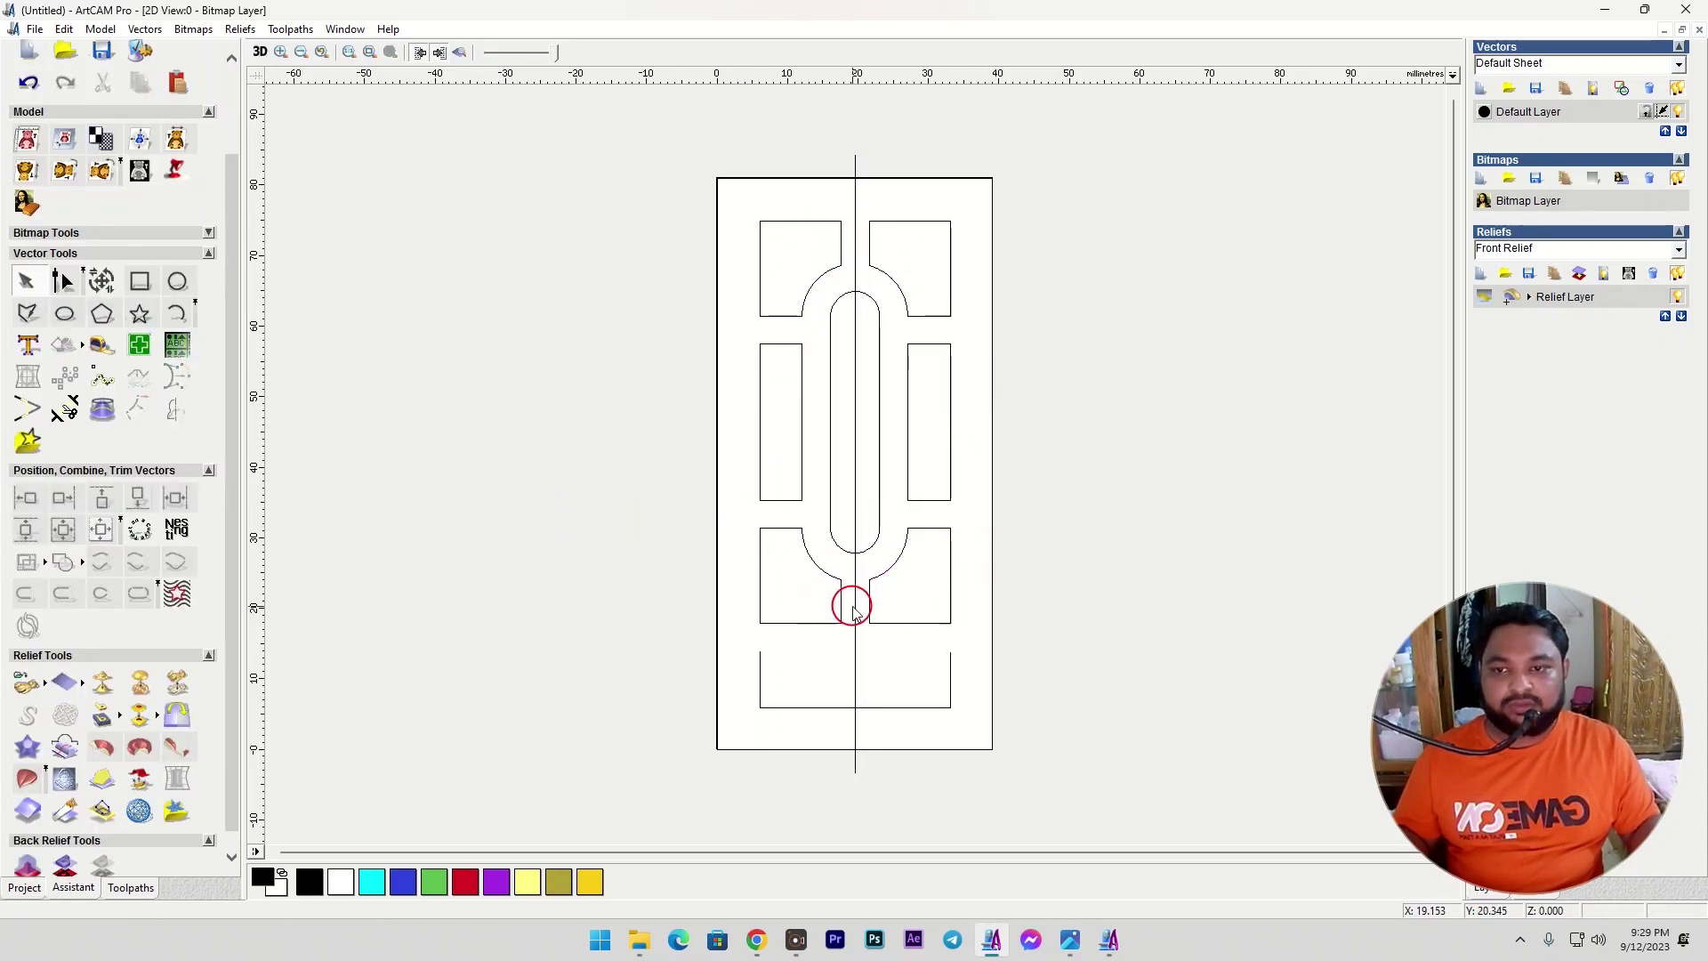
left_click(753, 658)
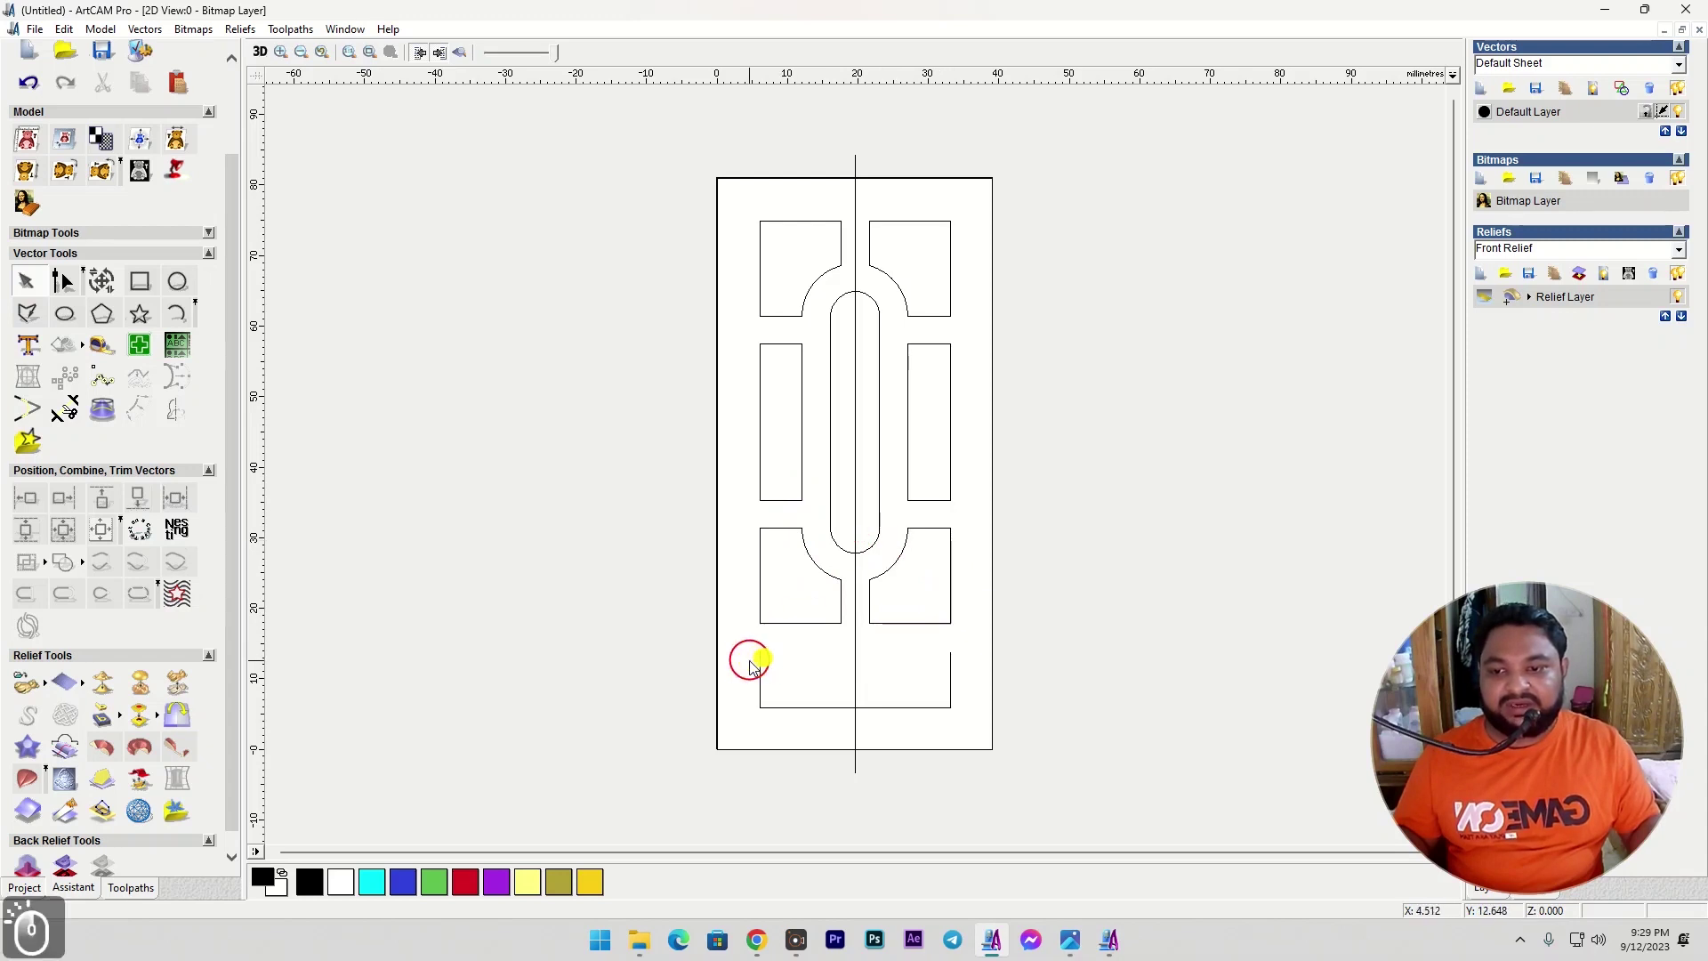
Close the open outline of the bottom panel into a complete rectangle.
left_click(758, 658)
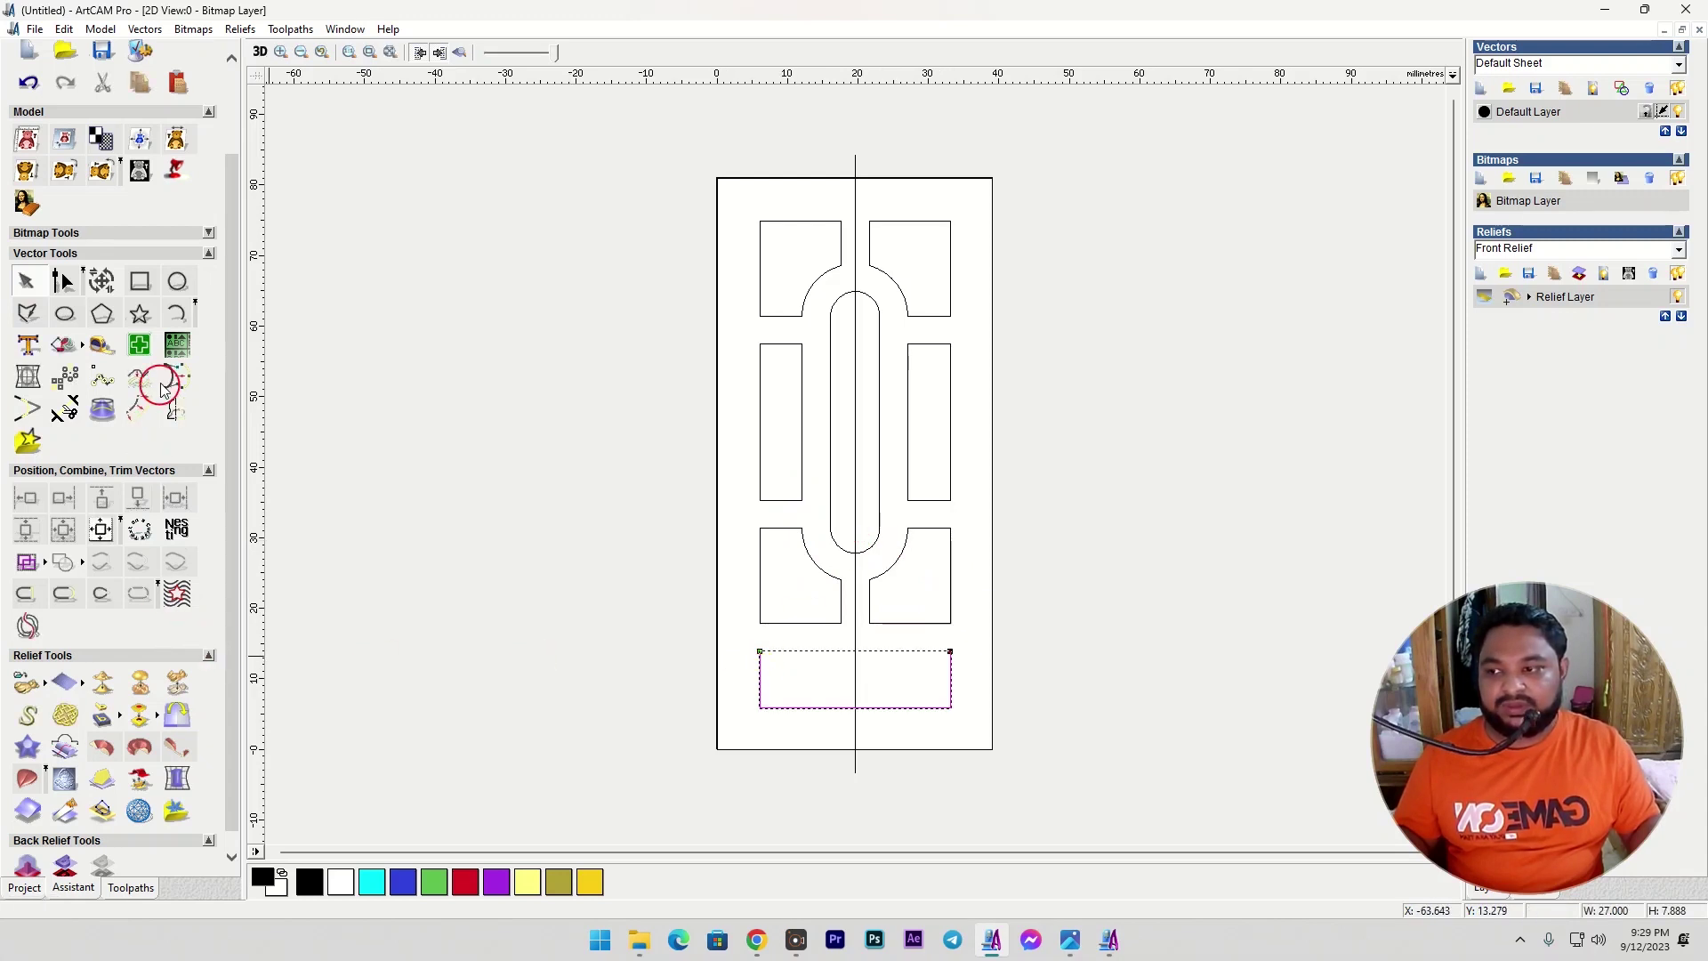
left_click(32, 596)
left_click(359, 647)
Check the bottom panel's width and compute (27 − 8) ÷ 3 in Calculator for the width of three equal panels.
scroll(830, 671, "up", 1)
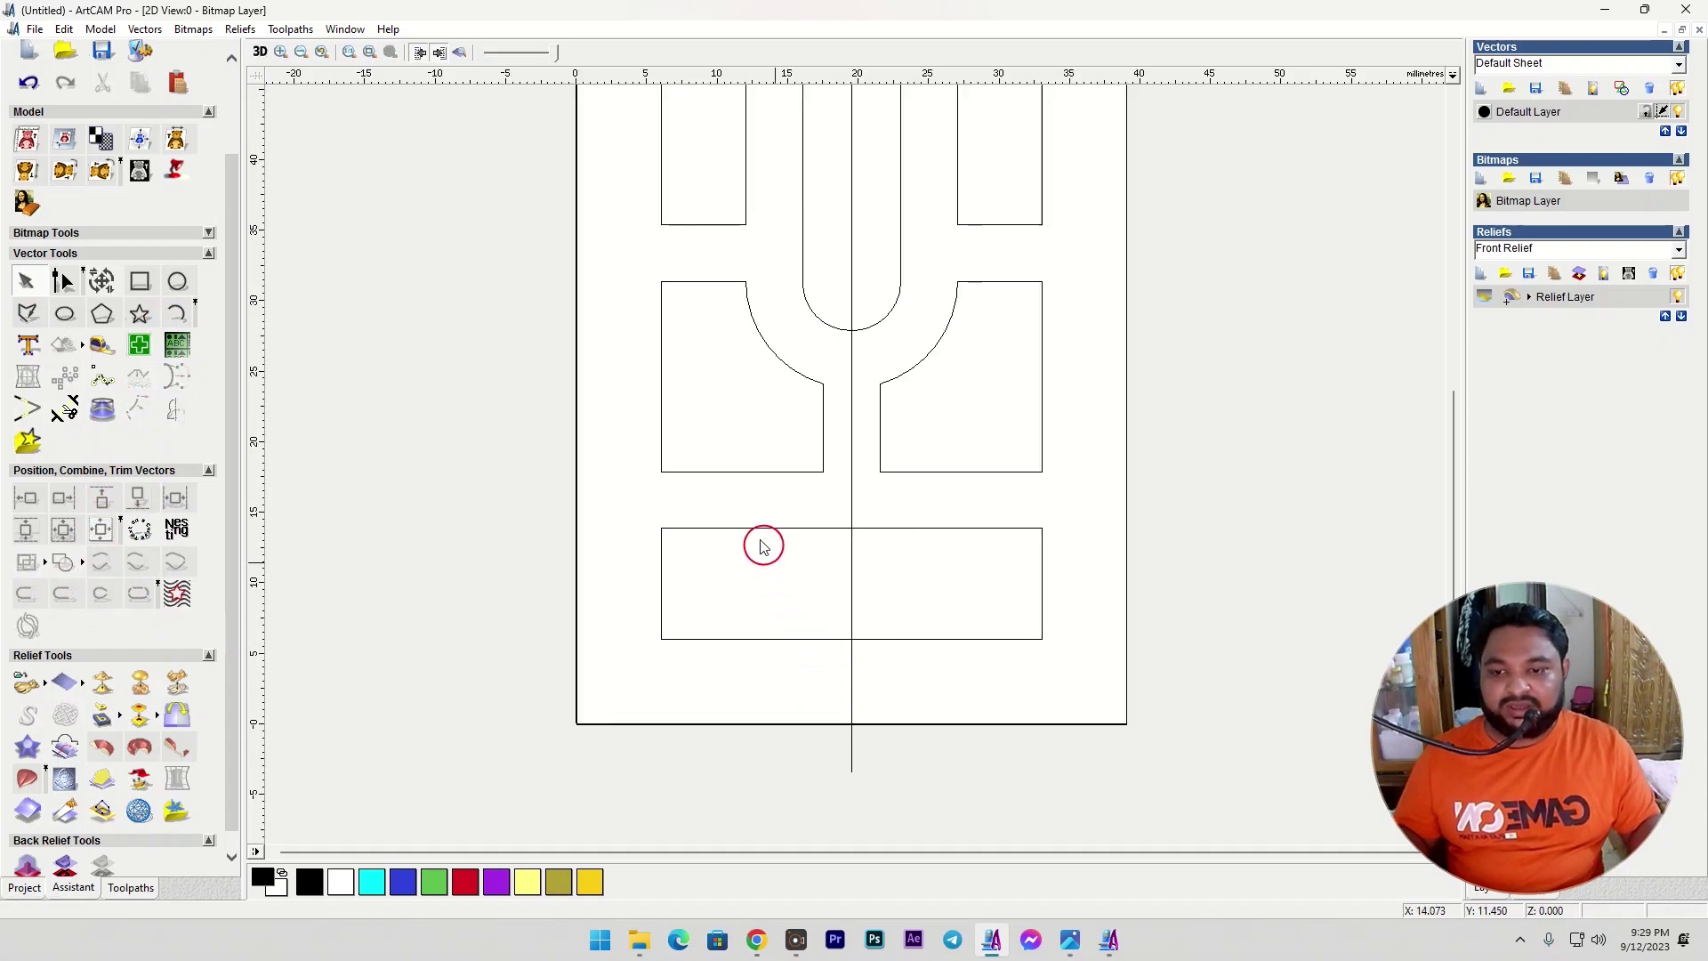
left_click(685, 529)
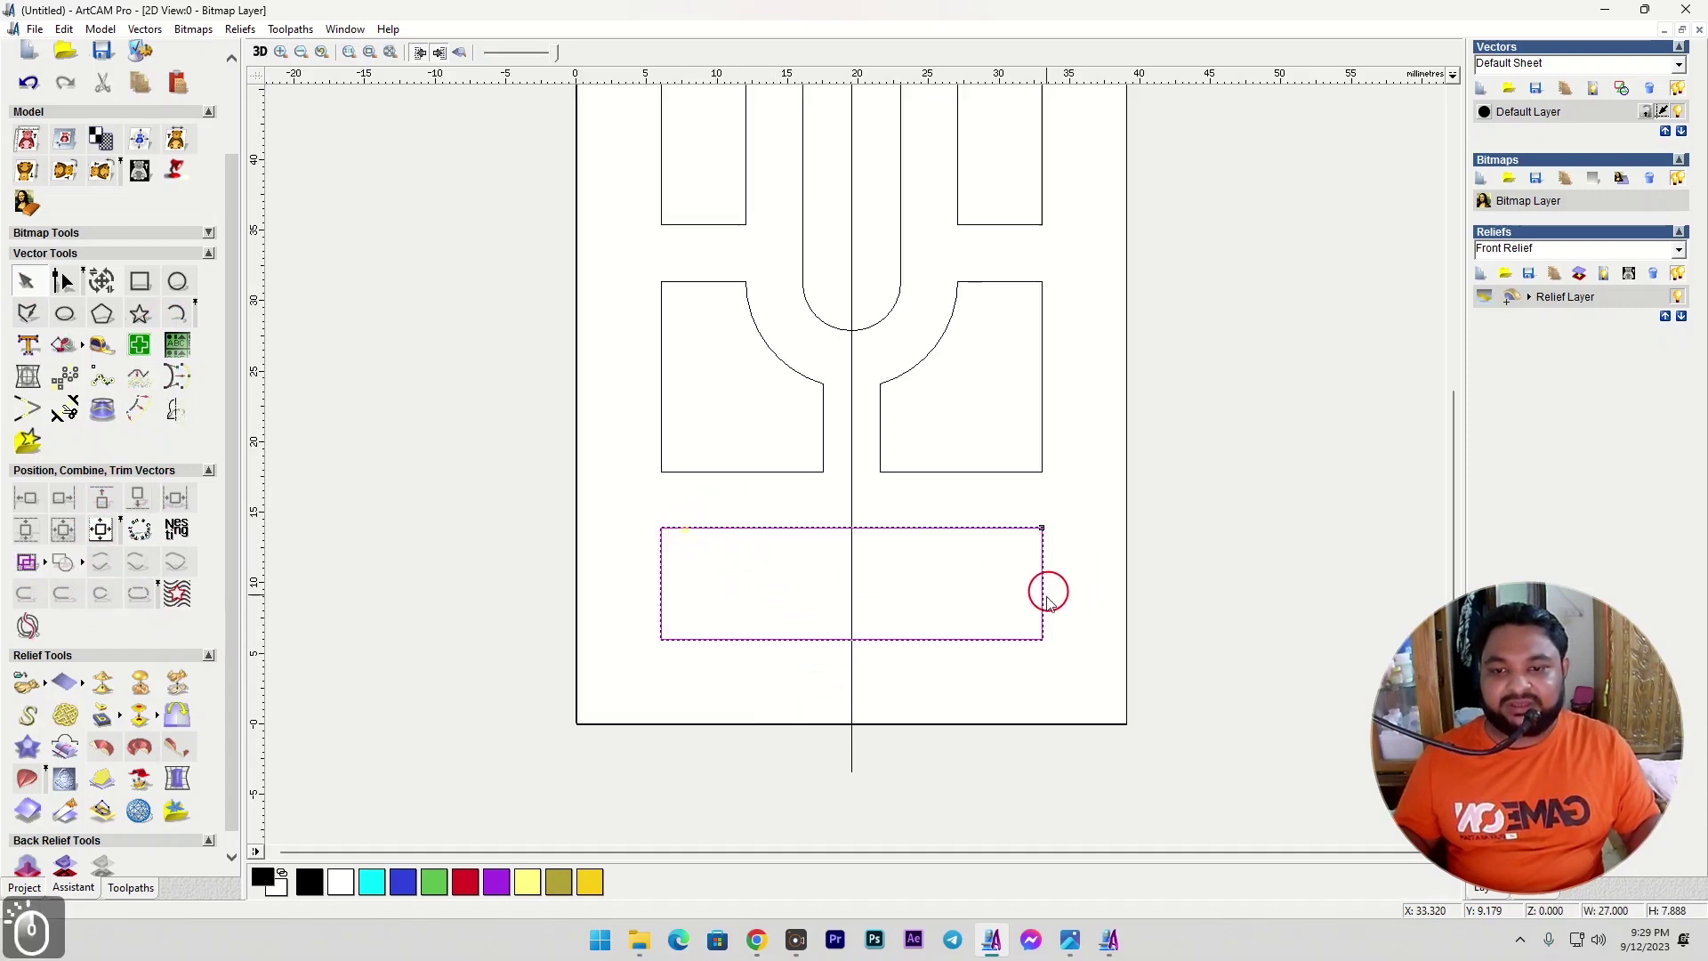
left_click(1492, 883)
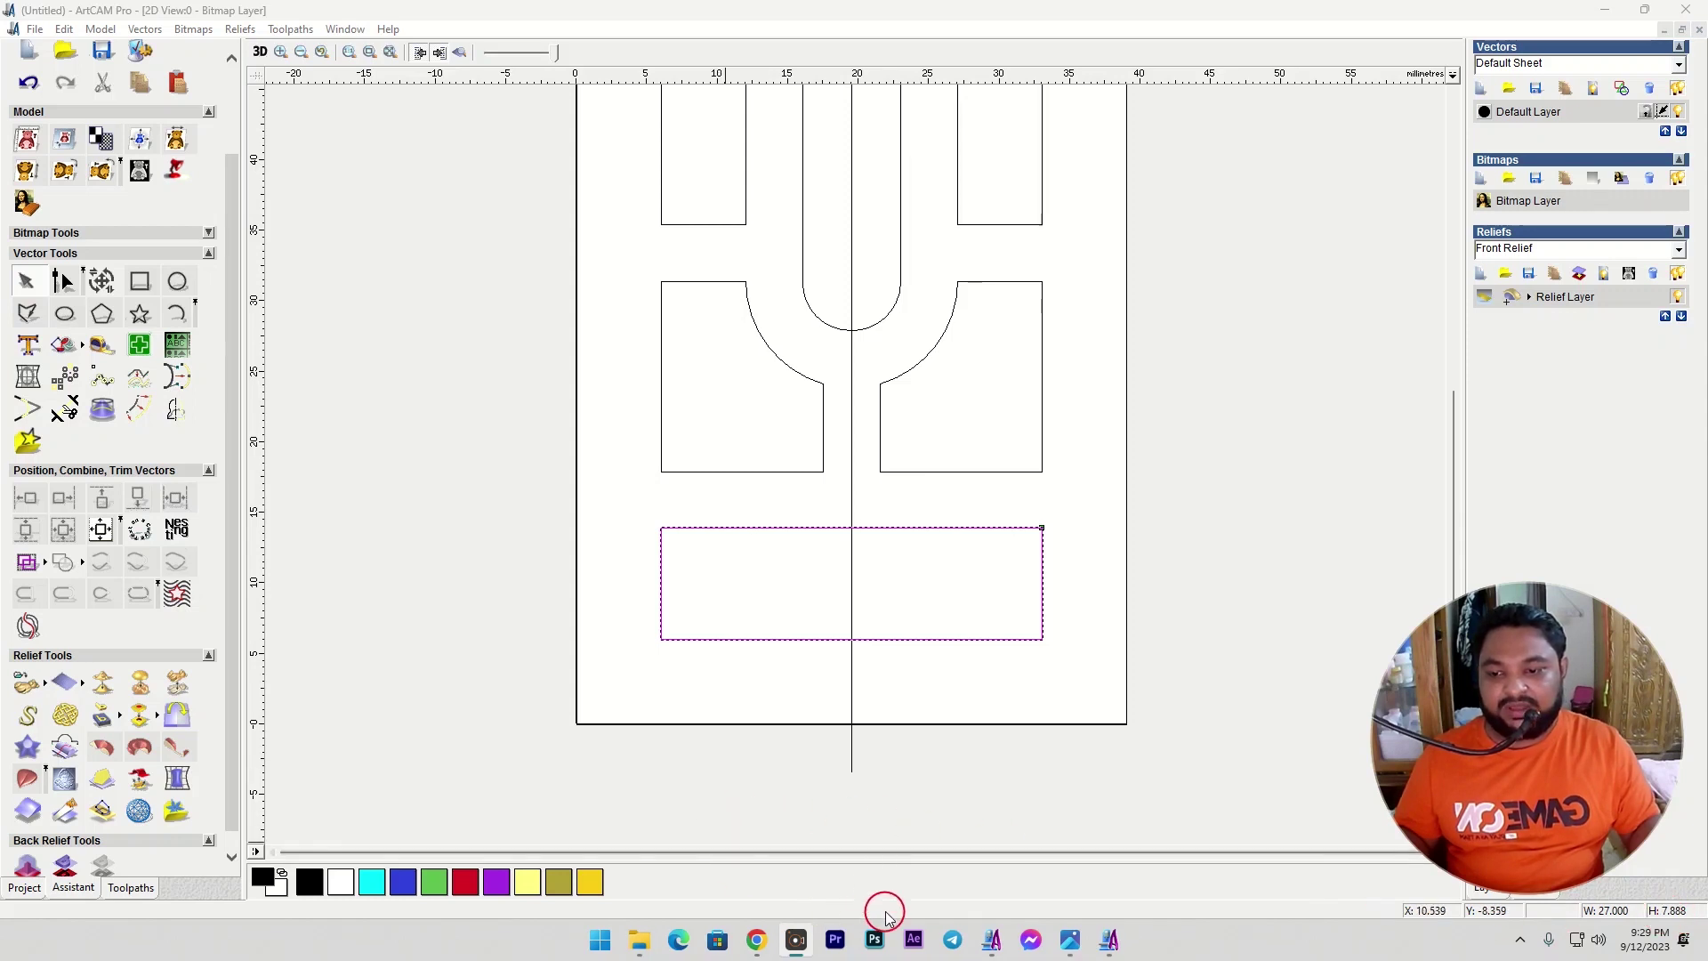
left_click(600, 940)
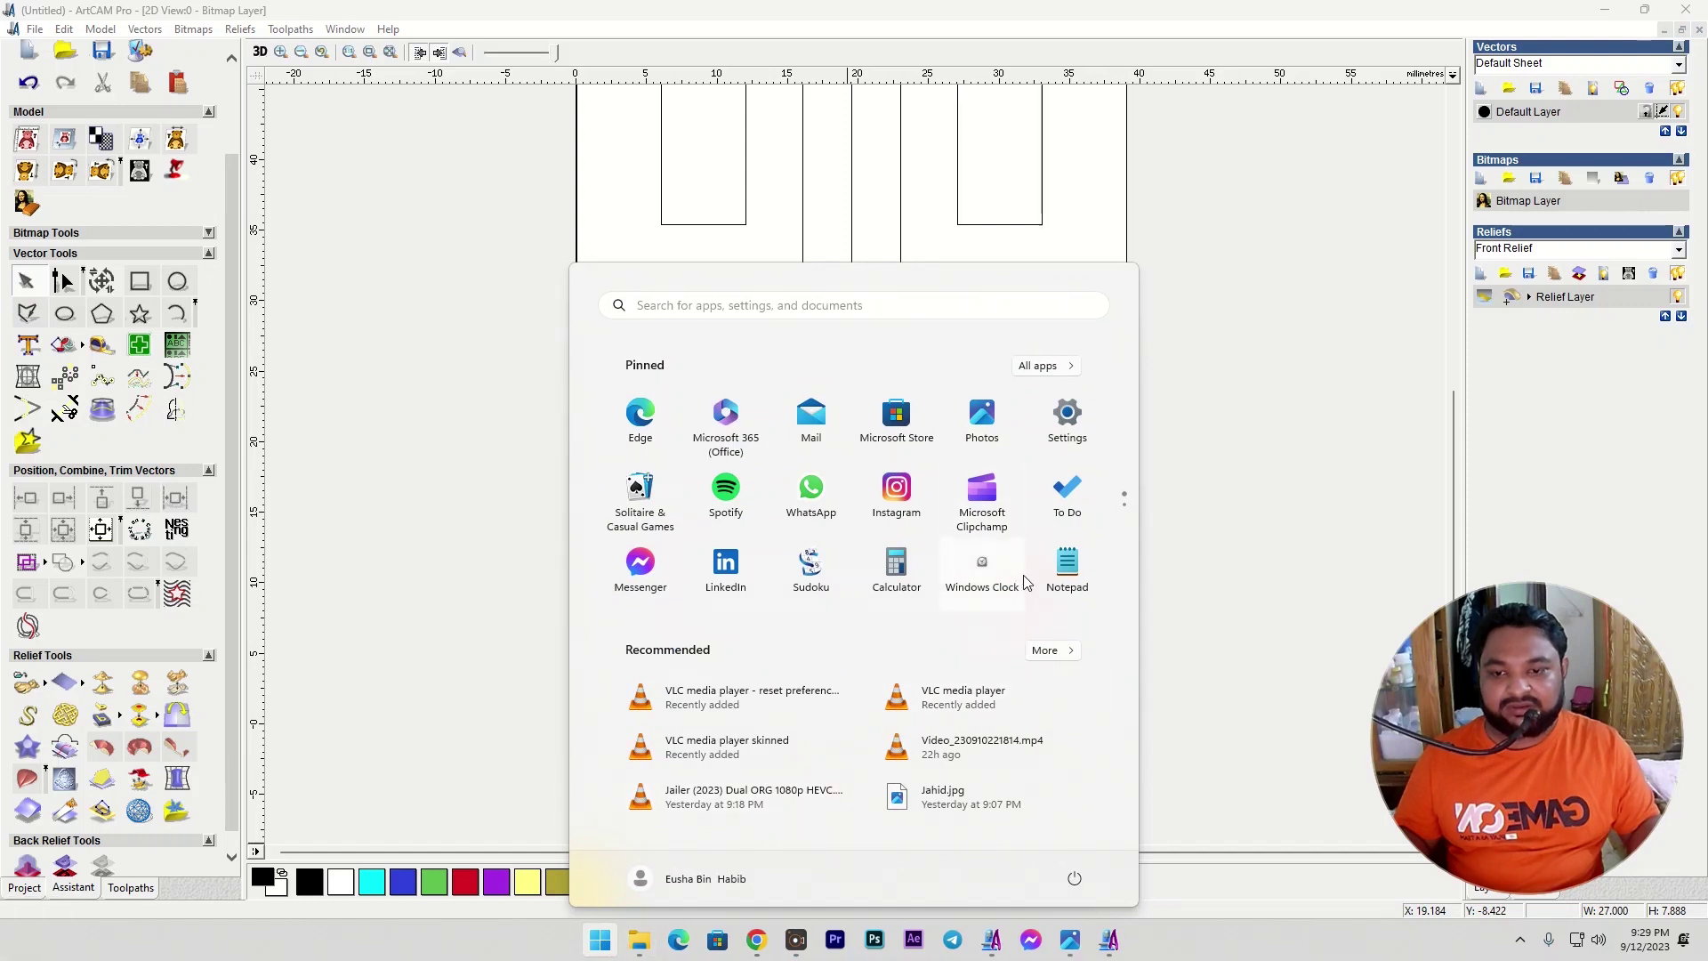
left_click(898, 569)
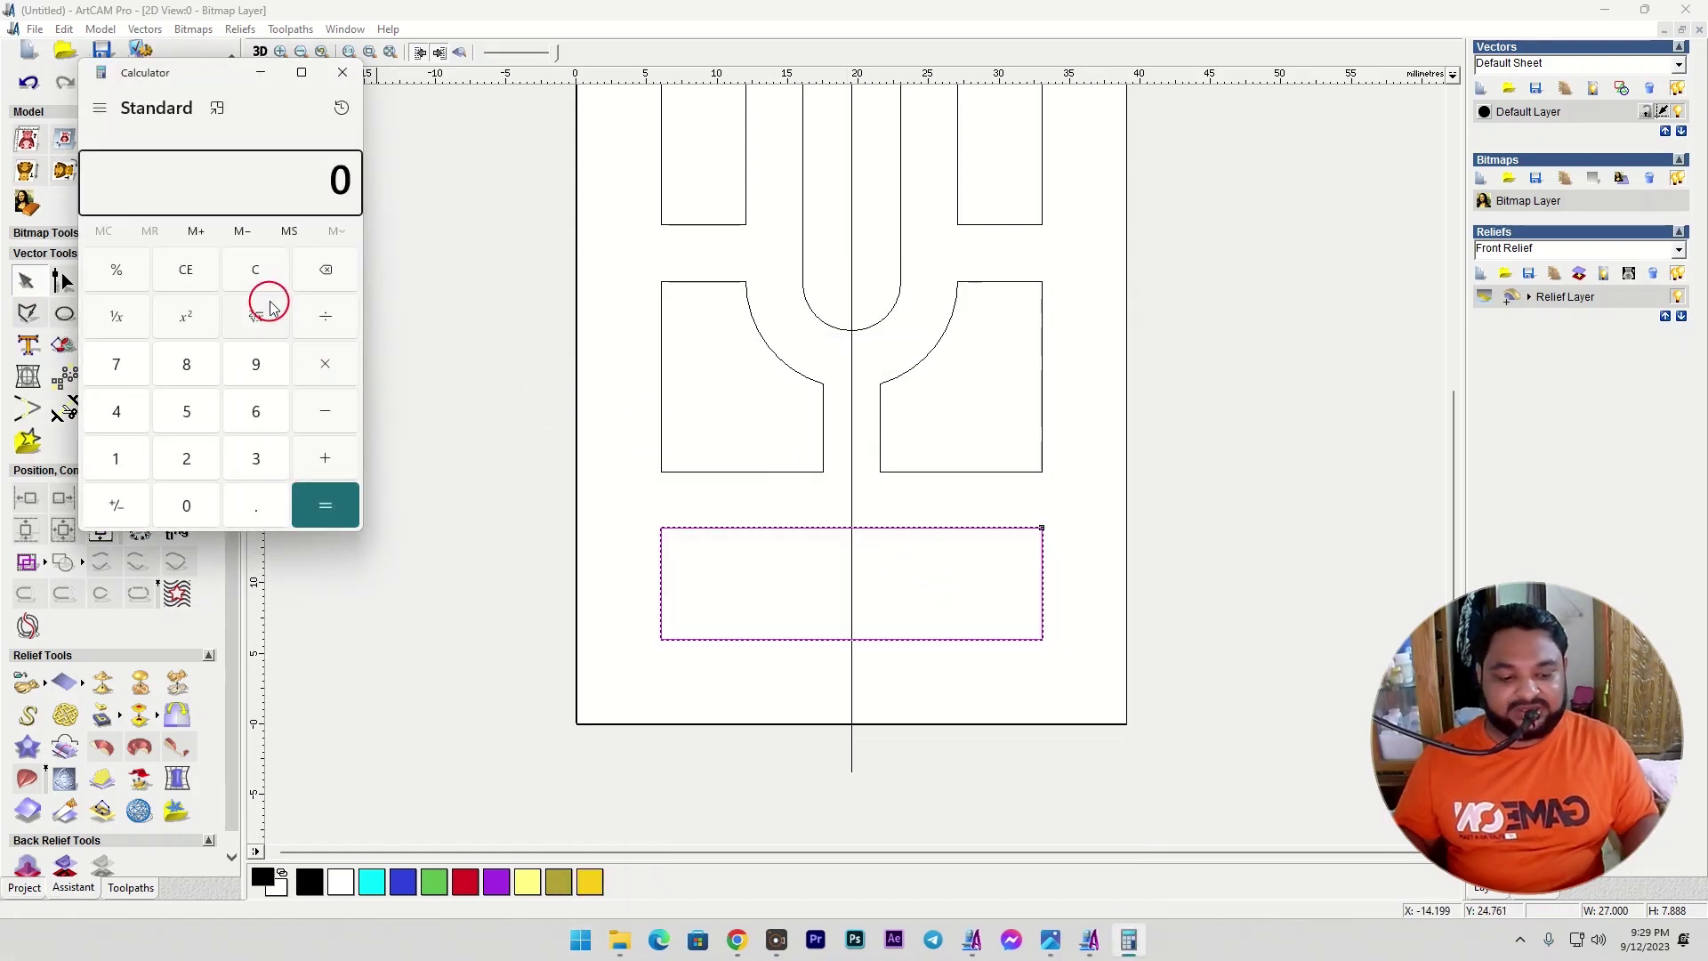
type("27")
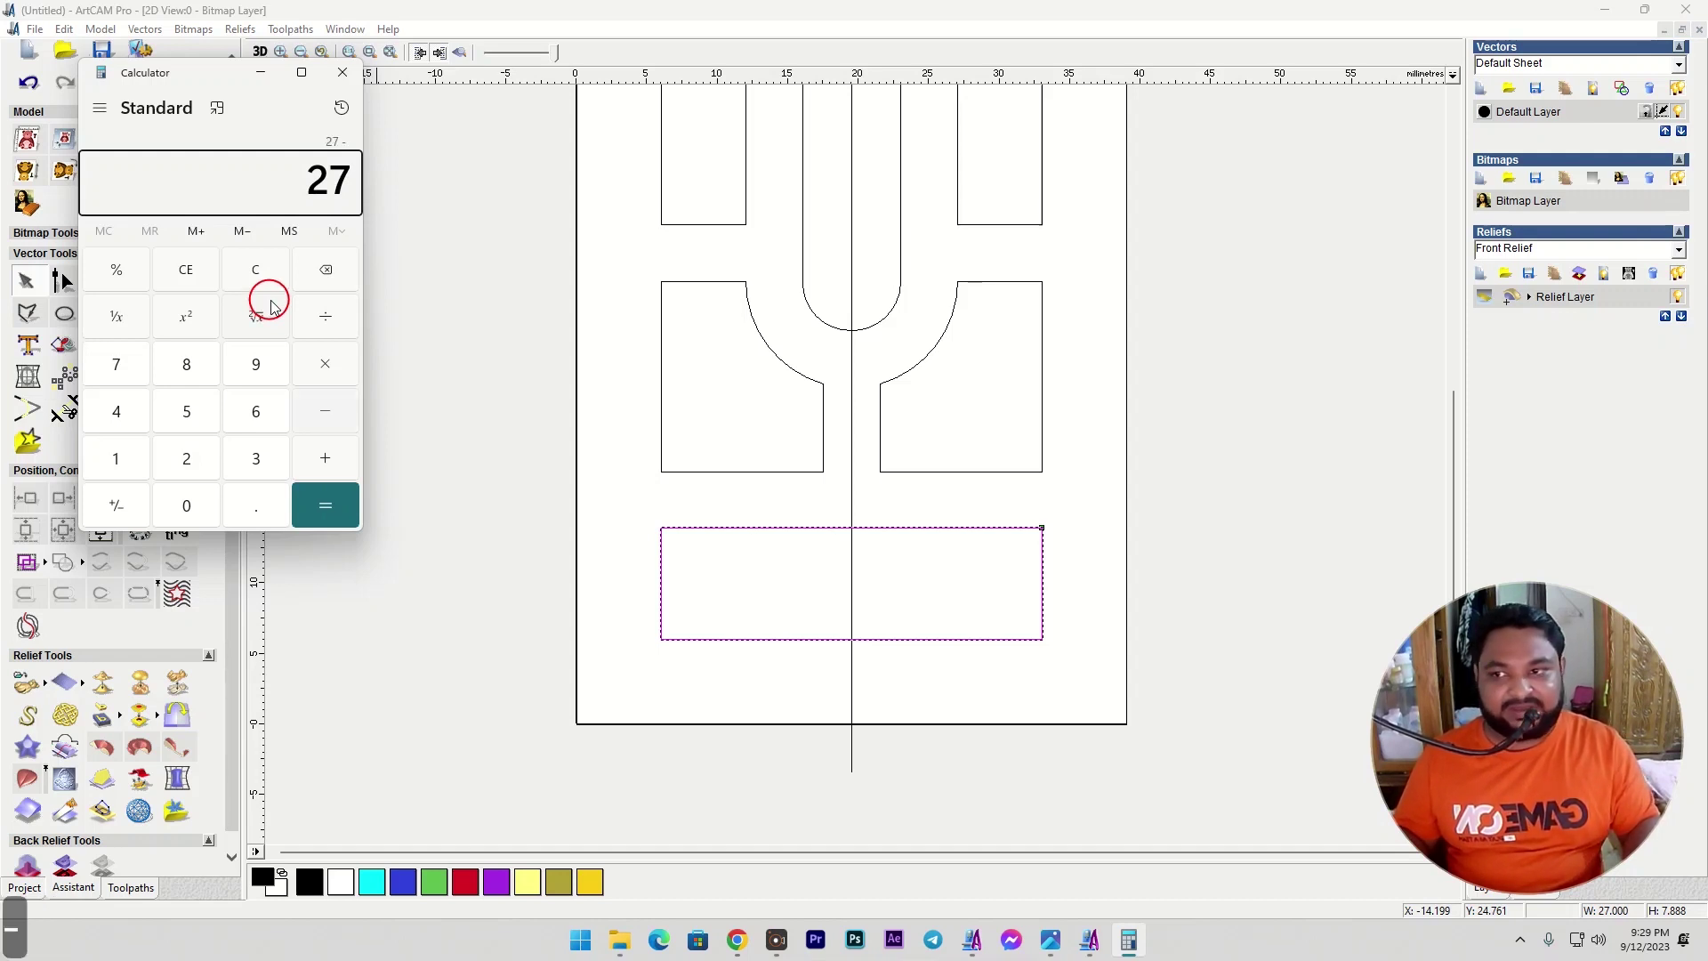
type("8")
key("Return")
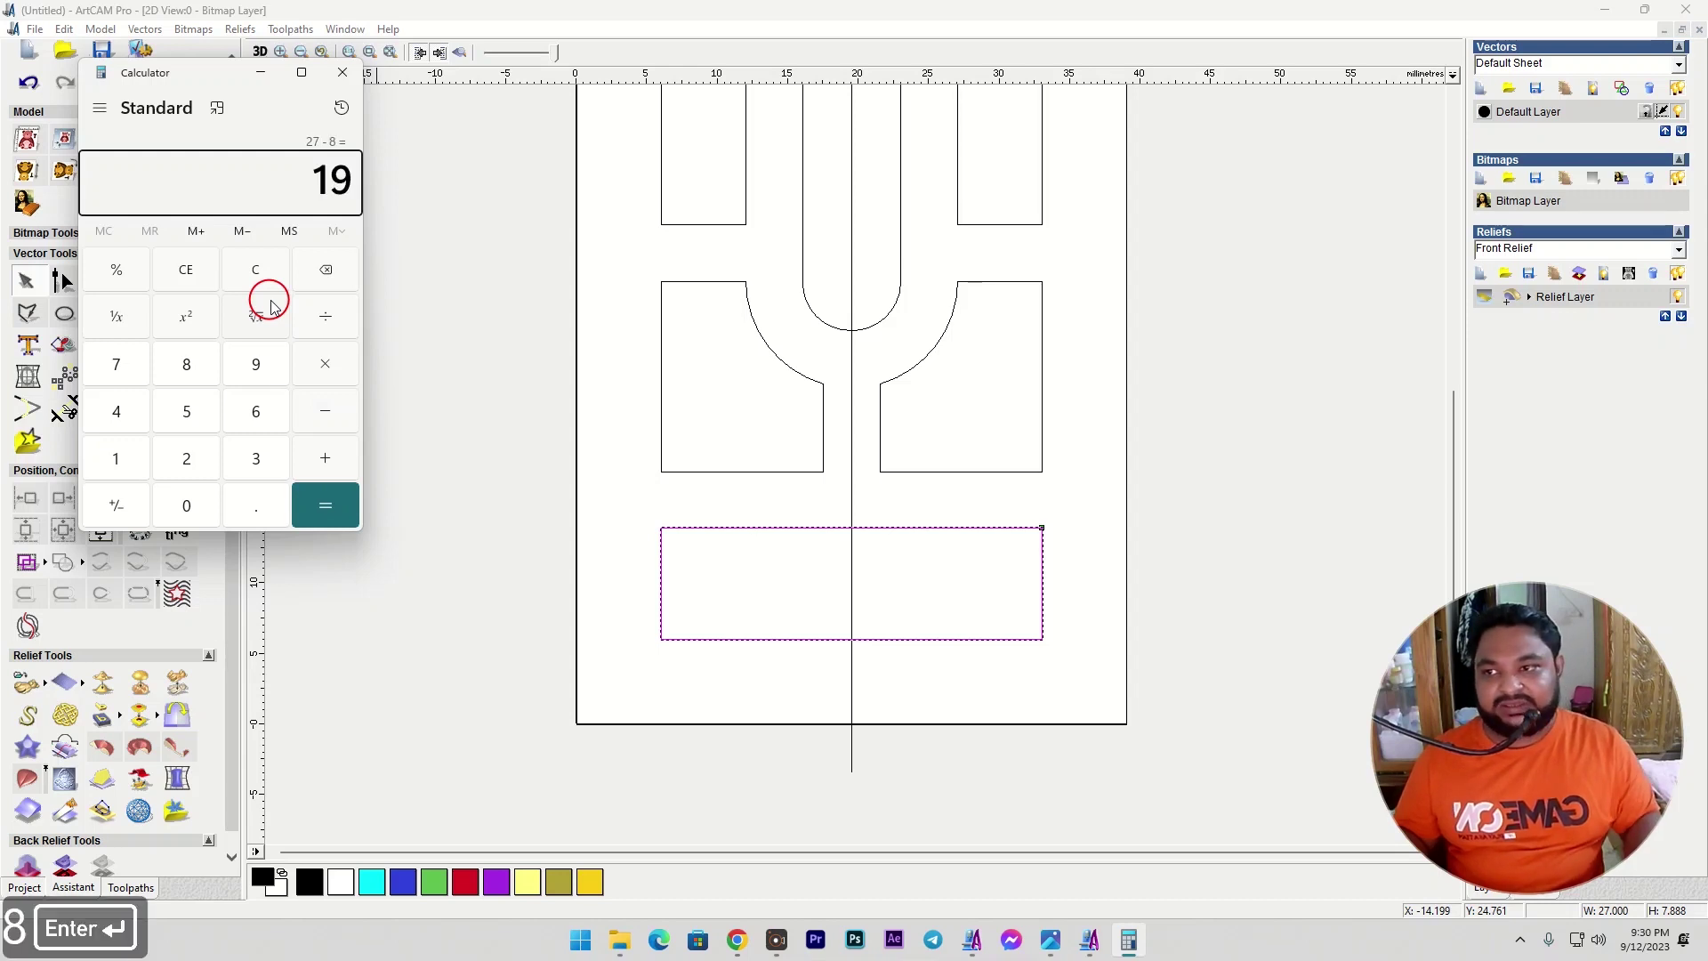
type("3")
key("Return")
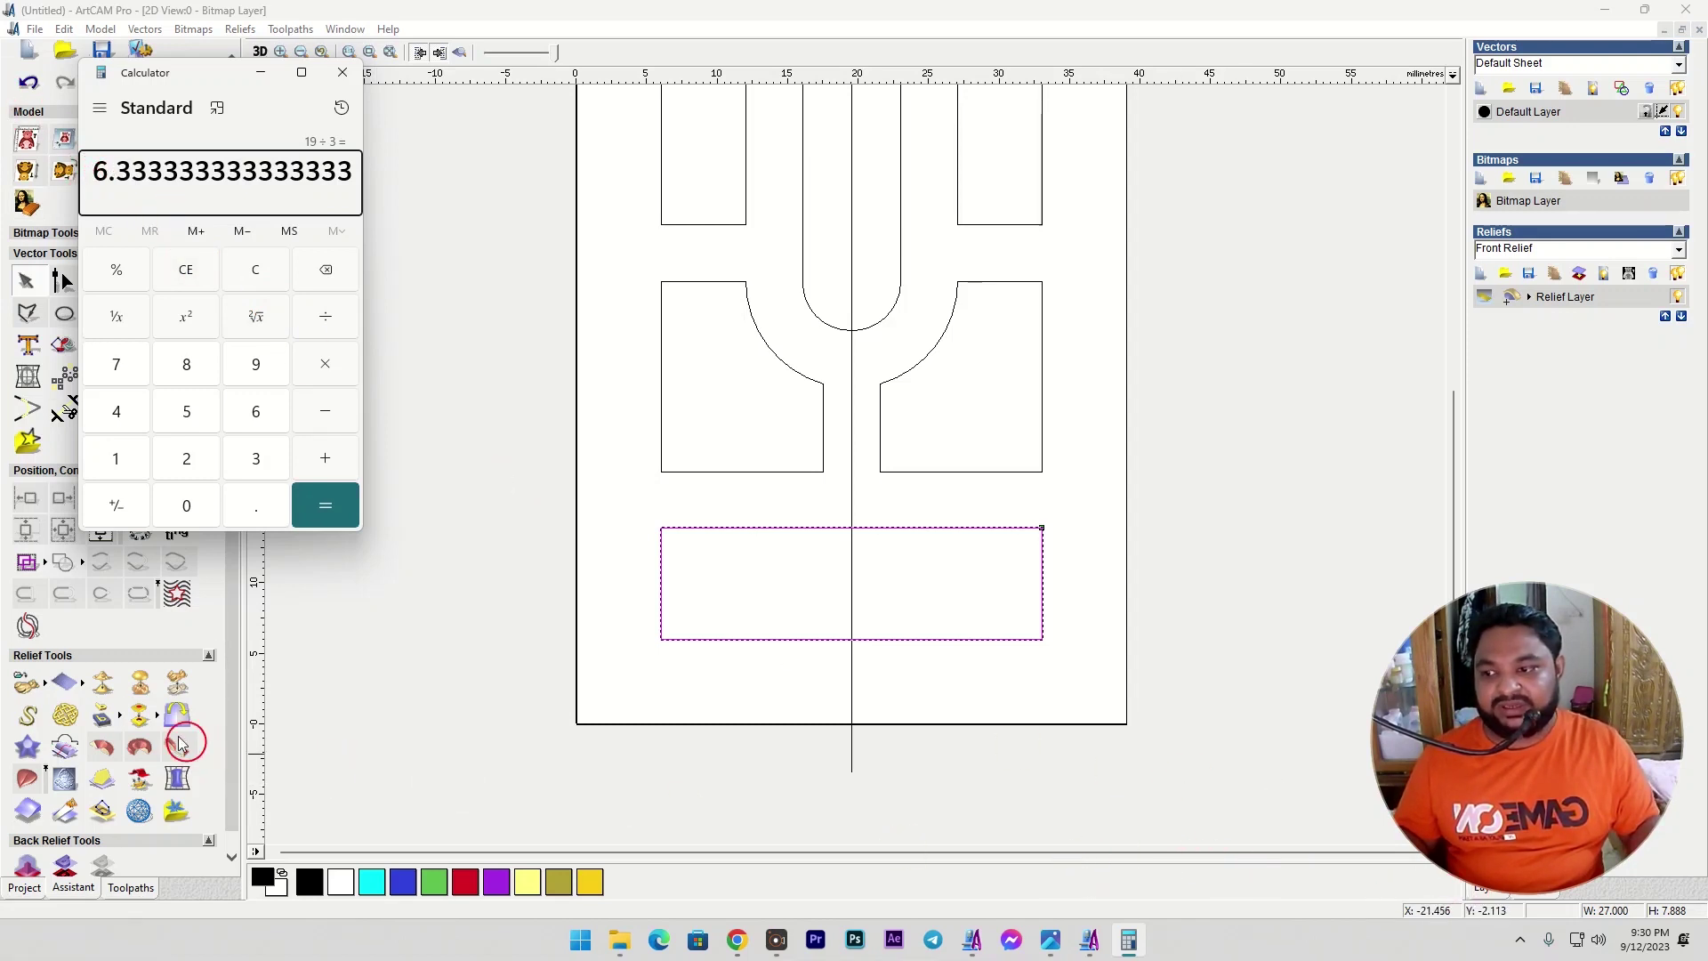
Sketch a rectangle about 6.9 mm wide and 7.8 mm high in the empty area left of the door.
left_click_drag(167, 69, 299, 72)
left_click(134, 286)
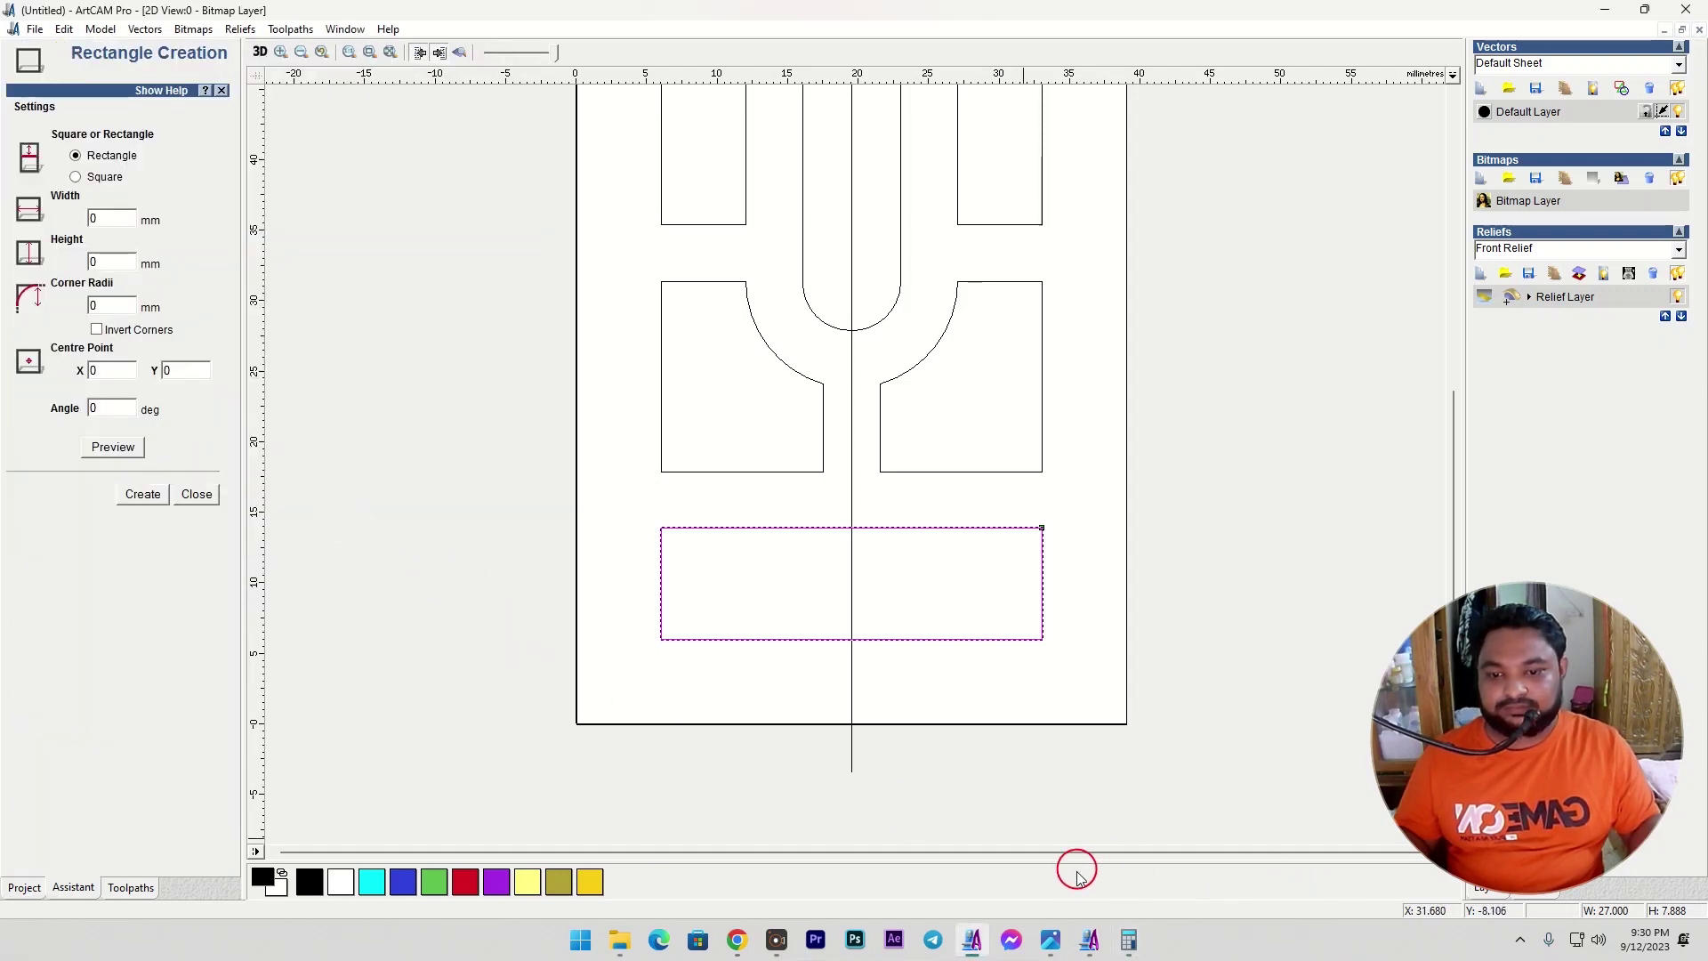
left_click_drag(414, 374, 468, 484)
Set the new rectangle's width to 6.33 mm and height to 7.88 mm, and create it.
left_click(75, 238)
key("BackSpace")
key("BackSpace")
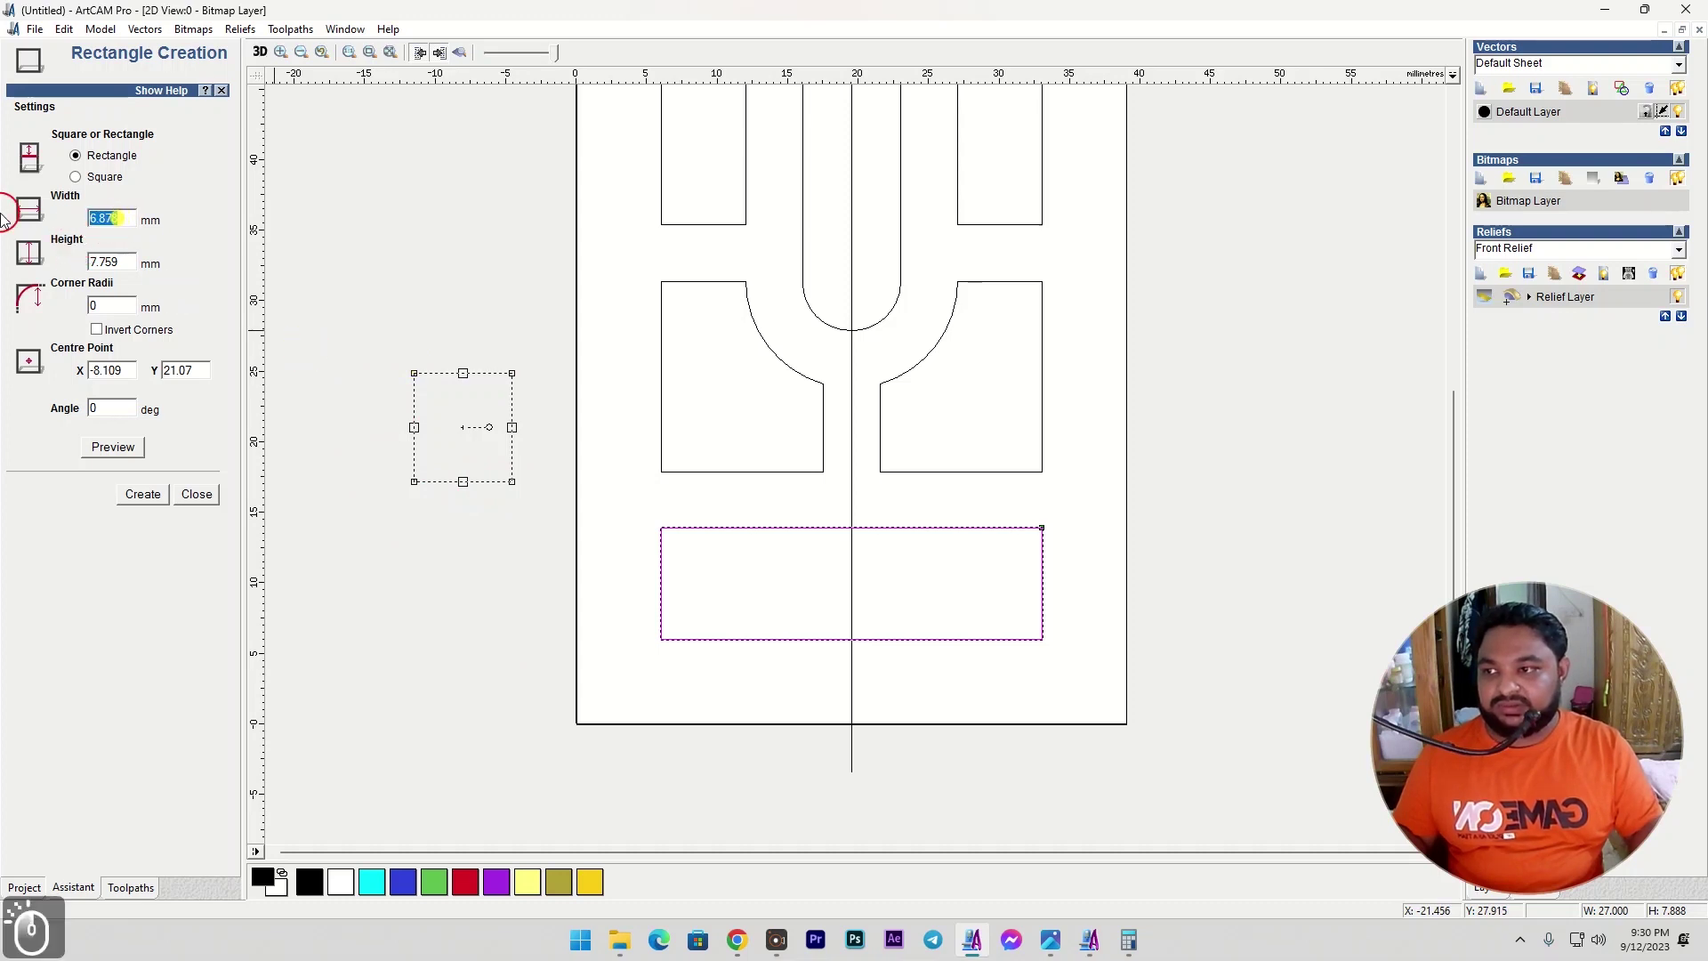
type("7")
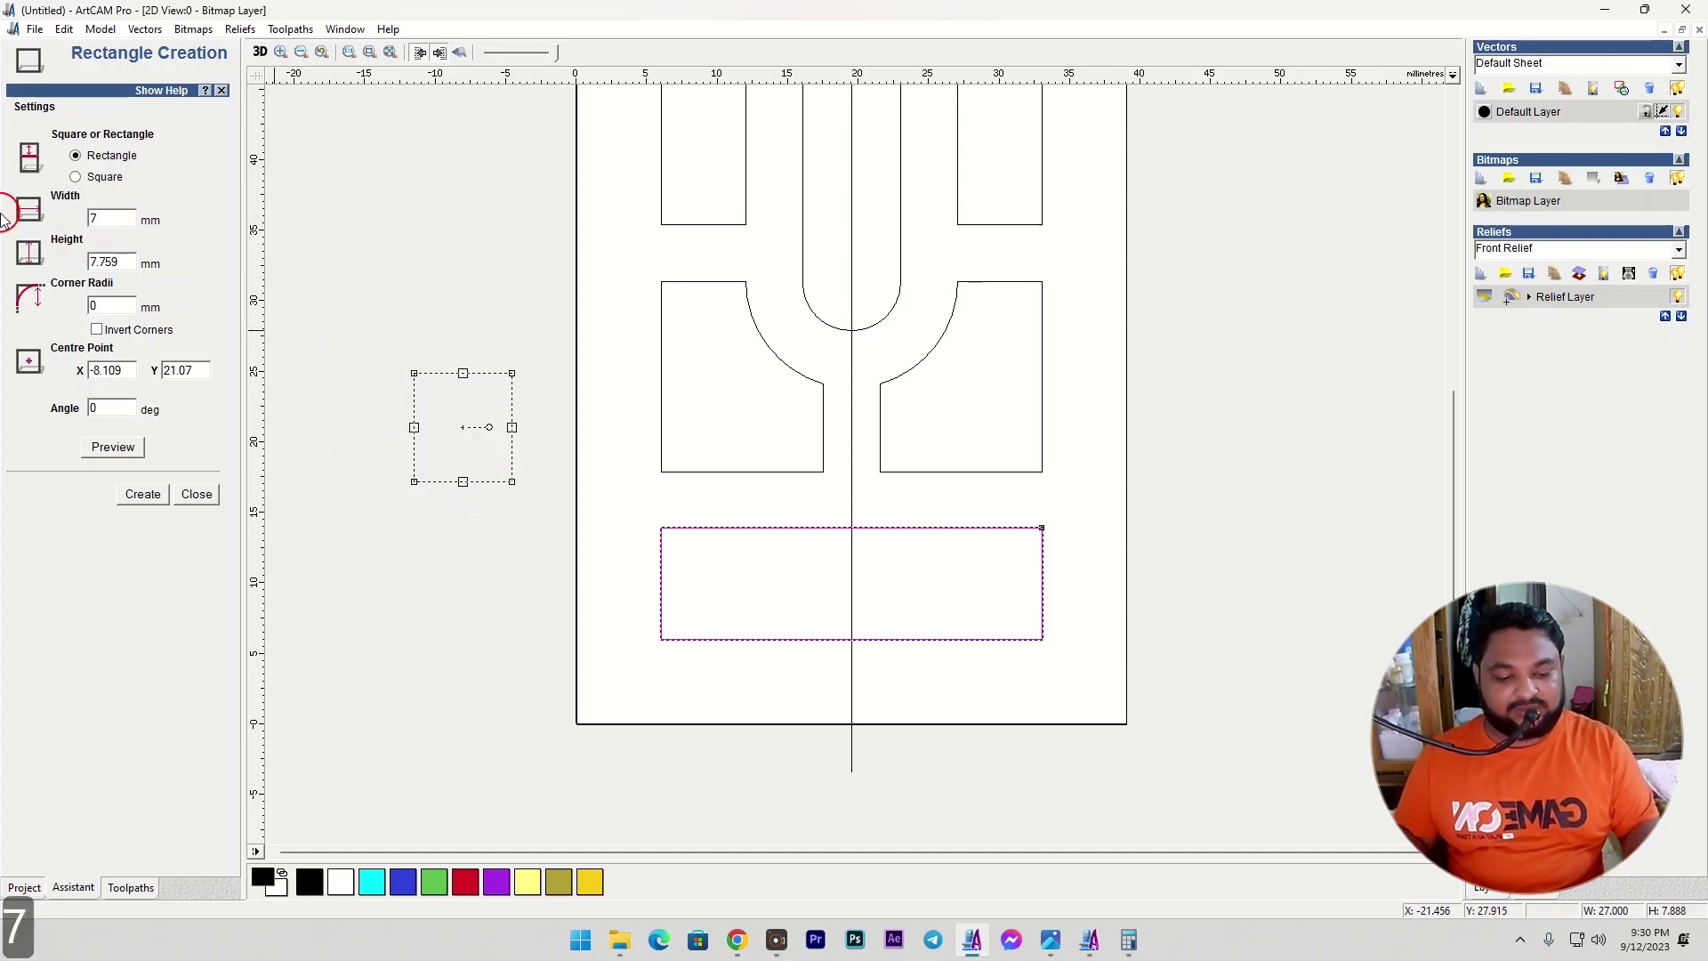
key("BackSpace")
type("6")
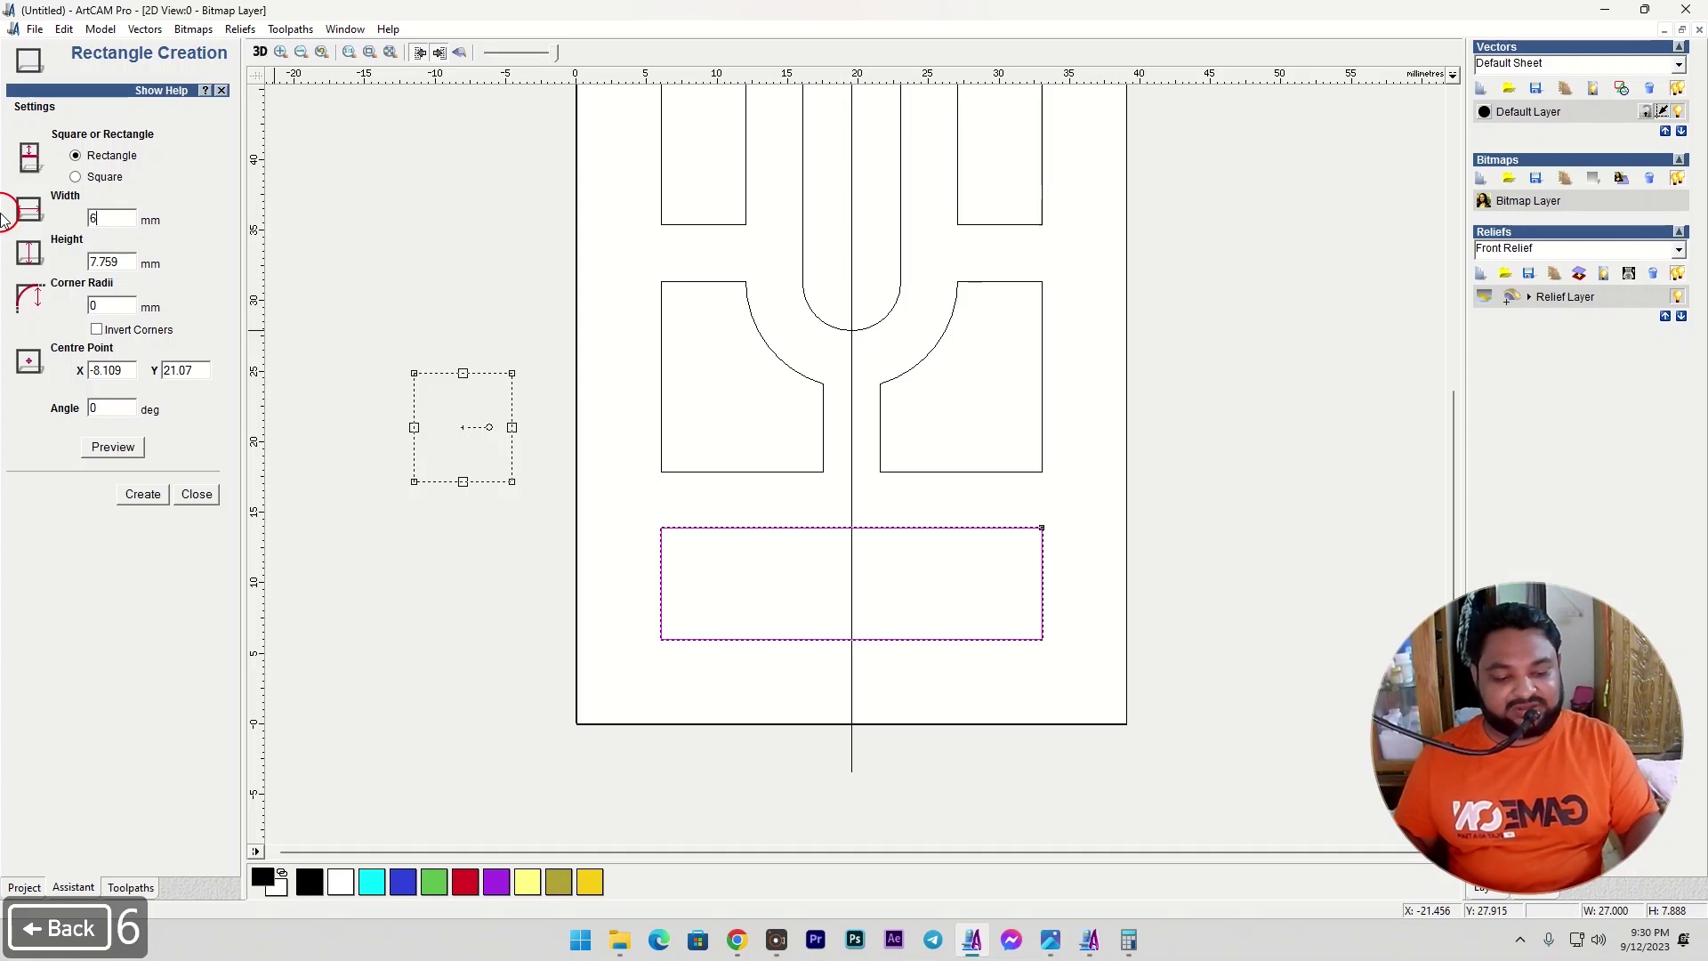
type(".33")
key("Tab")
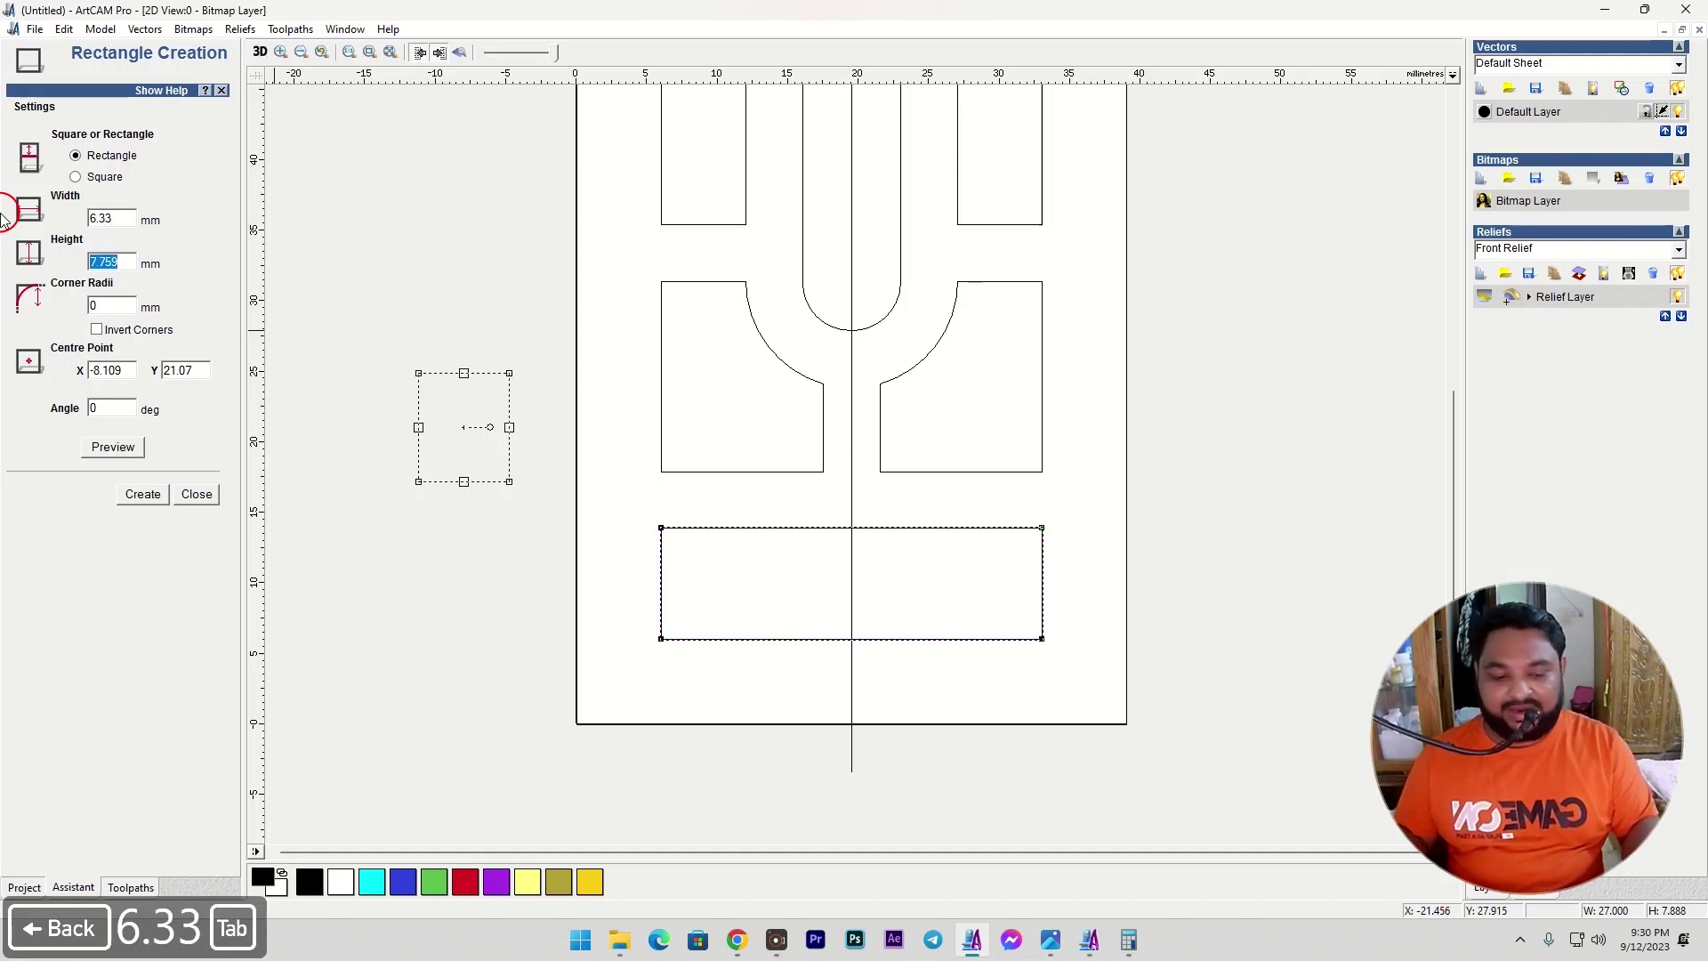
type("7.8")
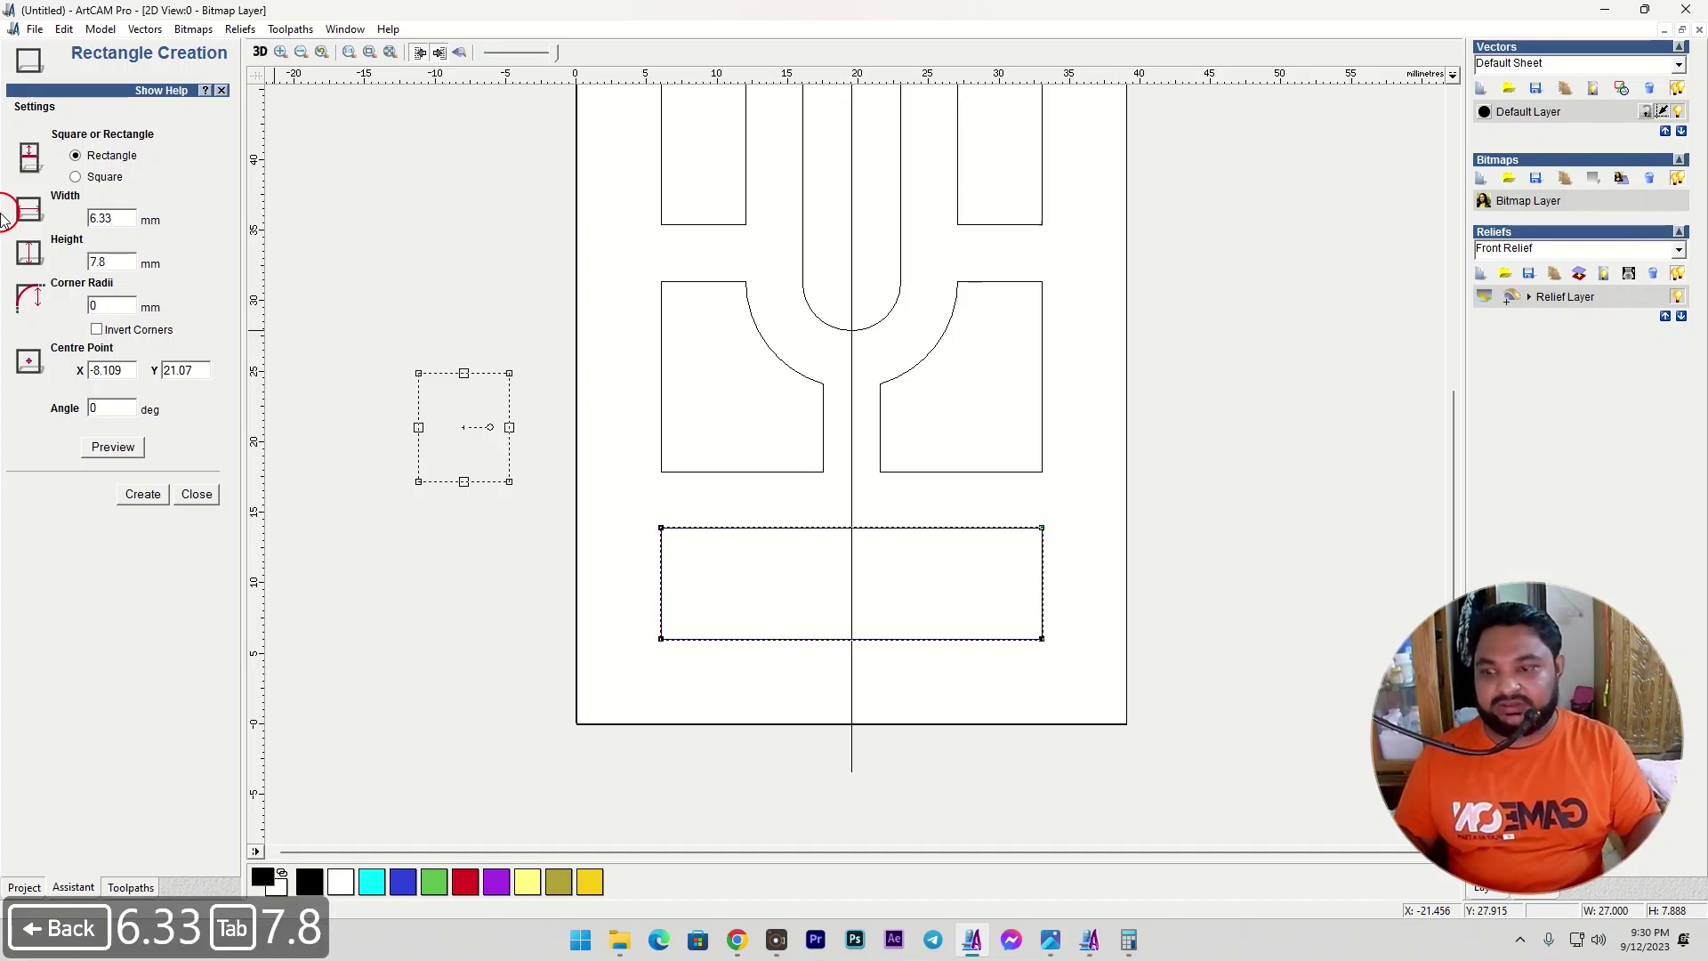
type("8")
left_click(142, 494)
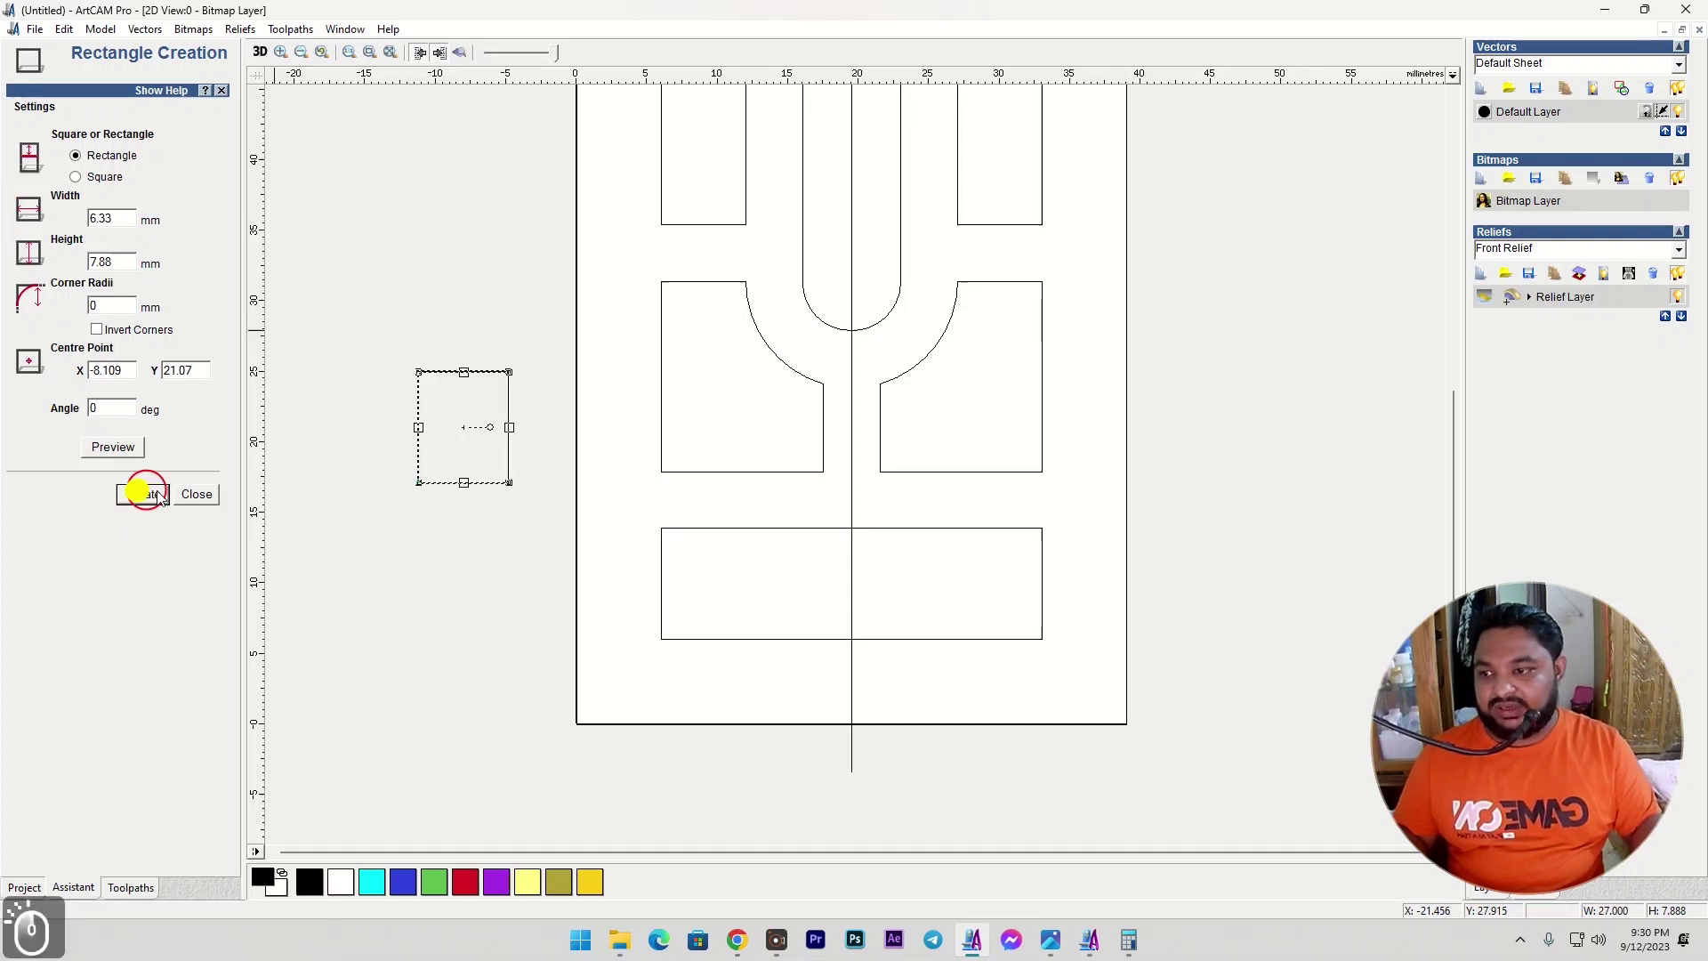
left_click(197, 494)
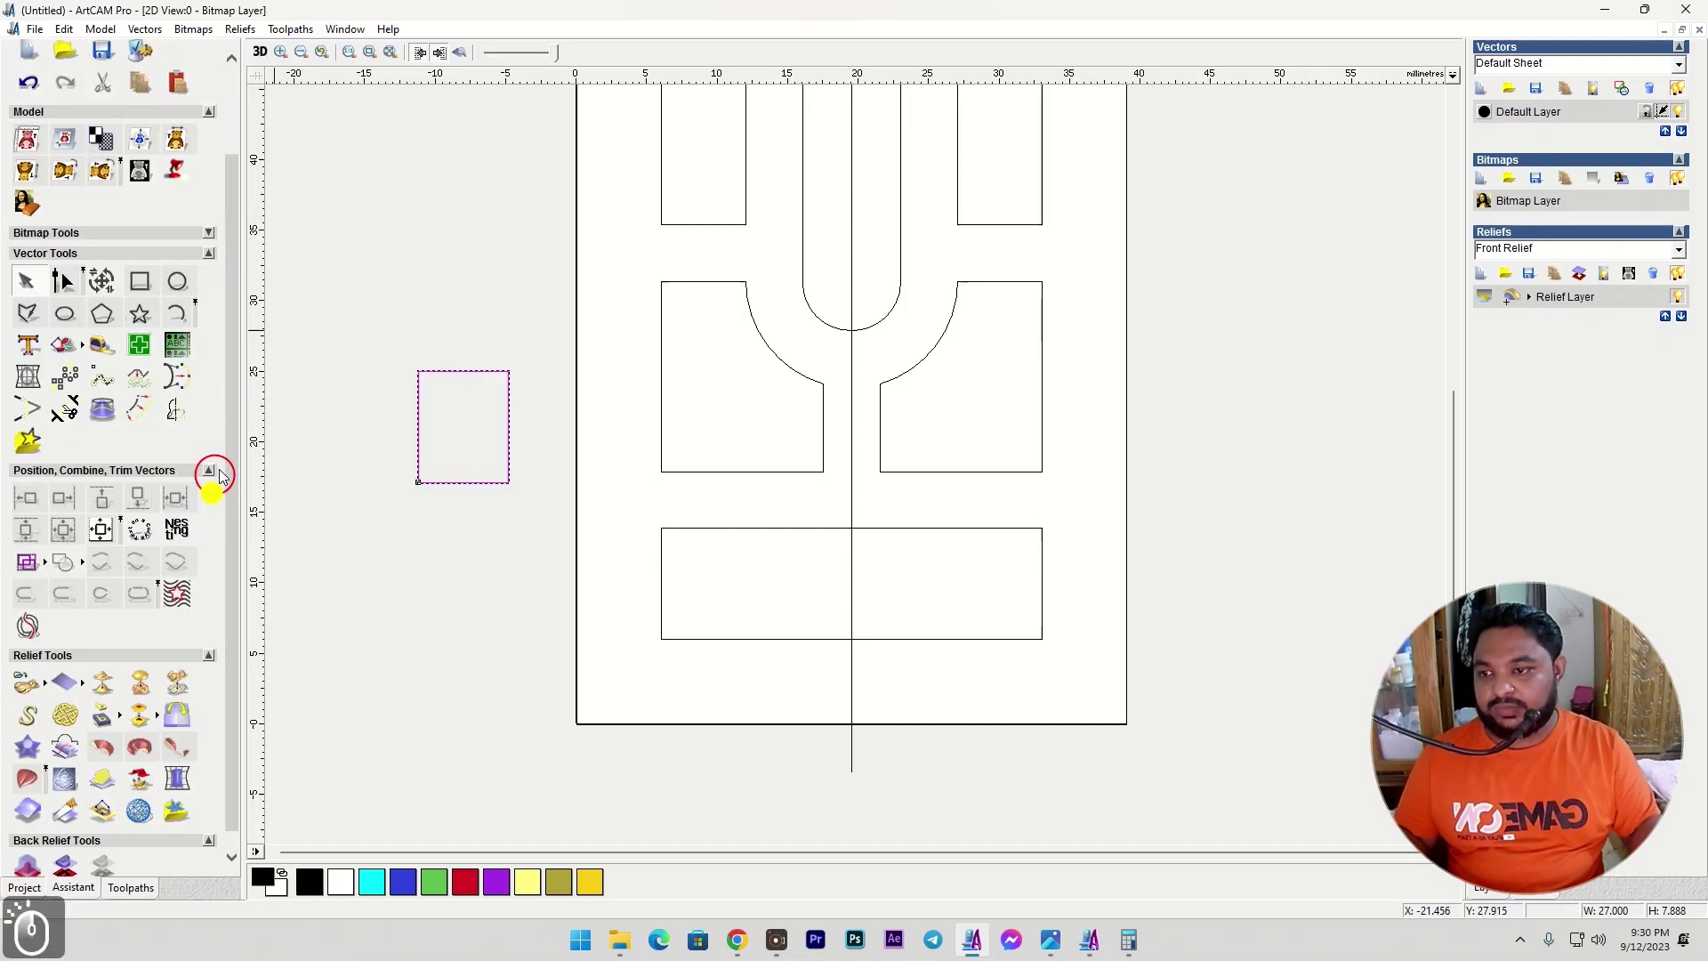
Centre the small rectangle in the bottom panel and align it with the panel's left edge.
left_click(698, 532, "shift")
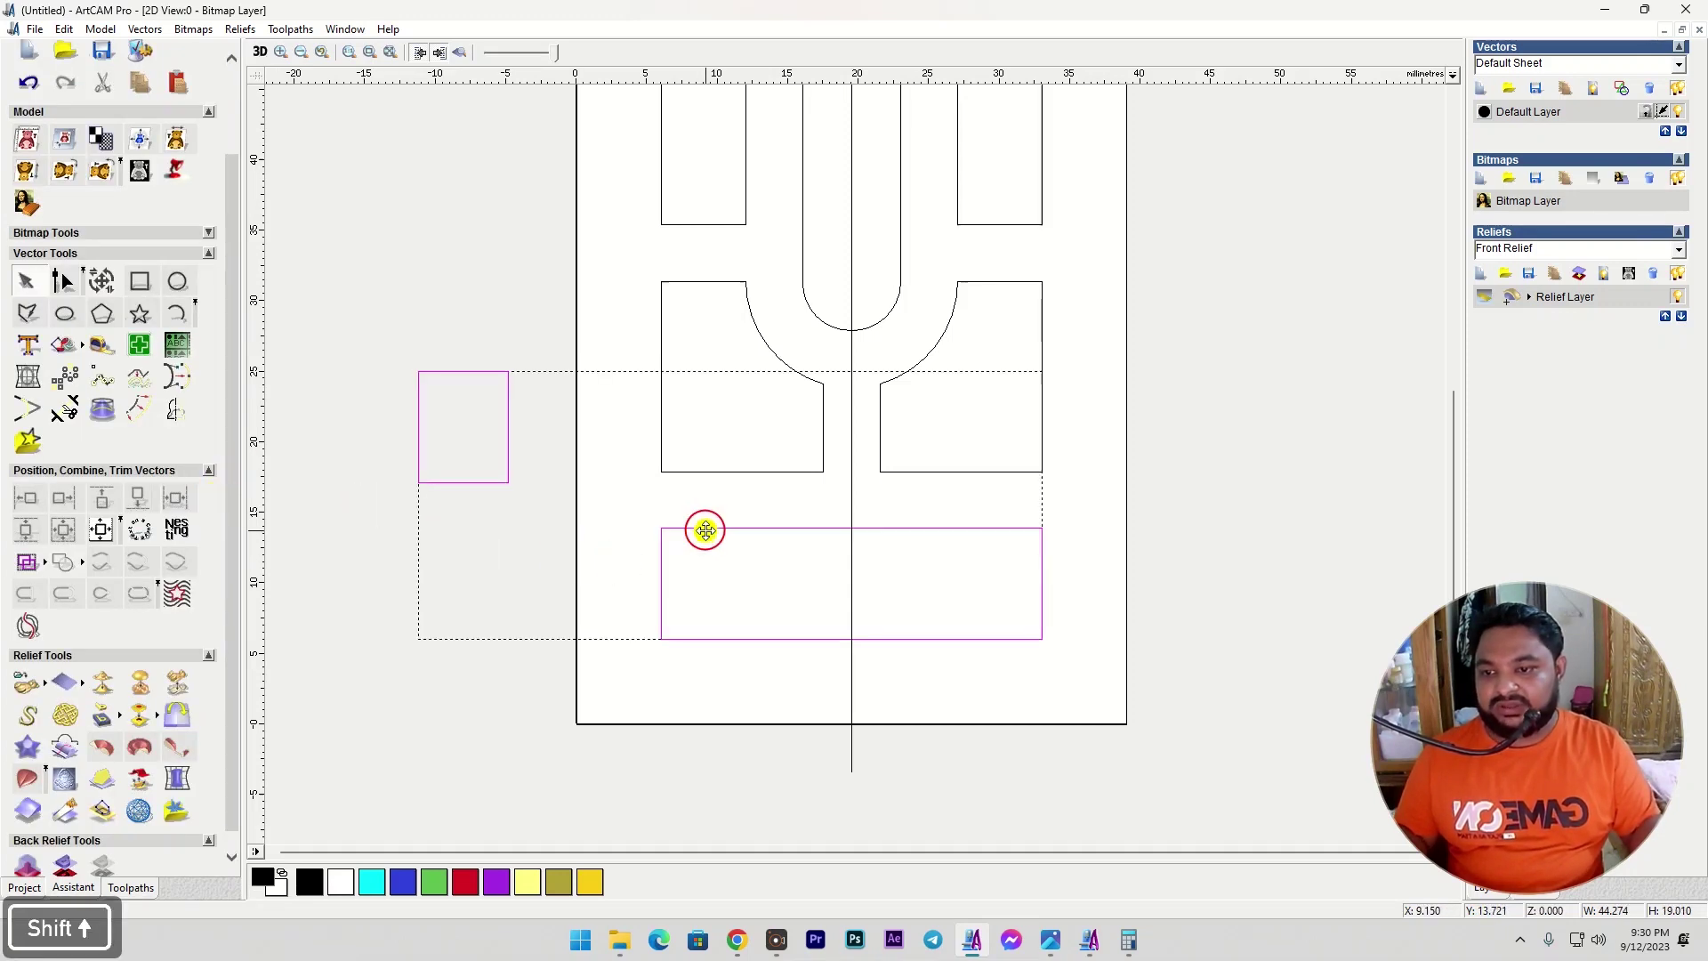
left_click(63, 529)
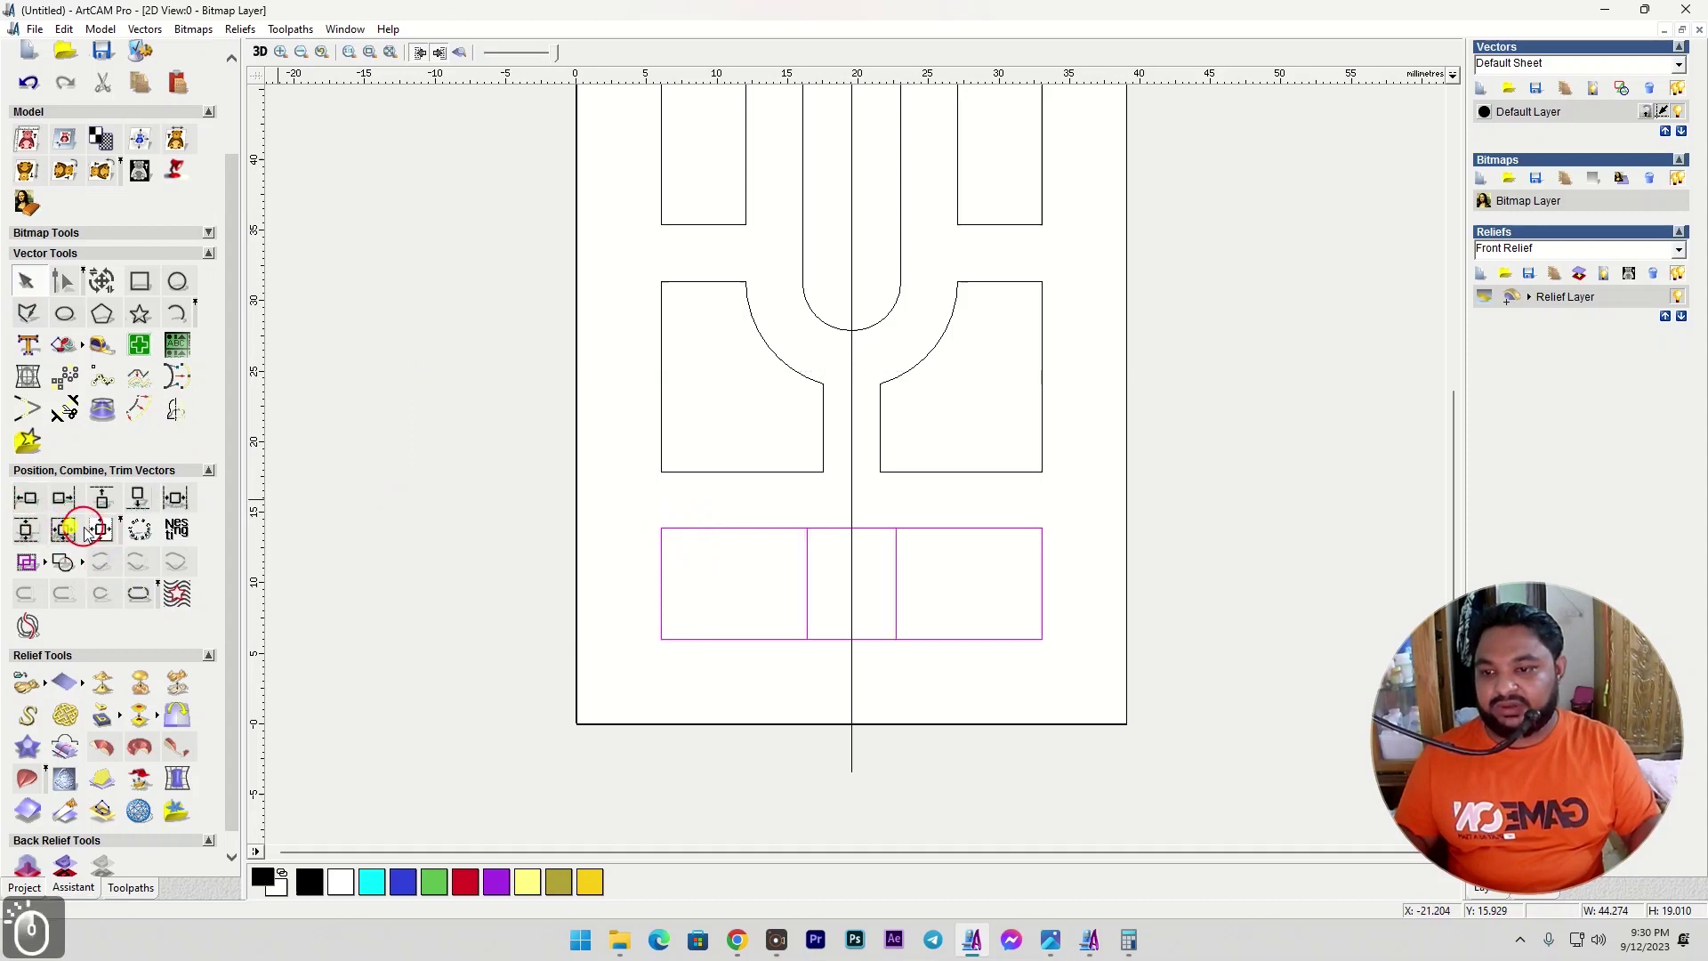
left_click(26, 499)
left_click(831, 614)
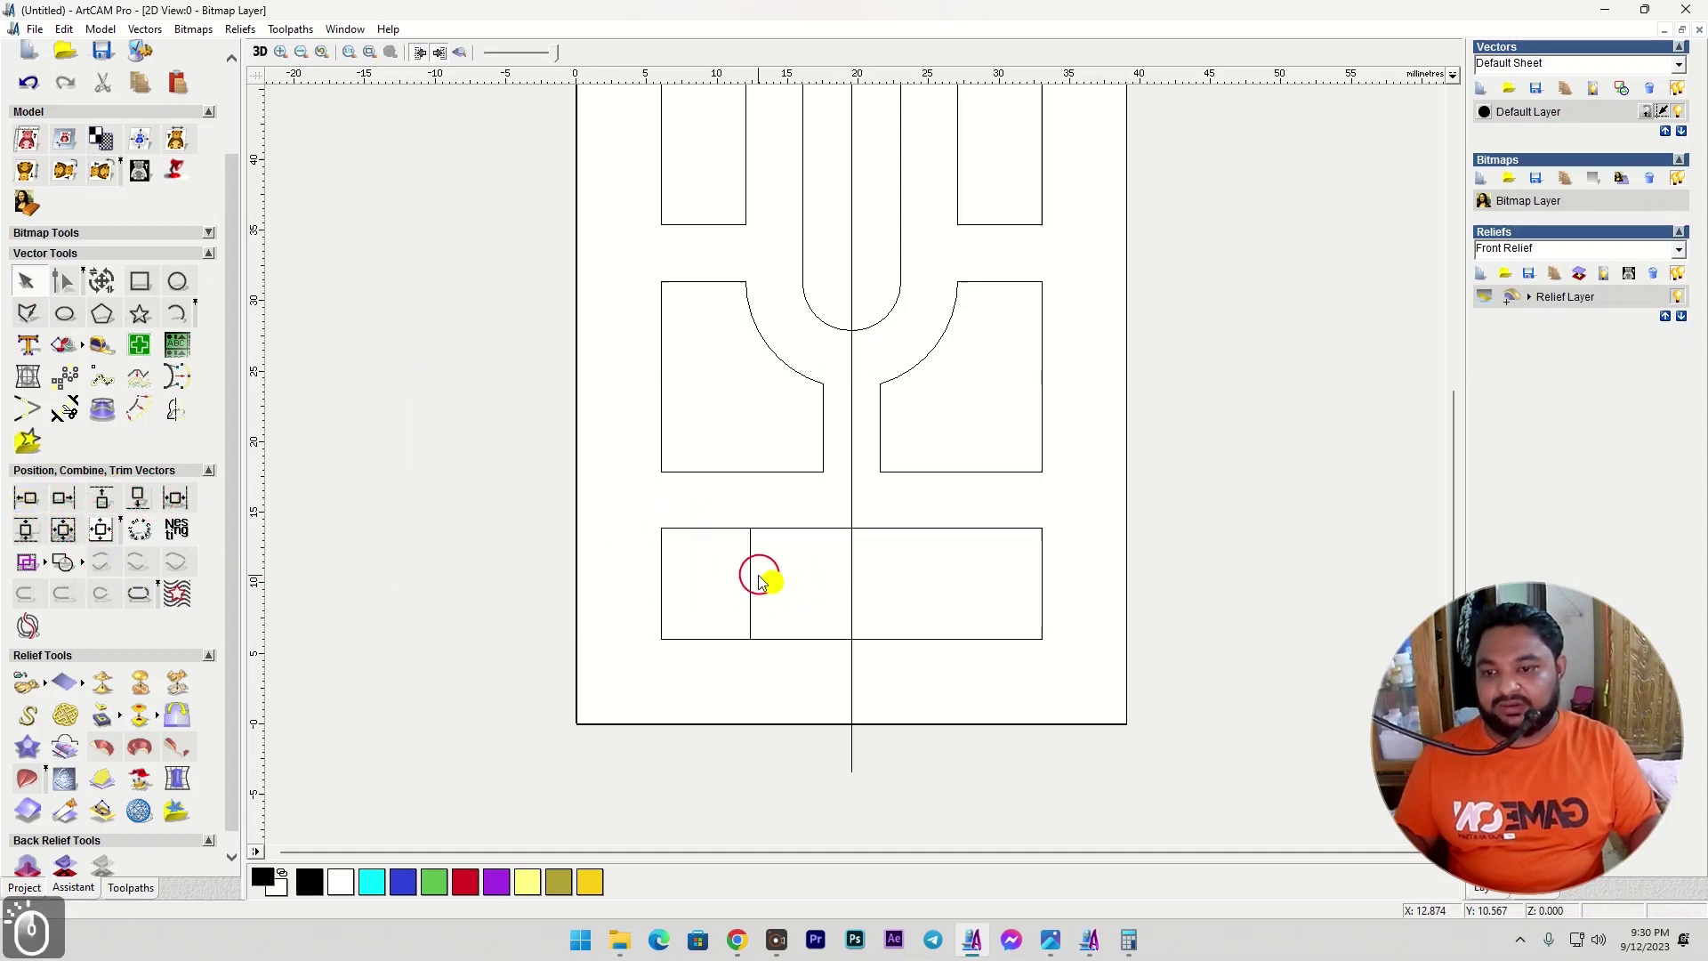
Duplicate the small rectangle and centre the copy horizontally in the bottom panel.
left_click(749, 570)
key("ctrl+c")
key("ctrl+v")
left_click(802, 531, "shift")
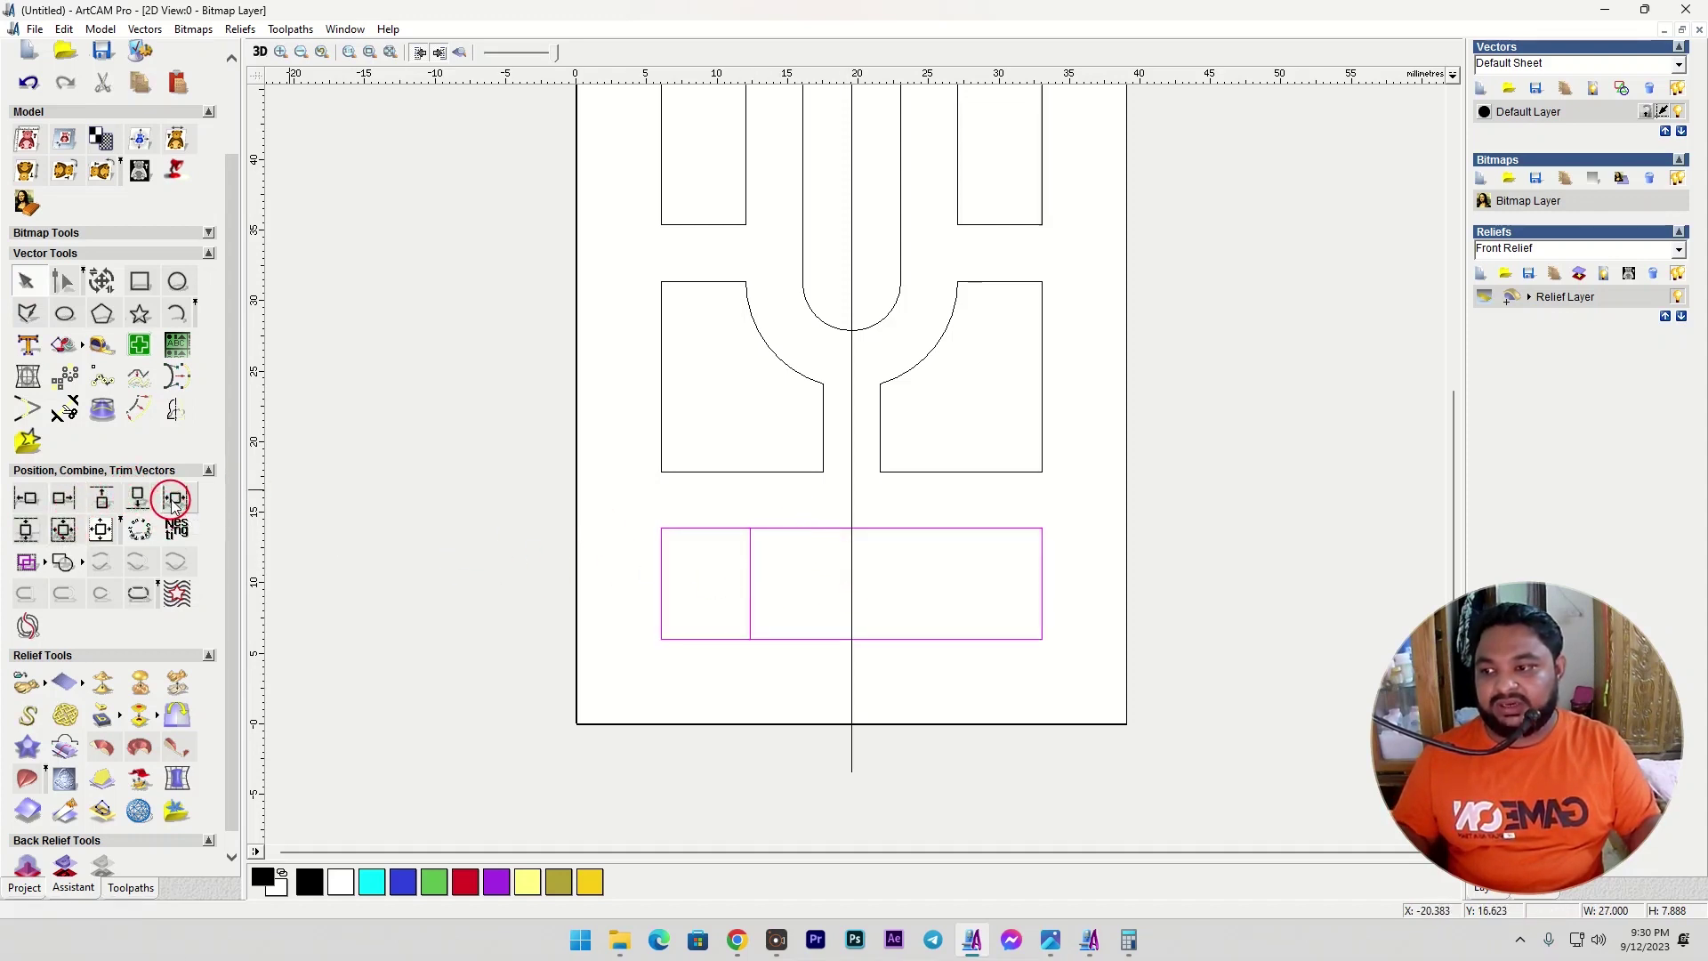
left_click(174, 501)
Duplicate the middle small rectangle and align the copy with the bottom panel's right edge.
left_click(805, 554)
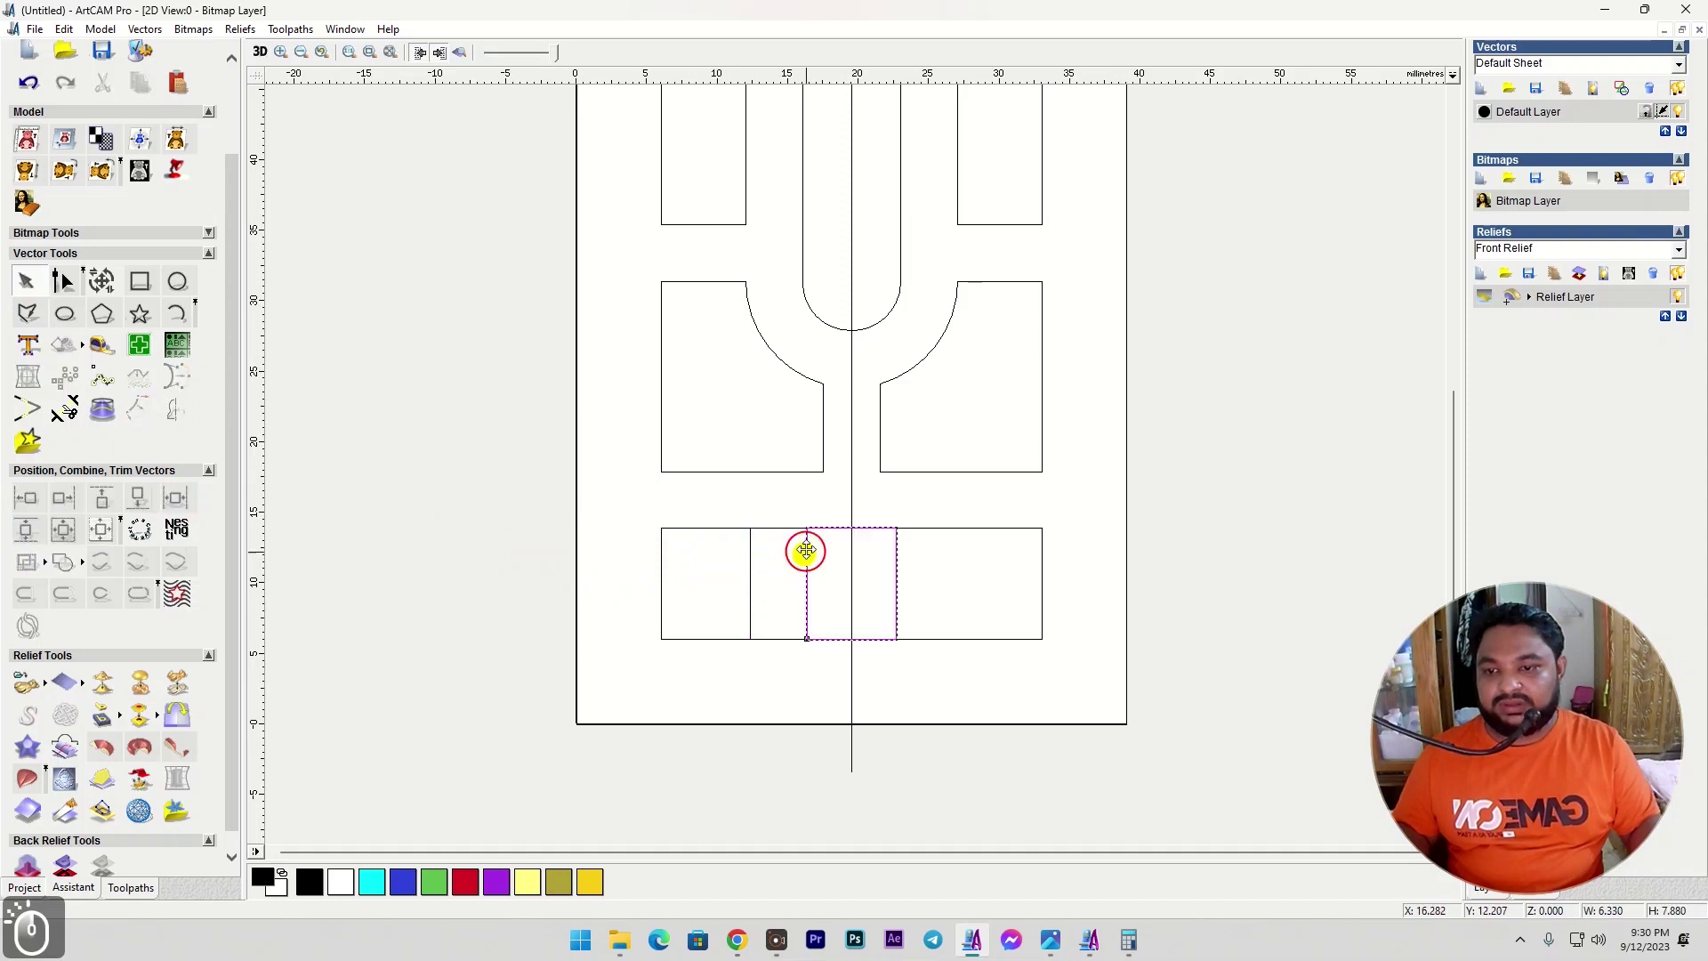
key("ctrl+c")
key("ctrl+v")
left_click(788, 530, "shift")
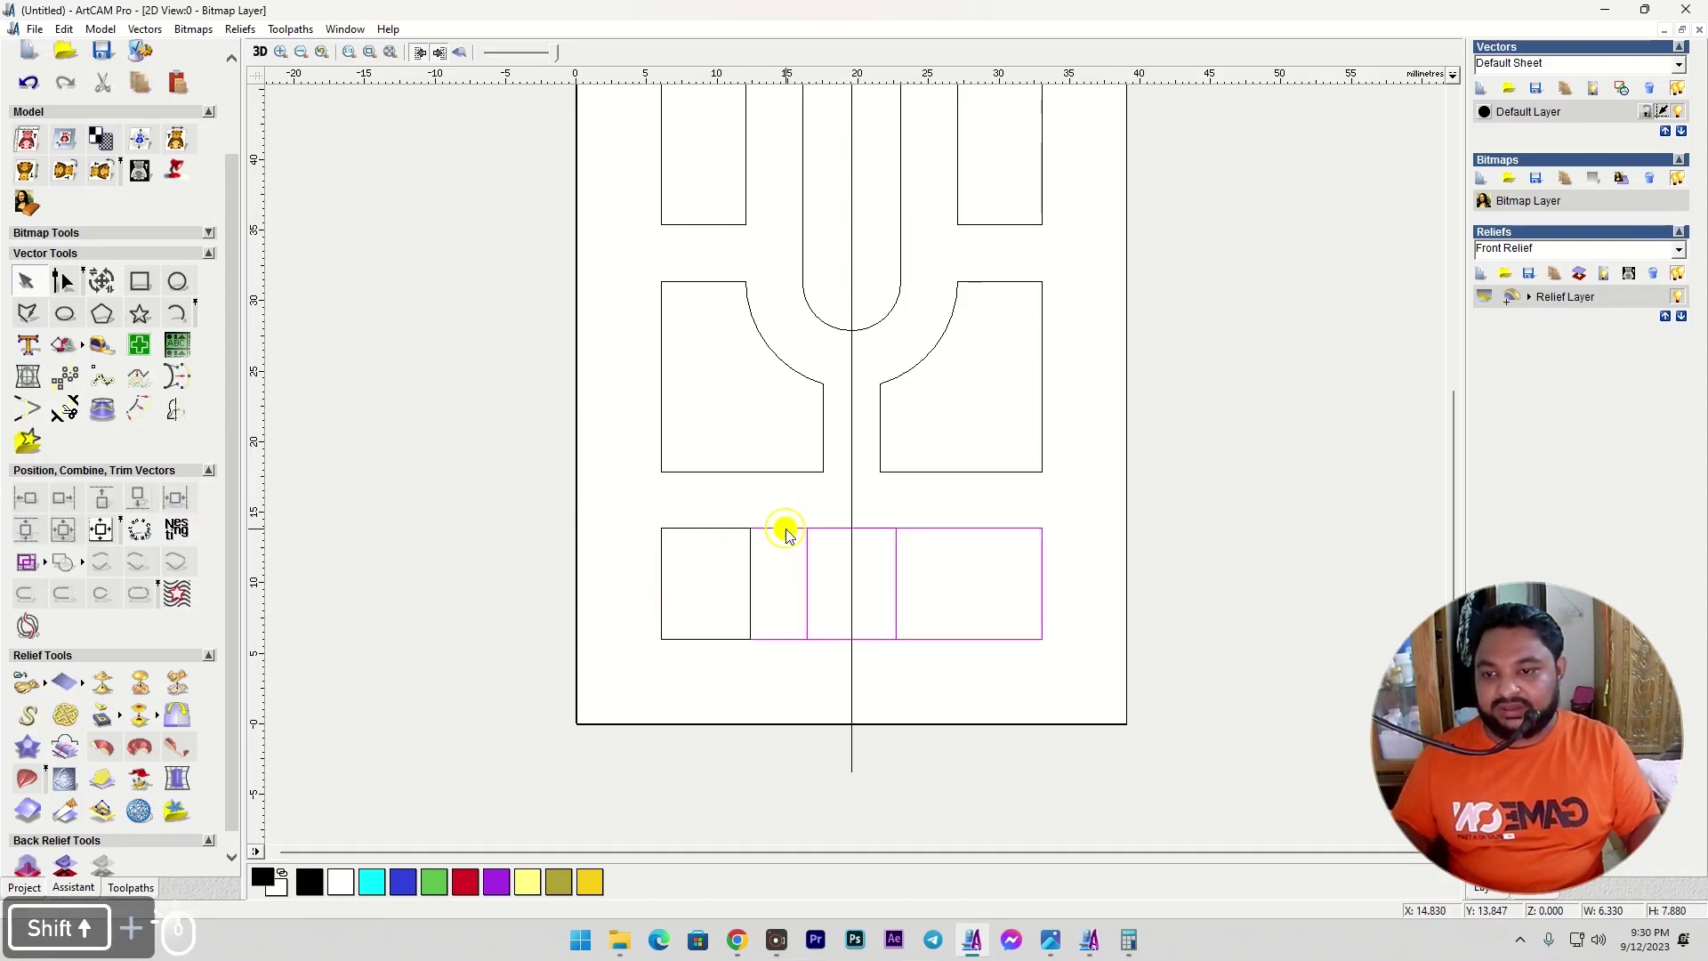
left_click(138, 497)
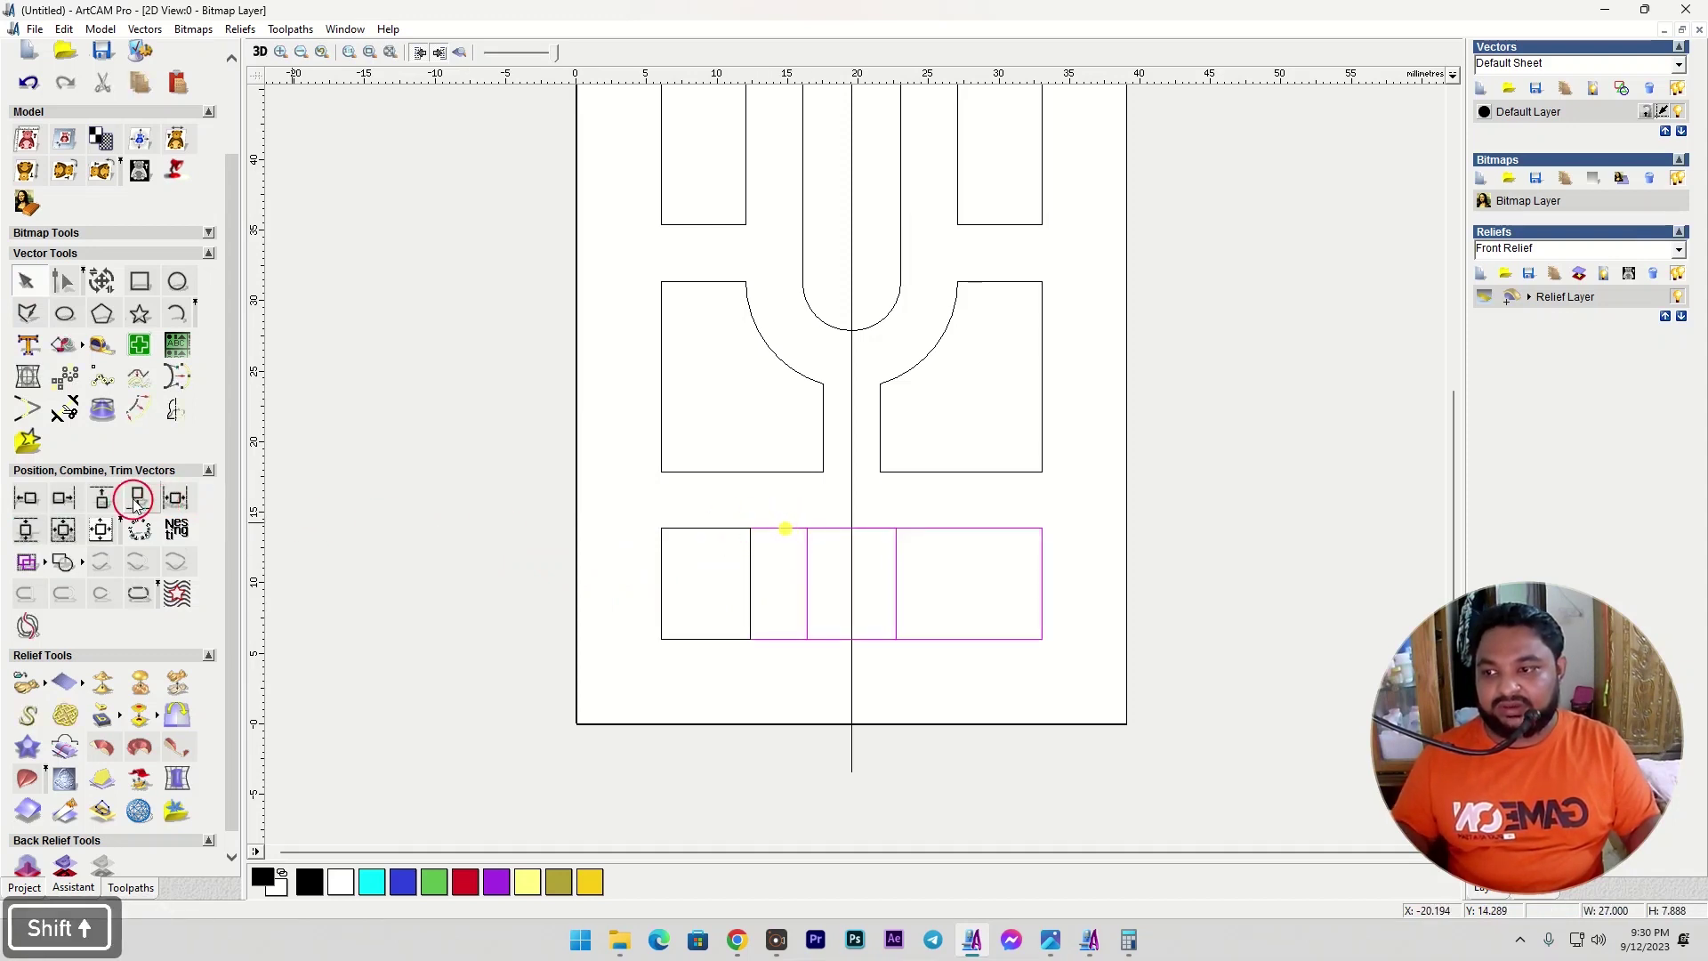
left_click(79, 500)
left_click(831, 598)
Delete the wide bottom panel rectangle enclosing the three small rectangles.
left_click(775, 532)
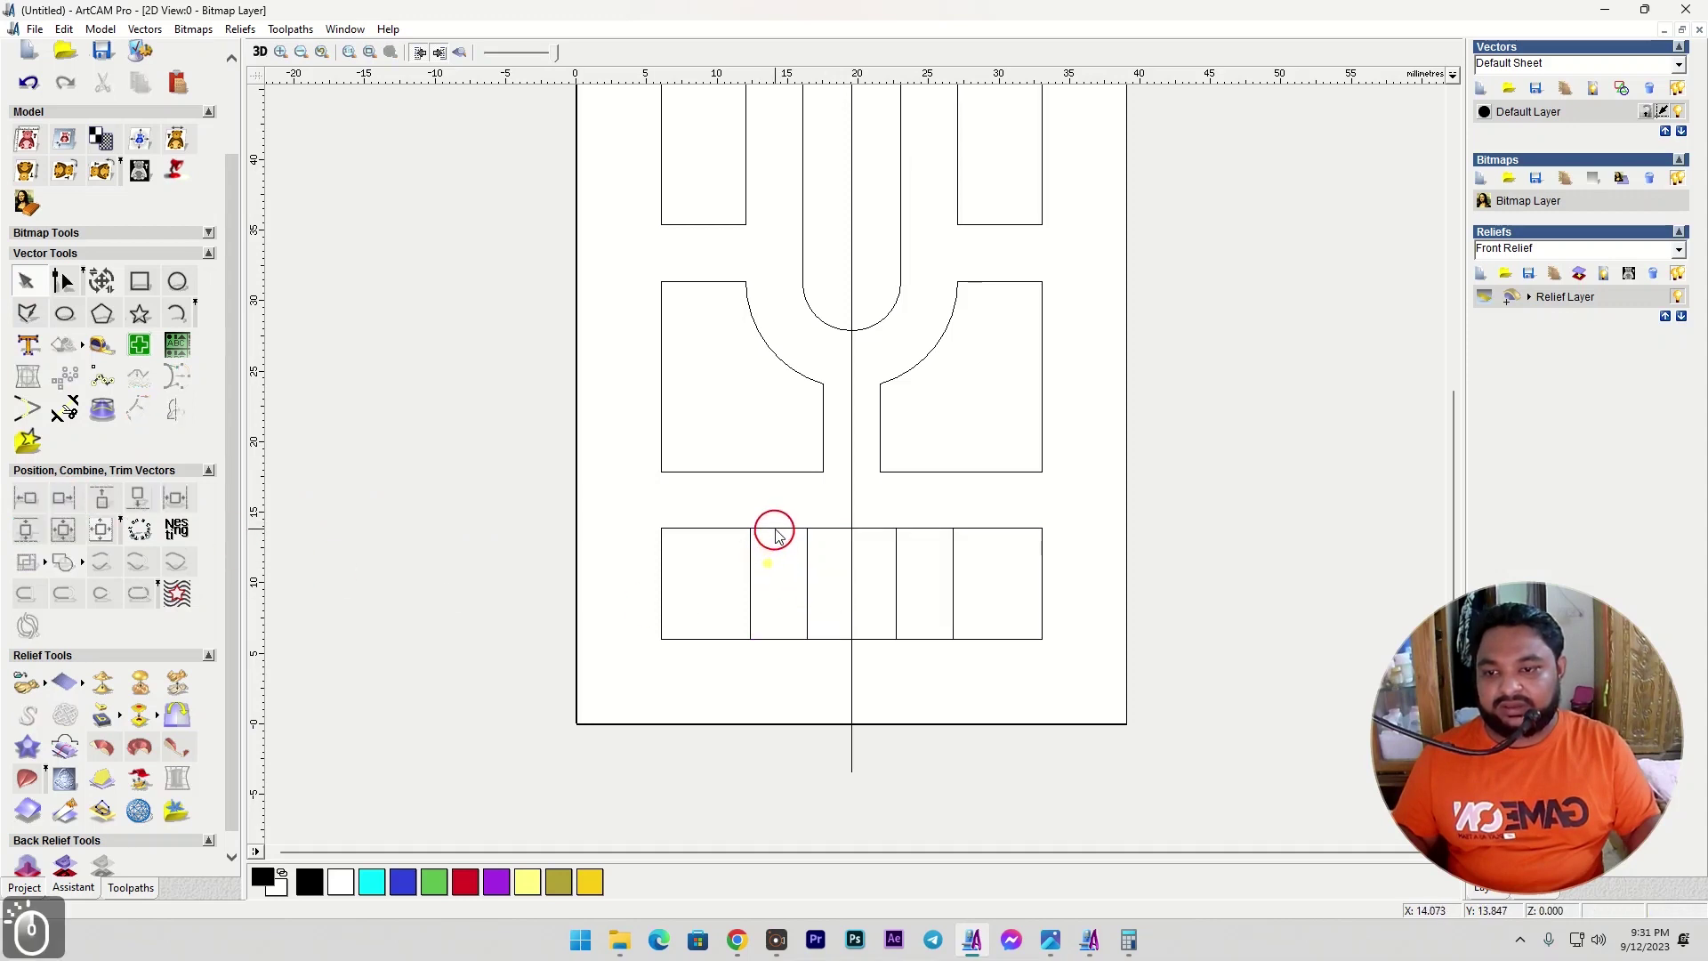
right_click(774, 544)
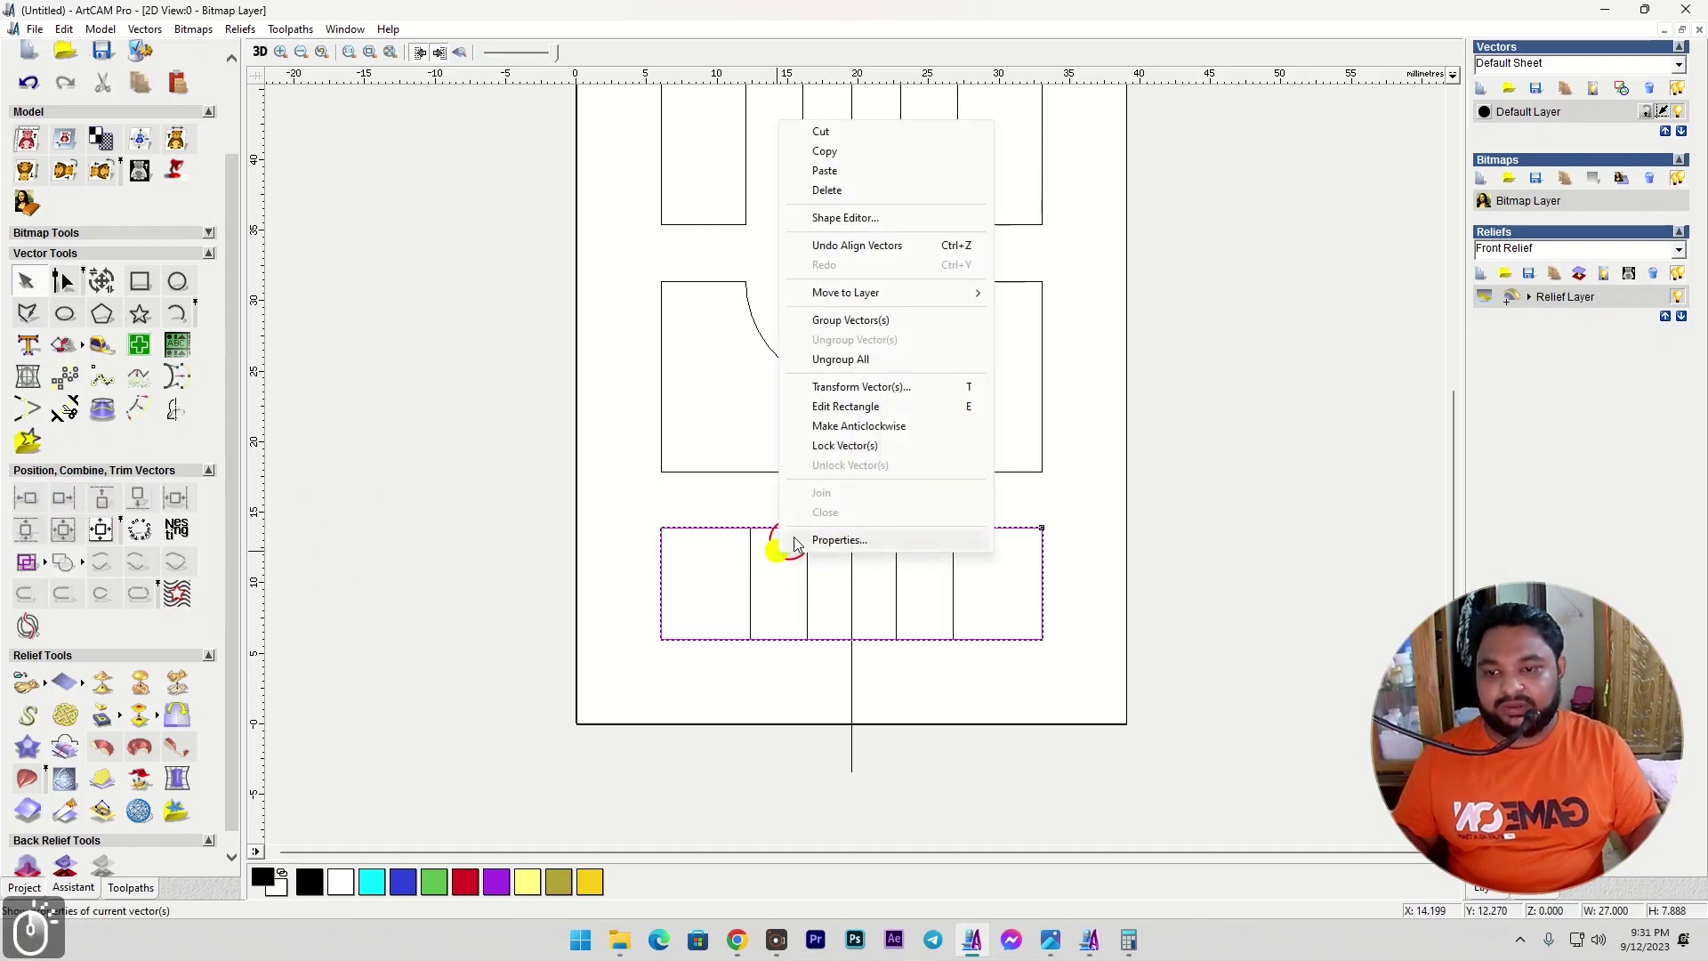
left_click(829, 191)
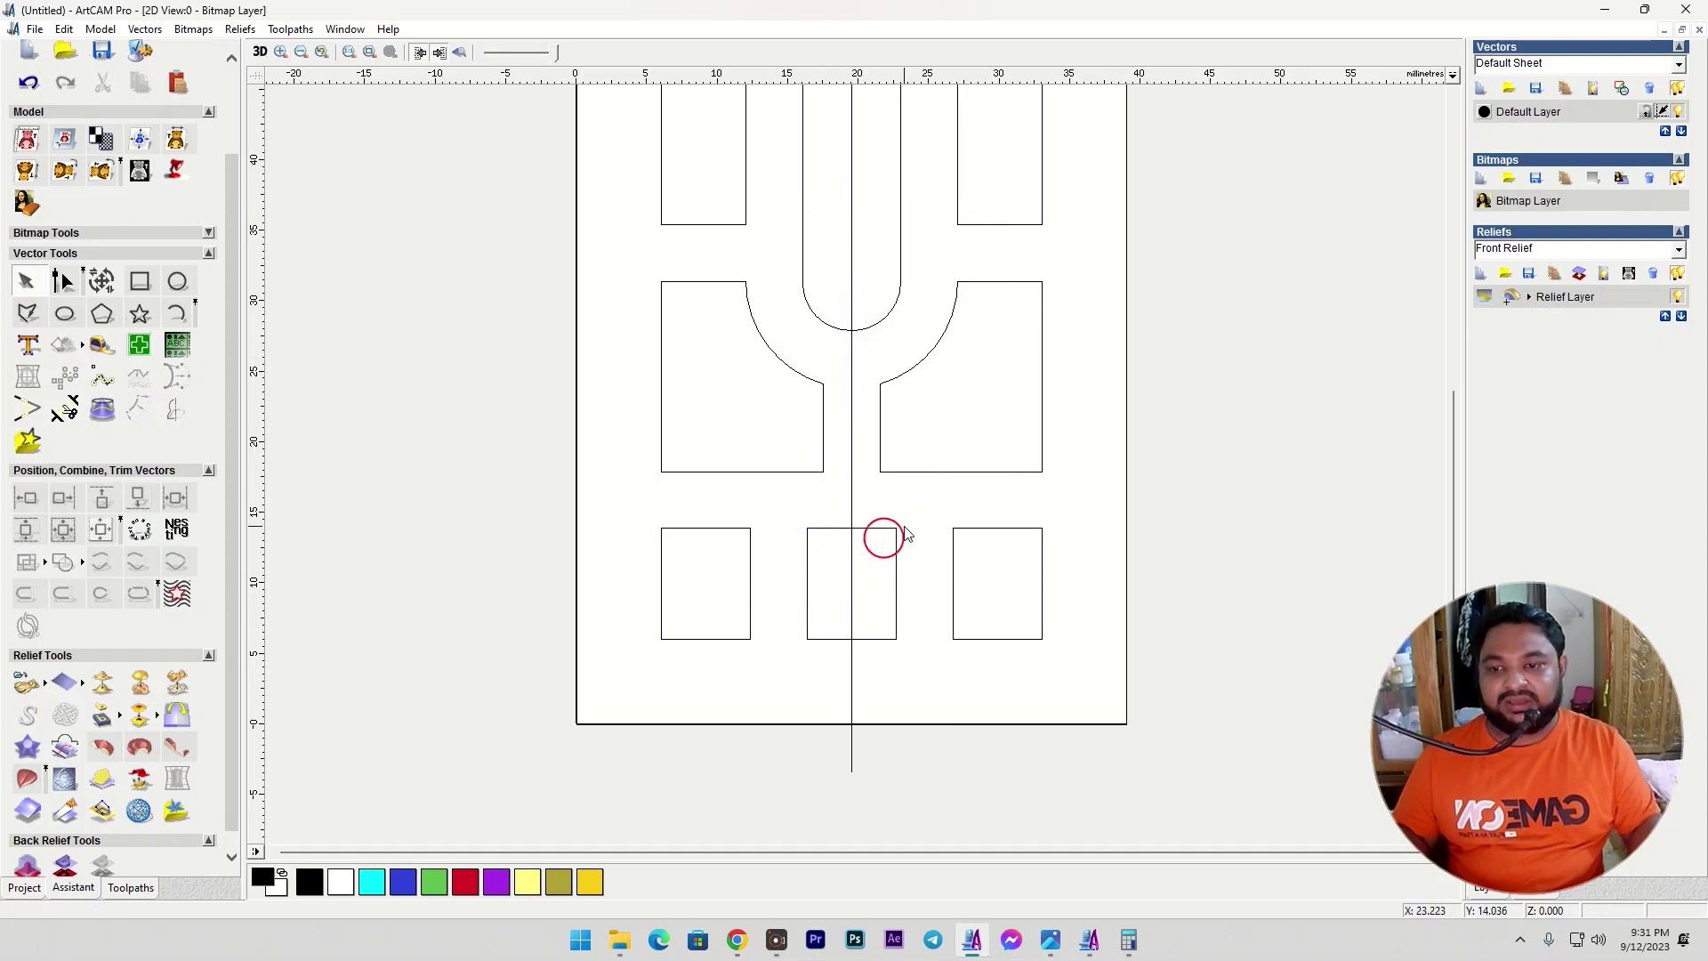
Delete the vertical centre line running through the door.
scroll(860, 436, "down", 5)
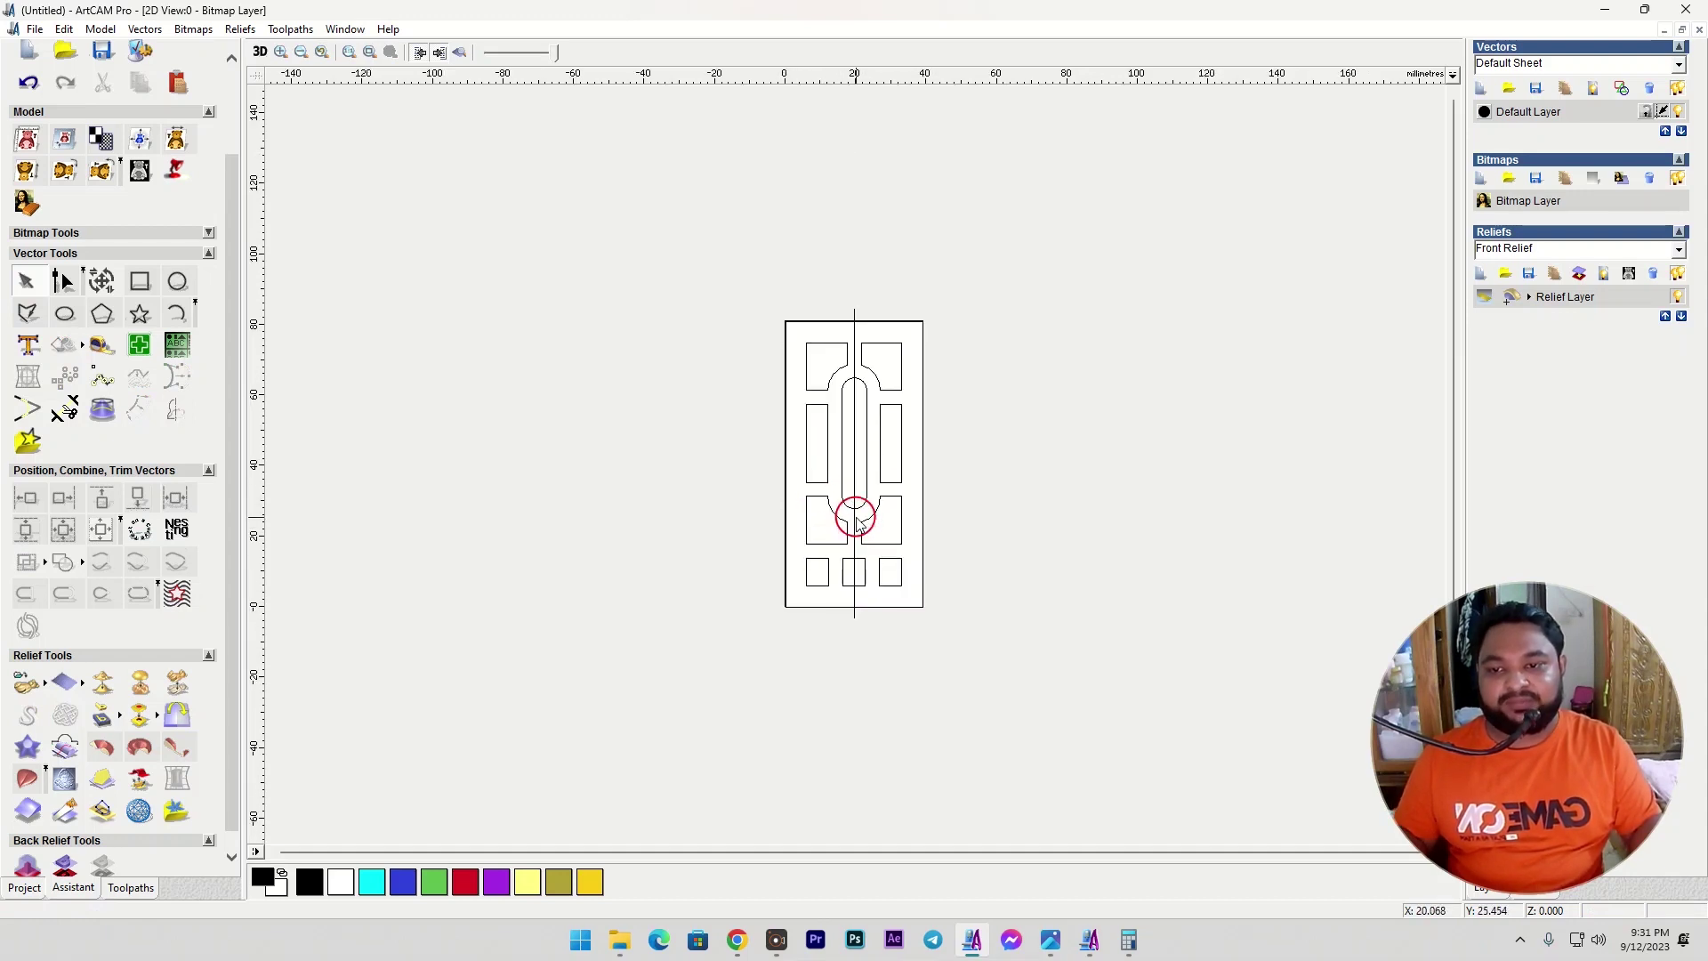
left_click(854, 450)
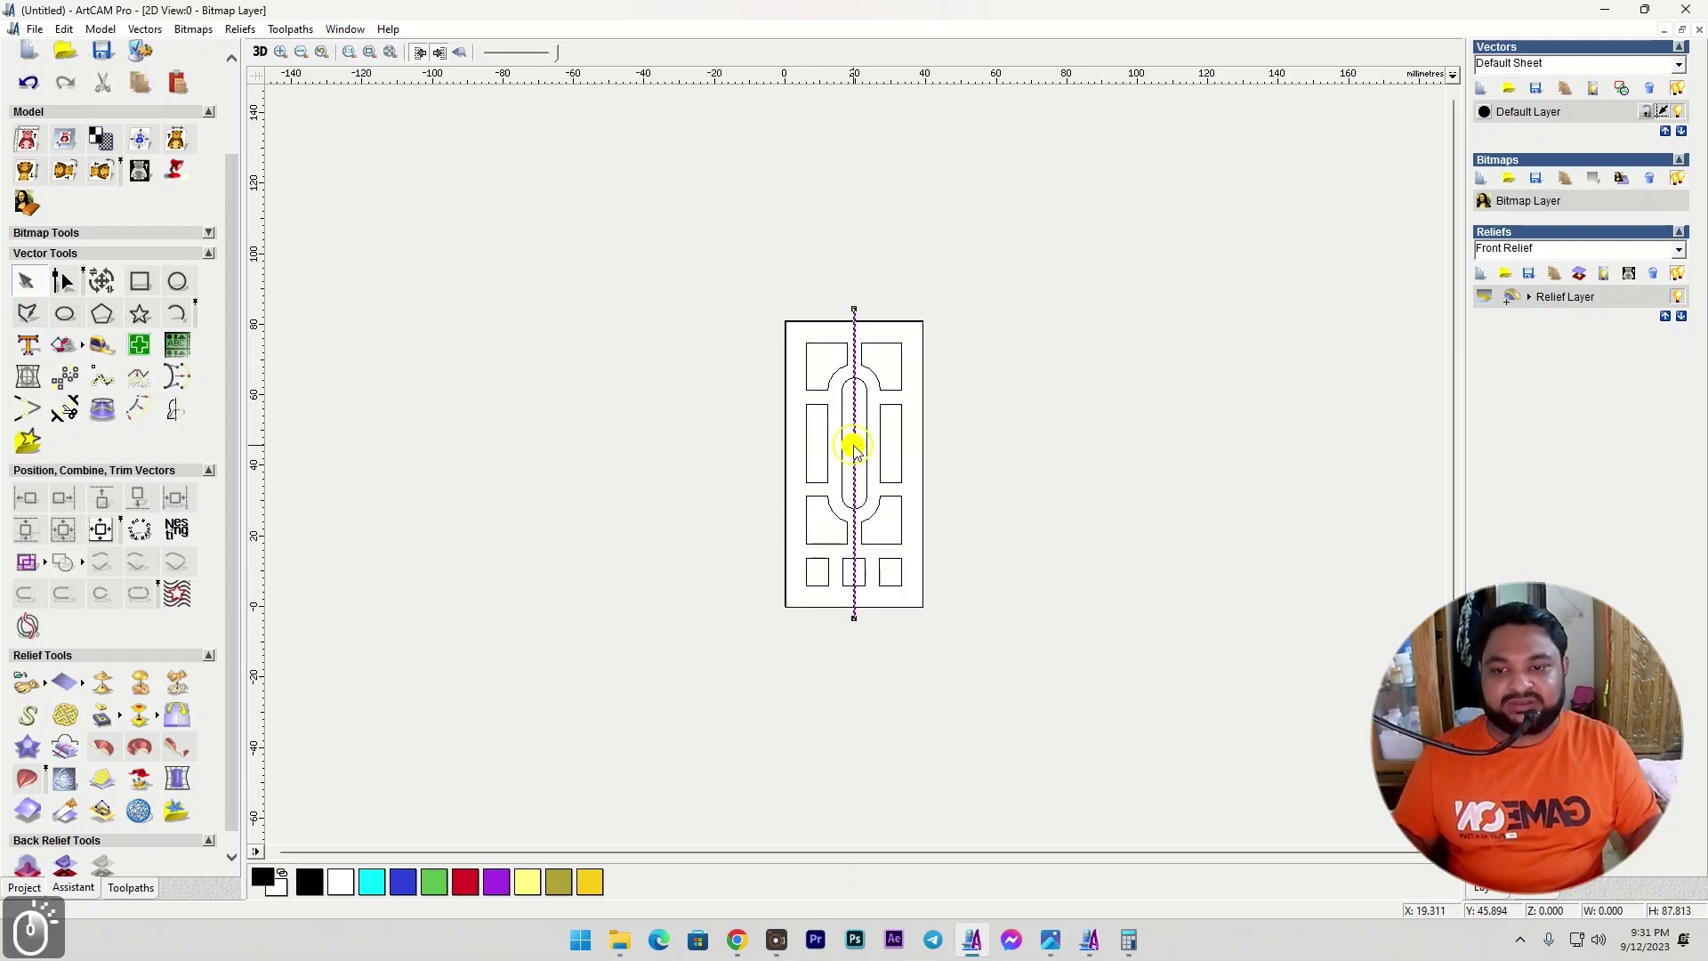
right_click(856, 451)
left_click(904, 518)
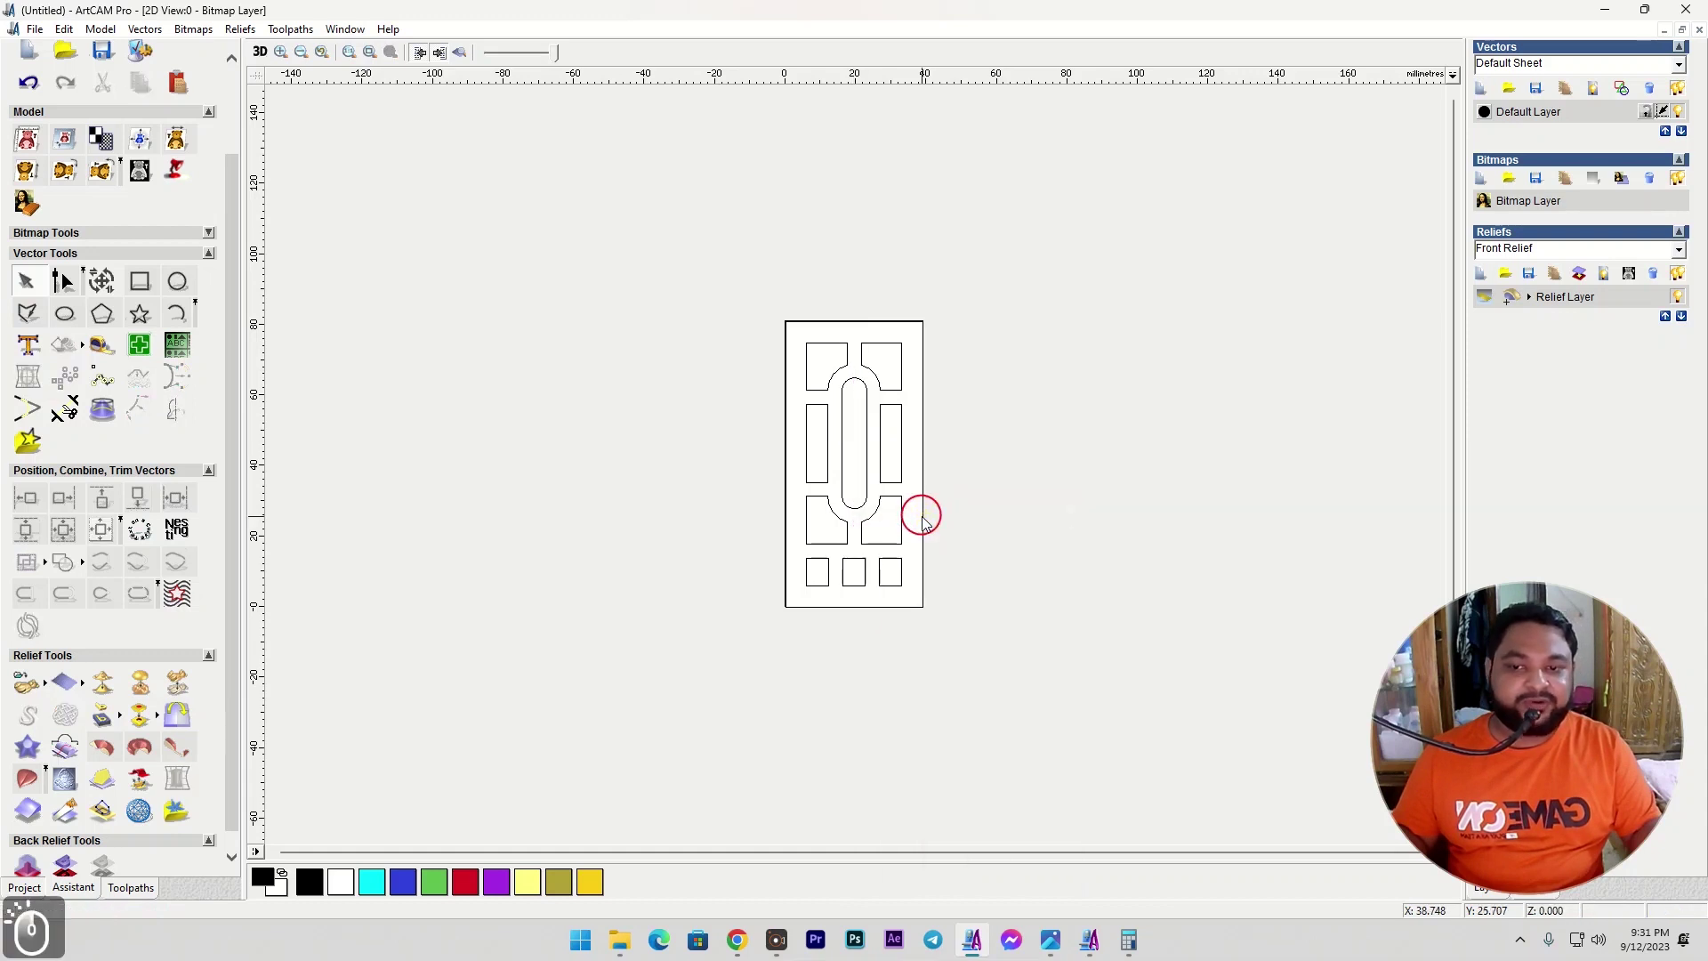
scroll(917, 546, "up", 1)
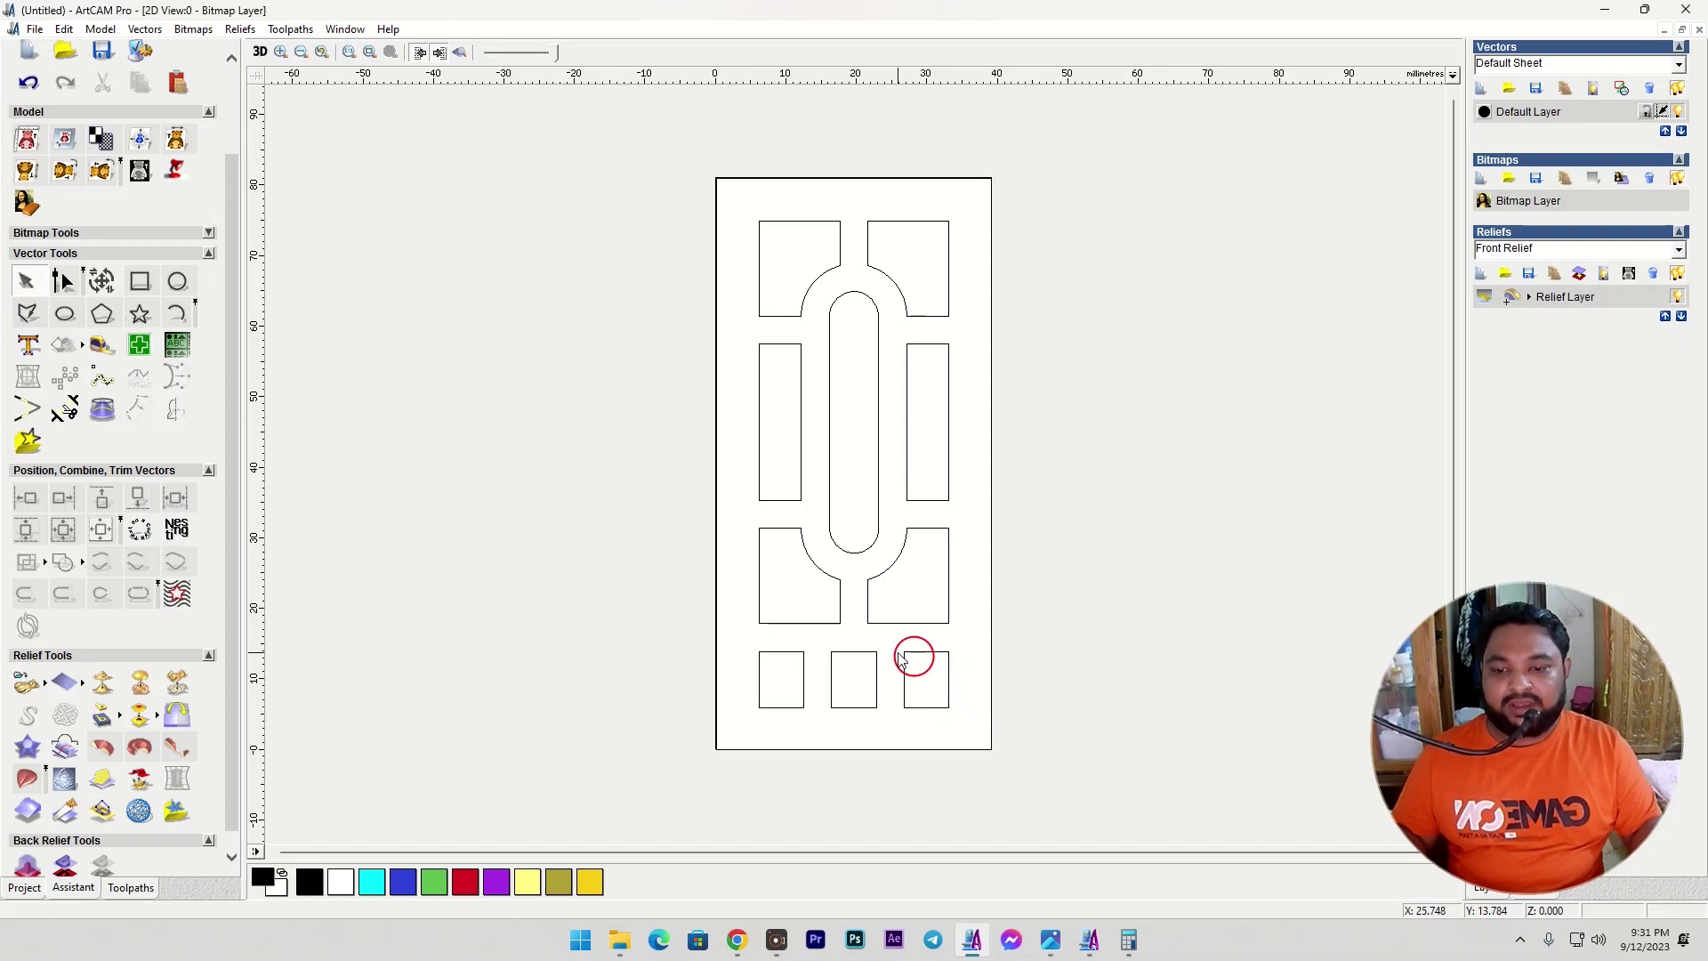
Save the finished door model as Door 07.art in the Eusha folder.
key("ctrl")
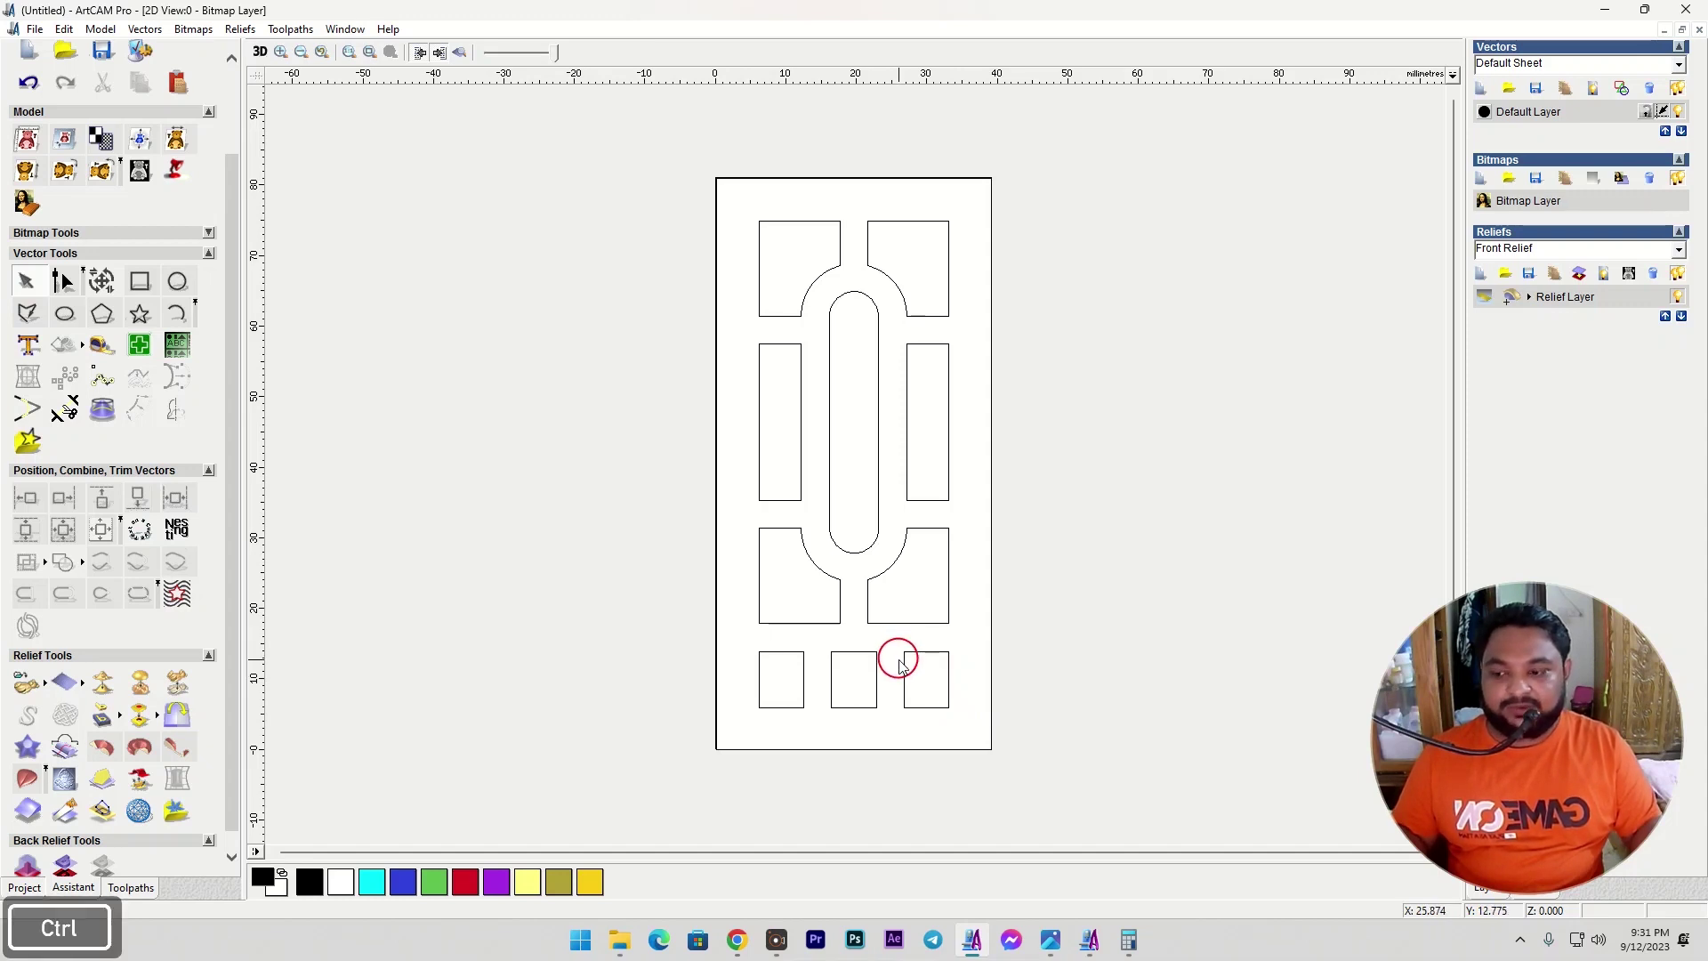
key("ctrl+s")
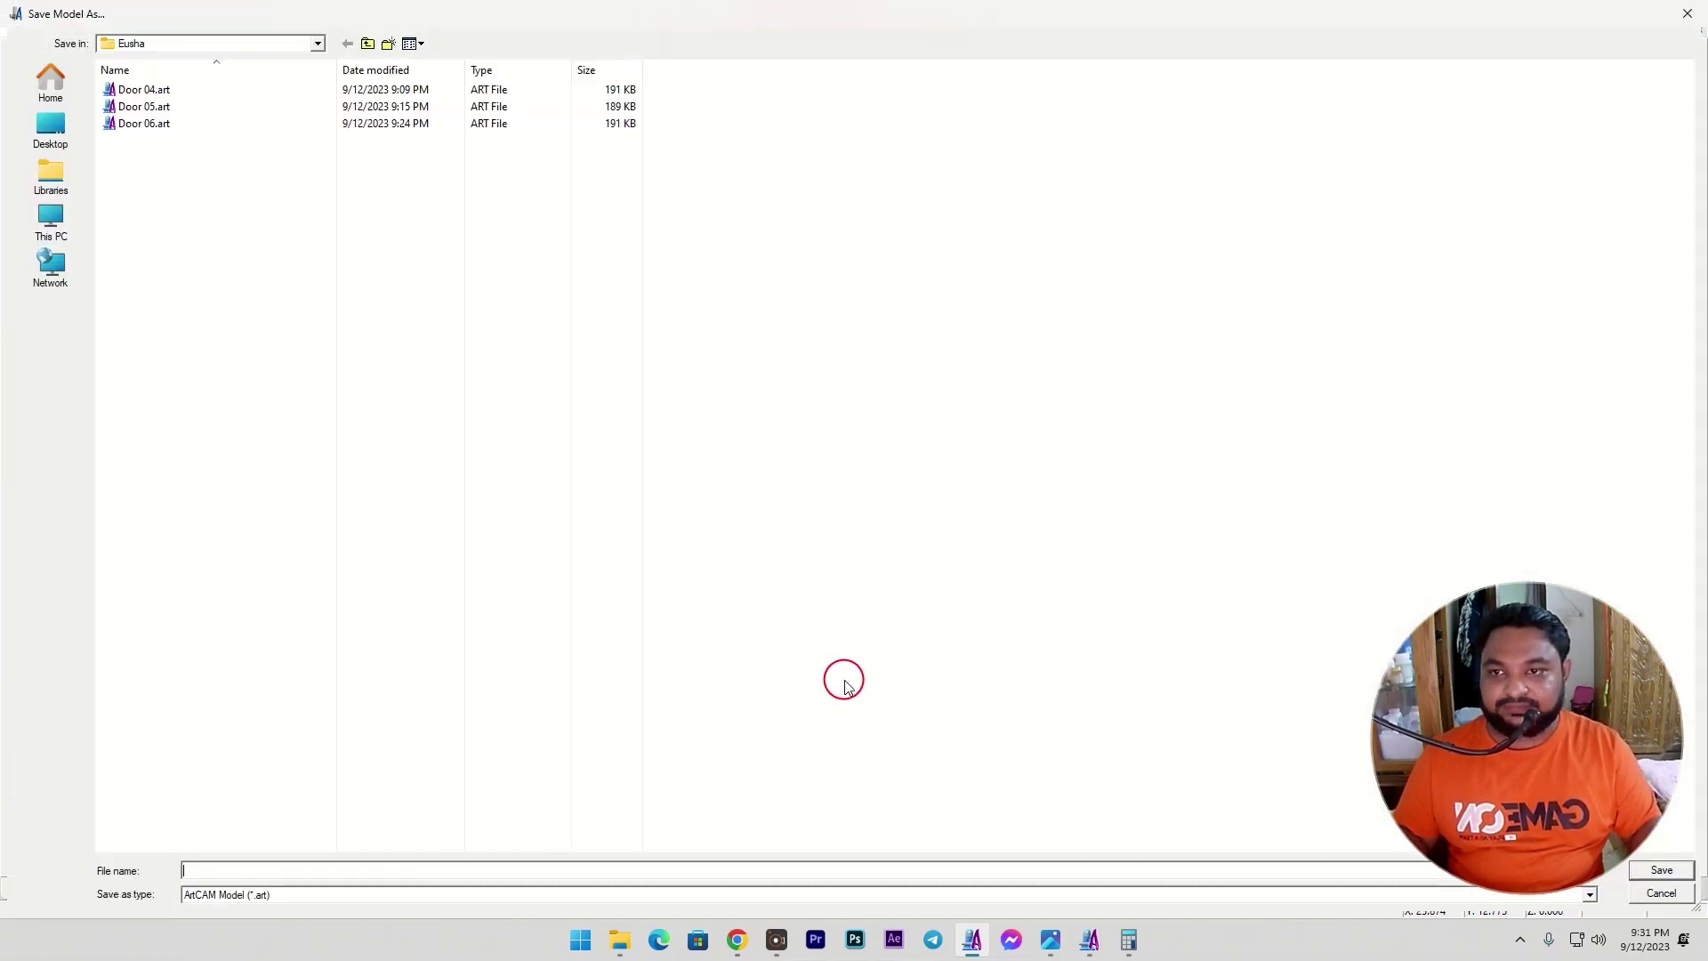
left_click(144, 122)
double_click(212, 871)
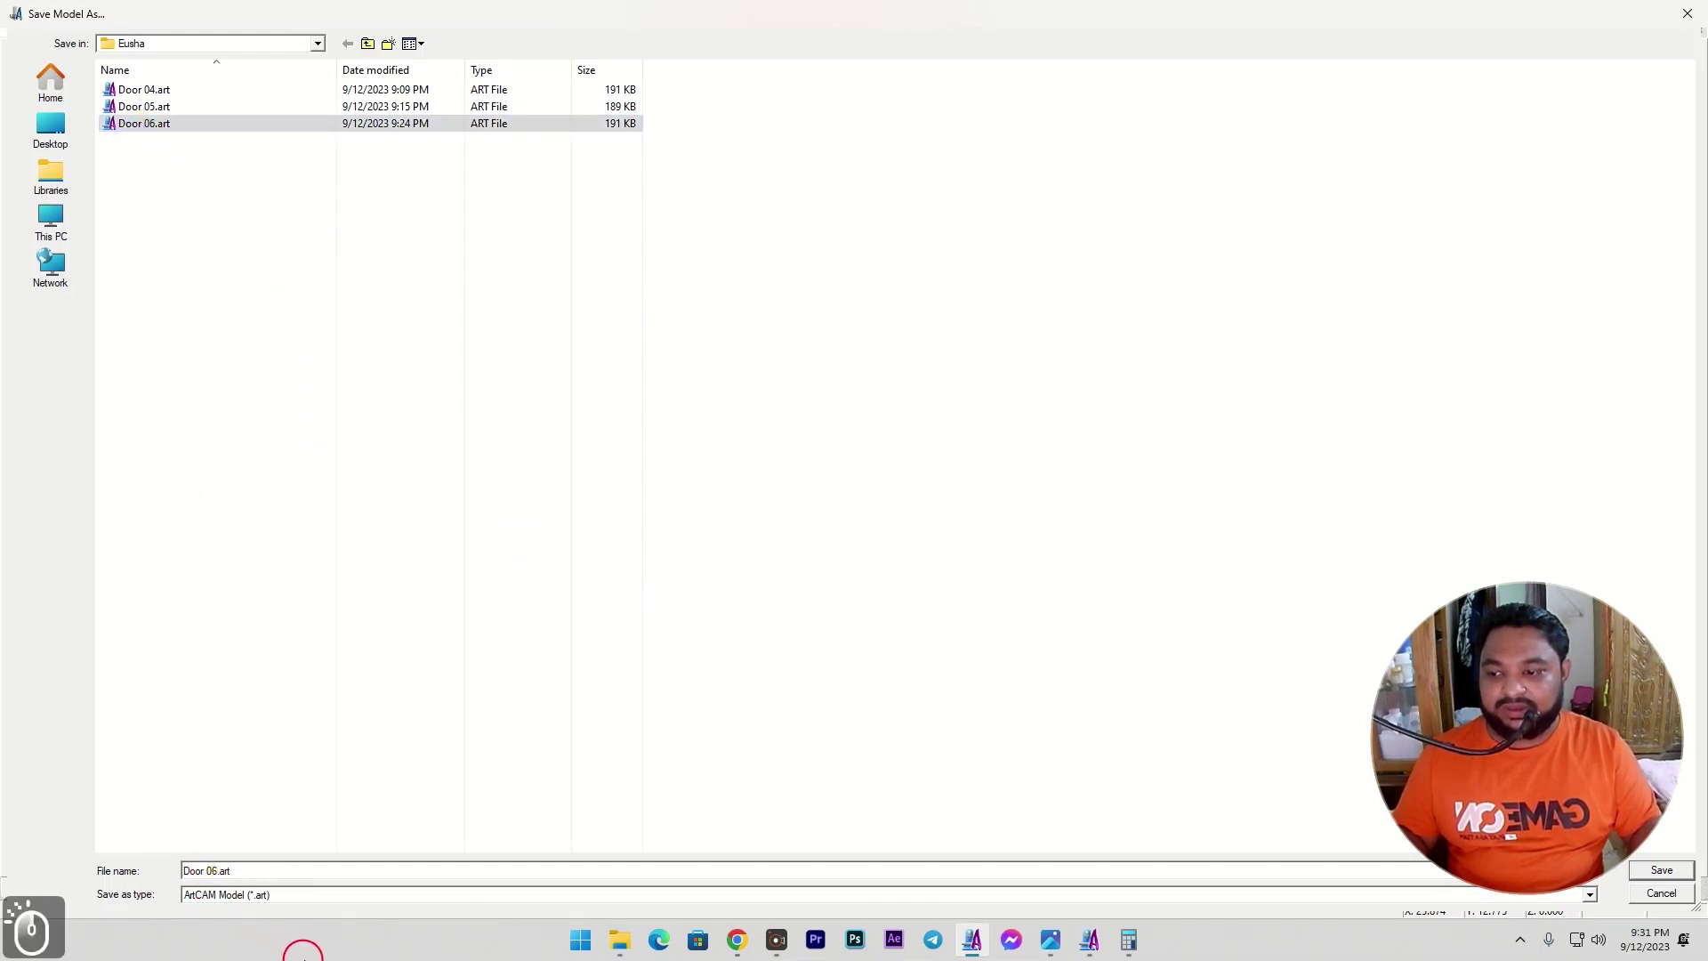
key("Delete")
type("7")
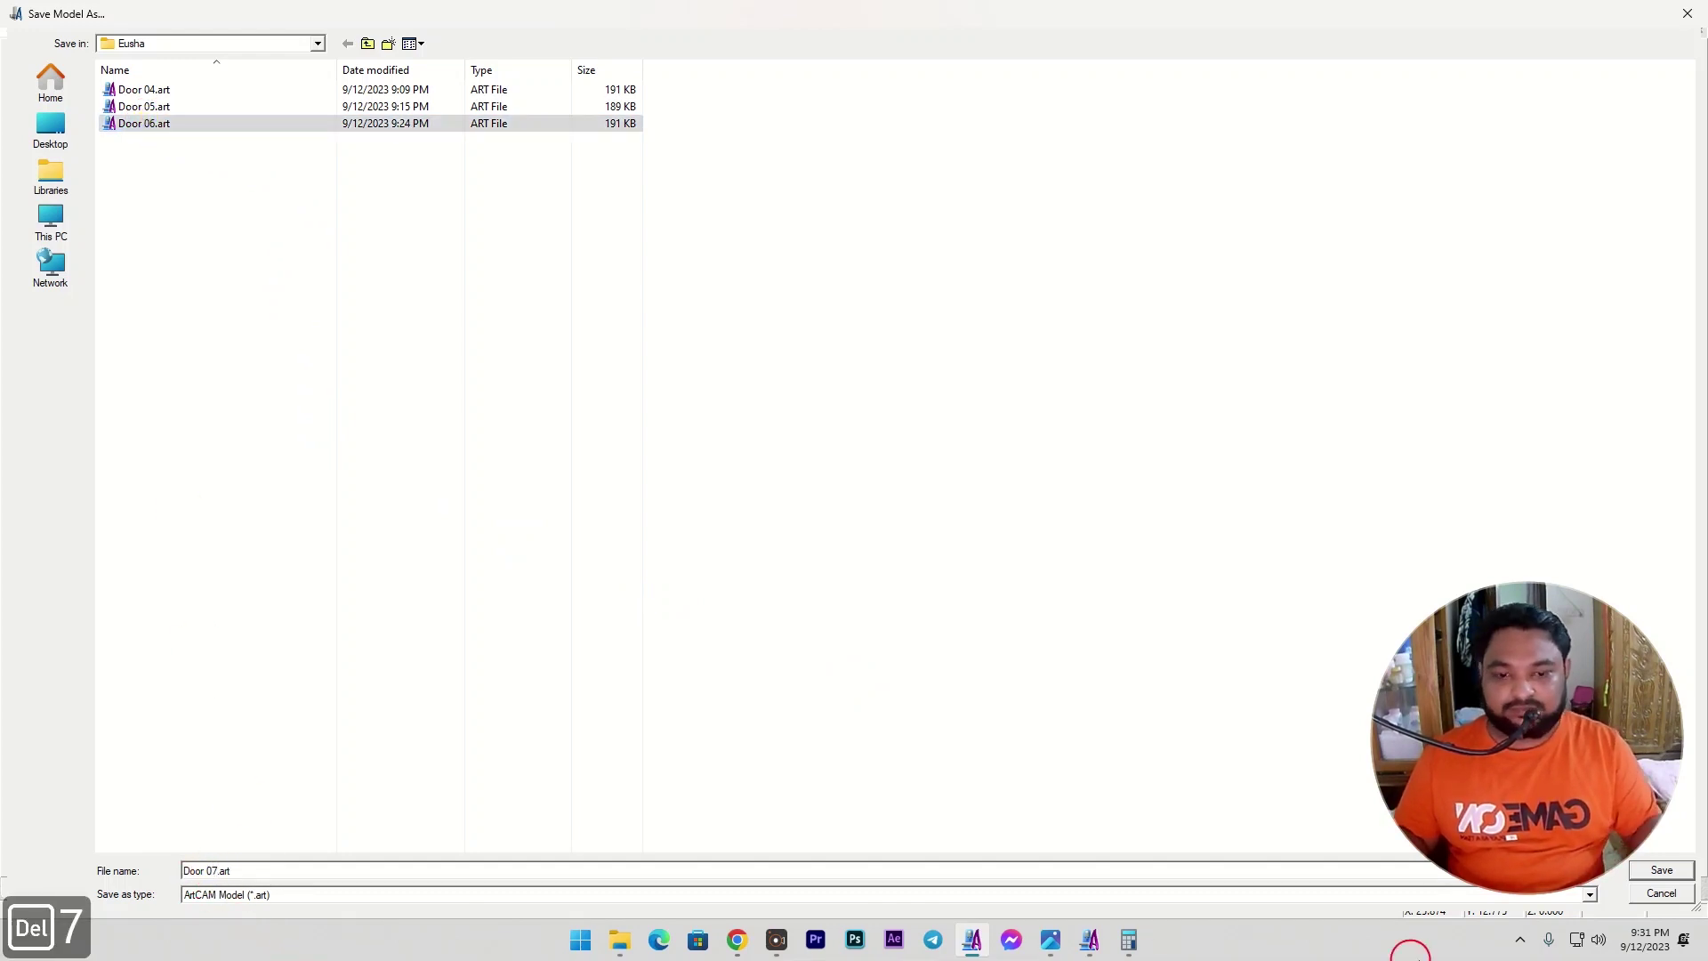
key("Return")
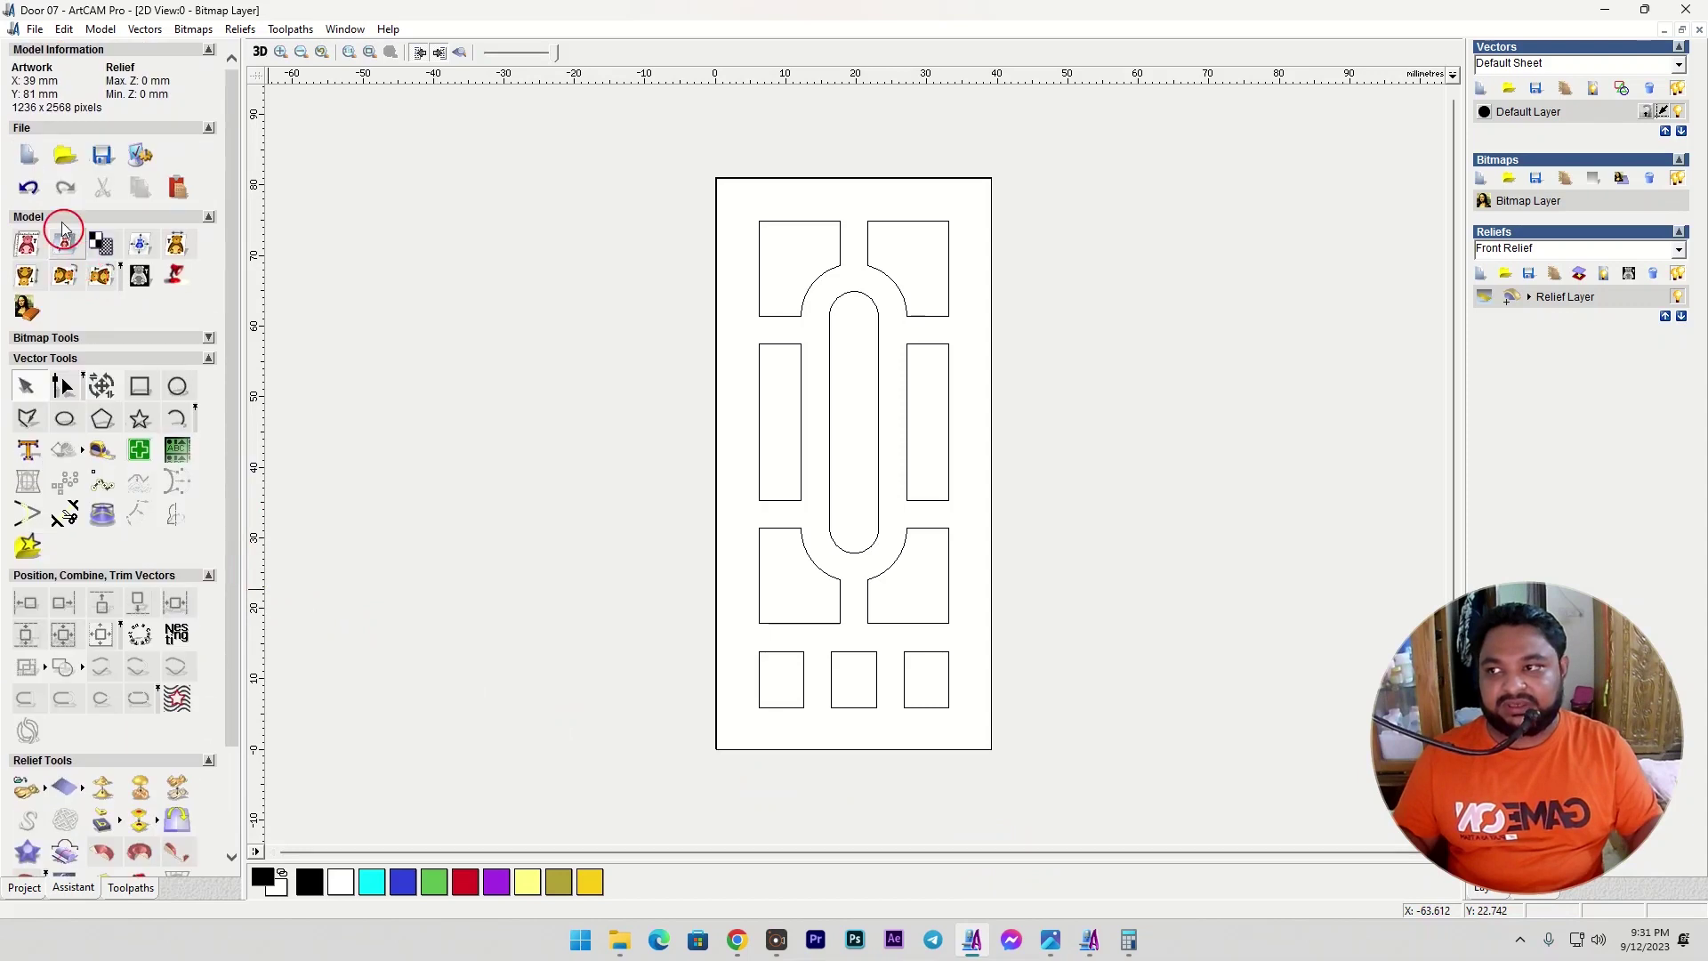
Create a new 39 x 81 mm model and maximize its 2D view.
left_click(28, 154)
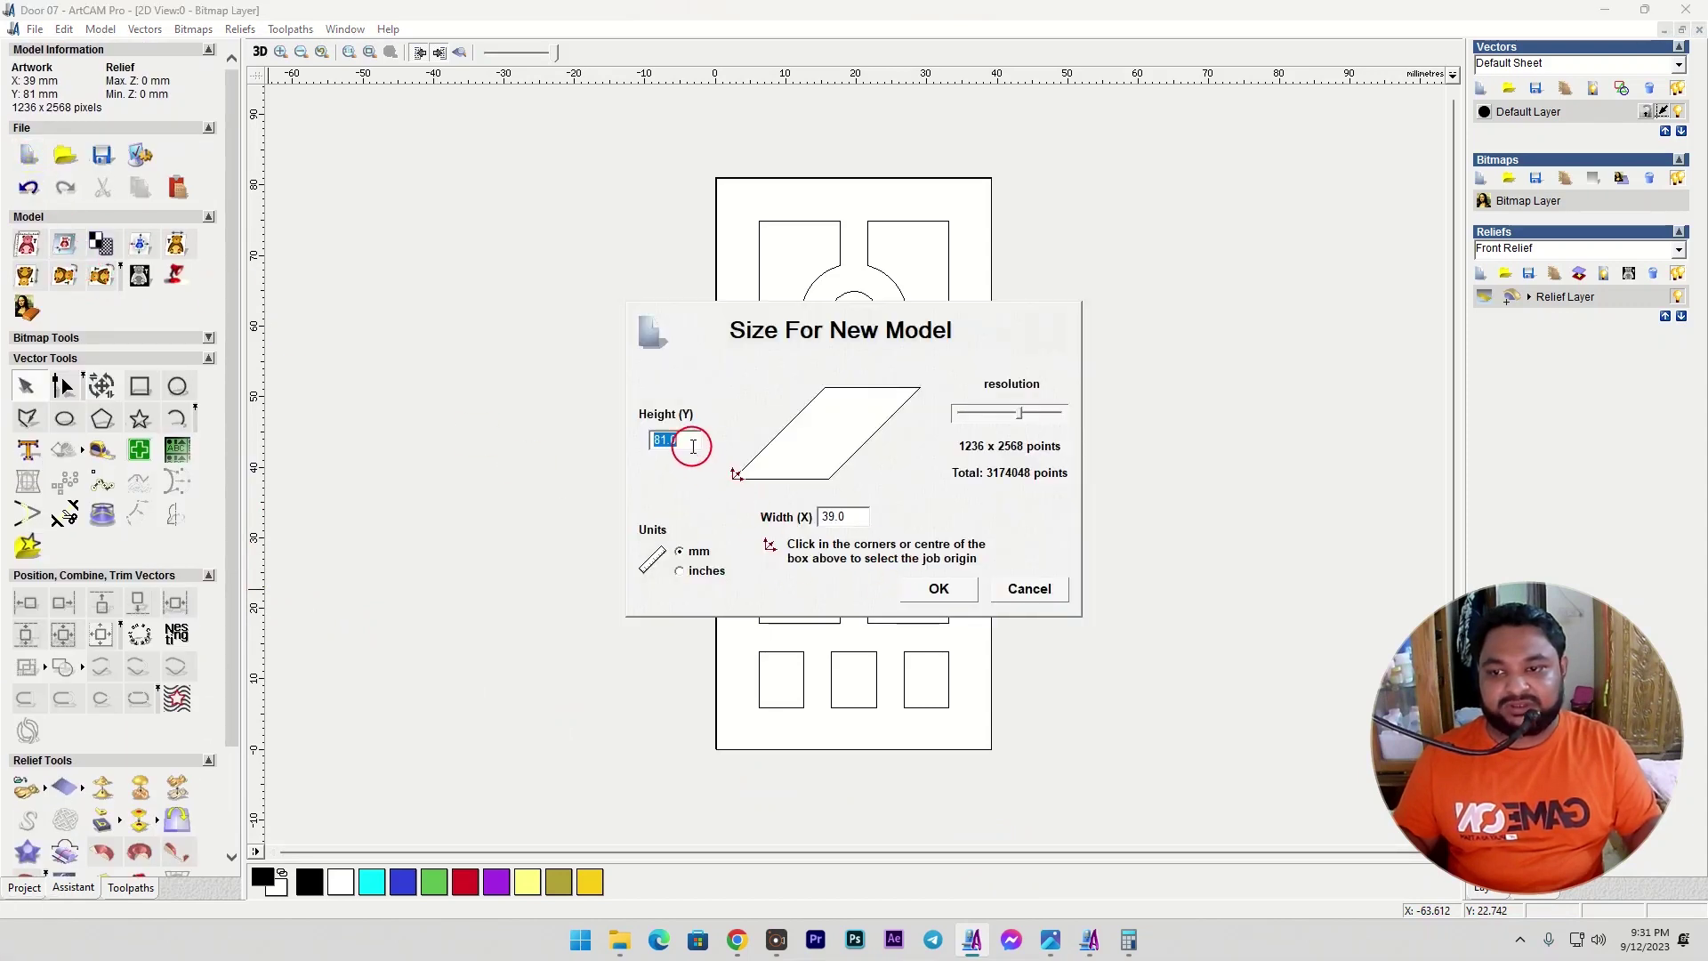
left_click(928, 587)
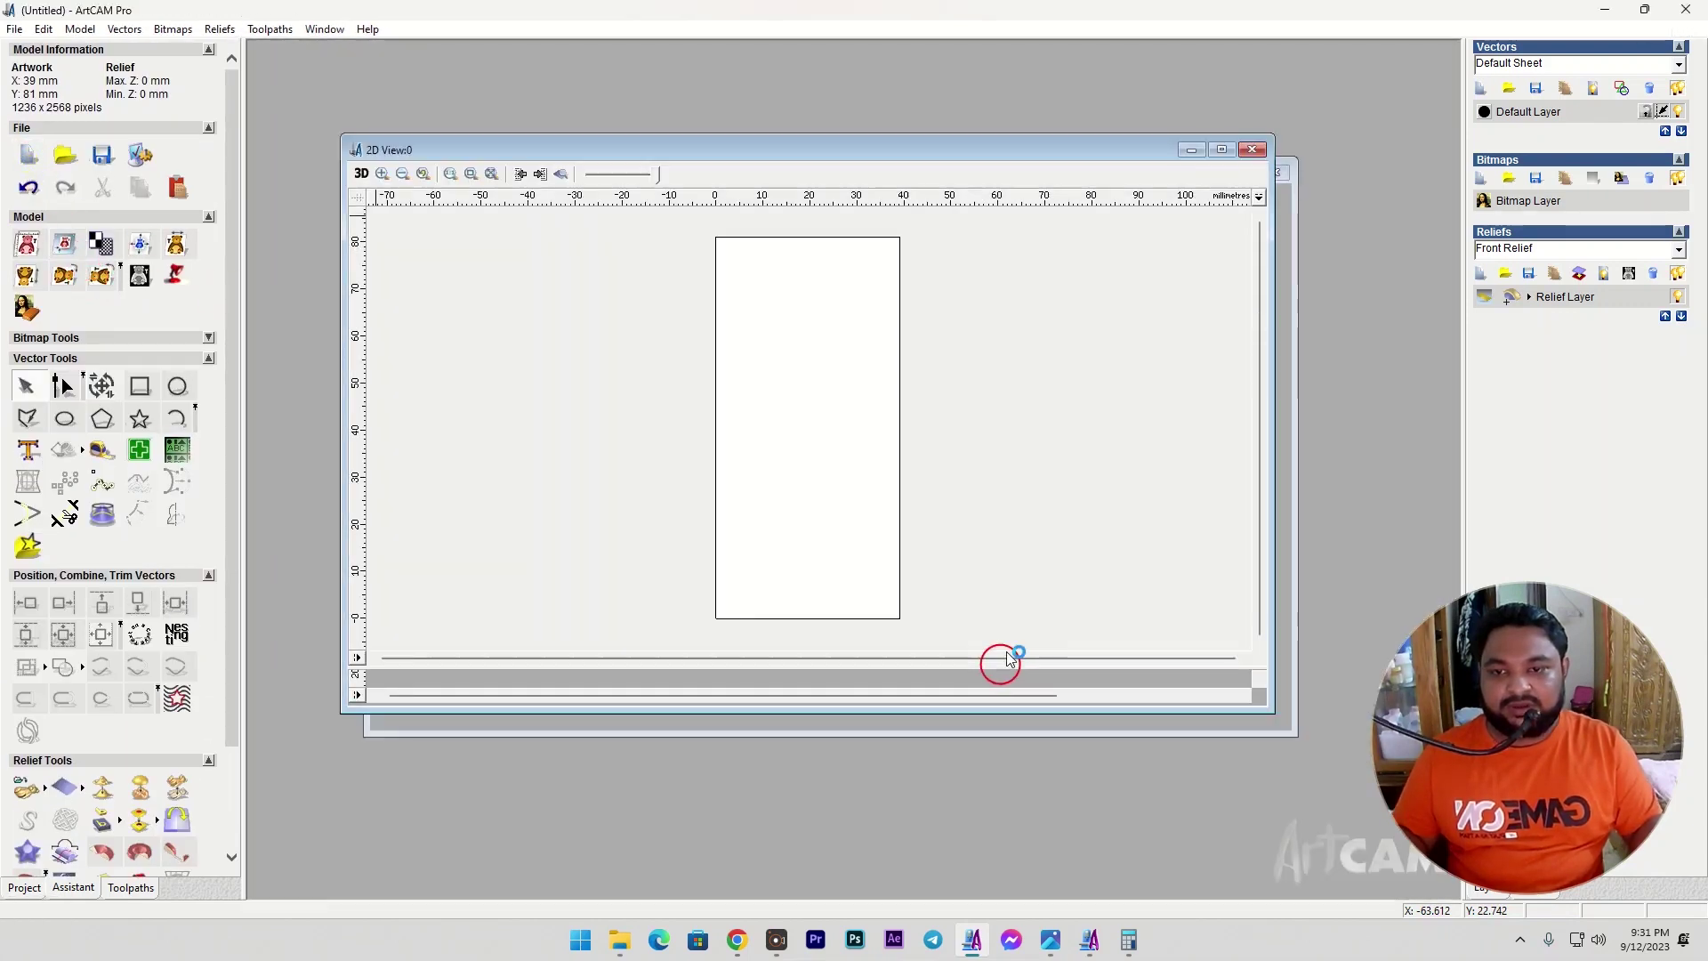
left_click(1221, 150)
Create a 39 x 81 mm rectangle and centre it on the page as the door outline.
left_click(150, 382)
left_click_drag(677, 390, 773, 585)
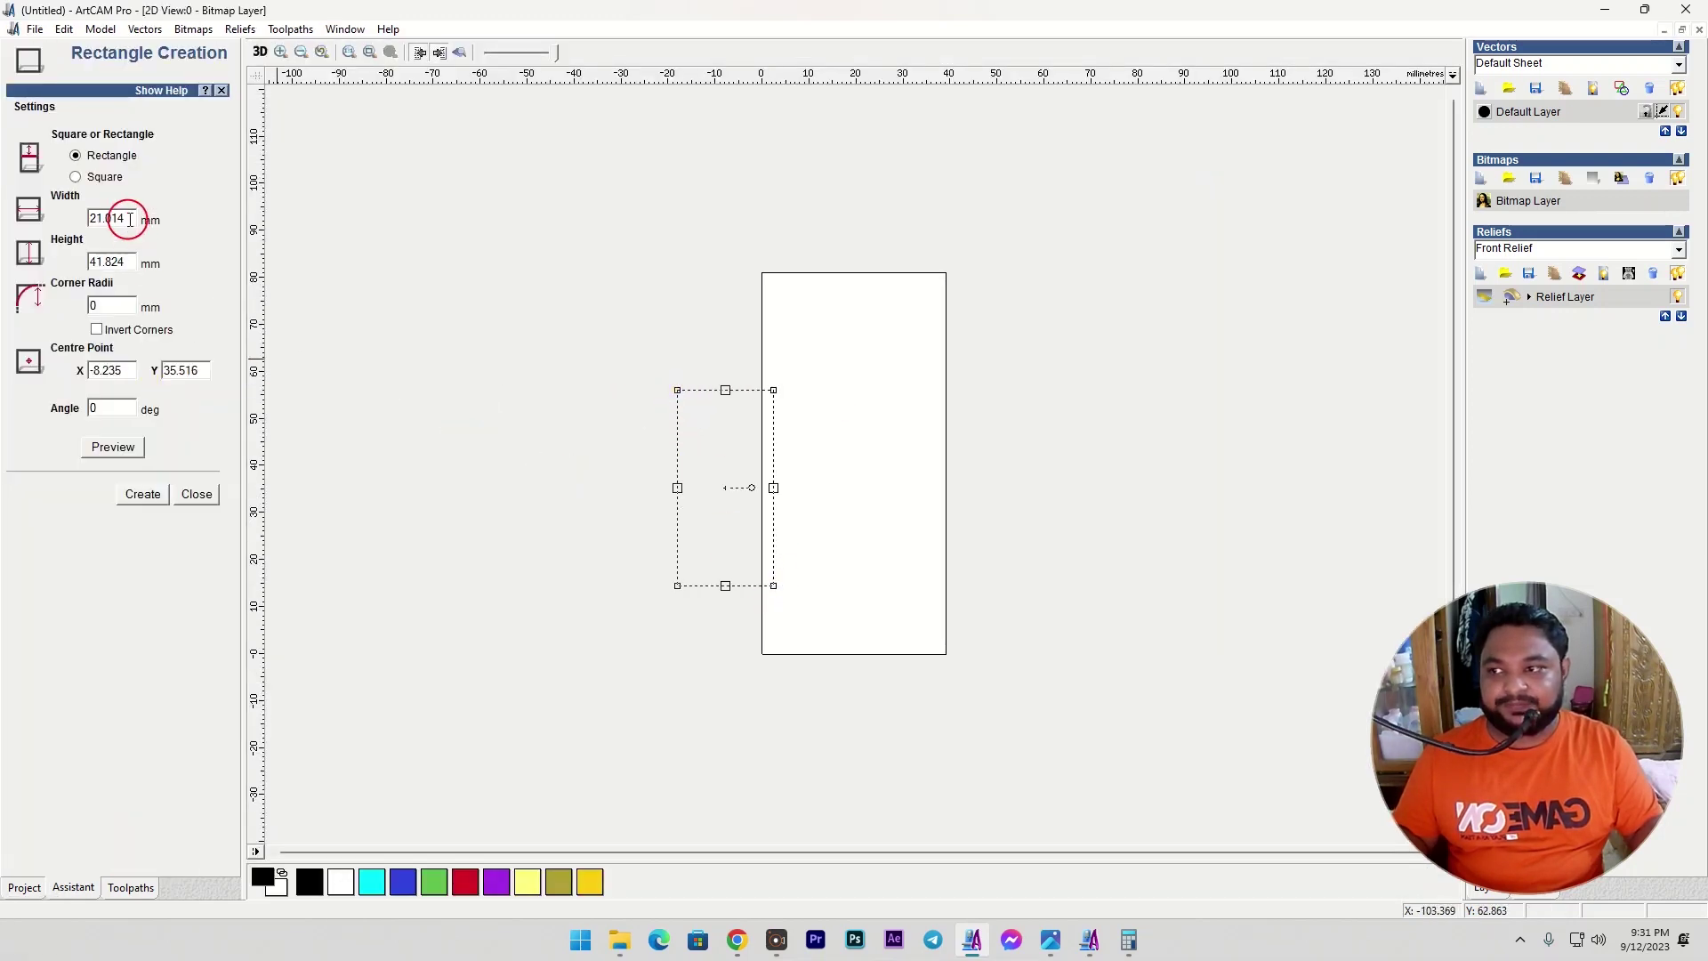
left_click_drag(128, 219, 3, 222)
type("39")
key("Tab")
type("81")
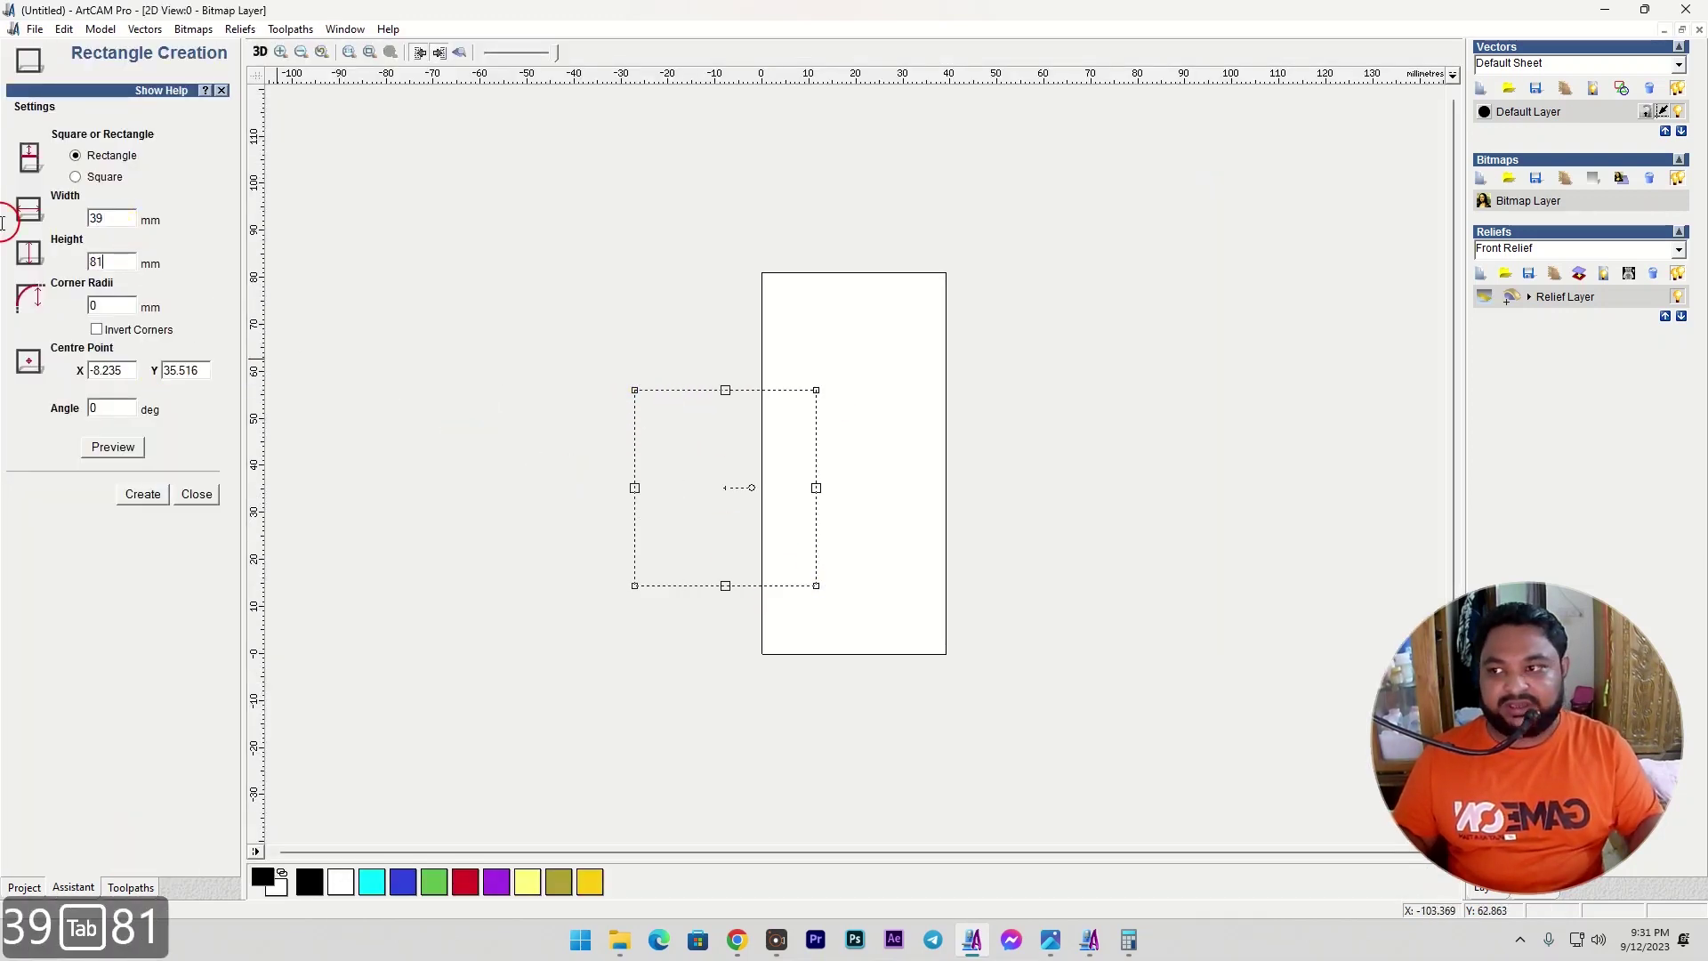
key("Tab")
left_click(142, 494)
left_click(197, 494)
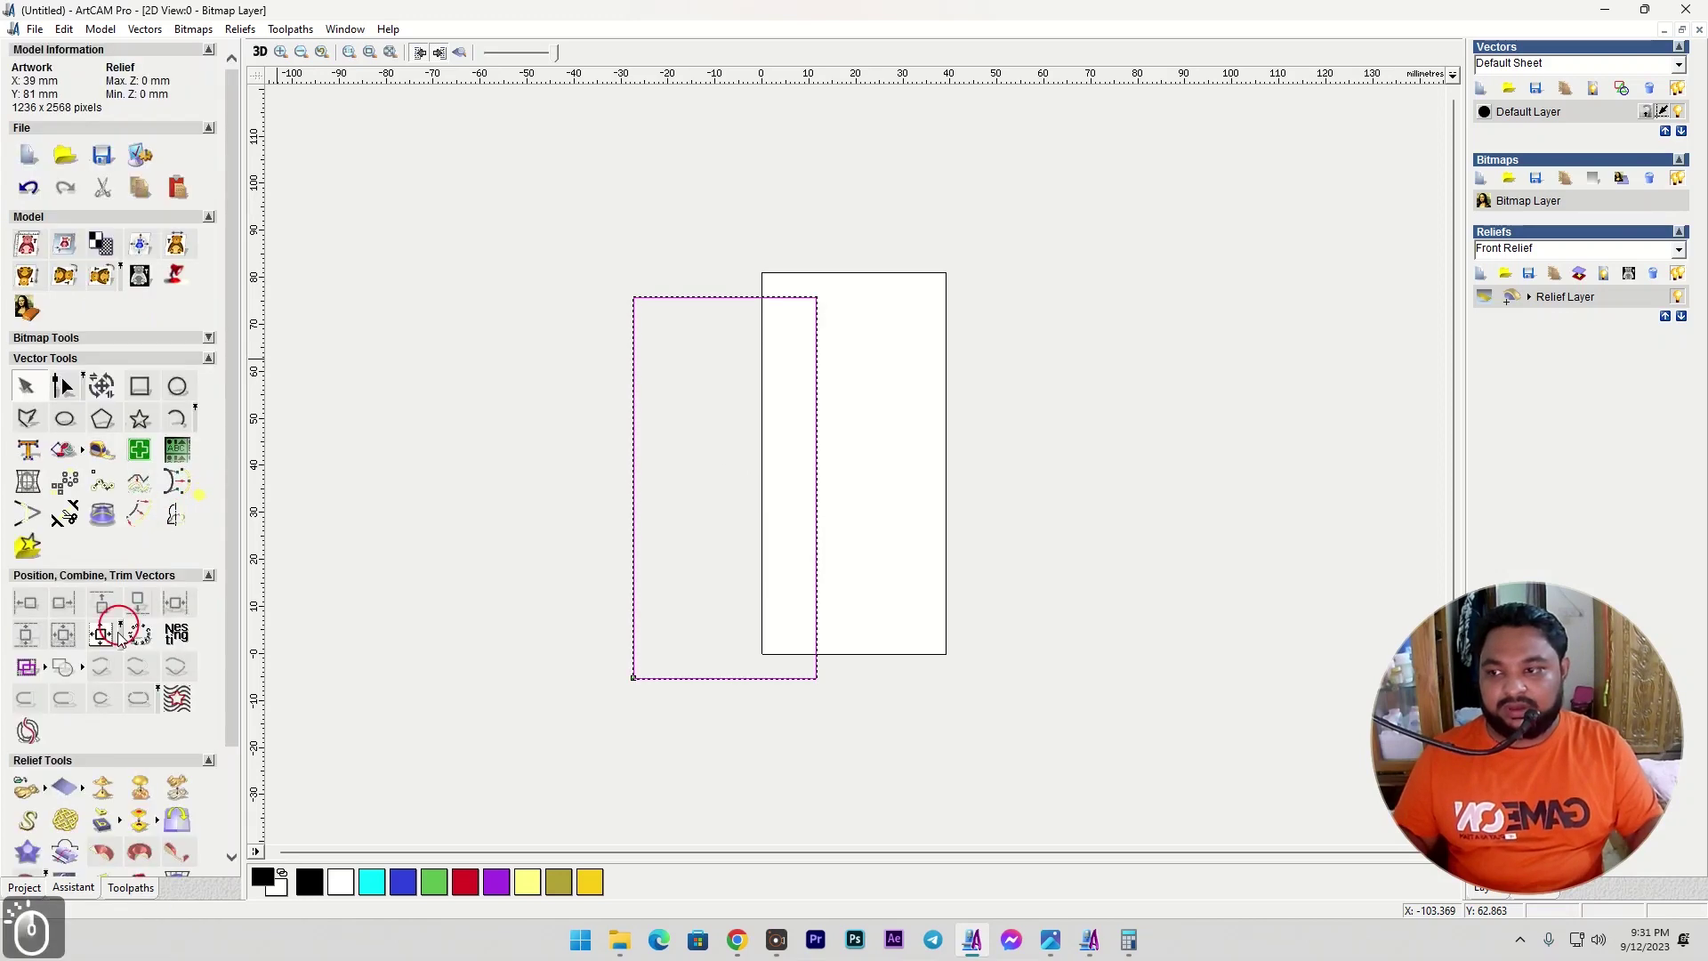
left_click(102, 633)
Offset the door outline 6 mm inwards with sharp corners, keeping the original vector.
left_click(140, 515)
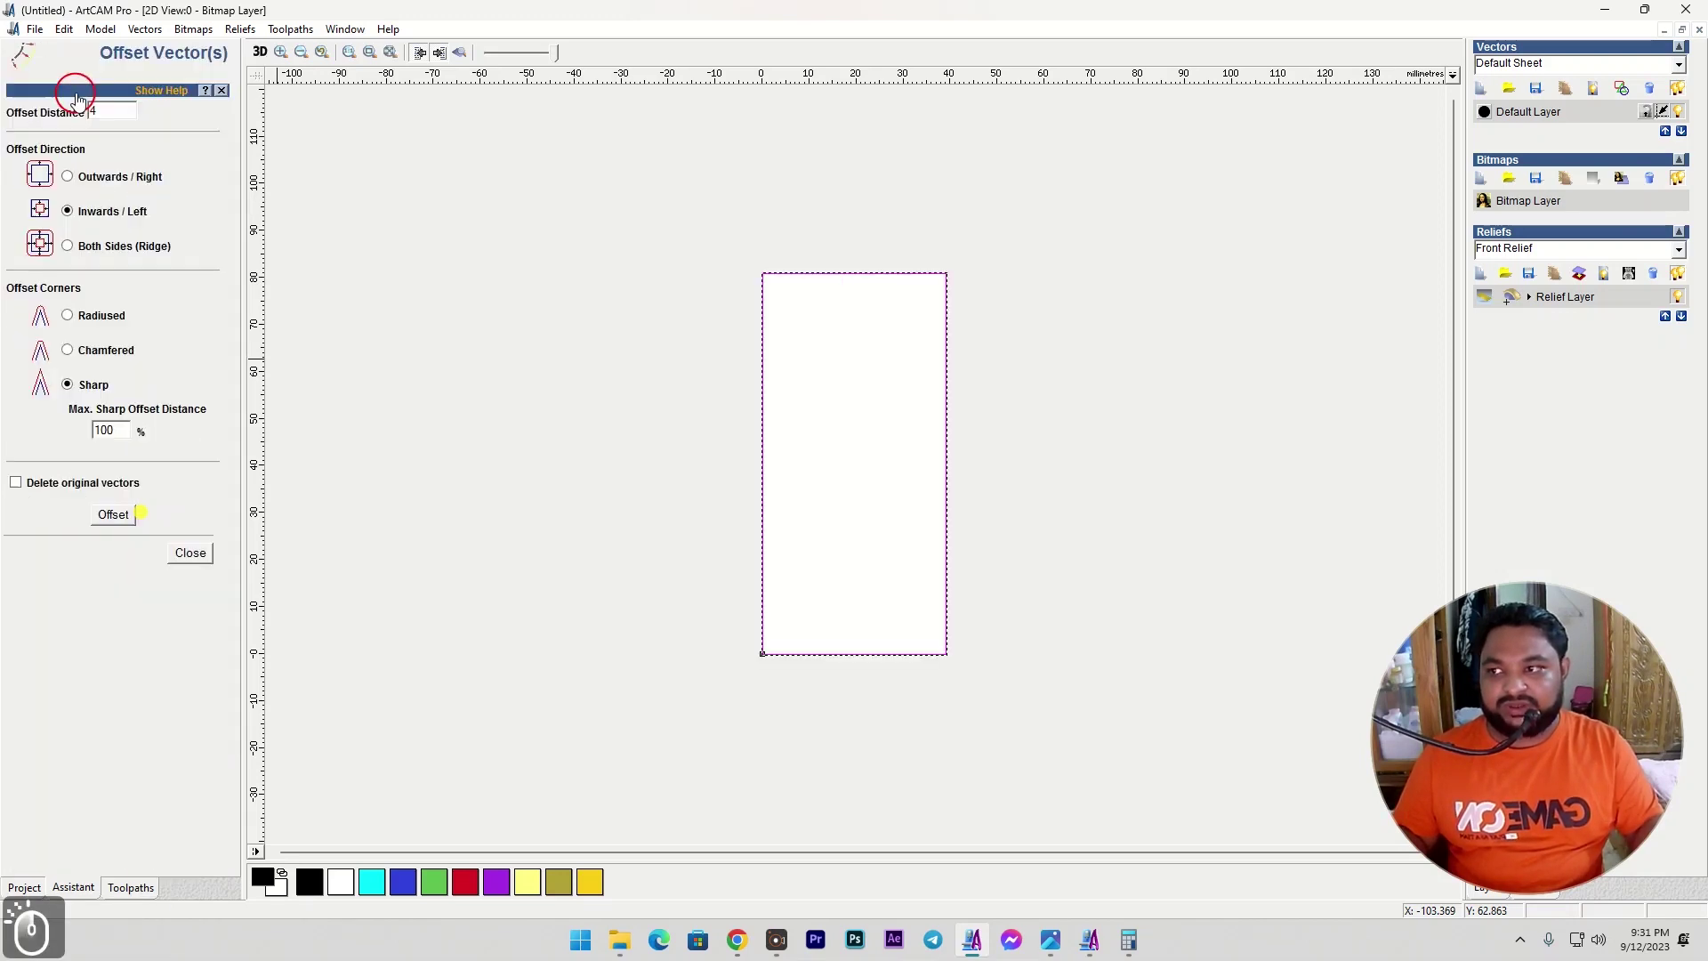
type("6")
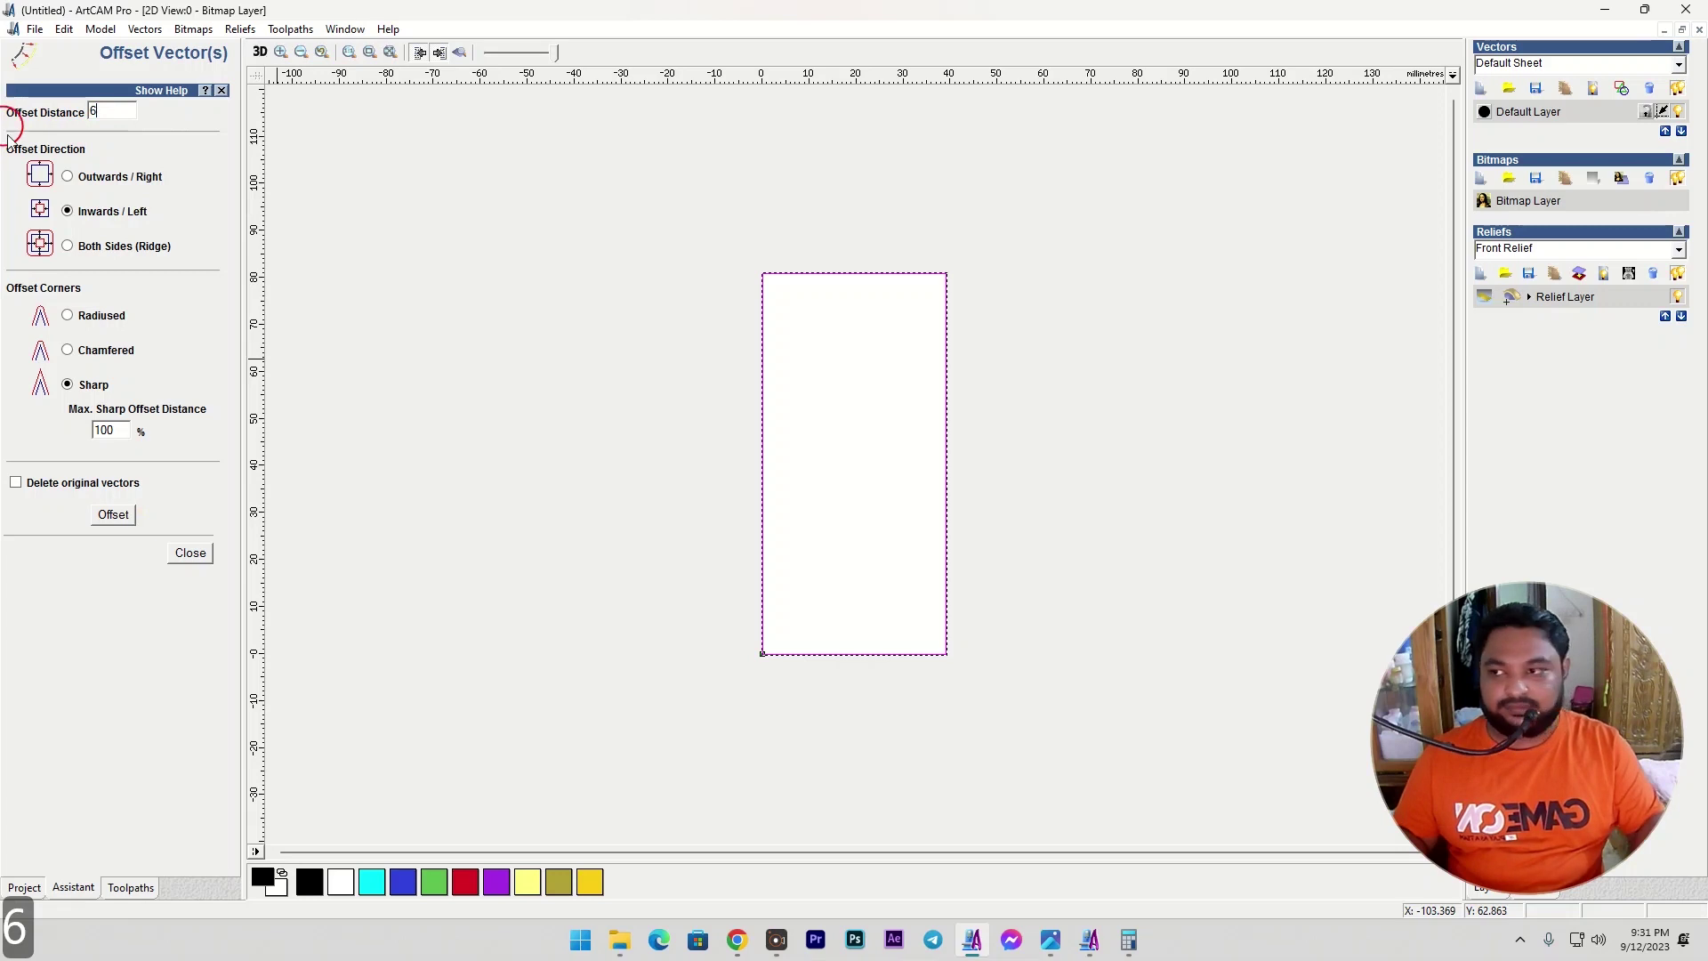
left_click(110, 514)
left_click(189, 553)
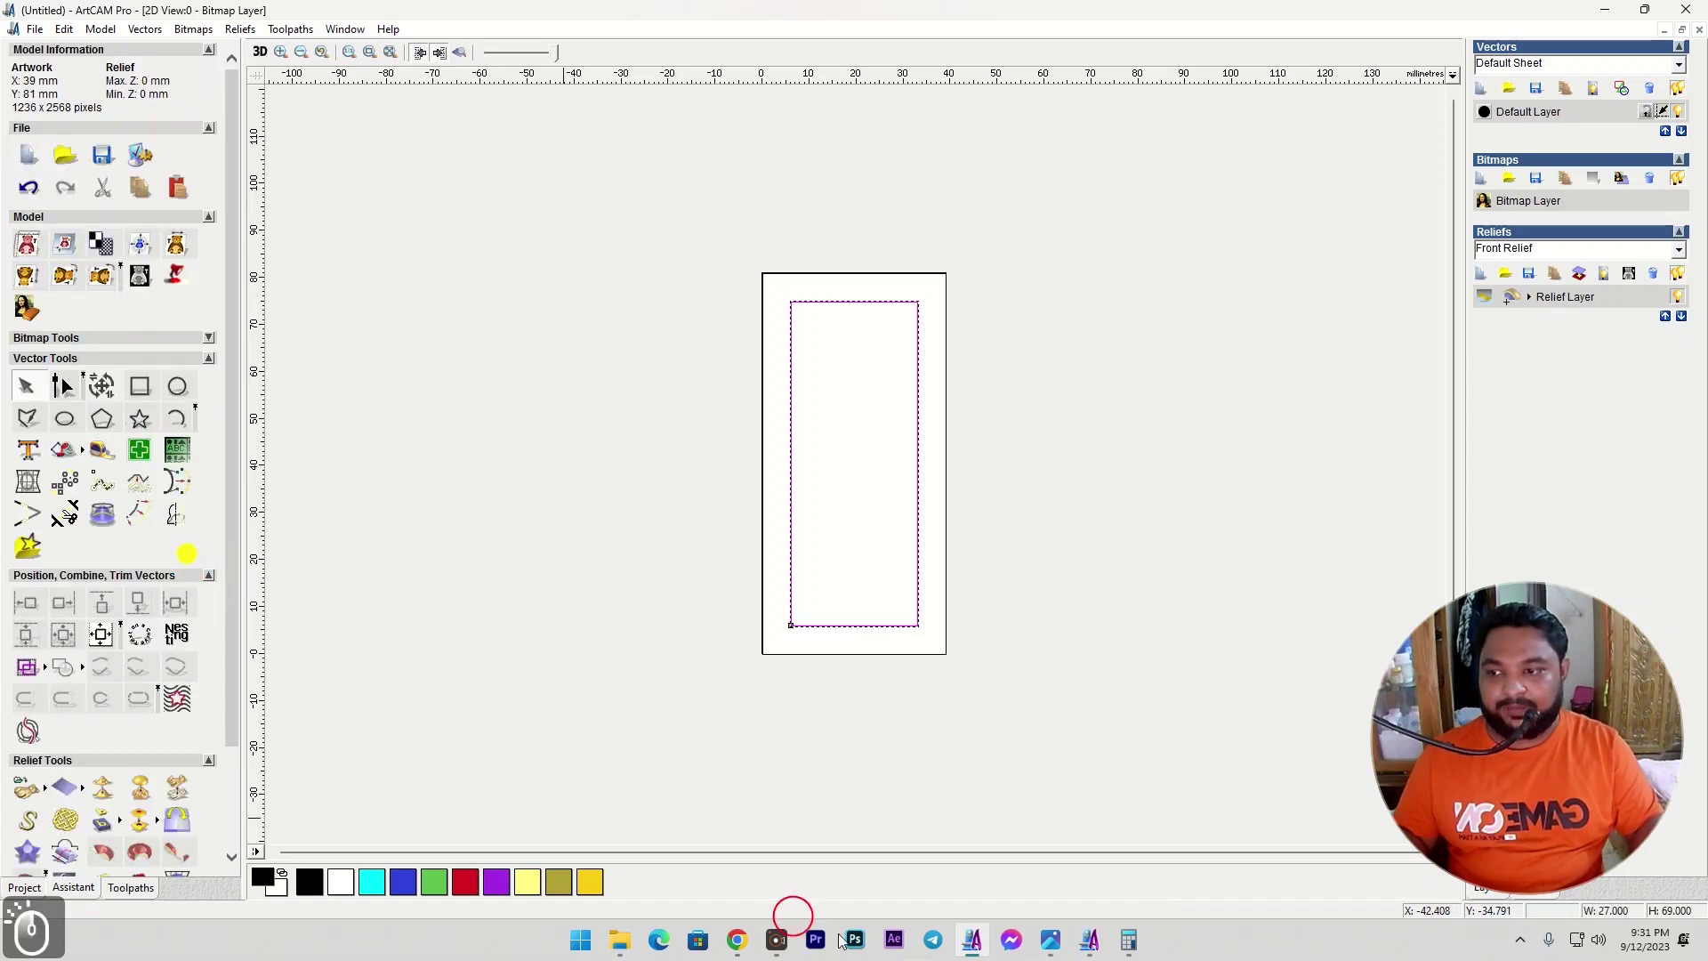
Switch to Photos, view the next reference door image, 8.jpg, and return to ArtCAM.
mouse_move(1054, 942)
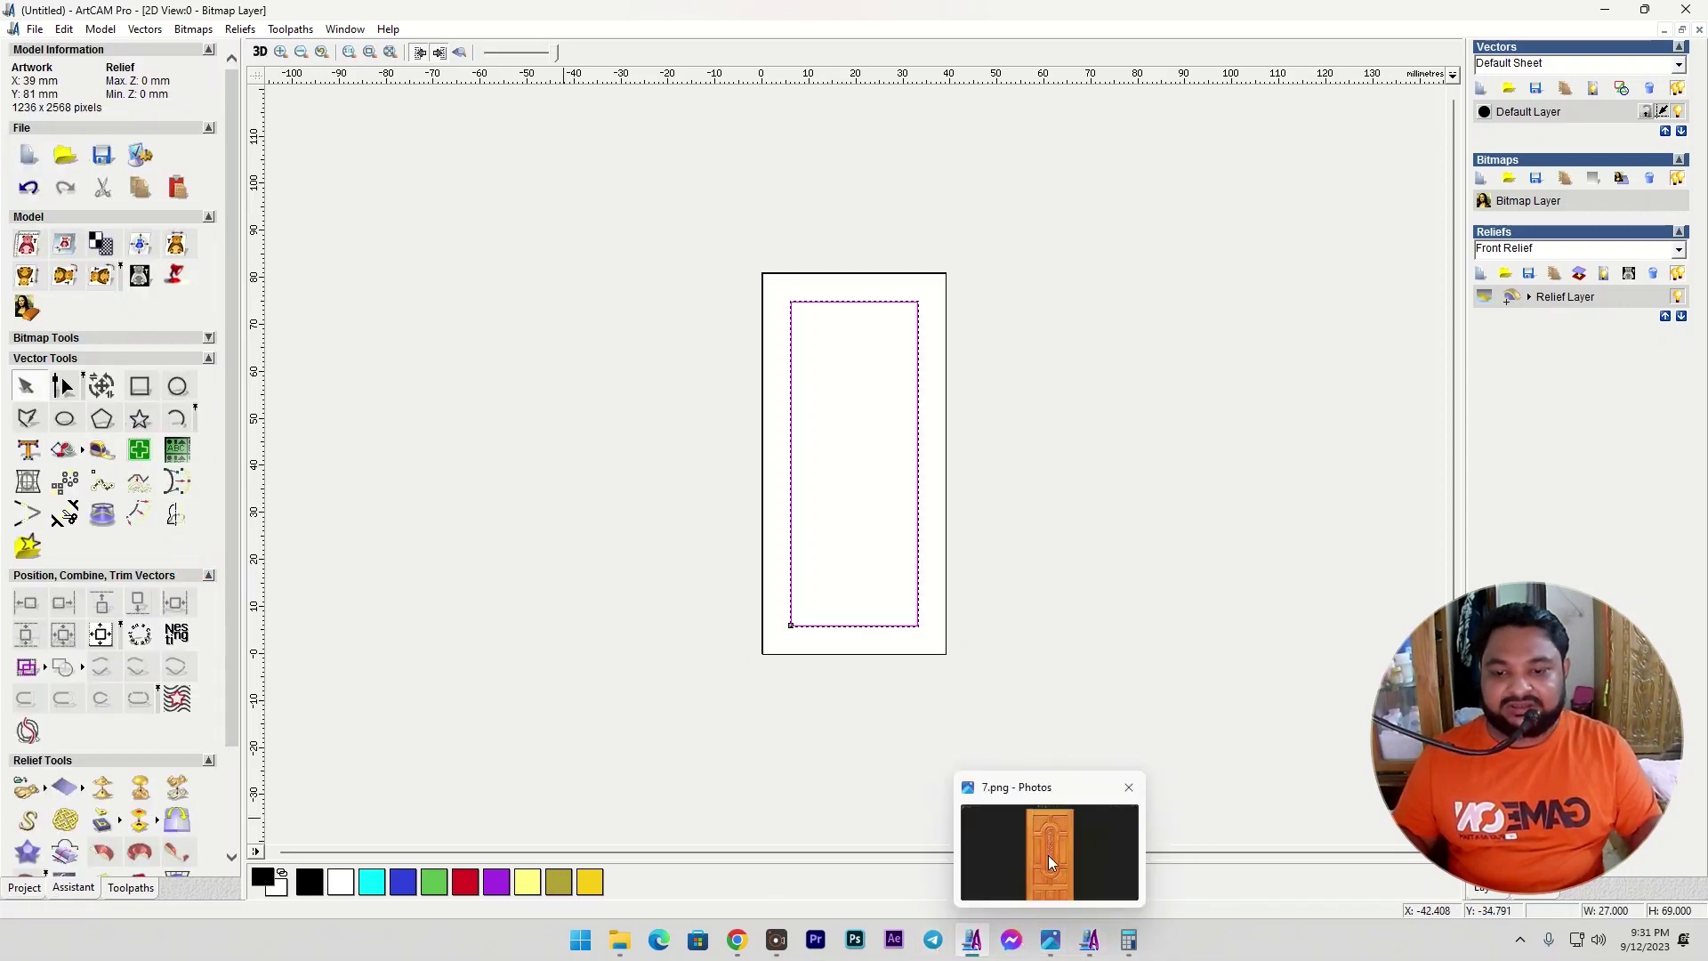
left_click(1048, 856)
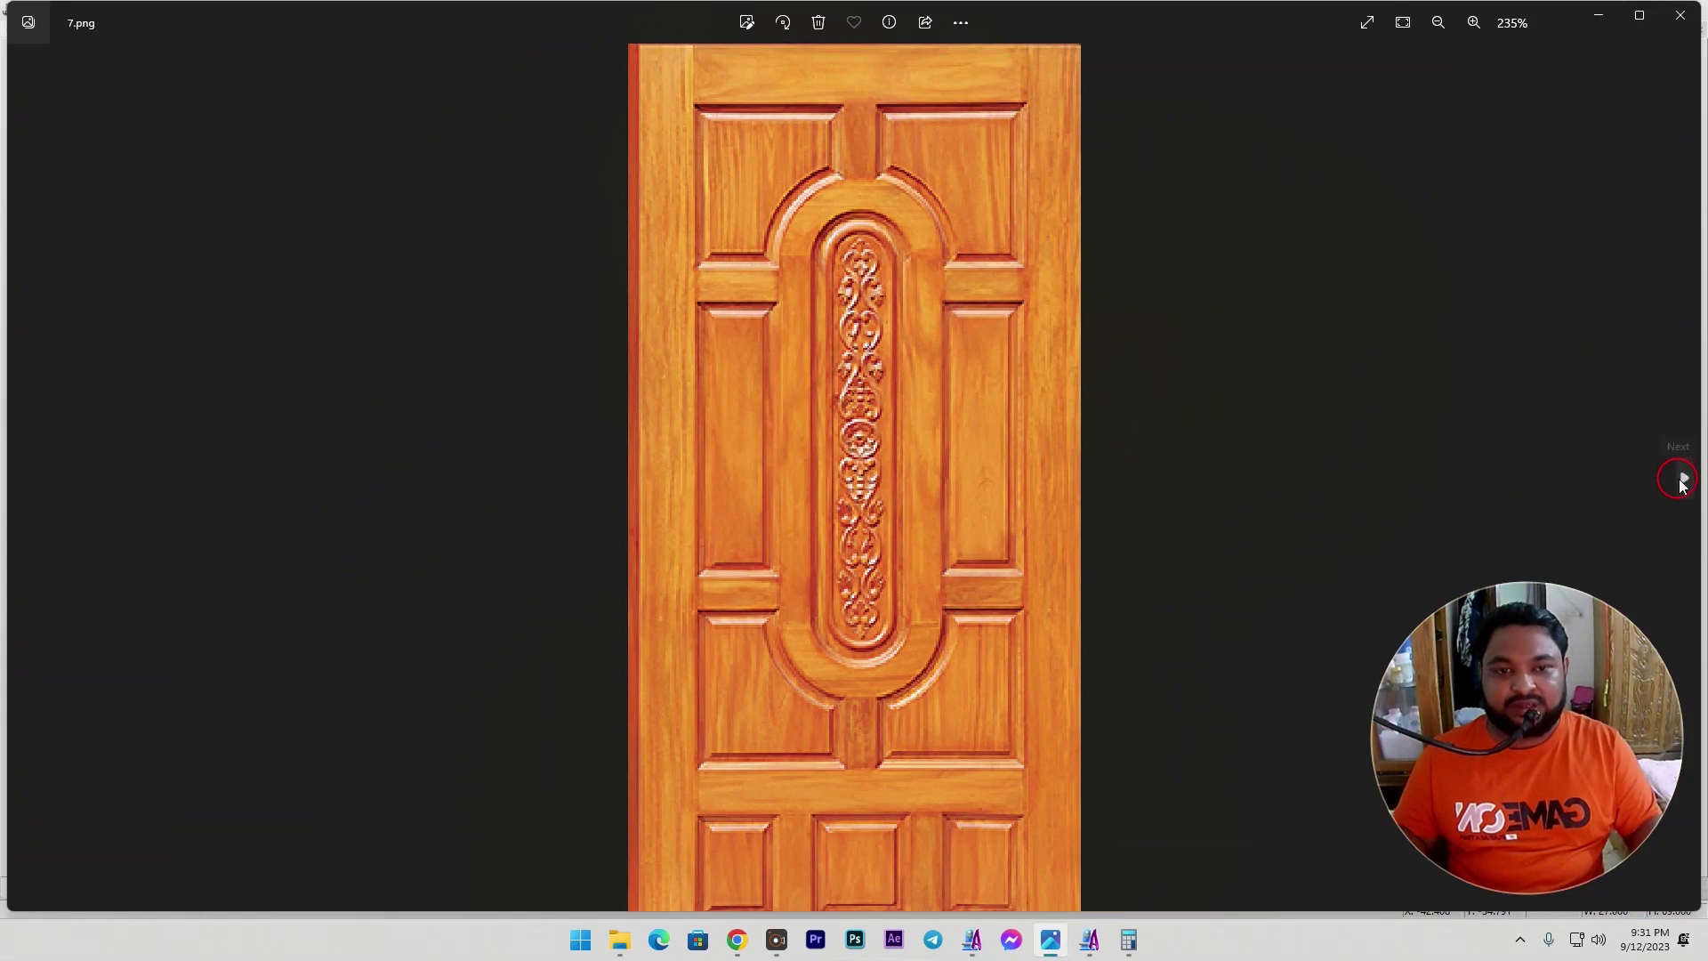
left_click(1682, 480)
scroll(895, 498, "up", 3)
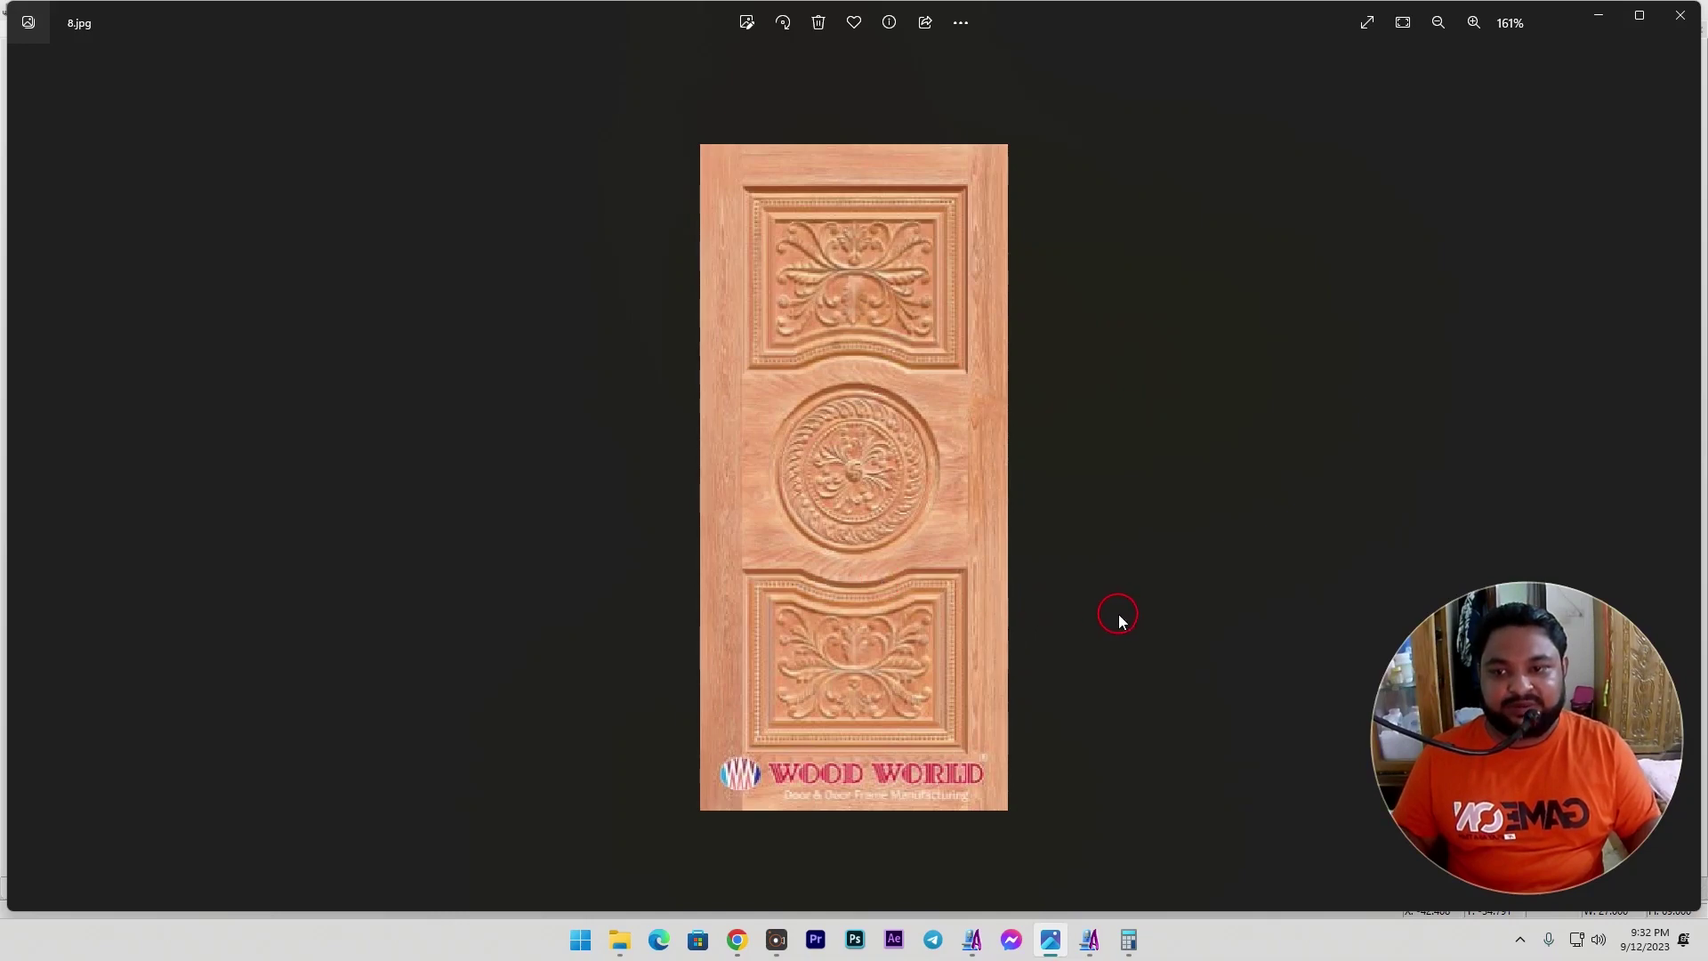
key("alt+Tab")
scroll(889, 459, "up", 4)
scroll(888, 434, "down", 2)
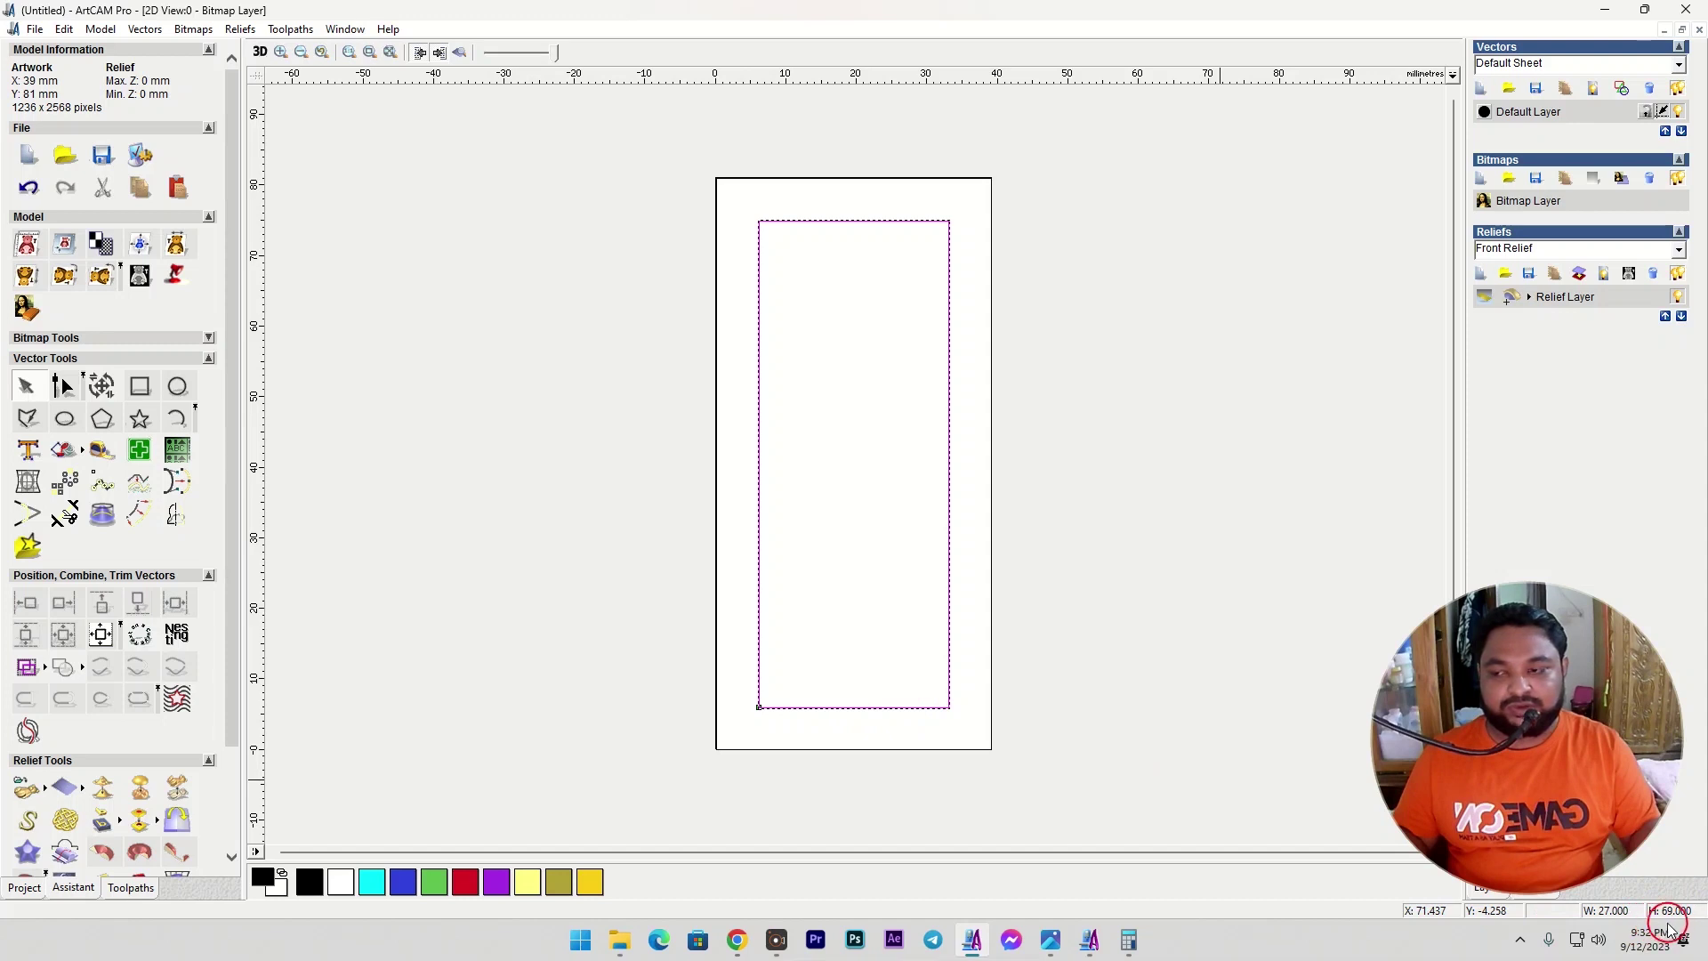
Open Calculator, divide the inner rectangle's height of 69 by 3, and return to ArtCAM.
left_click(579, 945)
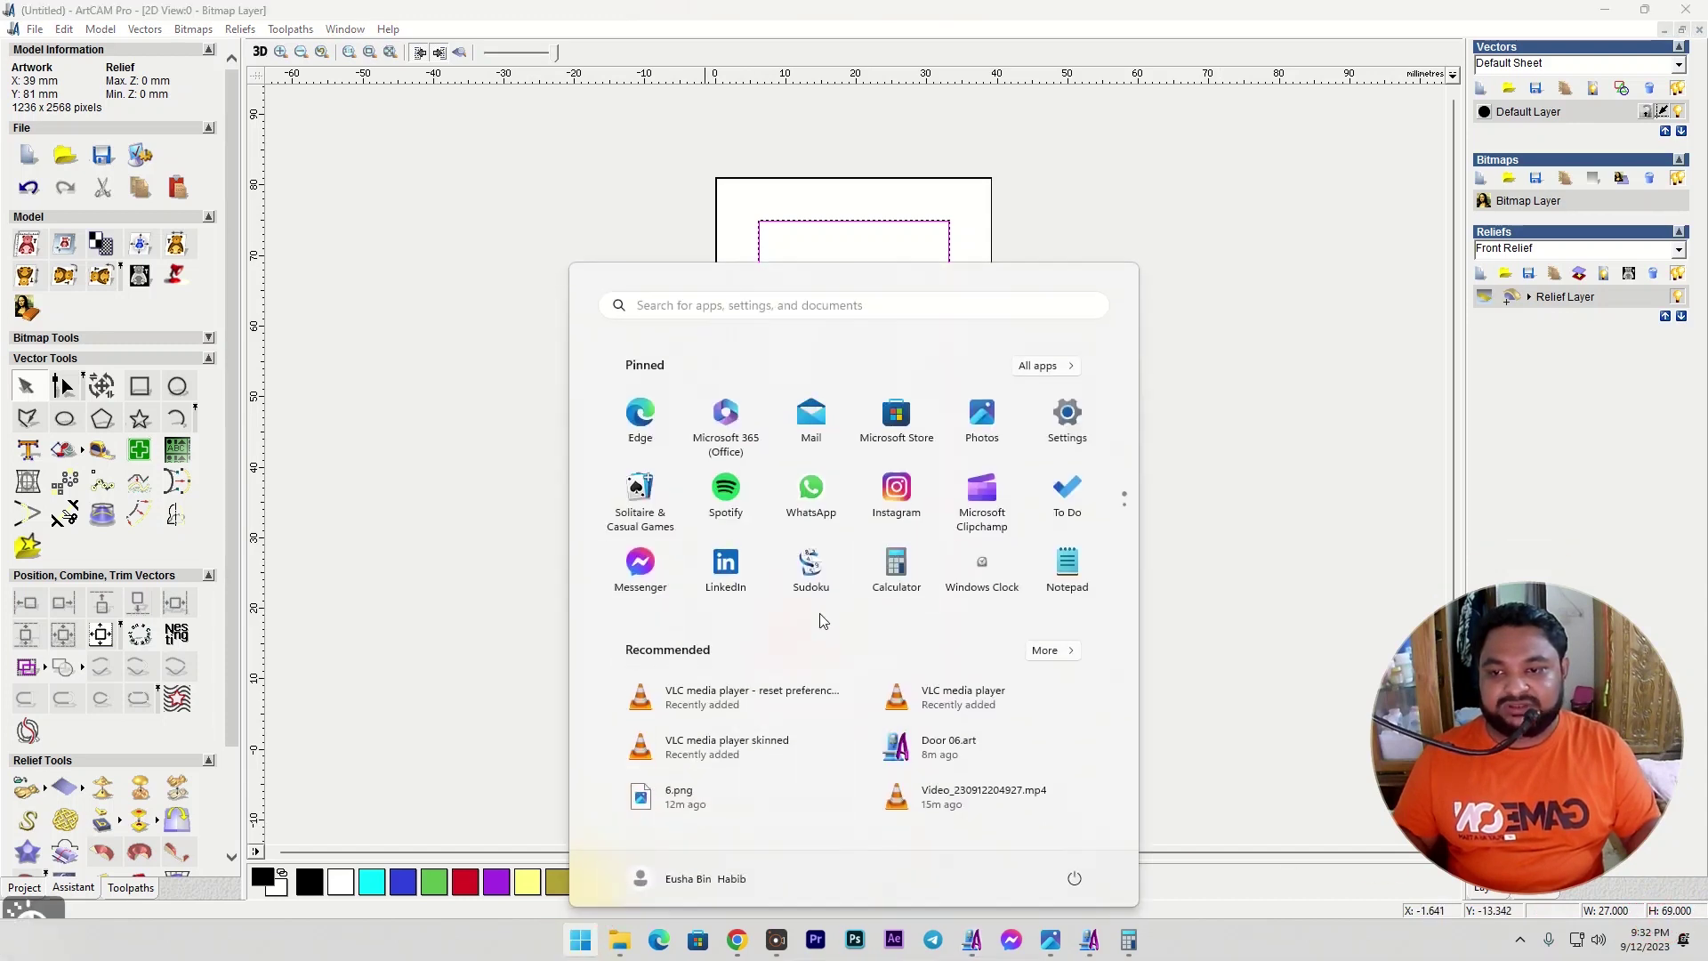
left_click(869, 579)
type("96")
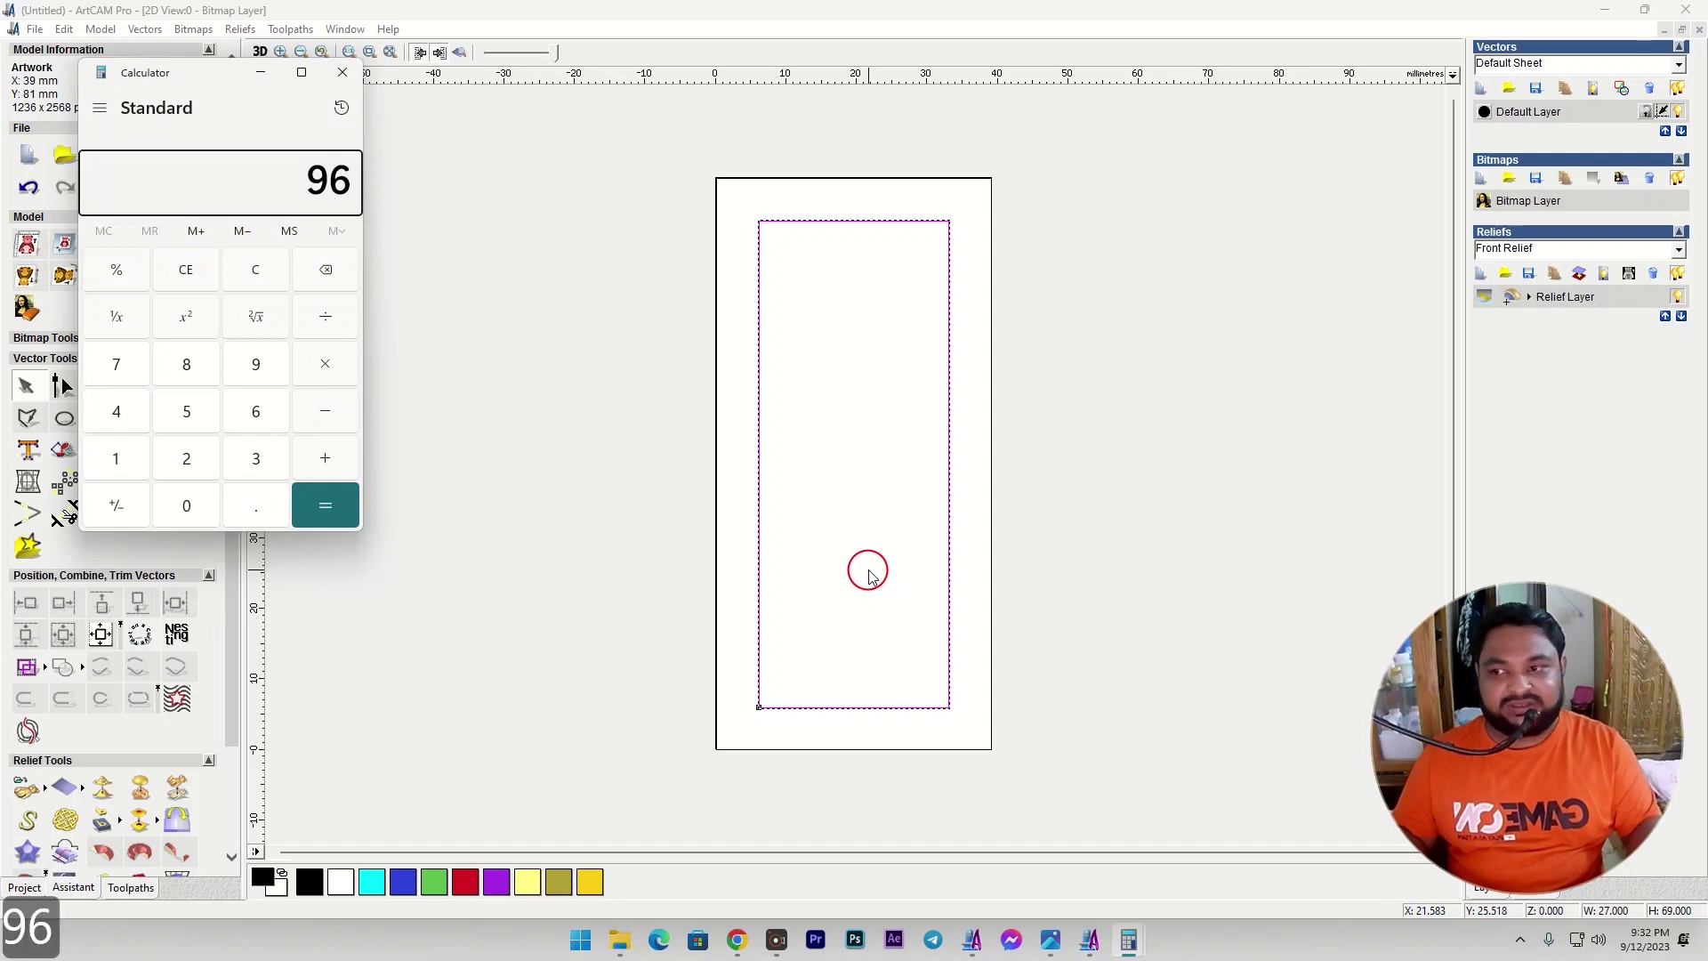
key("BackSpace")
key("BackSpace")
key("BackSpace")
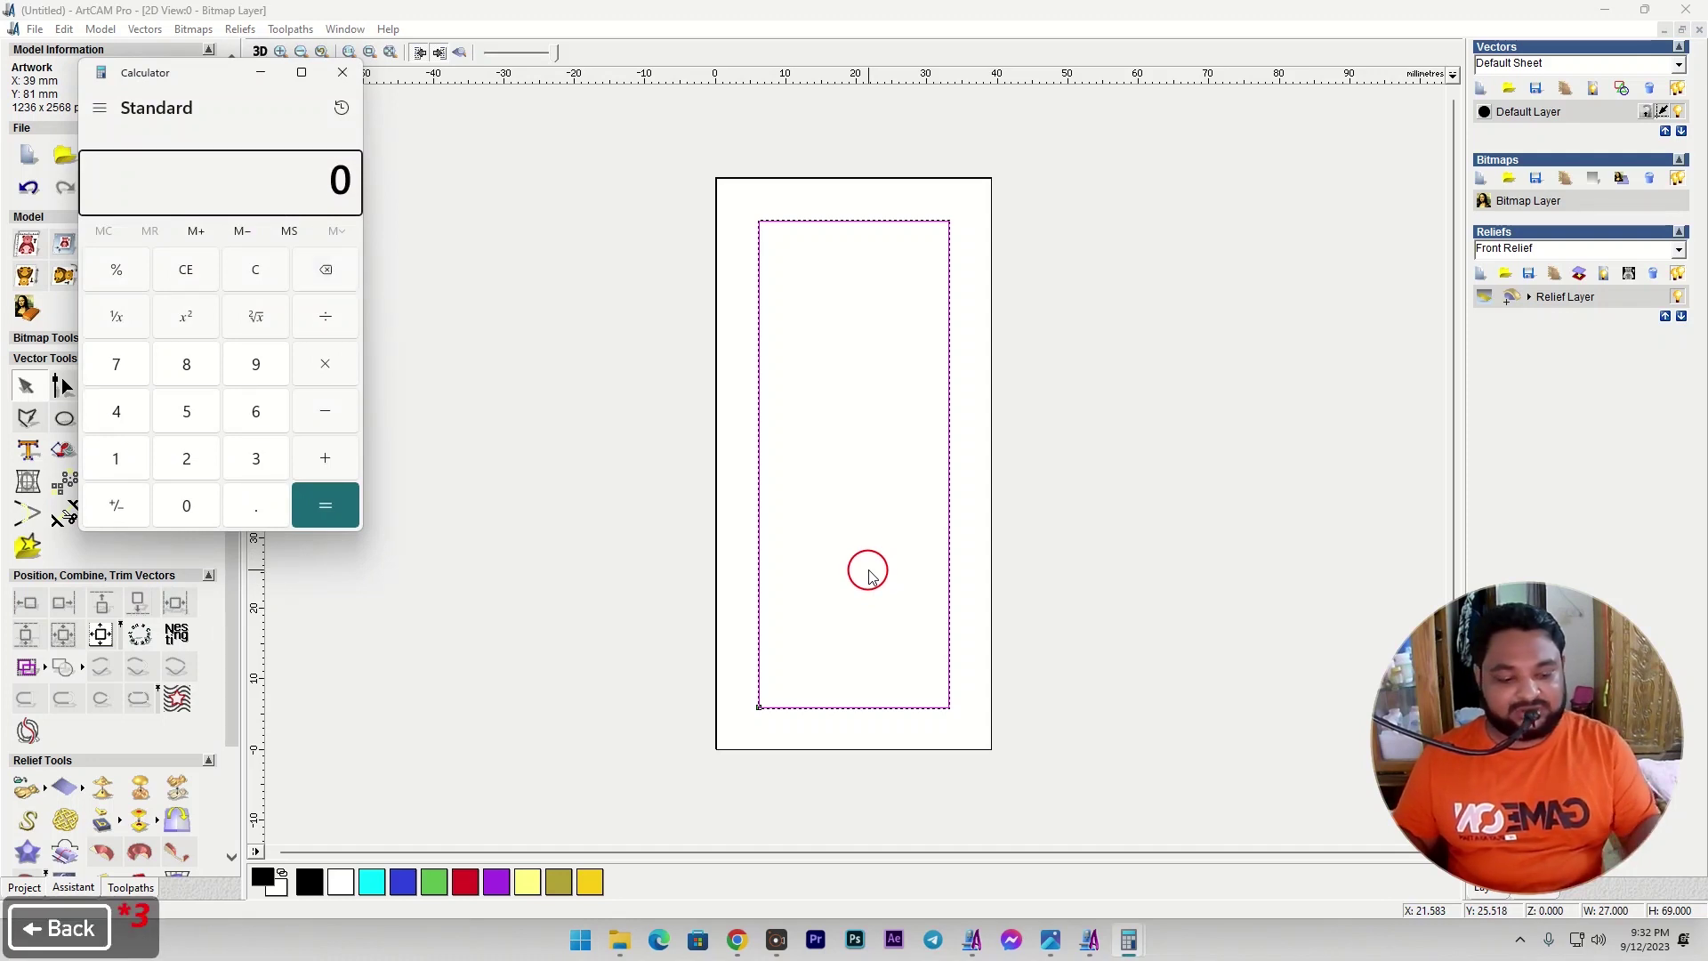
type("69 ÷ ")
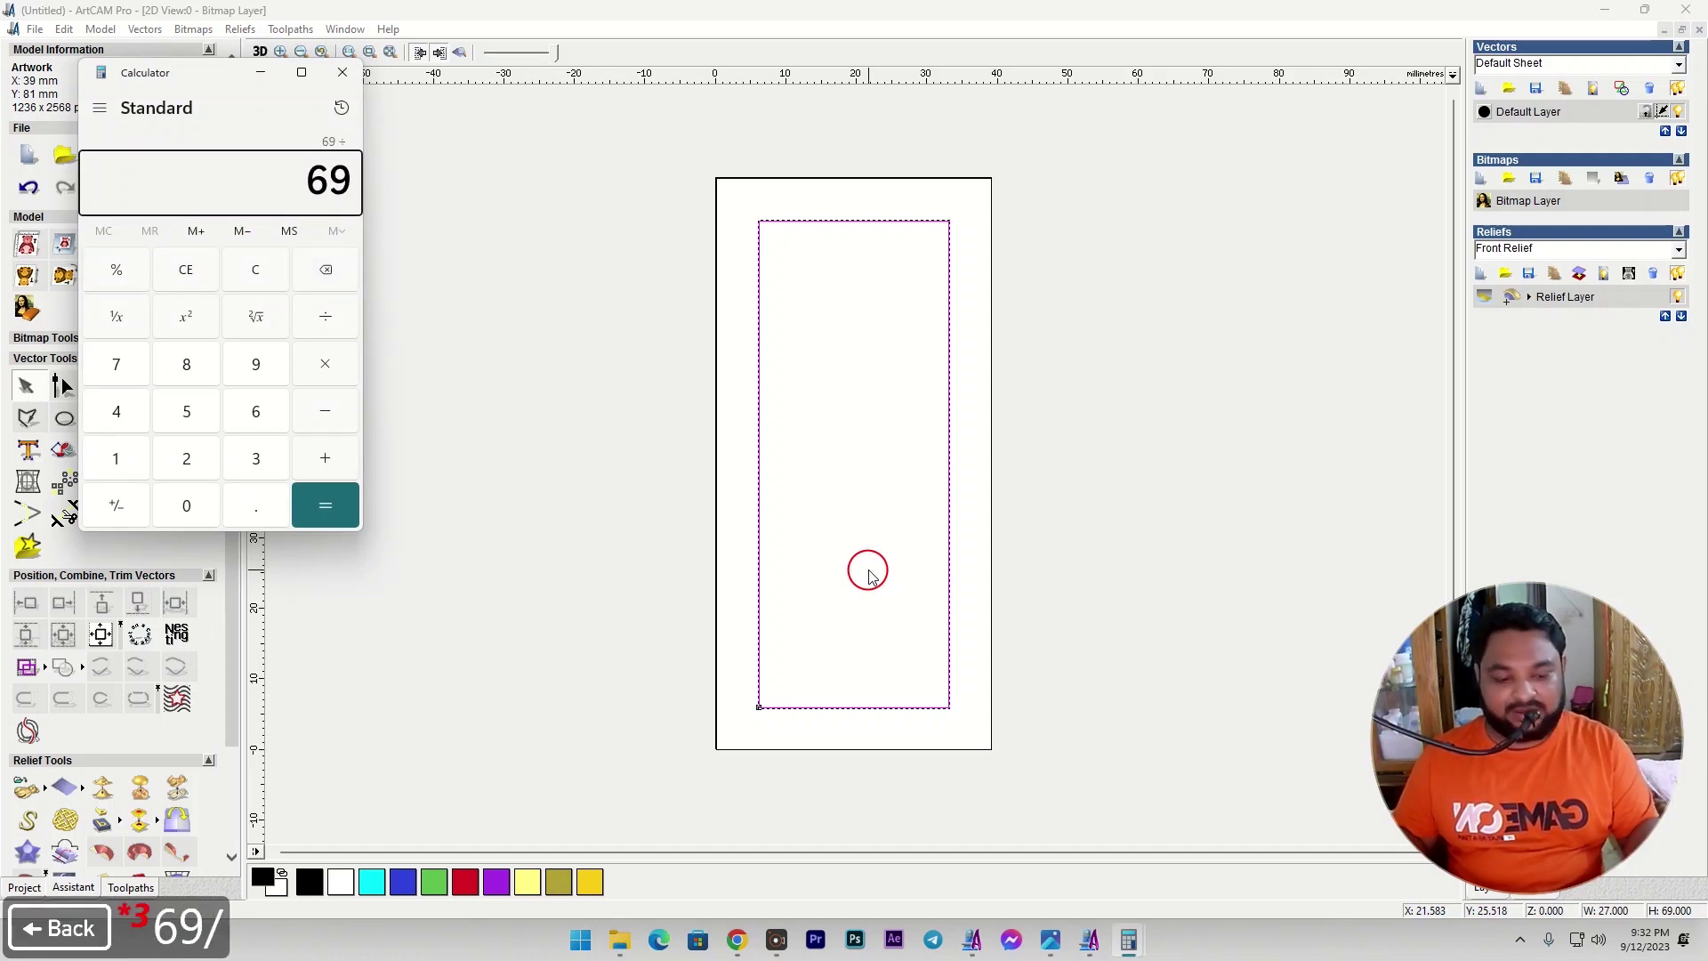
type("3")
key("Return")
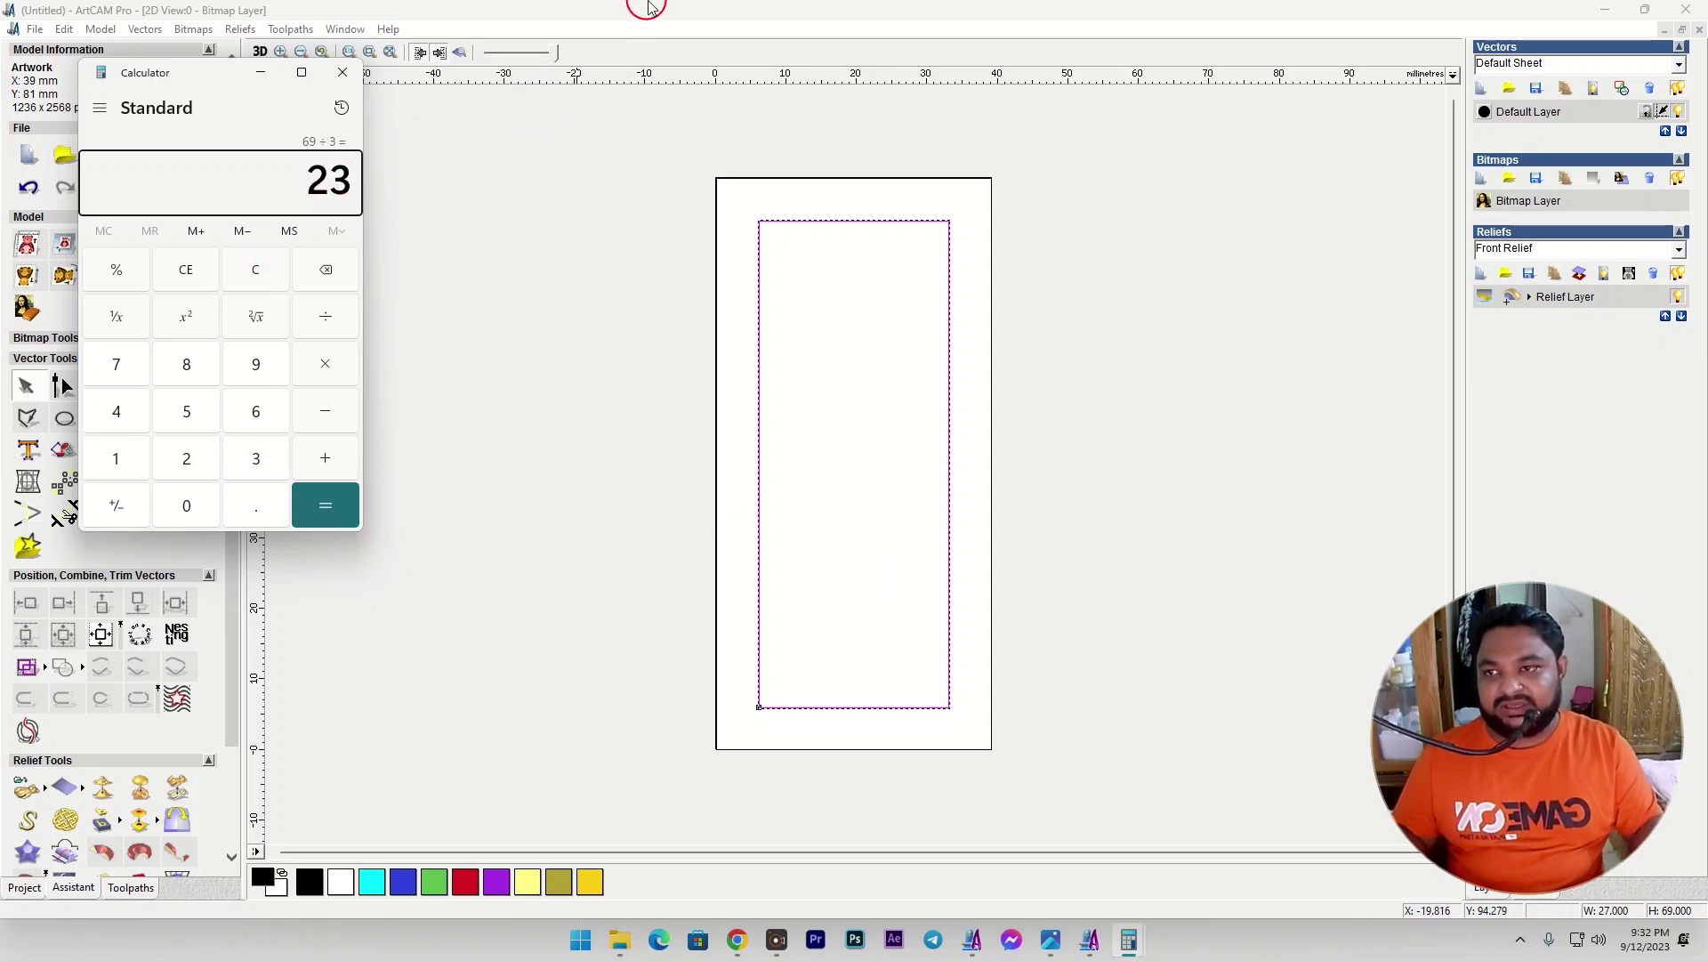
left_click(577, 7)
Create a rectangle 27 mm wide and 23 mm high beside the door.
left_click(137, 386)
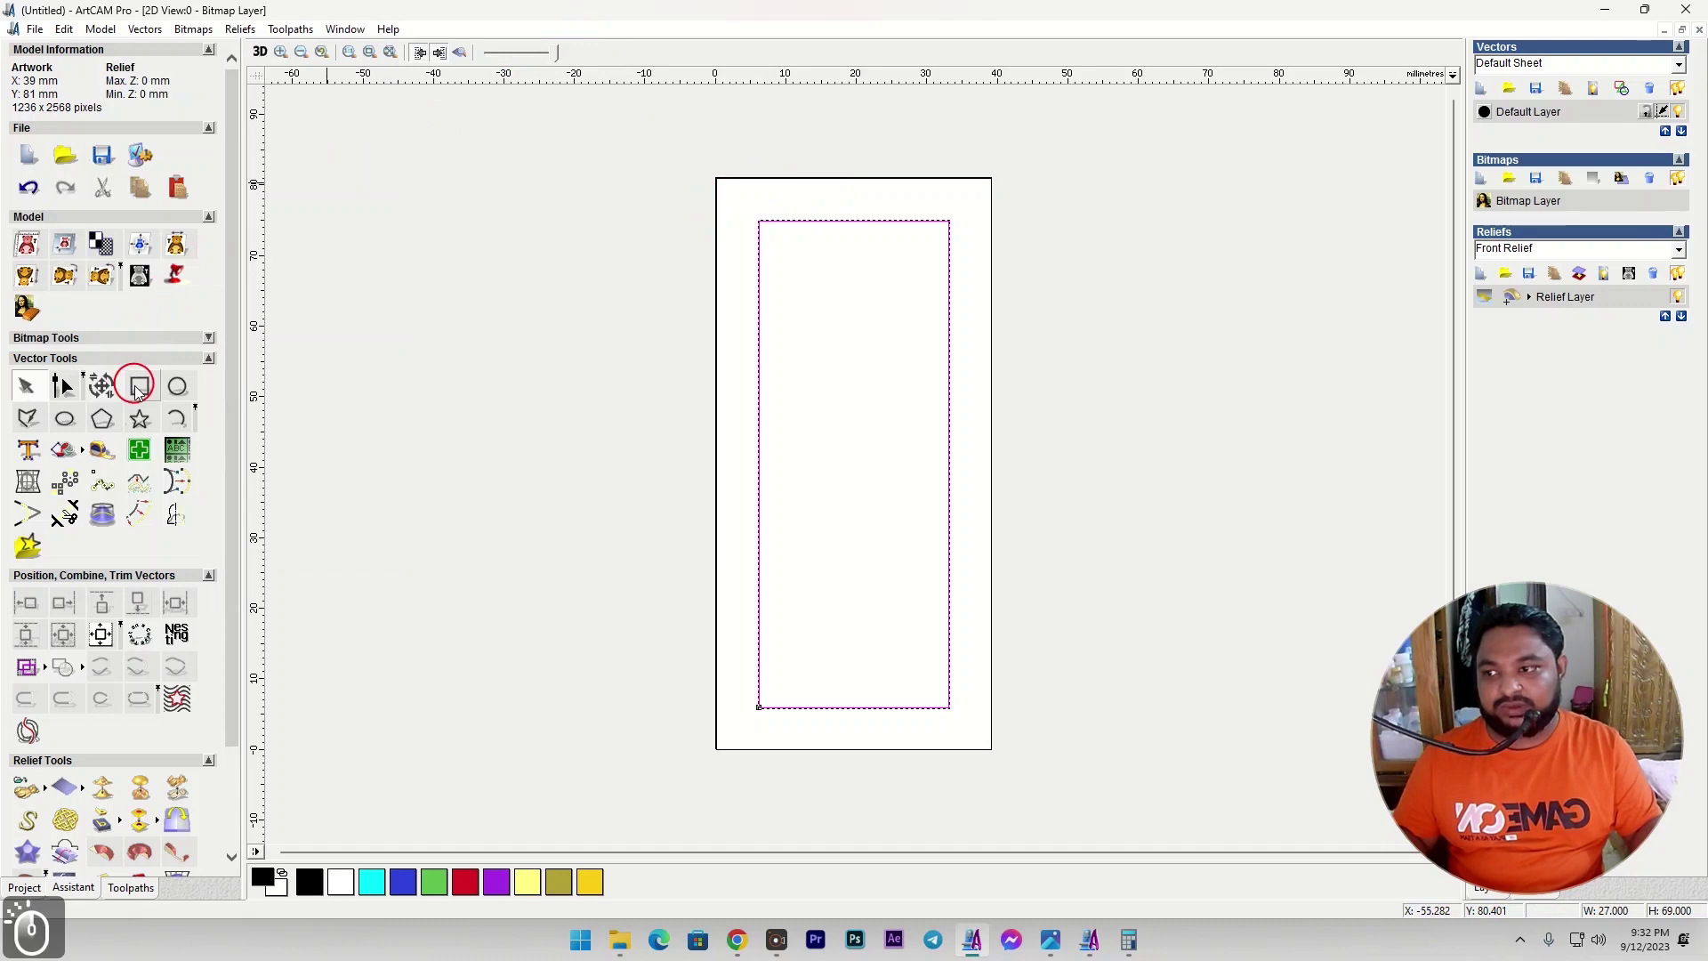
left_click_drag(494, 389, 572, 430)
left_click(116, 215)
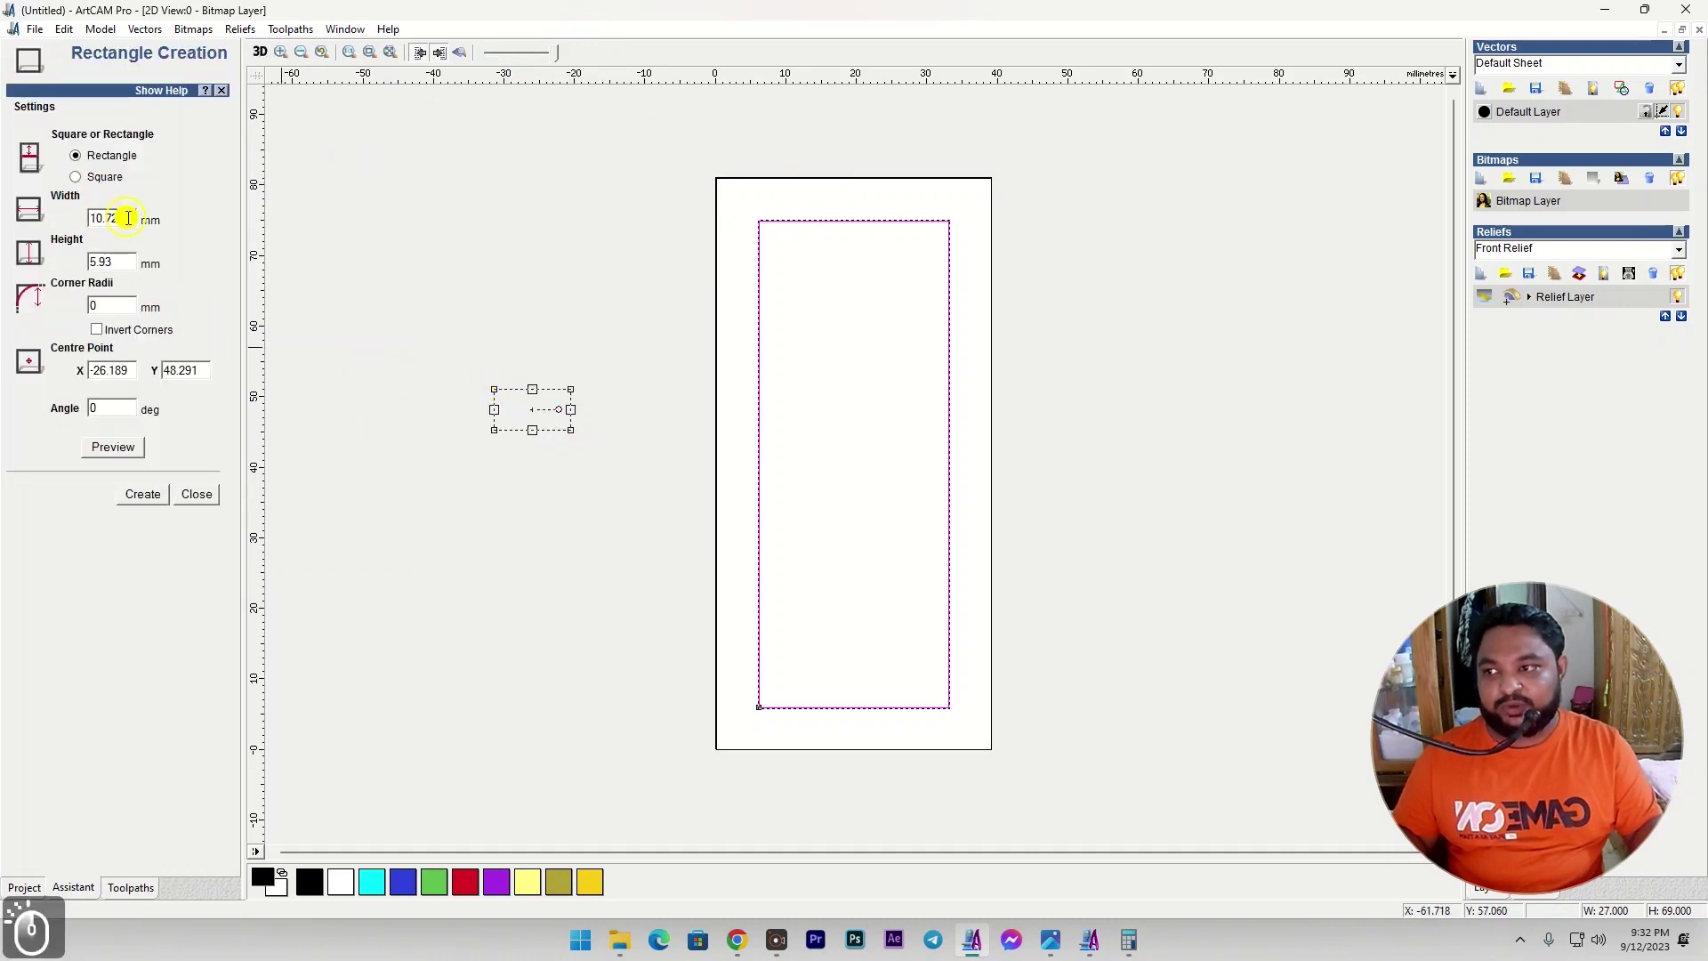
type("27")
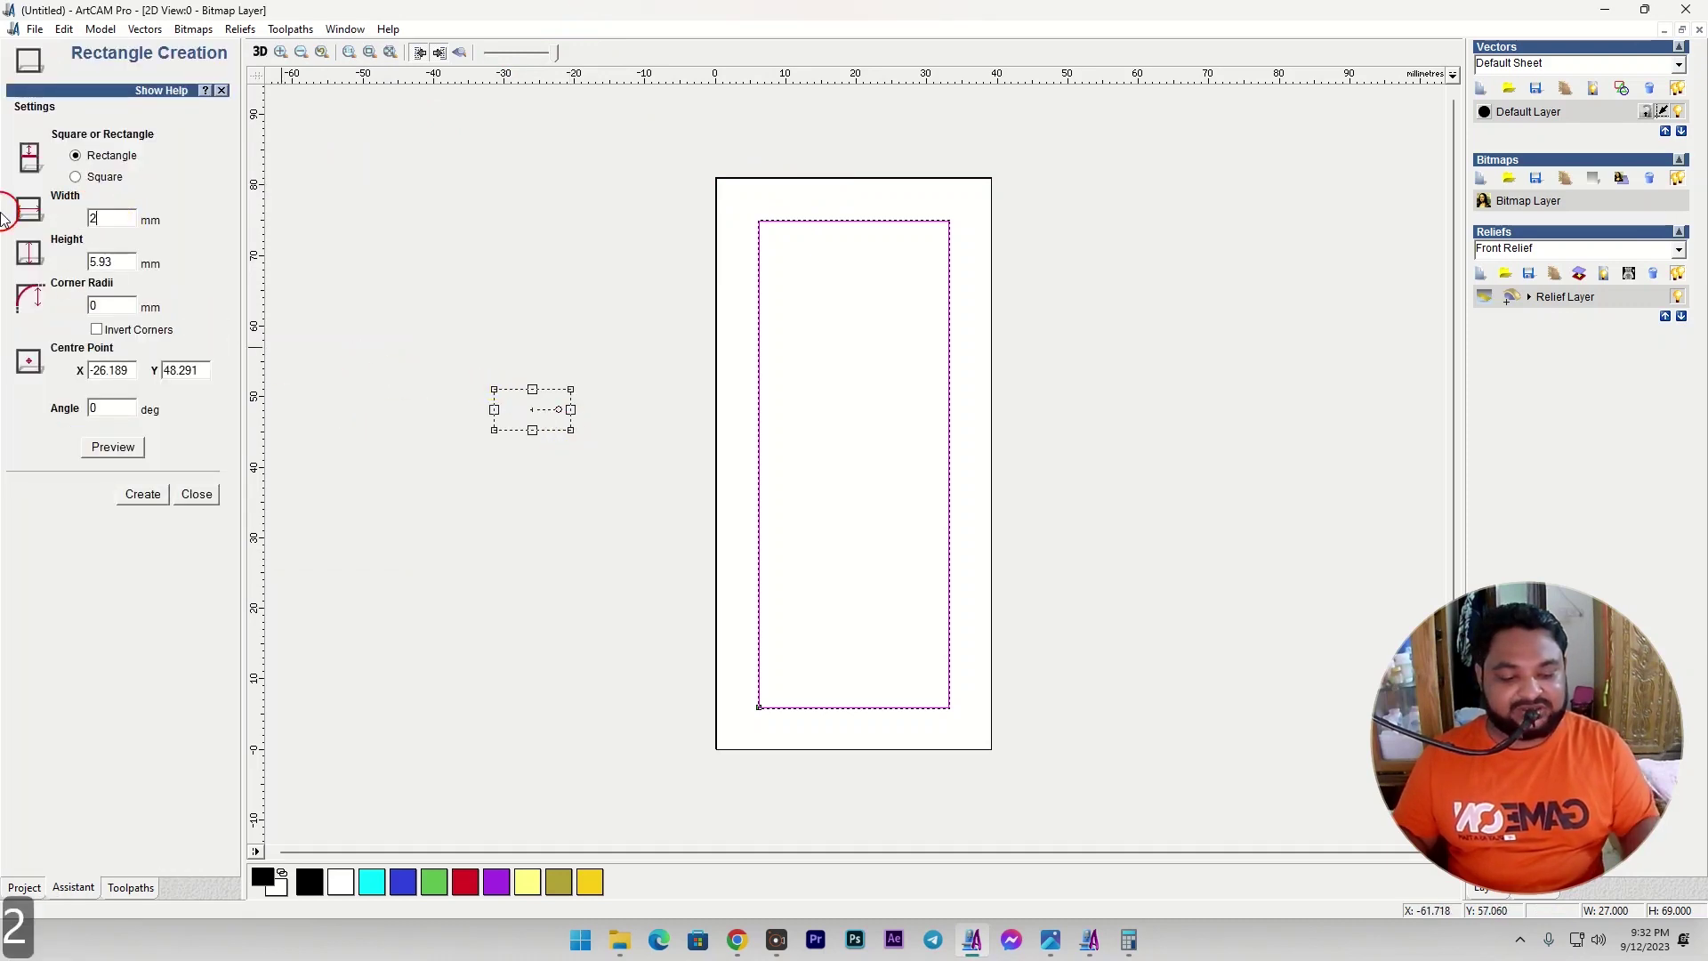
key("Tab")
type("23")
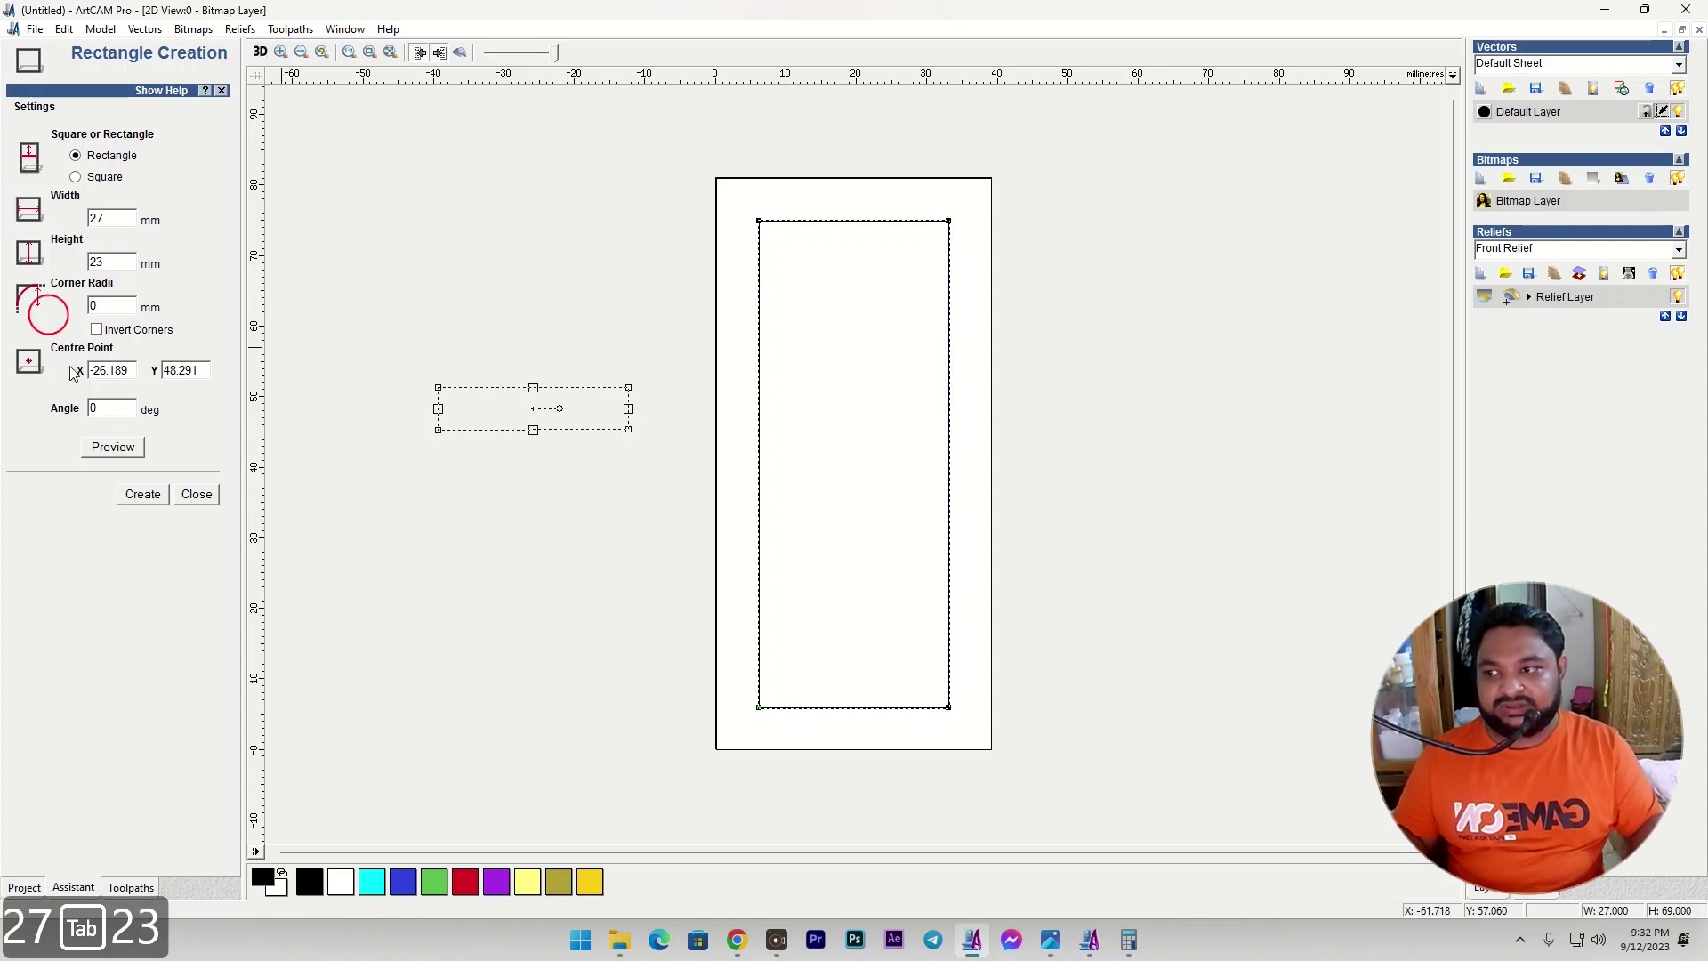
left_click(143, 494)
left_click(197, 495)
Centre the 27 x 23 mm rectangle on the page and align it with the inner rectangle's top edge.
left_click(102, 633)
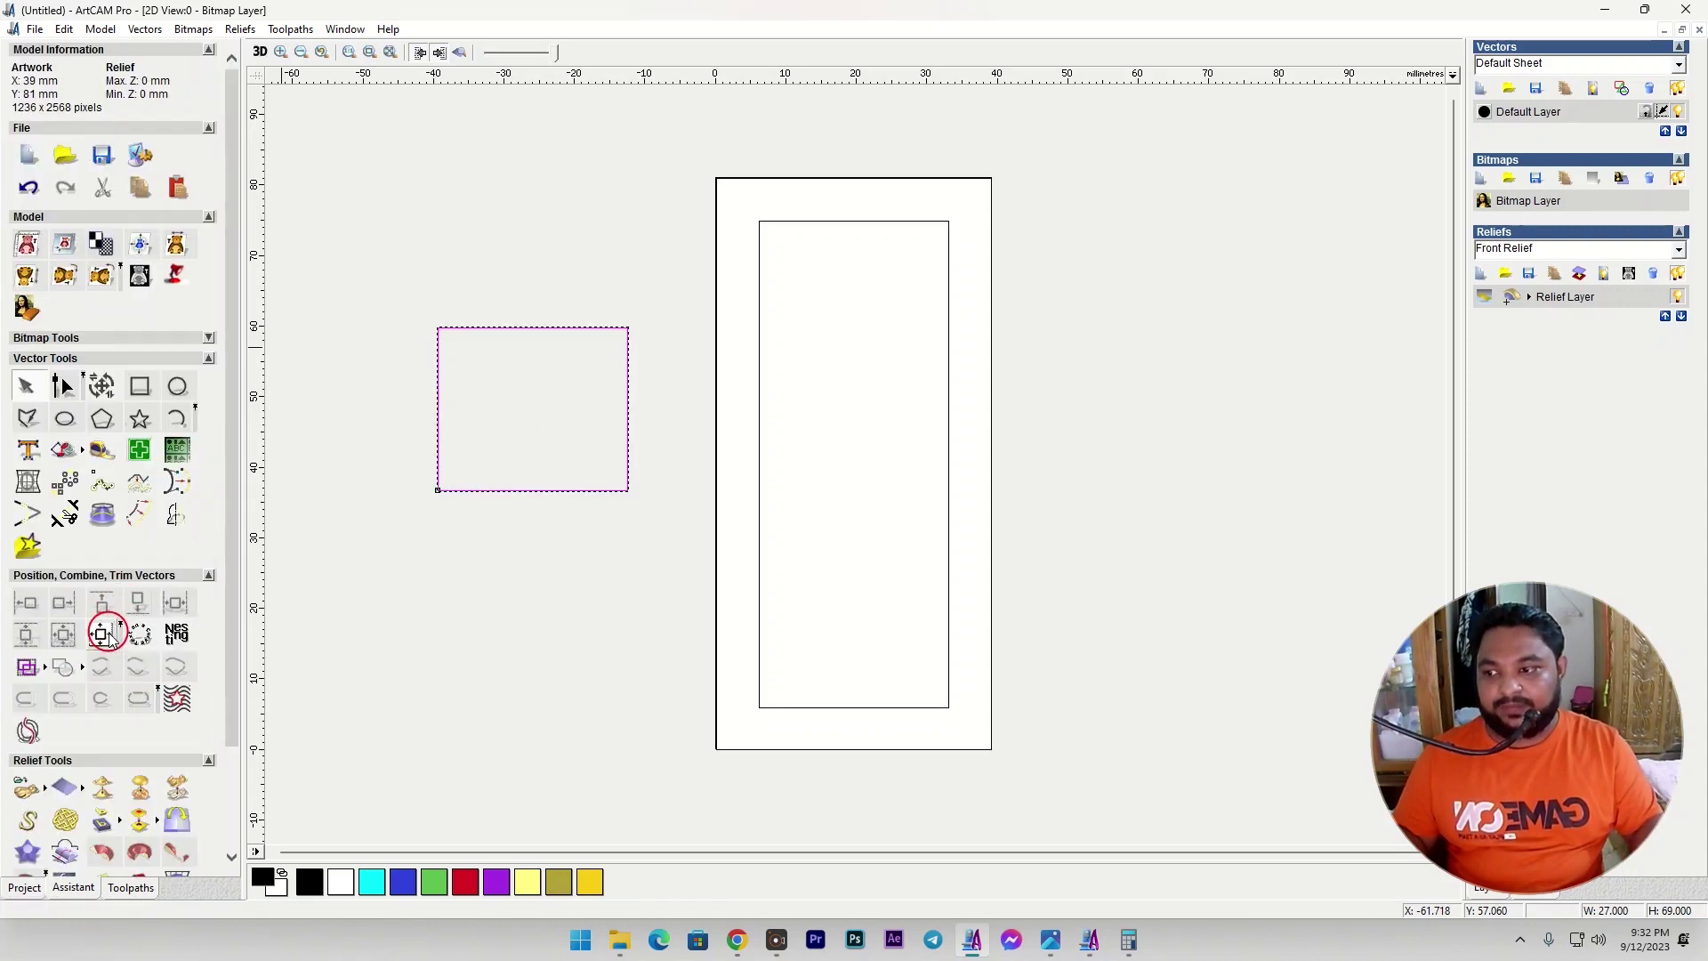
left_click(847, 222, "shift")
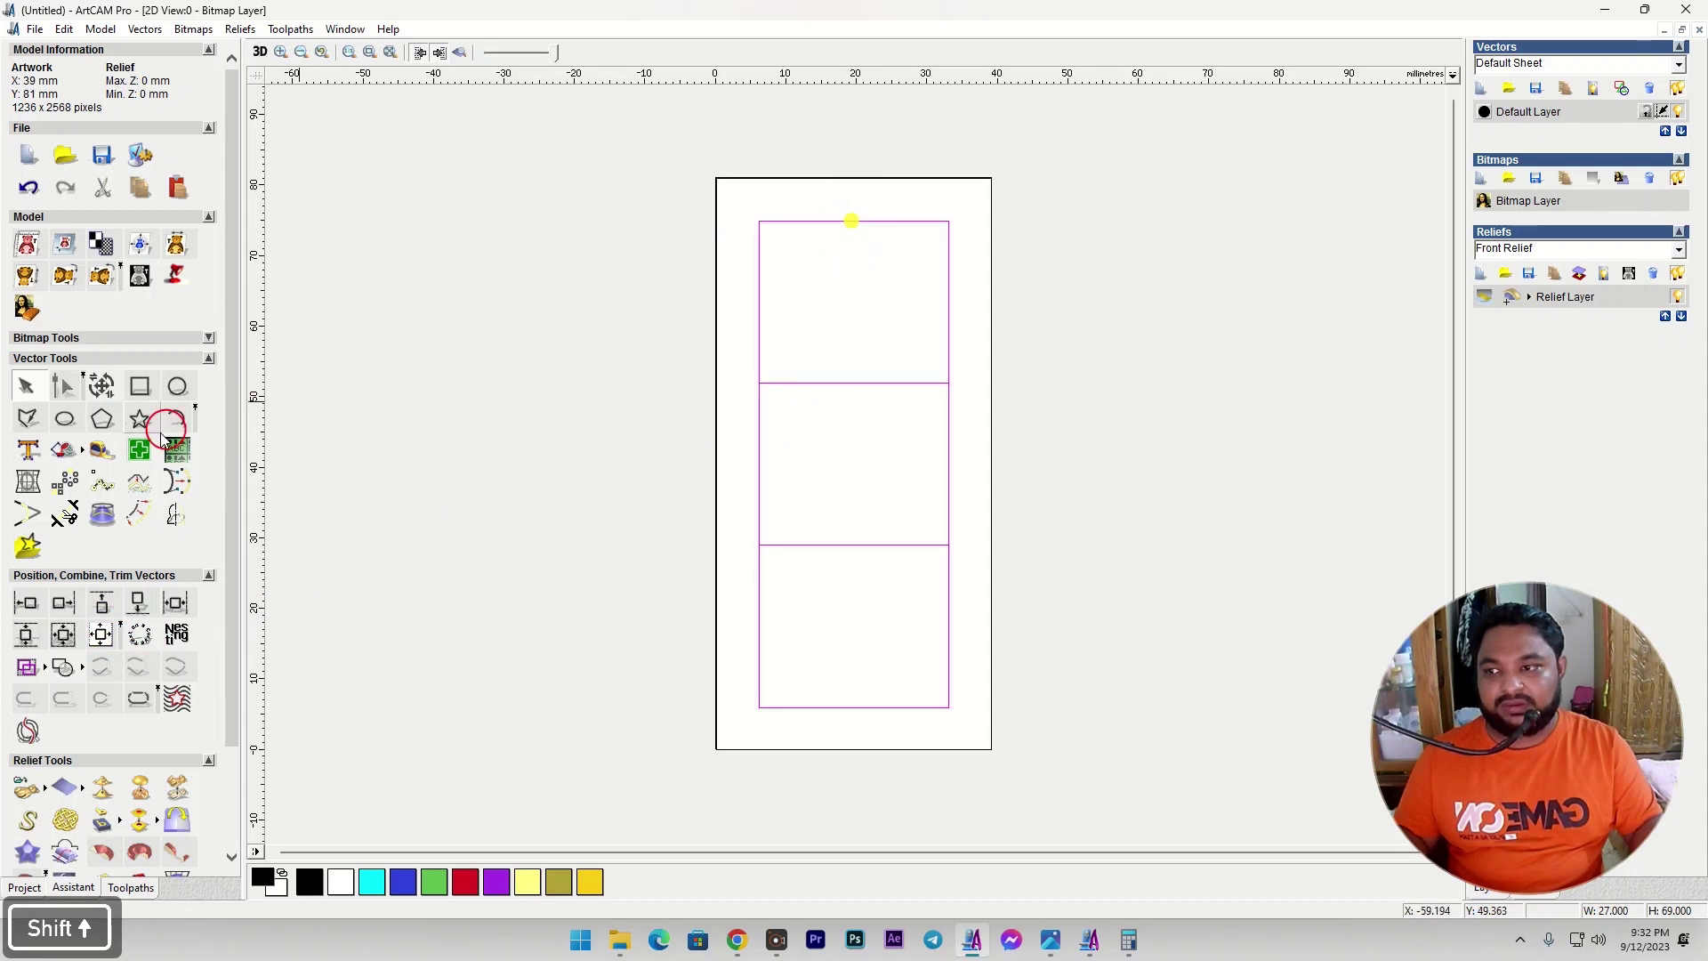
left_click(102, 602)
left_click(514, 596)
Duplicate the top panel rectangle and align the copy with the inner rectangle's bottom edge.
left_click(811, 383)
key("ctrl+c")
key("ctrl+v")
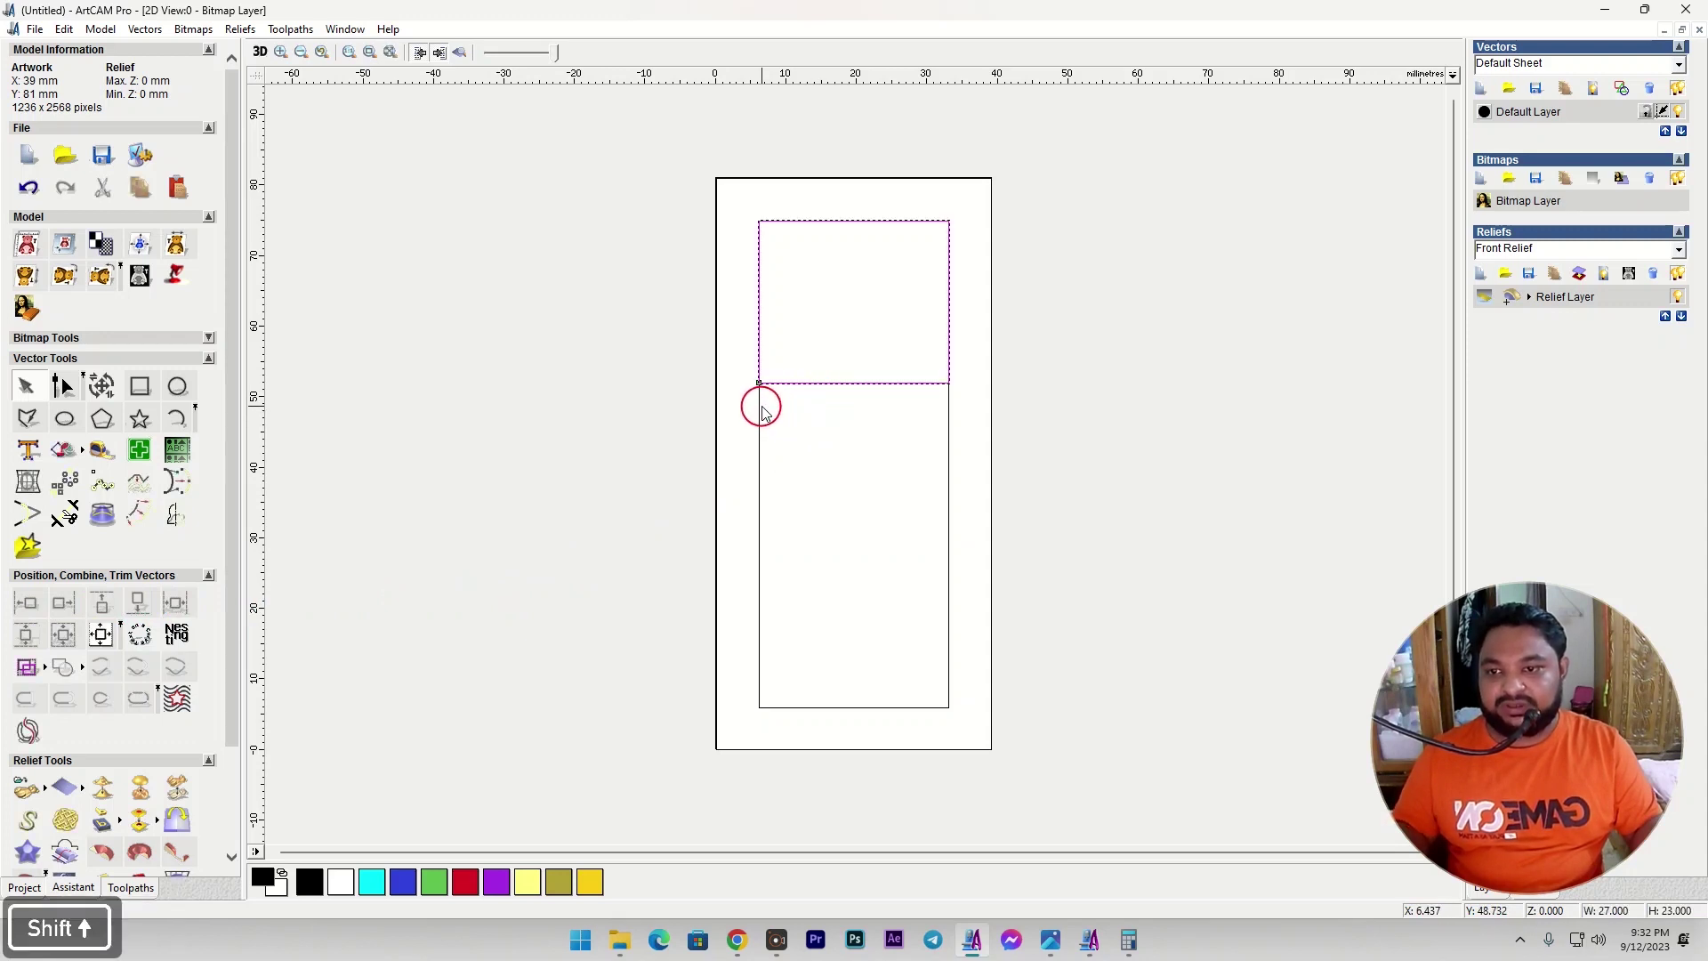
left_click(758, 409, "shift")
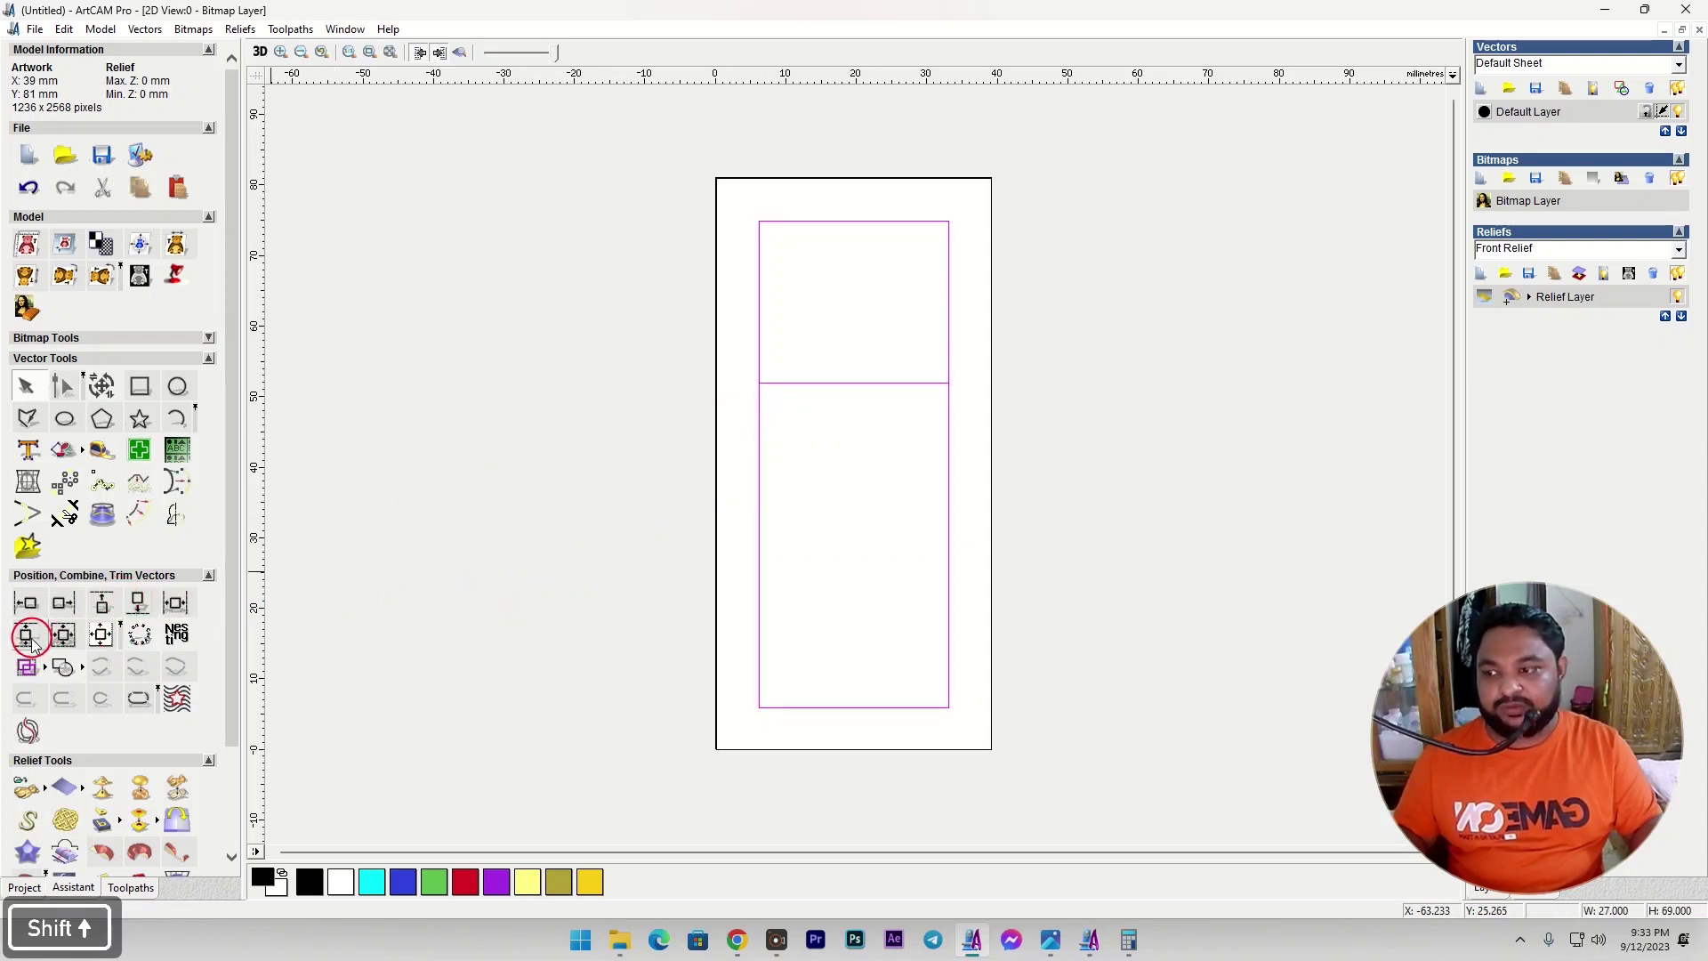
left_click(138, 603)
left_click(777, 518)
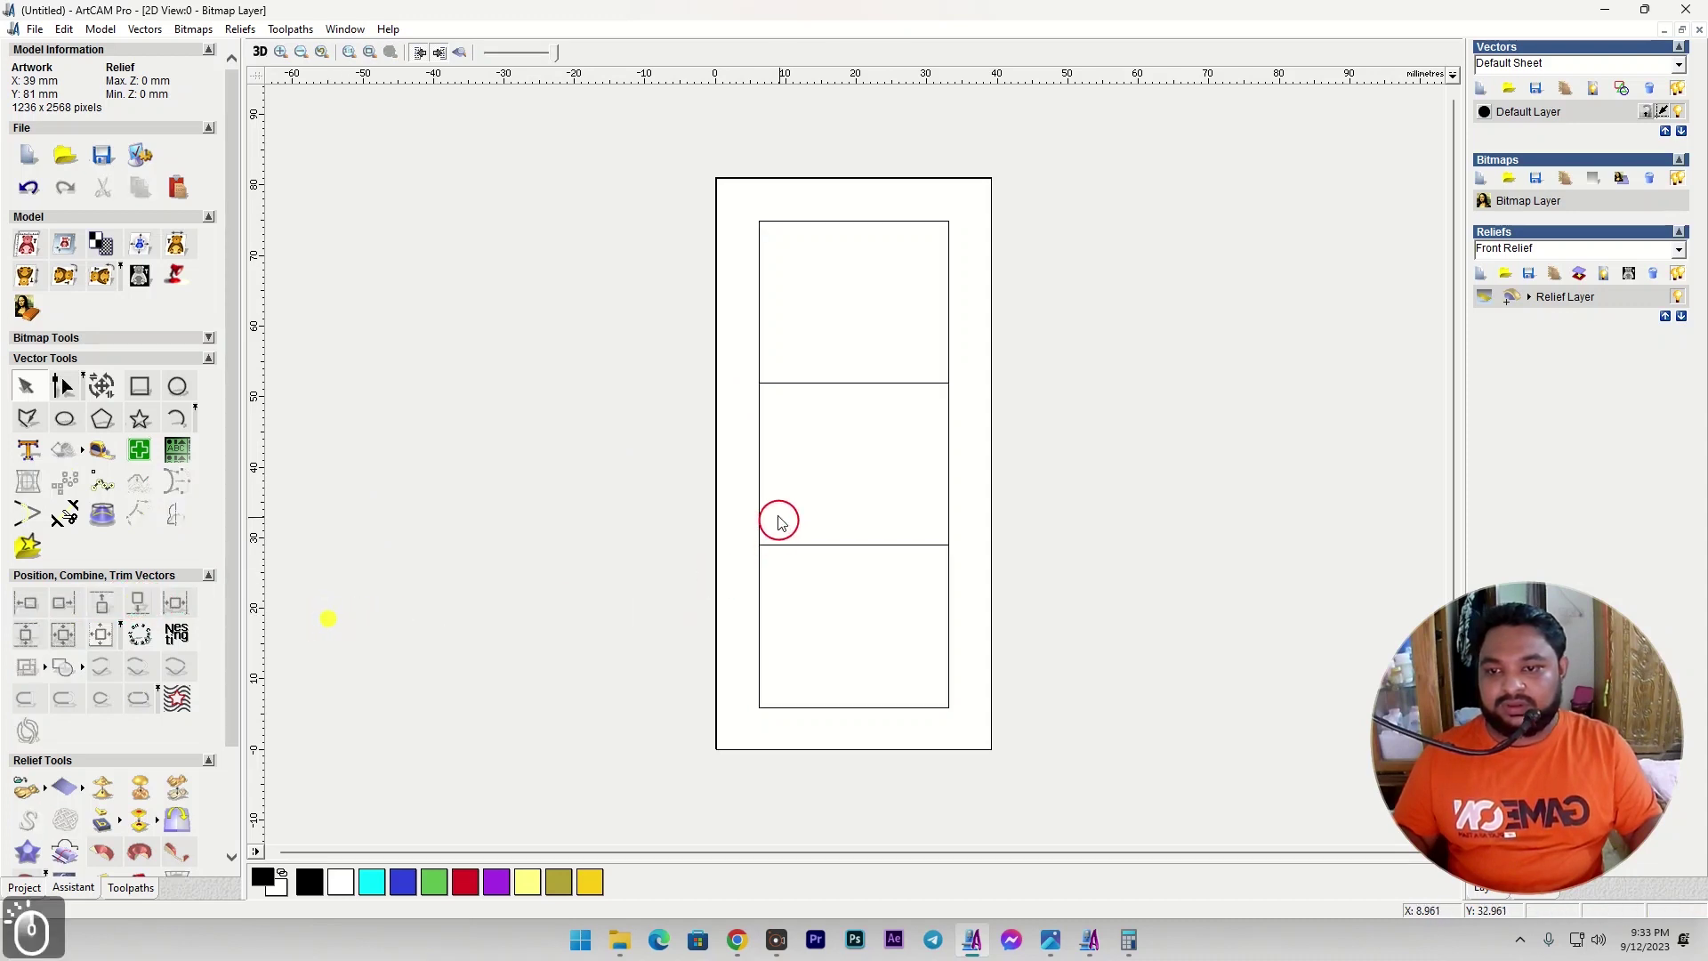
Delete the tall inner rectangle enclosing both panels and check the layout against the reference door image.
left_click(763, 462)
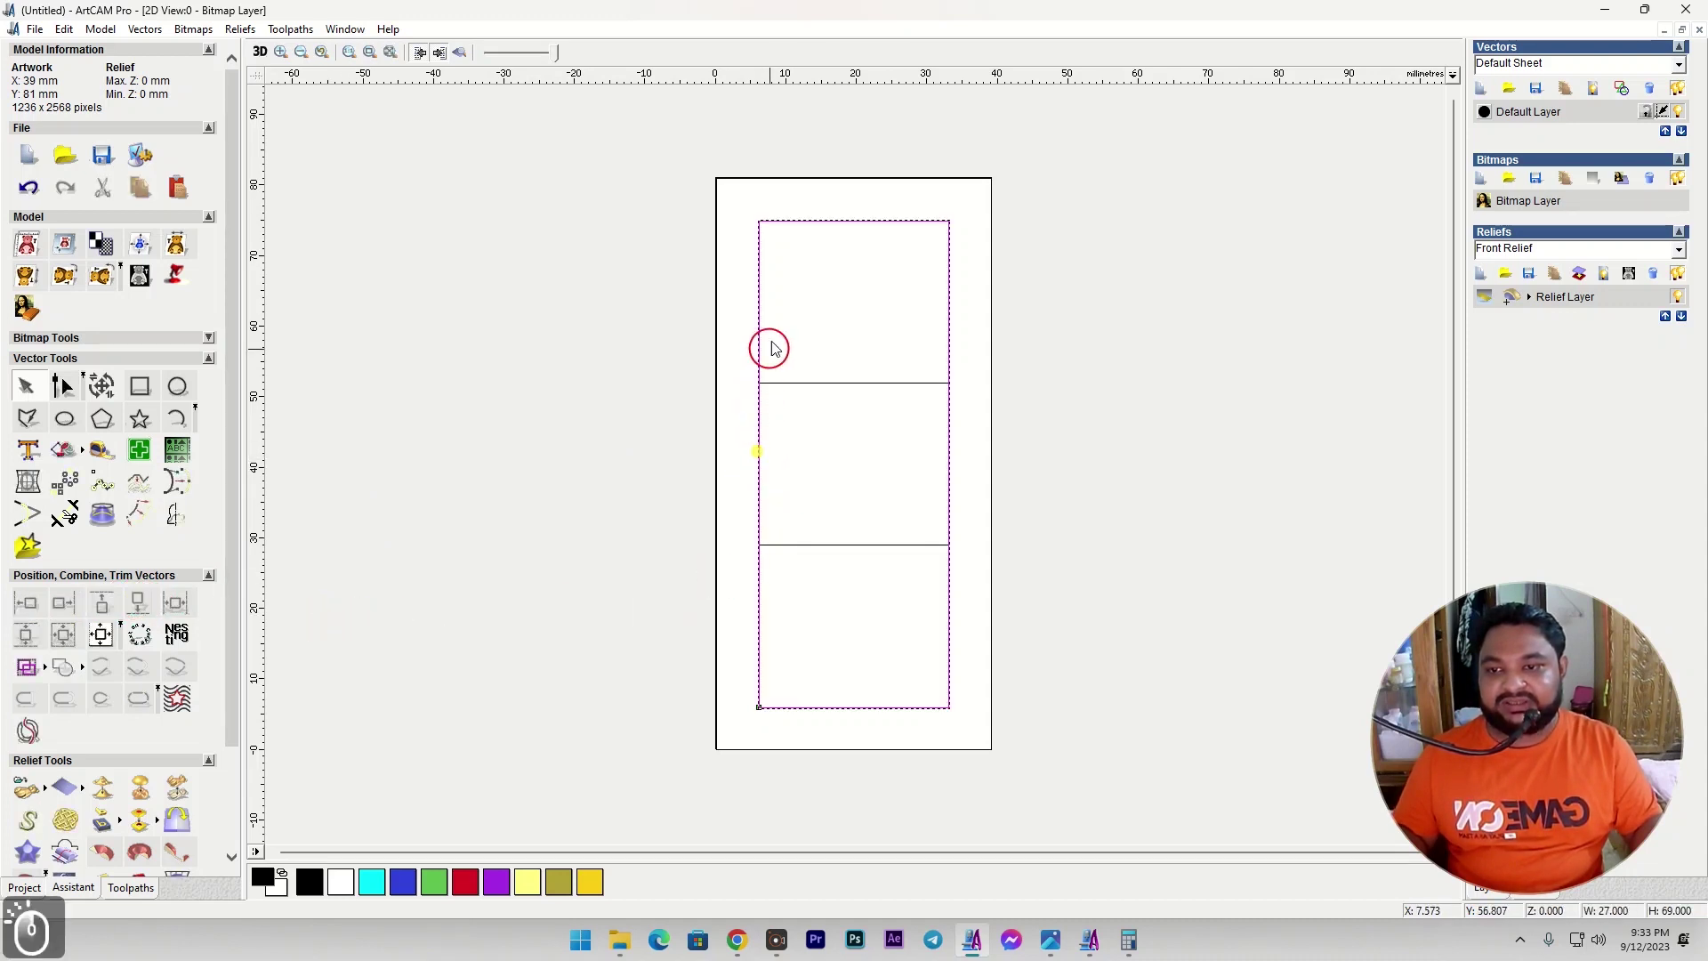
right_click(832, 455)
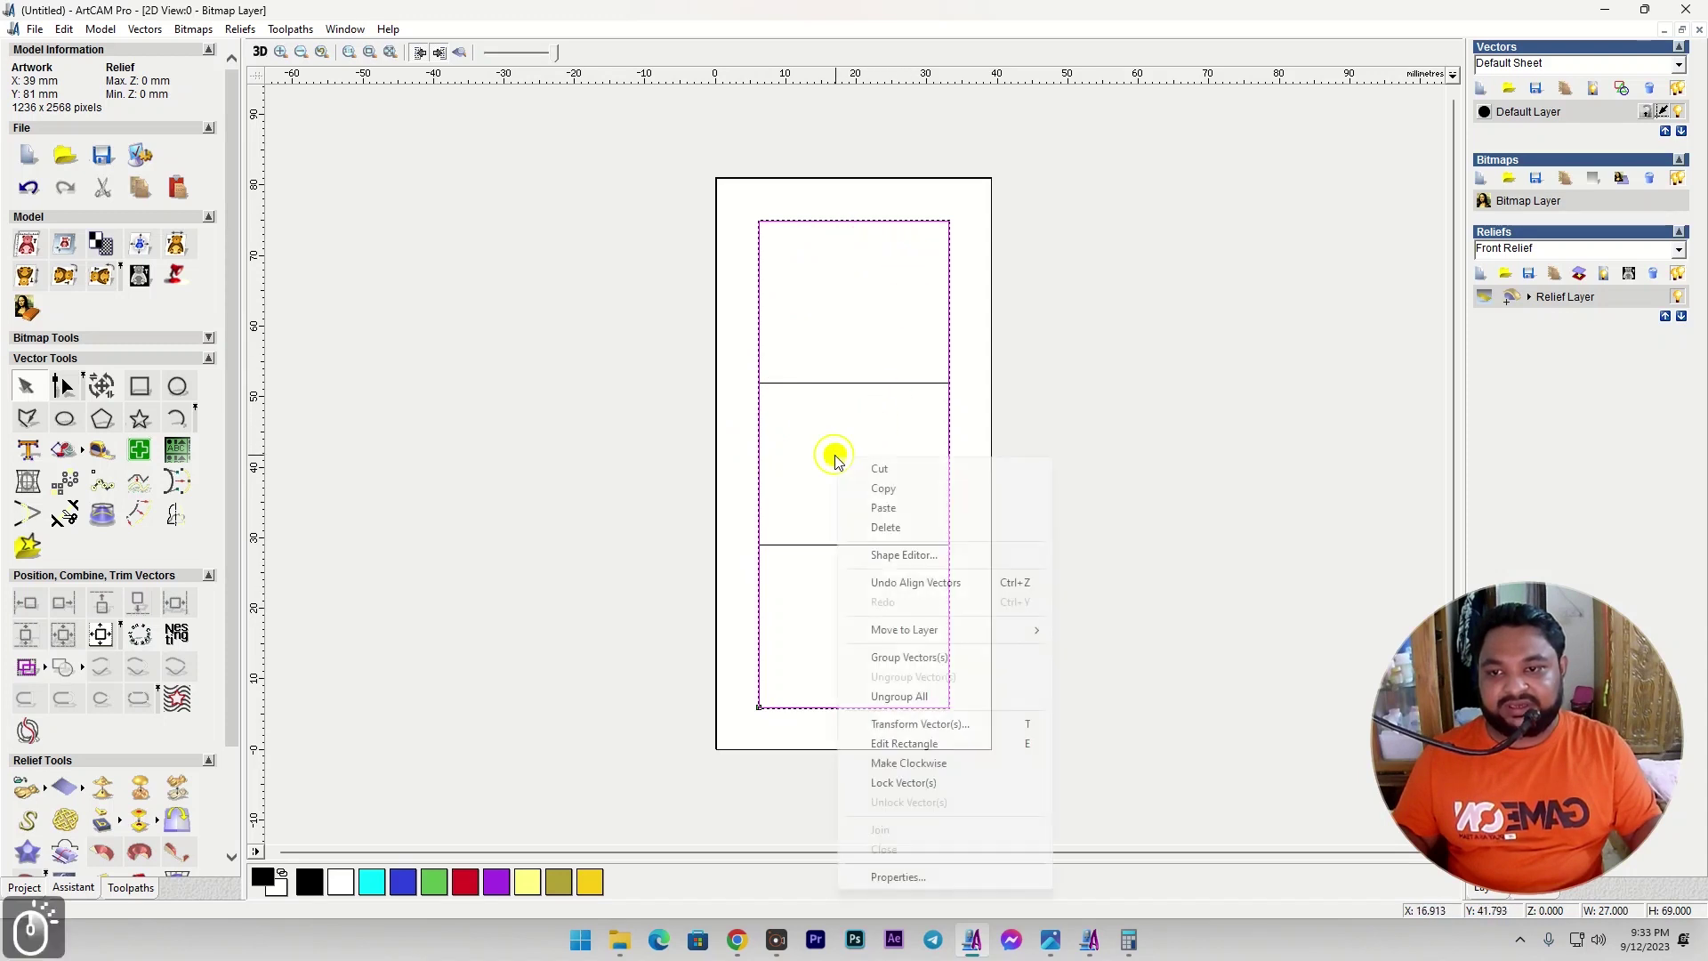
left_click(884, 527)
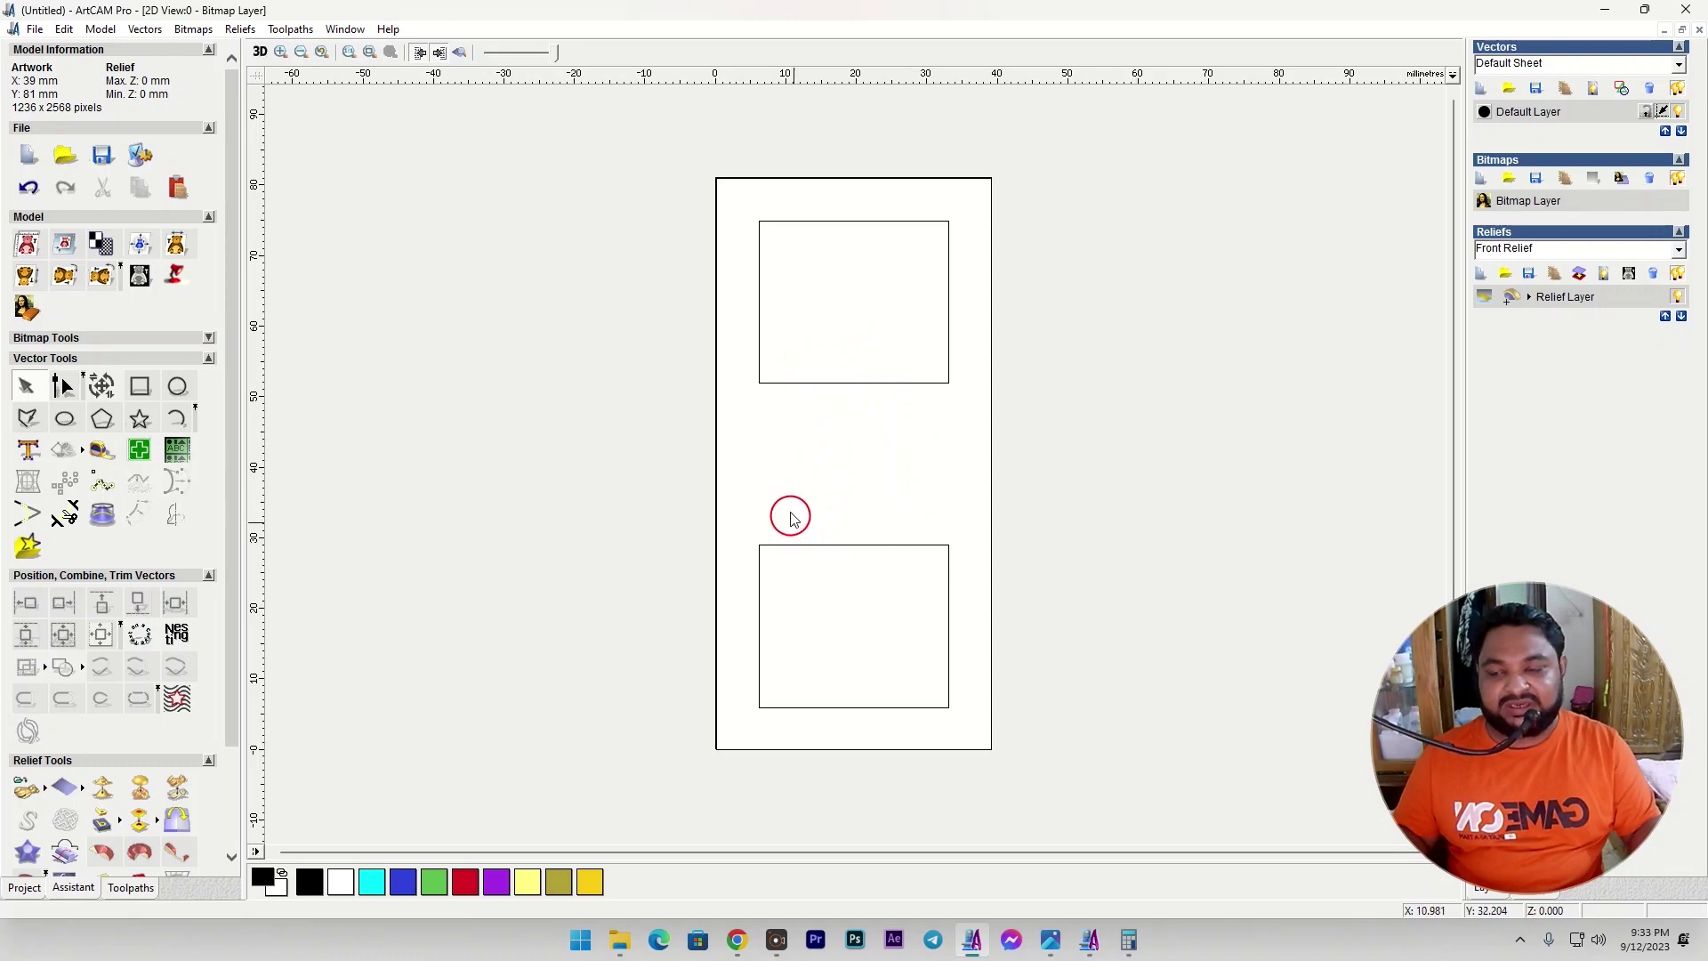
key("alt+Tab")
key("alt+Tab")
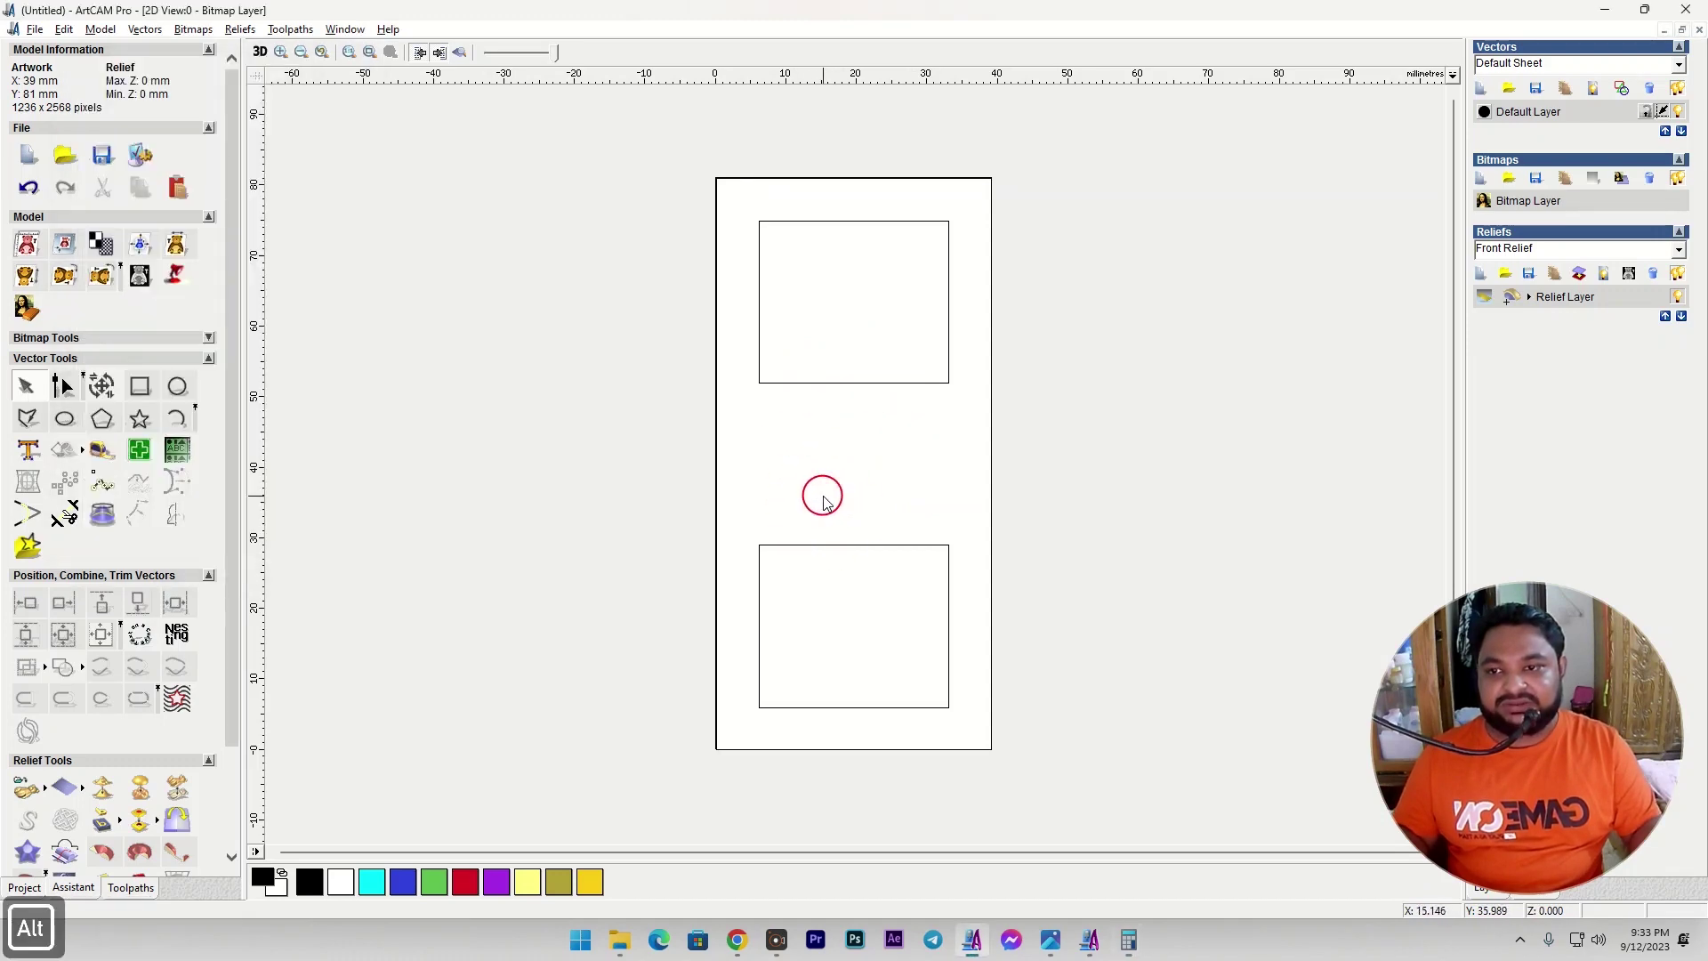
Check the reference door image and create a circle 27 mm in diameter between the two panels.
key("alt+Tab")
left_click(872, 392)
key("alt+Tab")
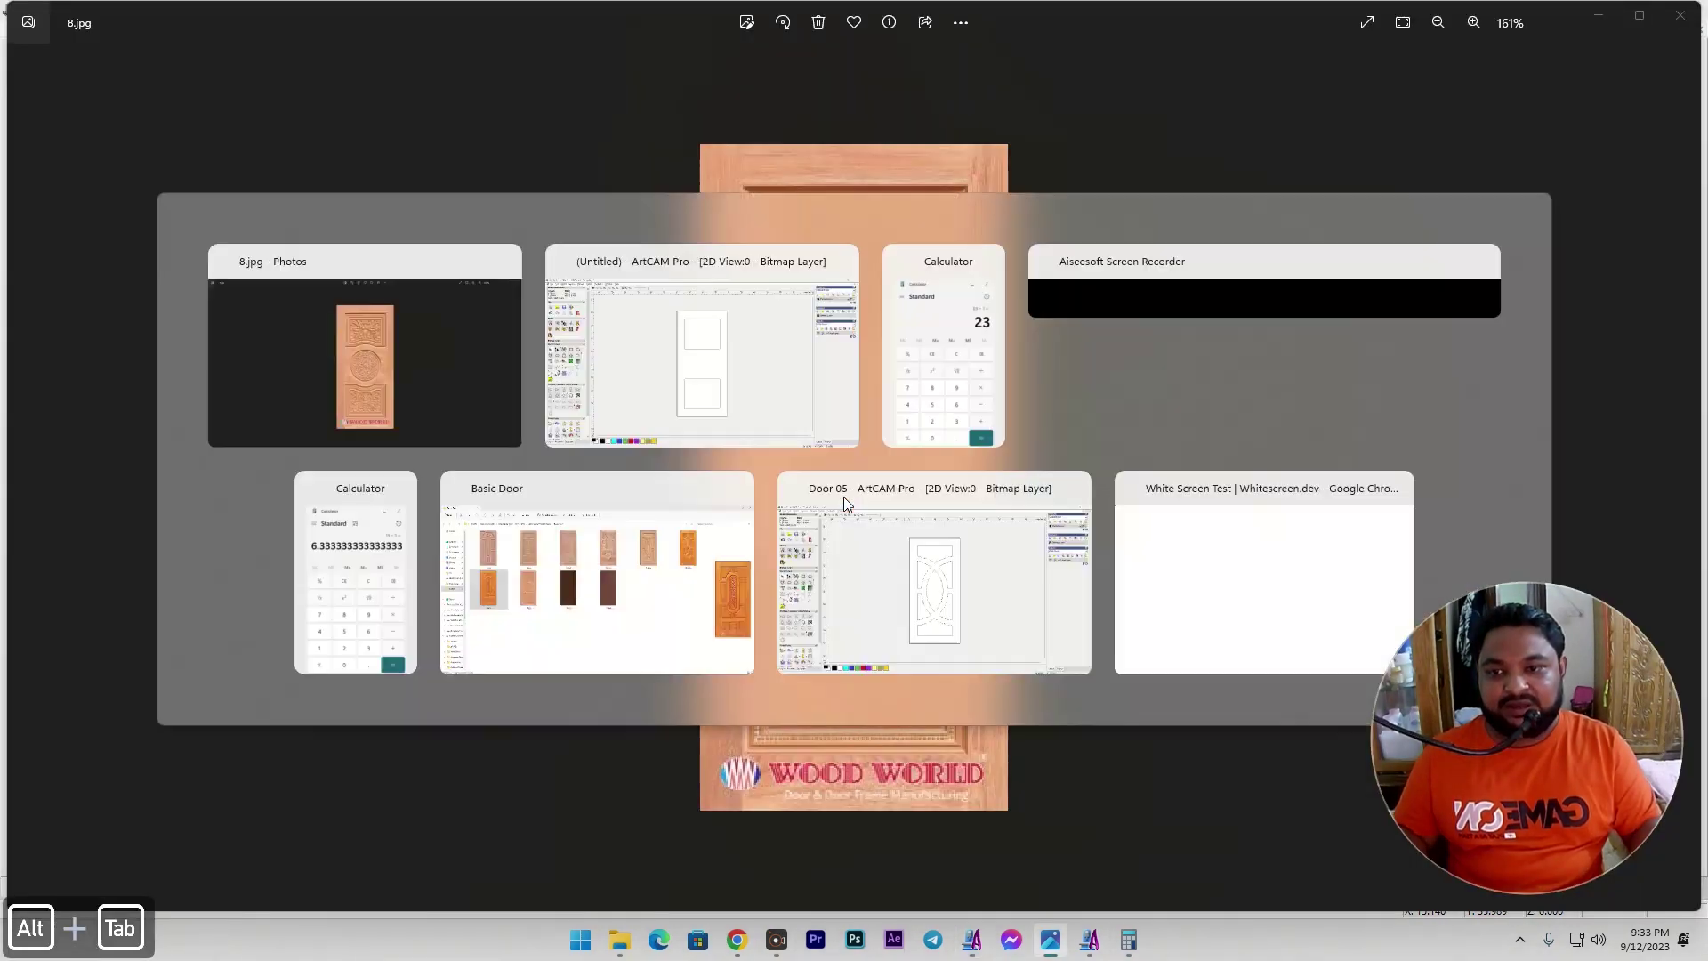
left_click(179, 390)
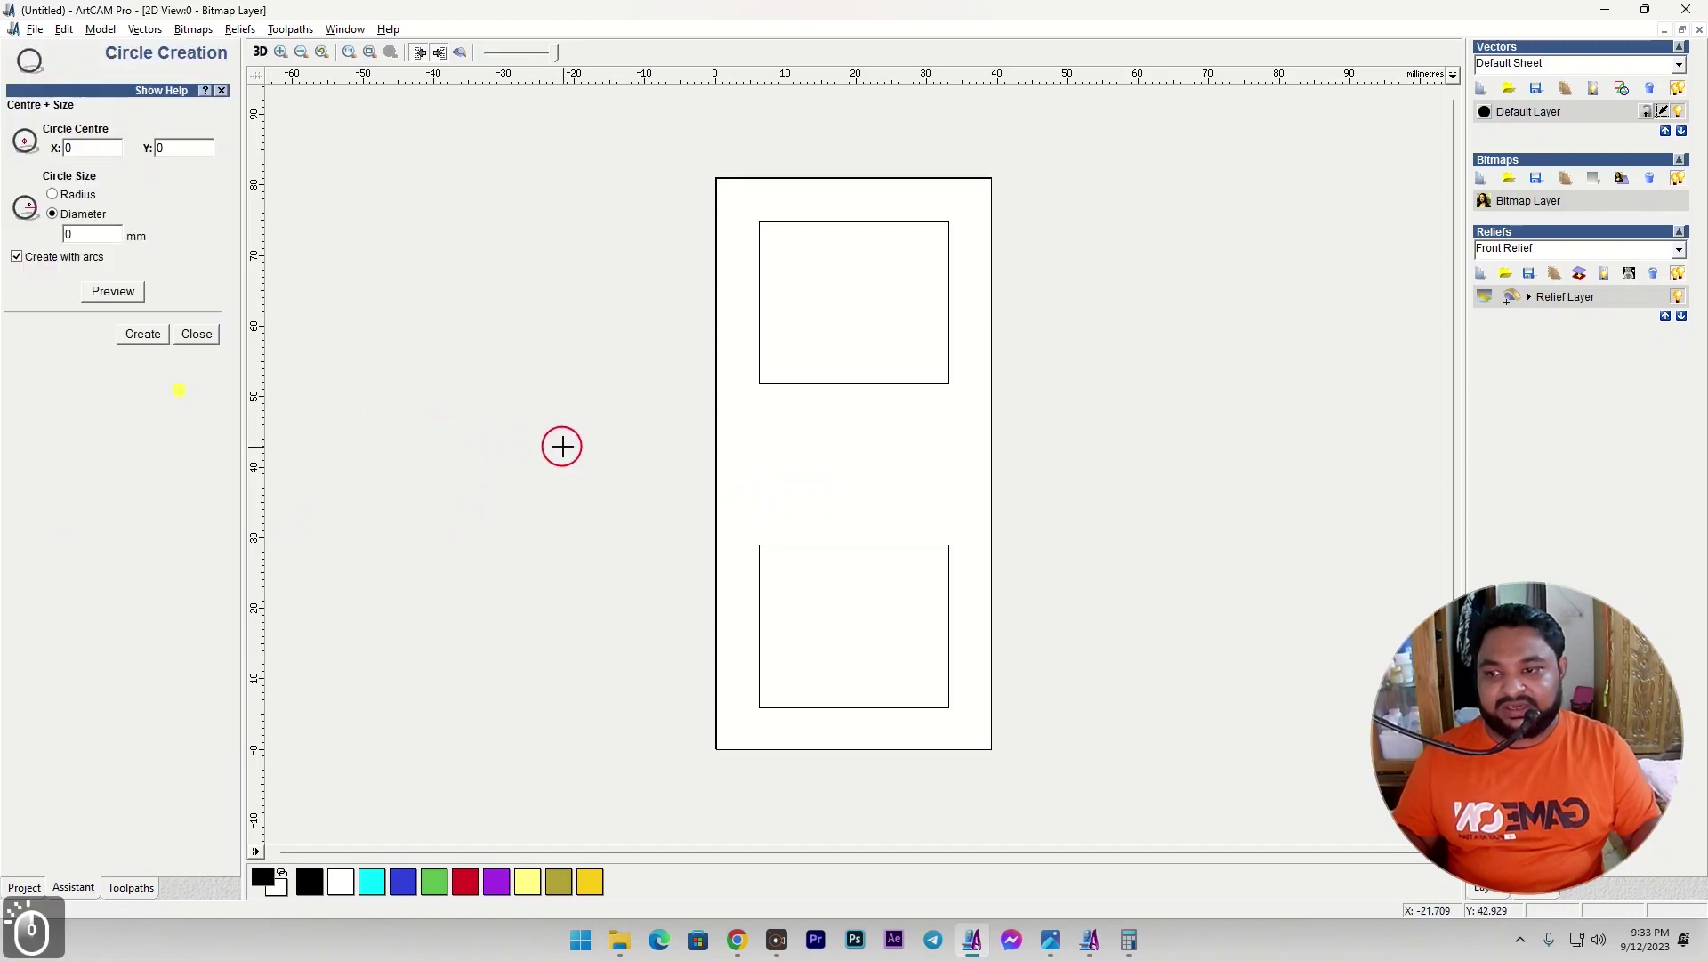
left_click(82, 245)
key("BackSpace")
type("27")
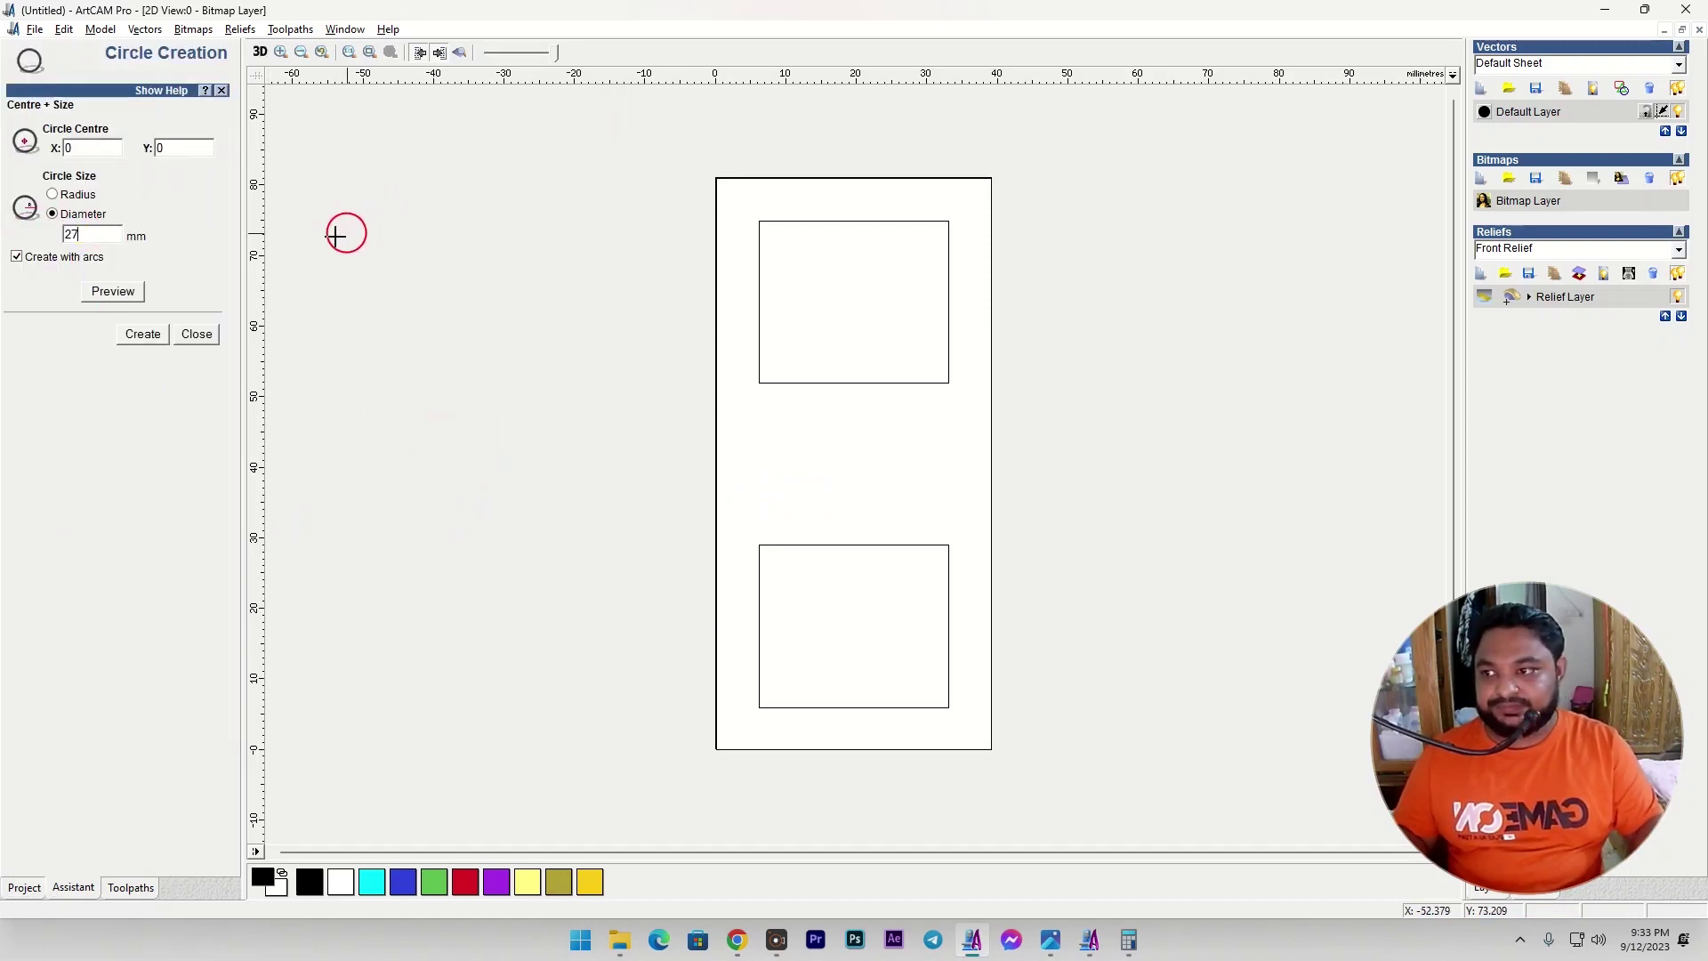
left_click_drag(769, 423, 829, 423)
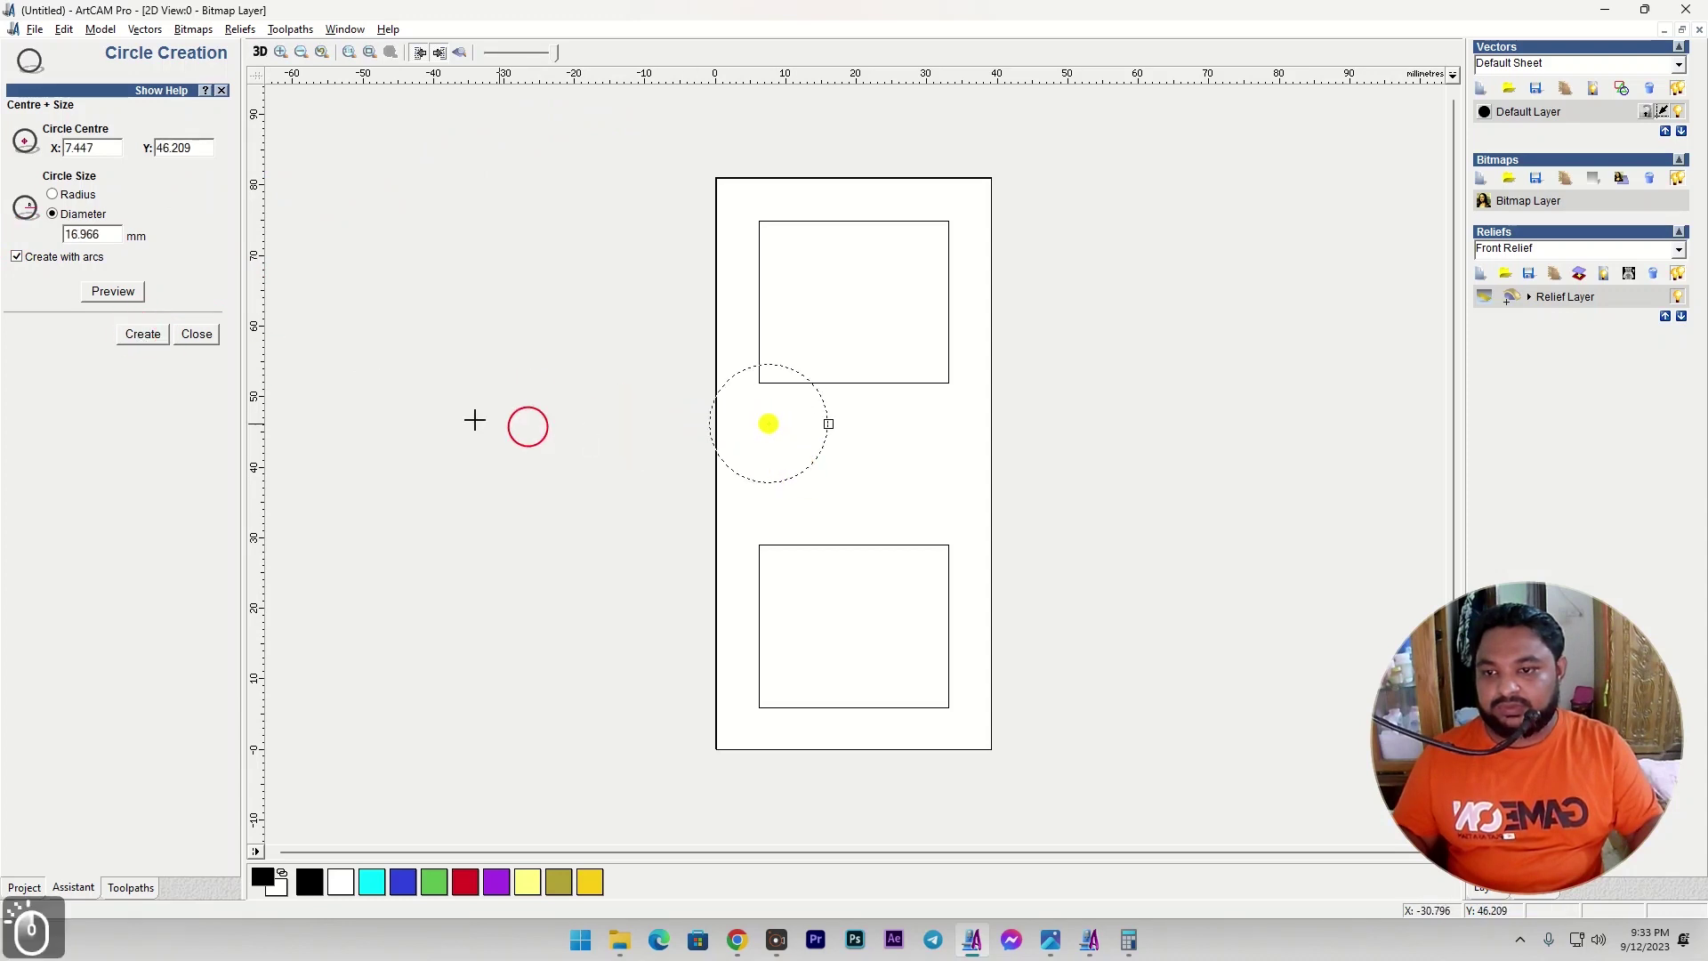
double_click(112, 237)
type("27")
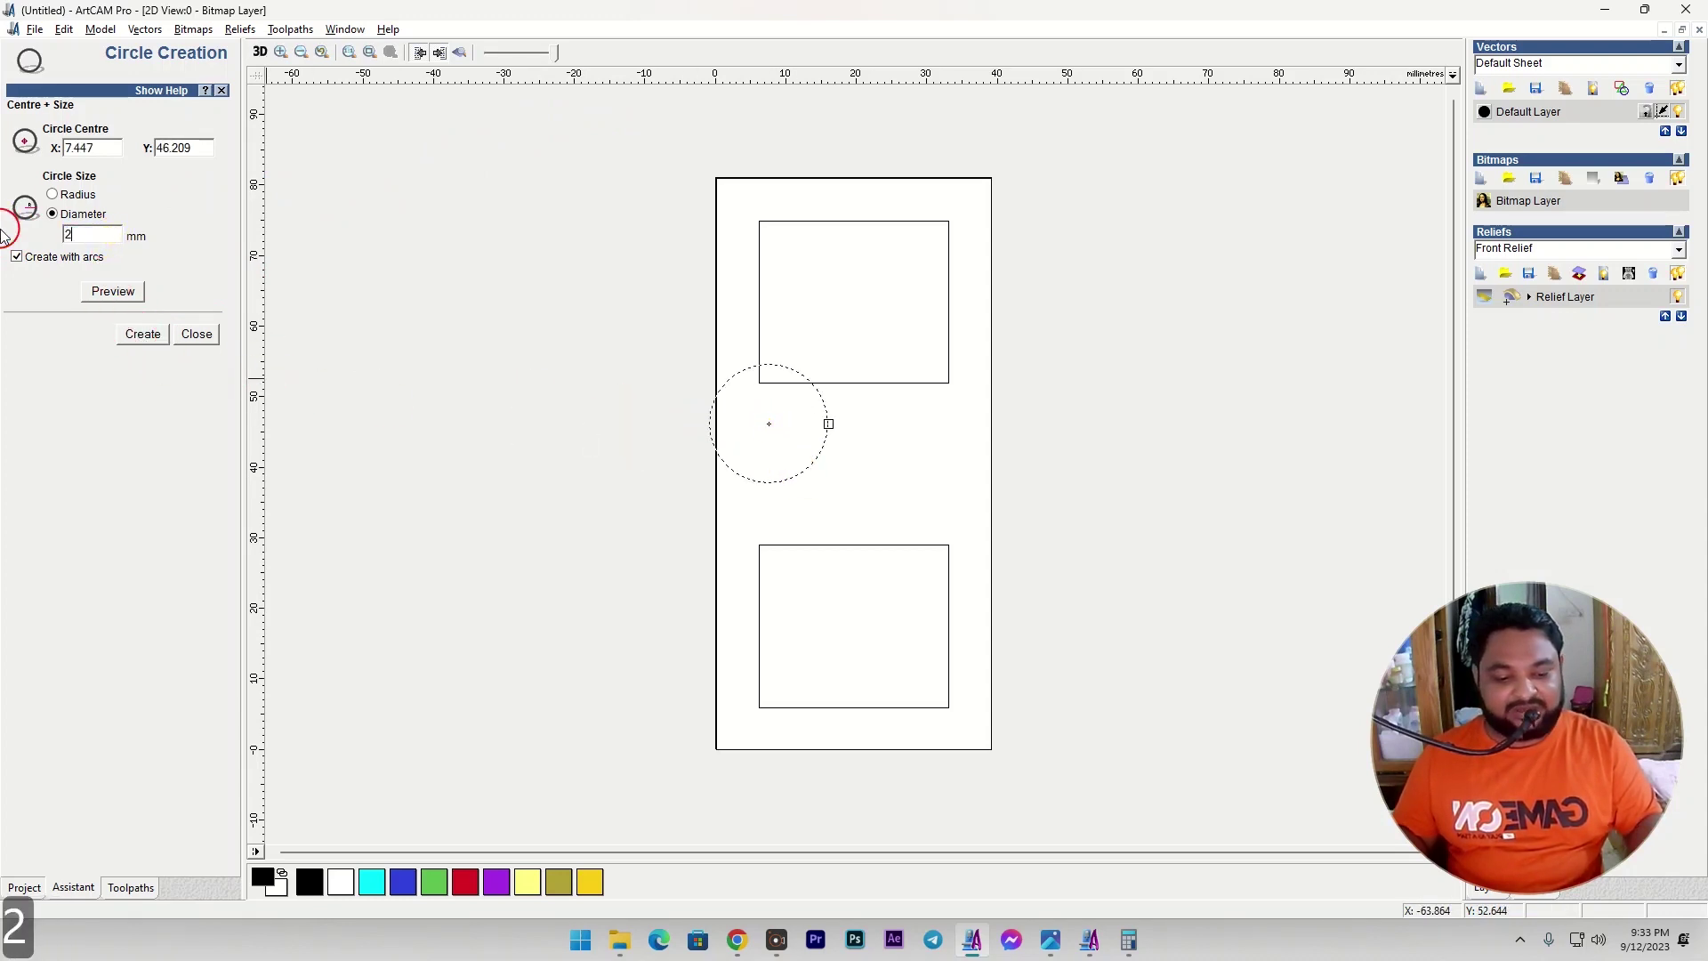
left_click(143, 334)
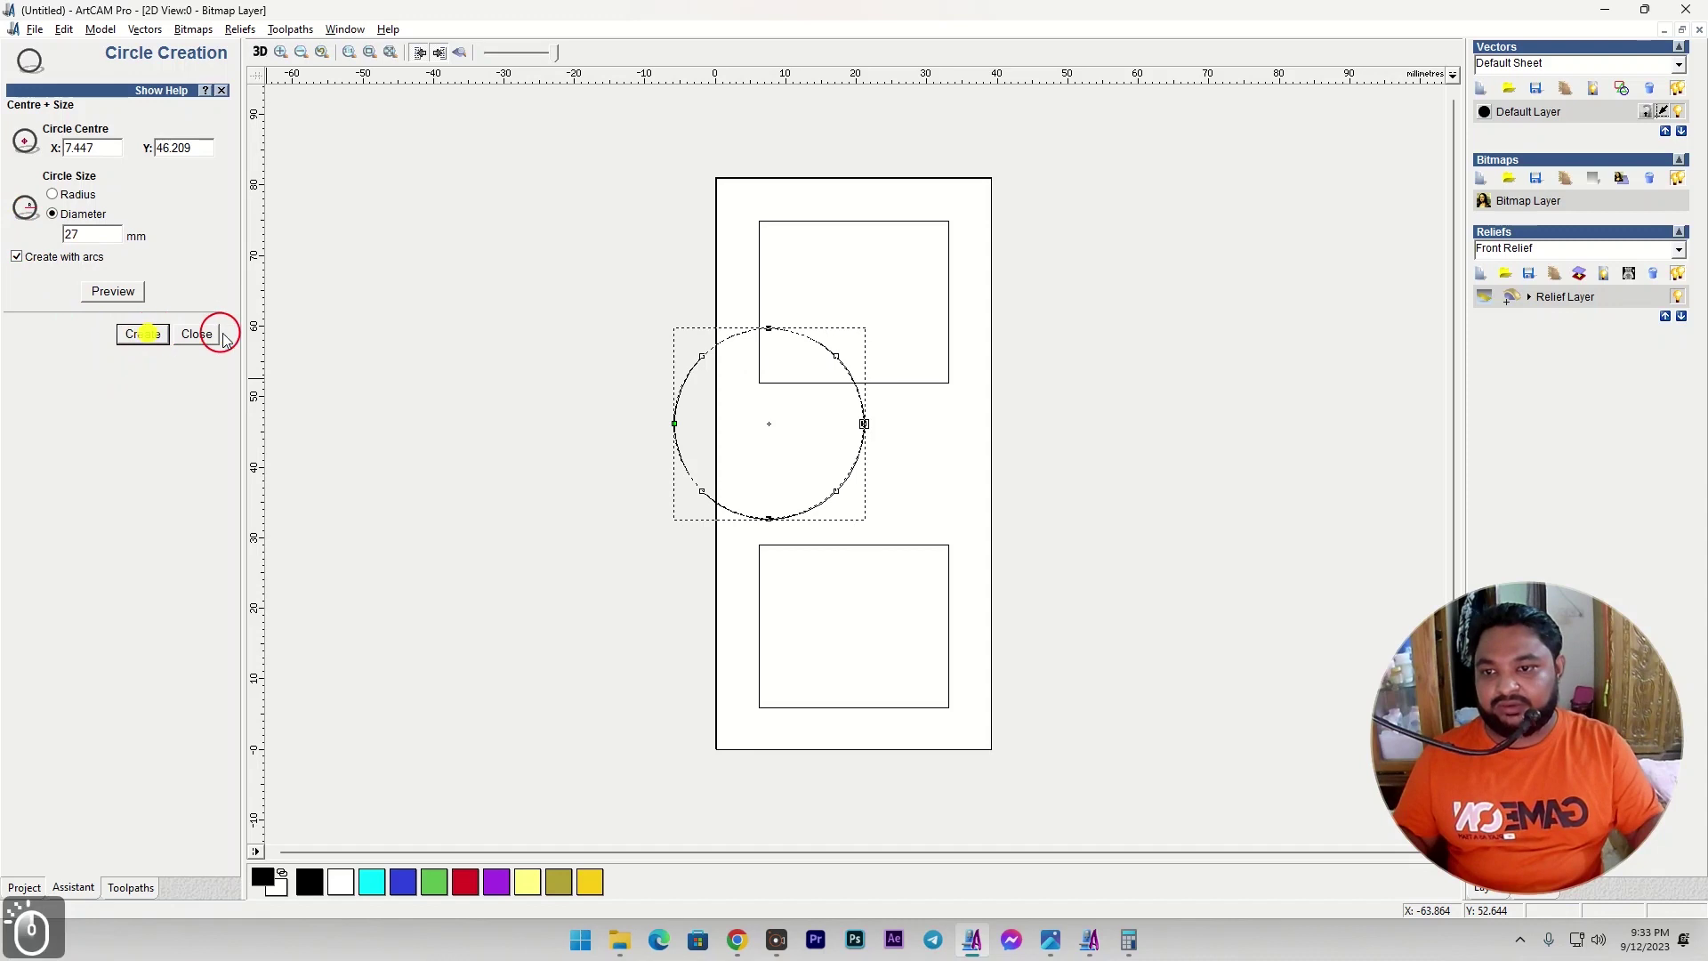
left_click(196, 333)
Centre the 27 mm circle on the page and inspect where it overlaps both panels.
left_click(102, 634)
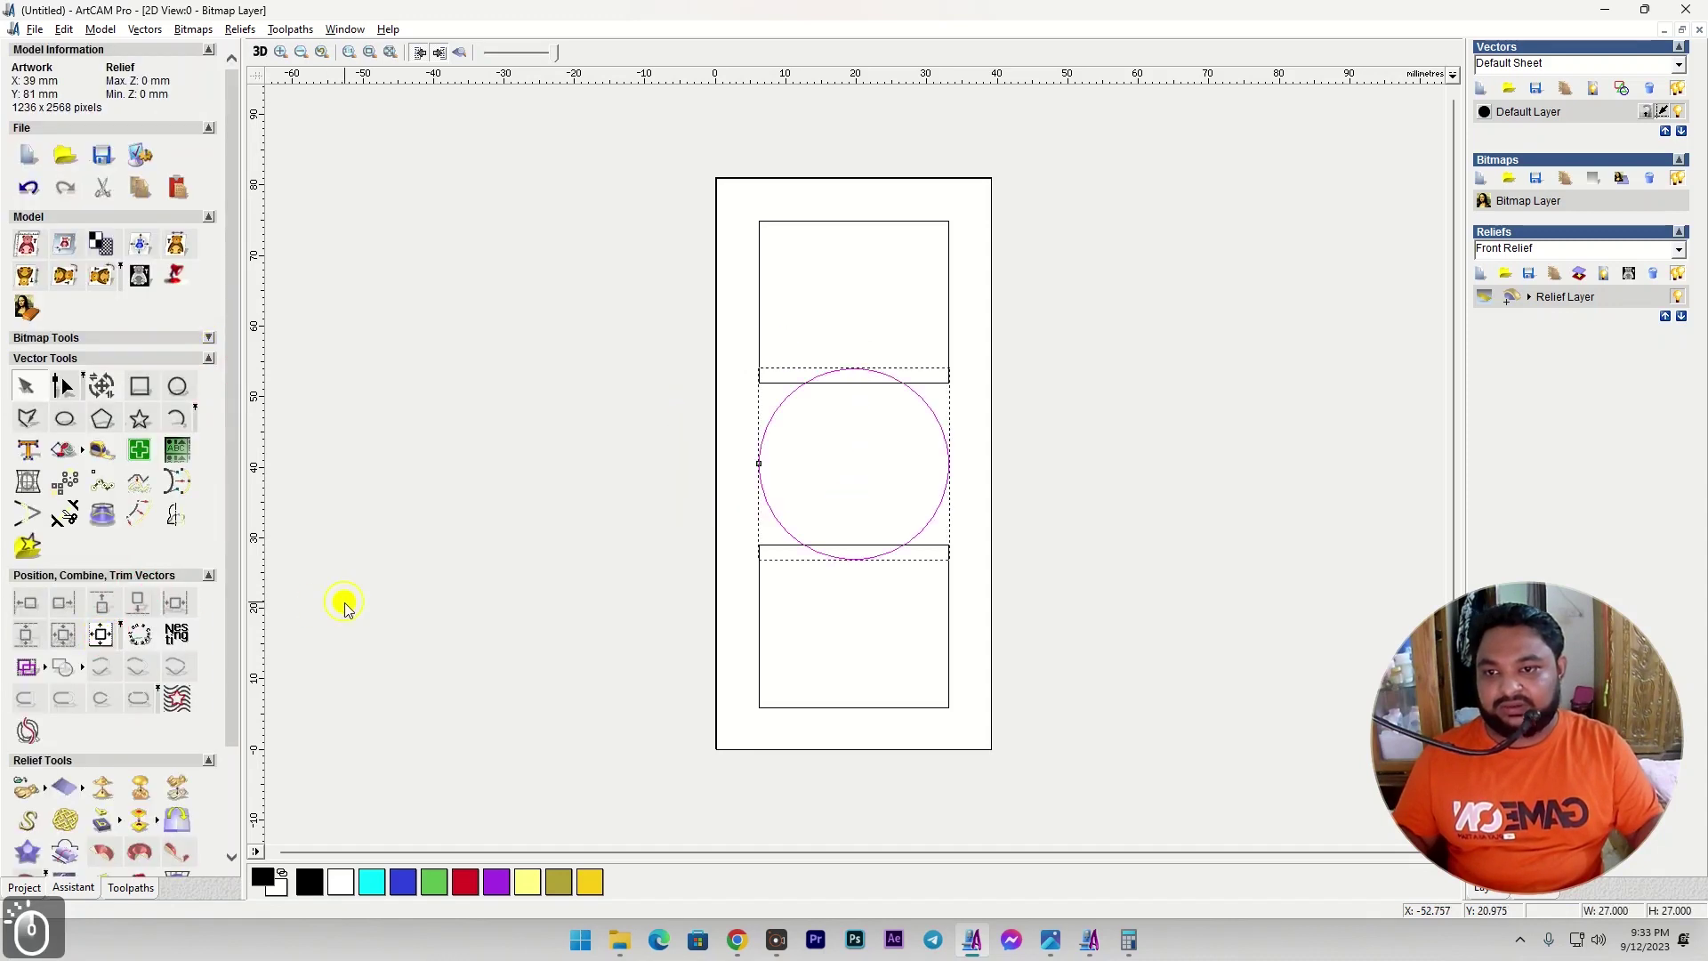
left_click(507, 591)
scroll(779, 421, "up", 2)
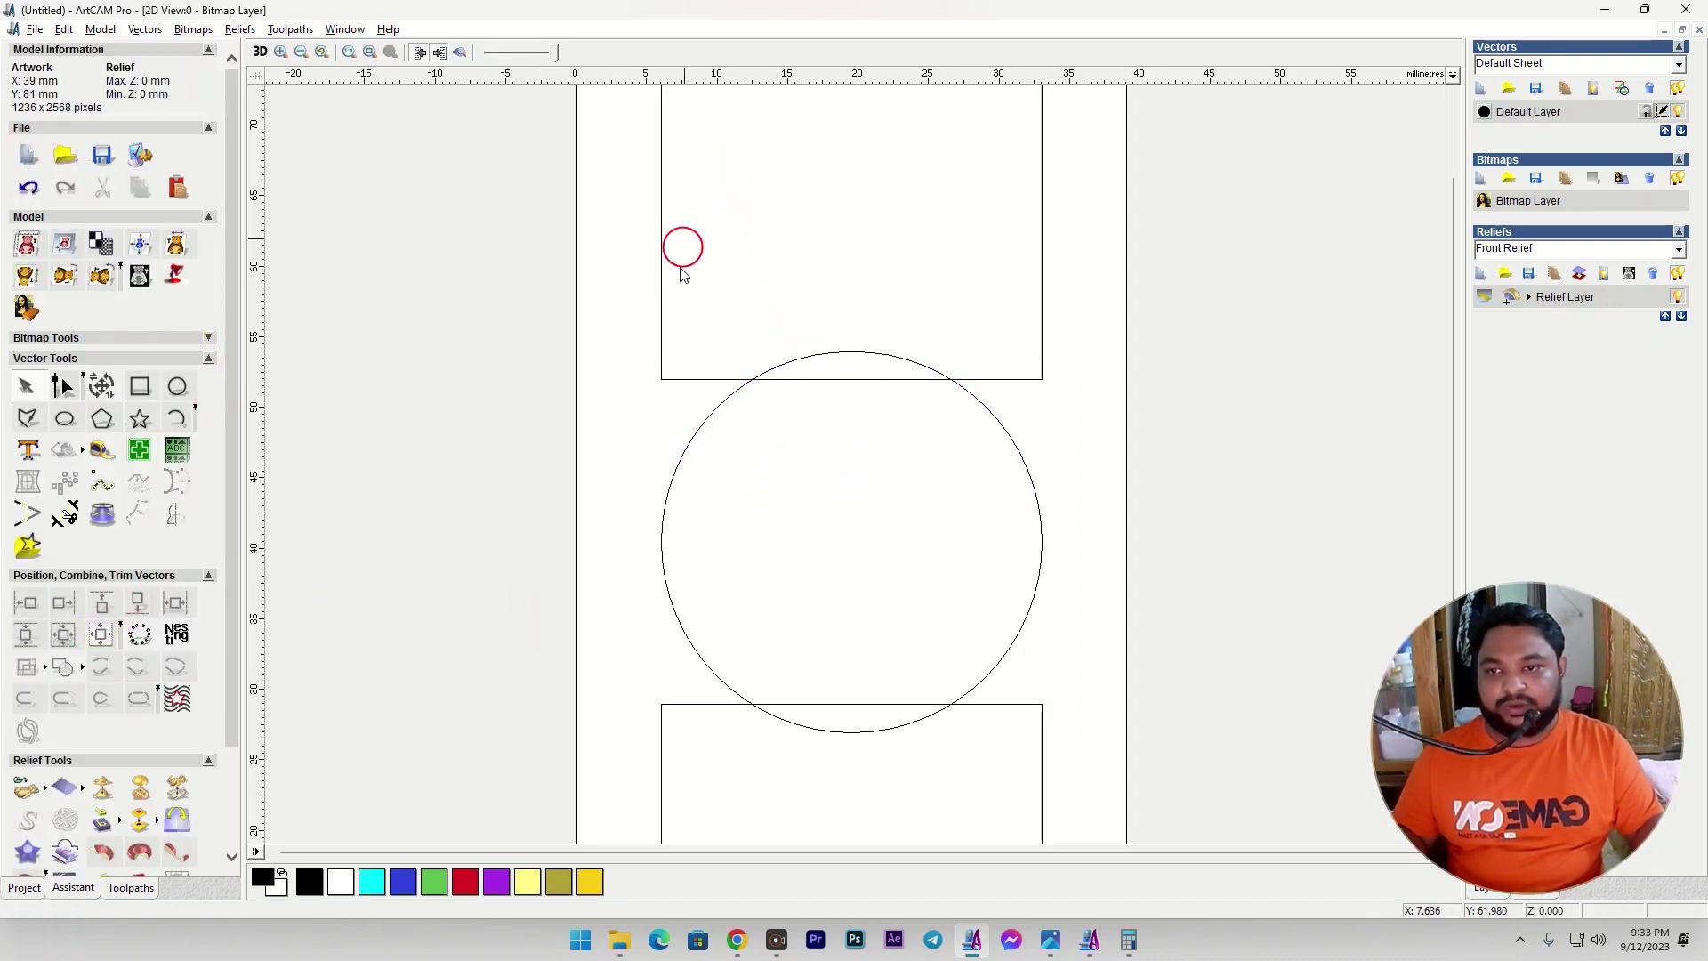
scroll(687, 227, "down", 2)
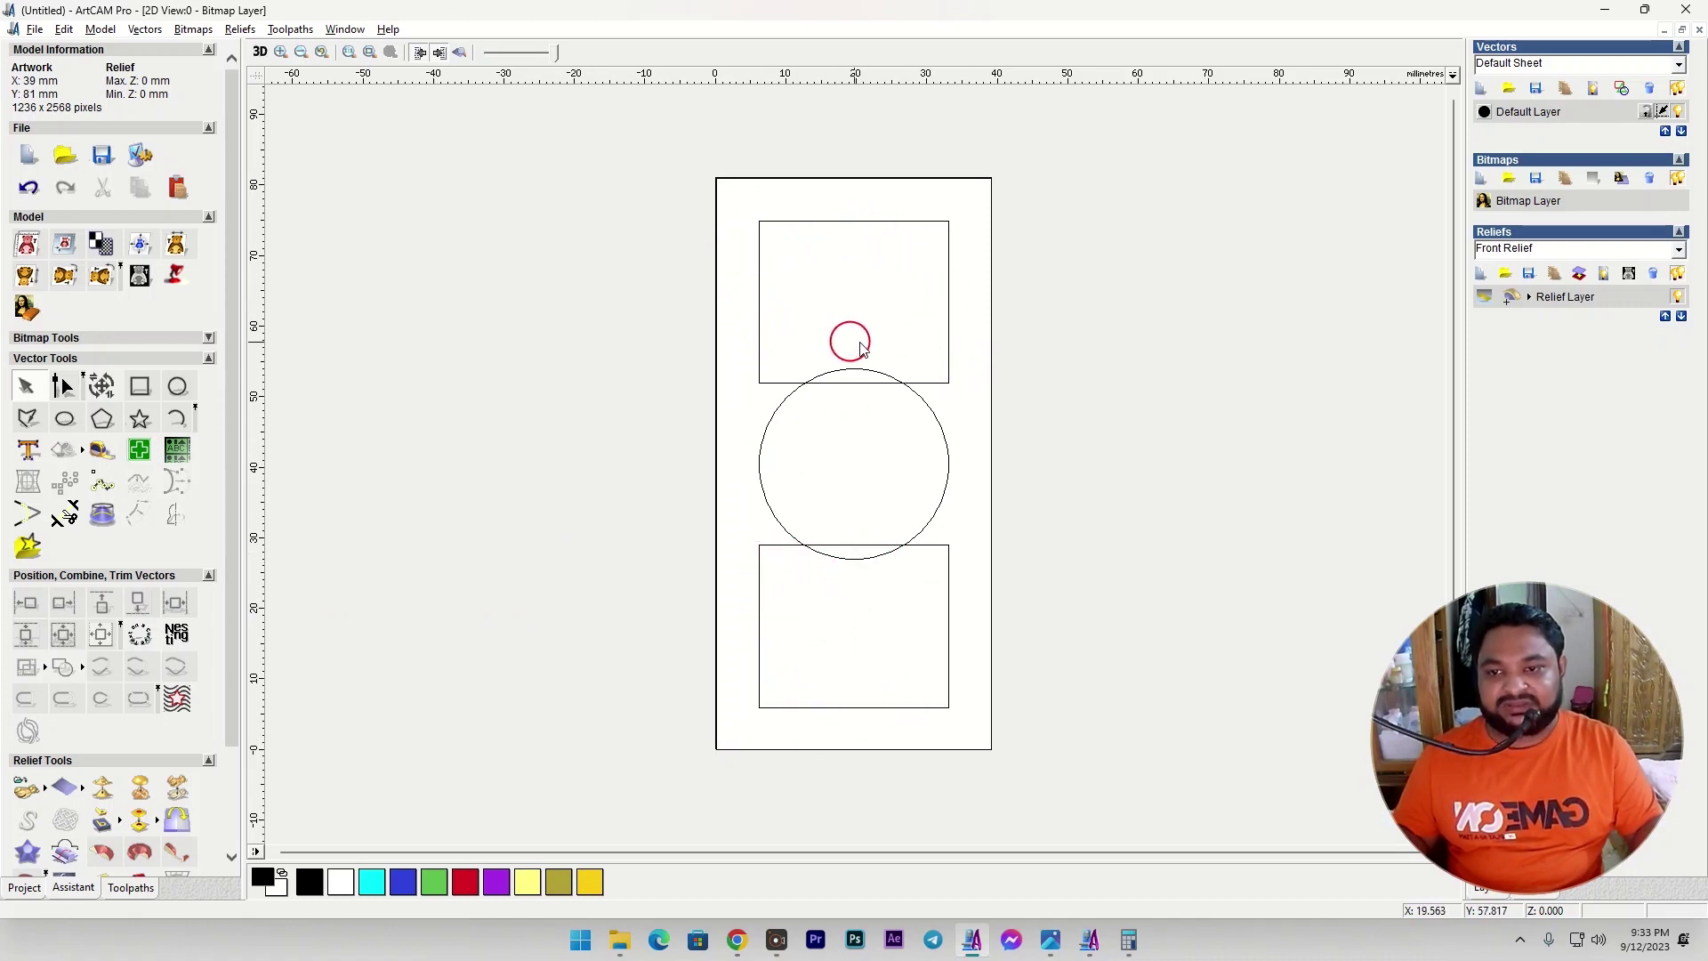
Offset the 27 mm circle 4 mm inwards with sharp corners, keeping the original.
left_click(779, 410)
left_click(143, 512)
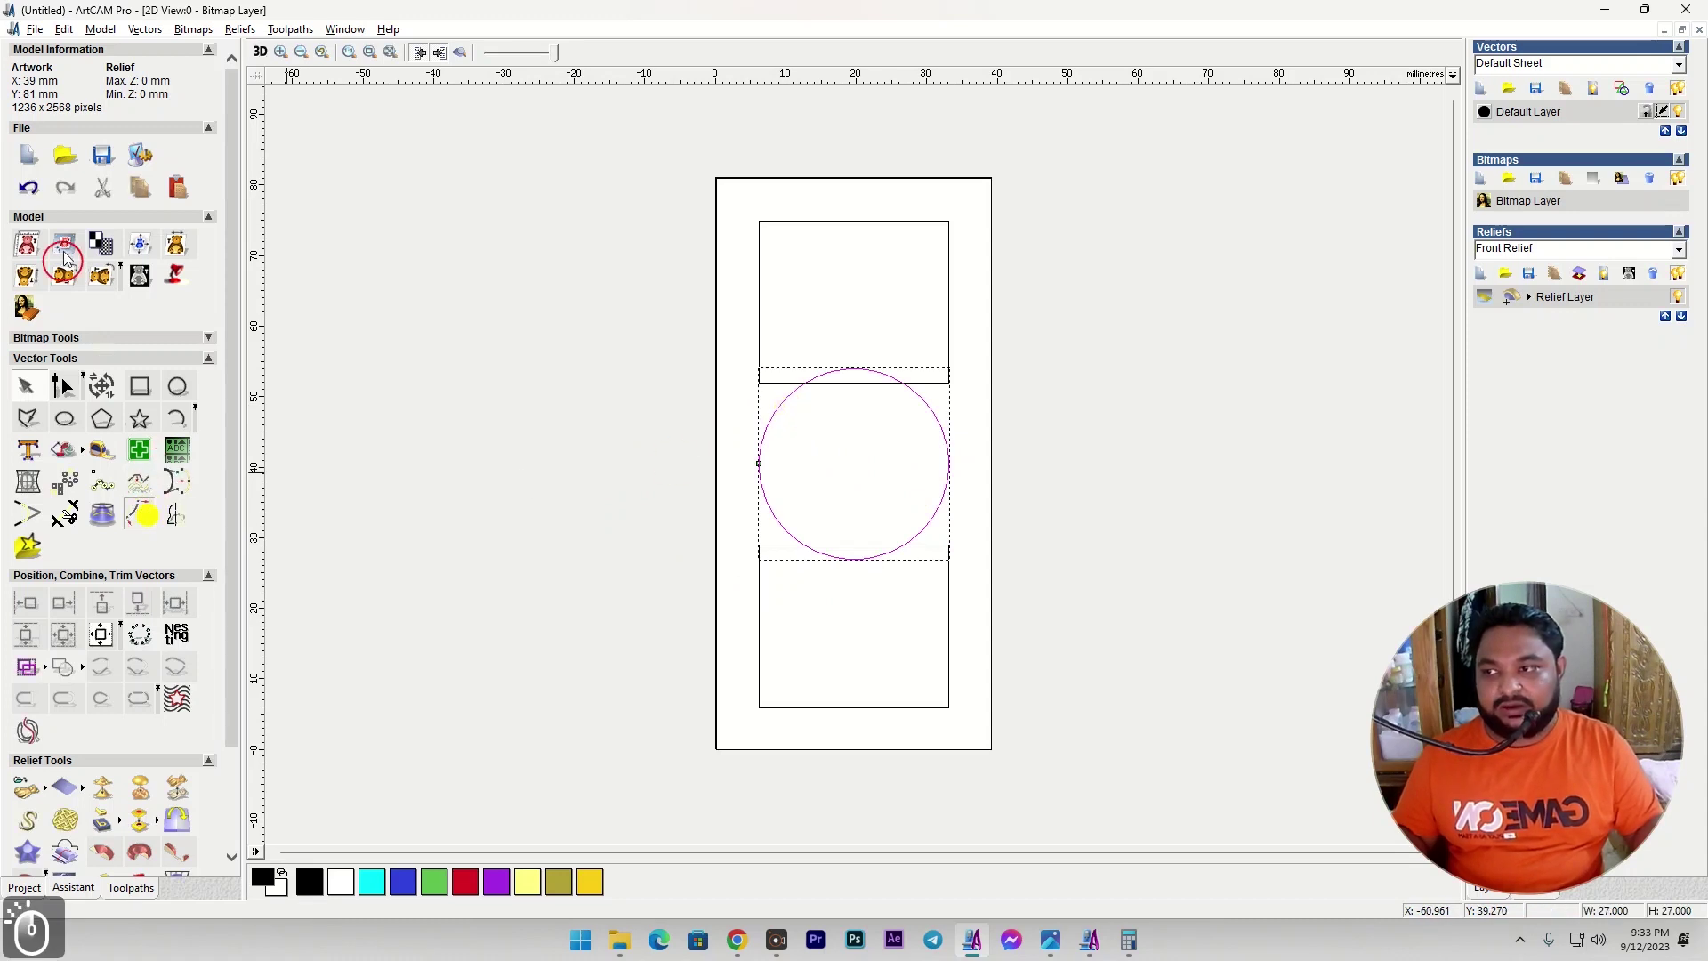
double_click(114, 111)
key("BackSpace")
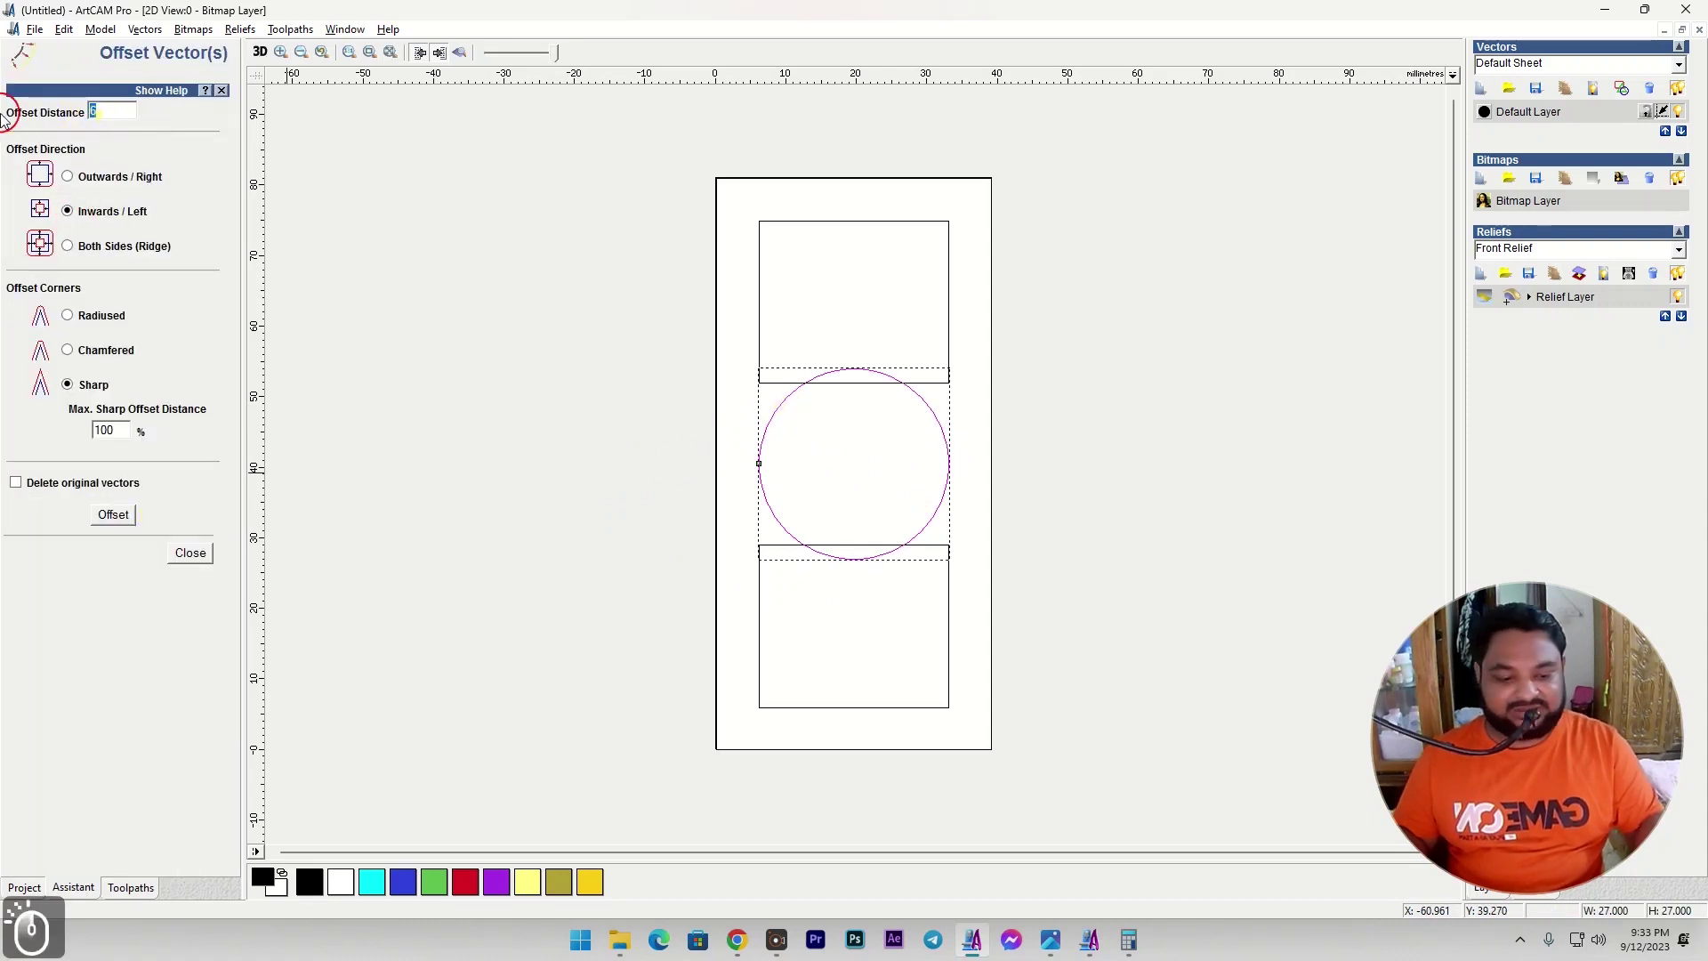
type("4")
left_click(114, 515)
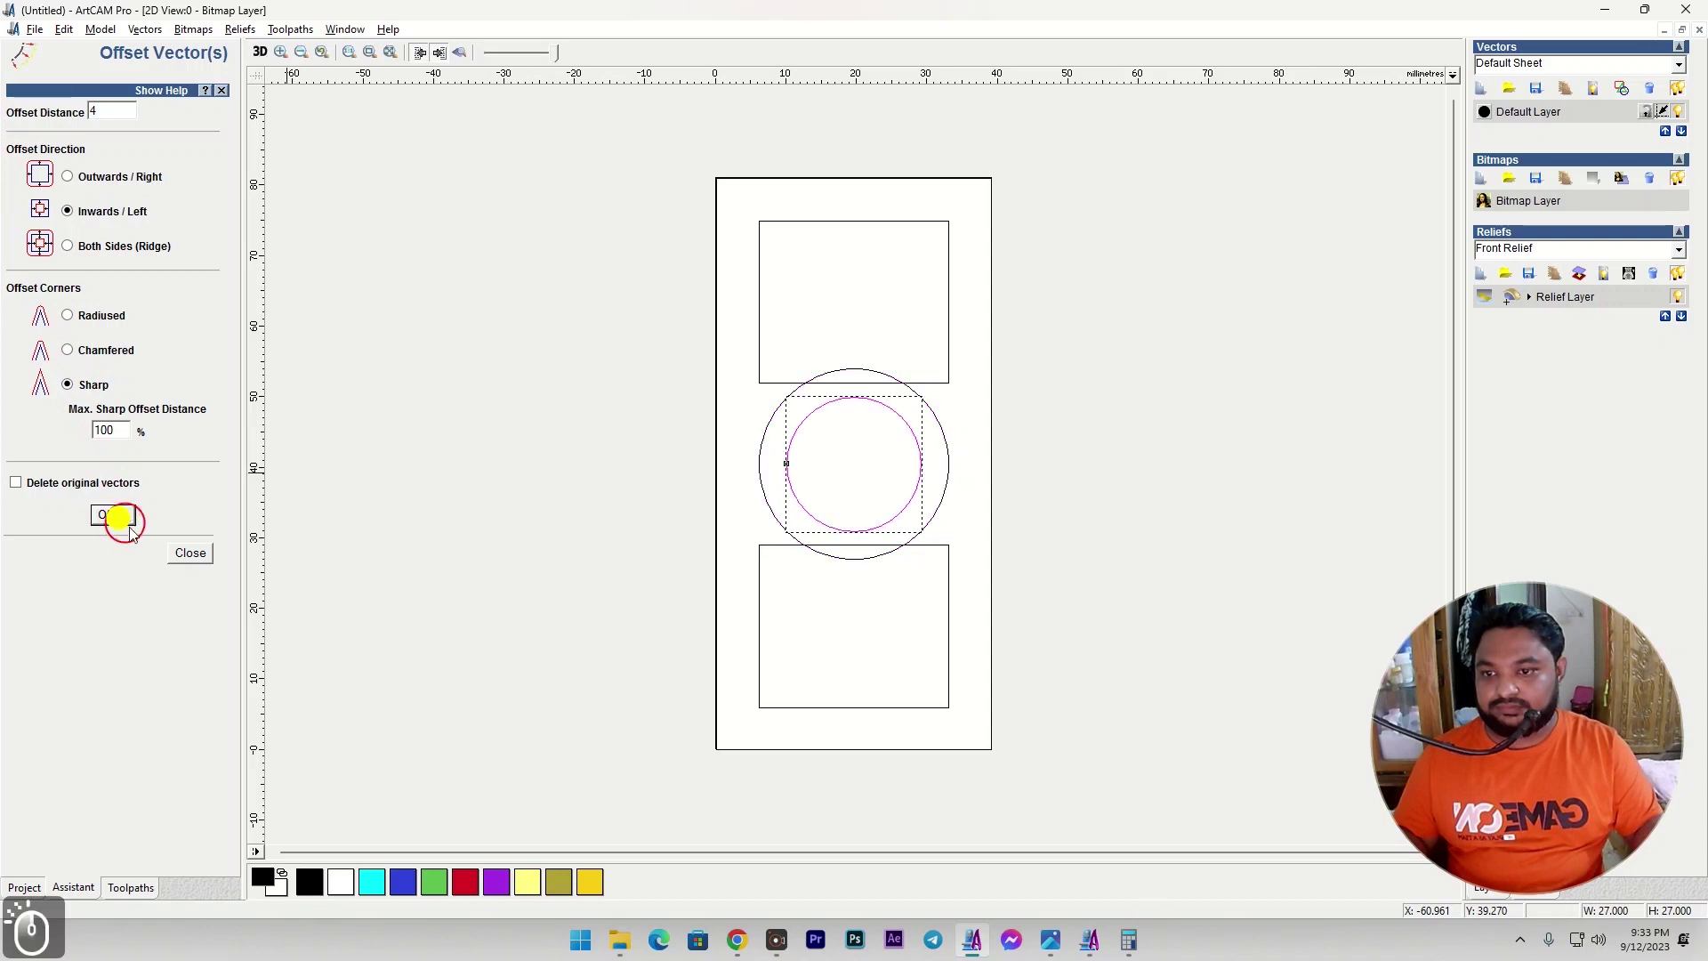
left_click(189, 554)
left_click(603, 510)
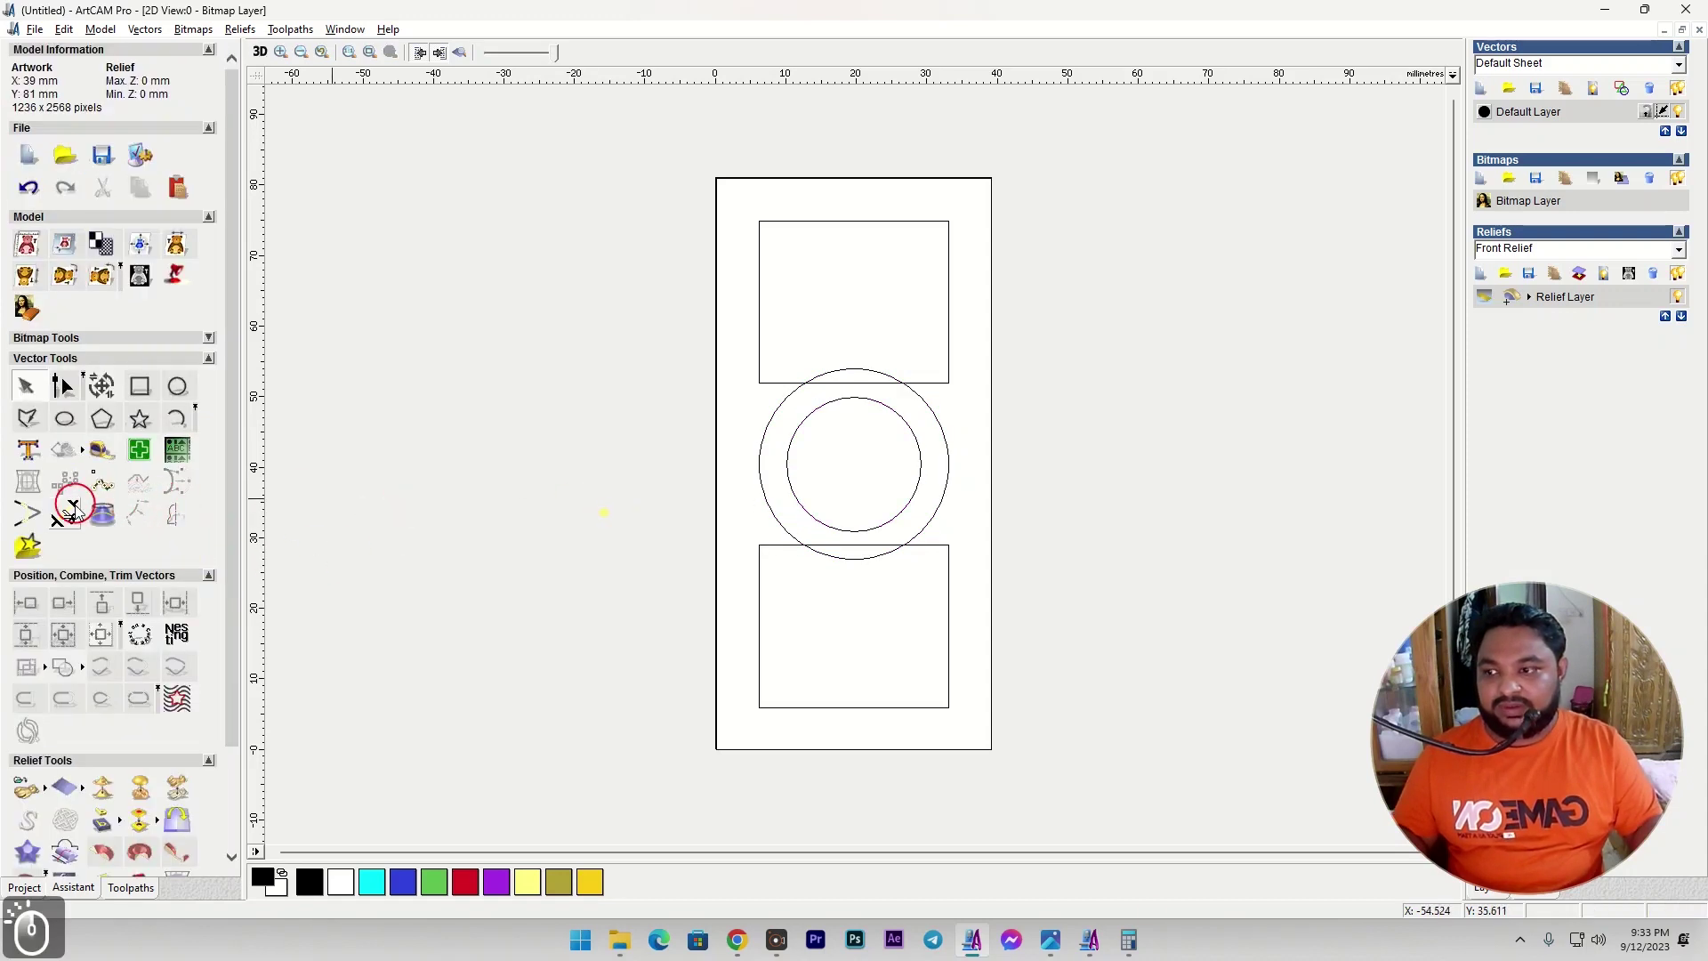
Trim the outer circle's two side arcs and the straight panel edge segments it crosses, leaving curved notches in both panels.
left_click(187, 525)
left_click(761, 449)
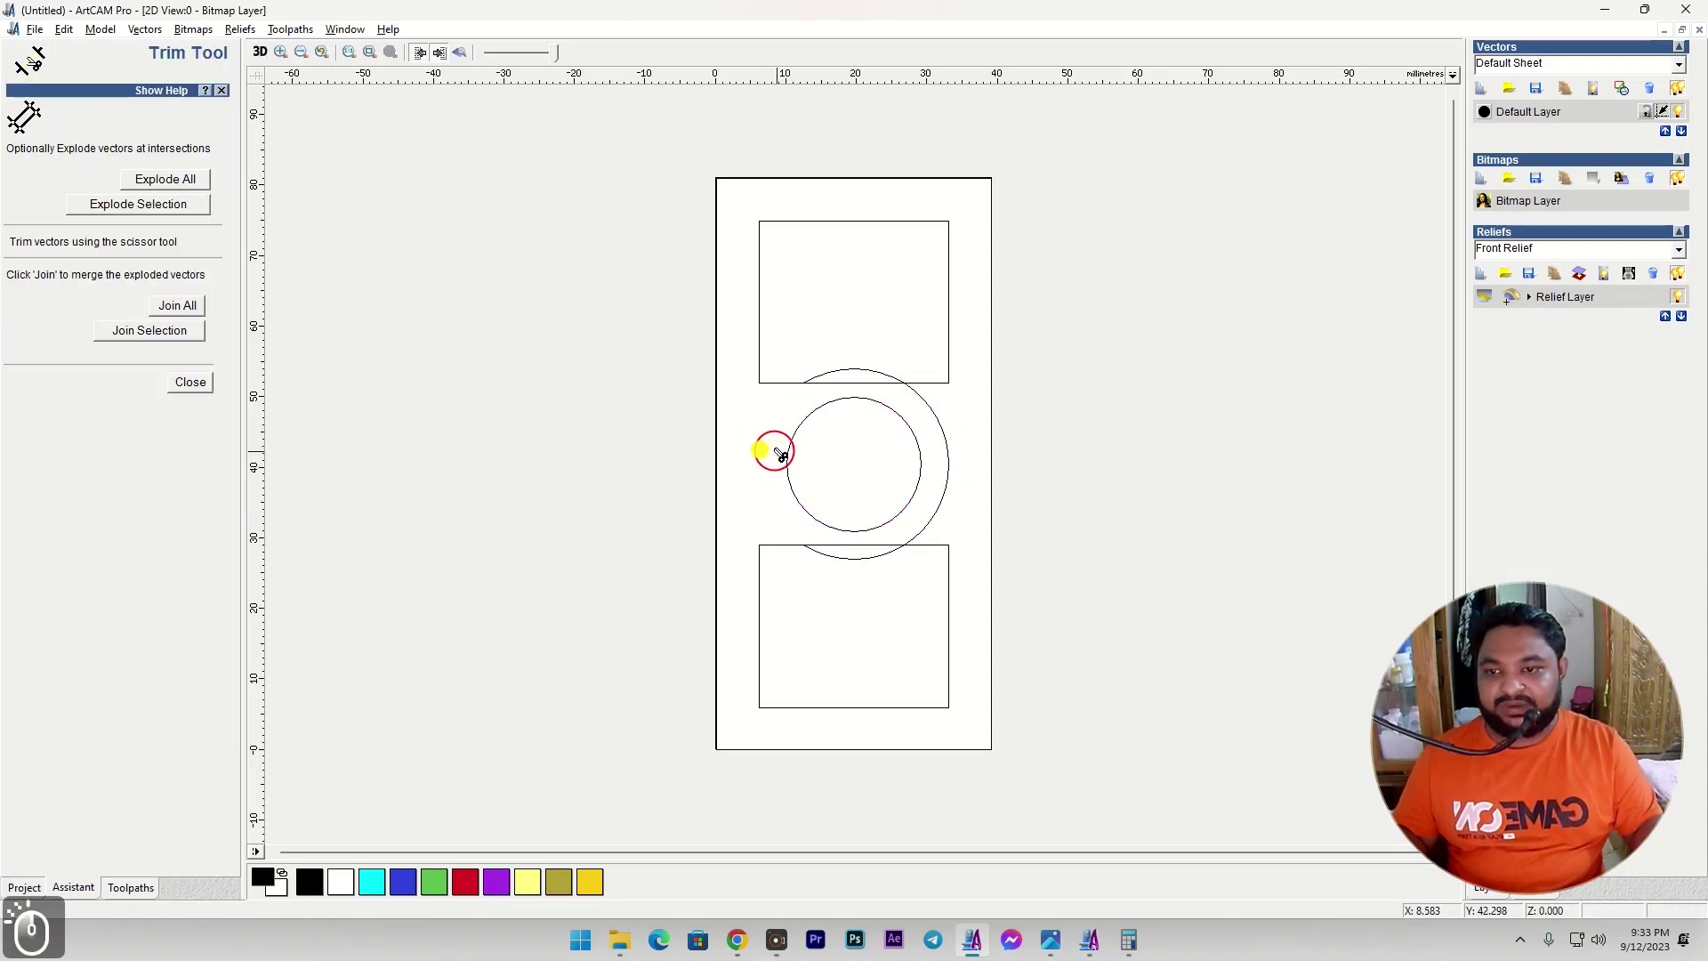
left_click(943, 435)
left_click(861, 383)
left_click(839, 545)
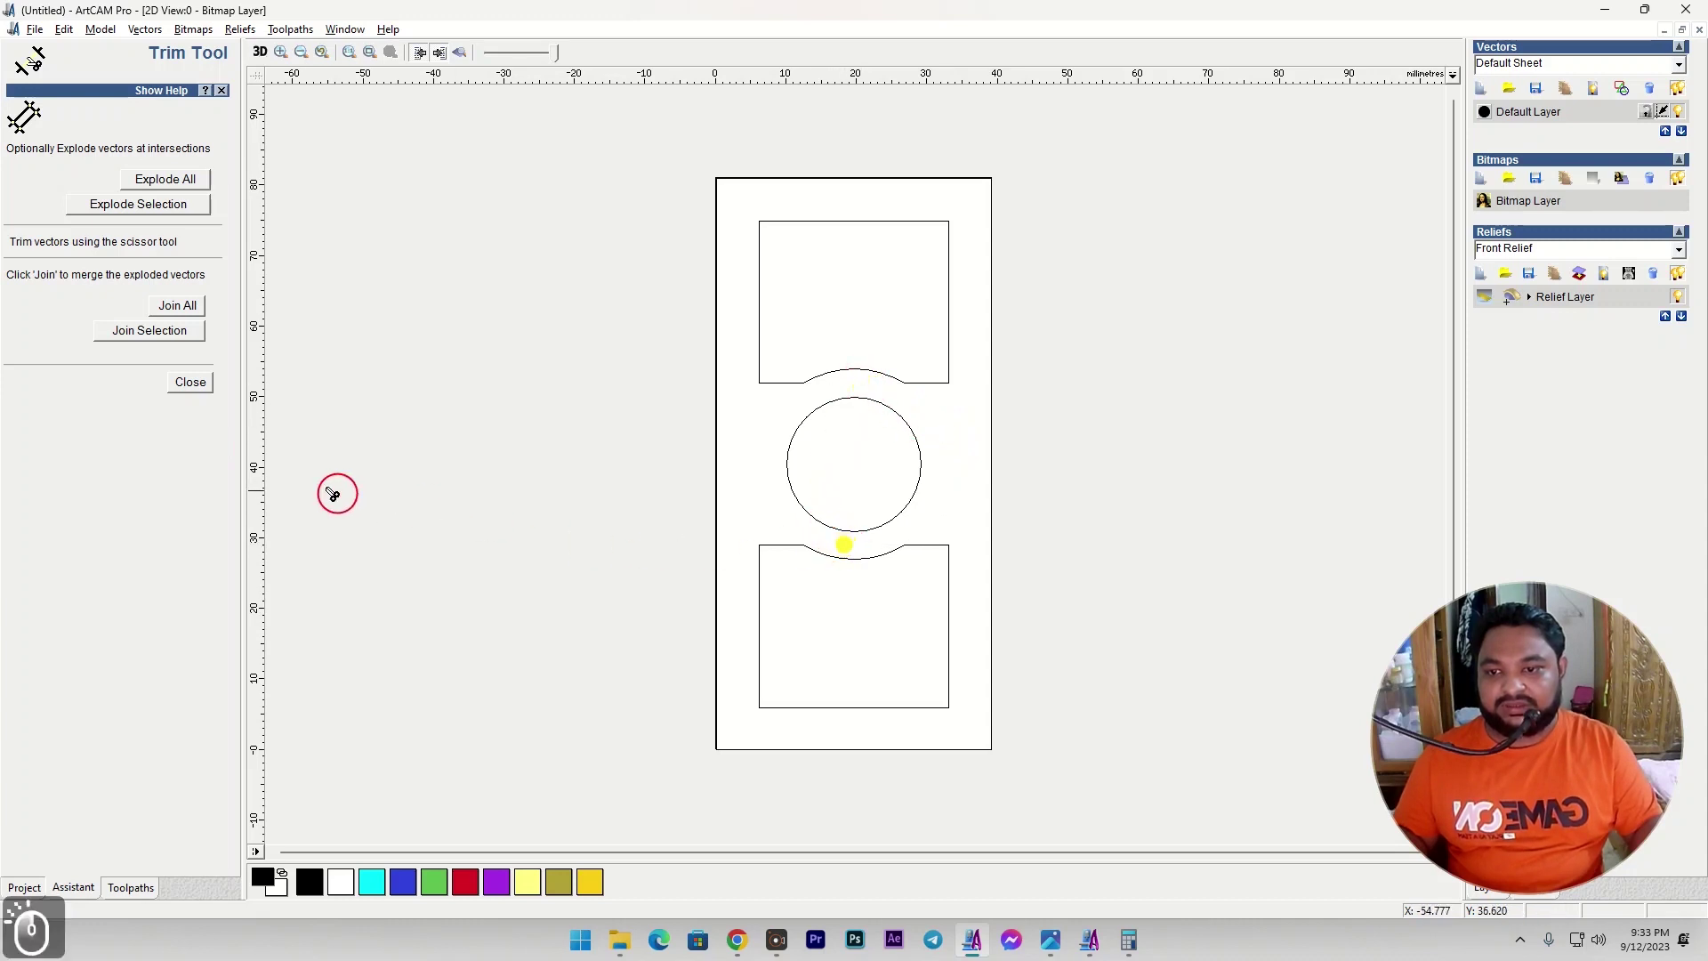
left_click(192, 382)
Compare the layout with the reference image, and join the trimmed panel outlines with a tolerance of 0.01.
key("alt+Tab")
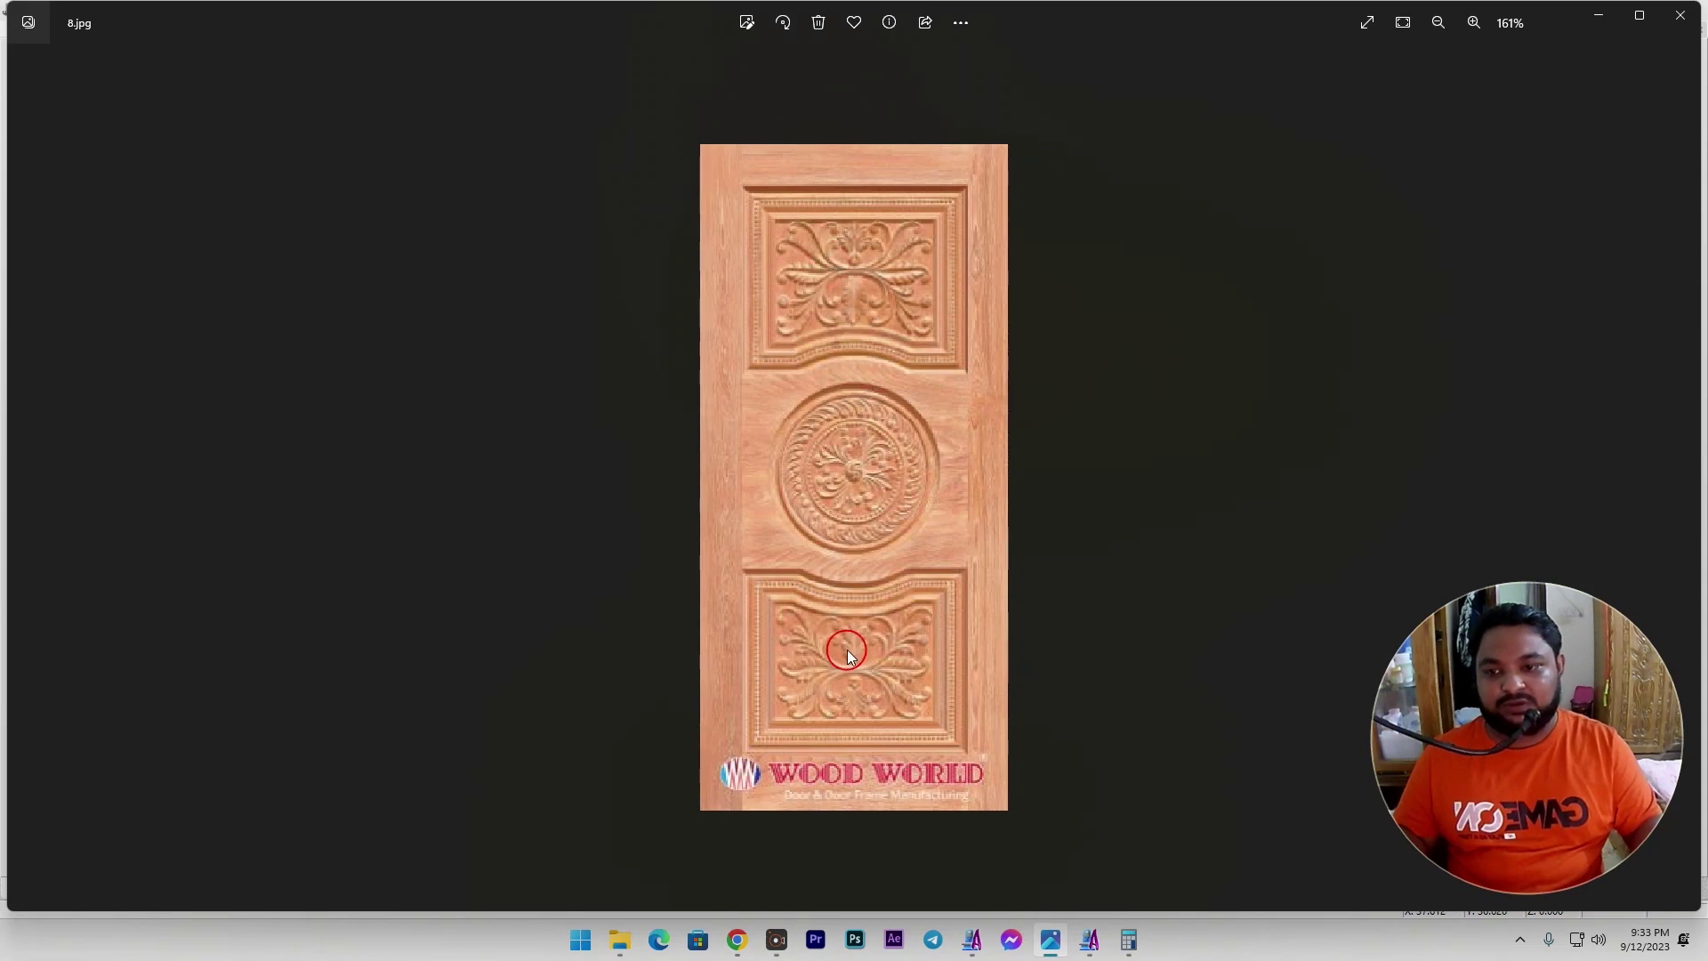
key("alt+Tab")
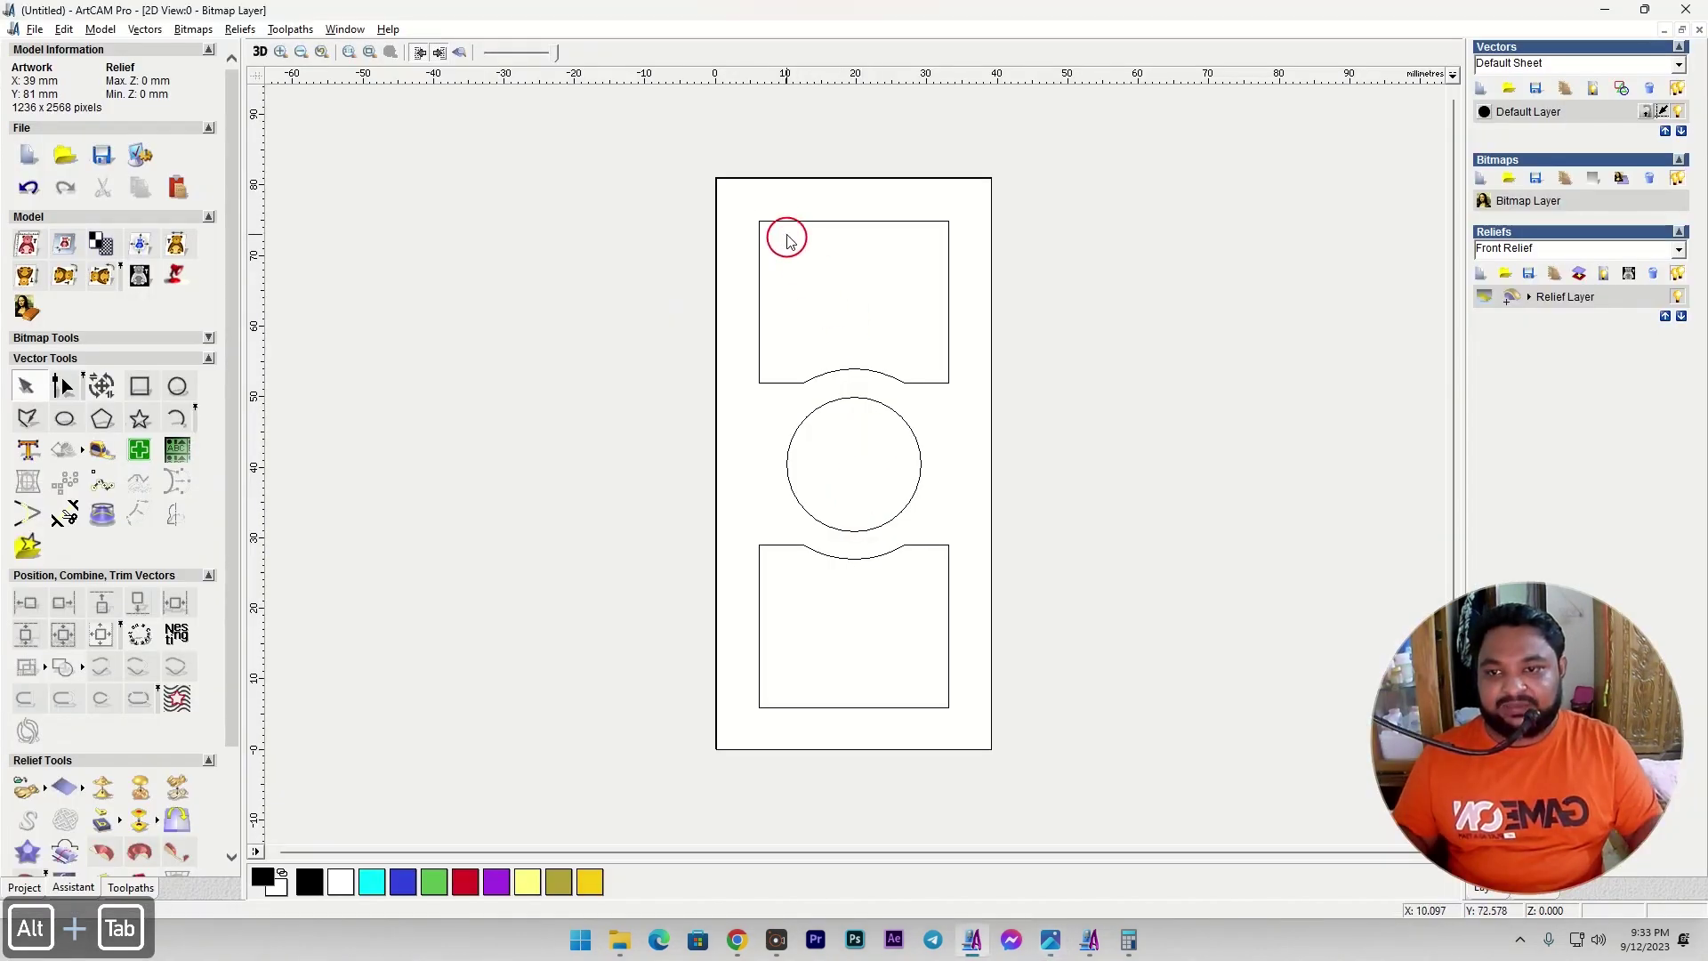
left_click_drag(747, 199, 973, 735)
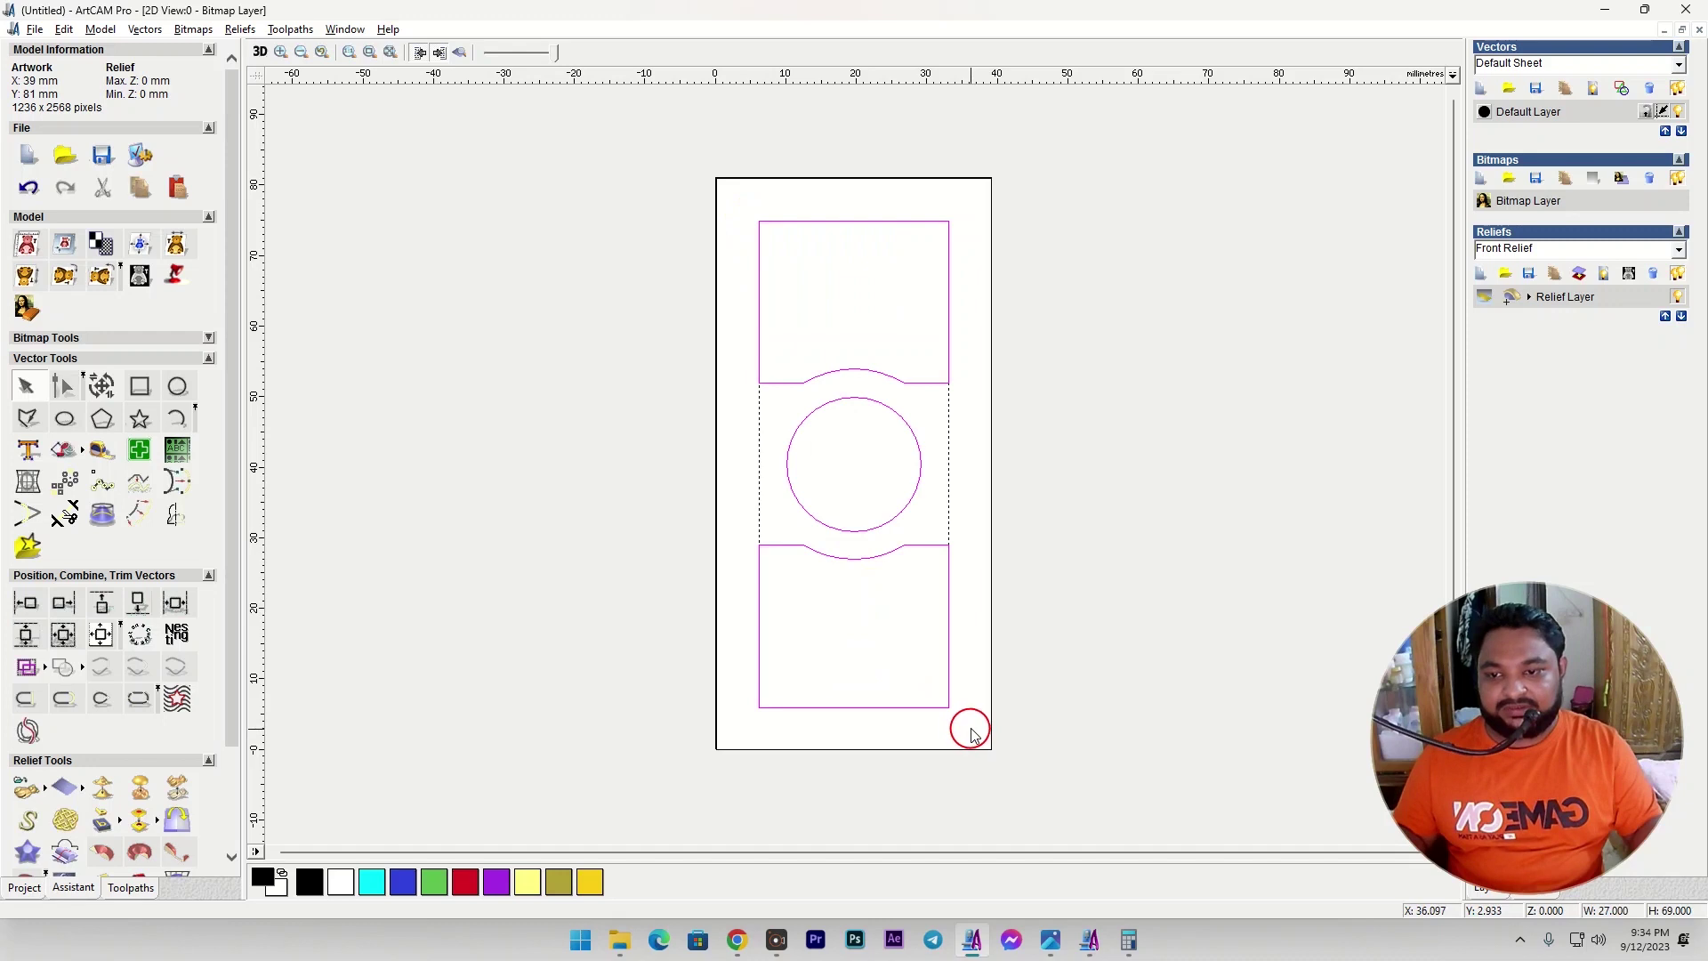
key("j")
left_click(204, 270)
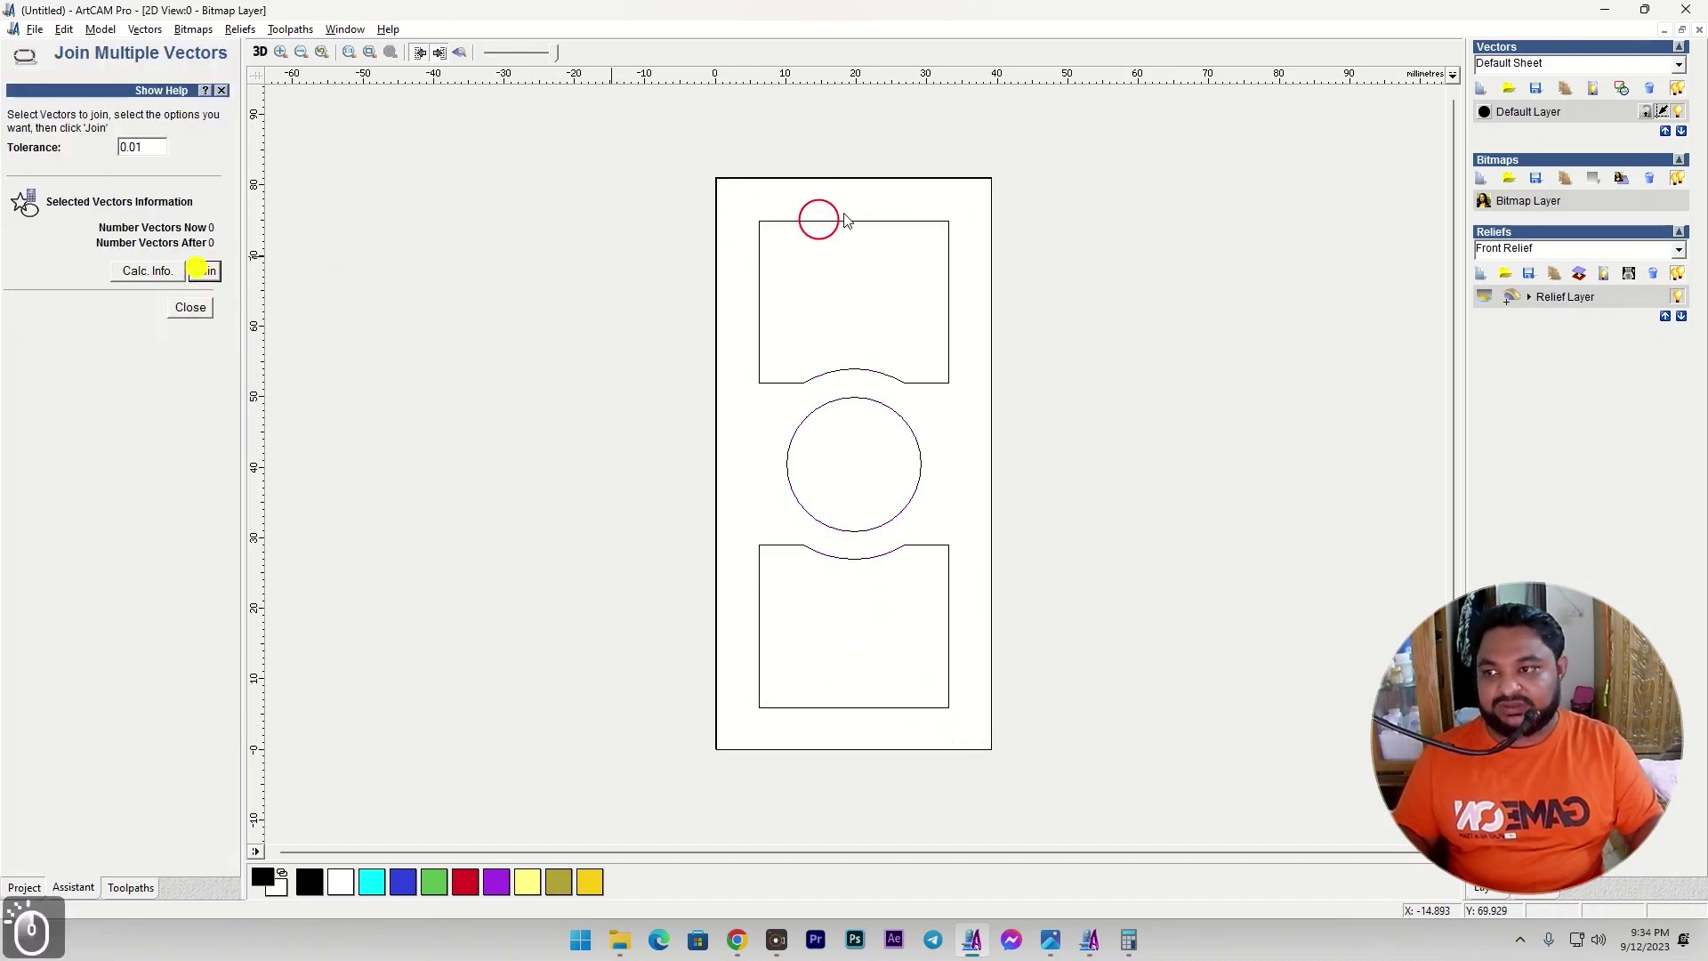
left_click_drag(736, 198, 982, 729)
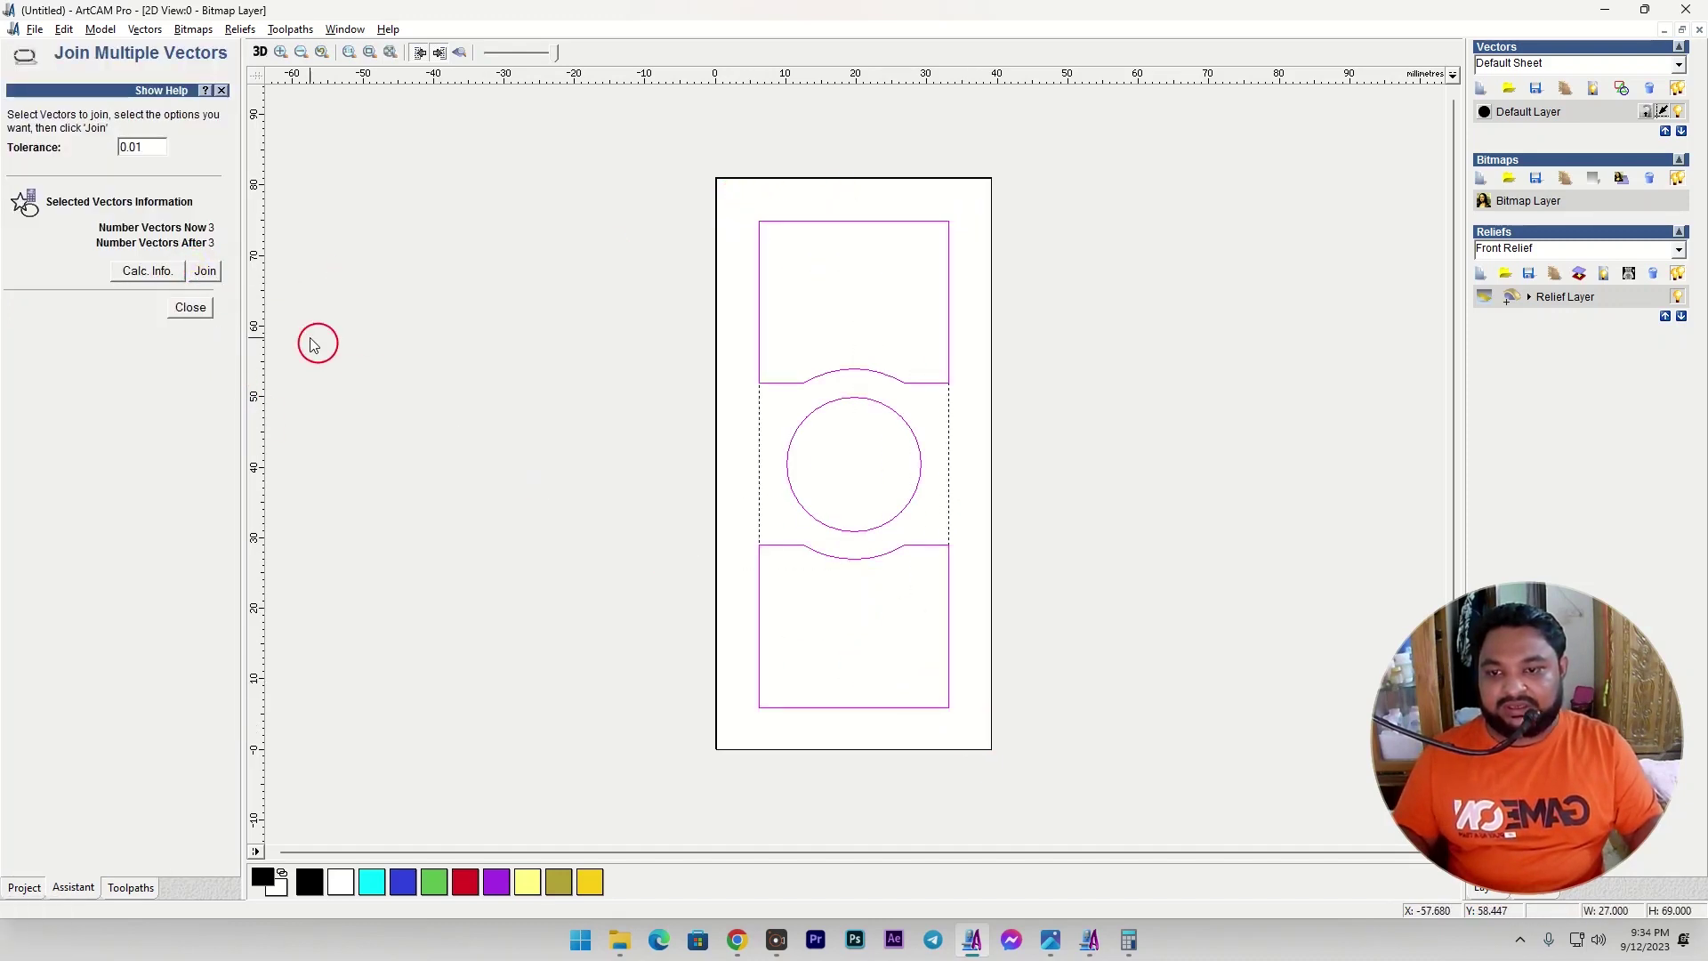
left_click(189, 308)
Offset both notched panels and the central circle 1 mm inwards with sharp corners.
left_click(96, 186)
left_click(108, 111)
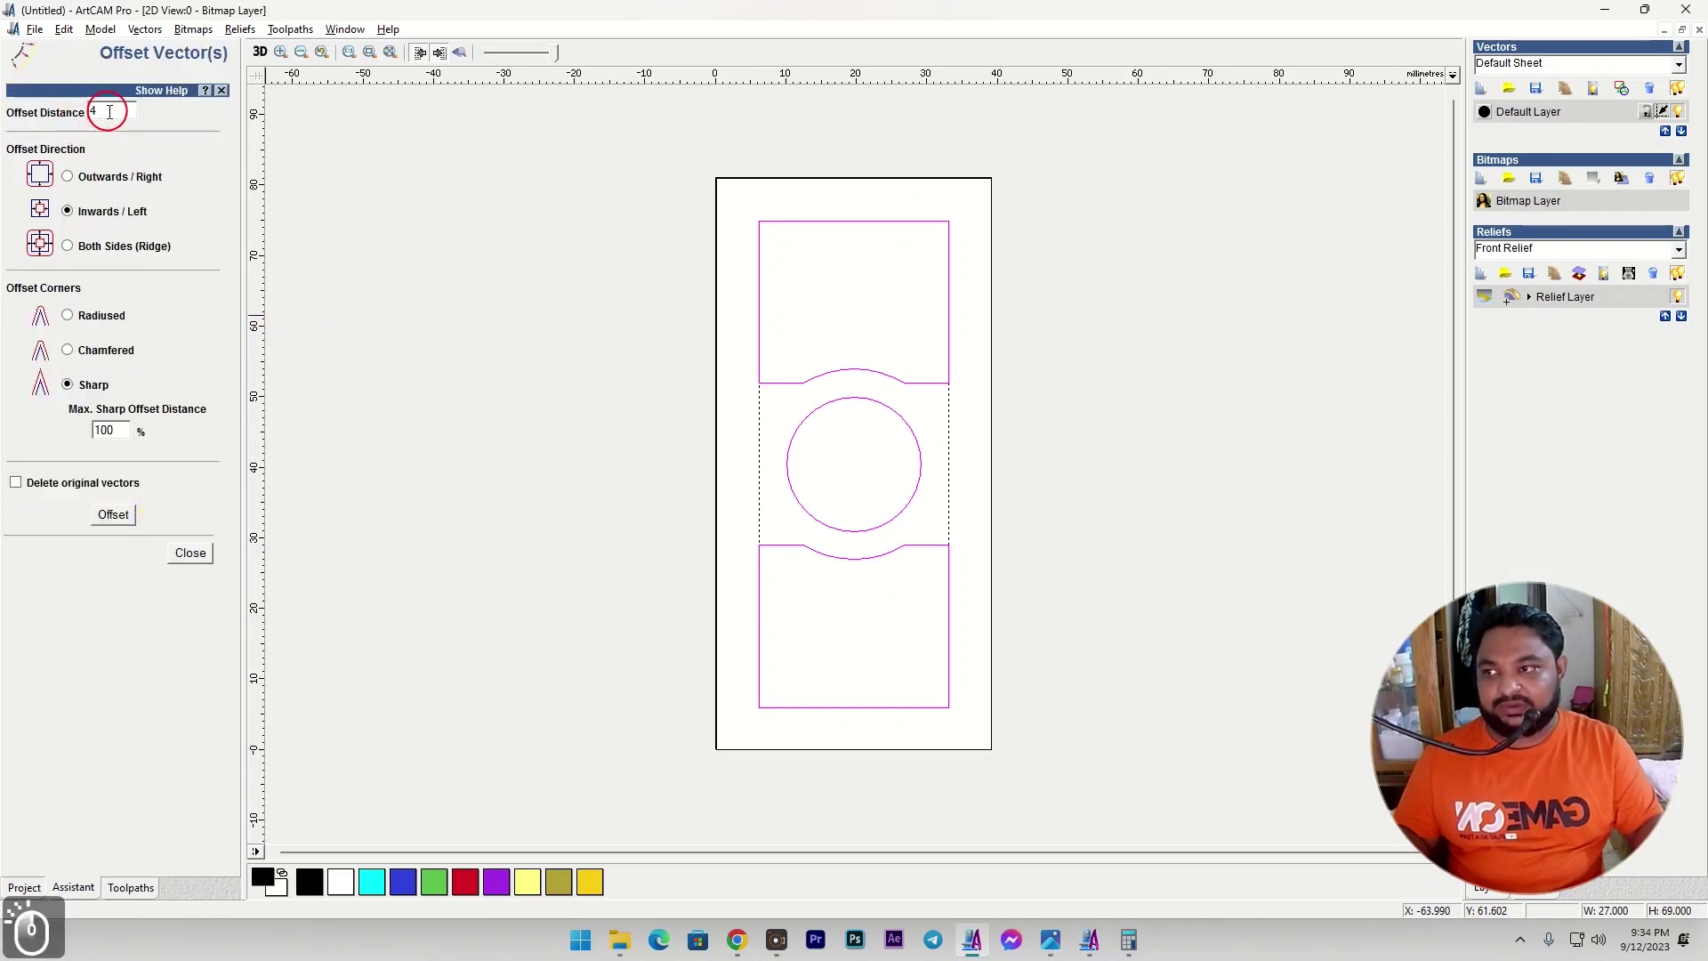
type("1")
left_click(116, 514)
left_click(187, 553)
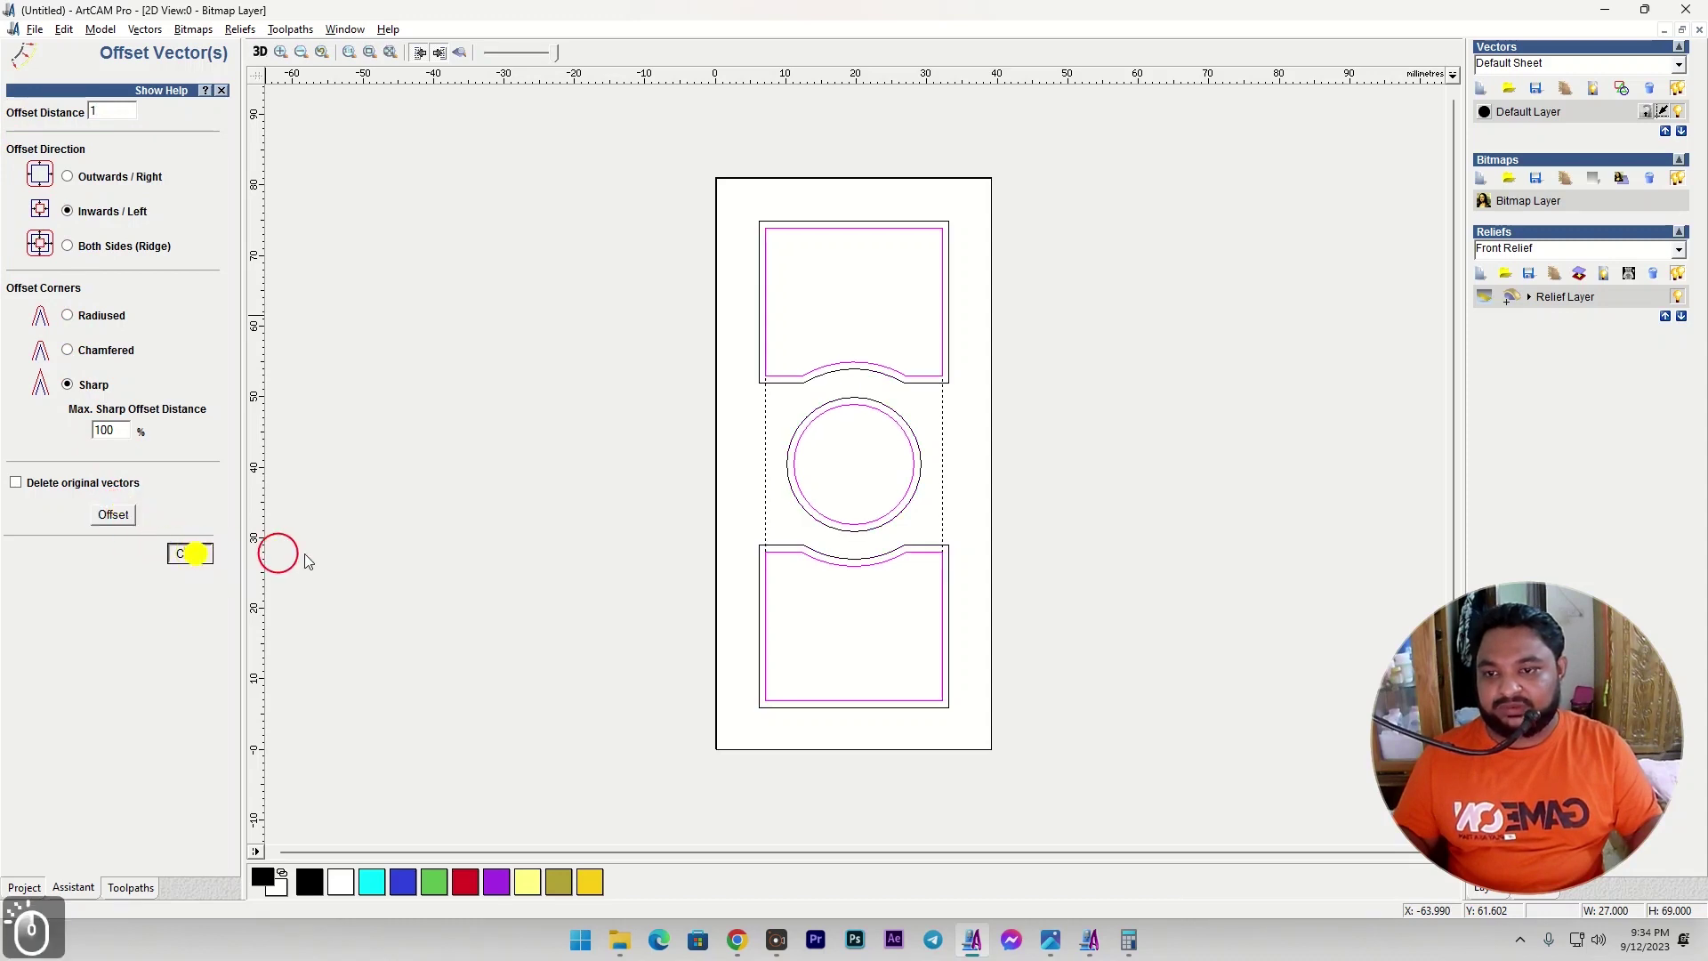
left_click(549, 493)
scroll(907, 494, "down", 2)
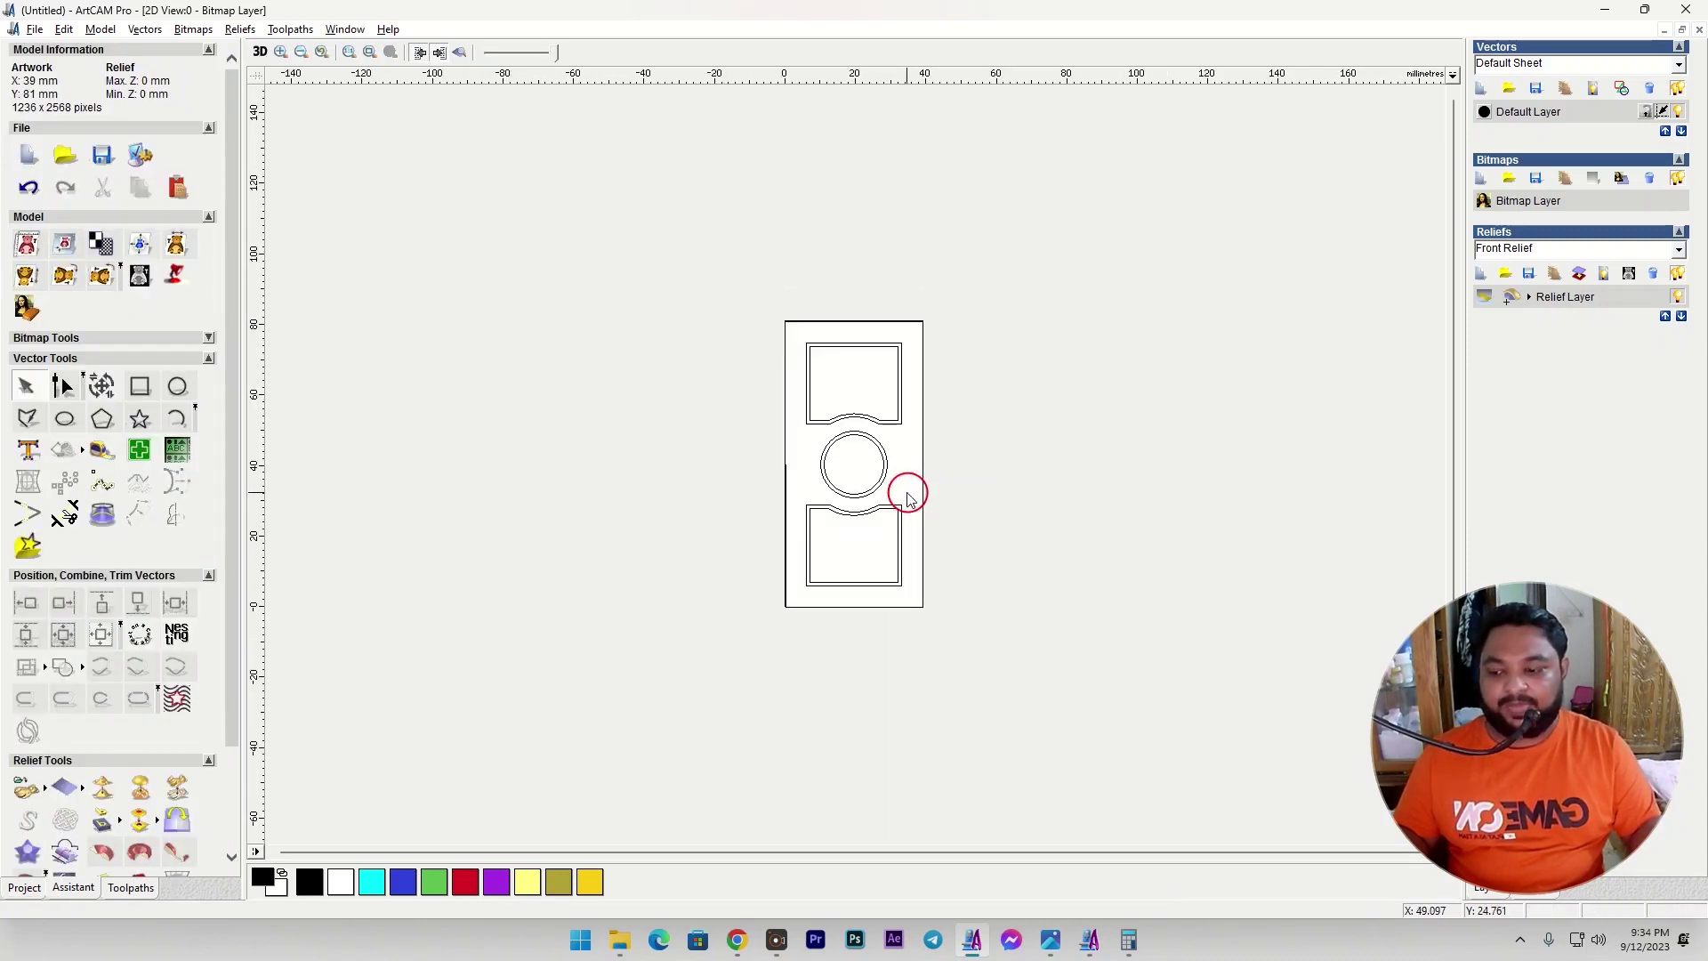
Save the model as Door 08.art in the Eusha folder.
key("ctrl")
key("ctrl+s")
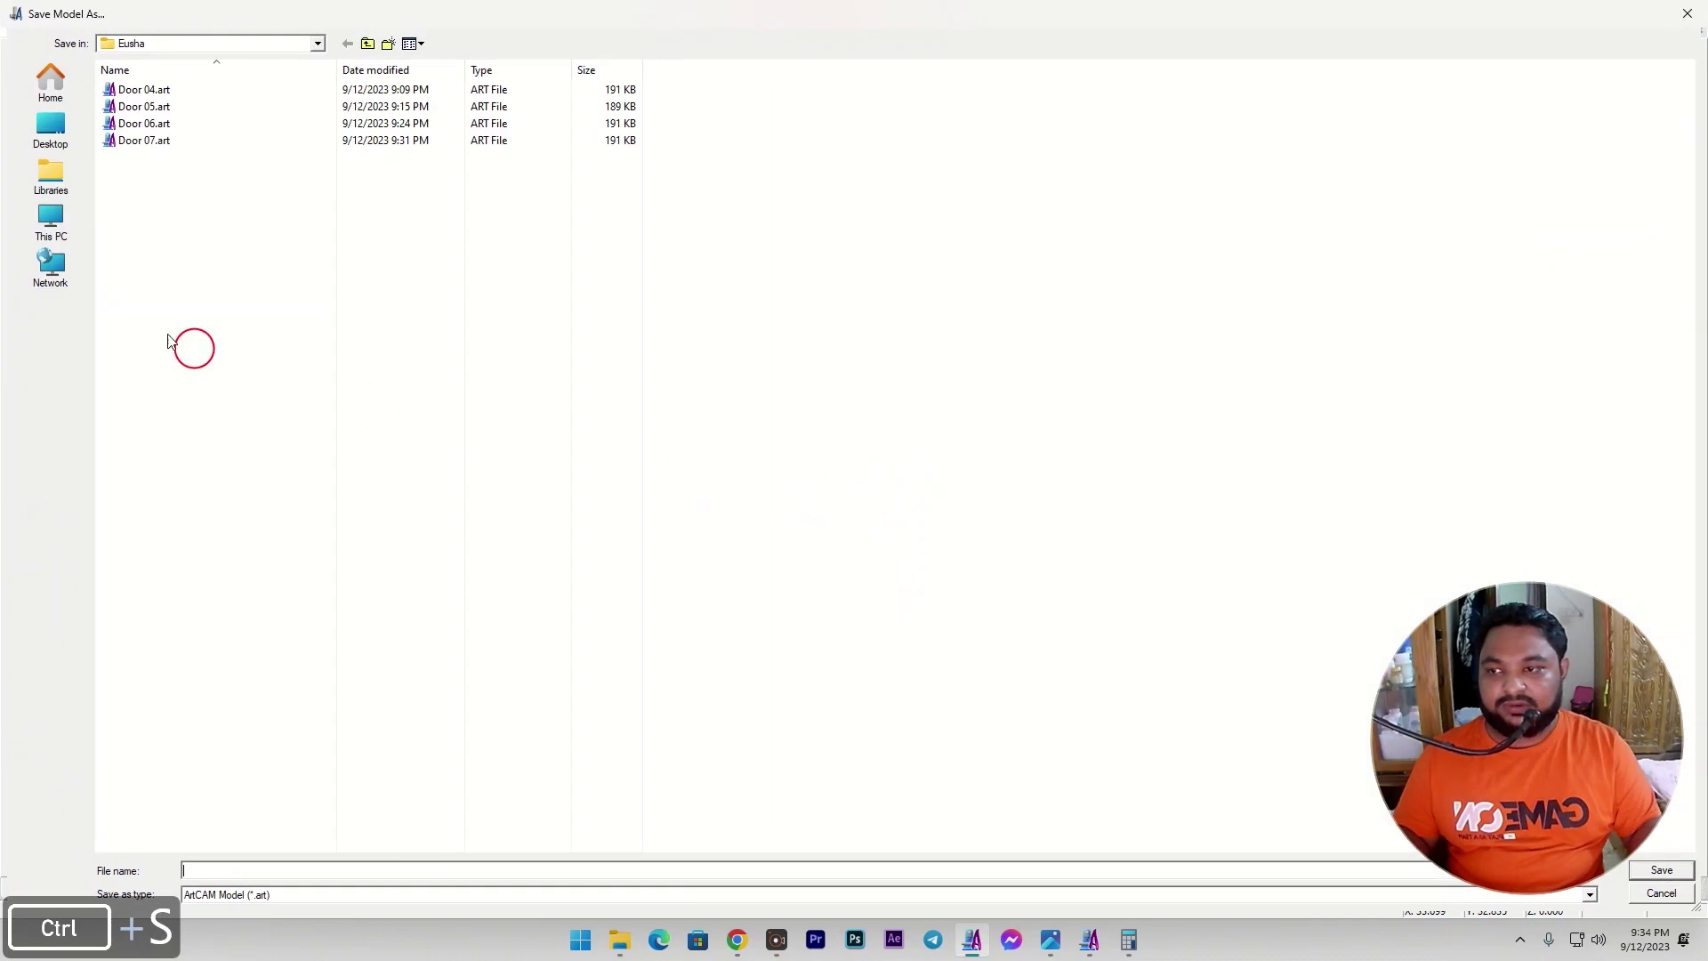
left_click(157, 140)
left_click(217, 871)
key("Delete")
key("Delete")
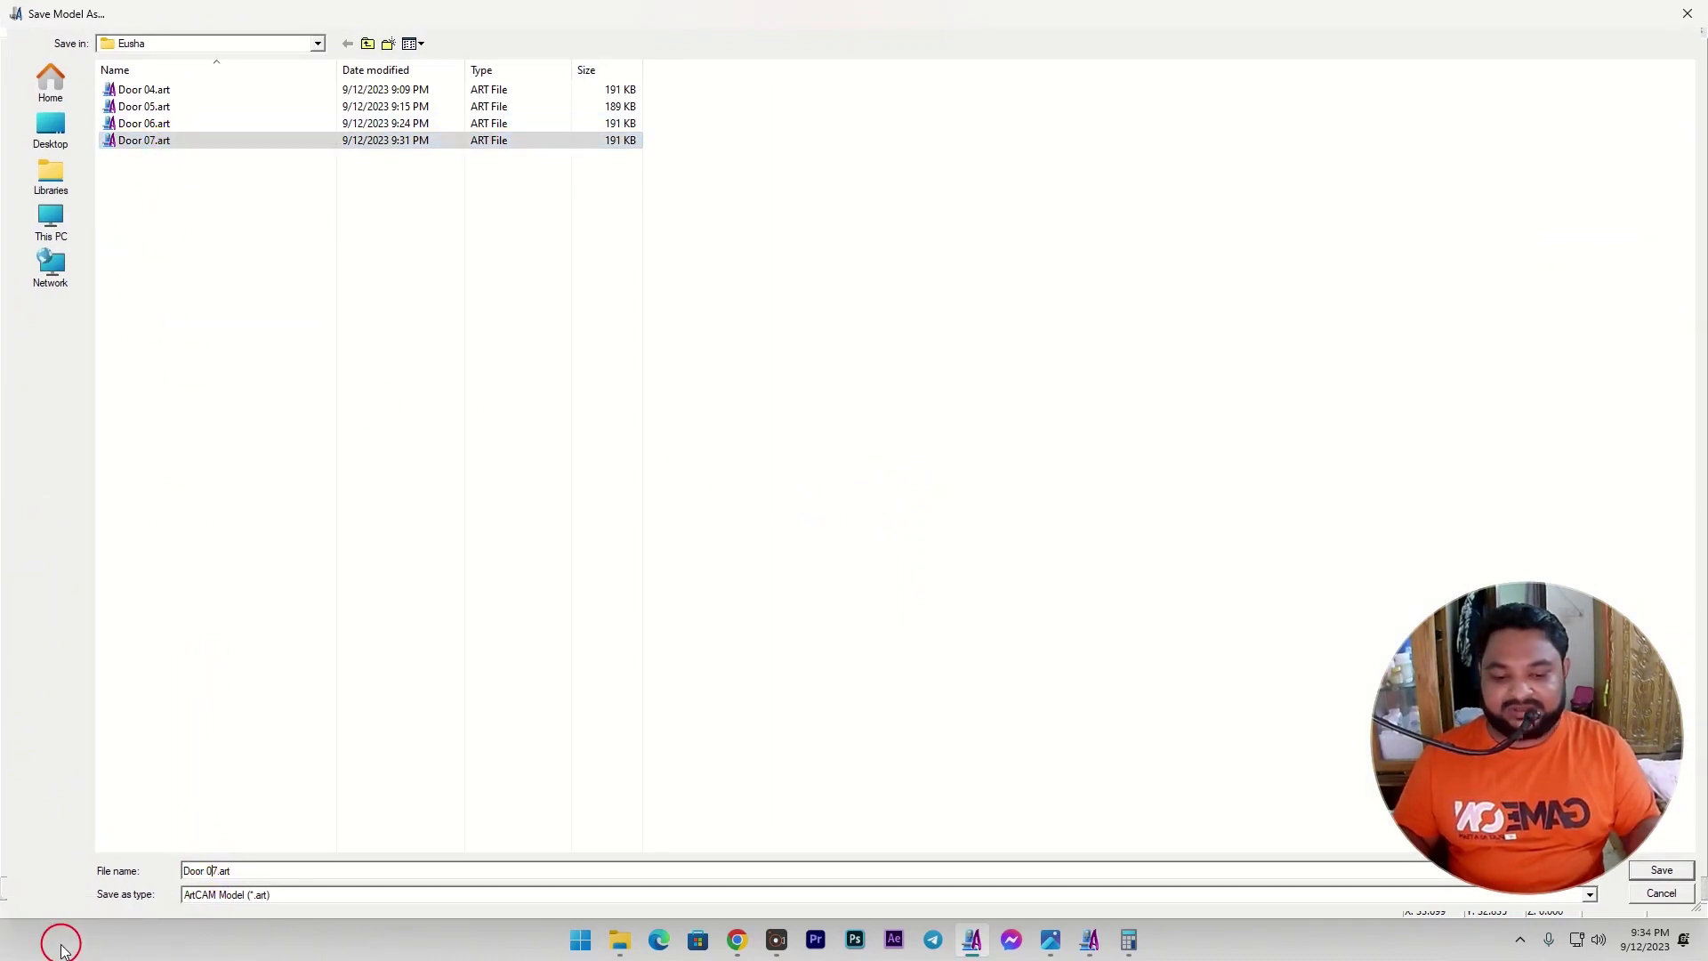
type("8")
key("Return")
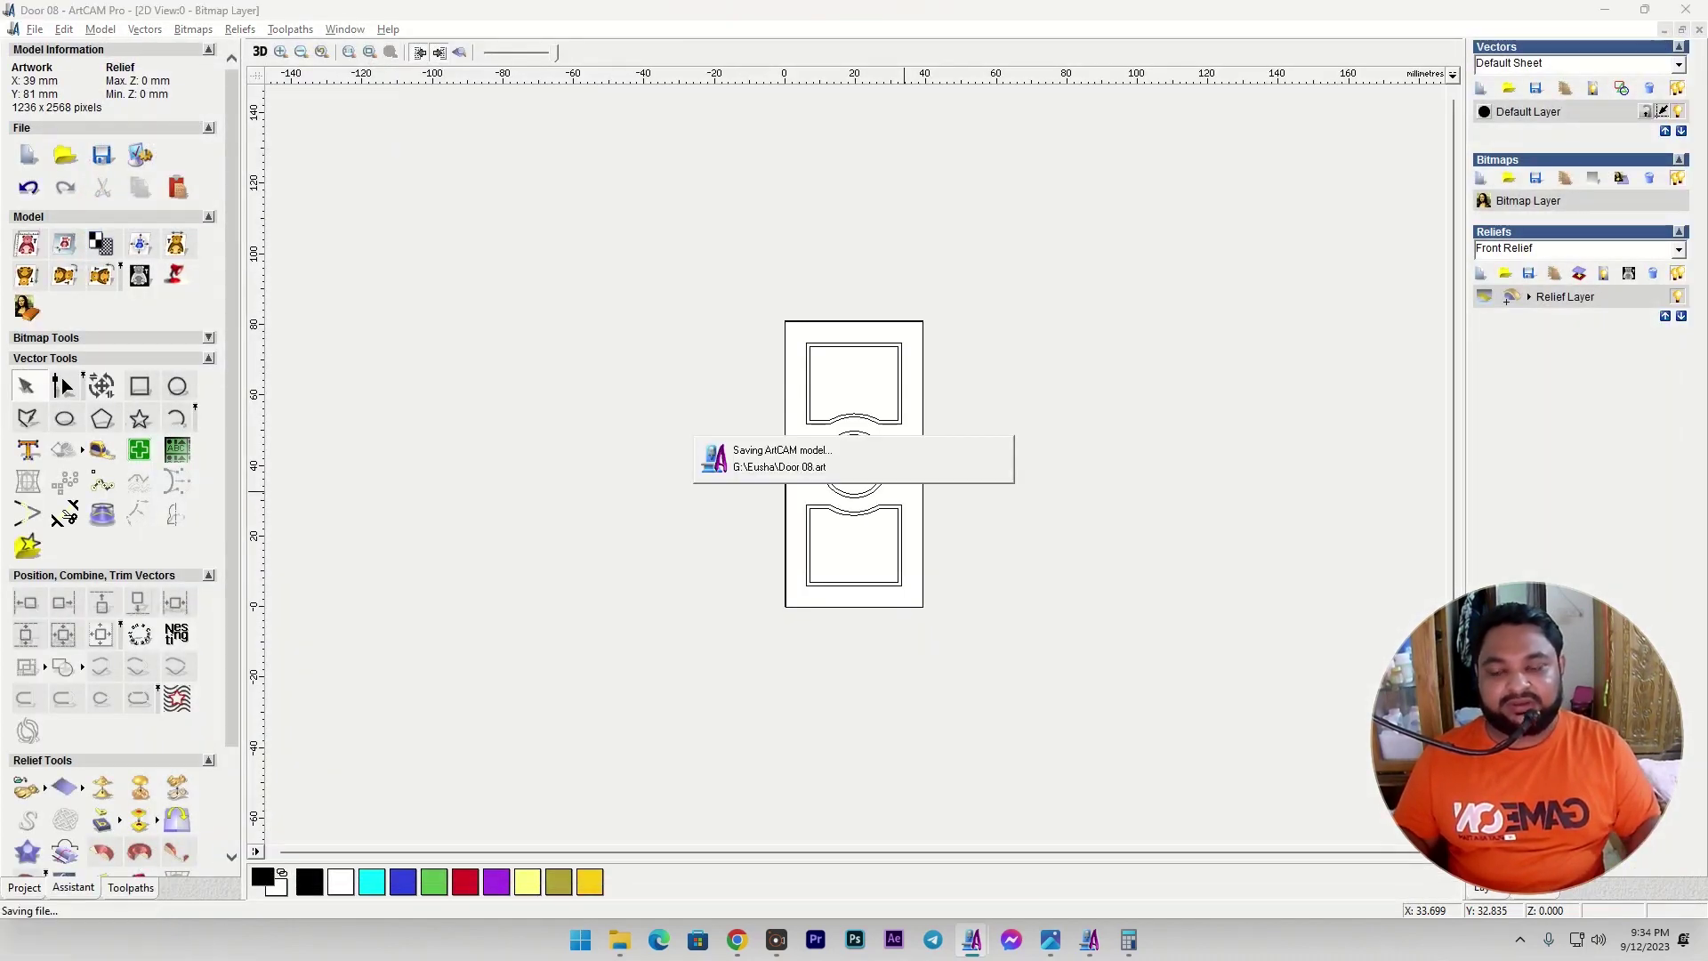
scroll(810, 589, "up", 2)
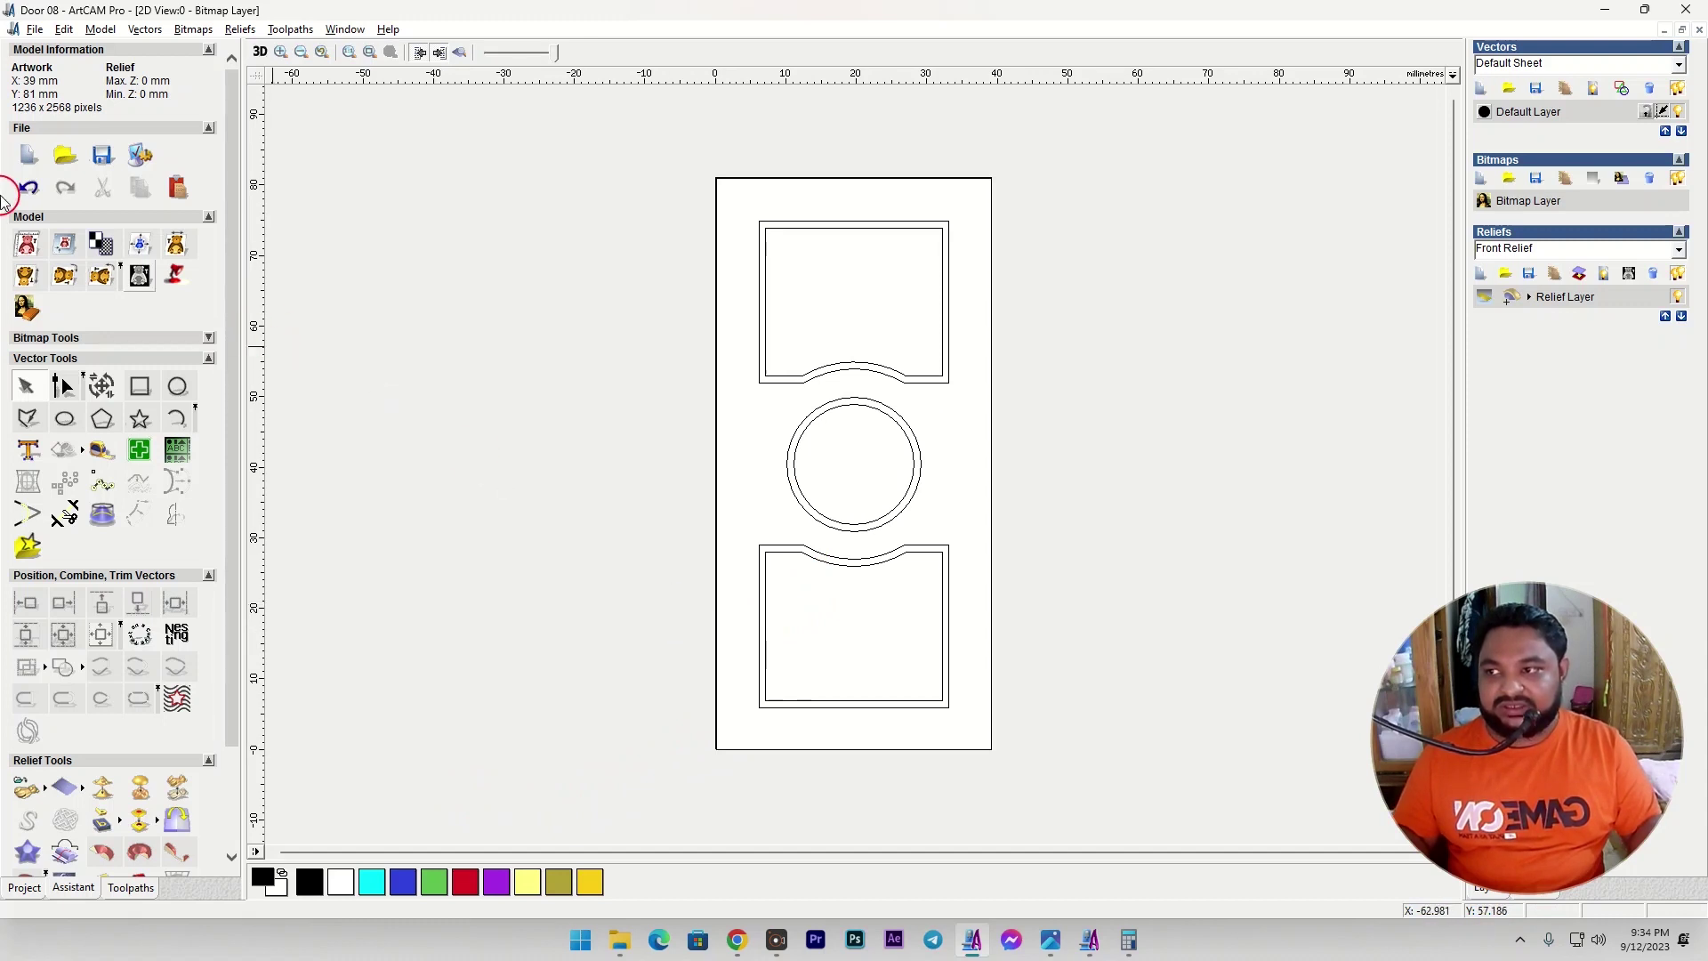
Create a new model 39 mm wide and 81 mm high and maximise its 2D view.
left_click(24, 157)
left_click(665, 439)
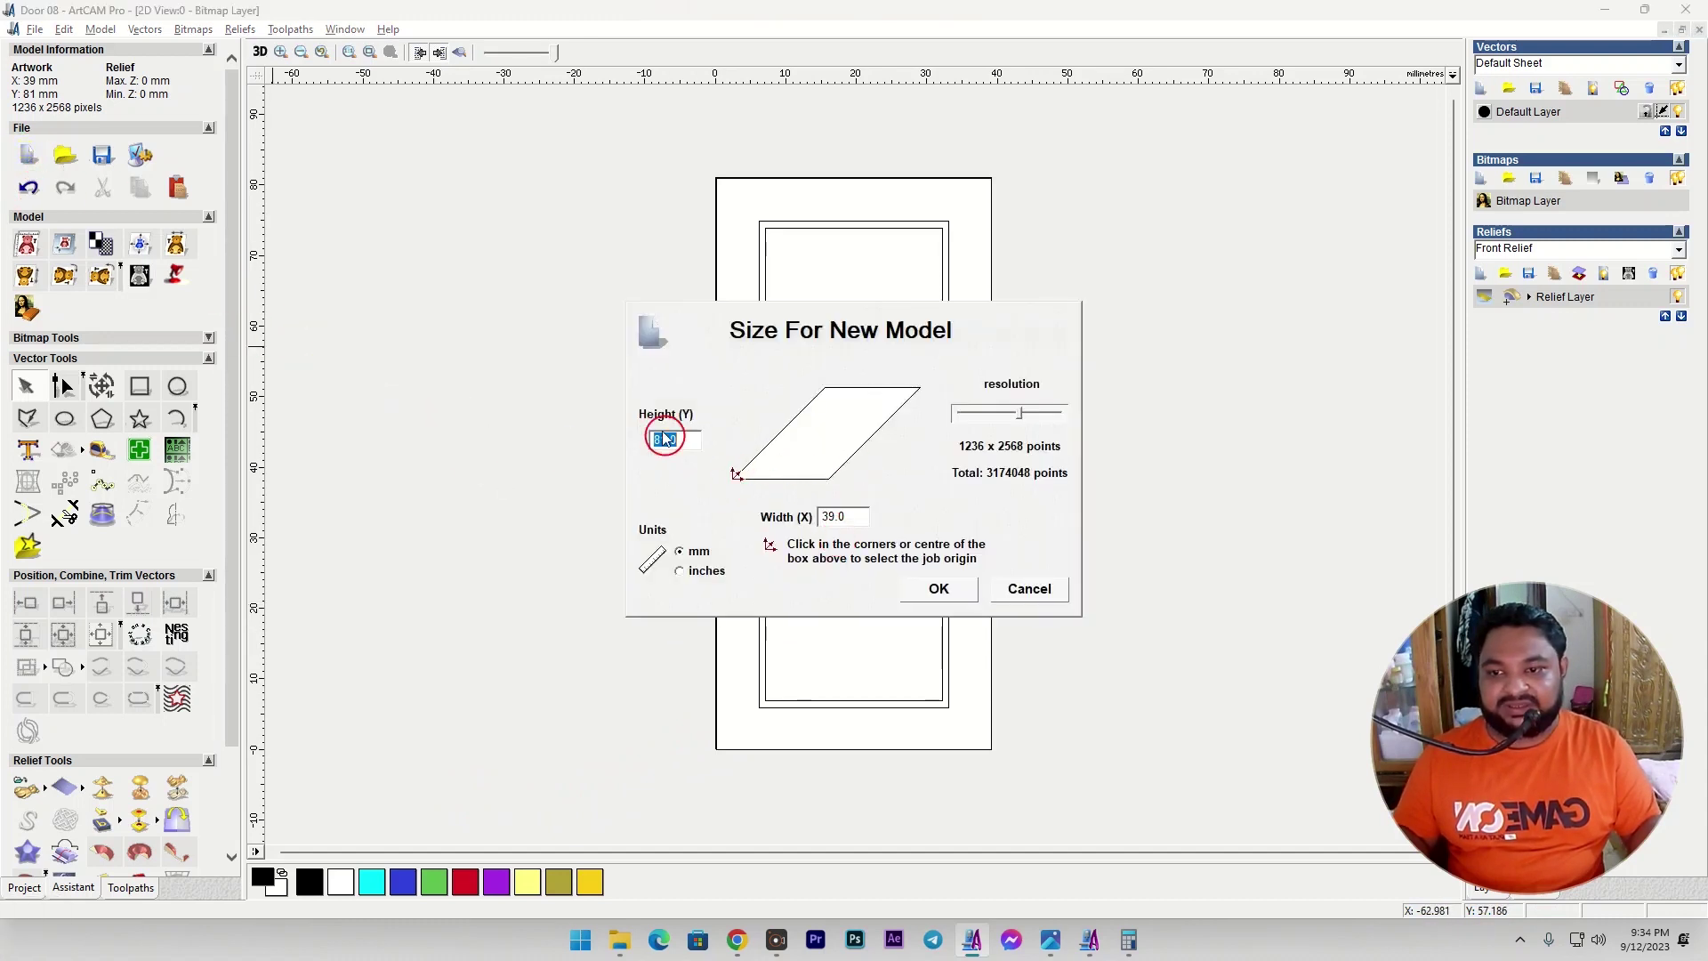
left_click(943, 589)
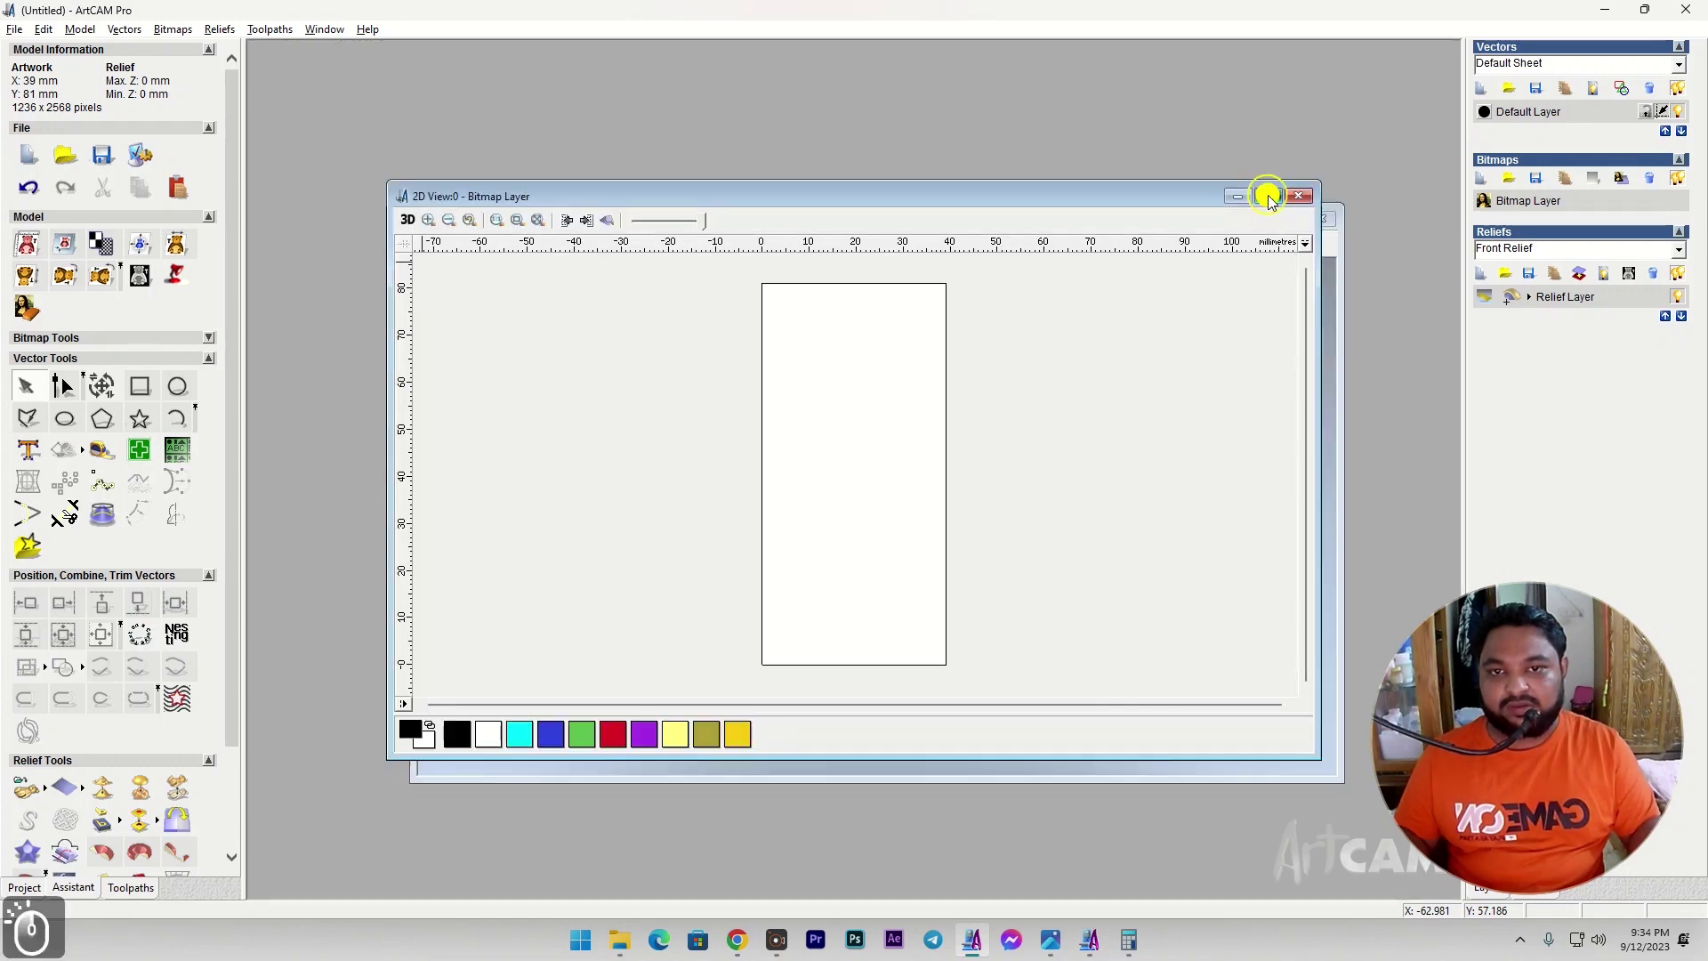
left_click(1268, 196)
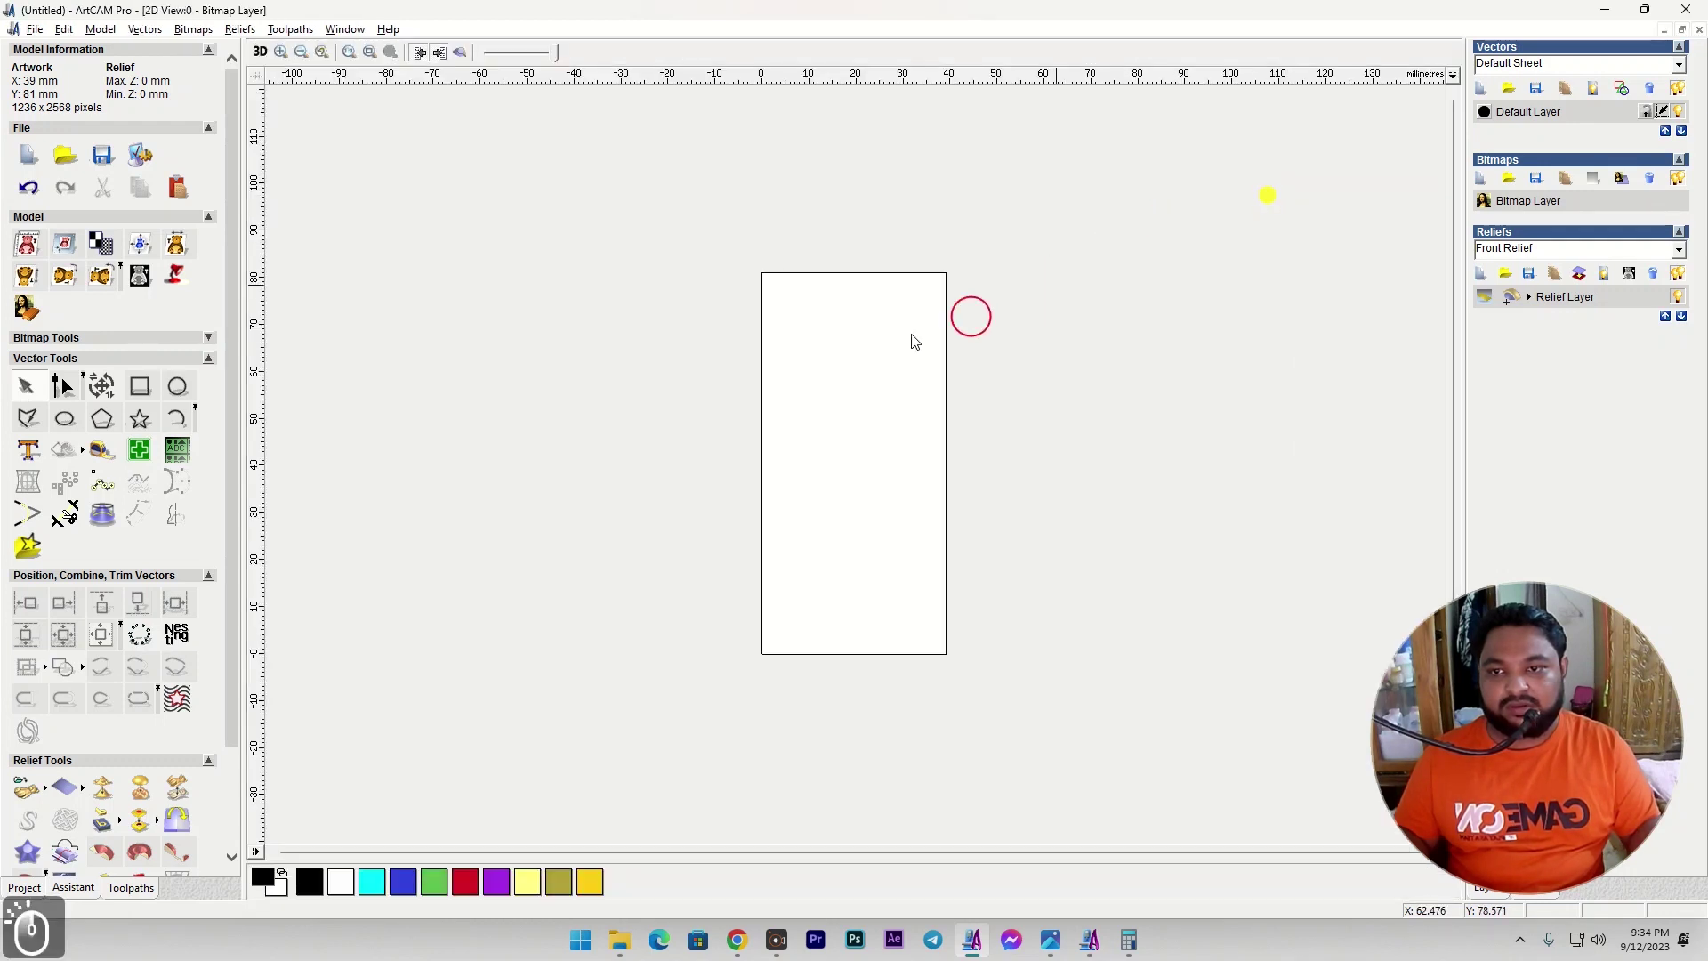
Create a rectangle 39 mm wide and 81 mm high and centre it on the page.
left_click(139, 389)
left_click_drag(526, 400, 614, 581)
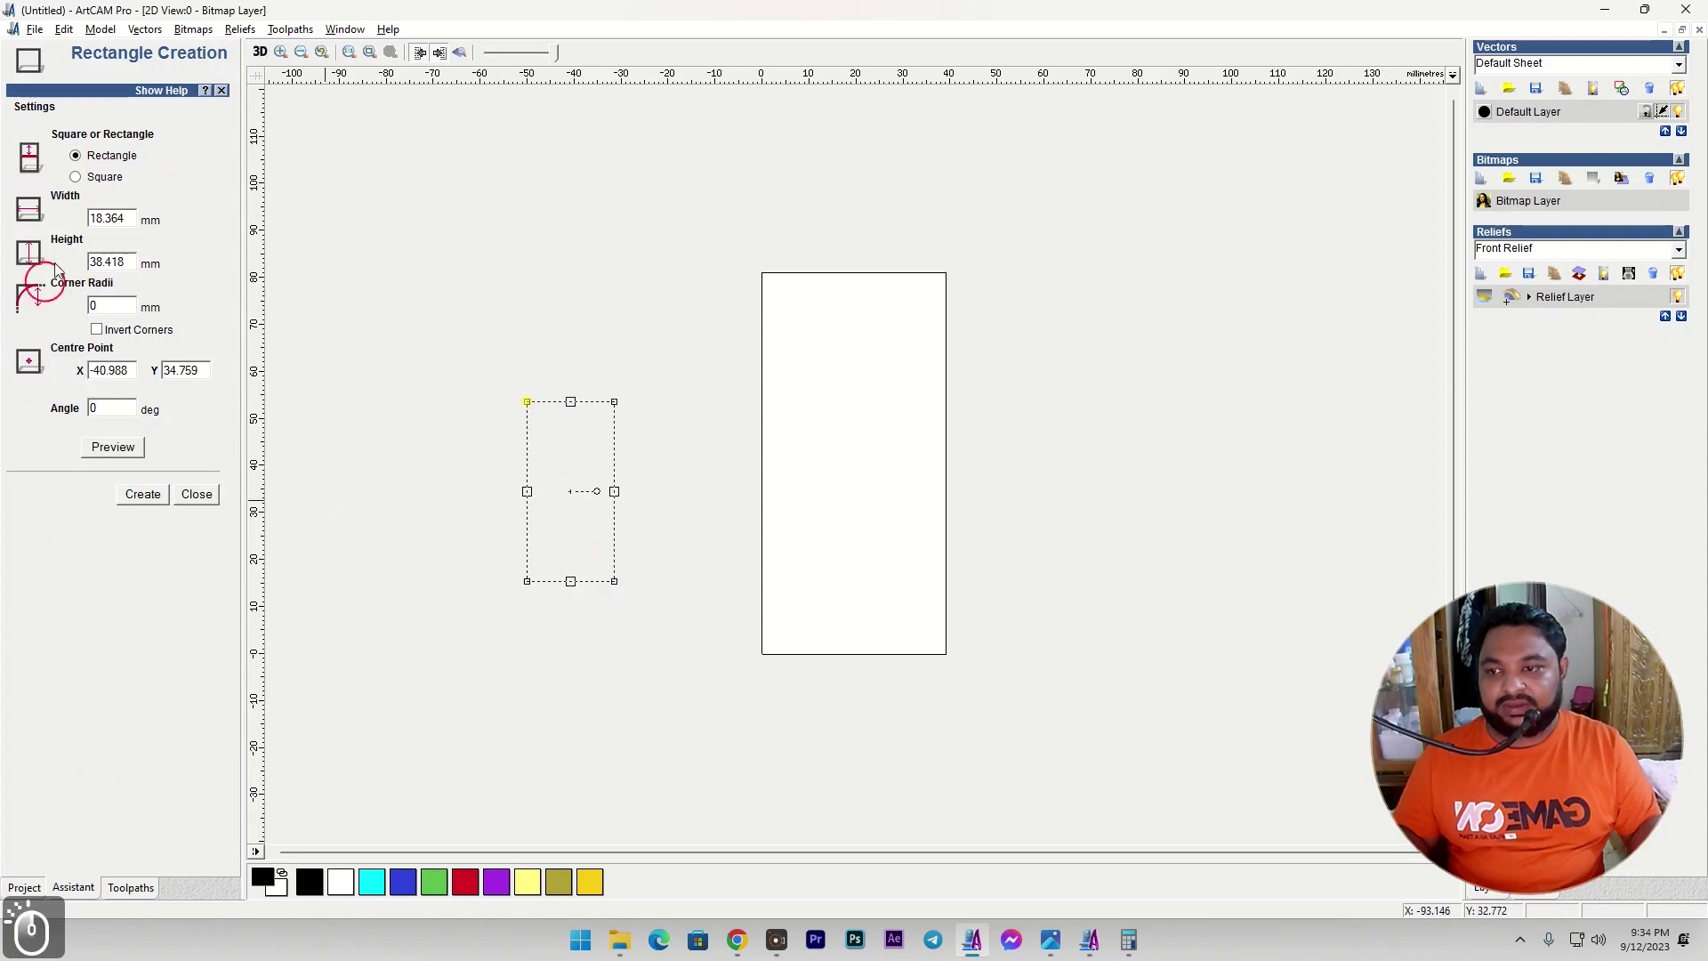
double_click(129, 220)
type("39")
key("Tab")
type("81")
left_click(144, 493)
left_click(196, 494)
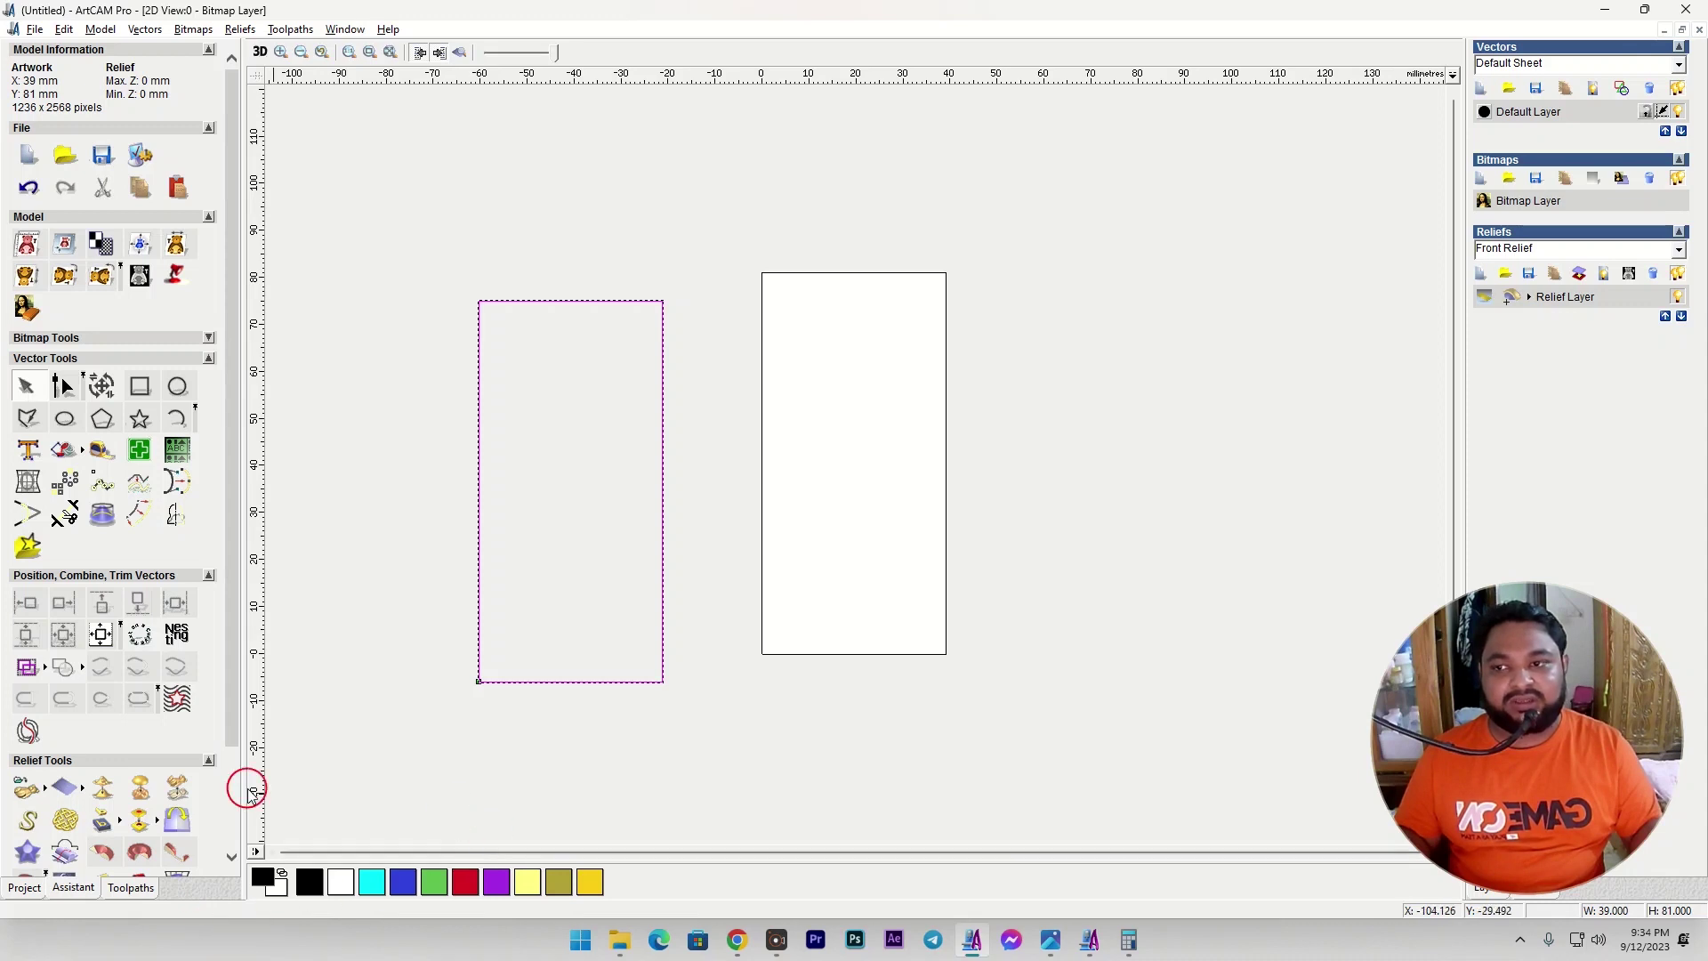
left_click(102, 637)
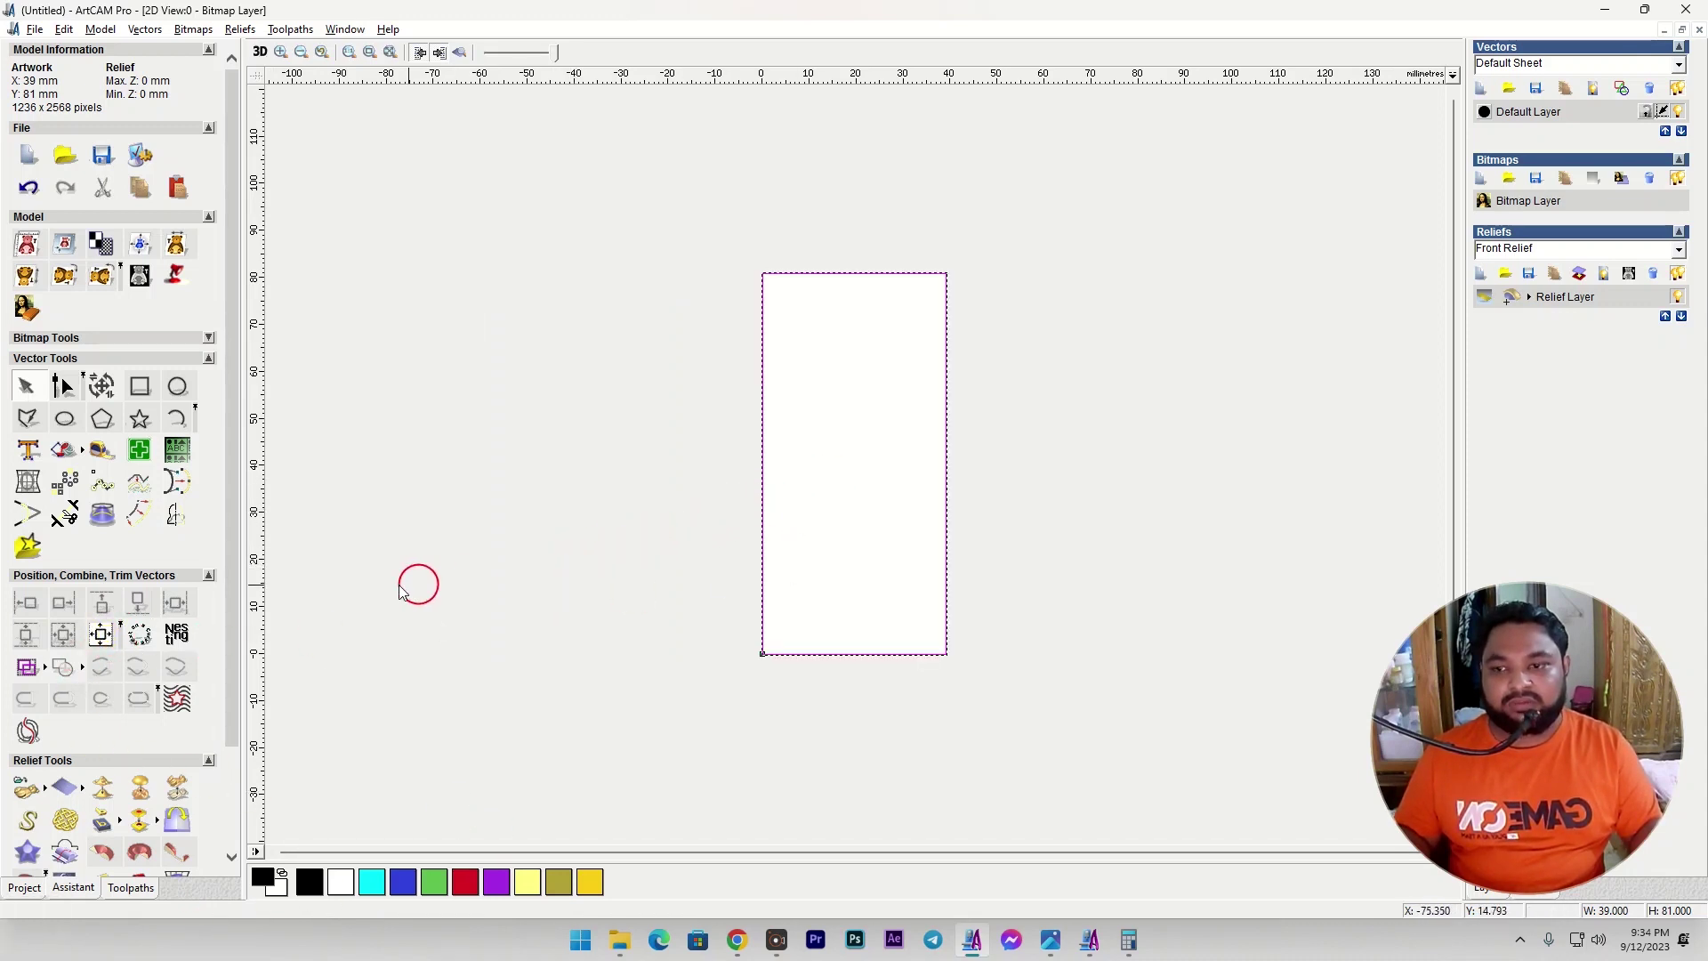
Offset the 39 x 81 mm door outline 6 mm inwards with sharp corners, keeping the original.
left_click(138, 515)
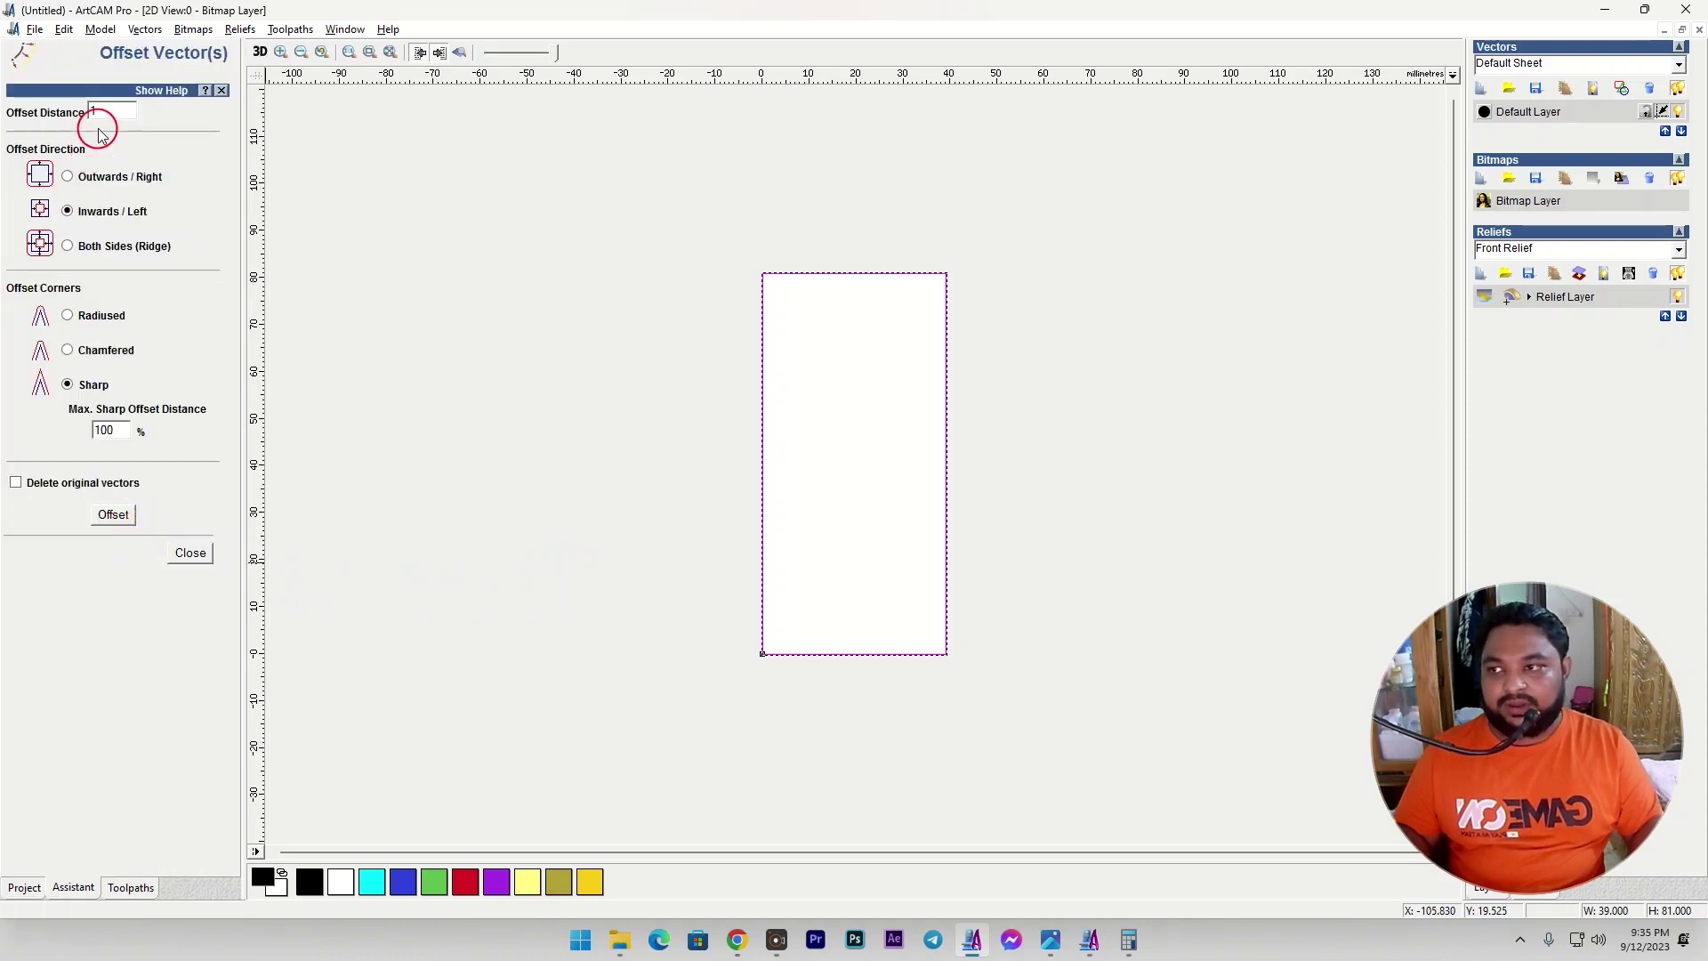
double_click(105, 112)
type("6")
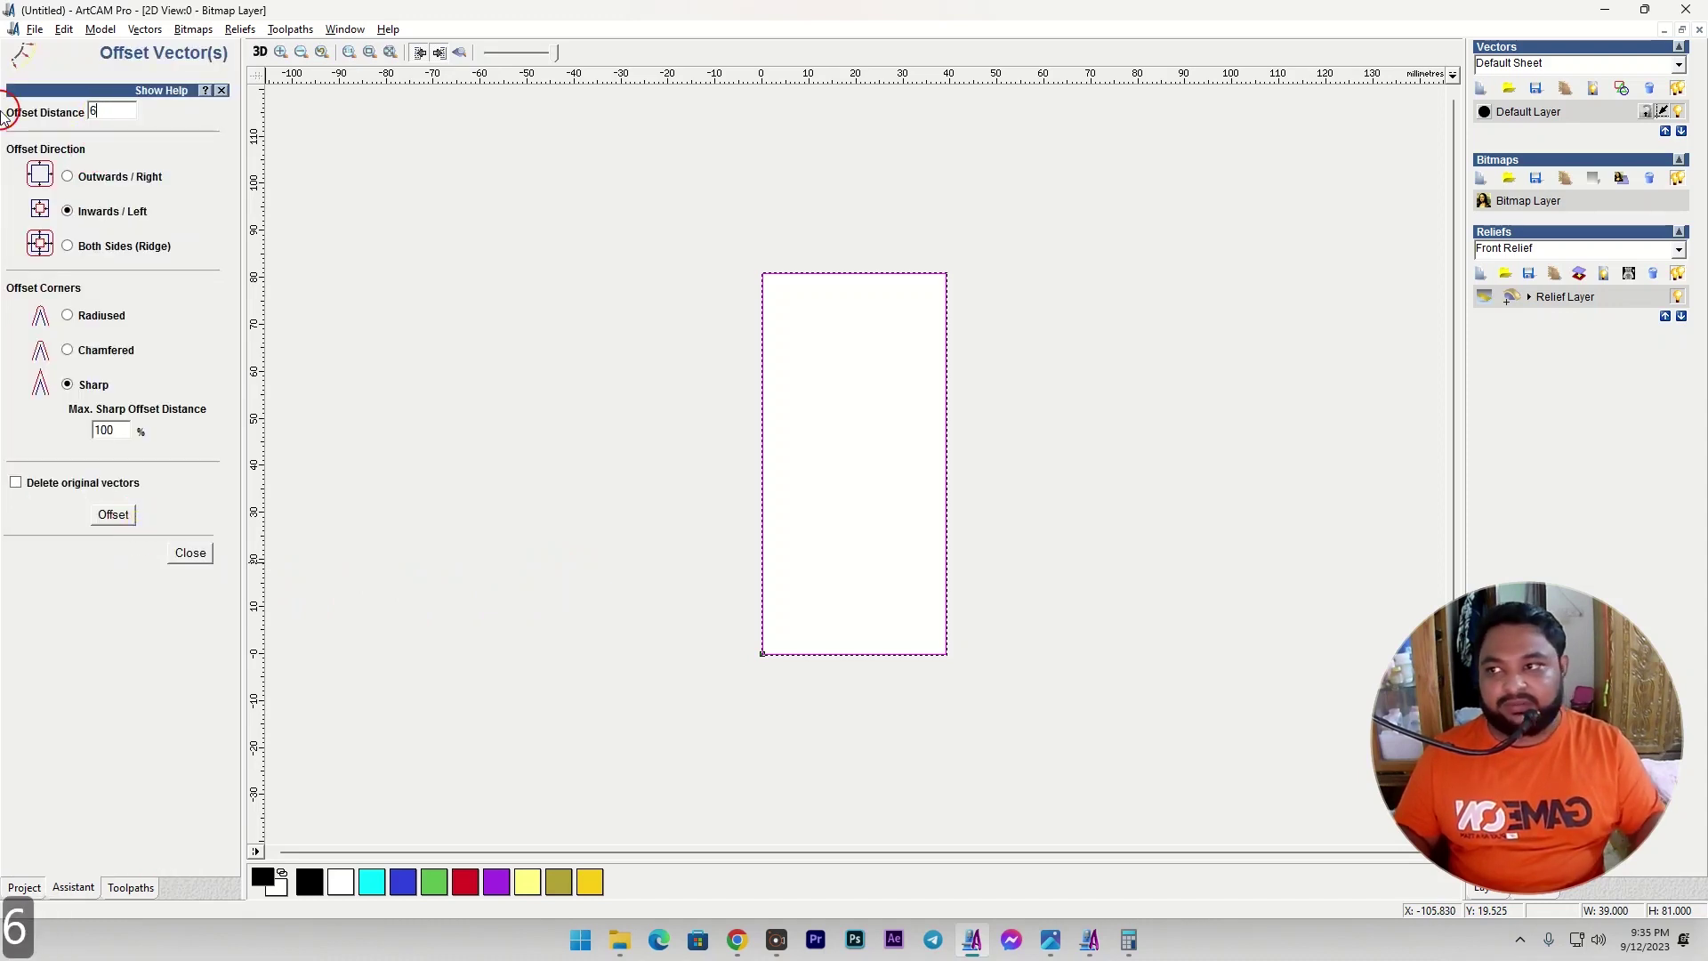
left_click(113, 514)
left_click(189, 552)
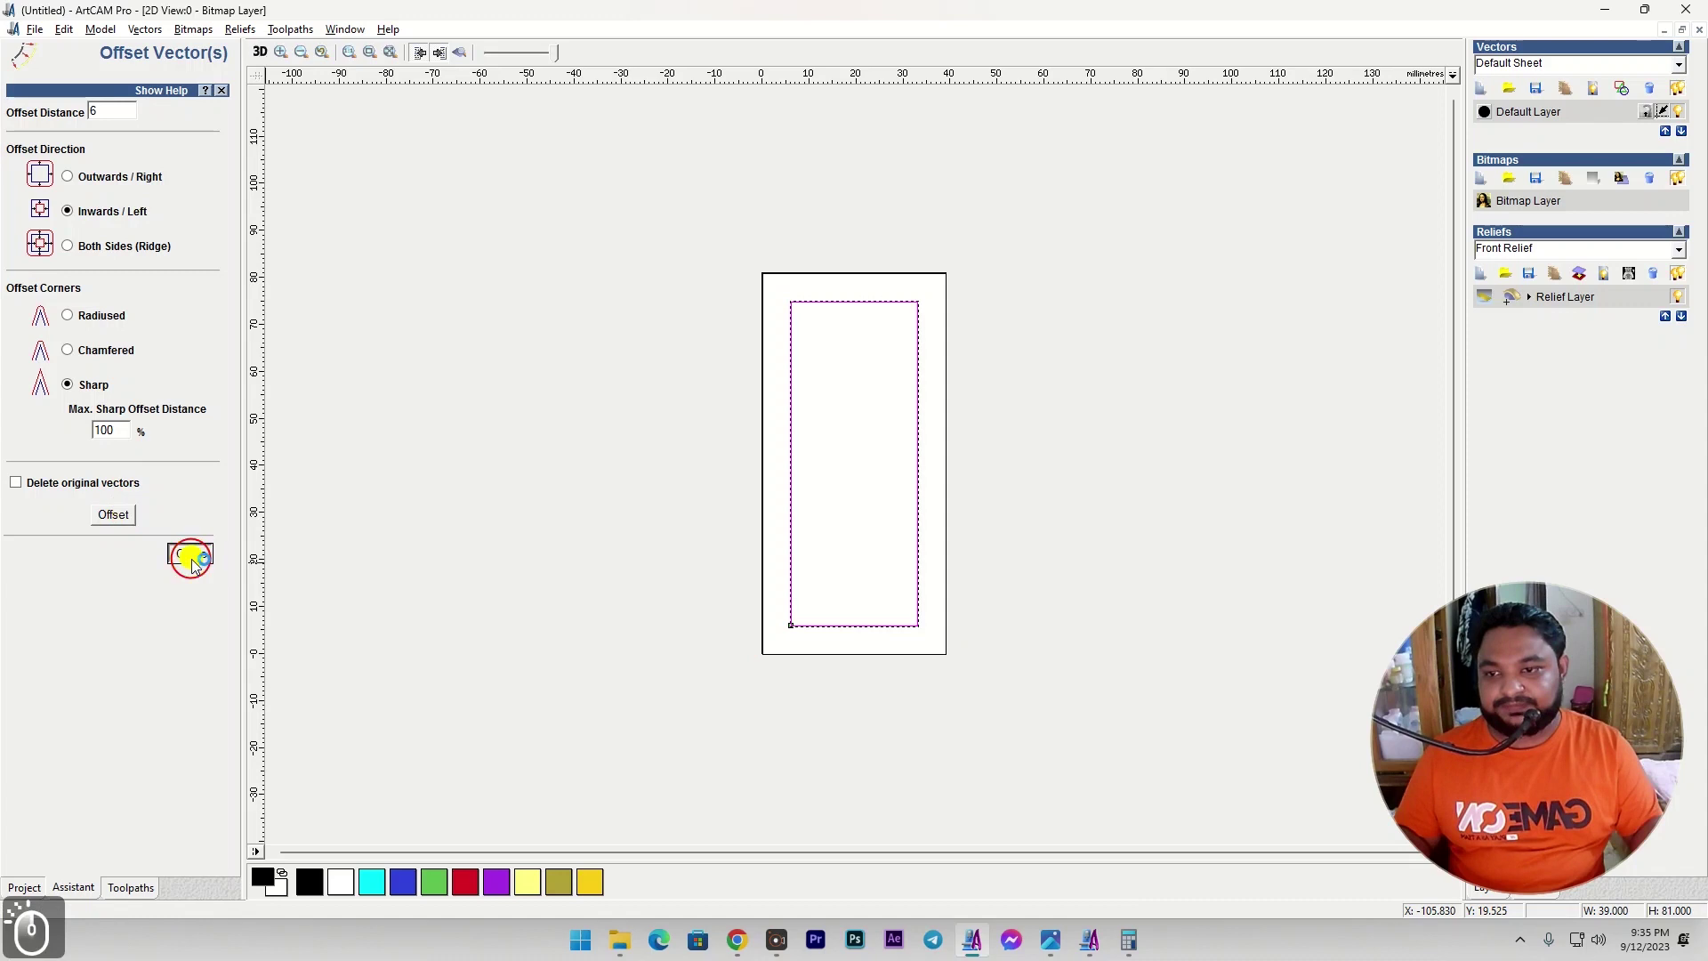
Switch to the photo viewer, examine the panel layout in reference image 9.jpg, and return to the ArtCAM drawing.
left_click(1050, 939)
left_click(1684, 478)
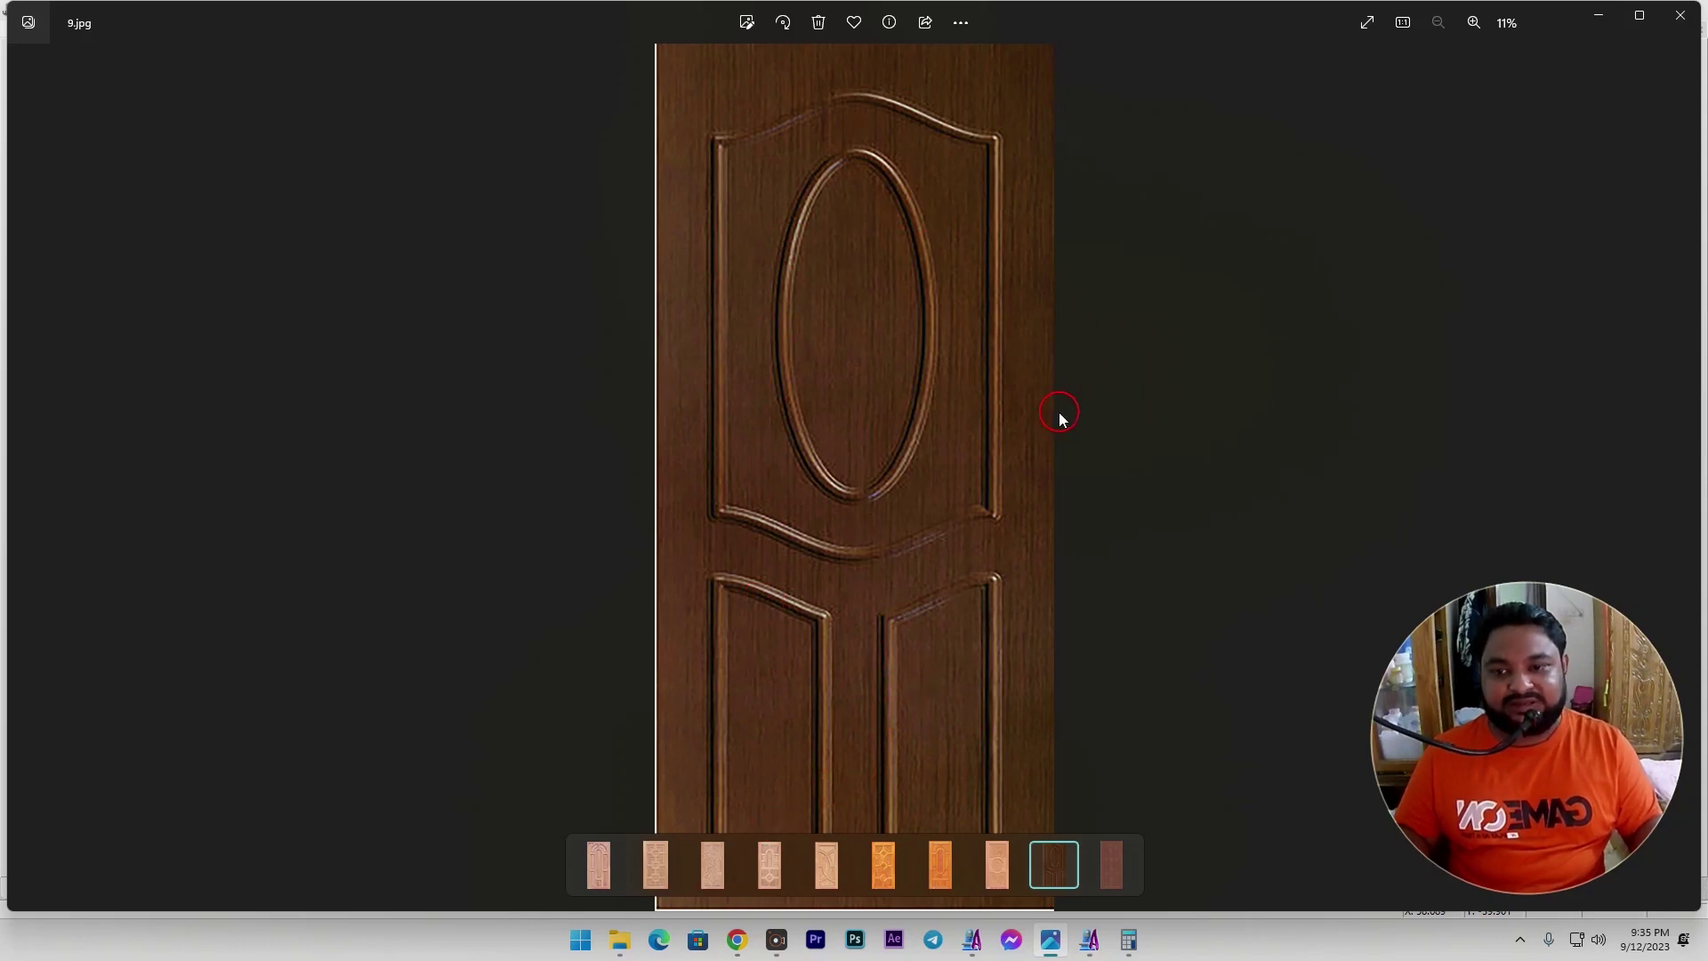
left_click(1586, 15)
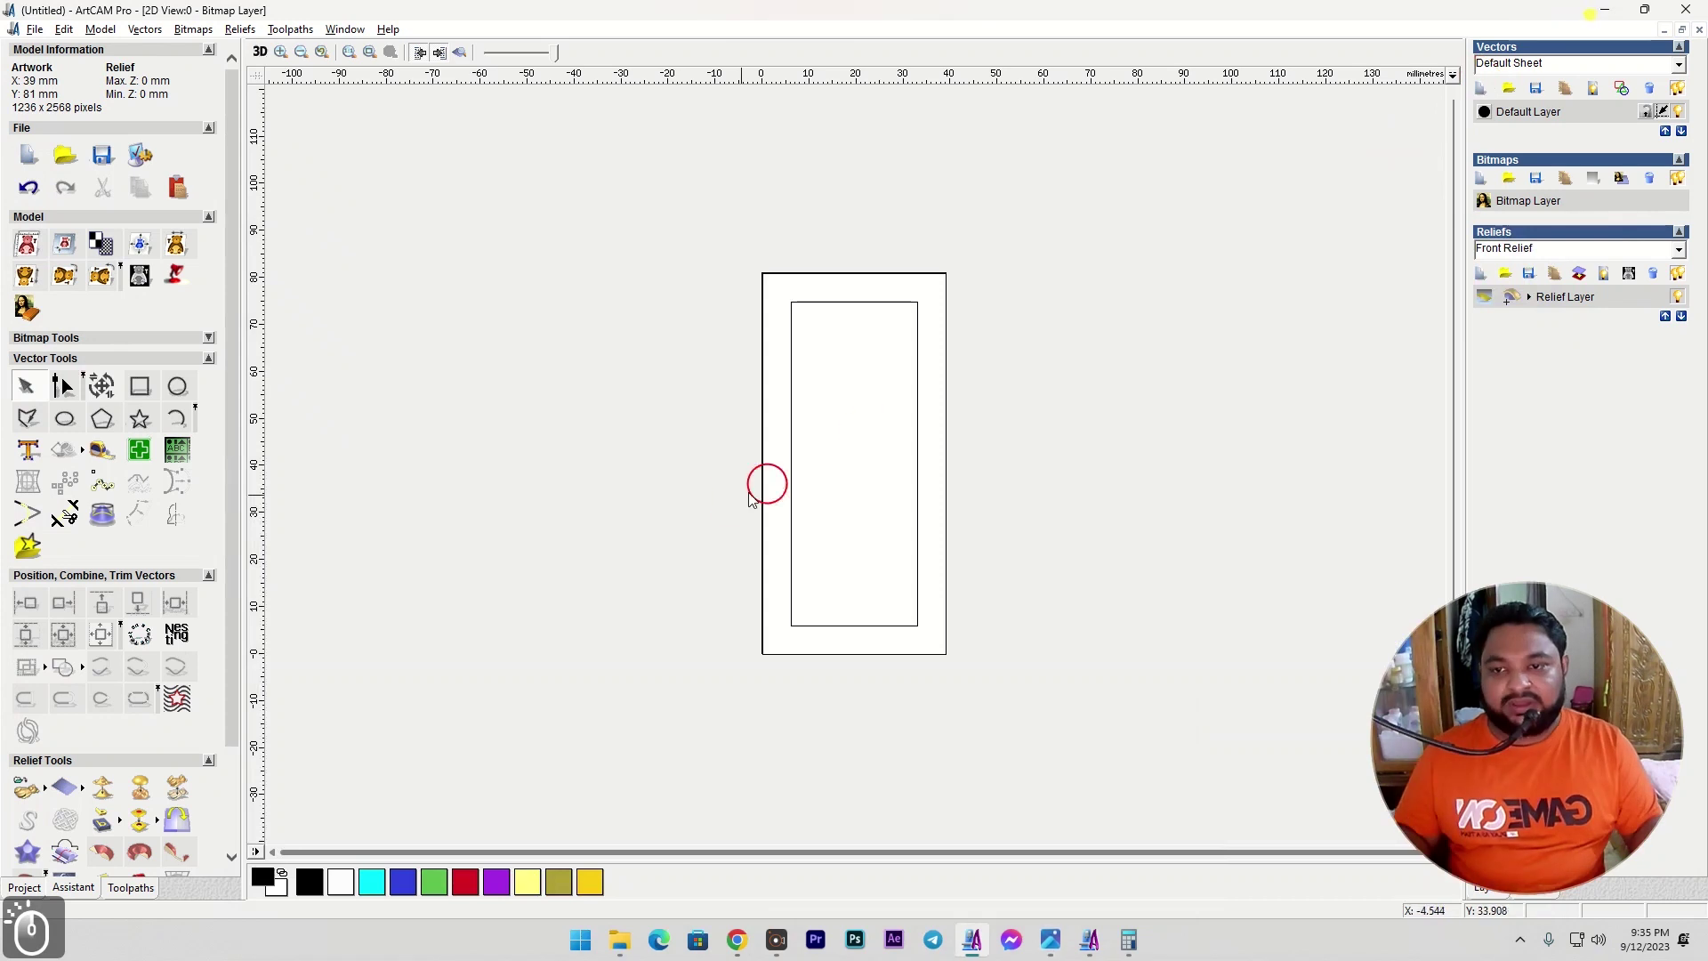
Draw a vertical line about 97 mm long through the door and centre it on the page.
left_click(26, 419)
left_click(855, 232)
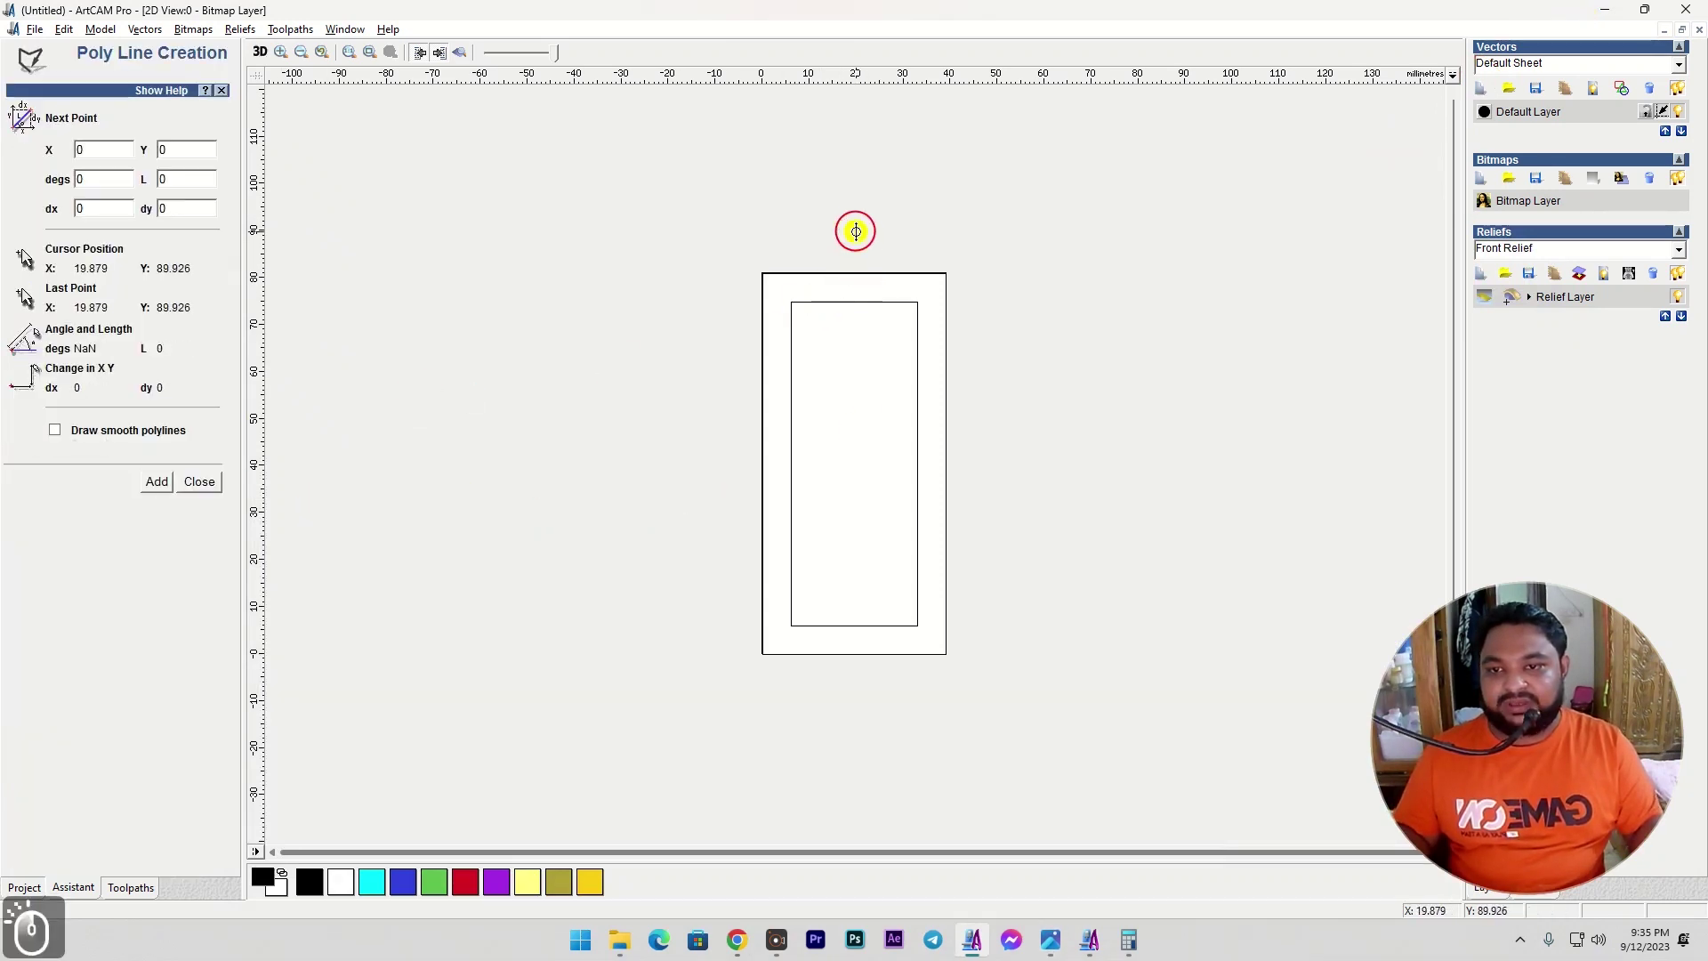
left_click(857, 688)
right_click(856, 687)
left_click(101, 633)
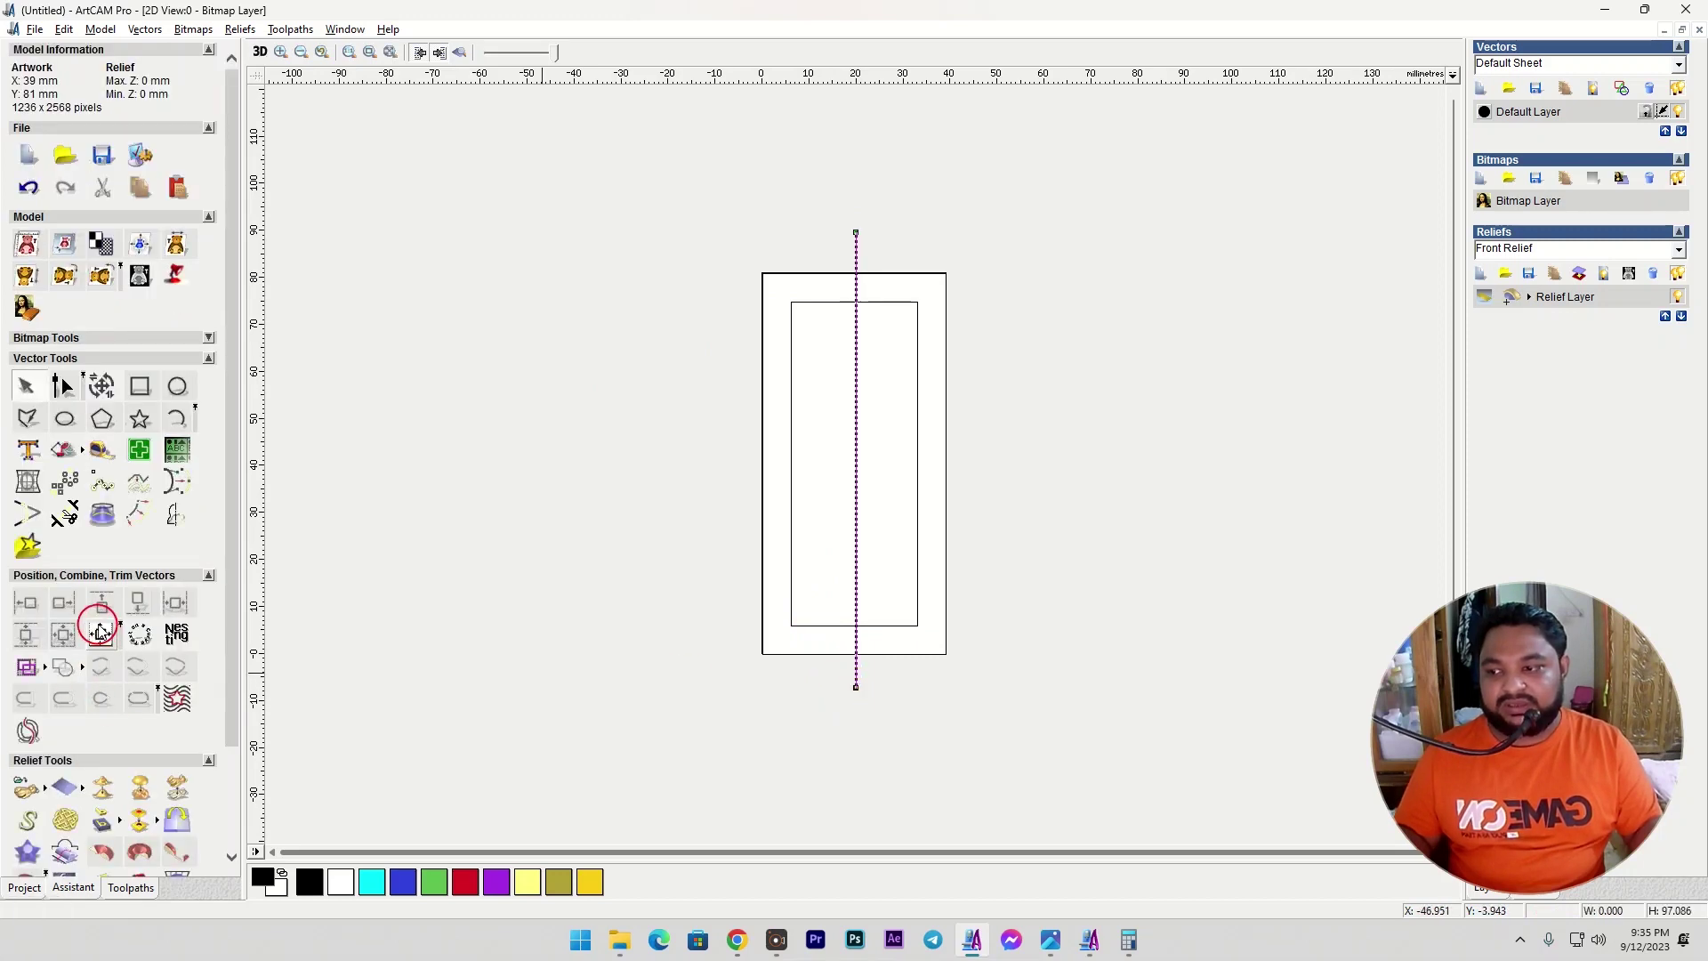
left_click(432, 622)
Draw a sloping line from the inner rectangle's top midpoint to just outside its left edge, about 14.4 mm across and 6.2 mm down.
scroll(836, 391, "up", 2)
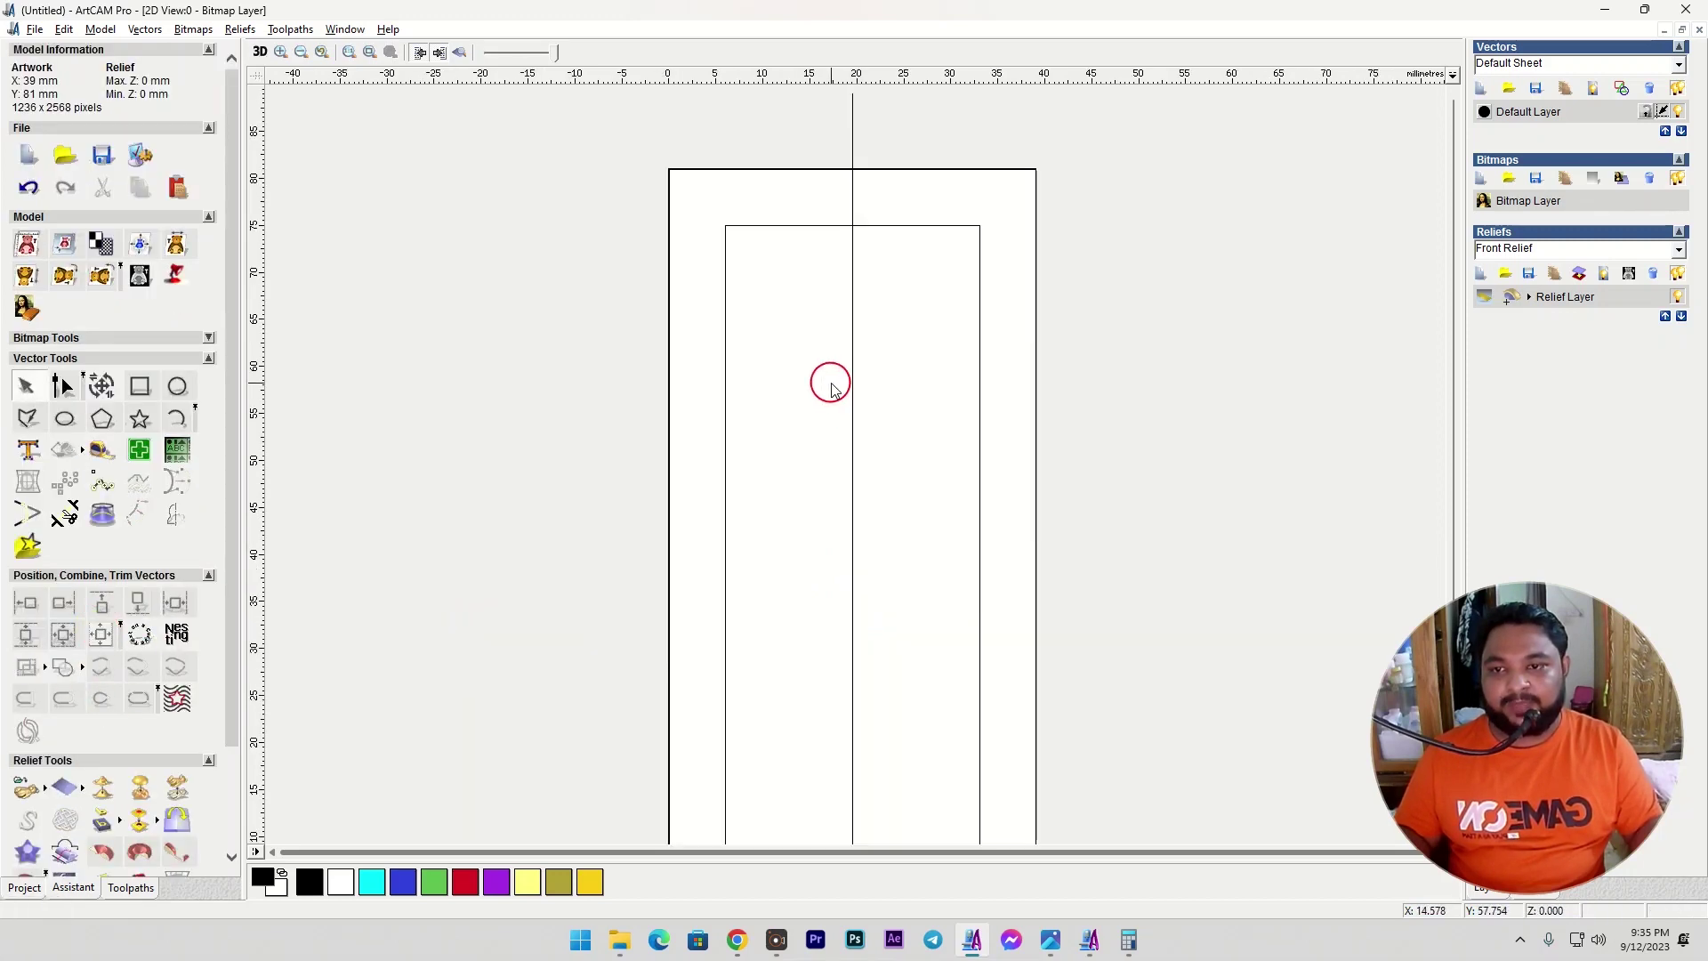
scroll(792, 297, "up", 1)
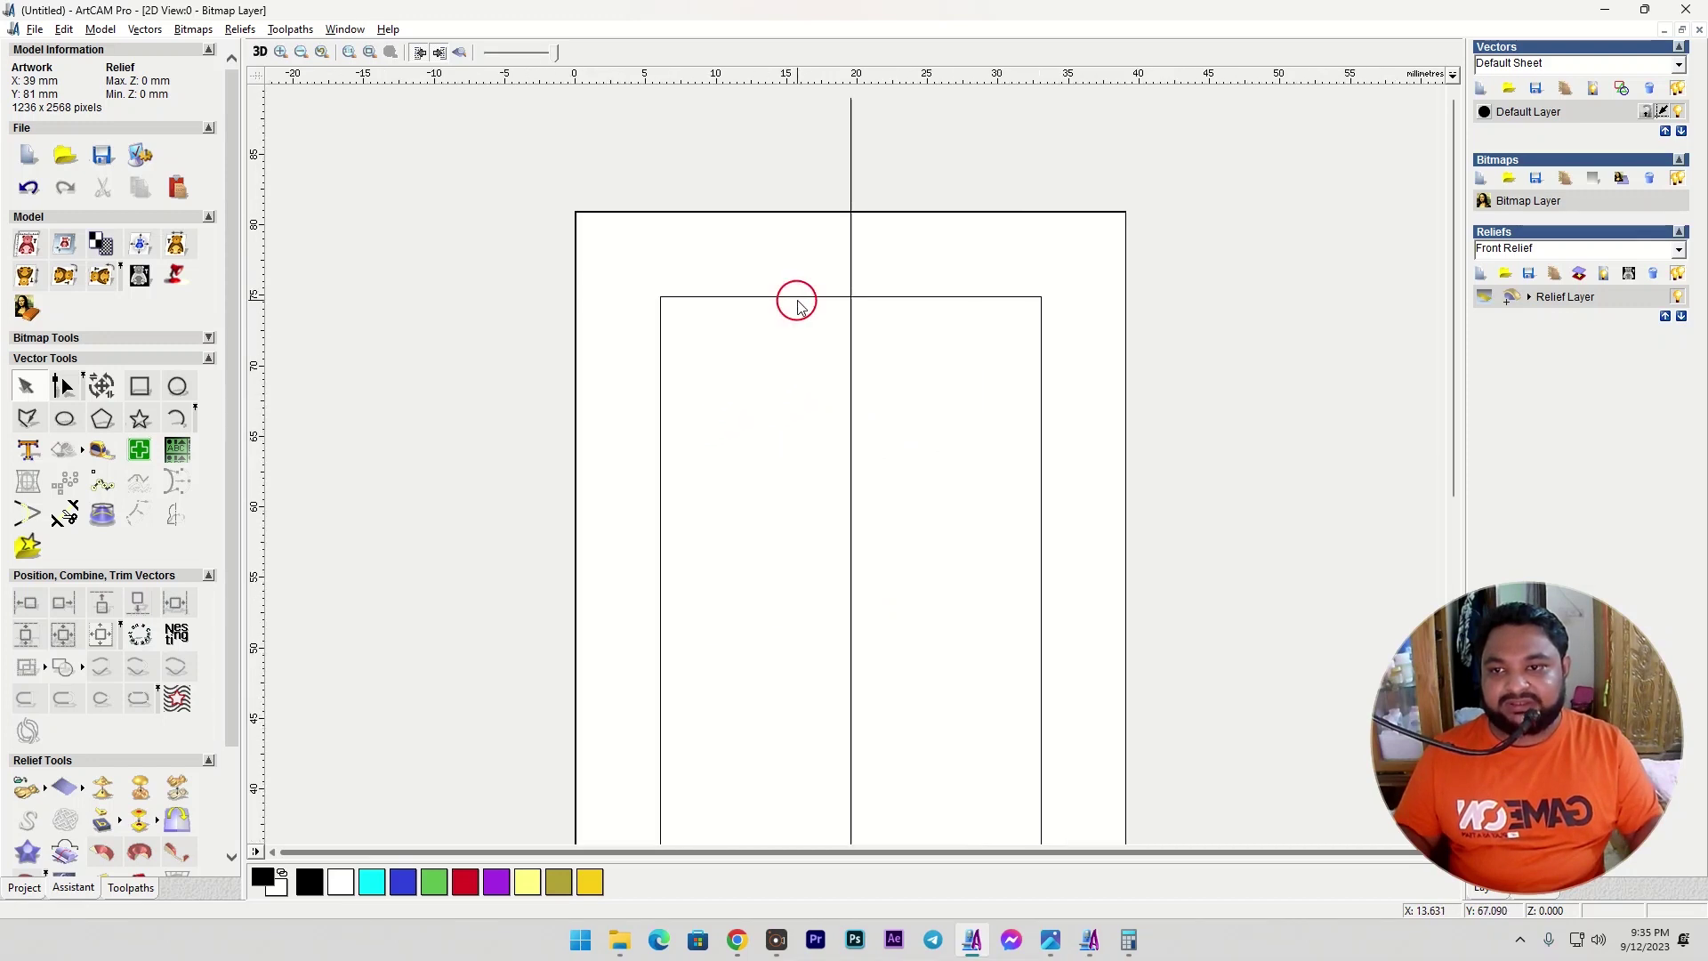
left_click(26, 417)
scroll(791, 354, "up", 2)
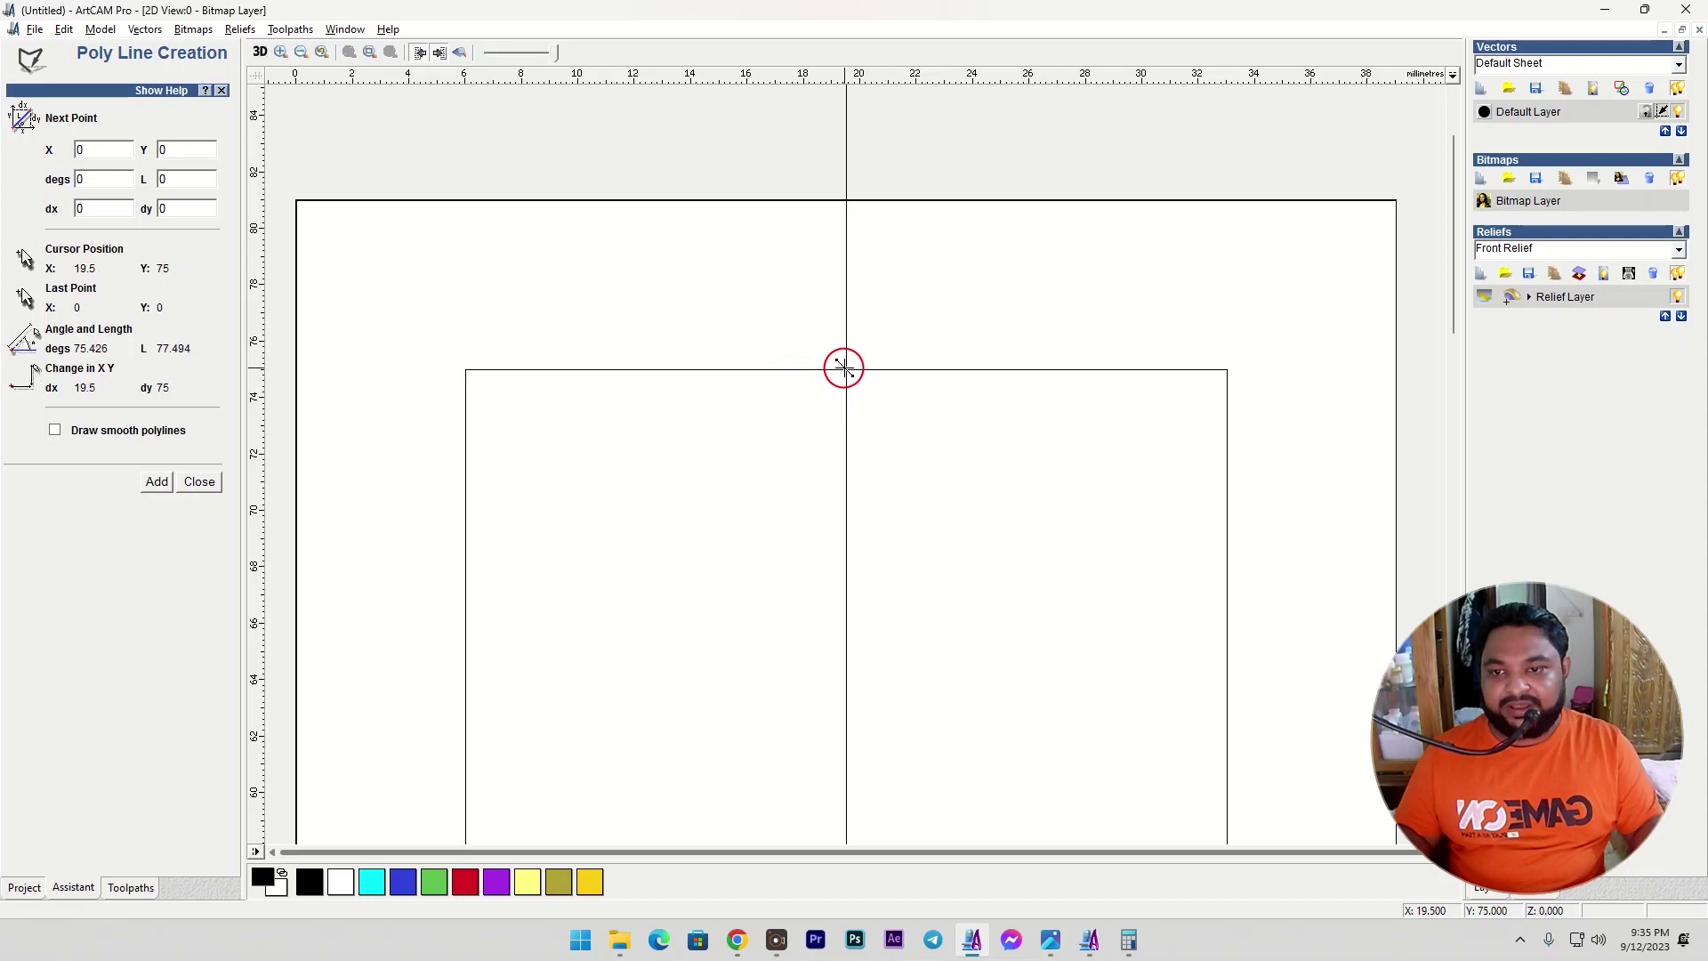
left_click(844, 367)
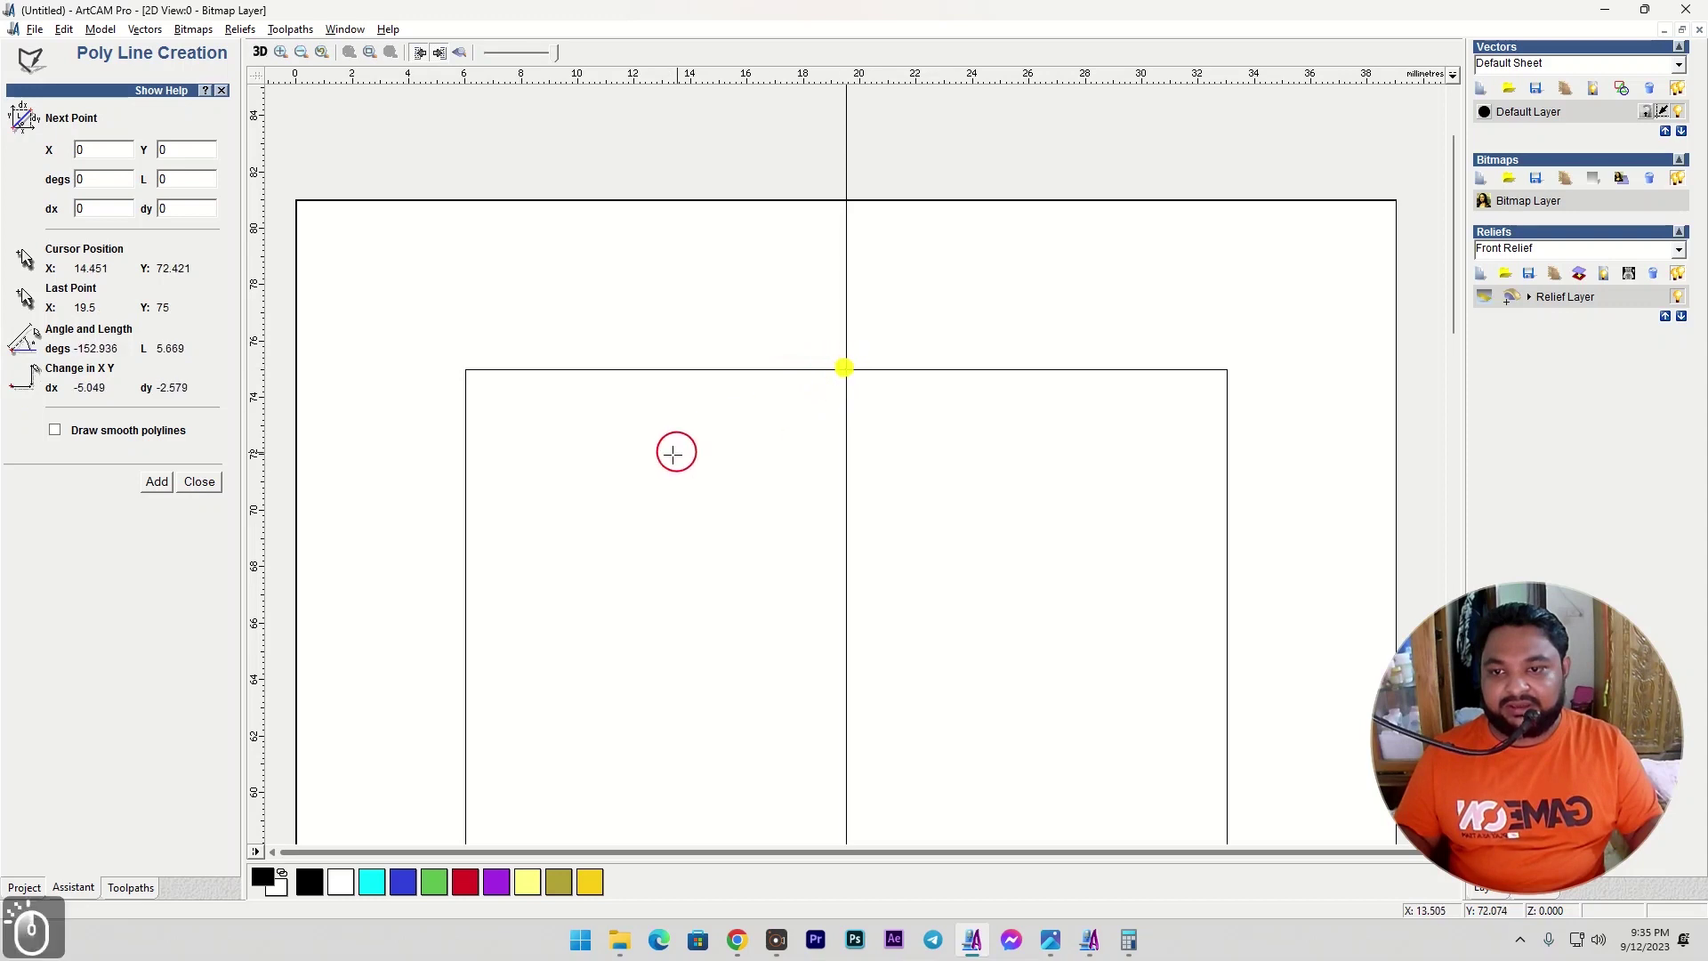
left_click(442, 541)
right_click(620, 517)
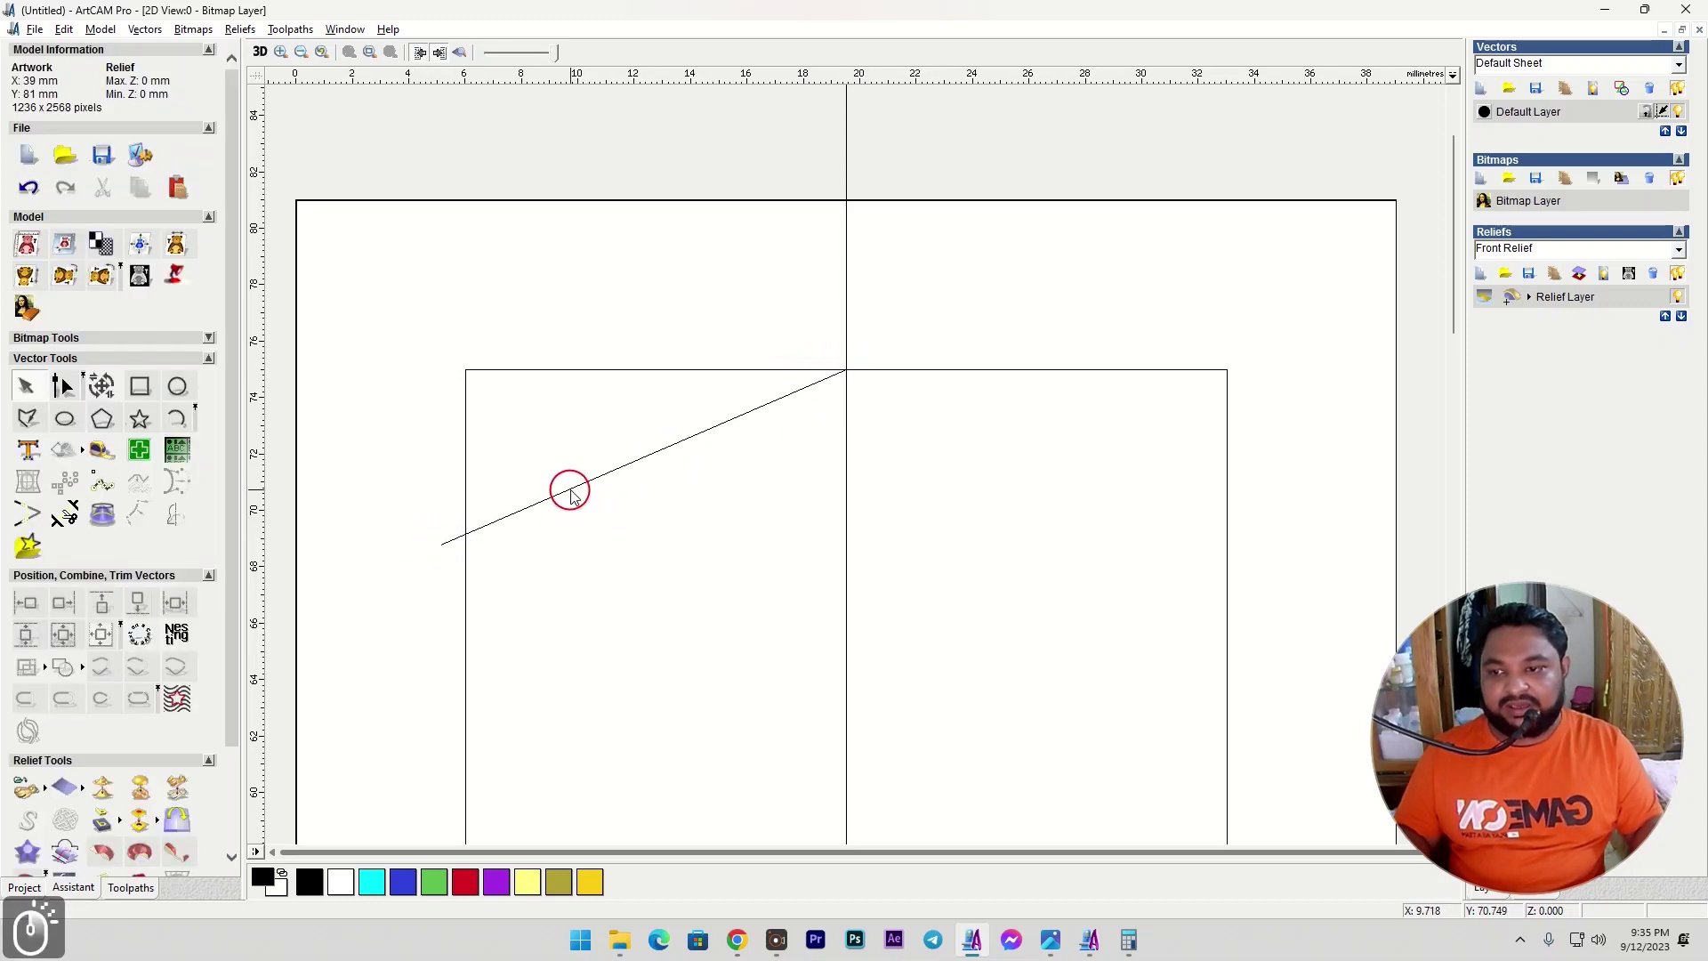
Convert the sloping line to a Bezier span and adjust its control handles to form a smooth S-curve, level at the top.
left_click(571, 490)
key("n")
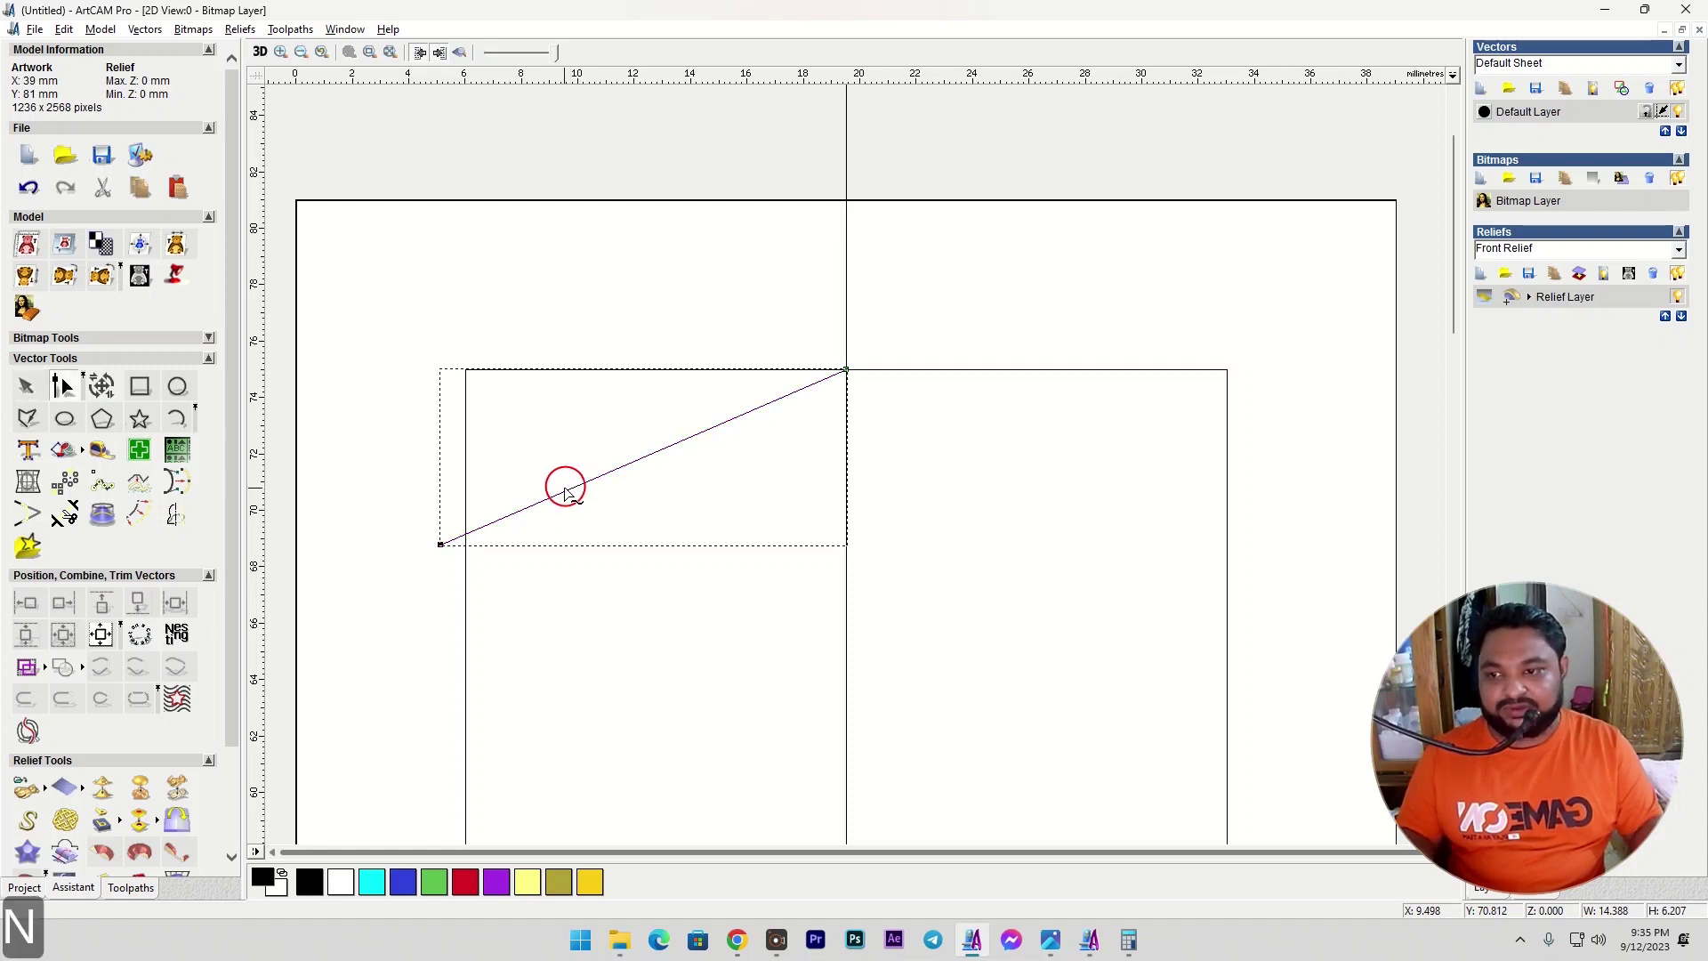
key("b")
left_click_drag(710, 428, 648, 369)
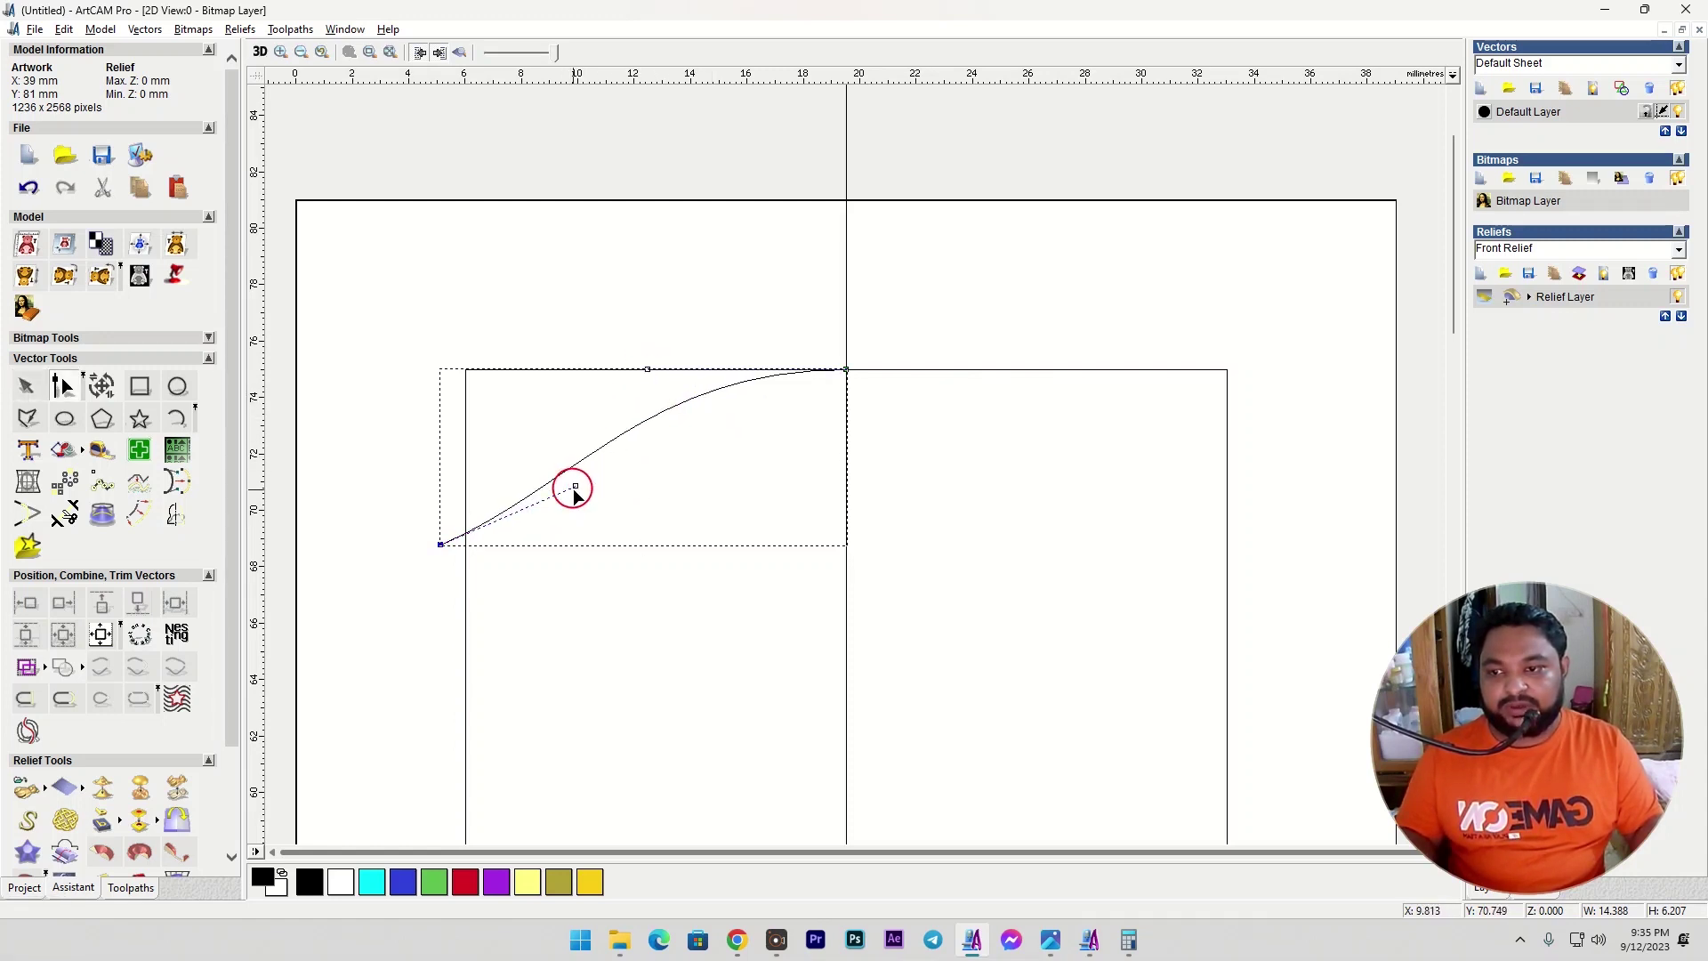
left_click_drag(576, 484, 662, 498)
key("n")
left_click(717, 484)
Mirror a copy of the S-curve and centre line horizontally to the right to form a symmetrical arch.
left_click(704, 402)
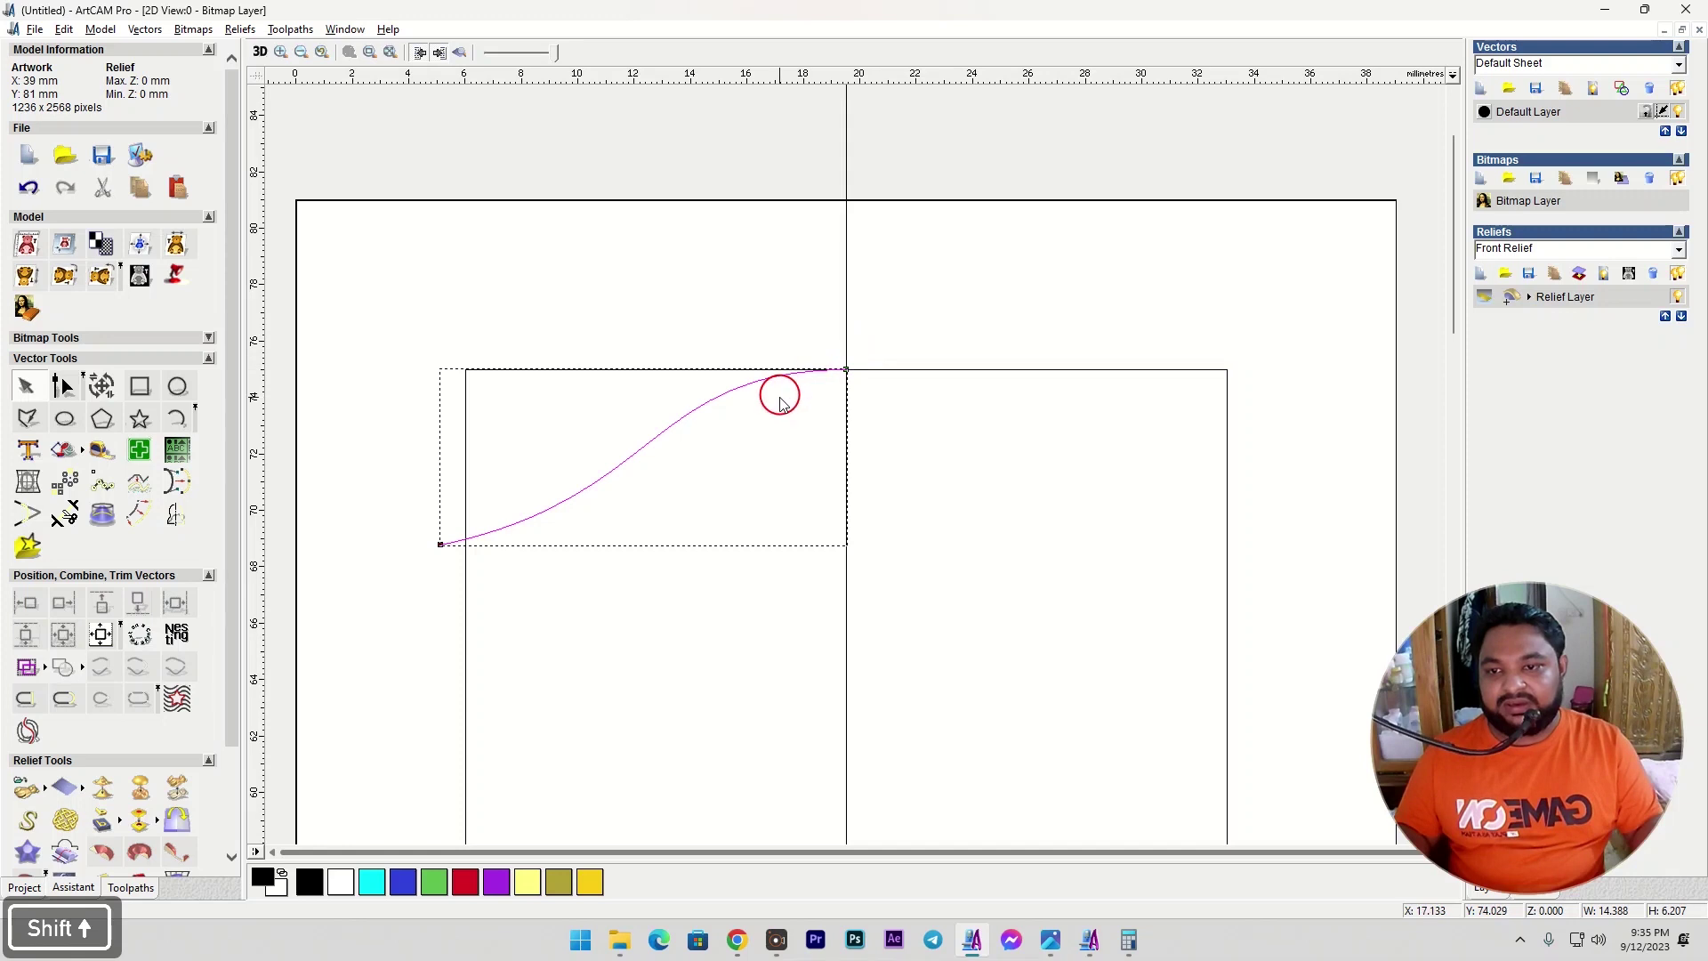
left_click(845, 333, "shift")
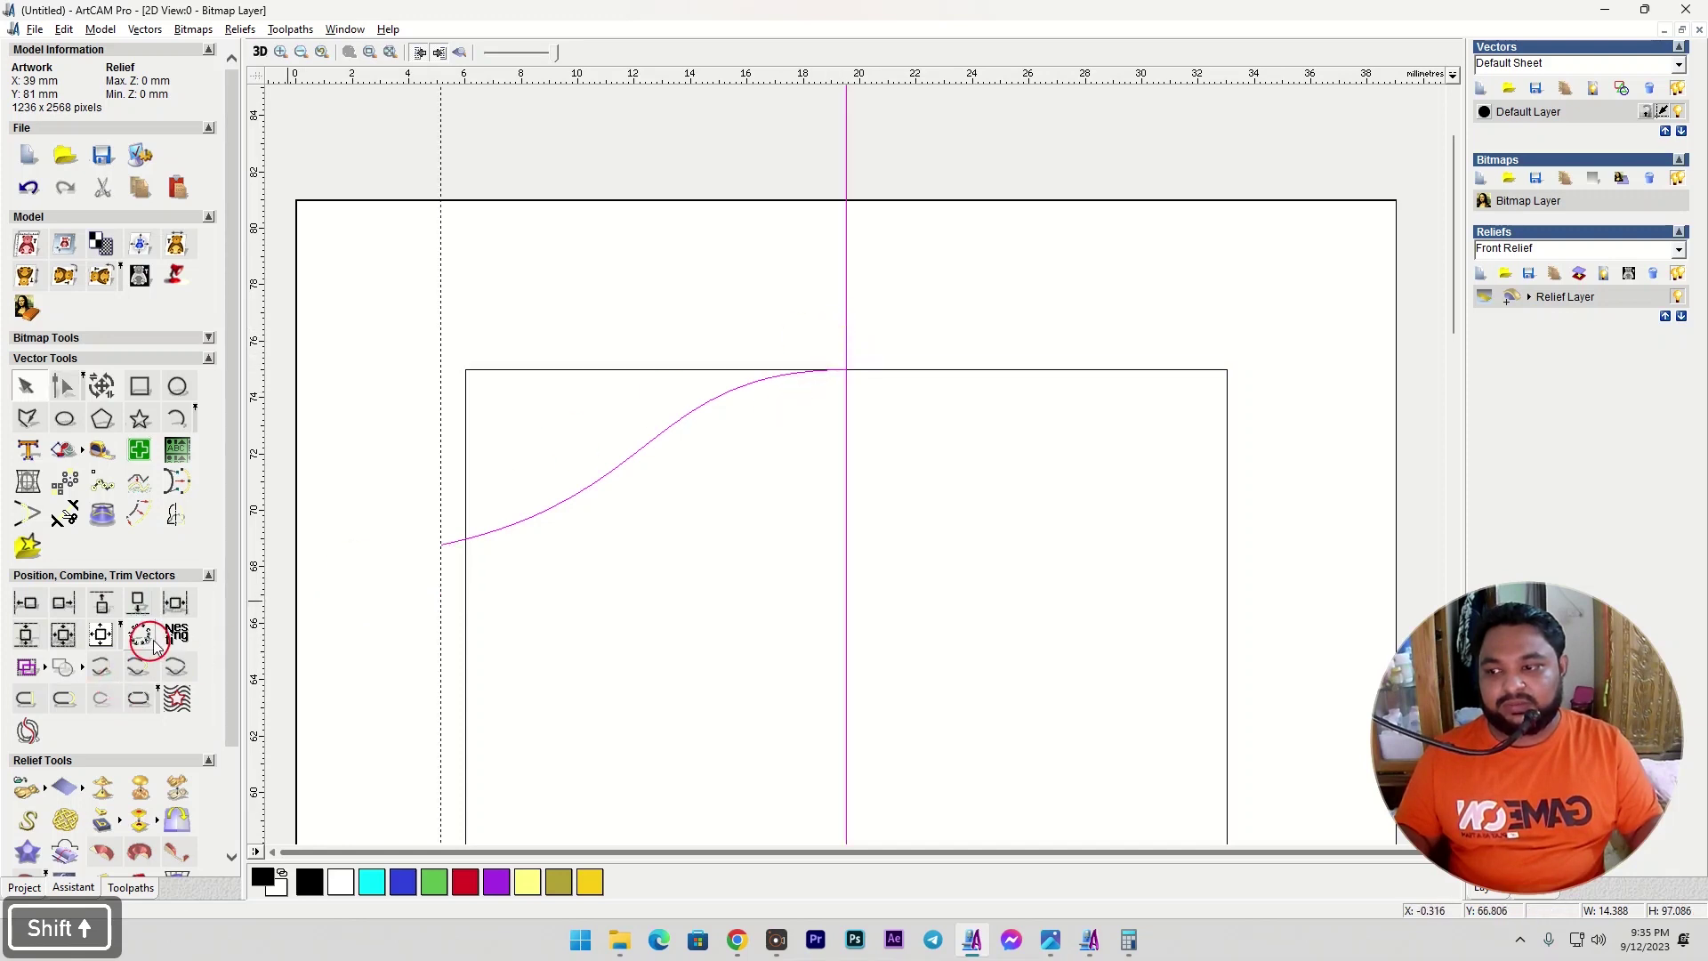
left_click(75, 605)
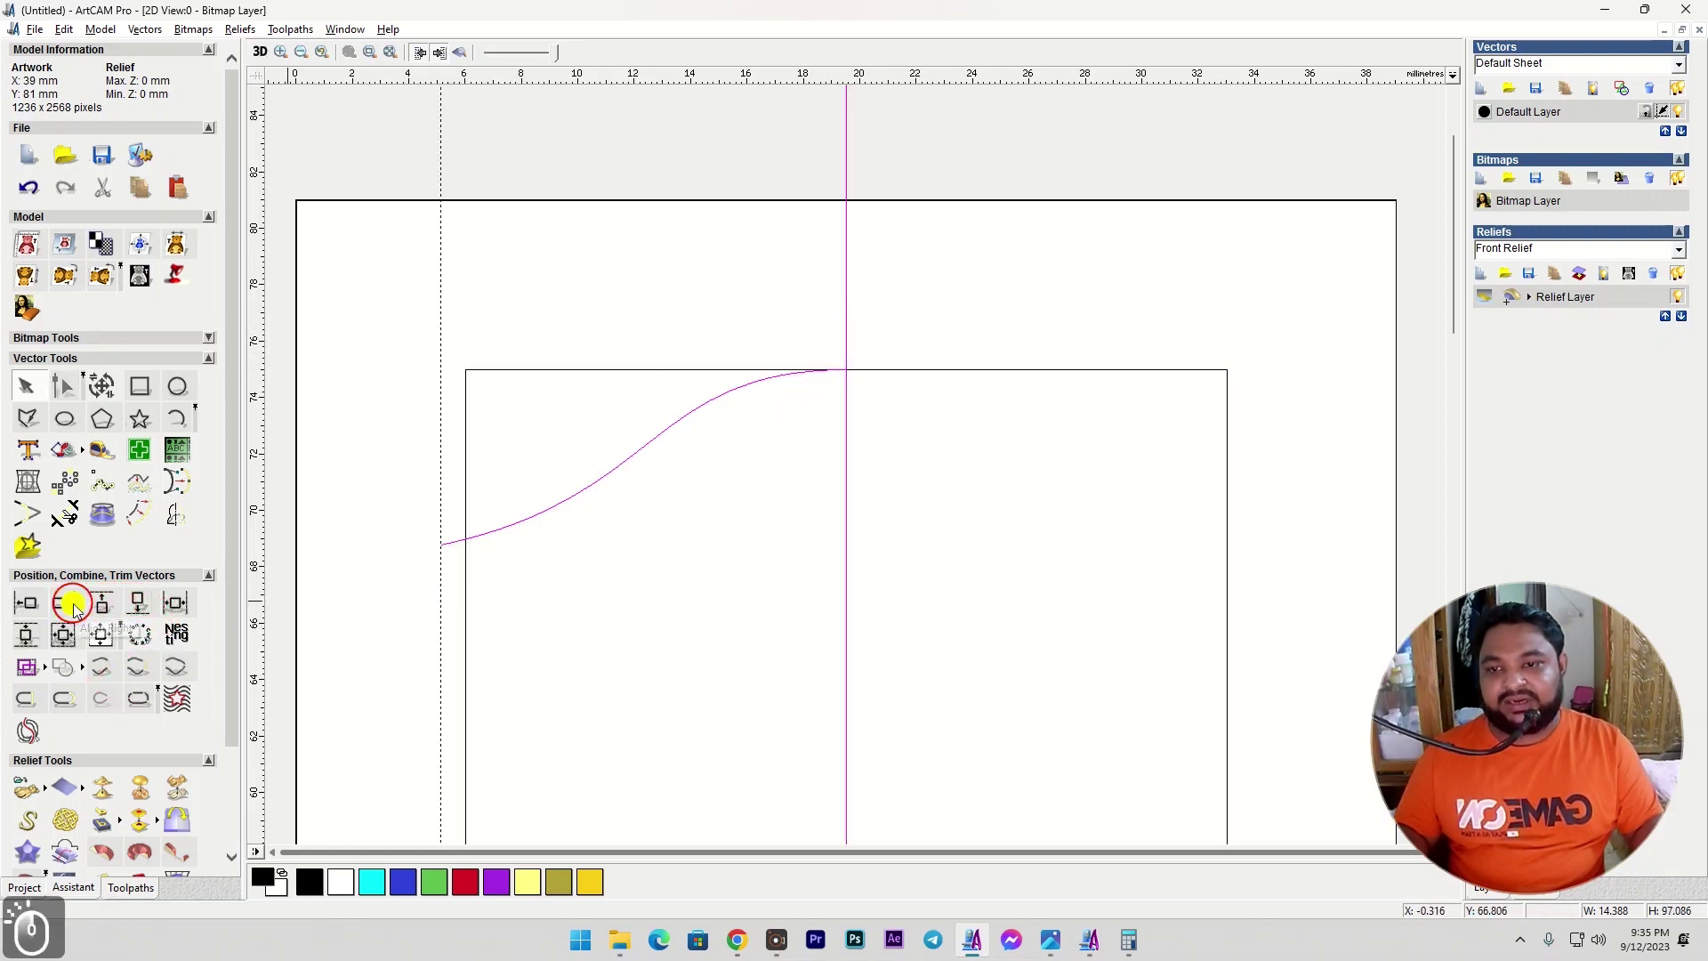
left_click(175, 512)
left_click(175, 247)
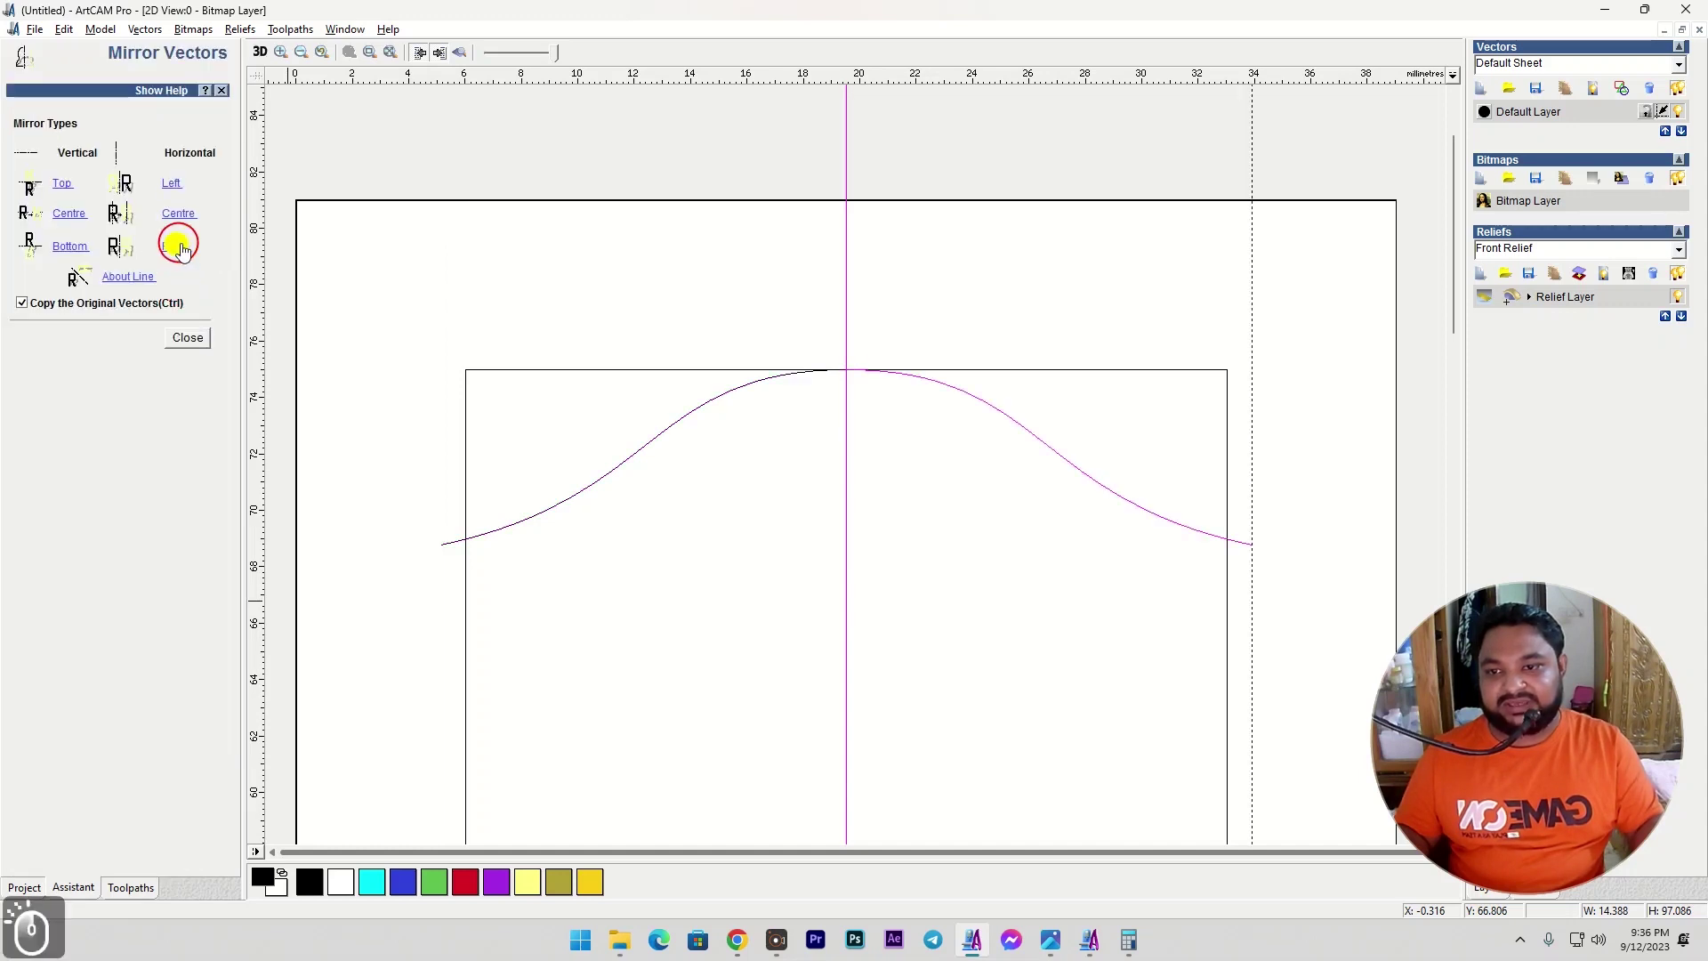
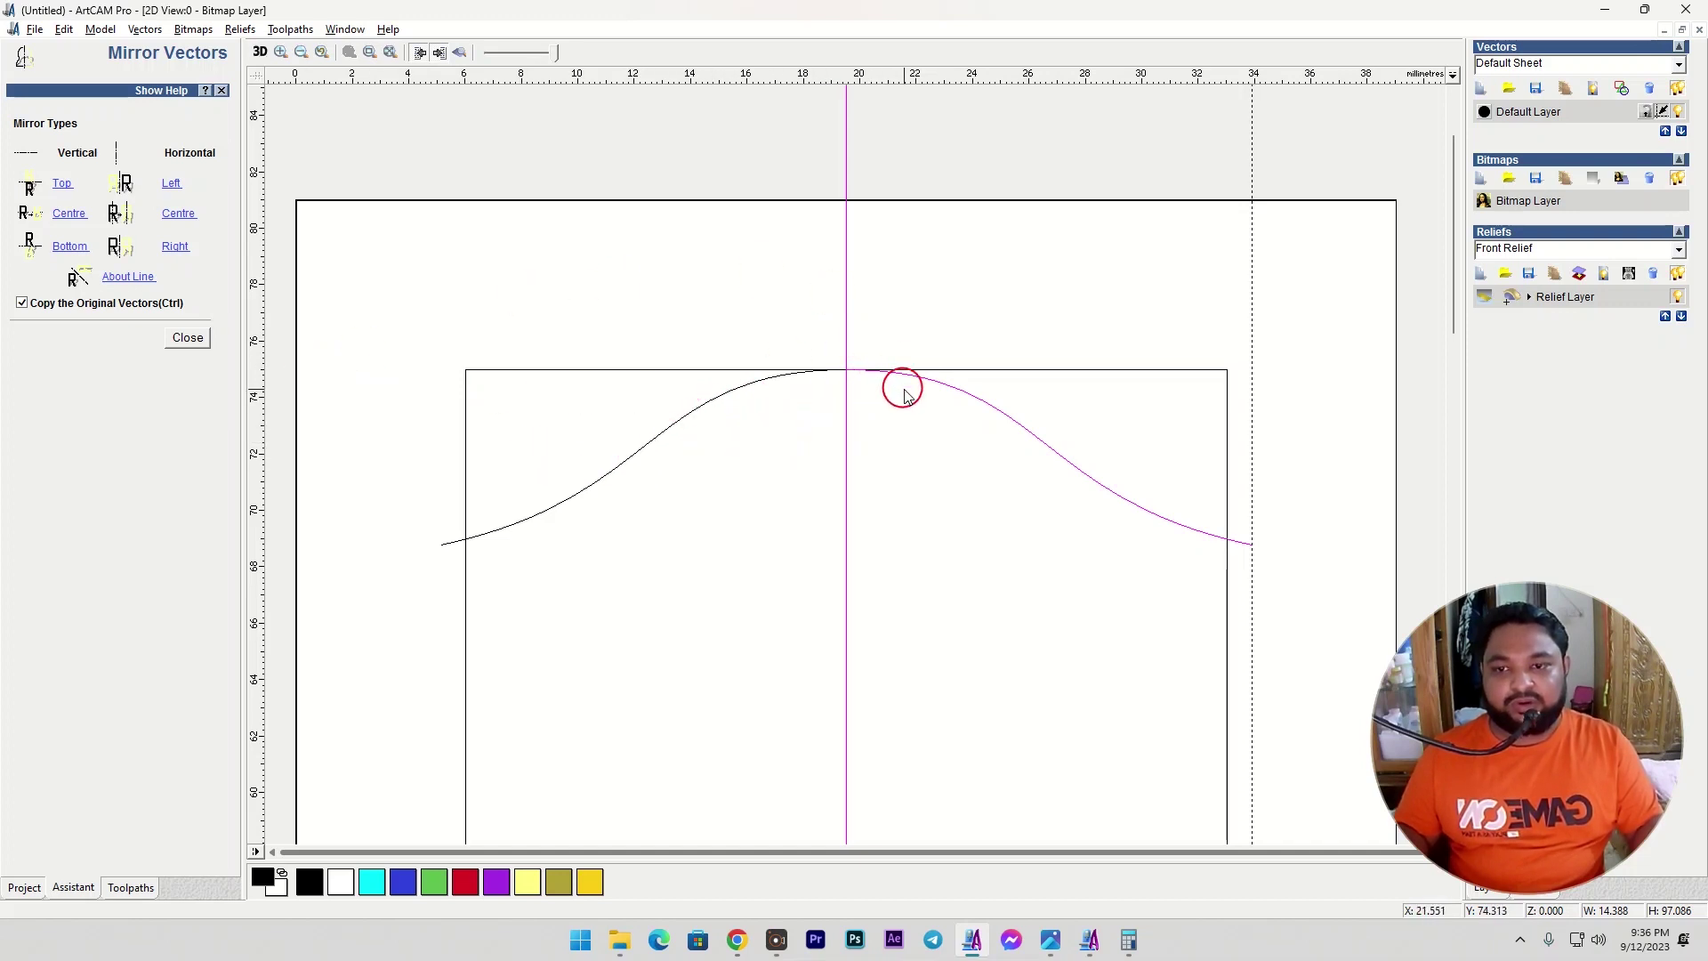
left_click(805, 425)
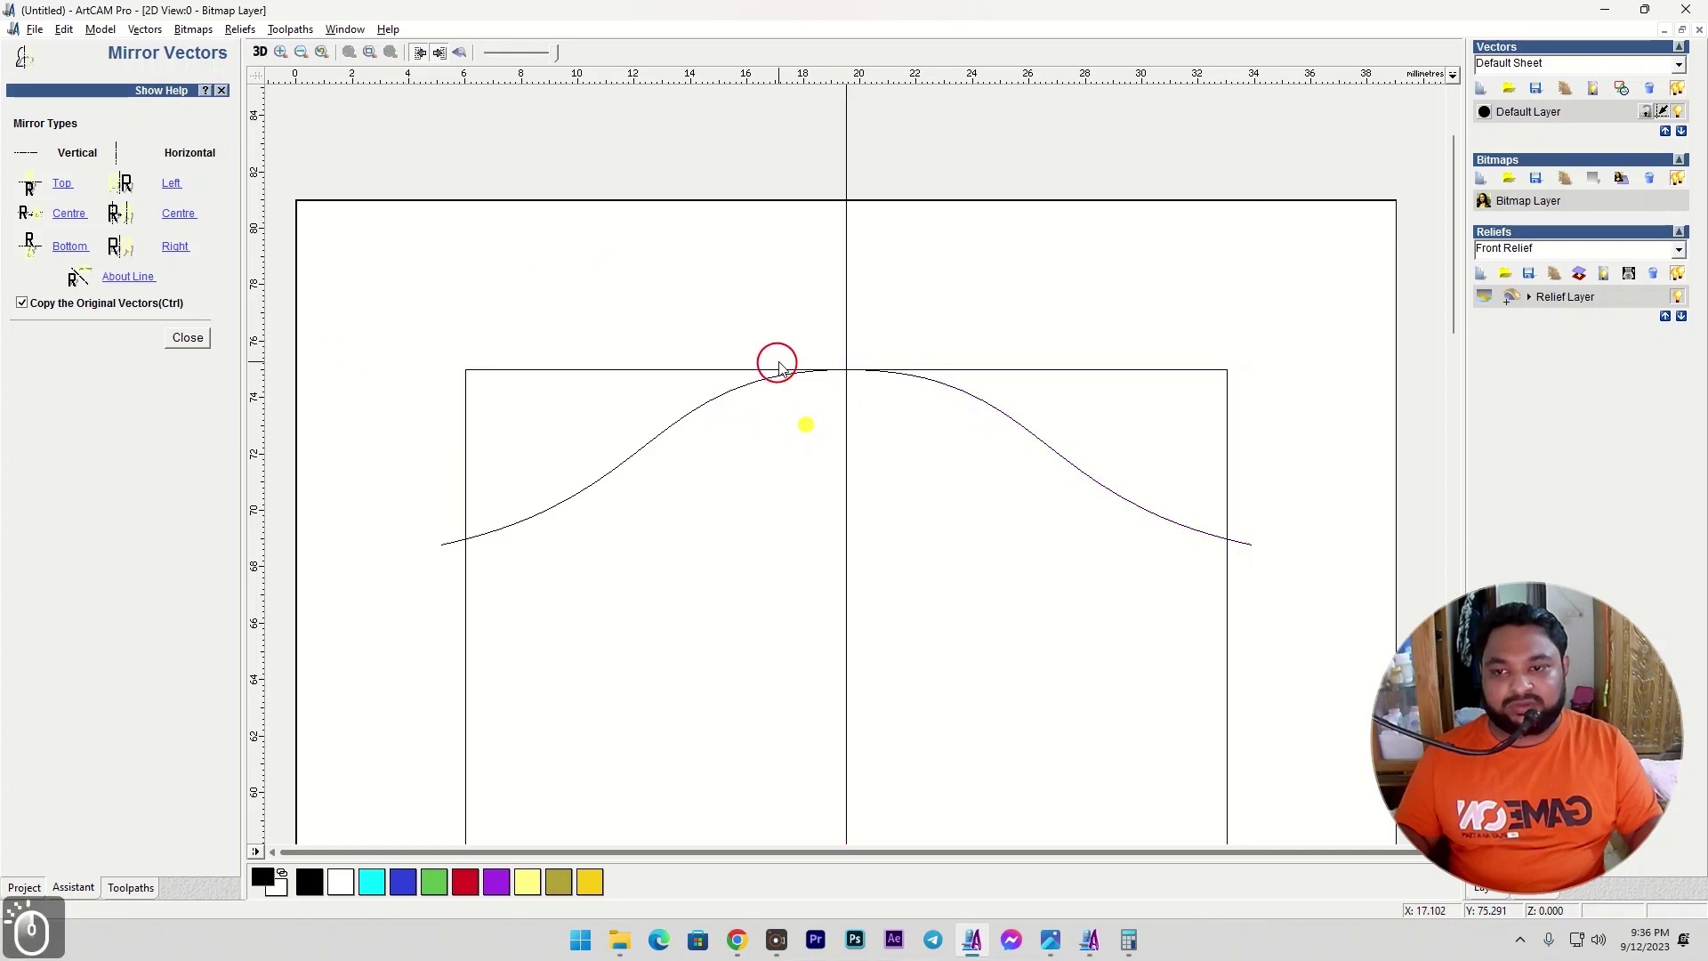
Join the left and right S-curves into a single arch vector.
left_click(770, 382)
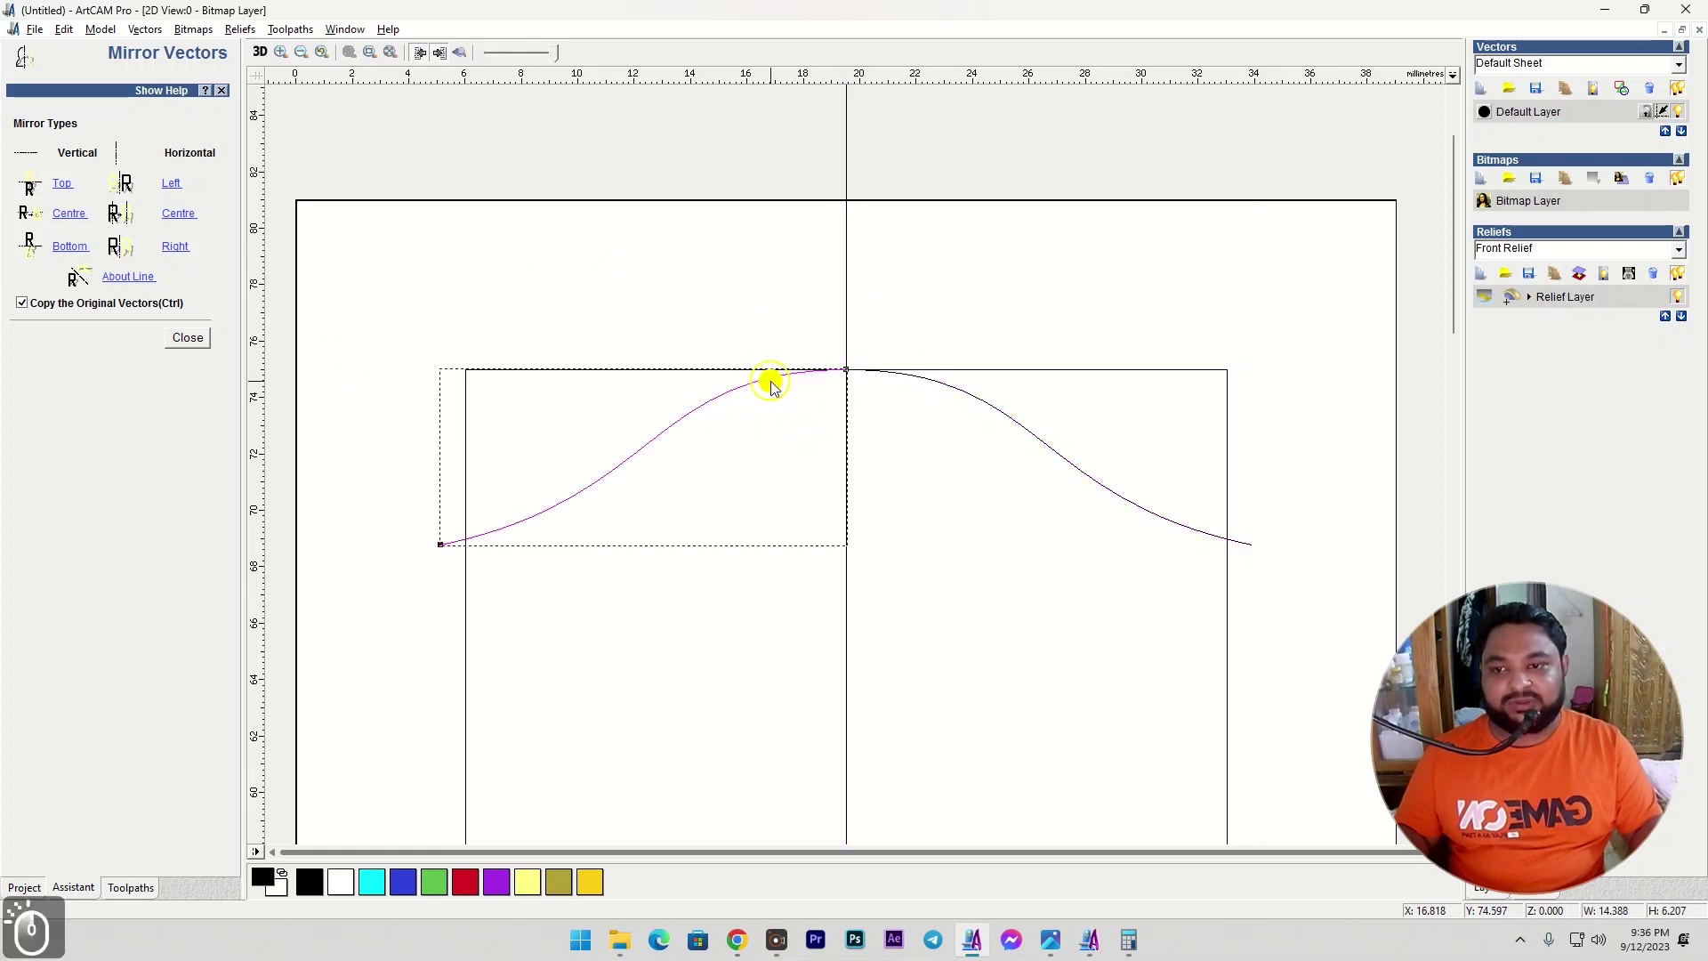
left_click(923, 380, "shift")
right_click(901, 458)
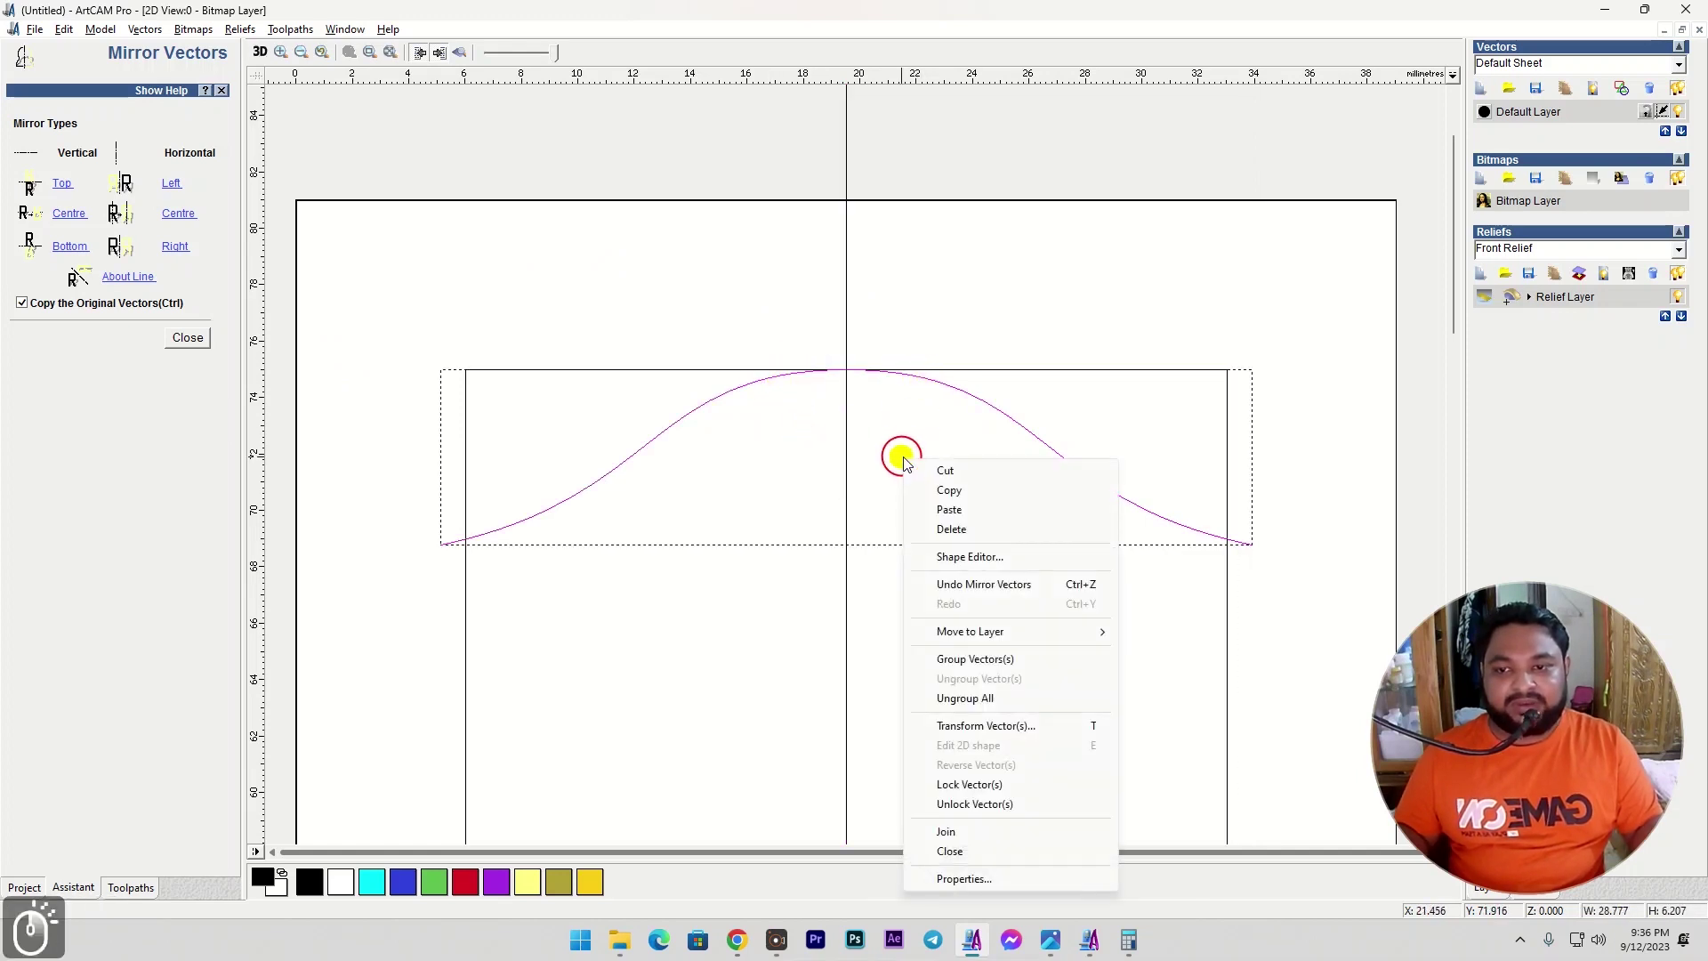
left_click(946, 832)
left_click(690, 641)
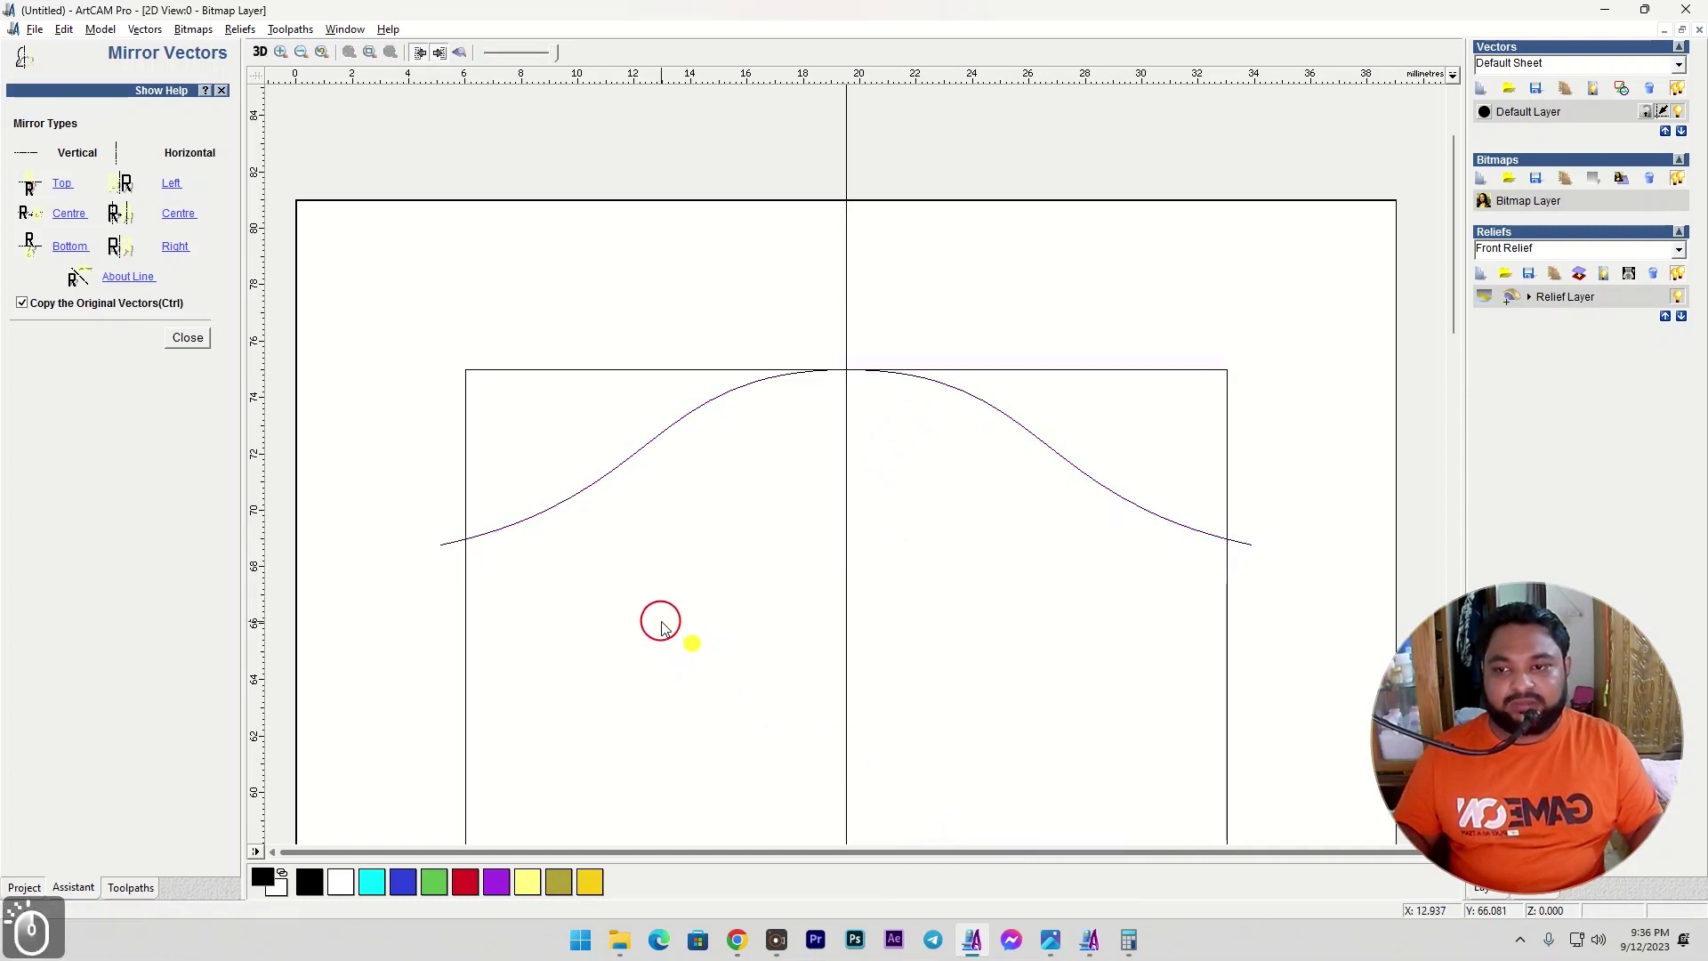
Mirror a copy of the joined arch vertically about its bottom edge.
key("F3")
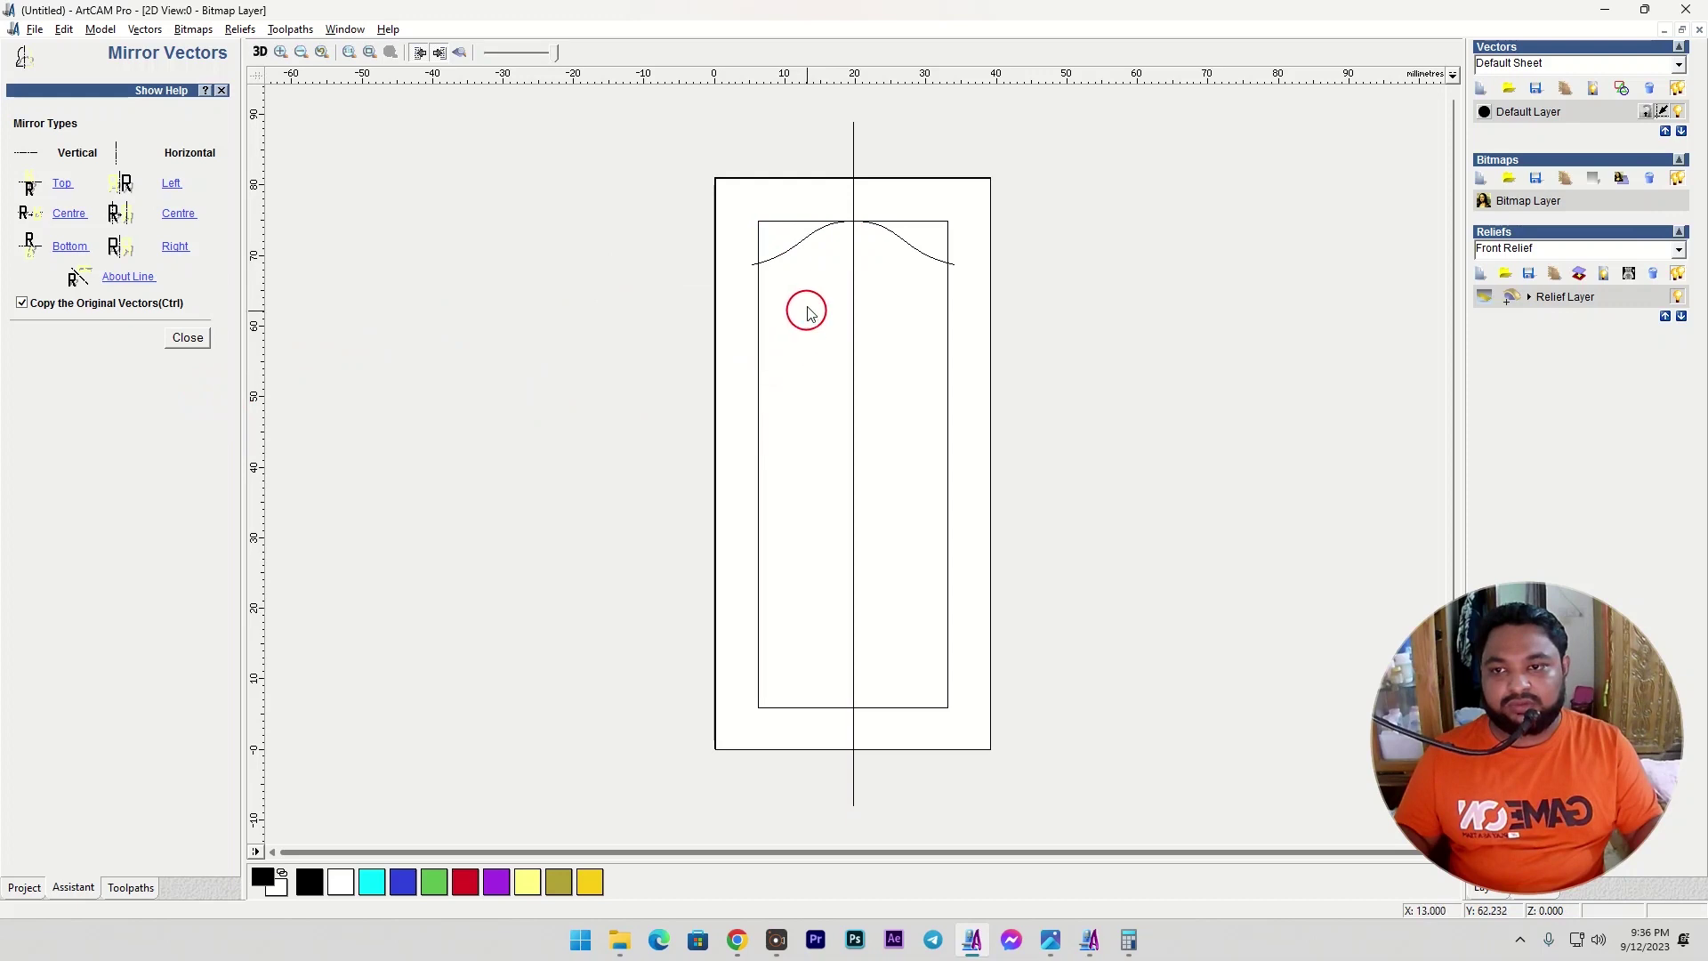
left_click(784, 258)
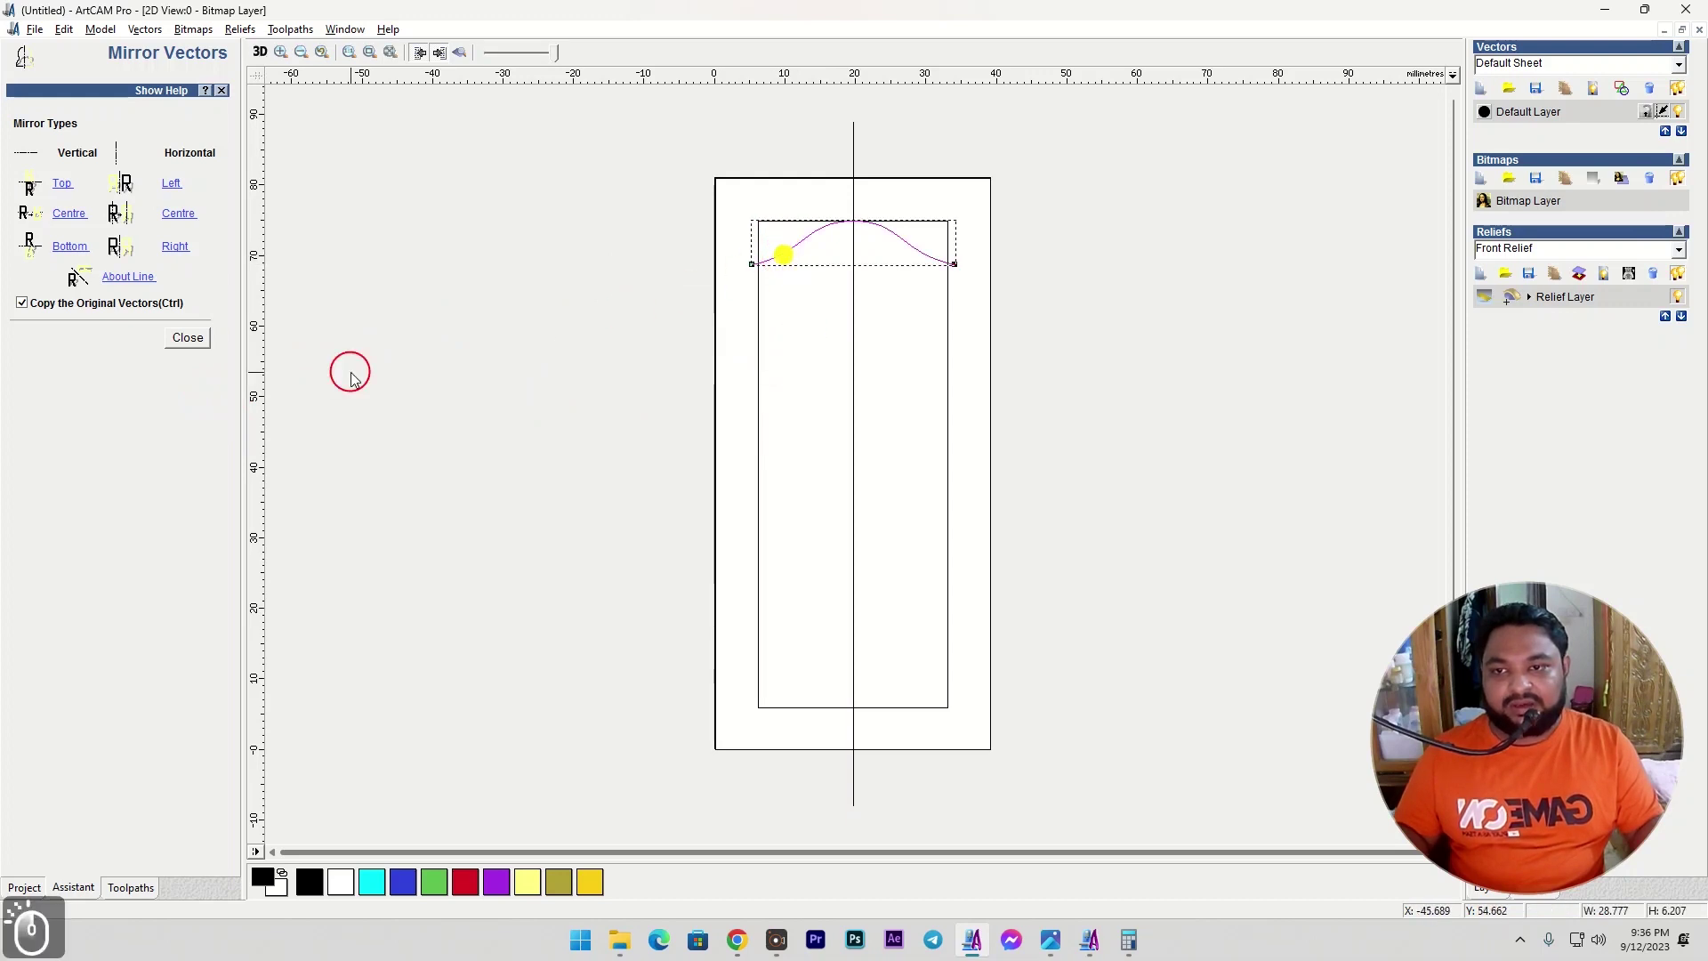
left_click(197, 338)
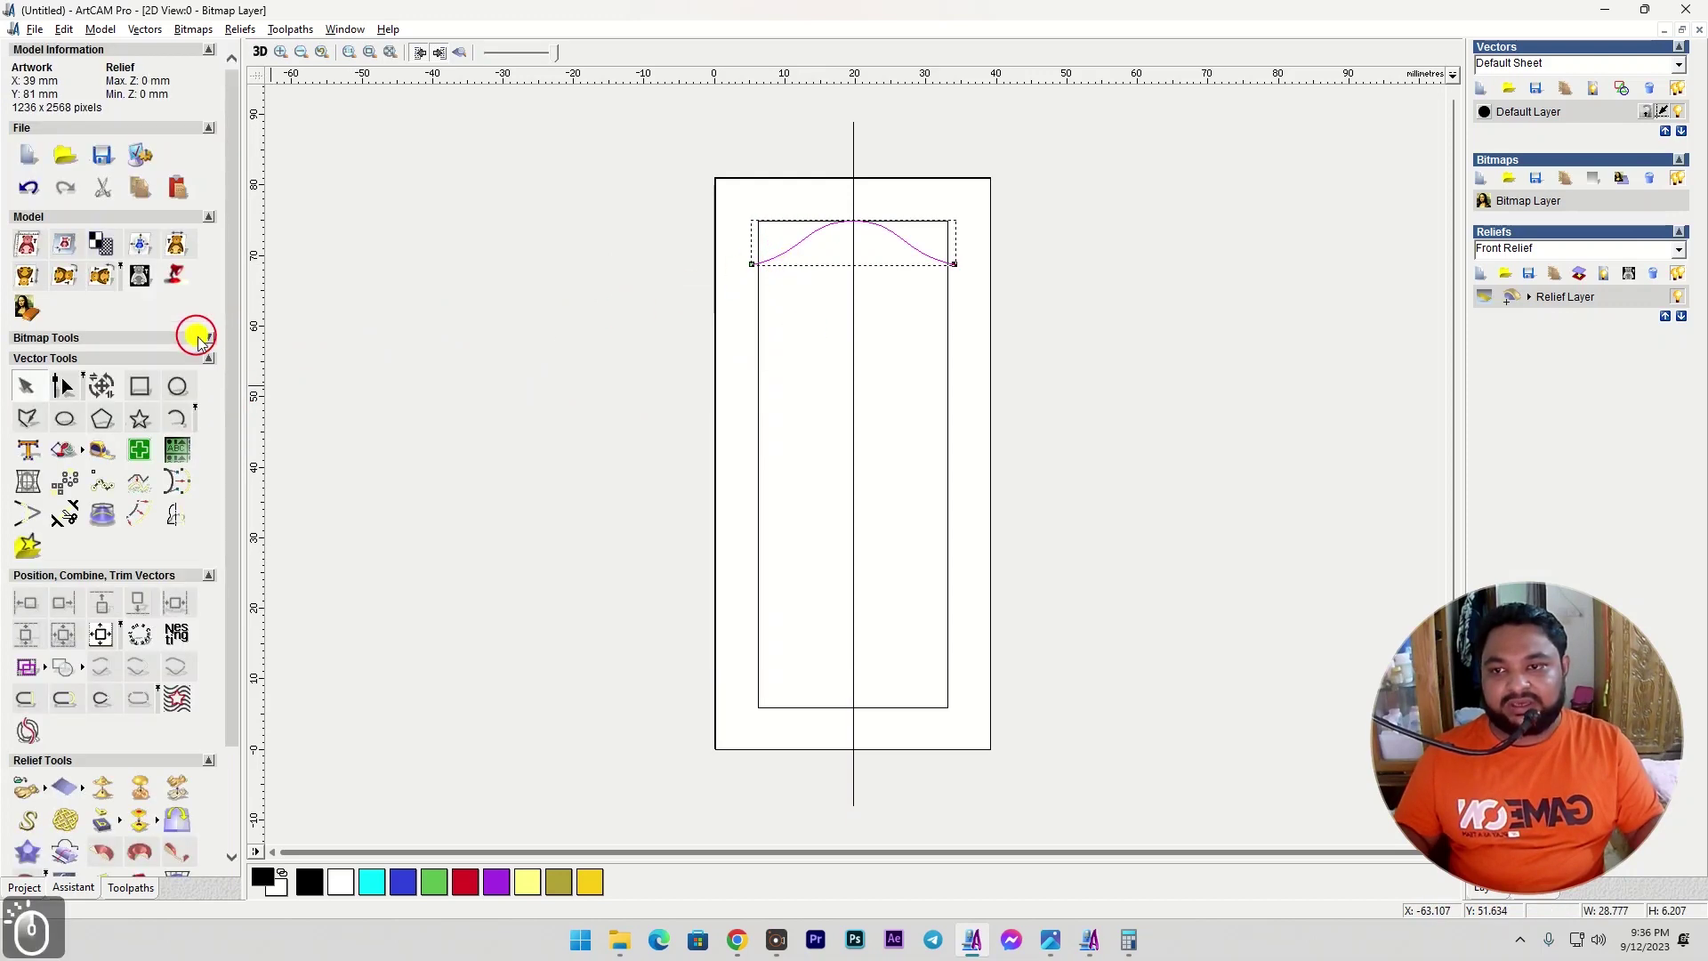
left_click(137, 516)
left_click(174, 525)
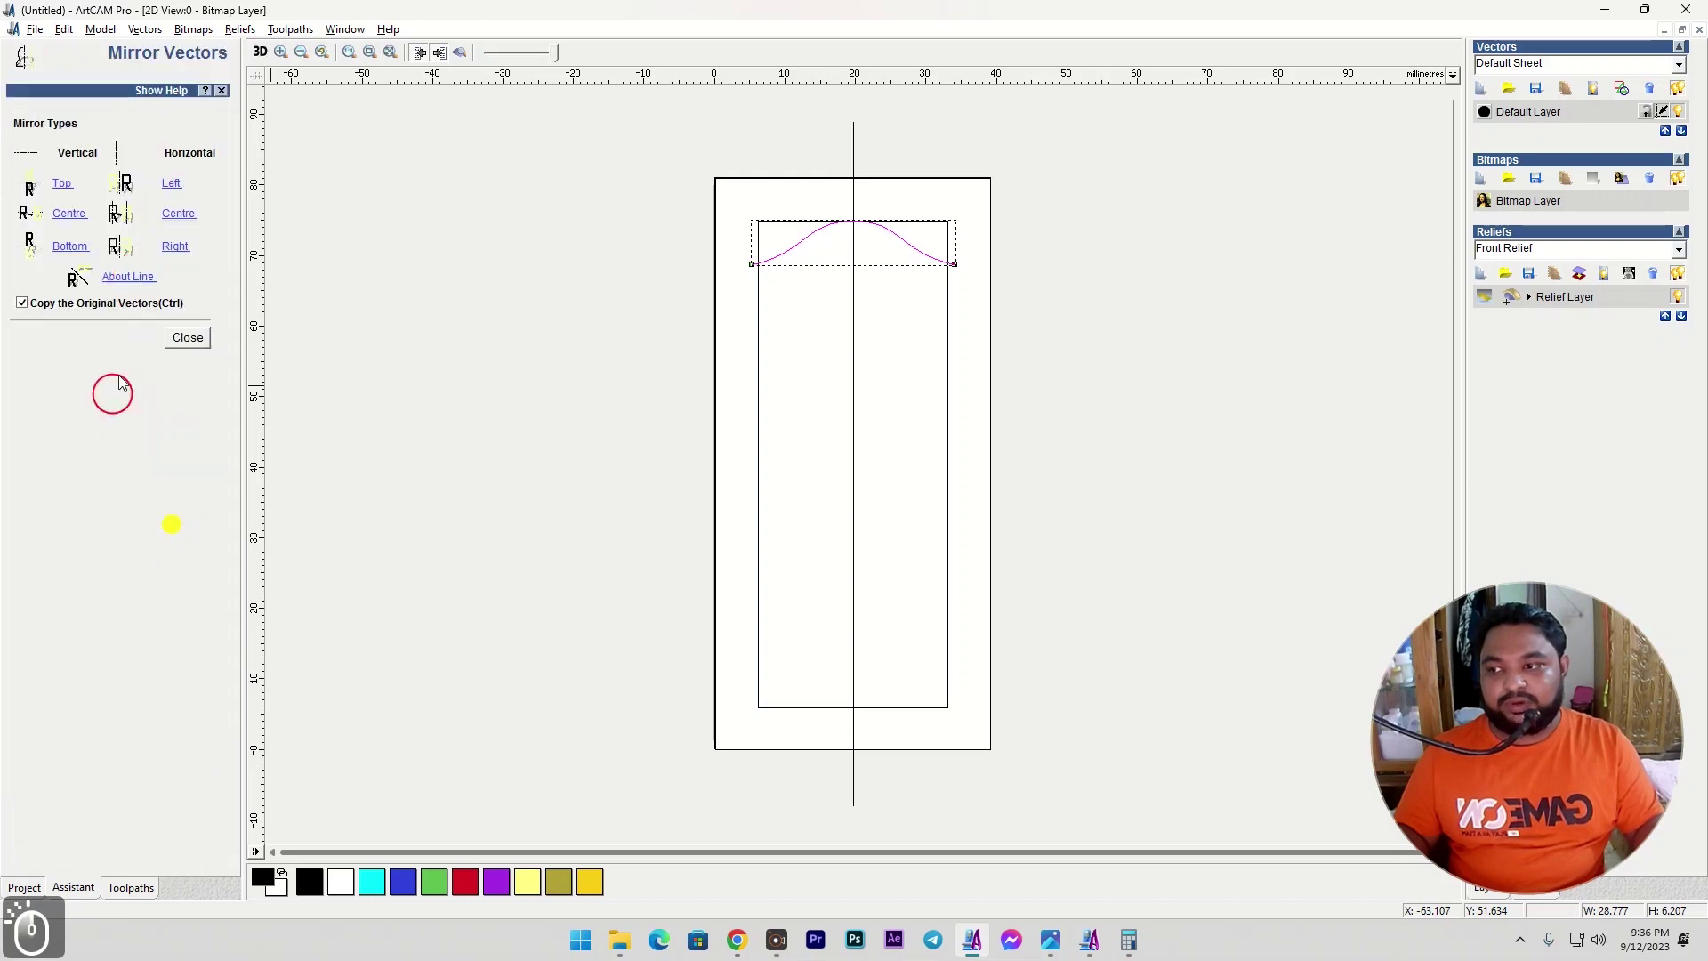
left_click(70, 245)
left_click(352, 388)
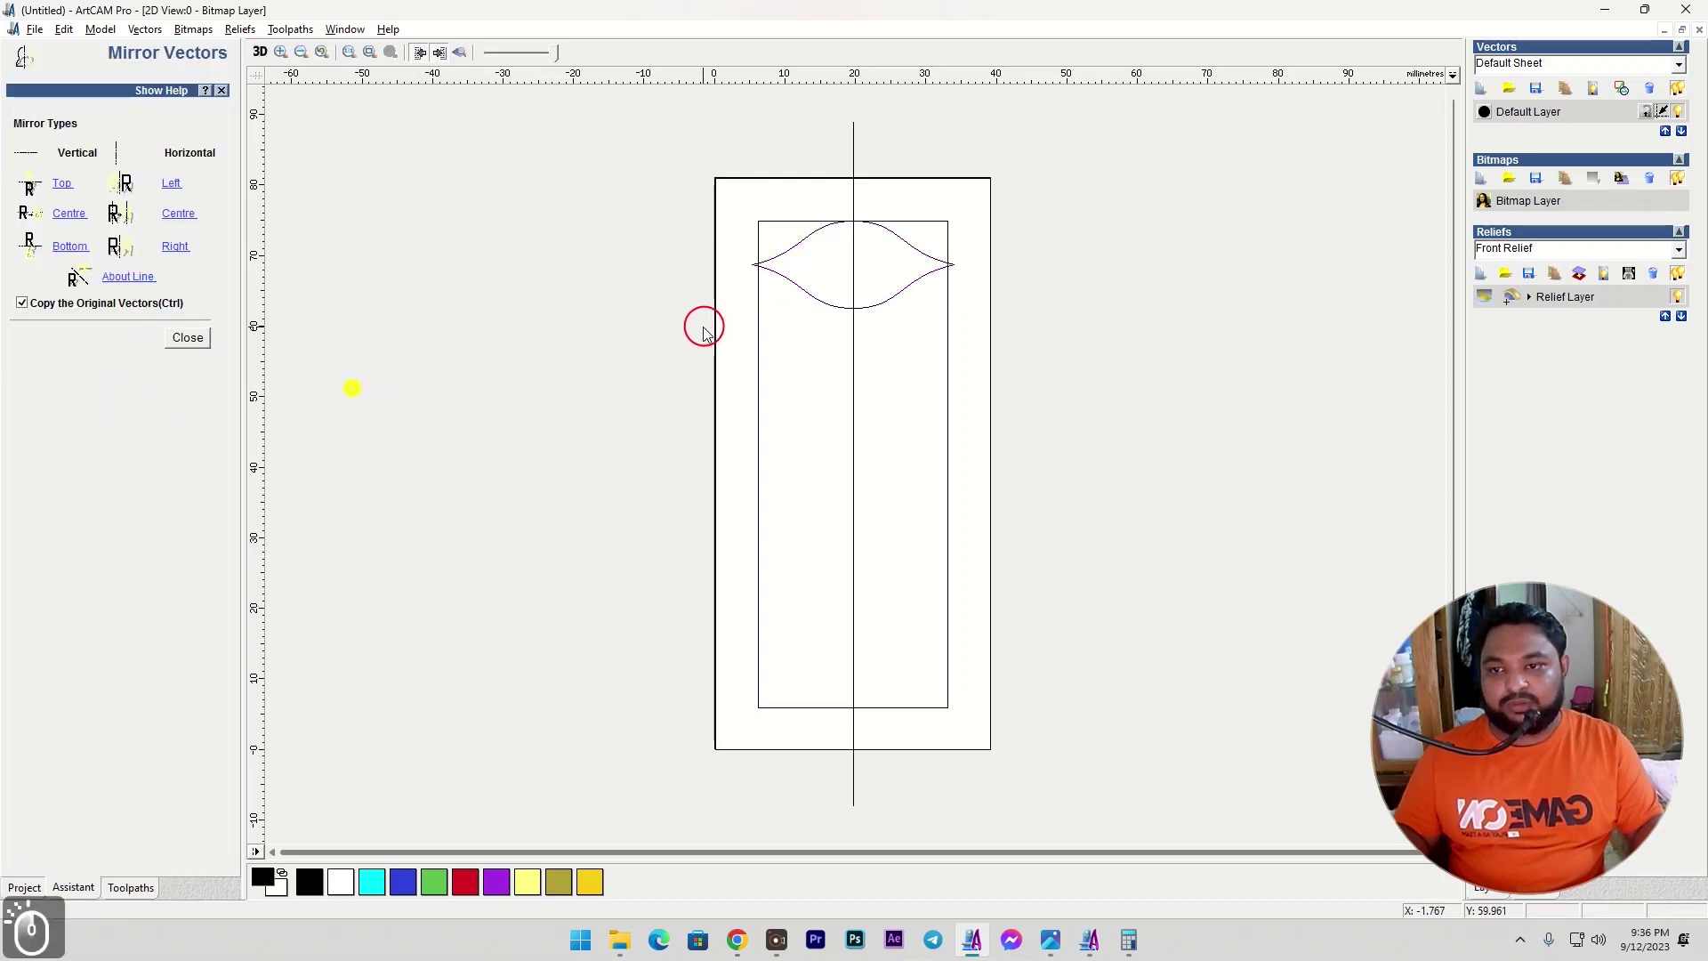
Move the mirrored arch straight down until its lowest point lies at about Y 29 mm.
left_click(805, 292)
key("Down")
key("Down")
key("Down")
key("Down")
key("Down")
key("Down")
key("Down")
key("Down")
key("Down")
key("Down")
key("Down")
key("Down")
key("Down")
key("Down")
key("Down")
key("Down")
key("Down")
key("Down")
key("Down")
key("Down")
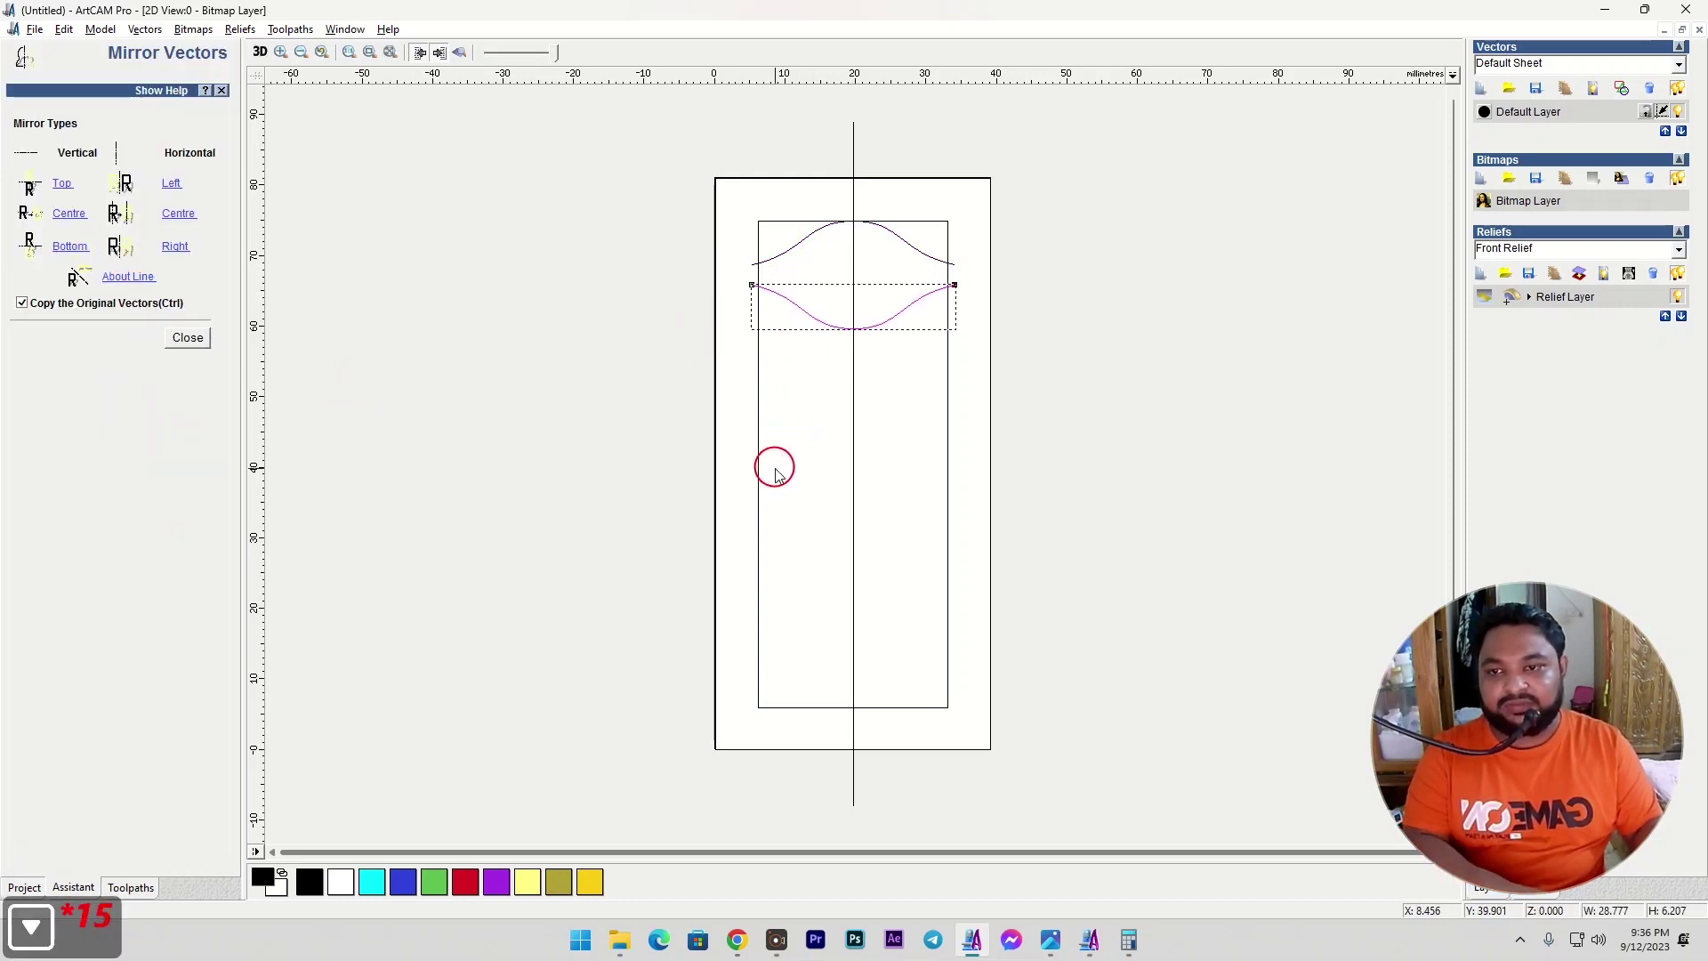
scroll(774, 556, "down", 2)
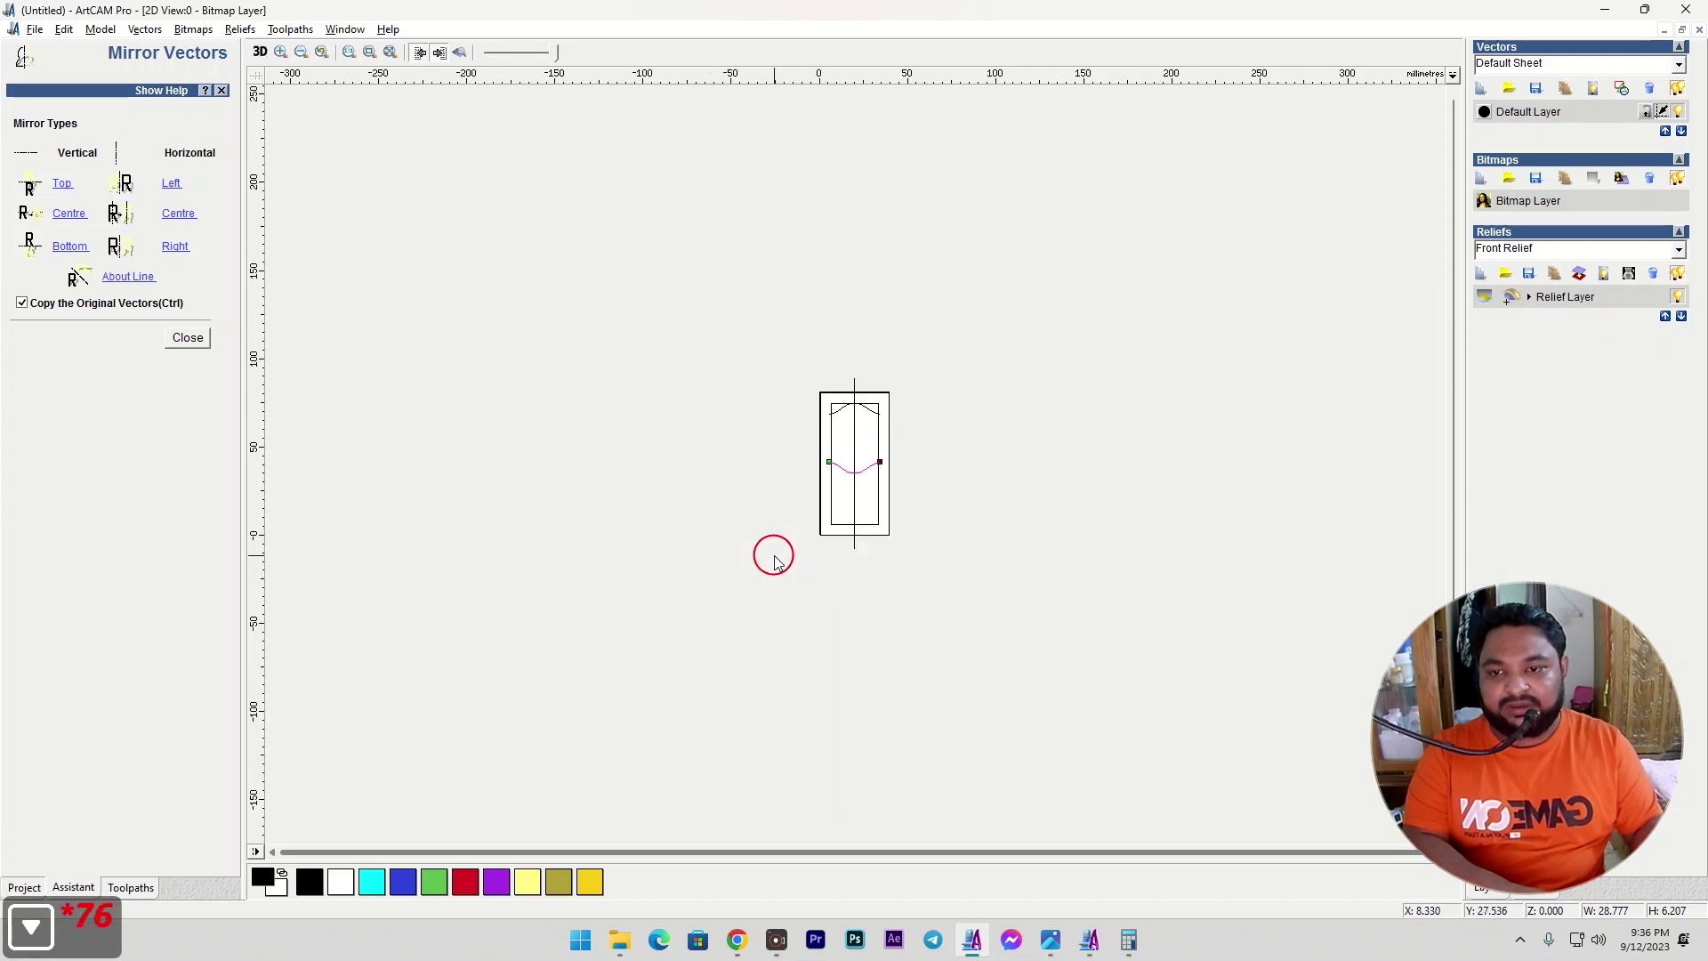
scroll(823, 520, "up", 2)
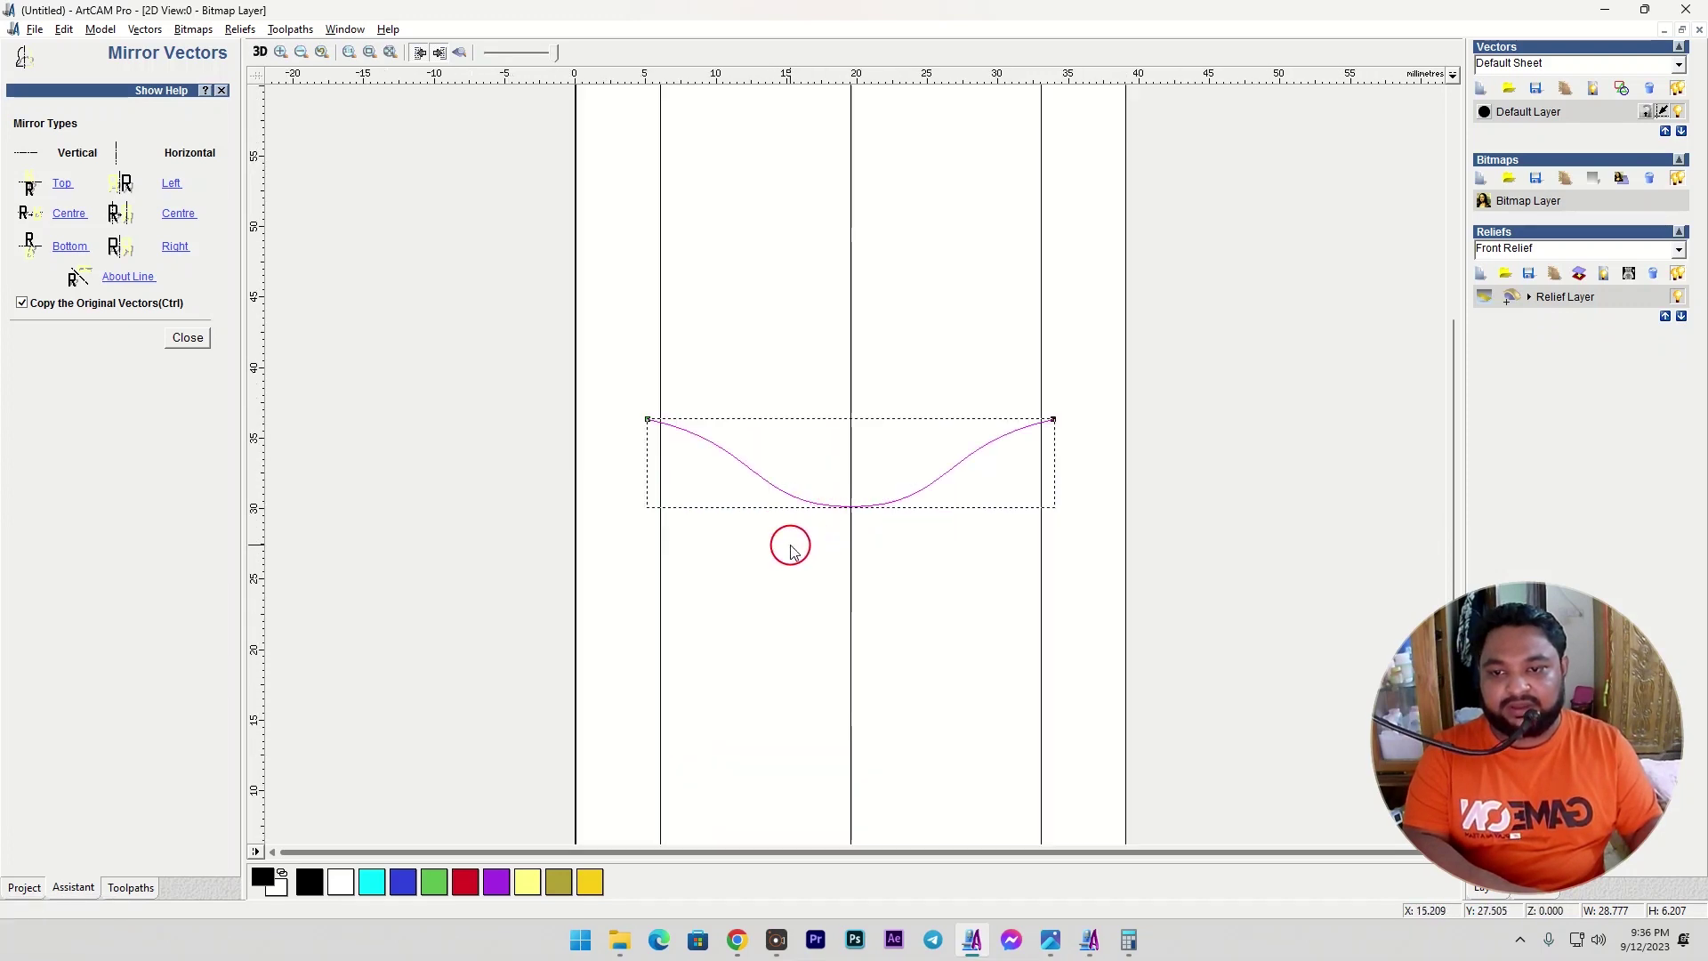
scroll(792, 548, "down", 1)
key("Down")
key("Down")
key("Down")
key("Down")
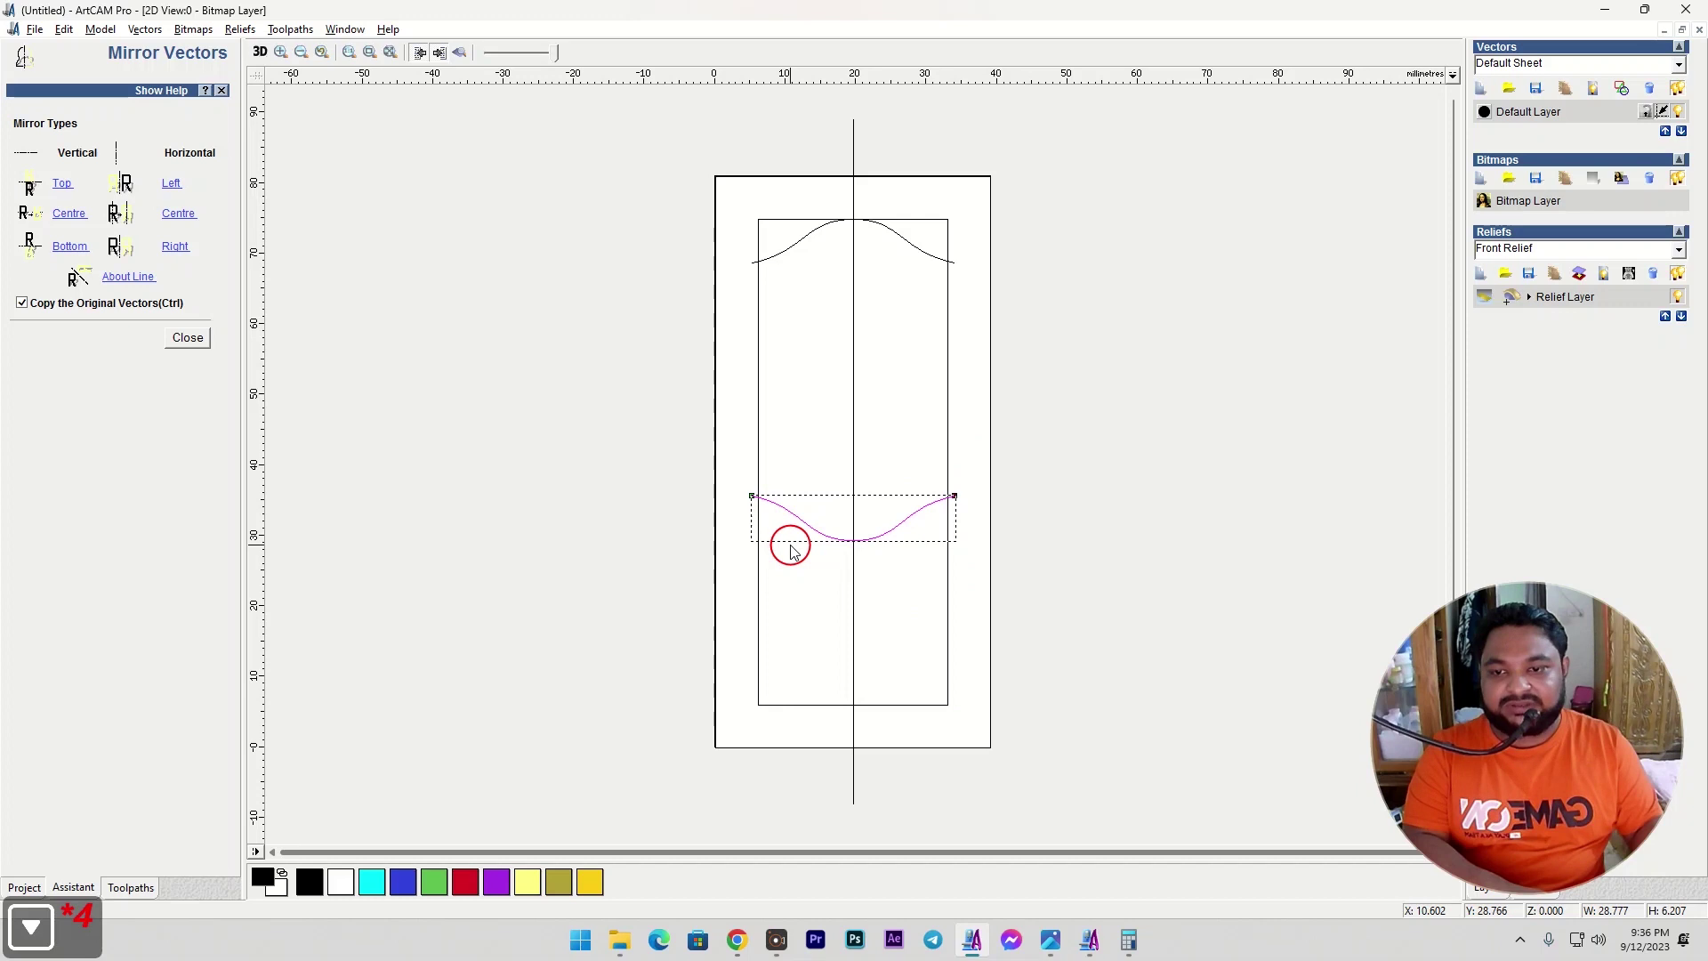
left_click(184, 337)
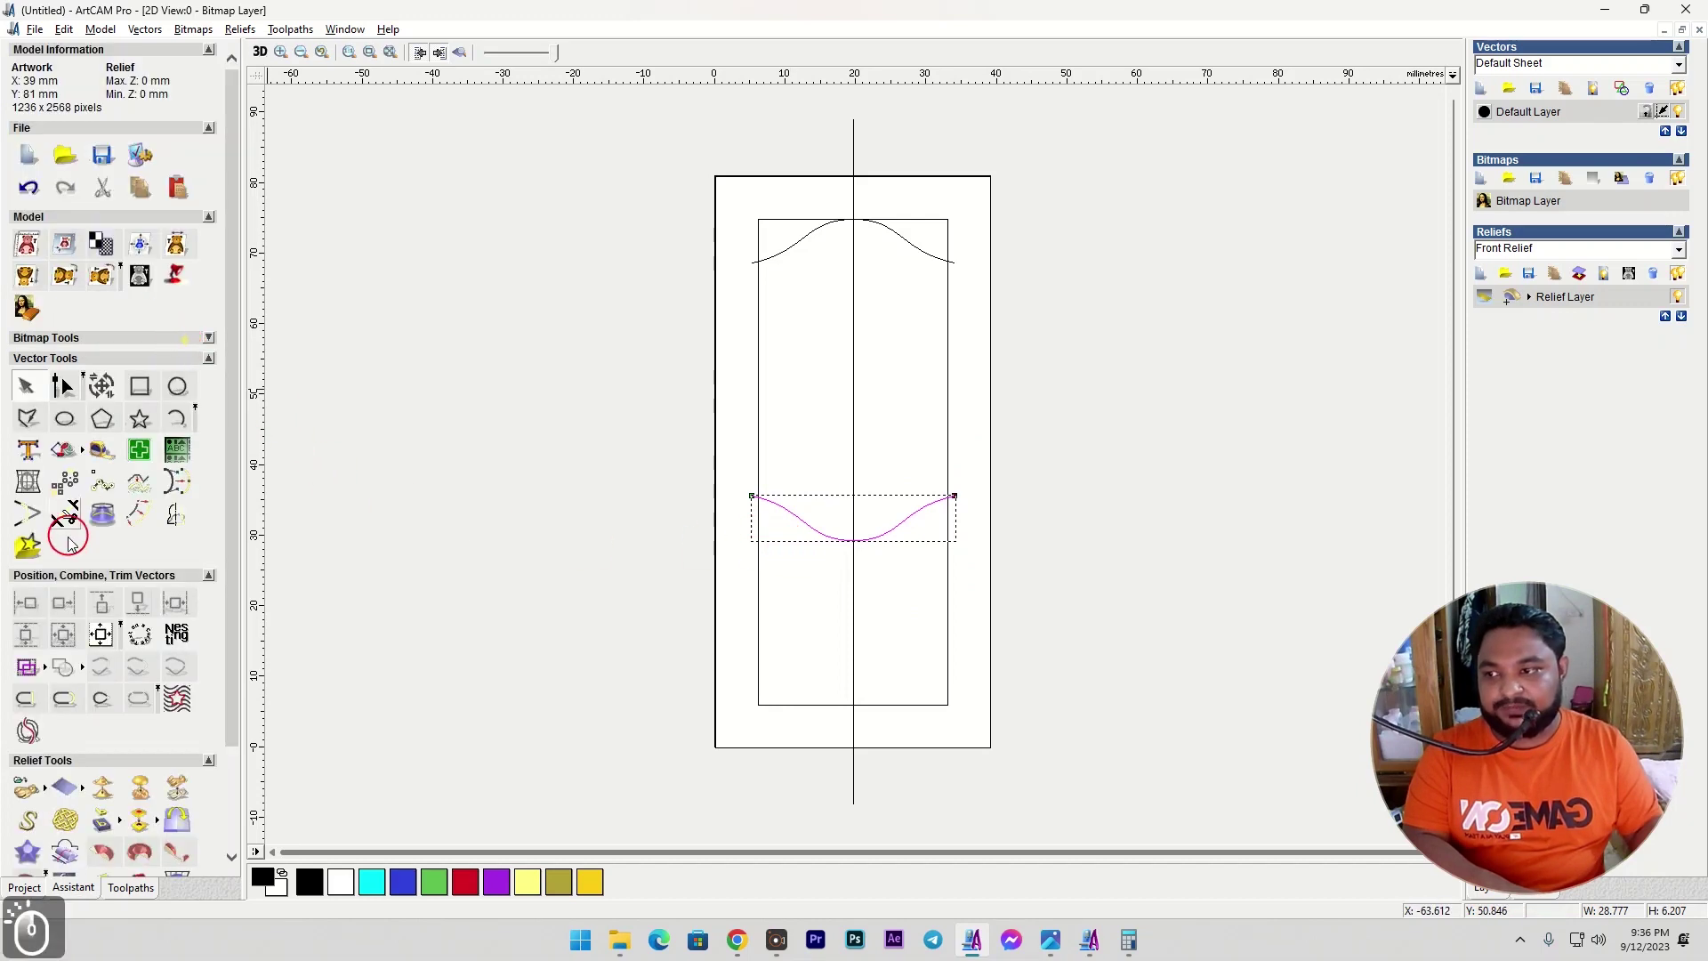
Offset the lower arch curve 6 mm outwards with sharp corners, producing a second curve below it.
left_click(132, 520)
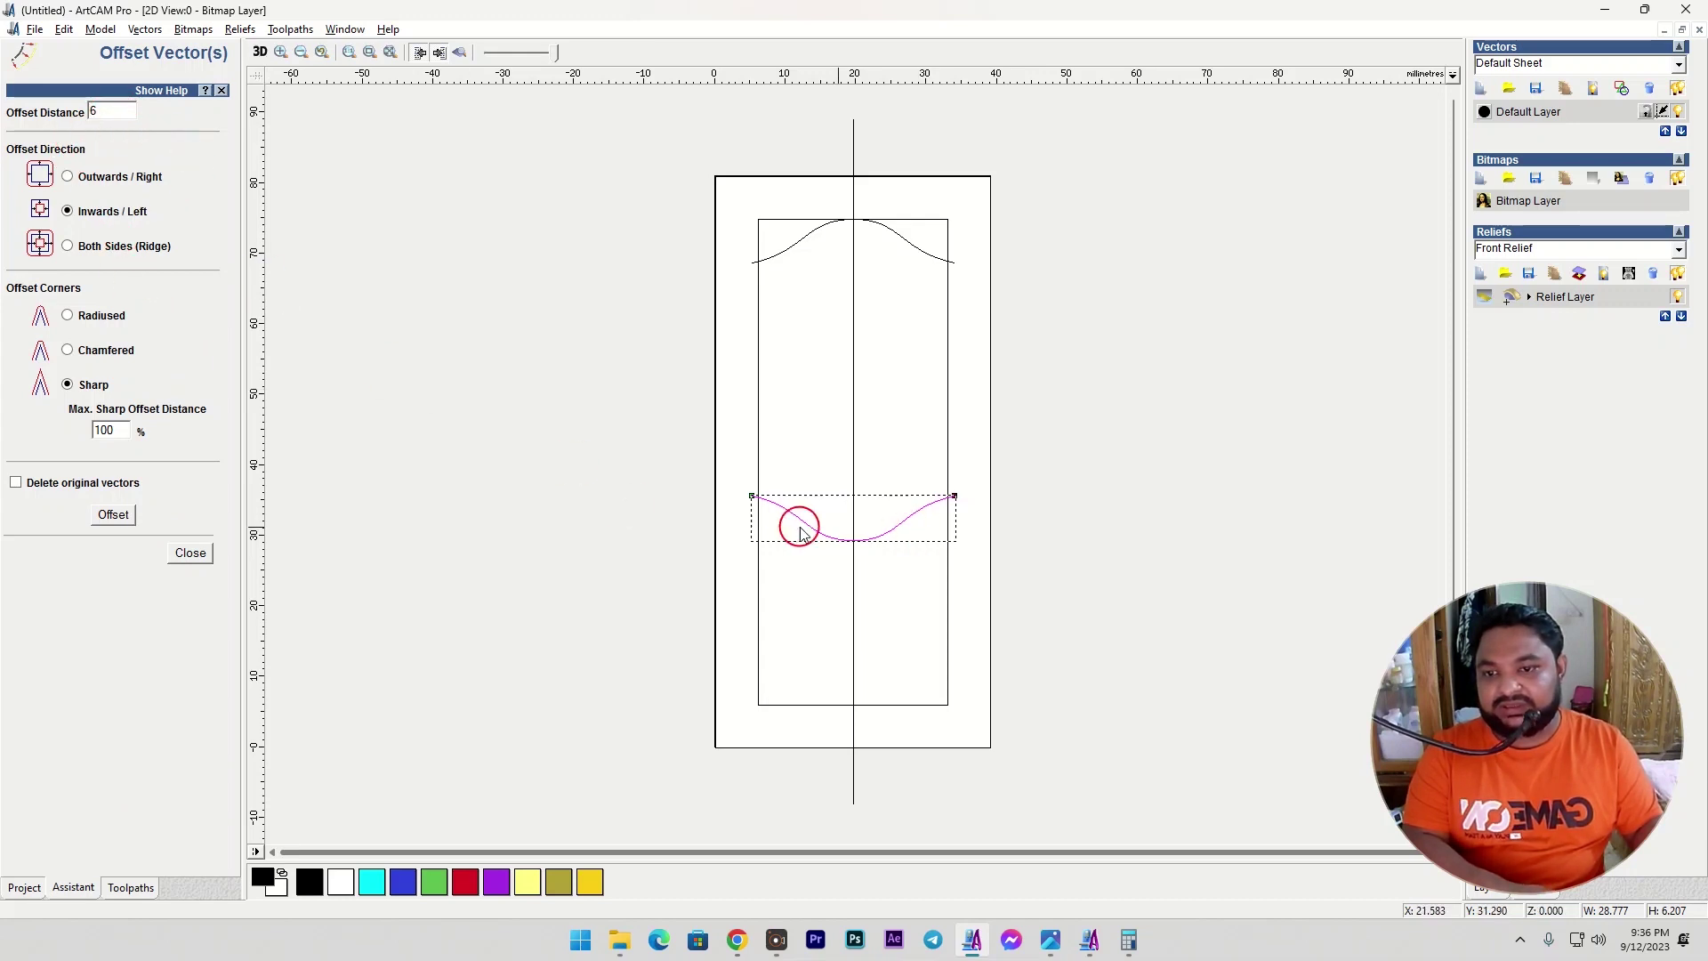
left_click(71, 178)
left_click(113, 514)
left_click(801, 648)
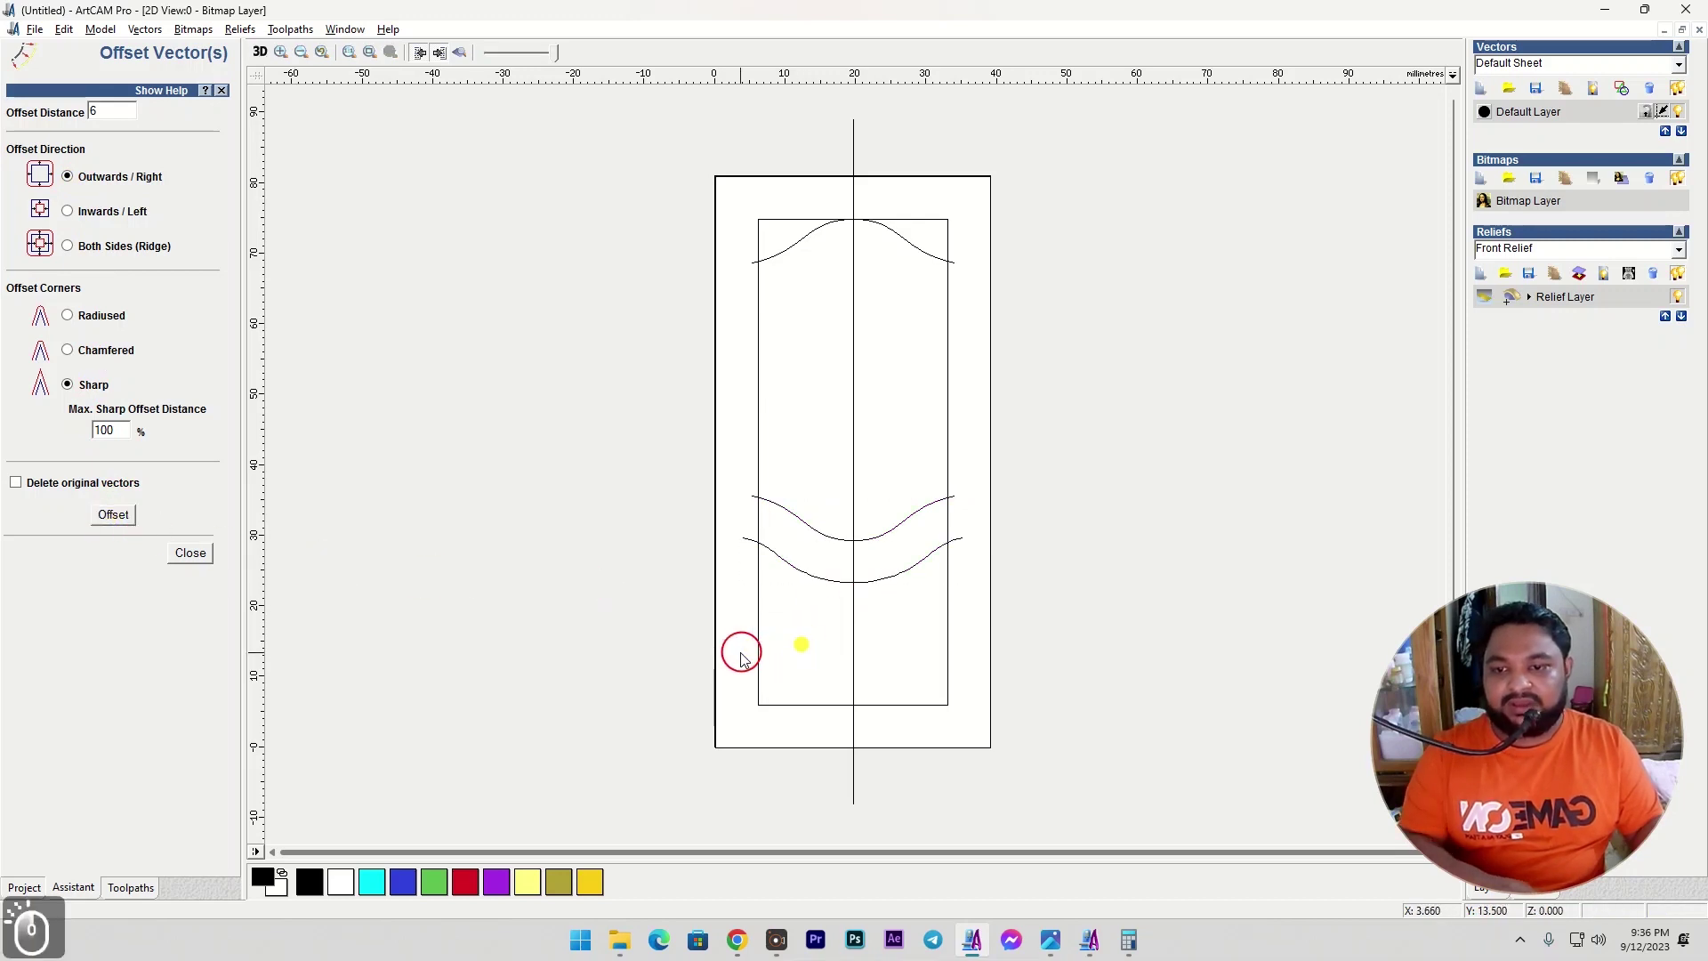
Trim away the inner rectangle's top edge above the arch and its side segments between the two lower curves.
left_click(201, 560)
left_click(73, 514)
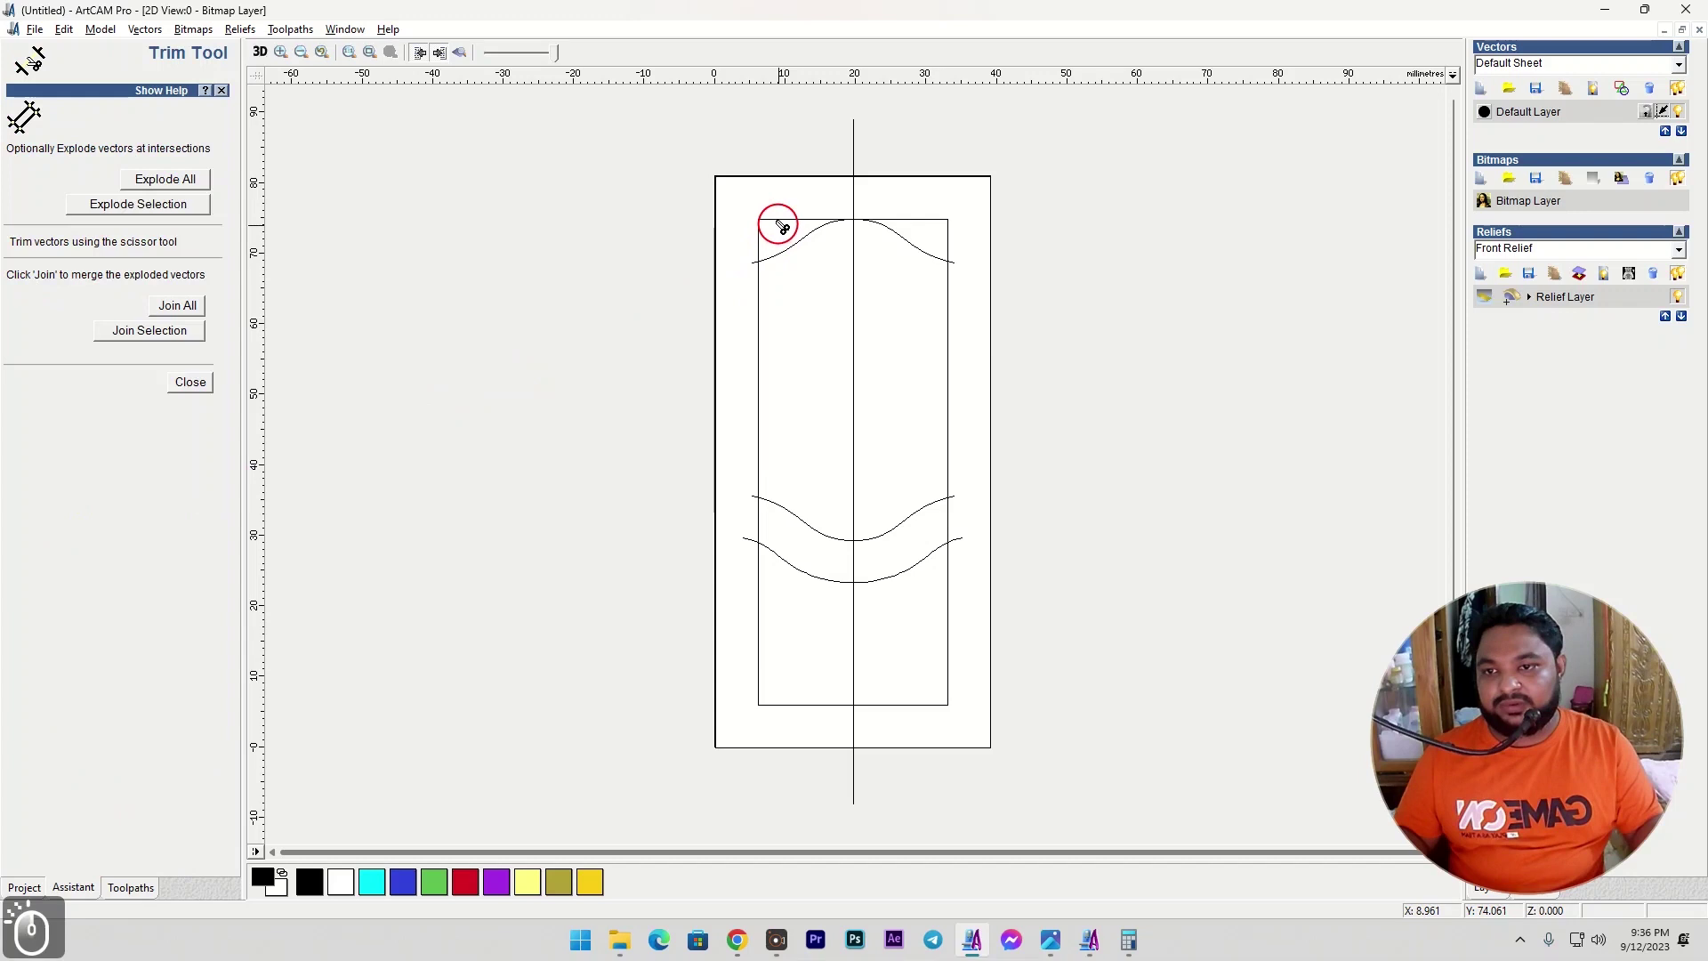
left_click(780, 221)
left_click(919, 219)
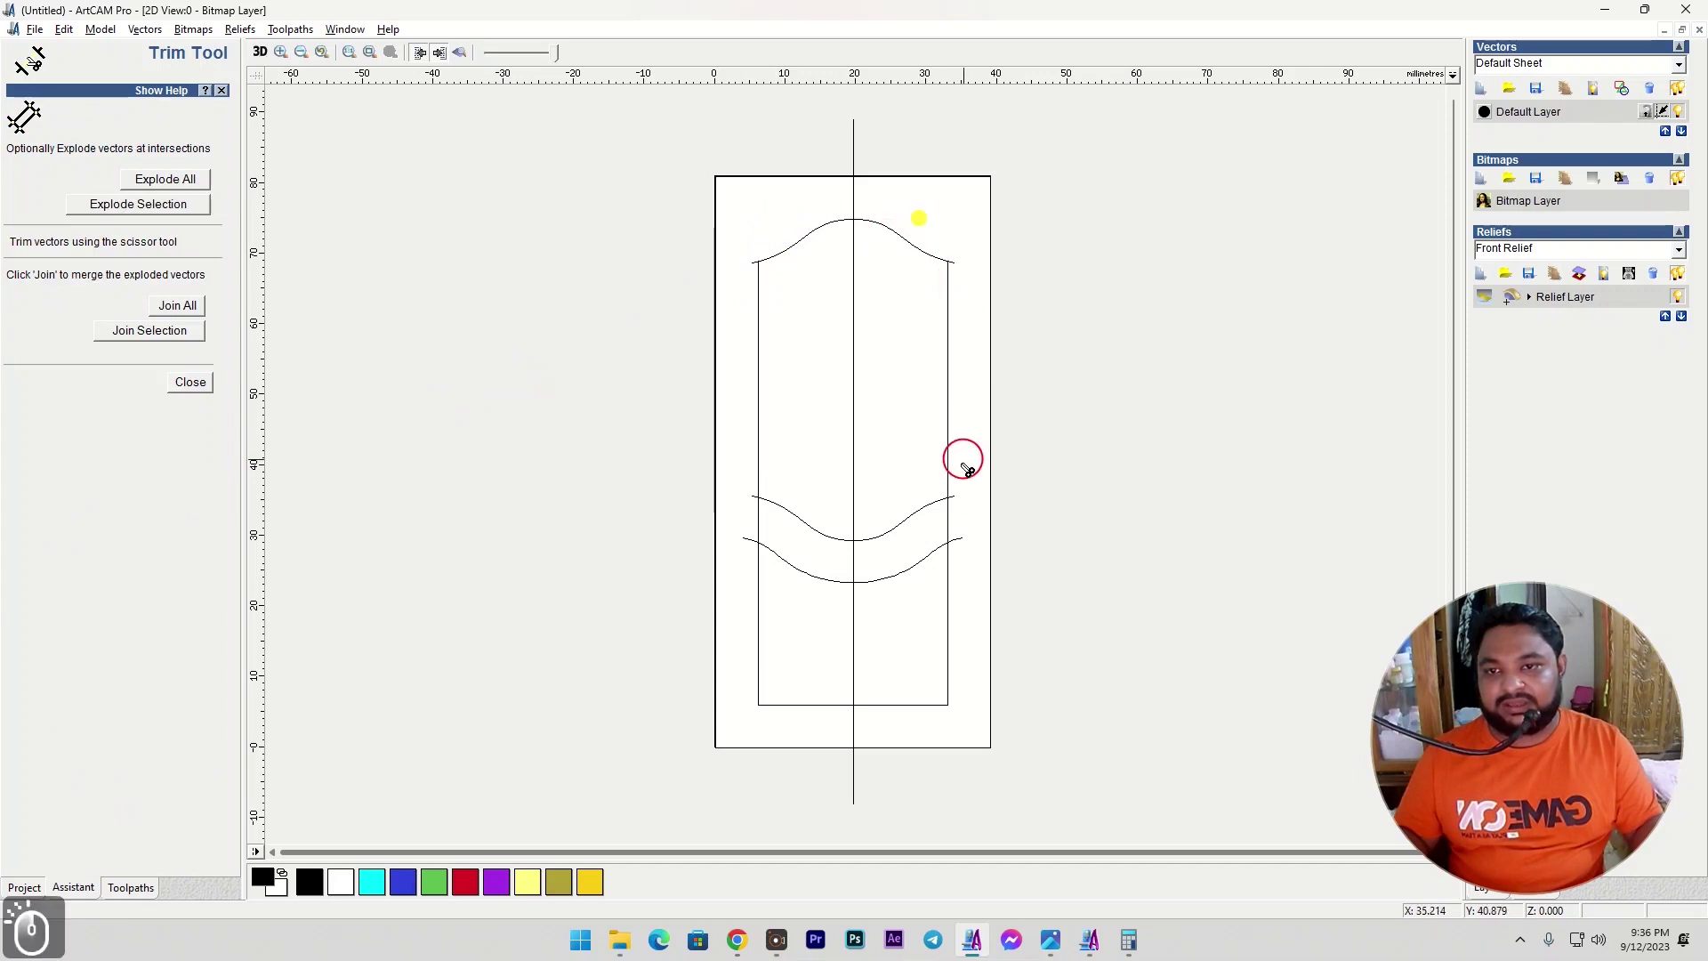
left_click(949, 516)
left_click(759, 518)
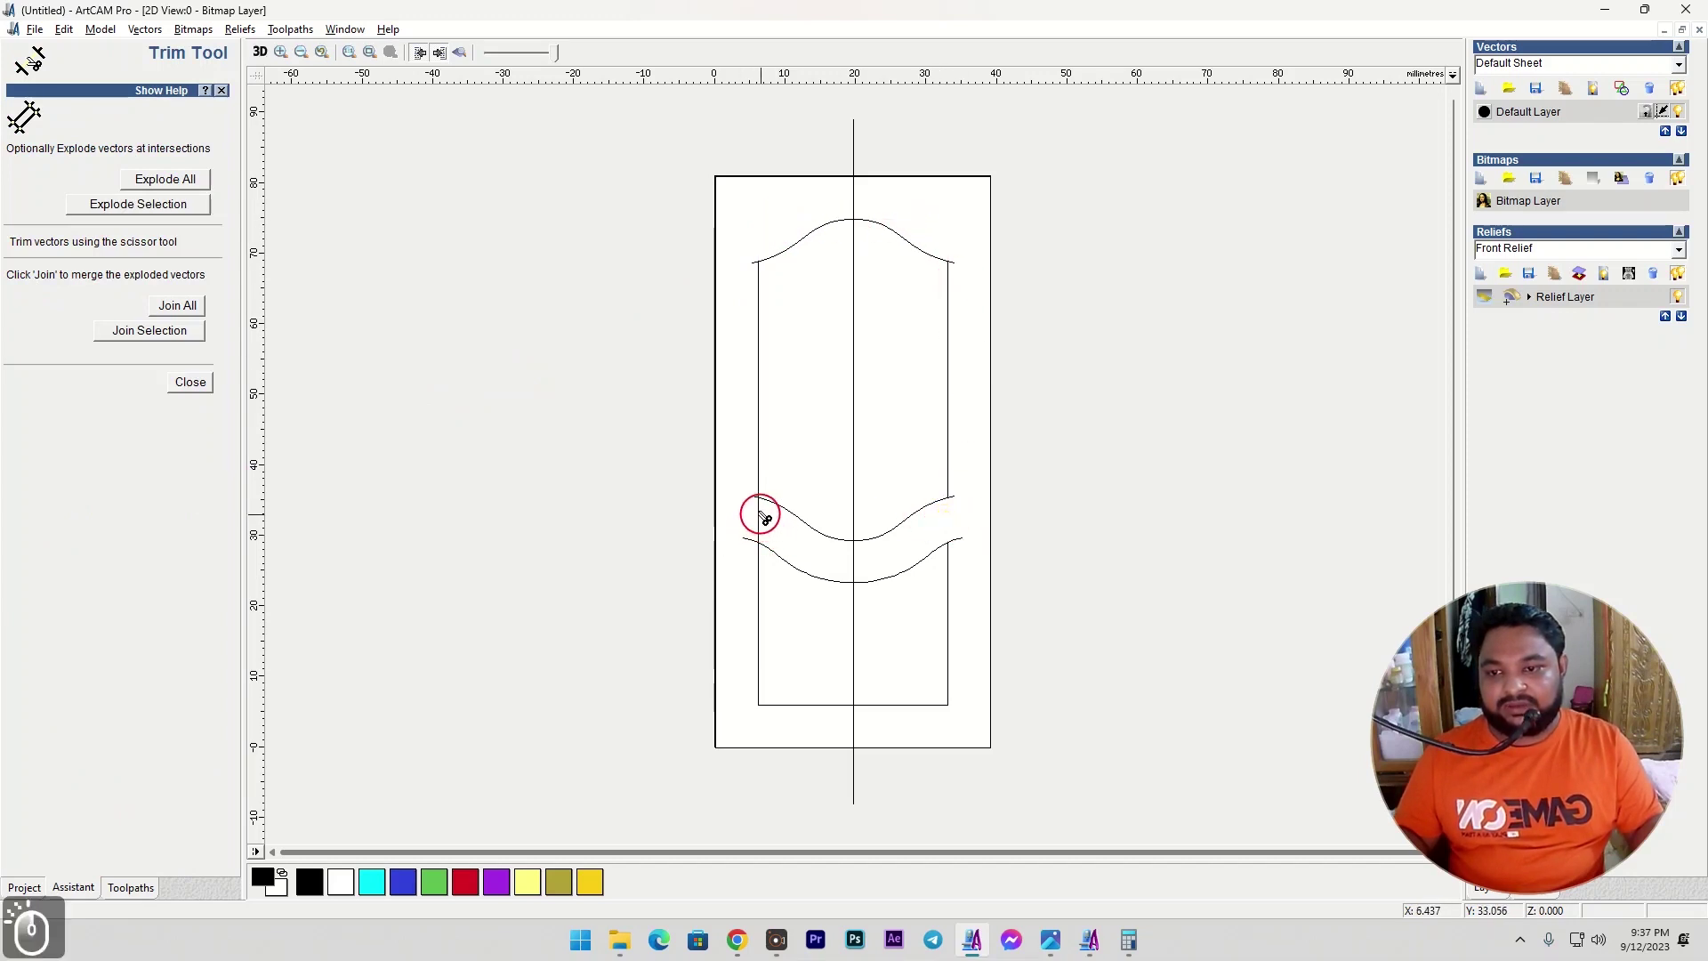
left_click(756, 516)
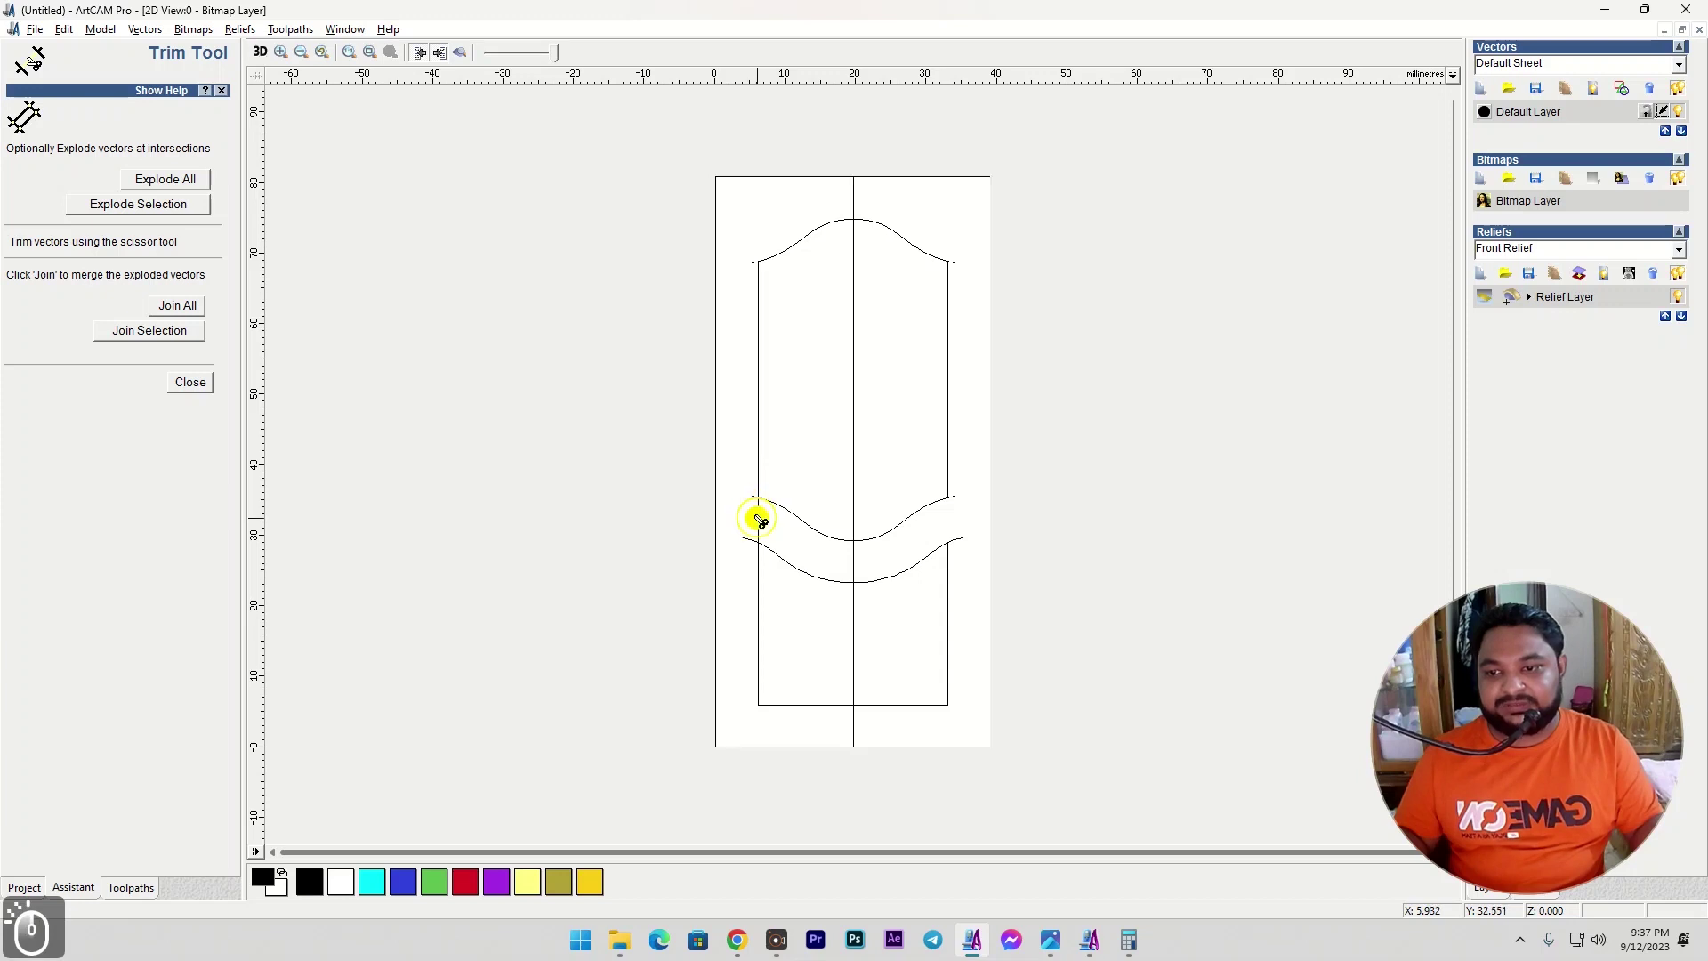
Trim the middle curve's left end and both ends of the top arch where they overhang the panel sides.
scroll(755, 503, "up", 2)
scroll(744, 229, "down", 2)
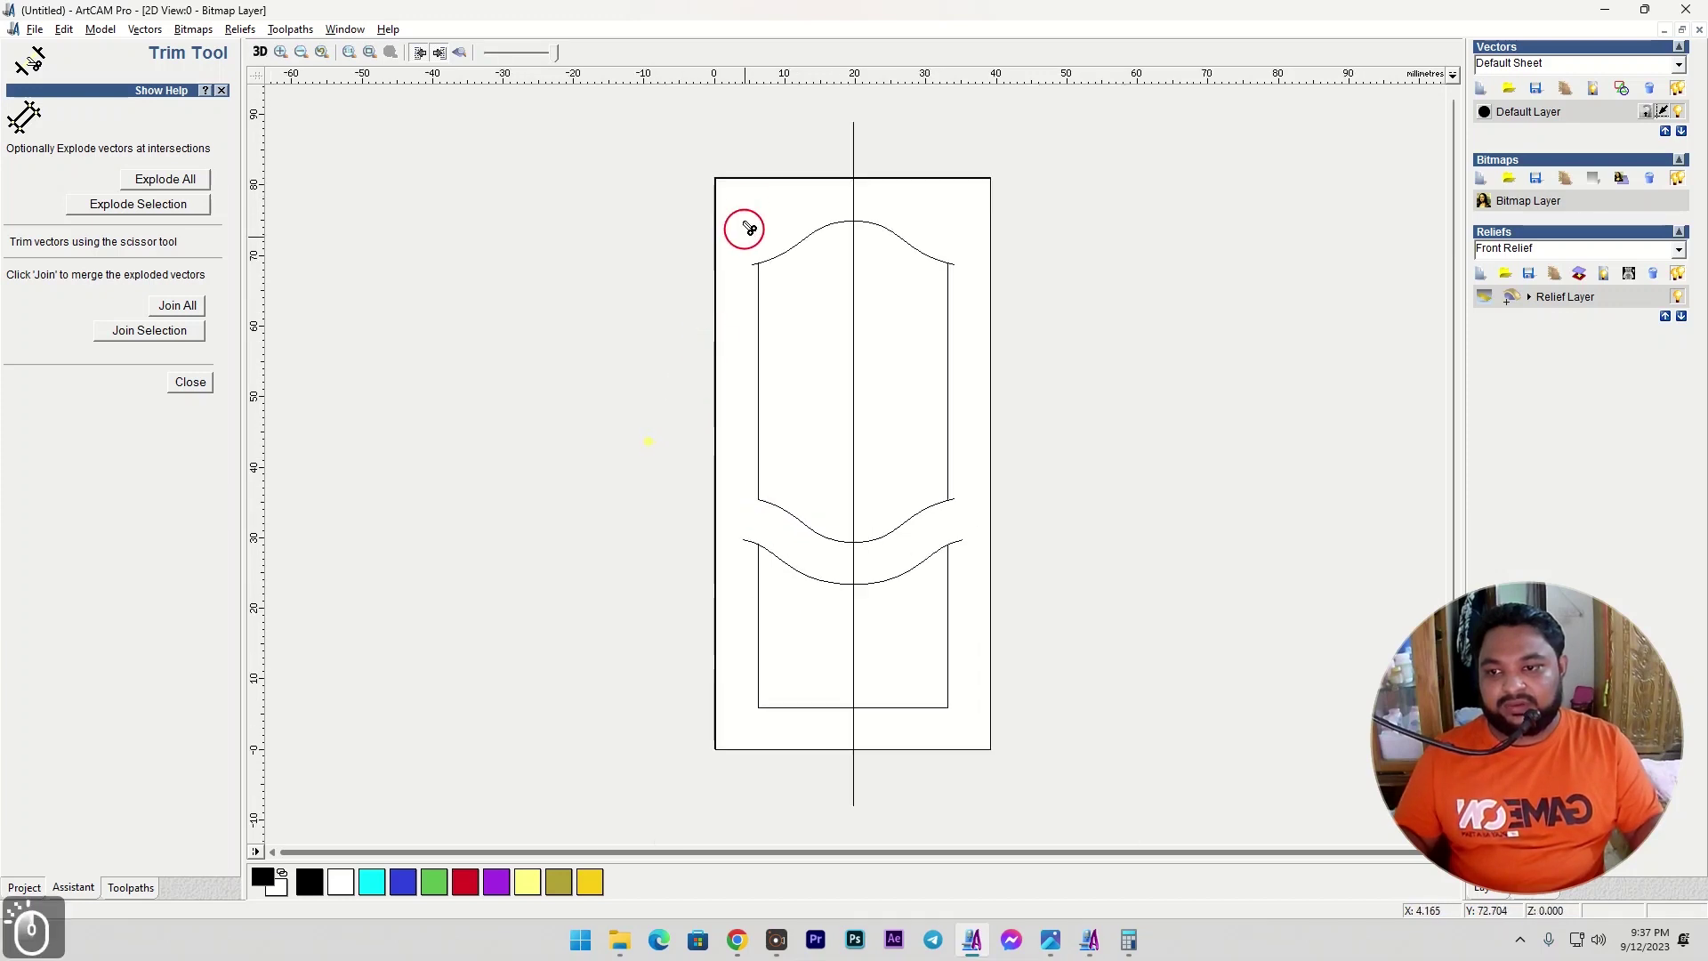
scroll(758, 283, "up", 2)
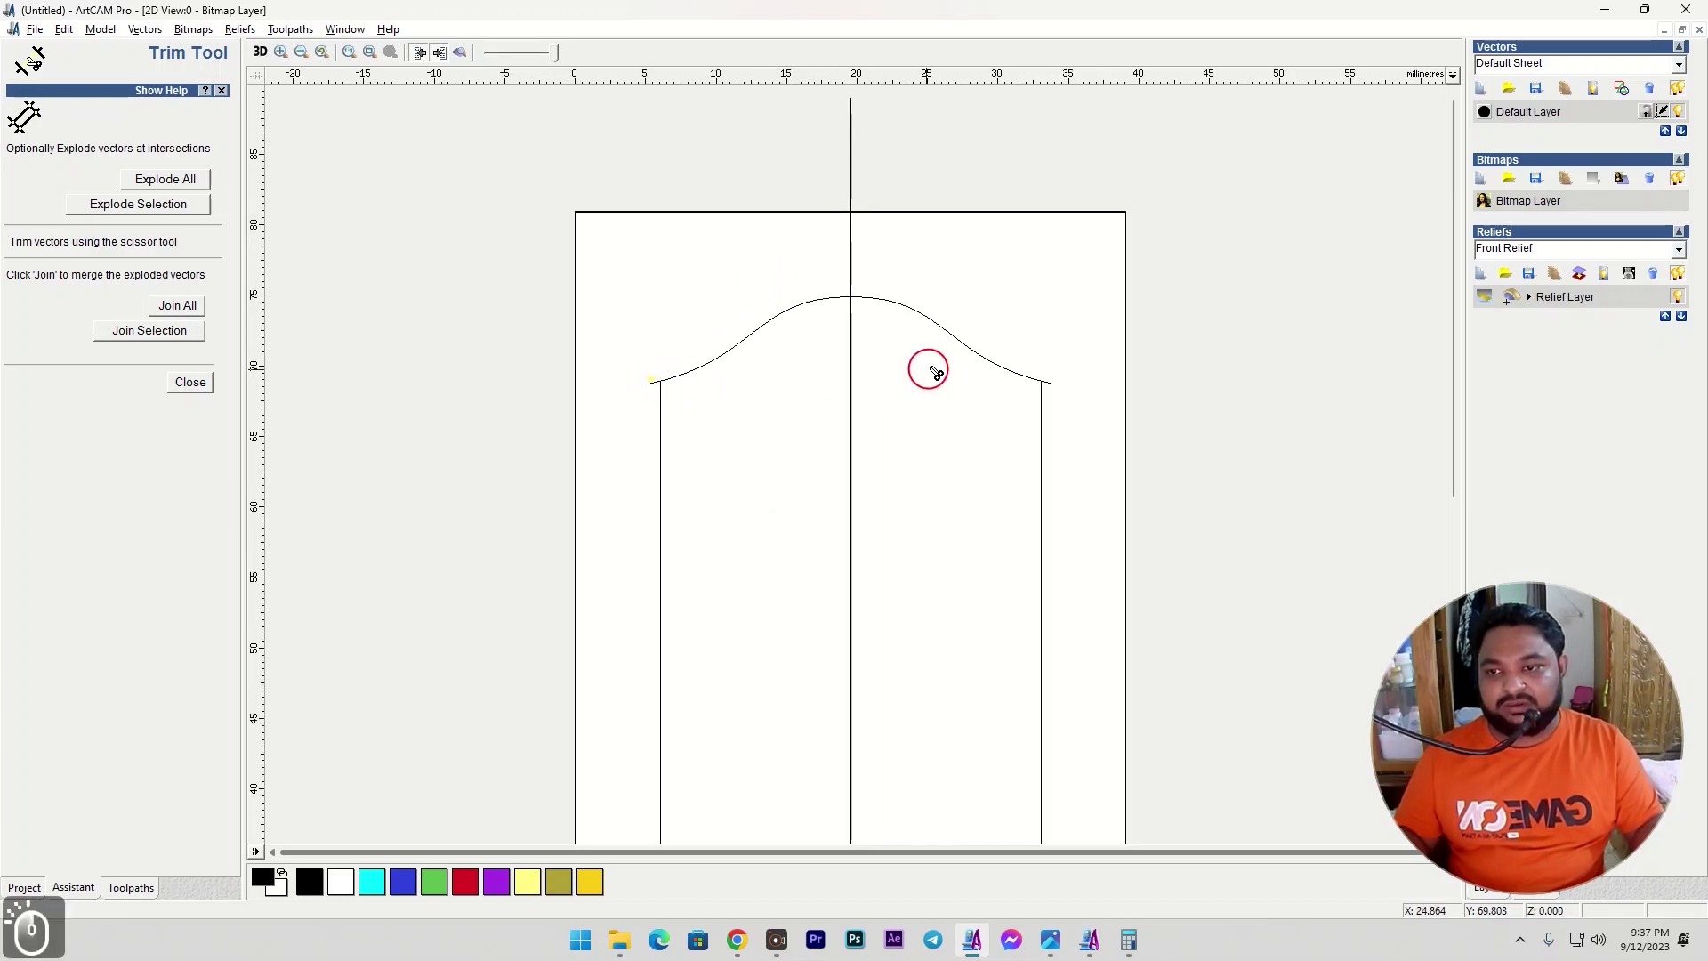
left_click(652, 384)
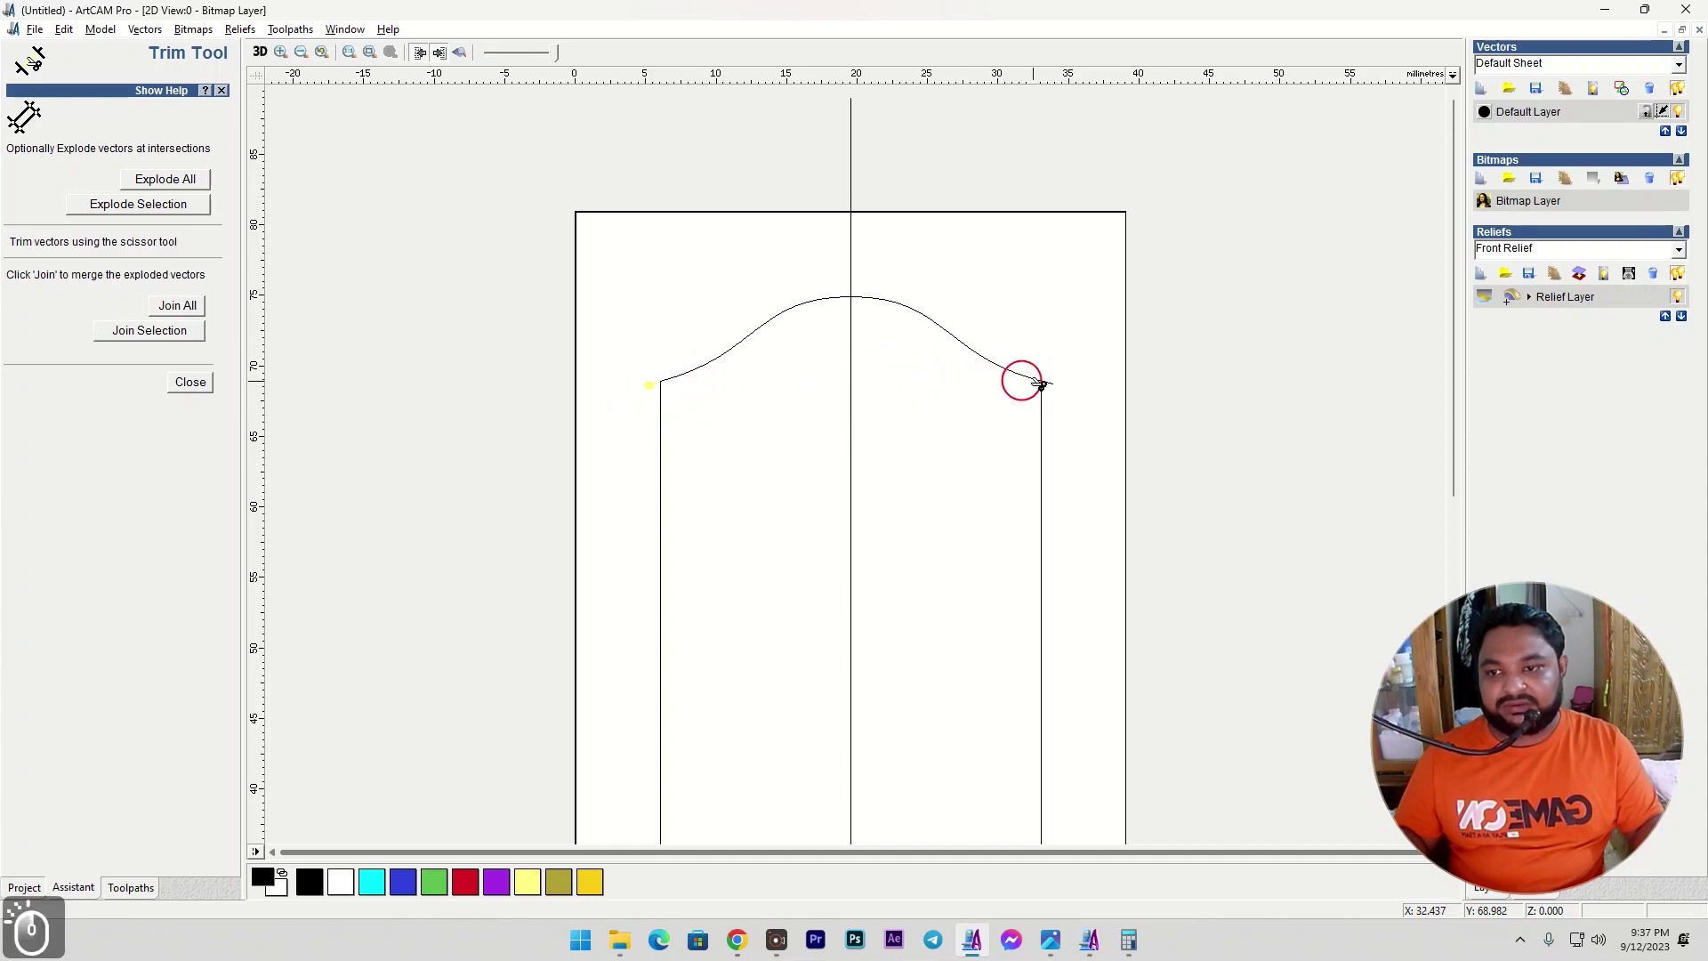
left_click(1055, 384)
Trim the middle curve's right end and both ends of the lowest curve where they overhang the panel sides.
scroll(922, 591, "down", 2)
scroll(900, 476, "up", 2)
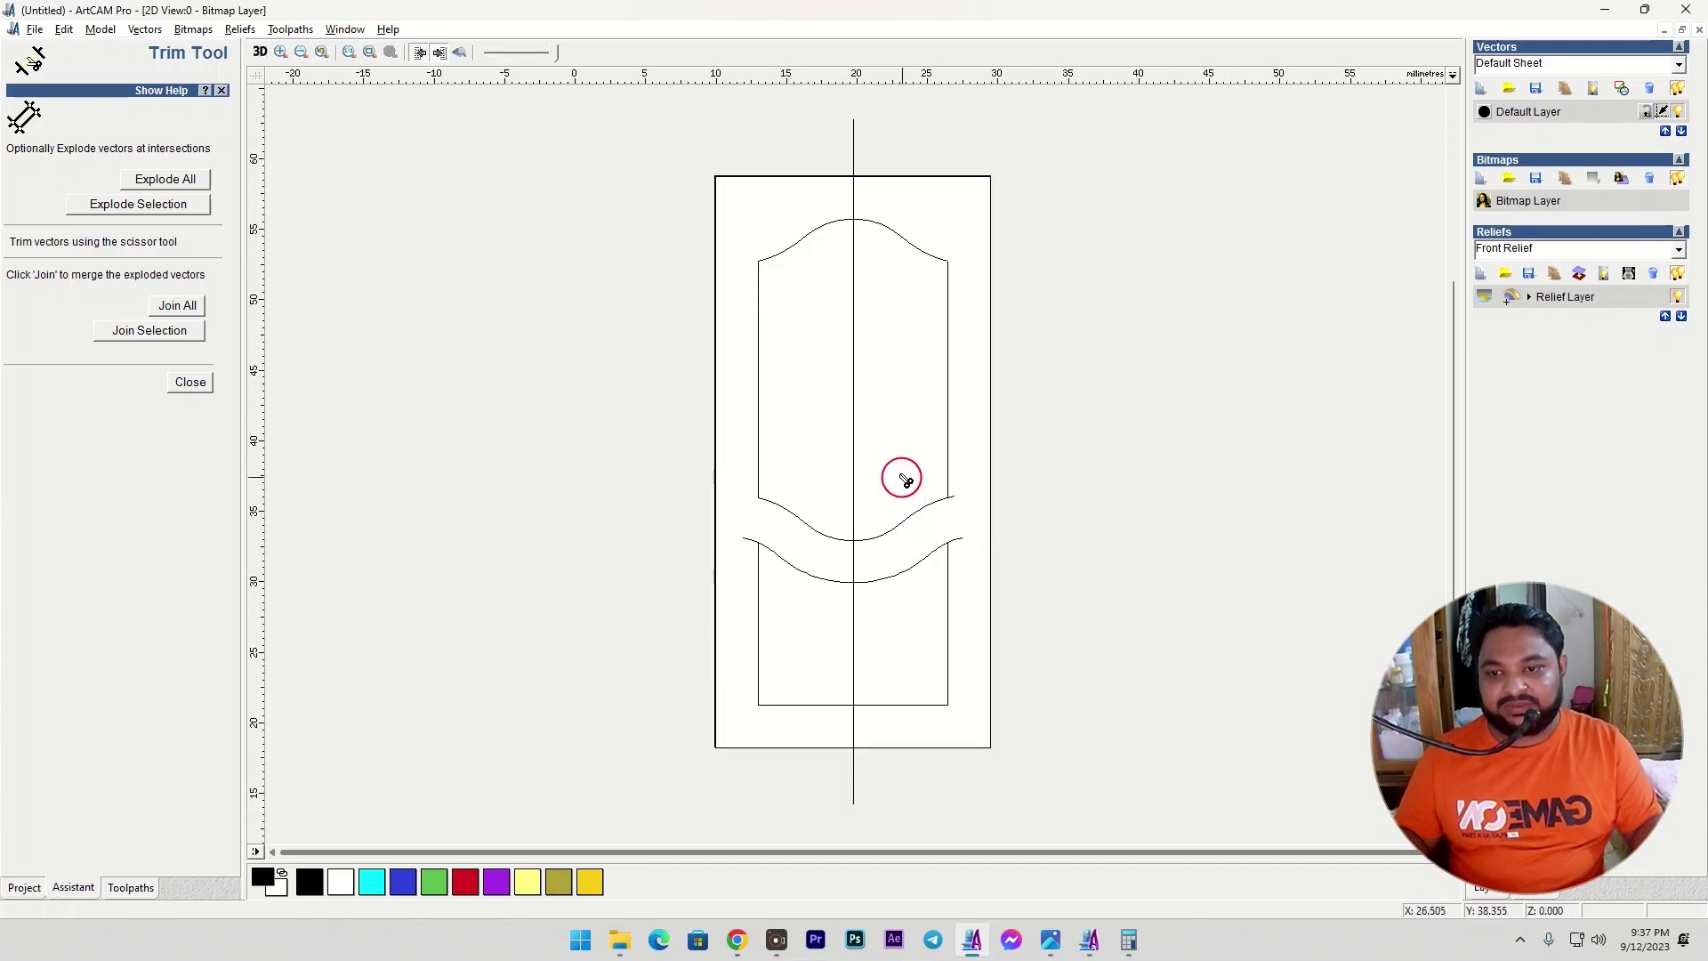
left_click(1056, 508)
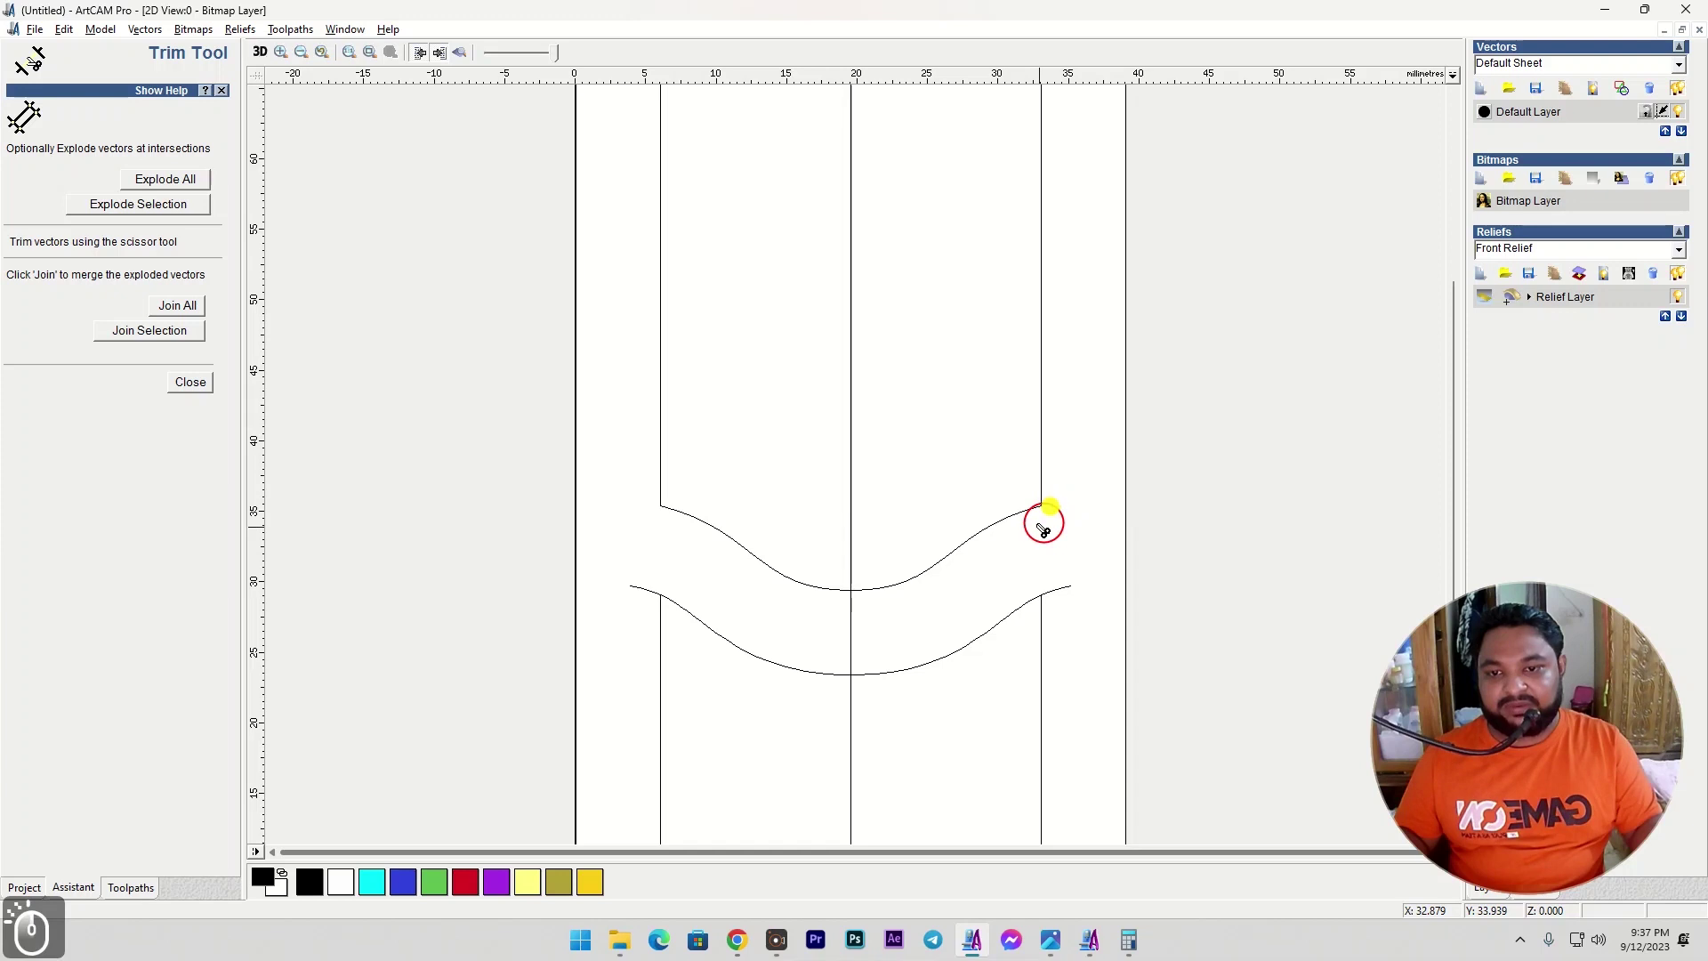
left_click(1067, 584)
left_click(650, 591)
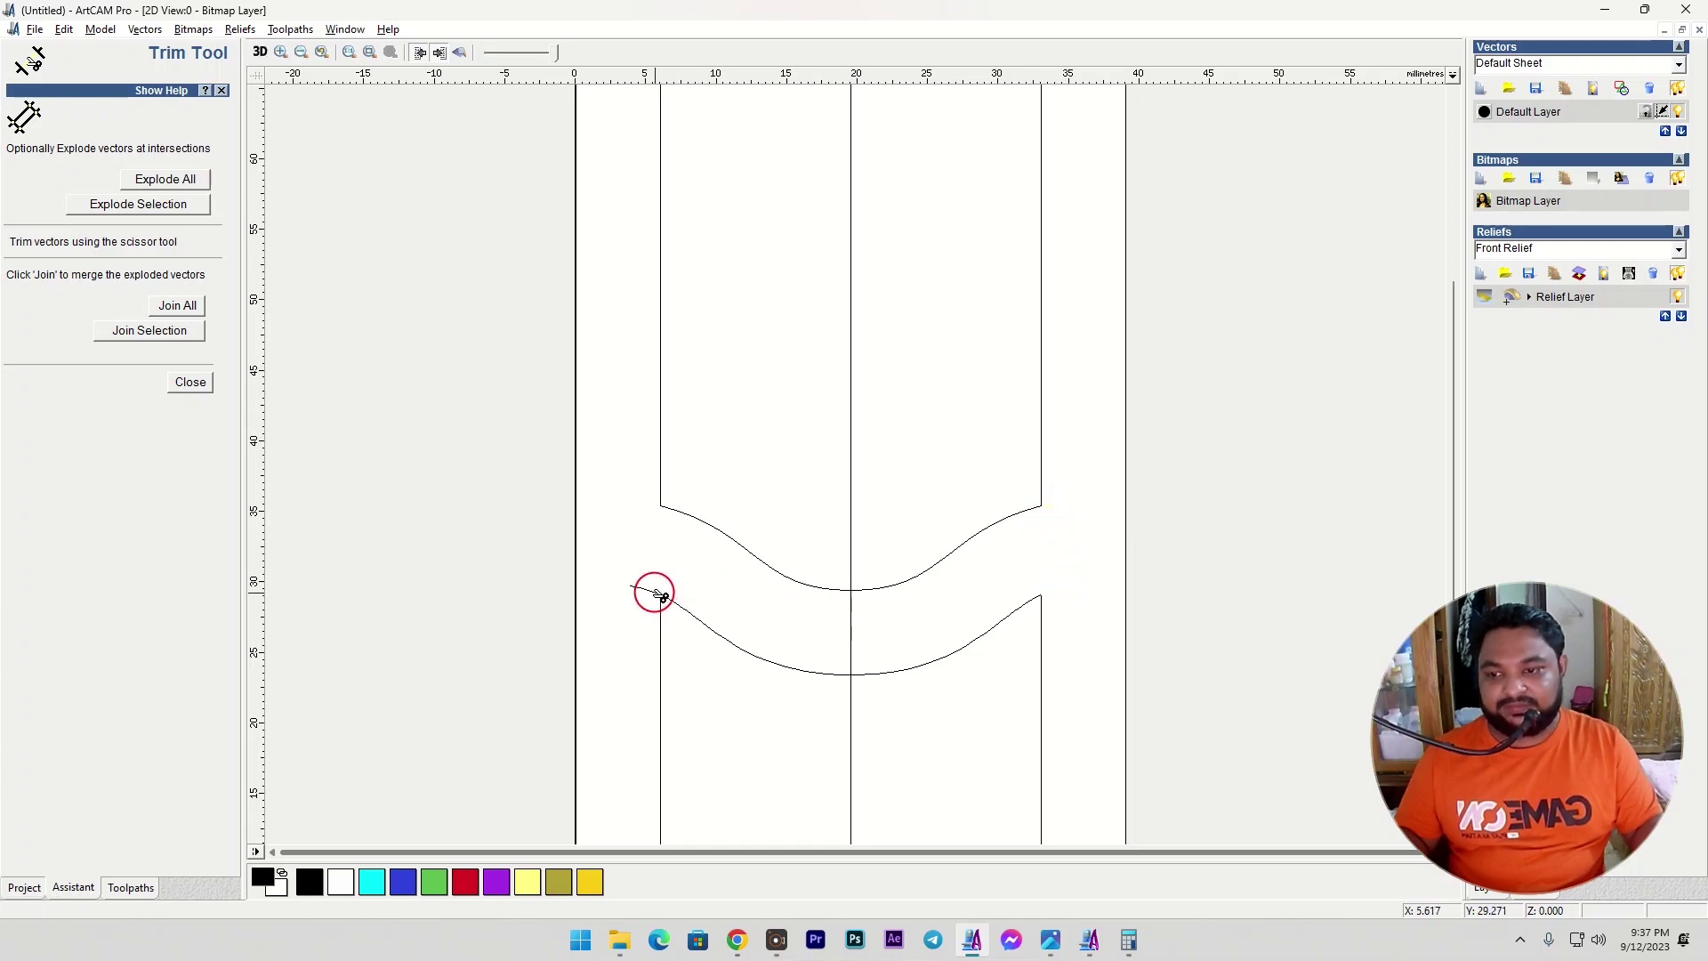
scroll(792, 599, "down", 2)
scroll(800, 534, "up", 1)
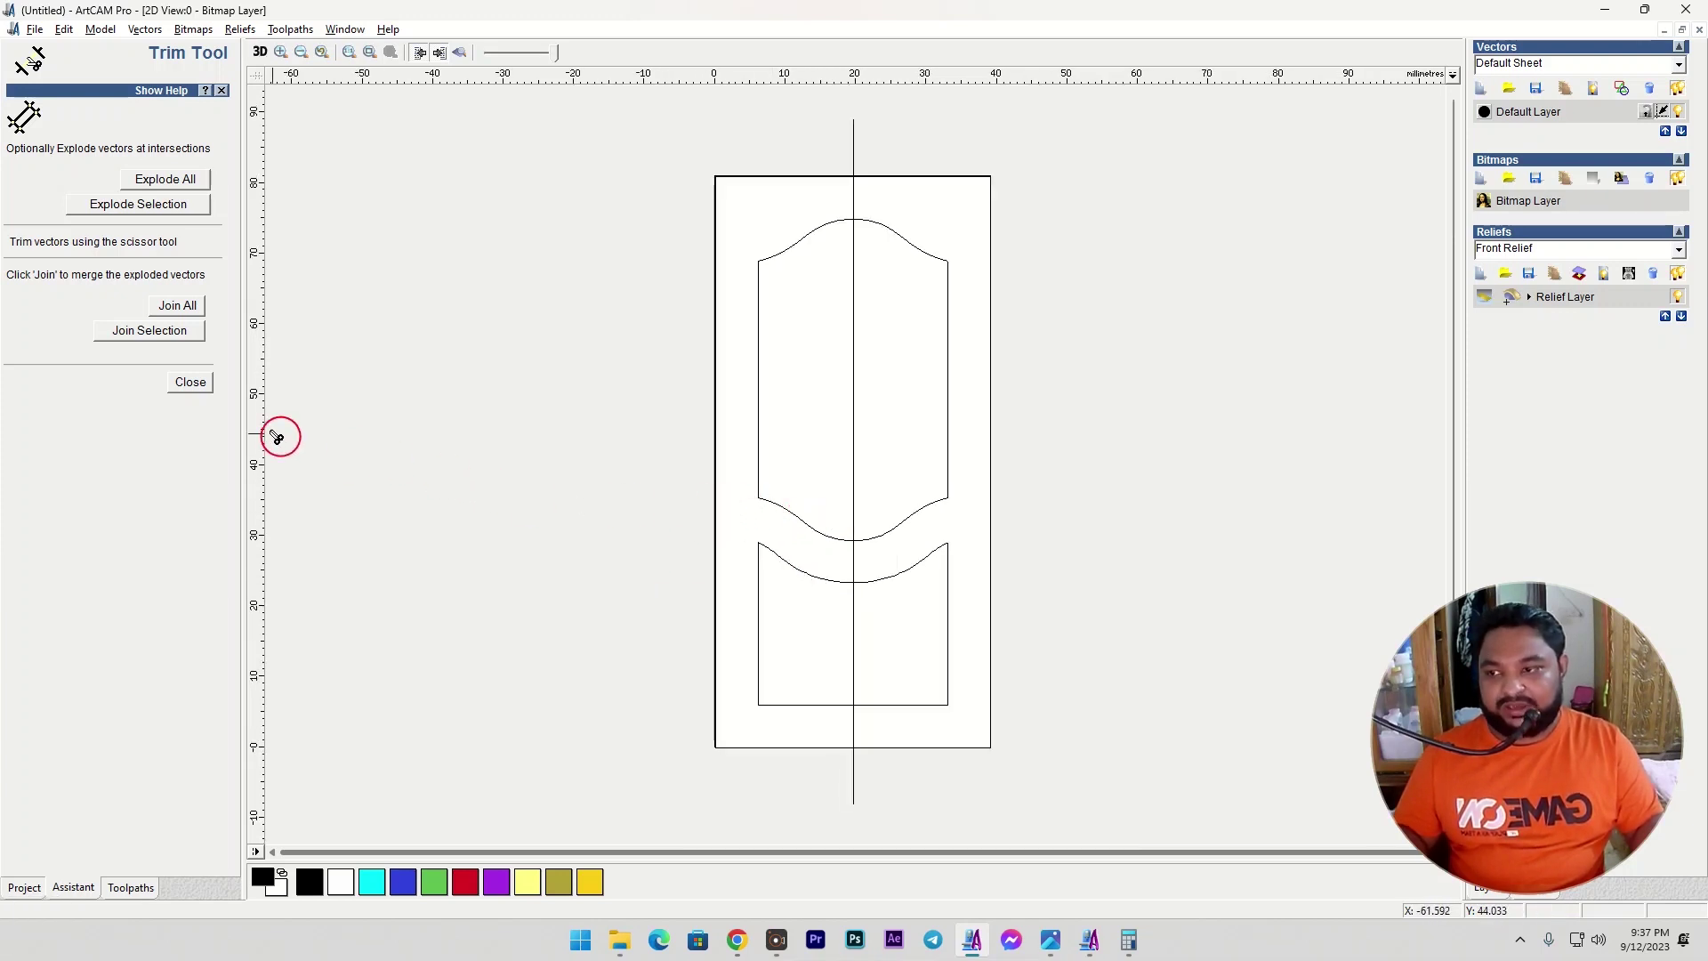
left_click(183, 381)
Join the trimmed segments of the upper and lower panels into closed outlines with a tolerance of 0.01.
left_click_drag(733, 203, 969, 729)
key("j")
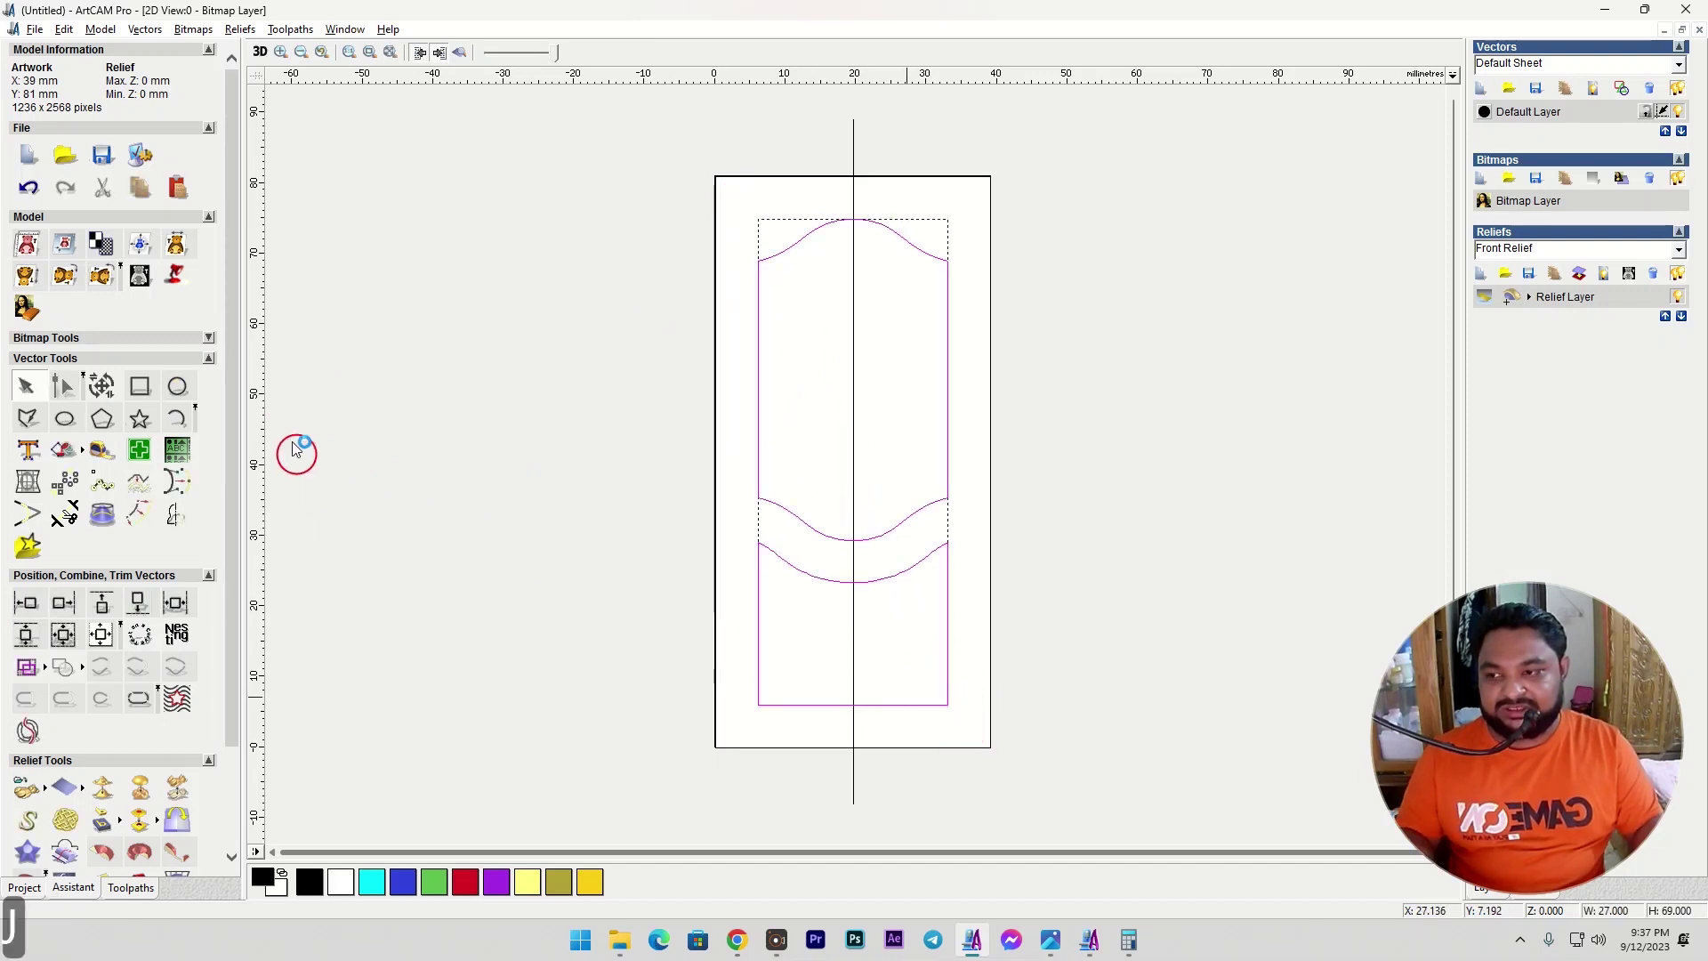
left_click(205, 271)
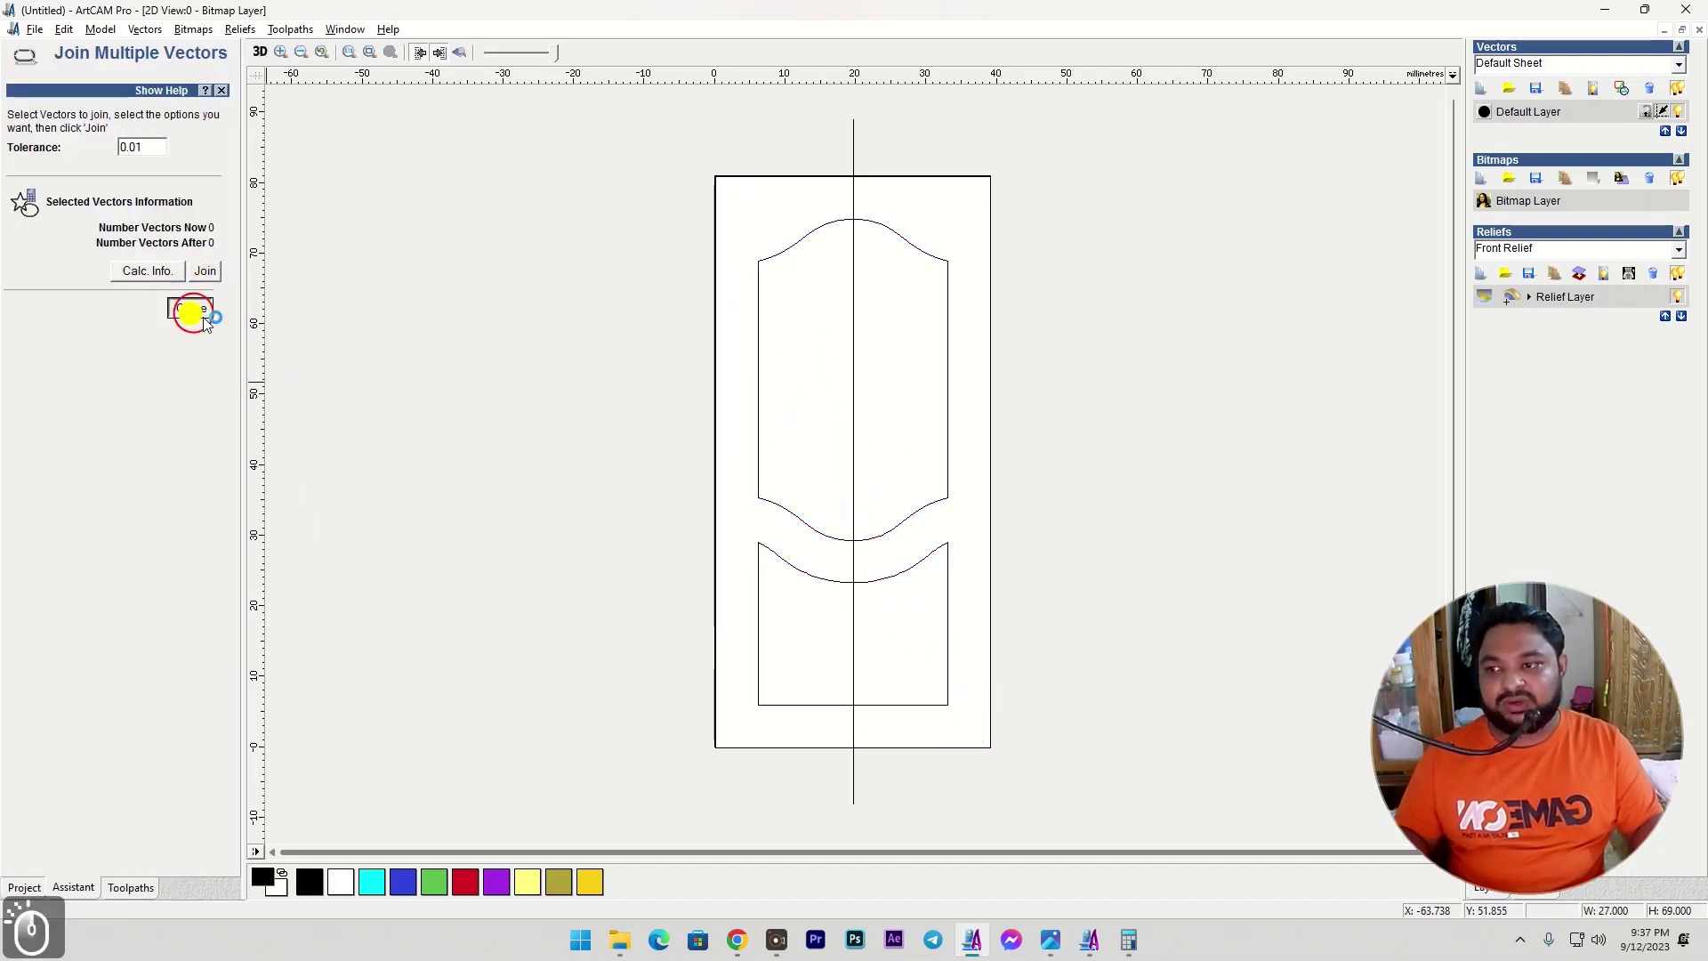
left_click(188, 307)
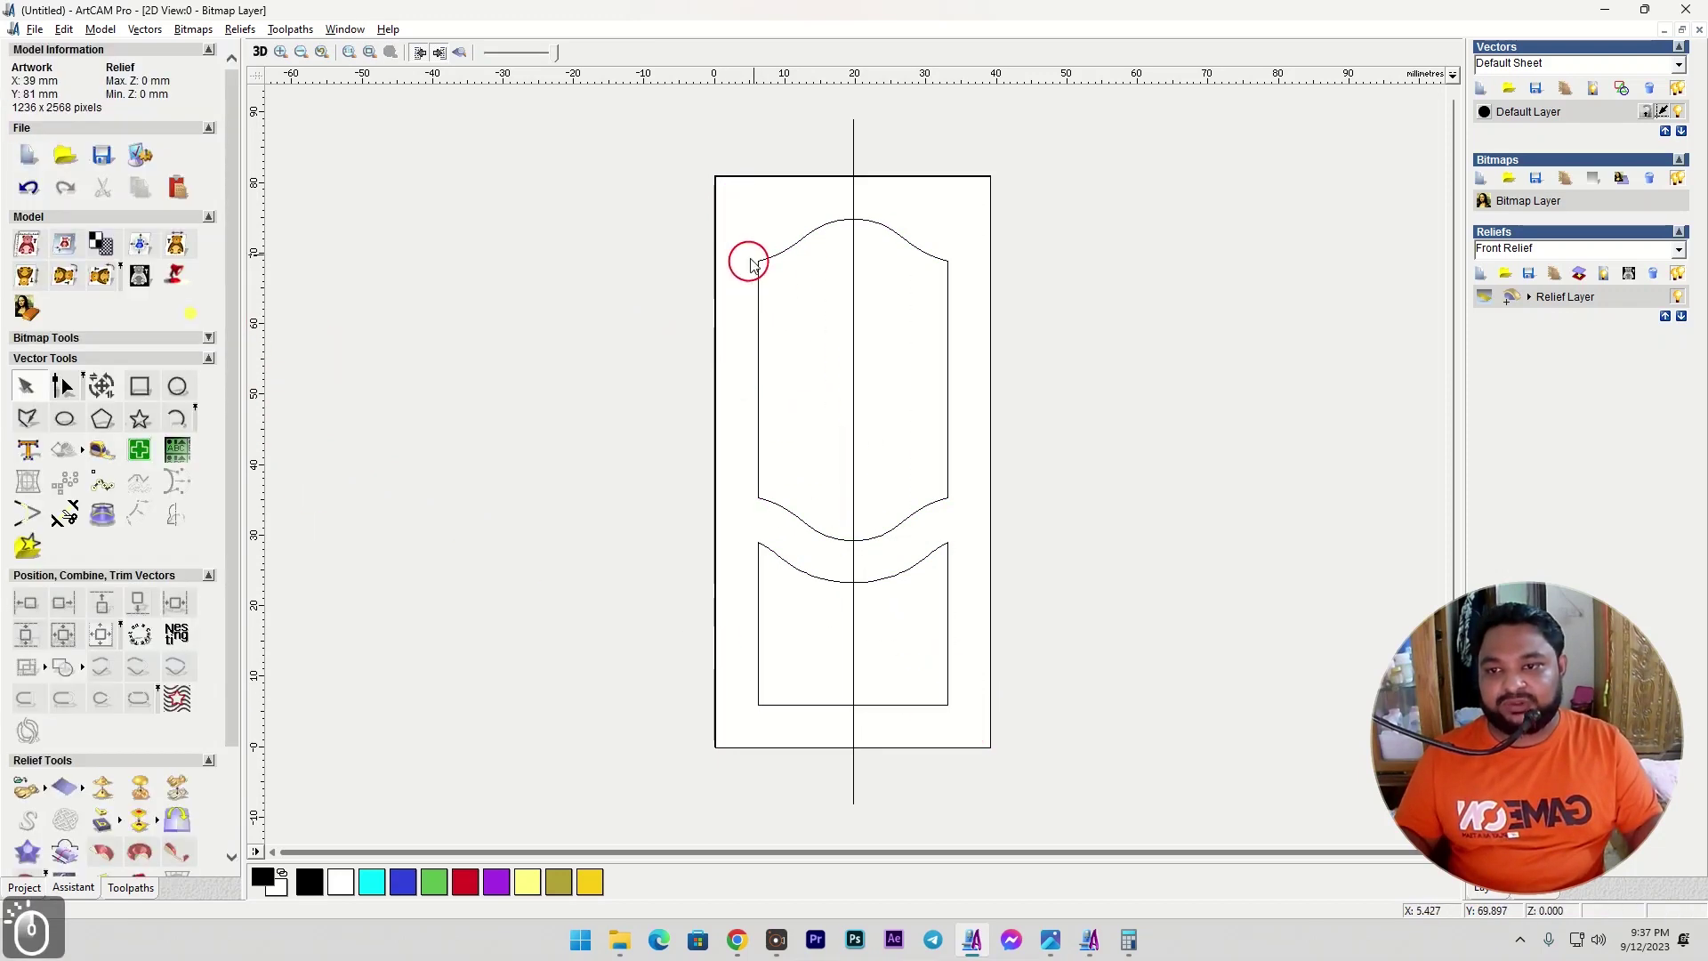
Offset the vertical centre line 2 mm on both sides with sharp corners to form a narrow strip.
left_click(855, 331)
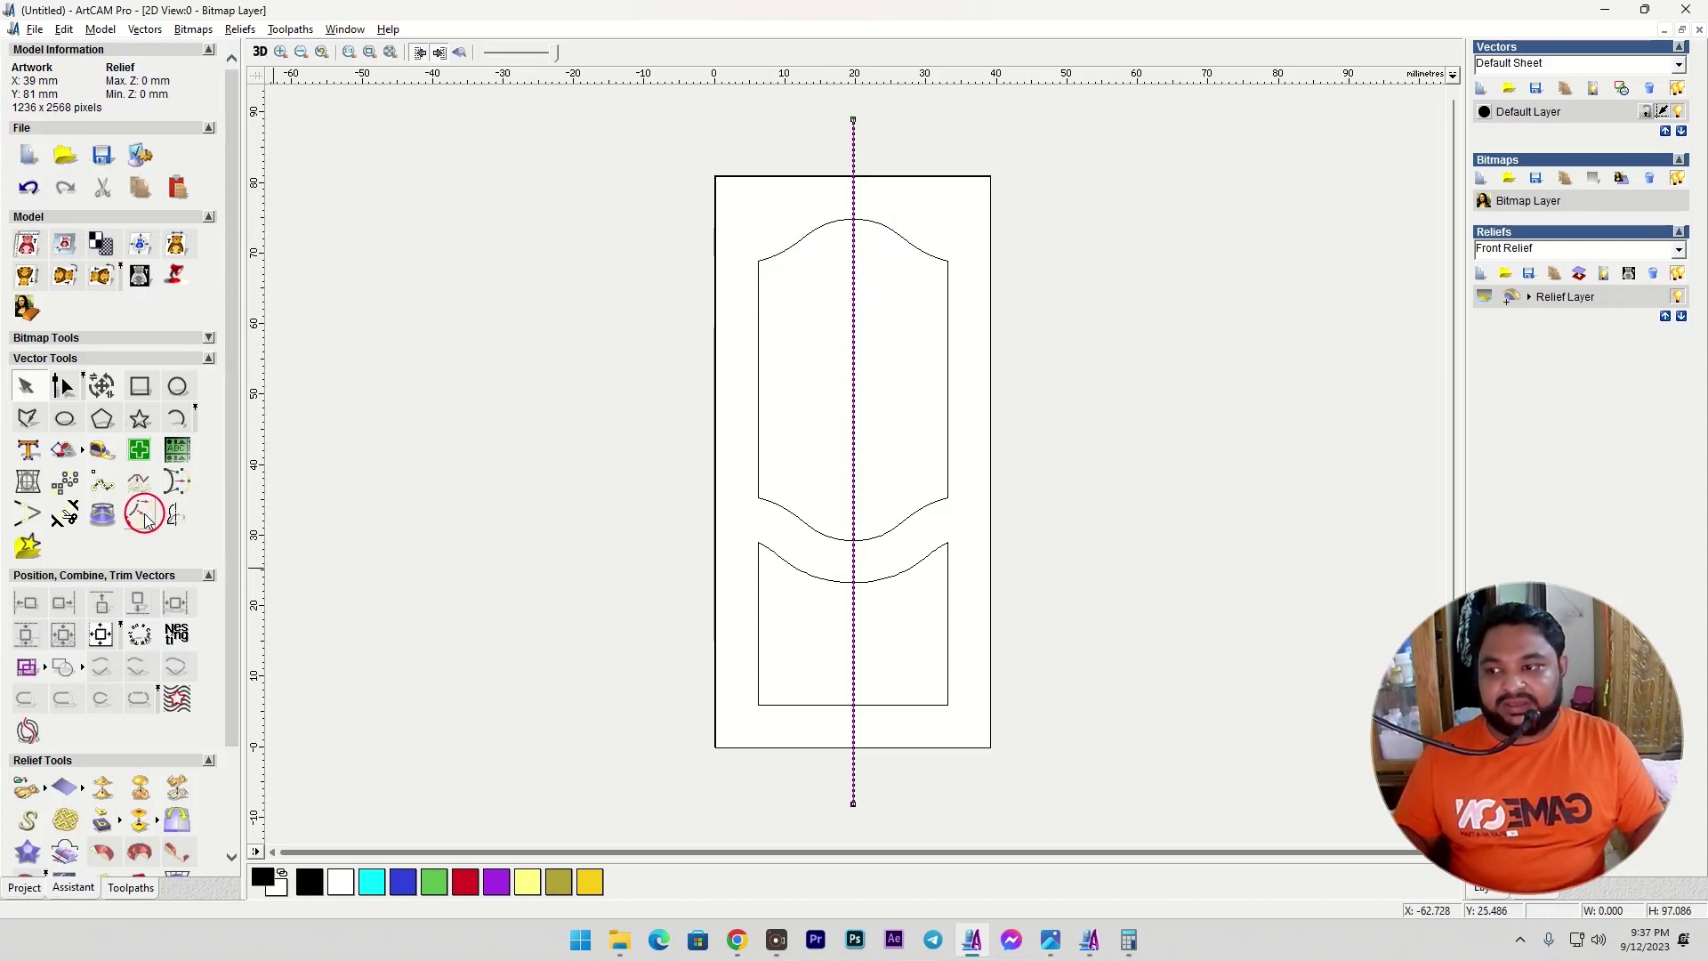
left_click(144, 514)
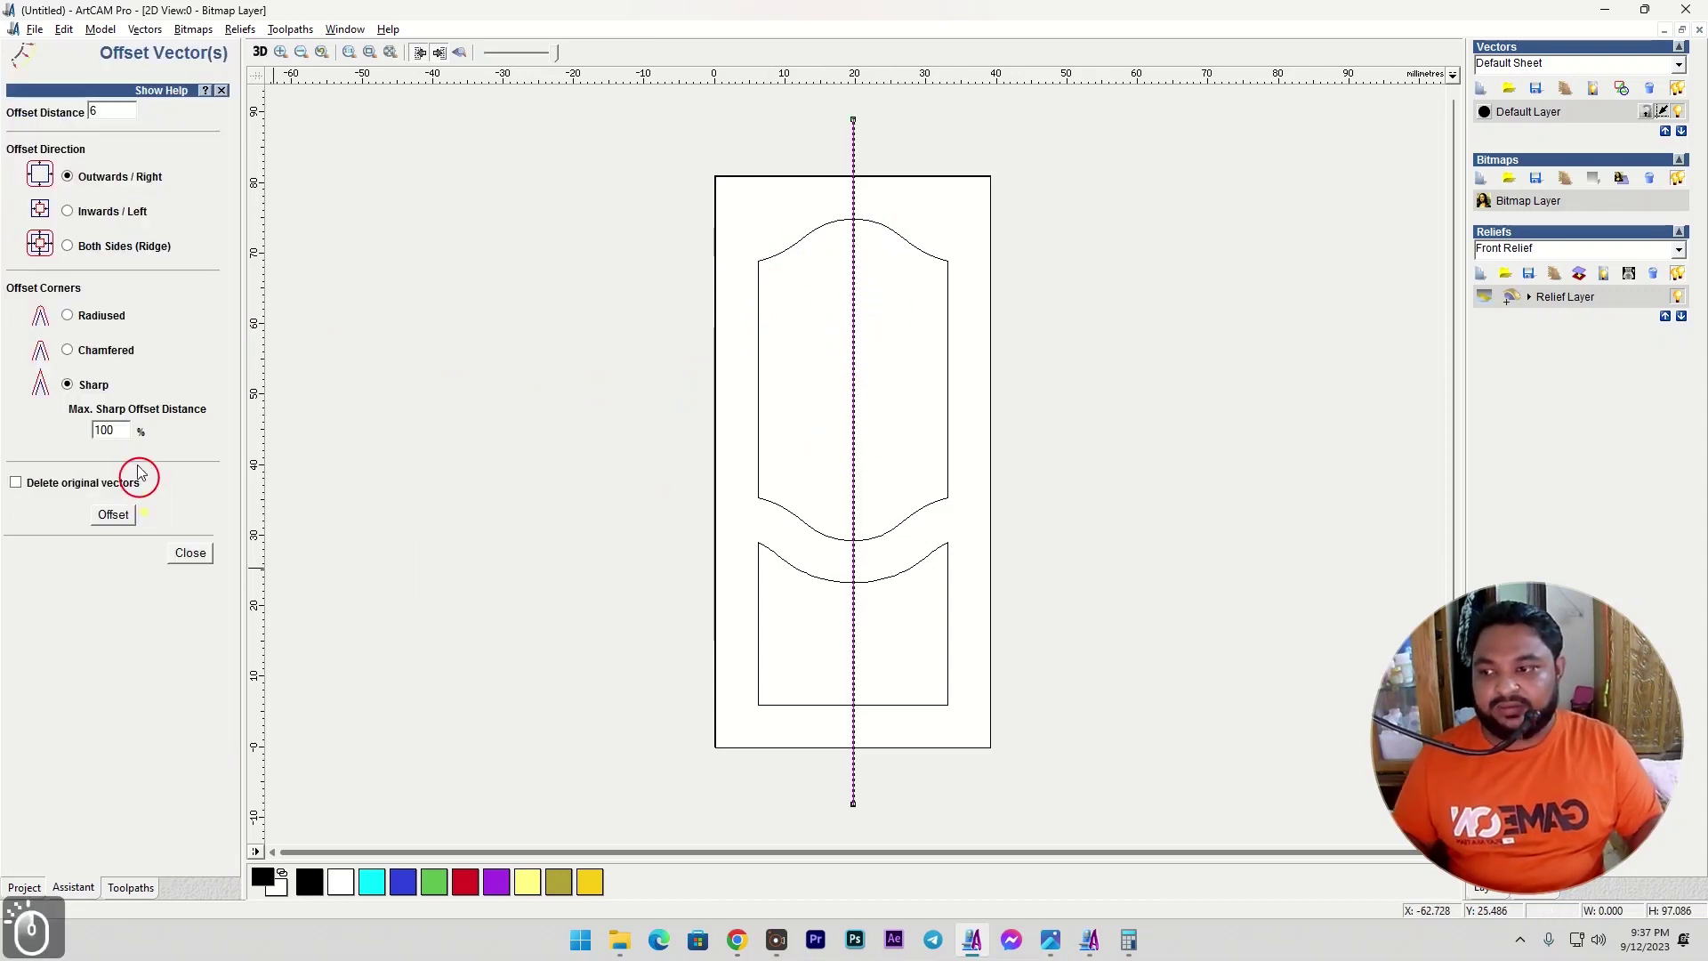
left_click(68, 246)
double_click(110, 114)
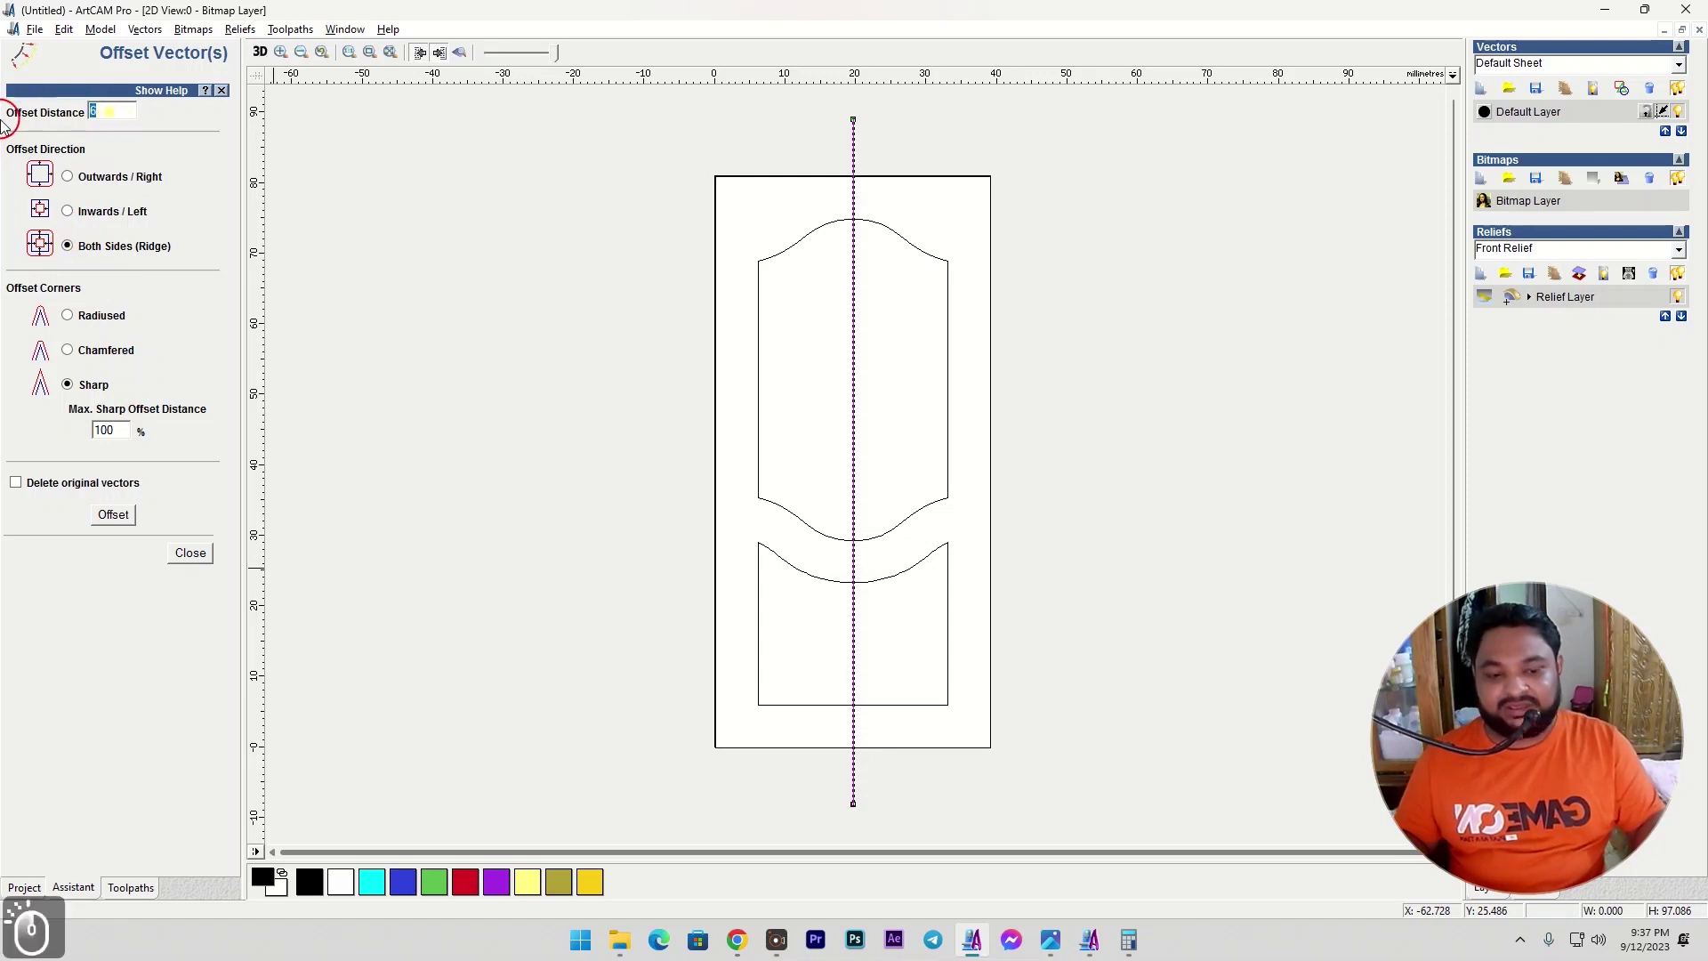
type("2")
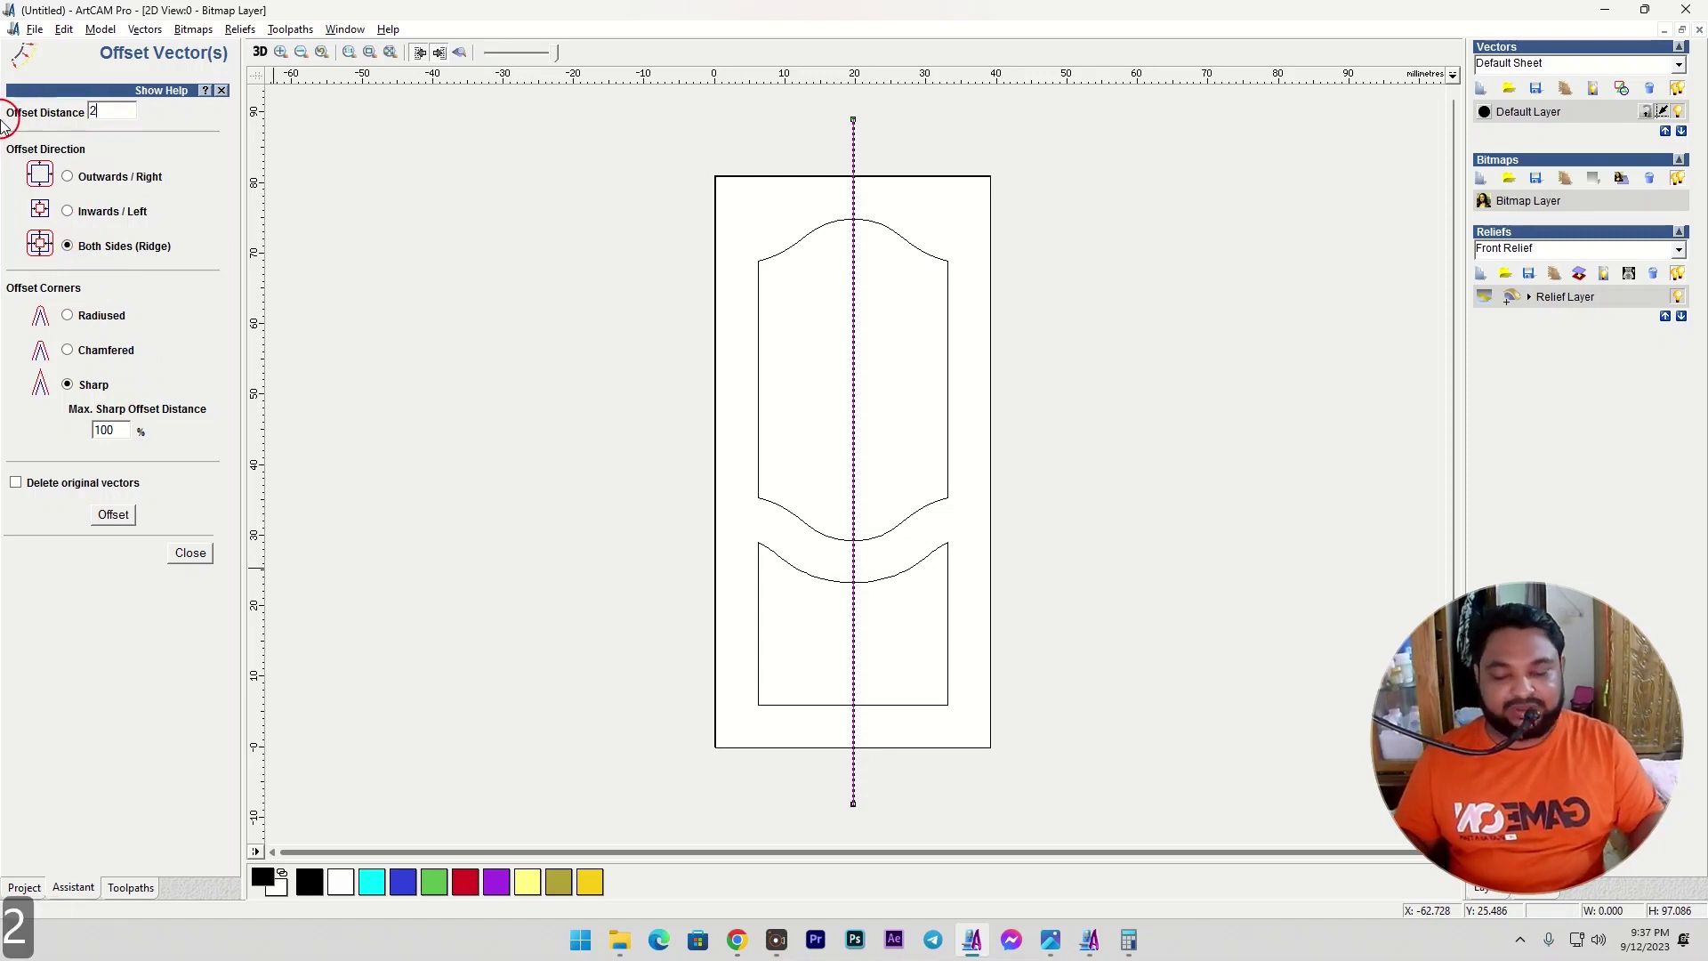
left_click(114, 515)
left_click(194, 555)
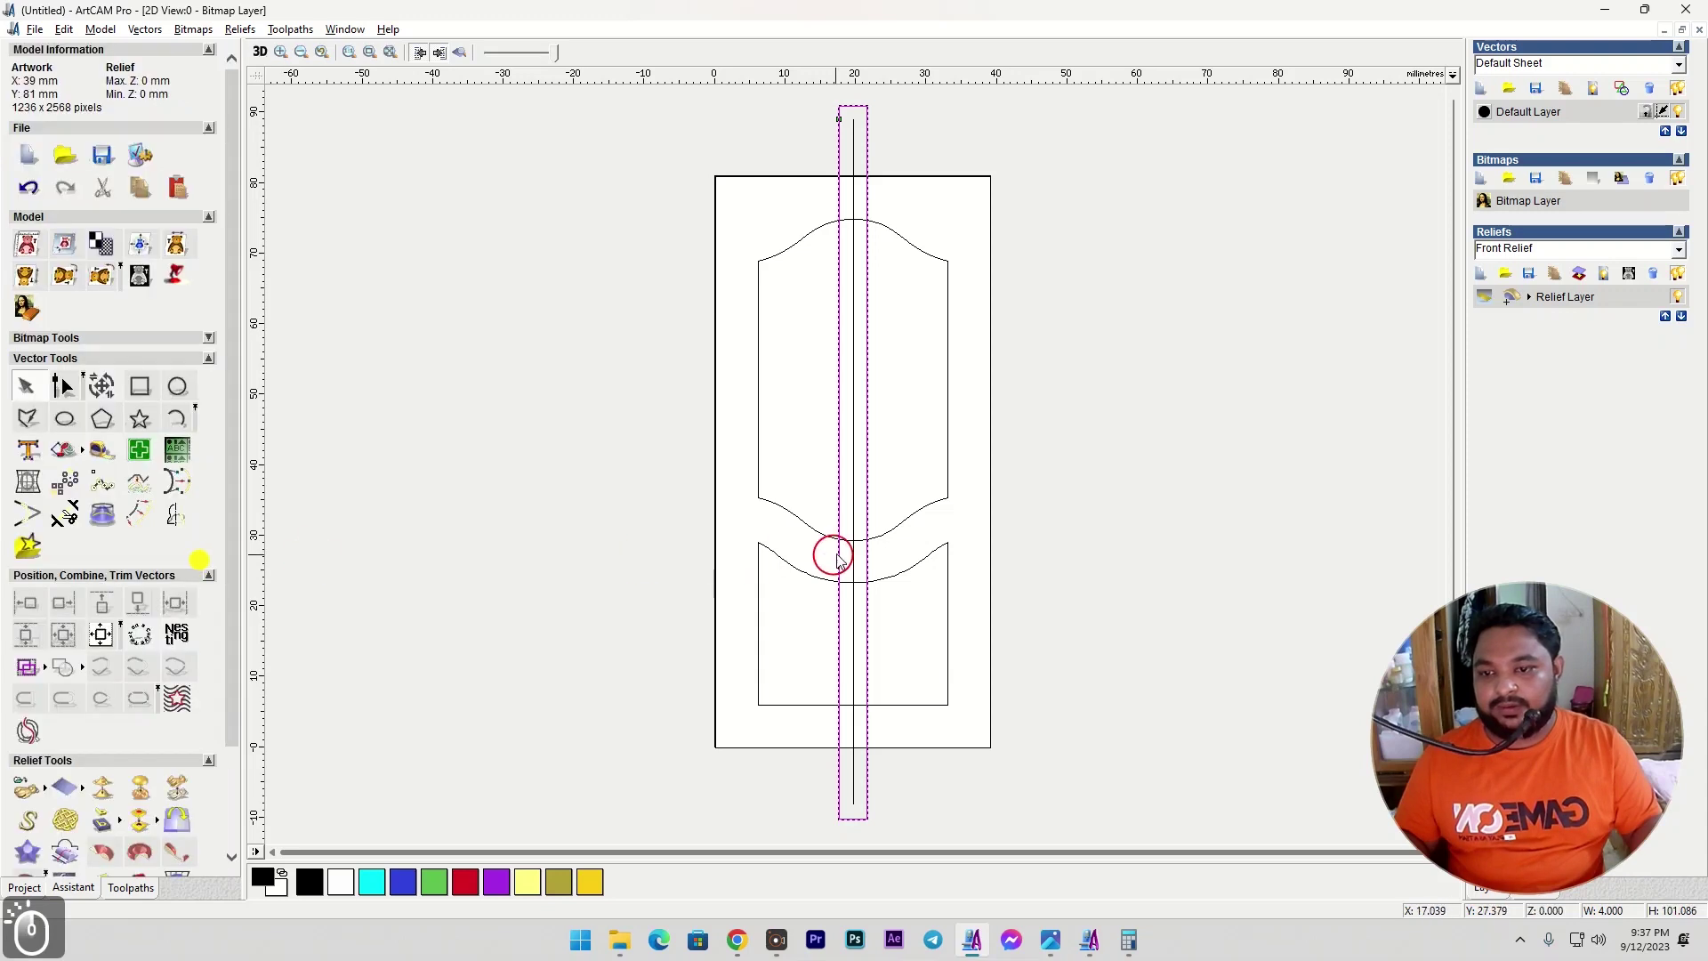
Delete the original vertical centre line inside the narrow strip.
left_click(849, 547)
right_click(879, 489)
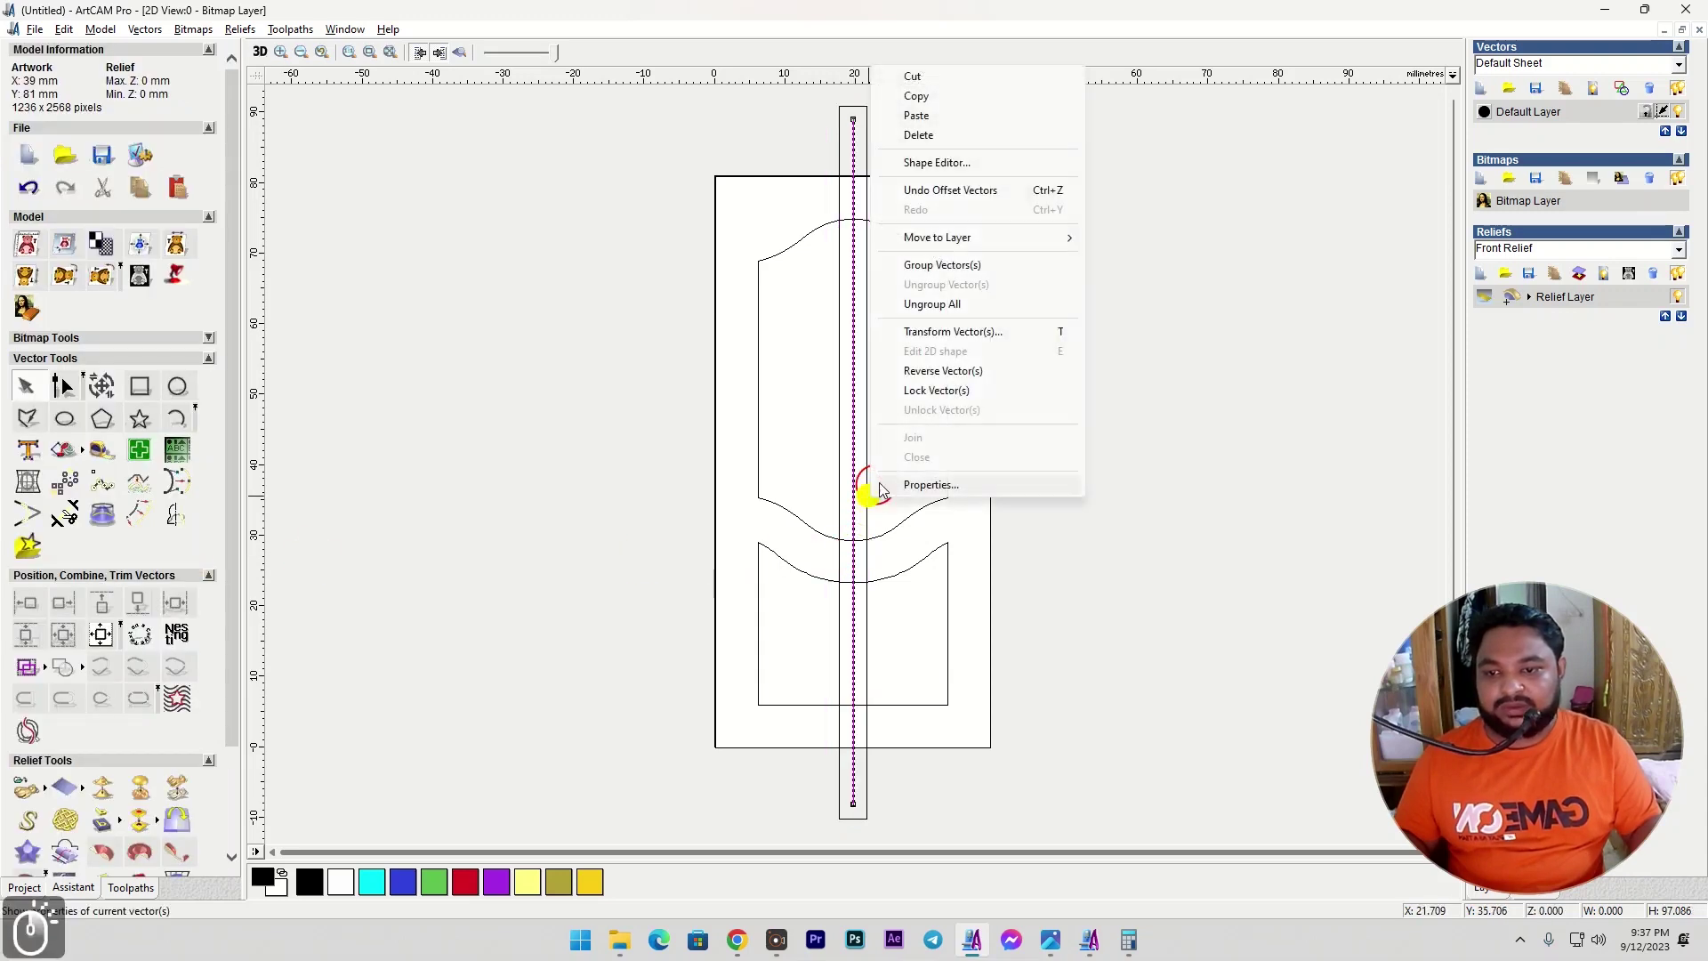
left_click(921, 134)
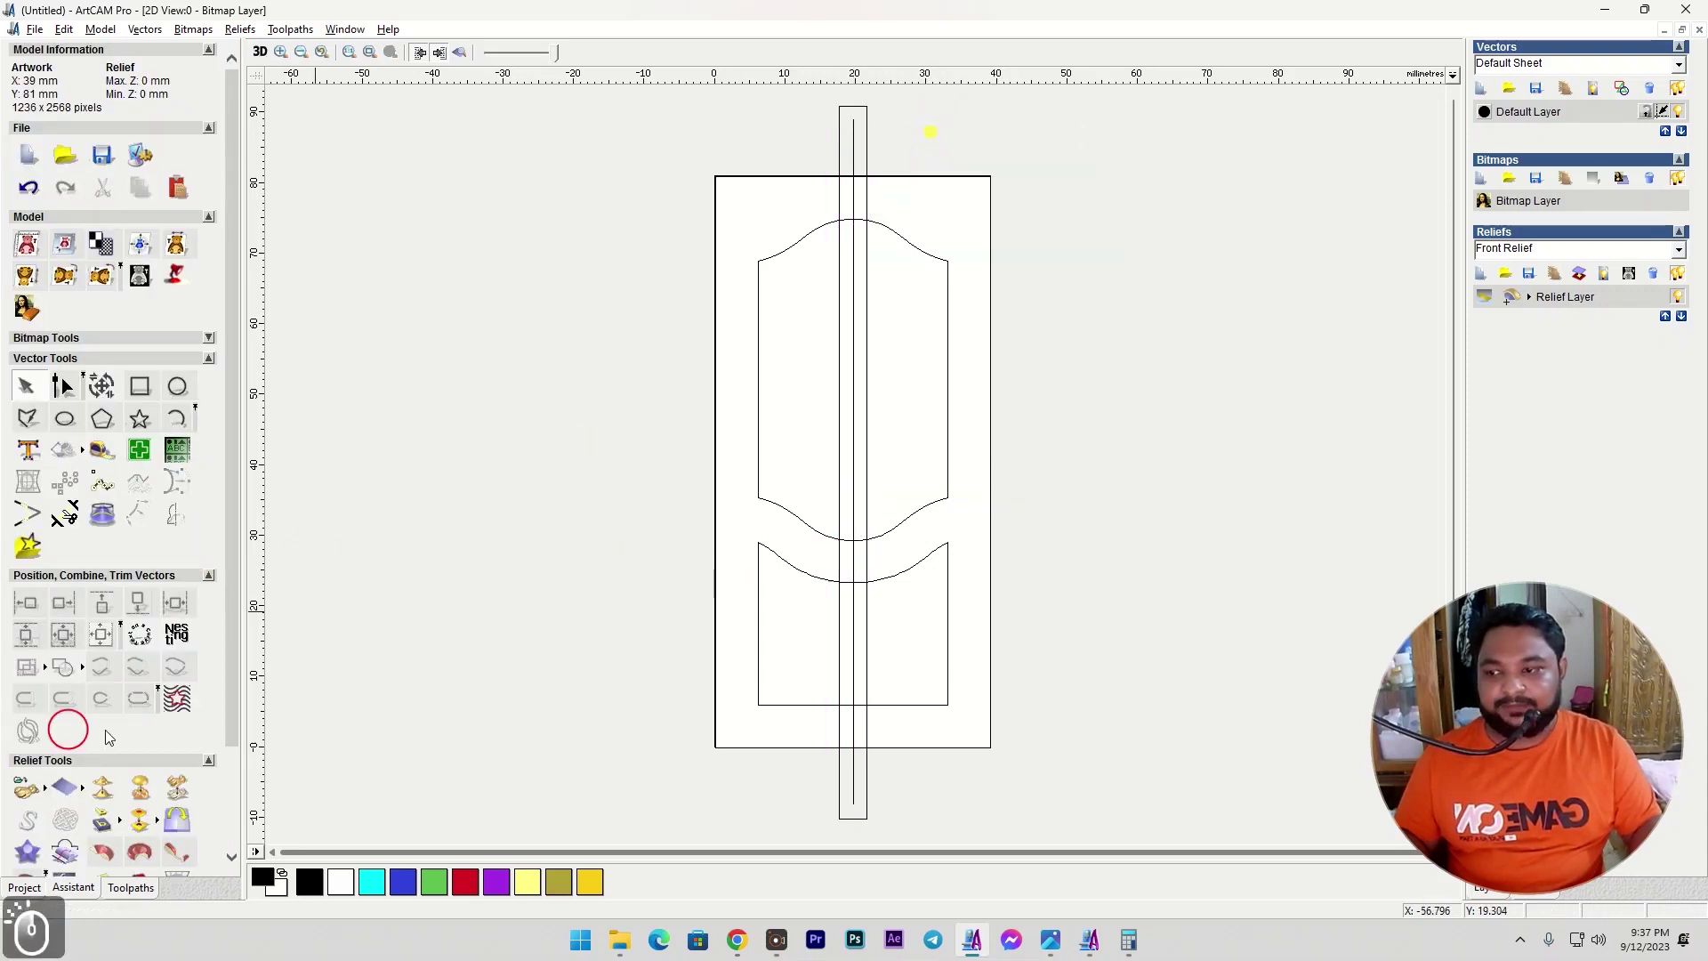
left_click(853, 475)
key("Delete")
Split the lower panel in two by trimming its edges inside the strip and the strip's sides above and below the panel.
left_click(50, 513)
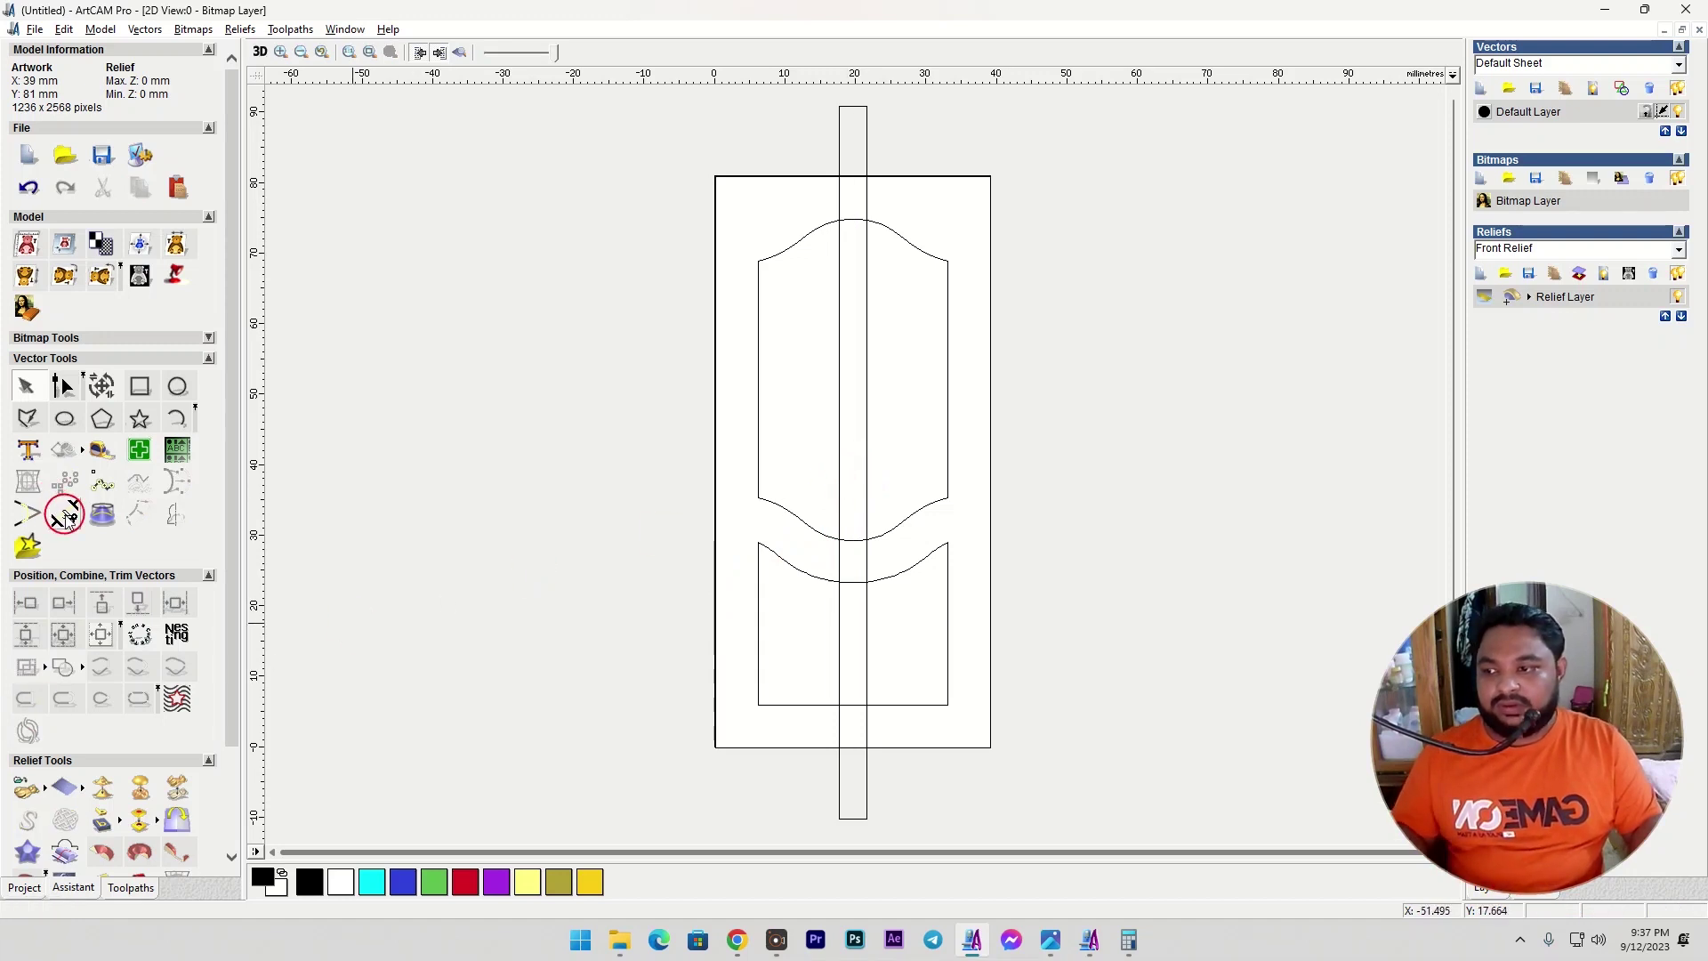
left_click(858, 587)
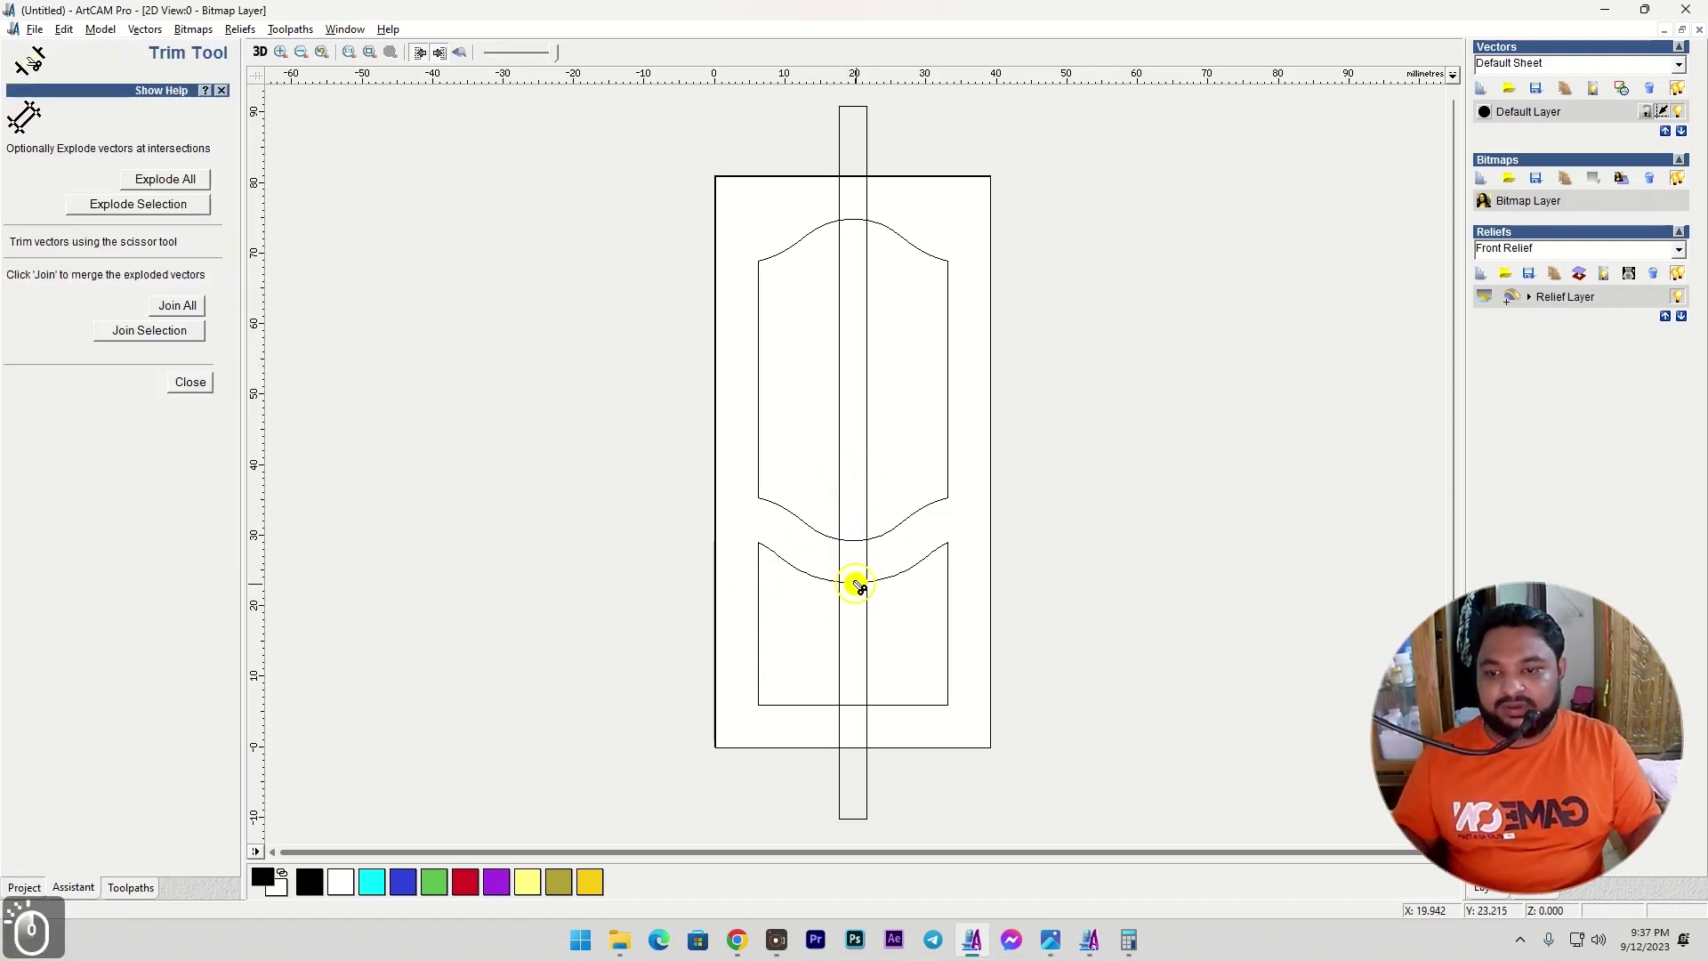
left_click(850, 707)
left_click(870, 723)
left_click(867, 560)
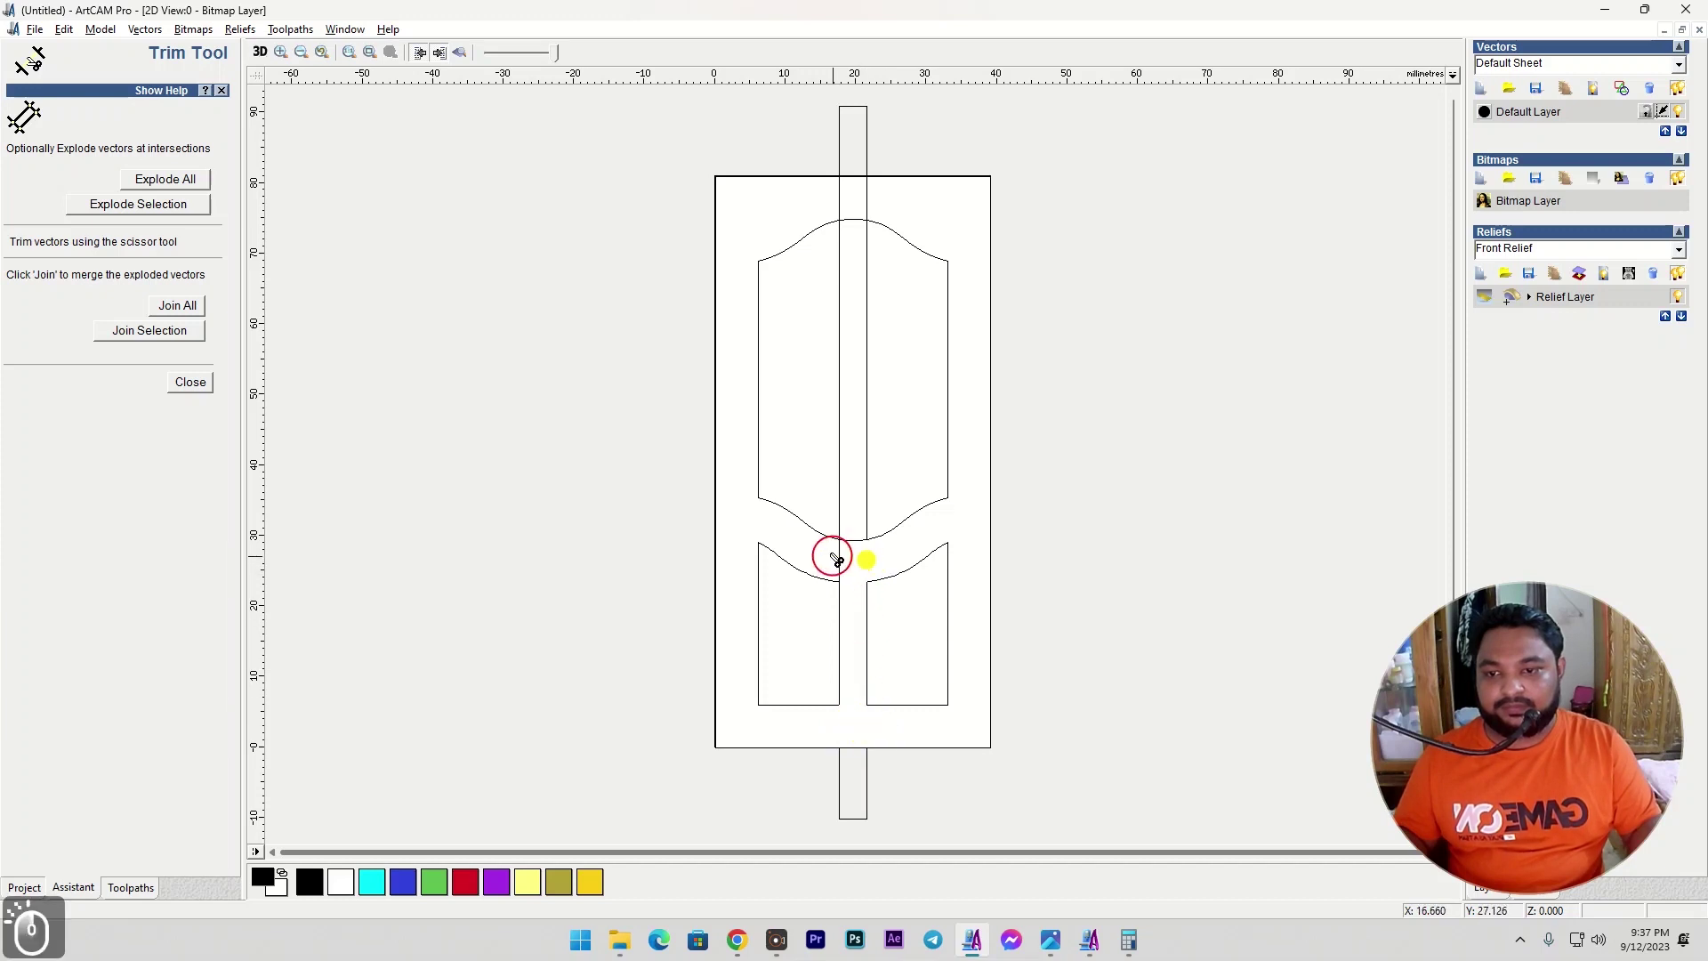
left_click(841, 561)
left_click(190, 382)
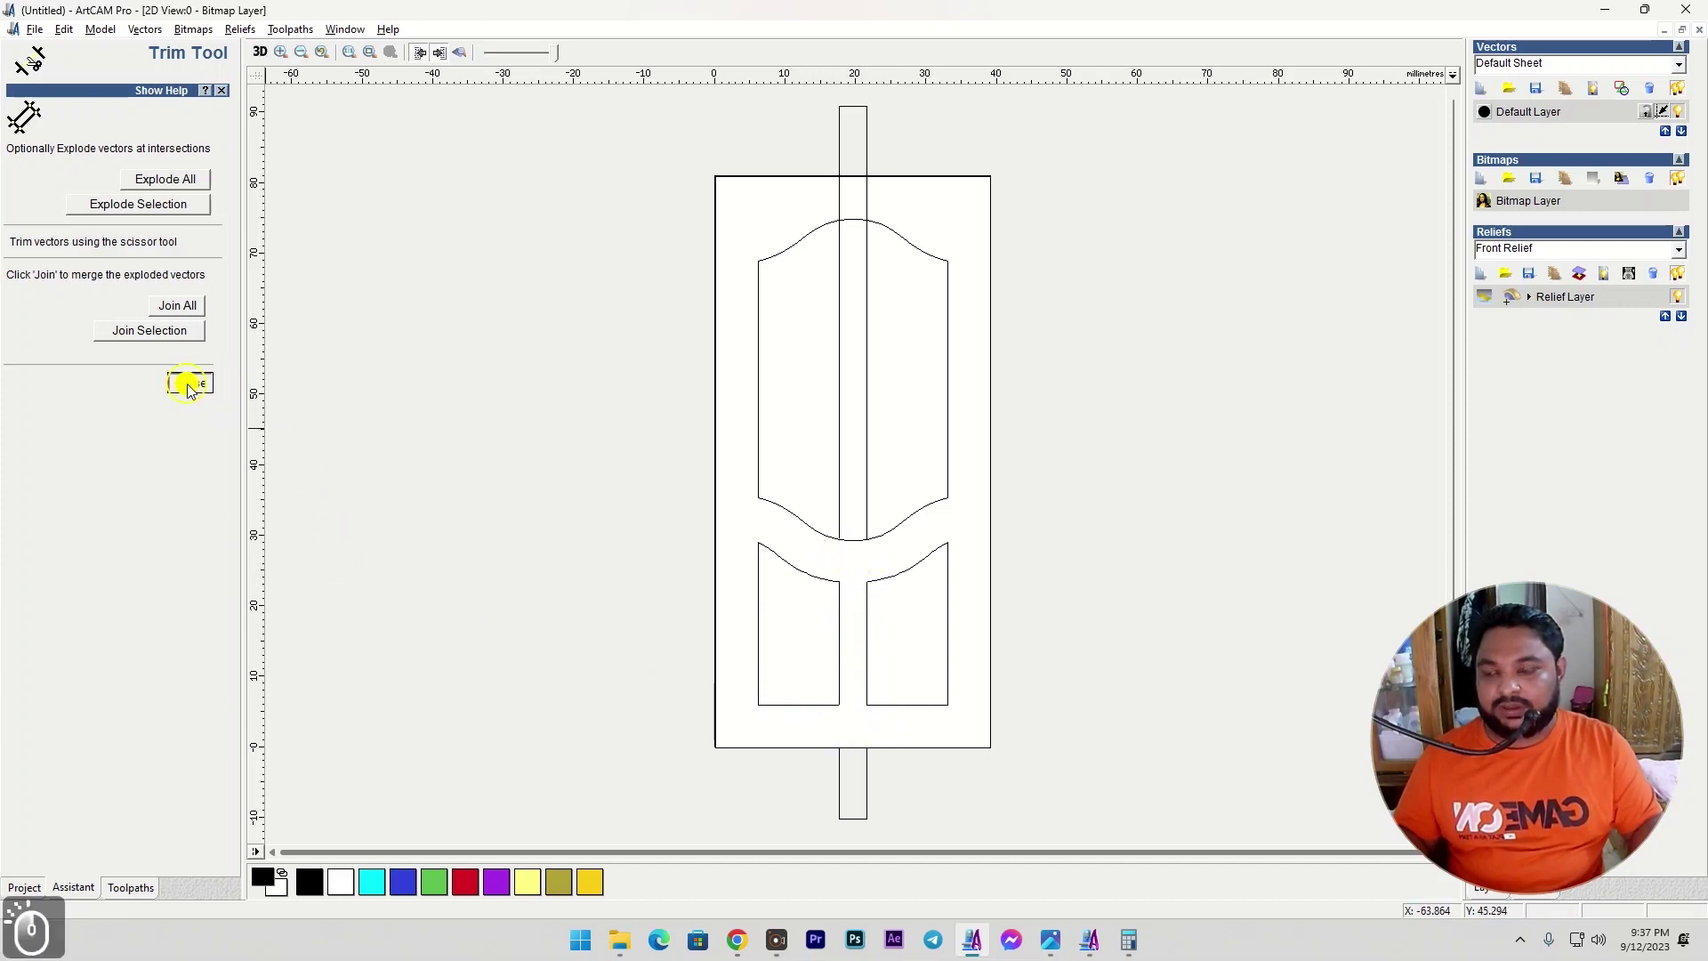
Join the segments of the two lower panels into closed vectors with a tolerance of 0.01.
left_click_drag(740, 526, 969, 737)
key("j")
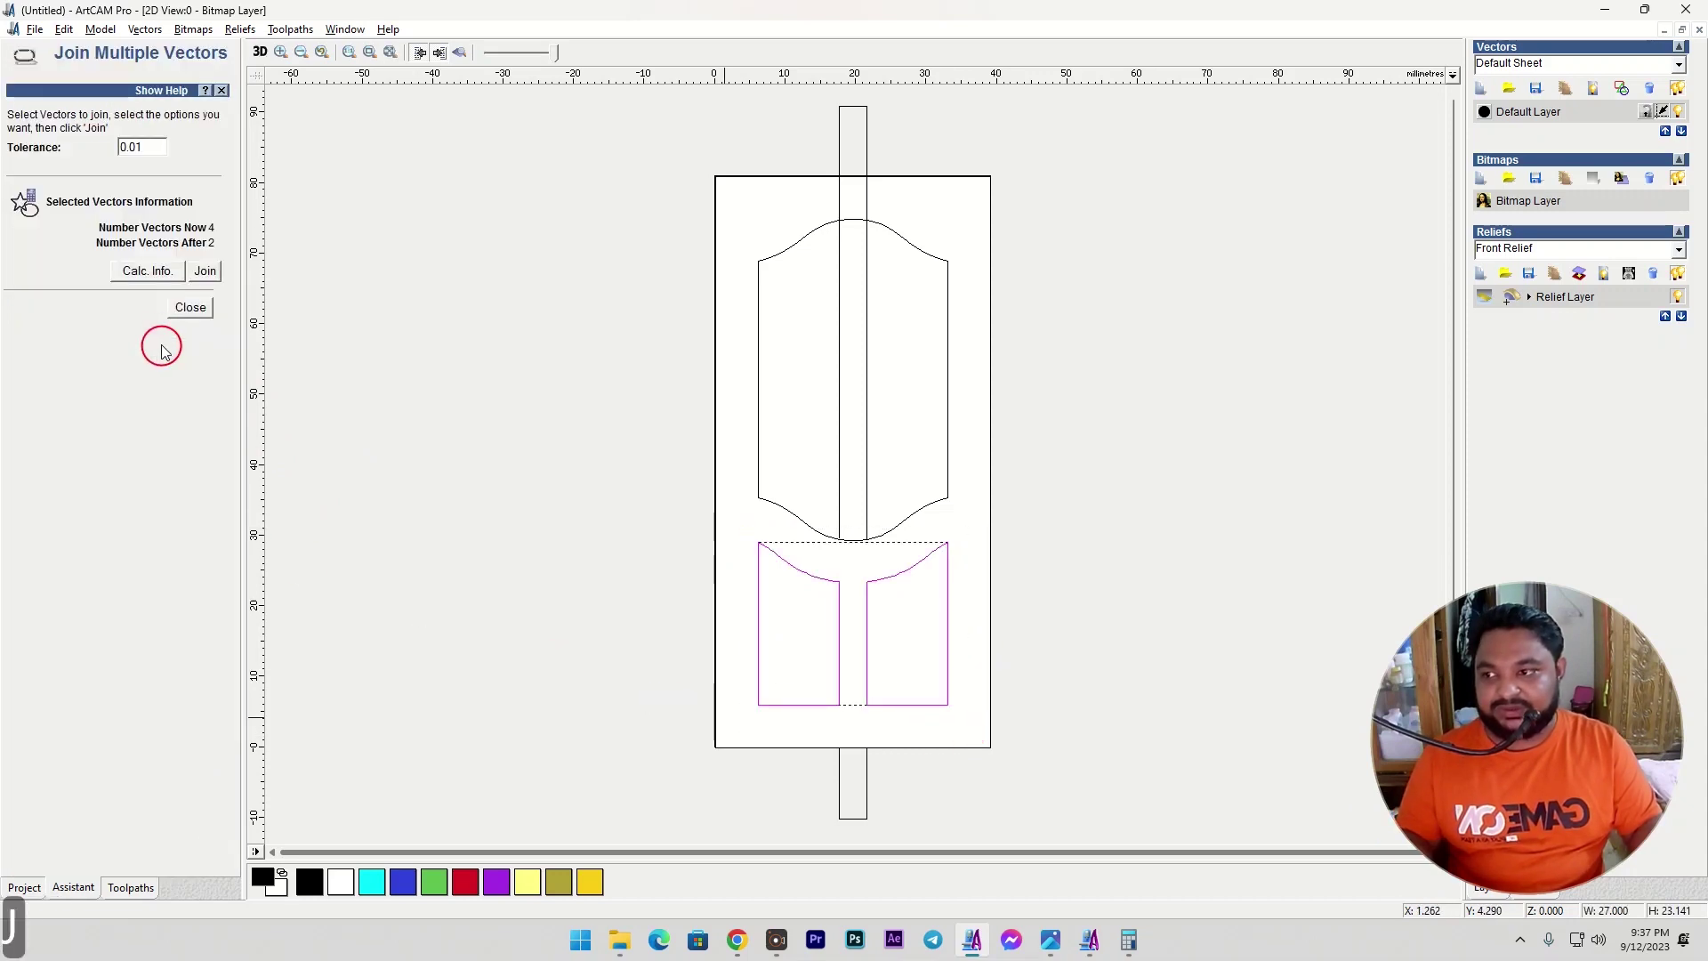
left_click(205, 271)
left_click(205, 312)
Delete the leftover strip running through the upper panel and above the door.
left_click(866, 246)
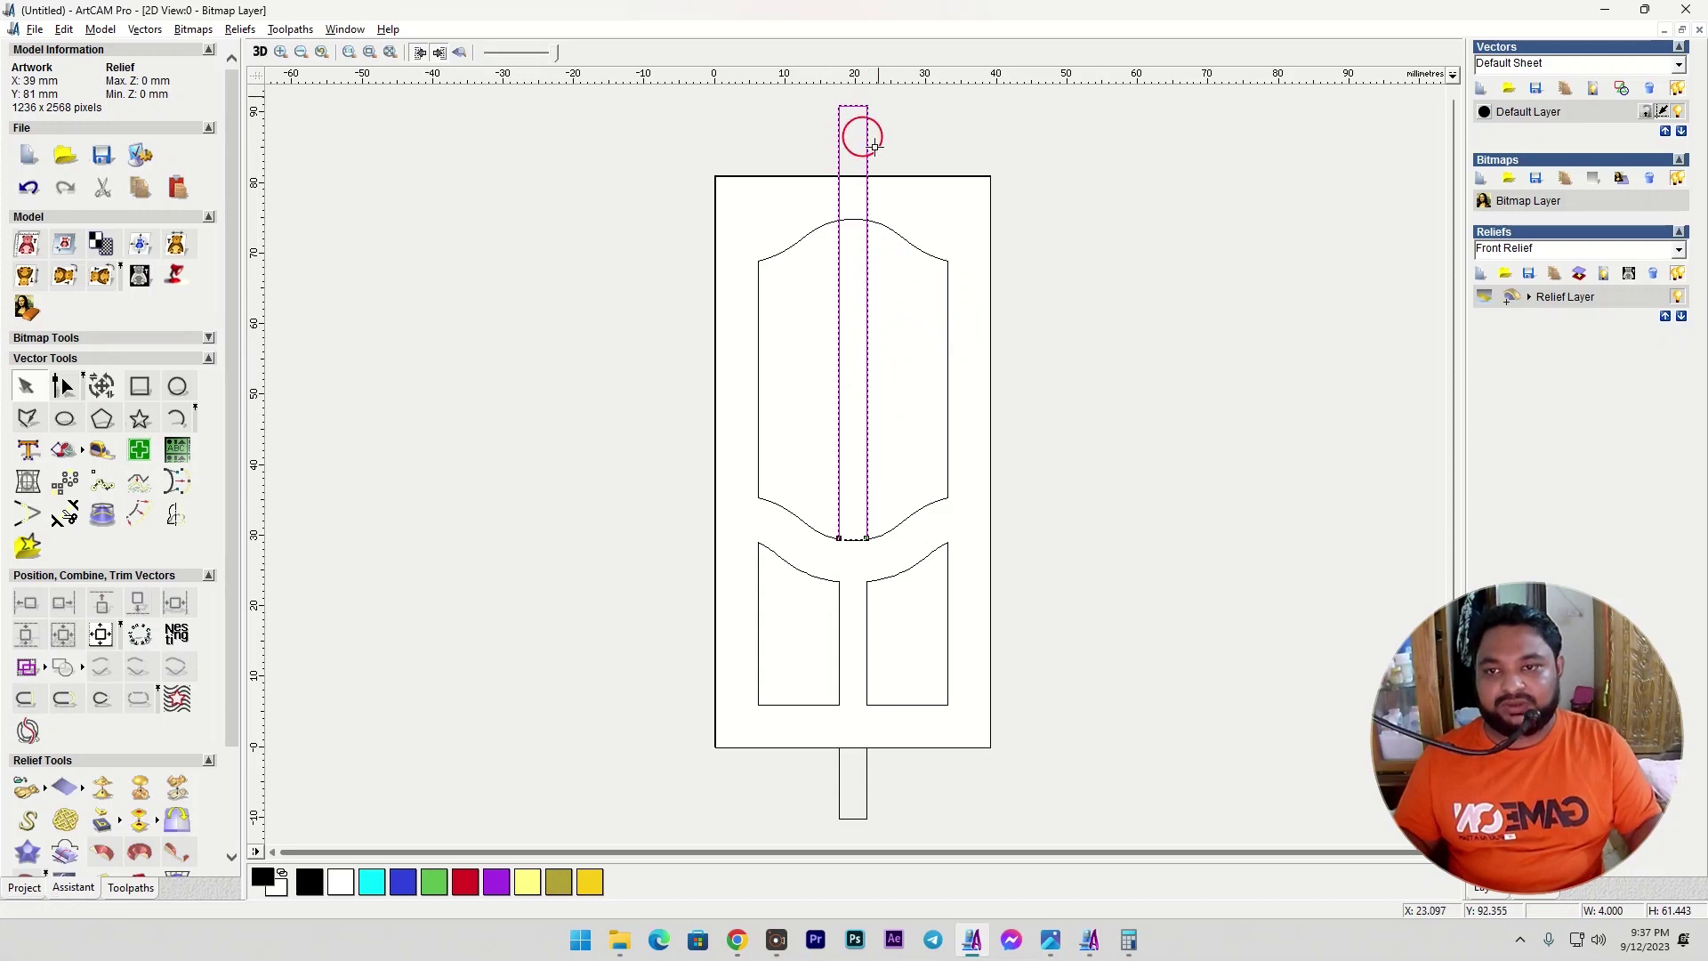
right_click(866, 311)
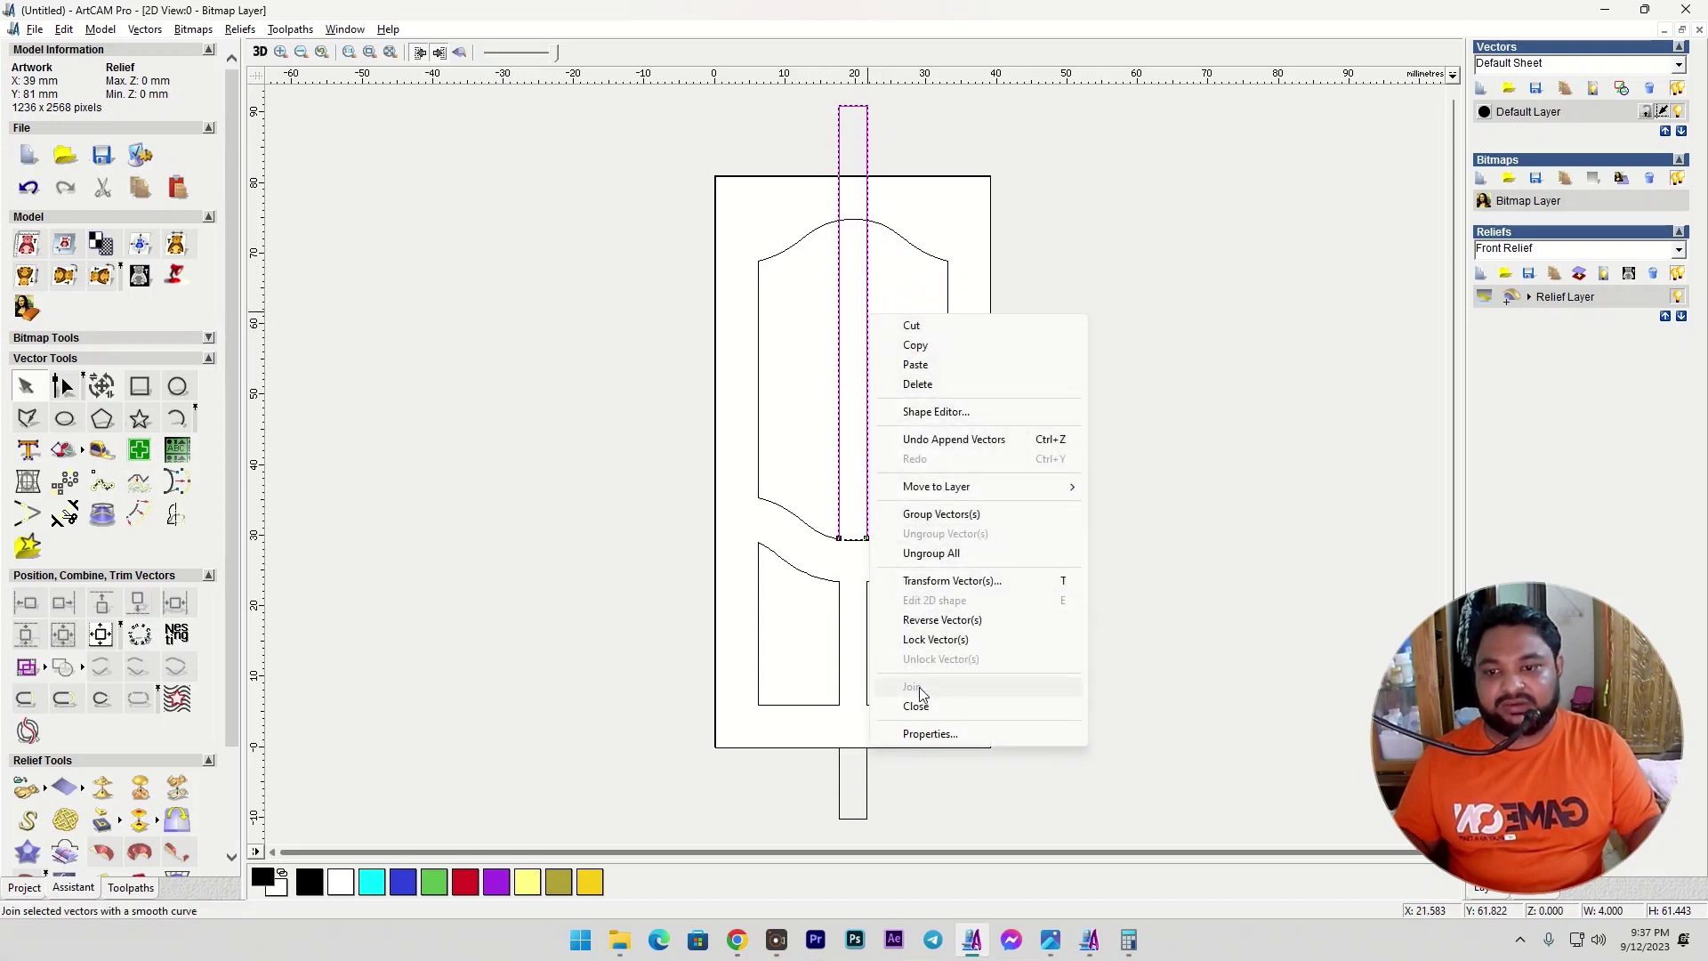
left_click(918, 384)
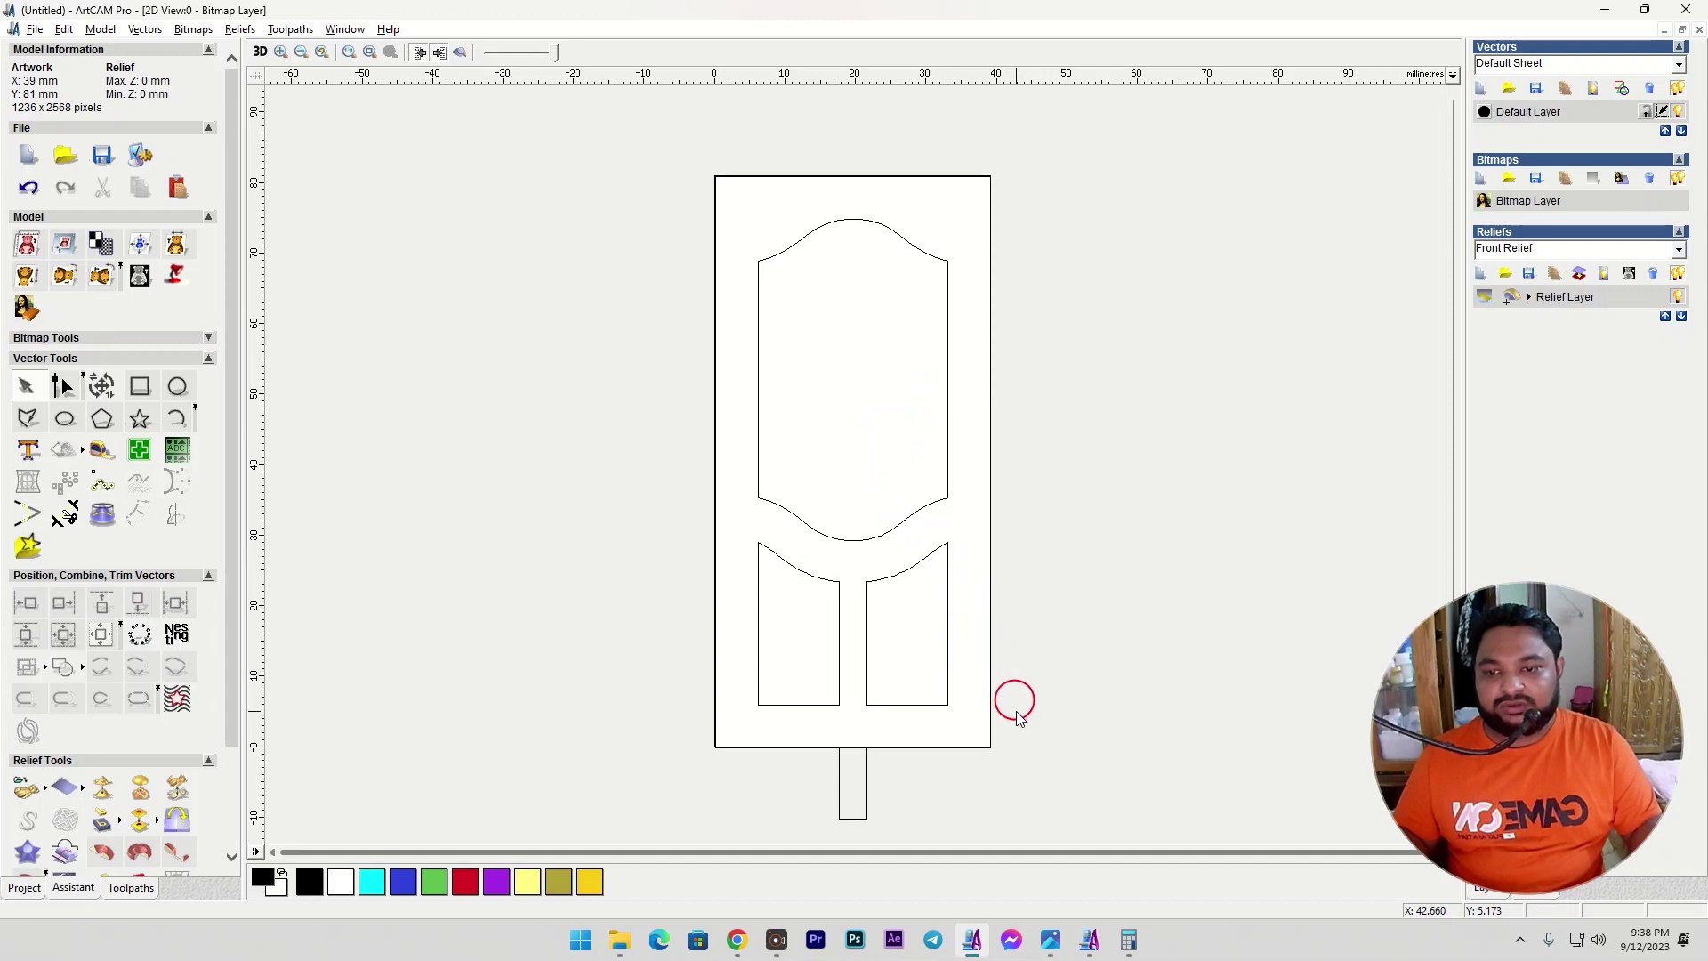
Check reference image 9.jpg and draw an ellipse about 18 mm wide and 32.5 mm high in the upper panel, centred at X 19.5, Y about 52.2.
left_click(1052, 941)
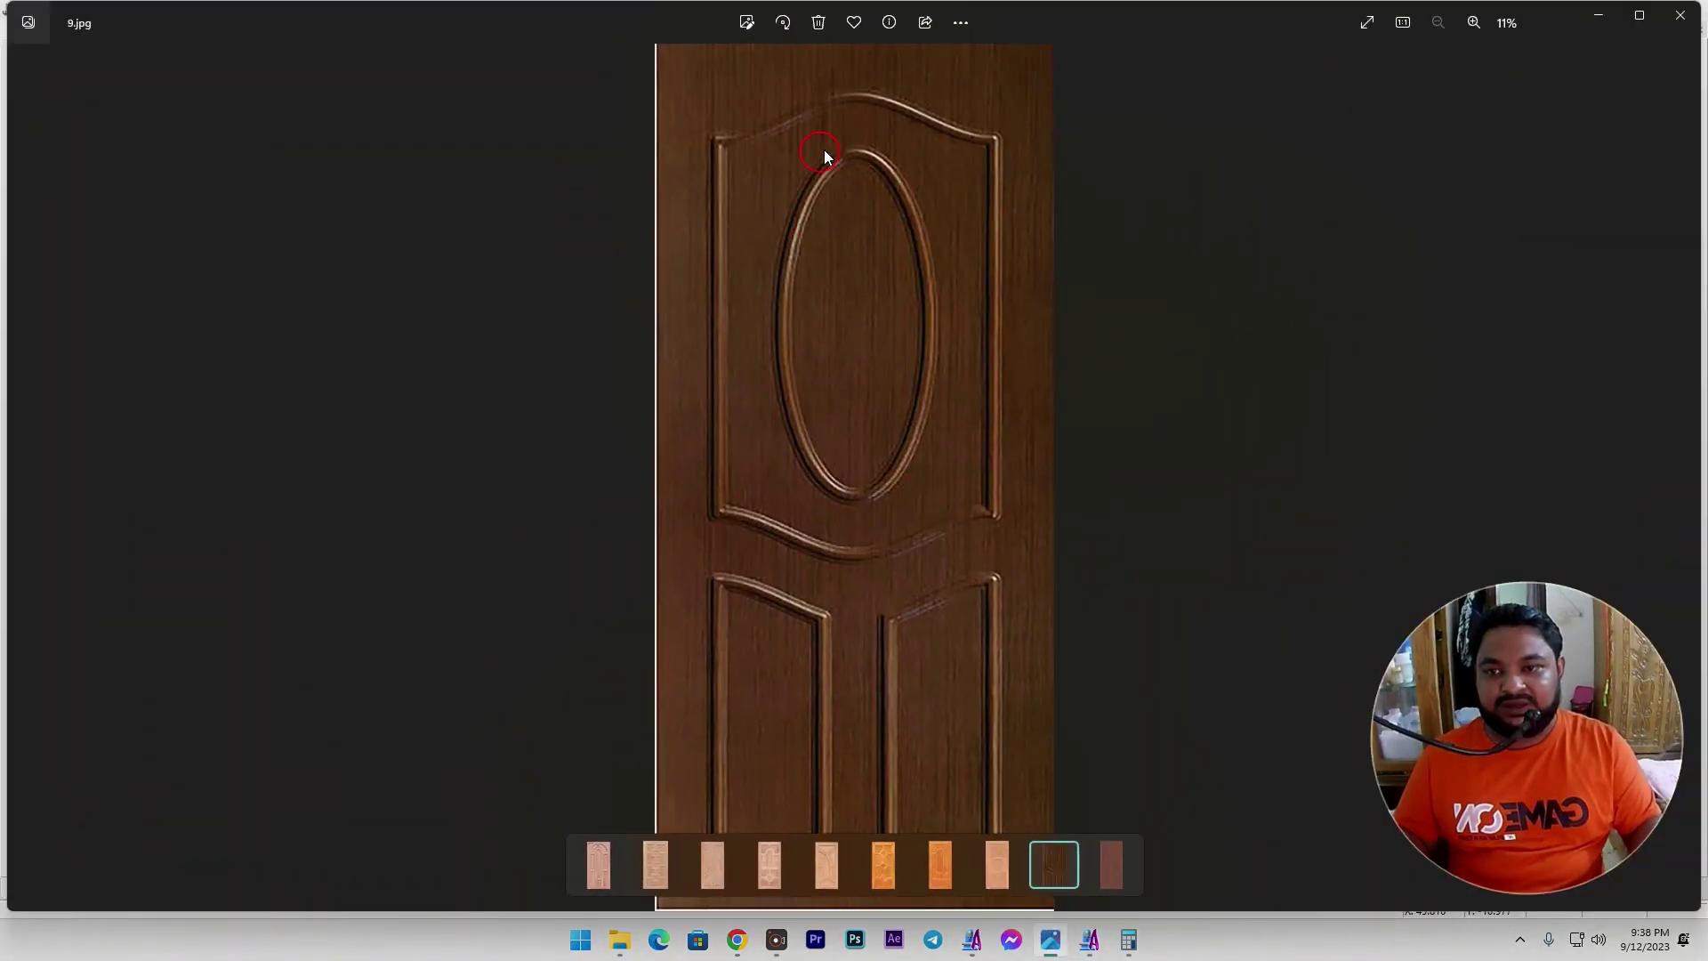
left_click(1593, 16)
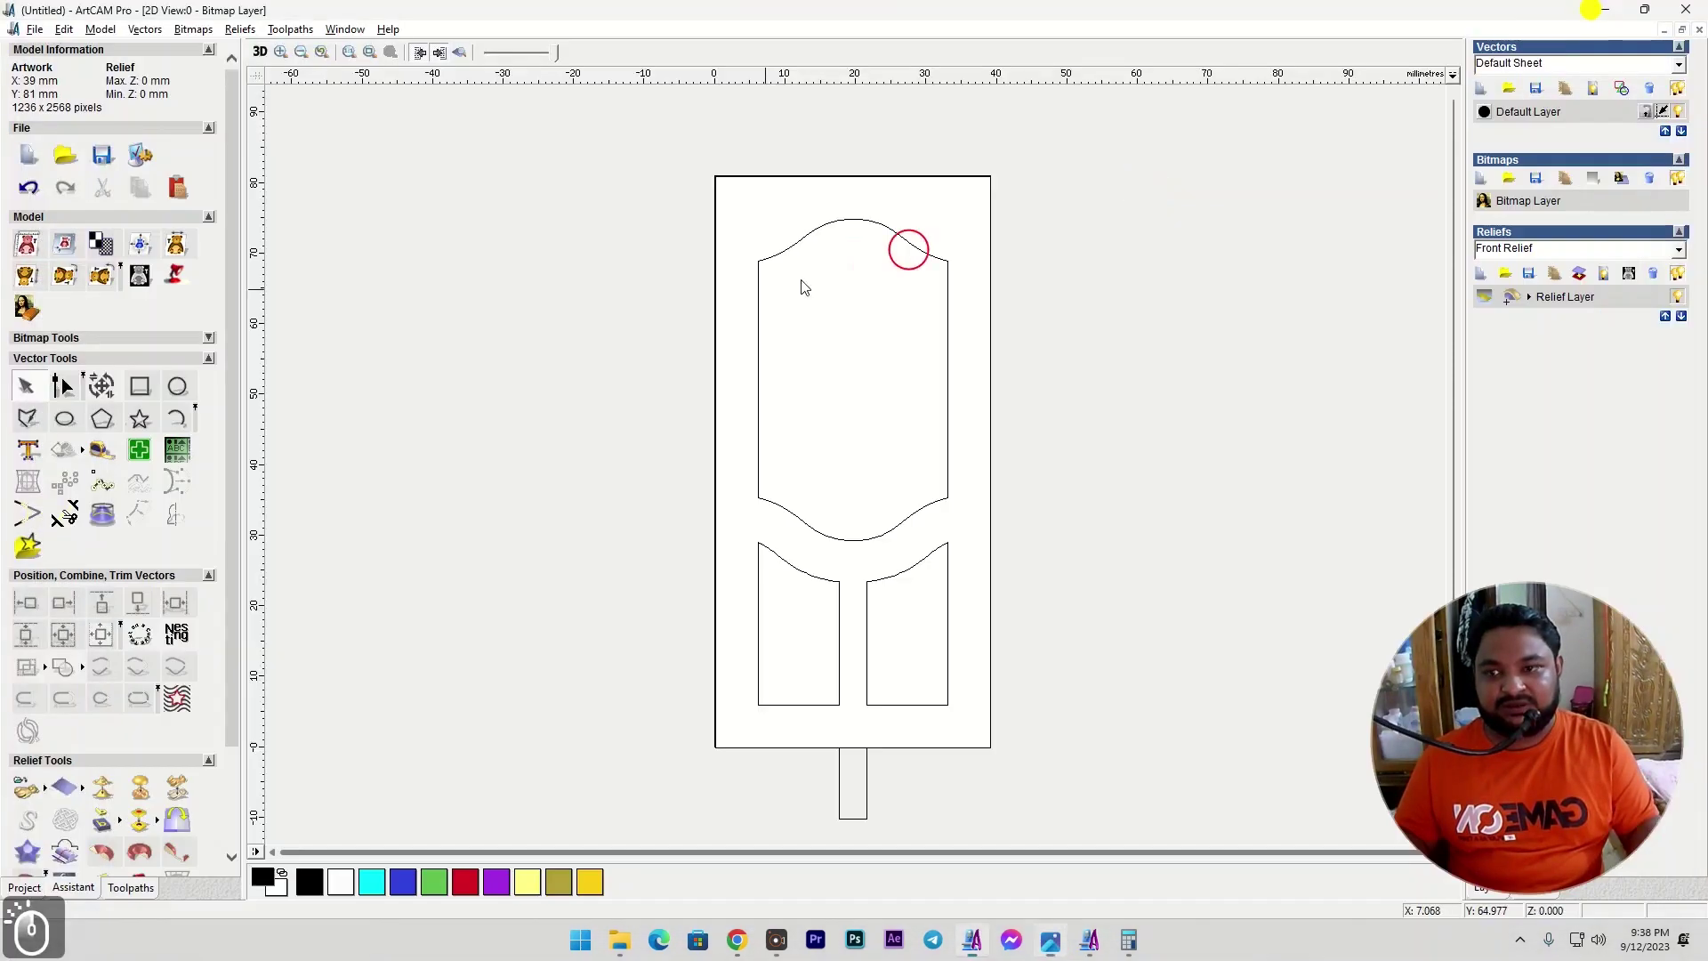
left_click(64, 425)
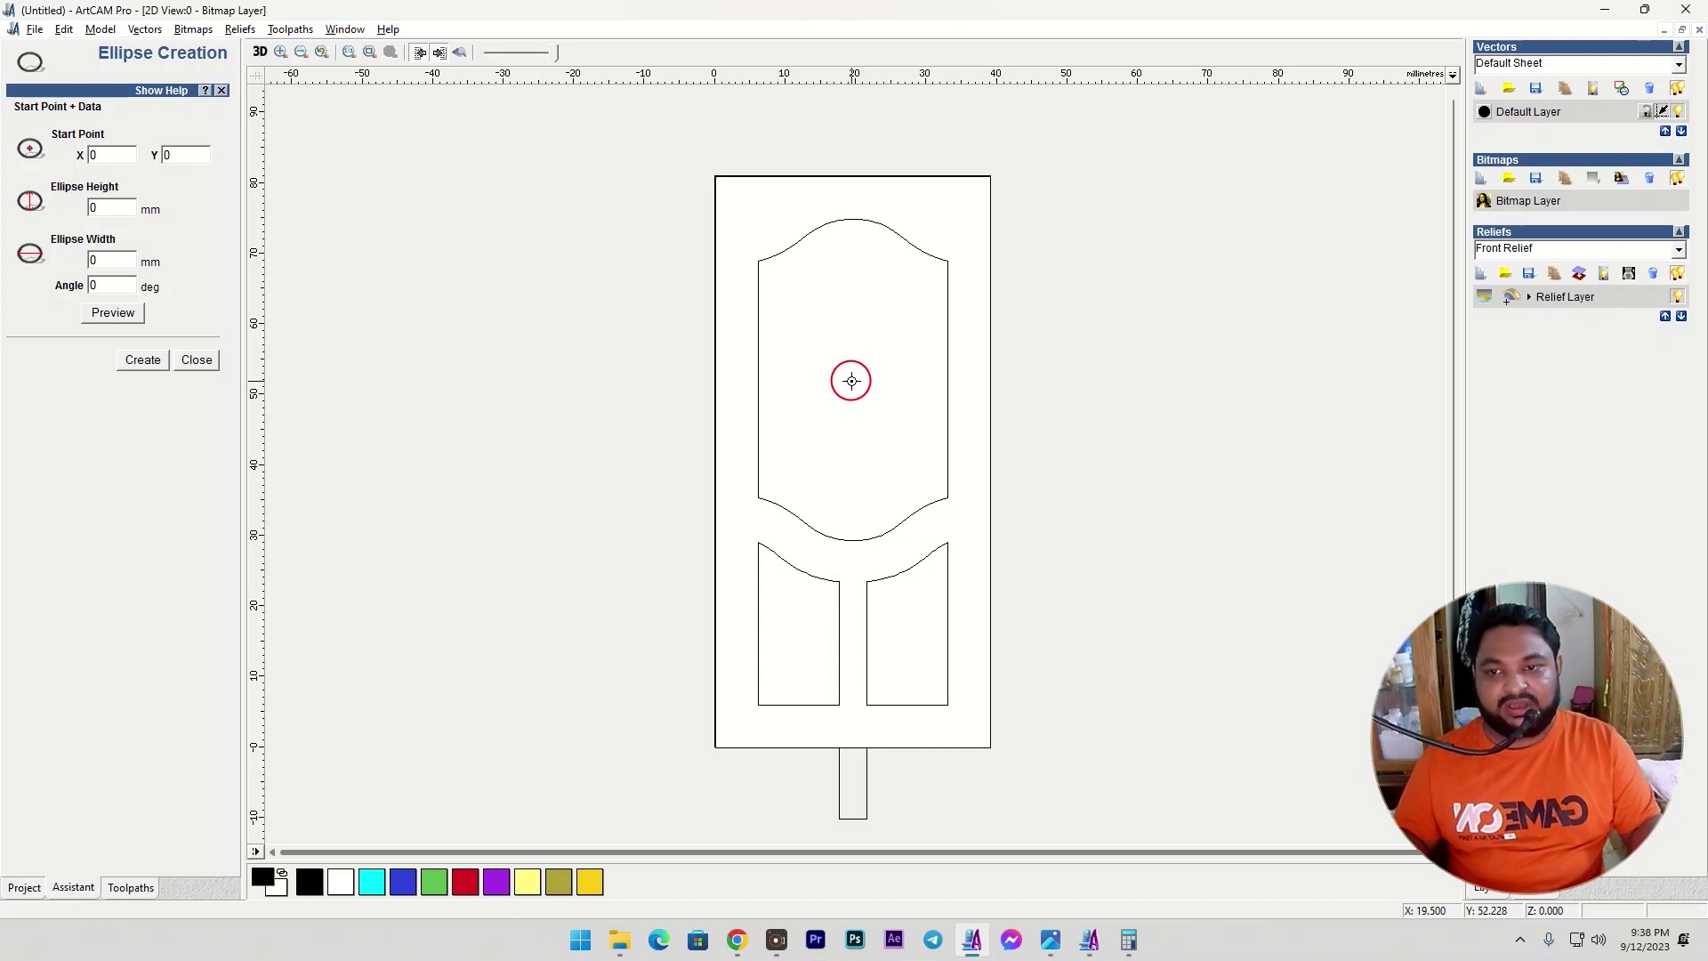
left_click_drag(852, 380, 916, 493)
right_click(916, 494)
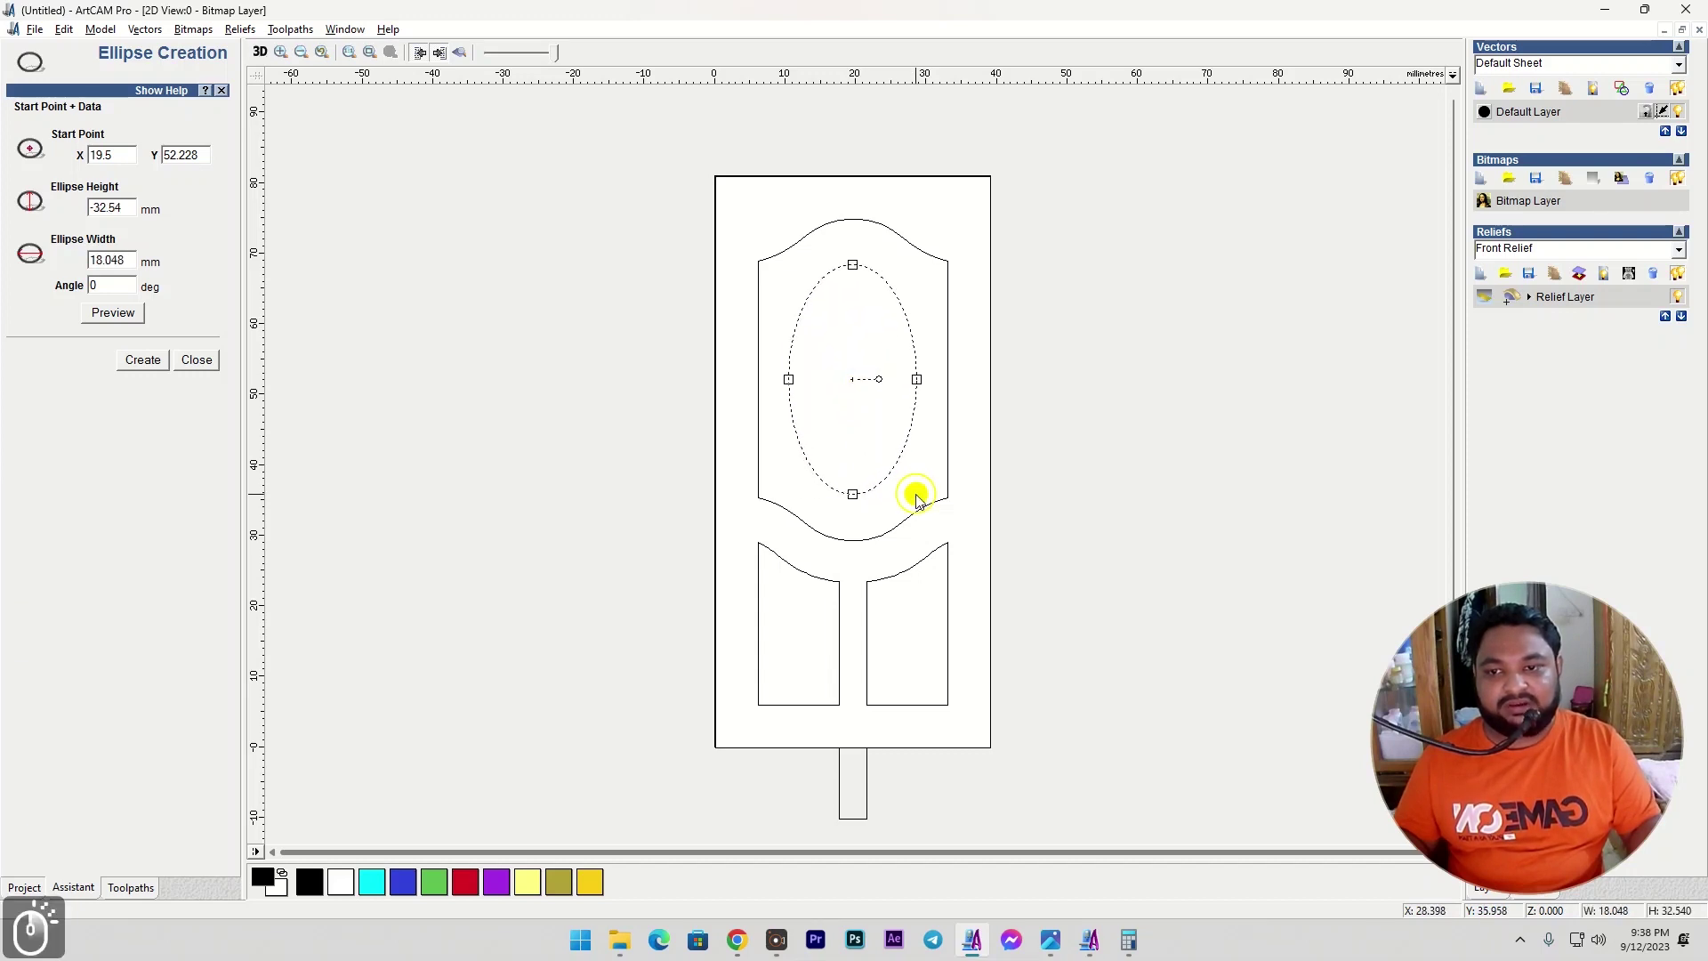
Finish the ellipse and delete the leftover strip hanging below the door's bottom edge.
scroll(911, 491, "down", 1)
scroll(889, 486, "up", 1)
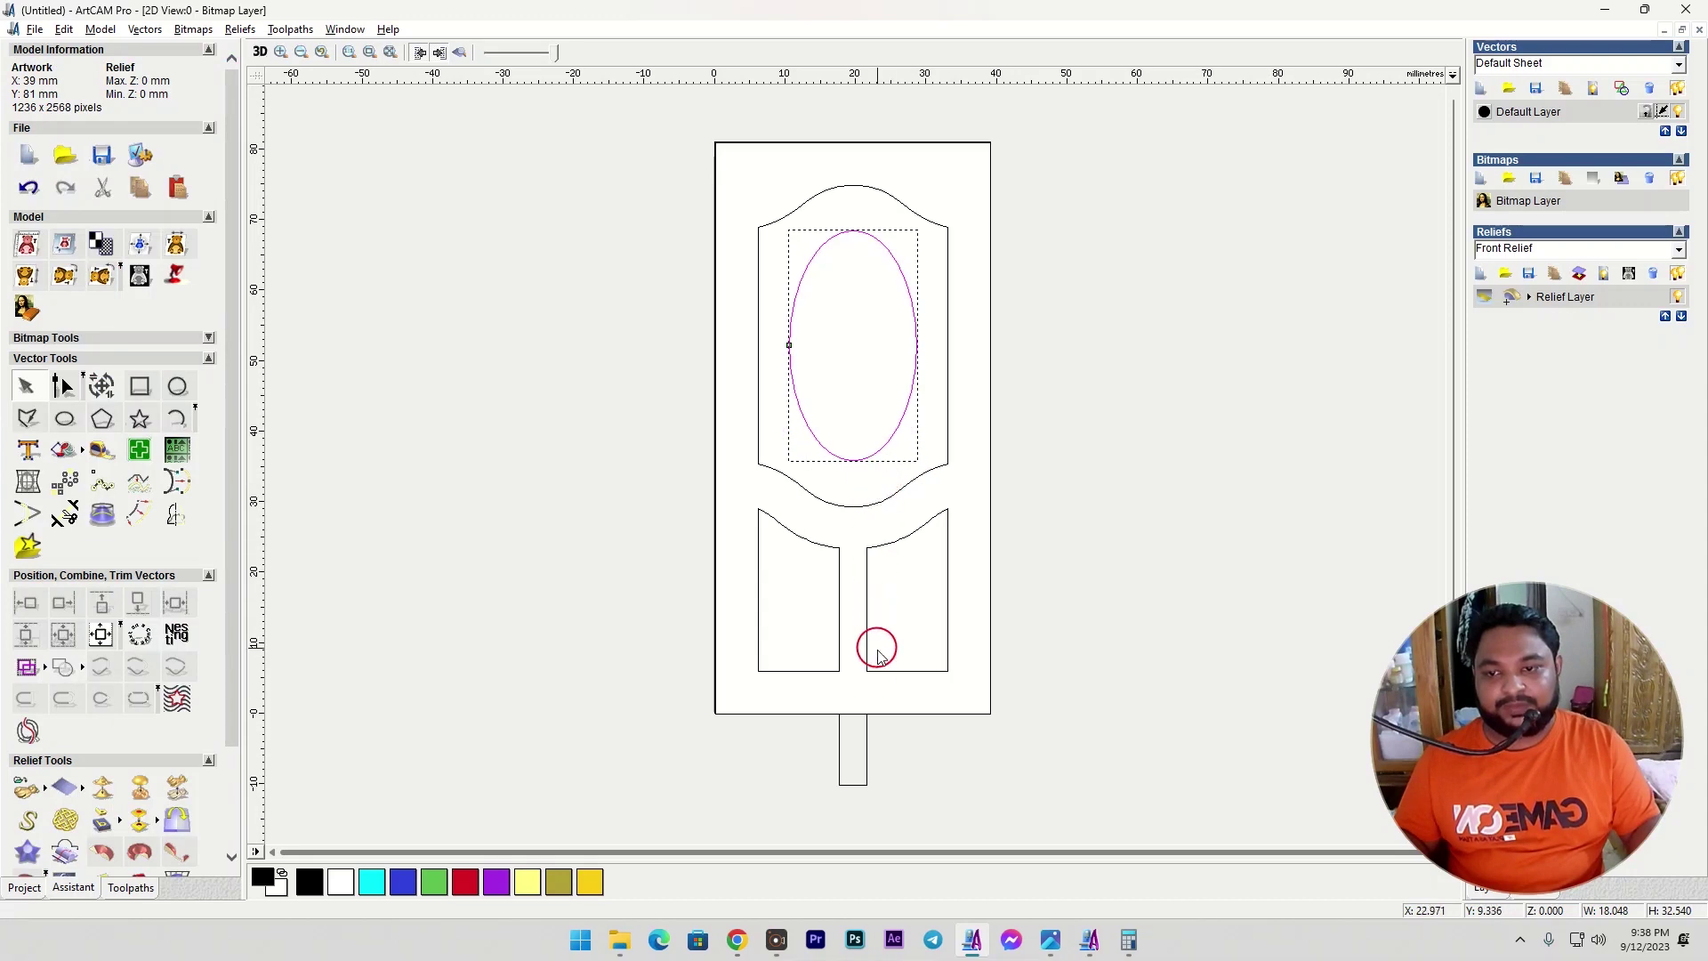
left_click_drag(789, 691, 930, 837)
right_click(924, 725)
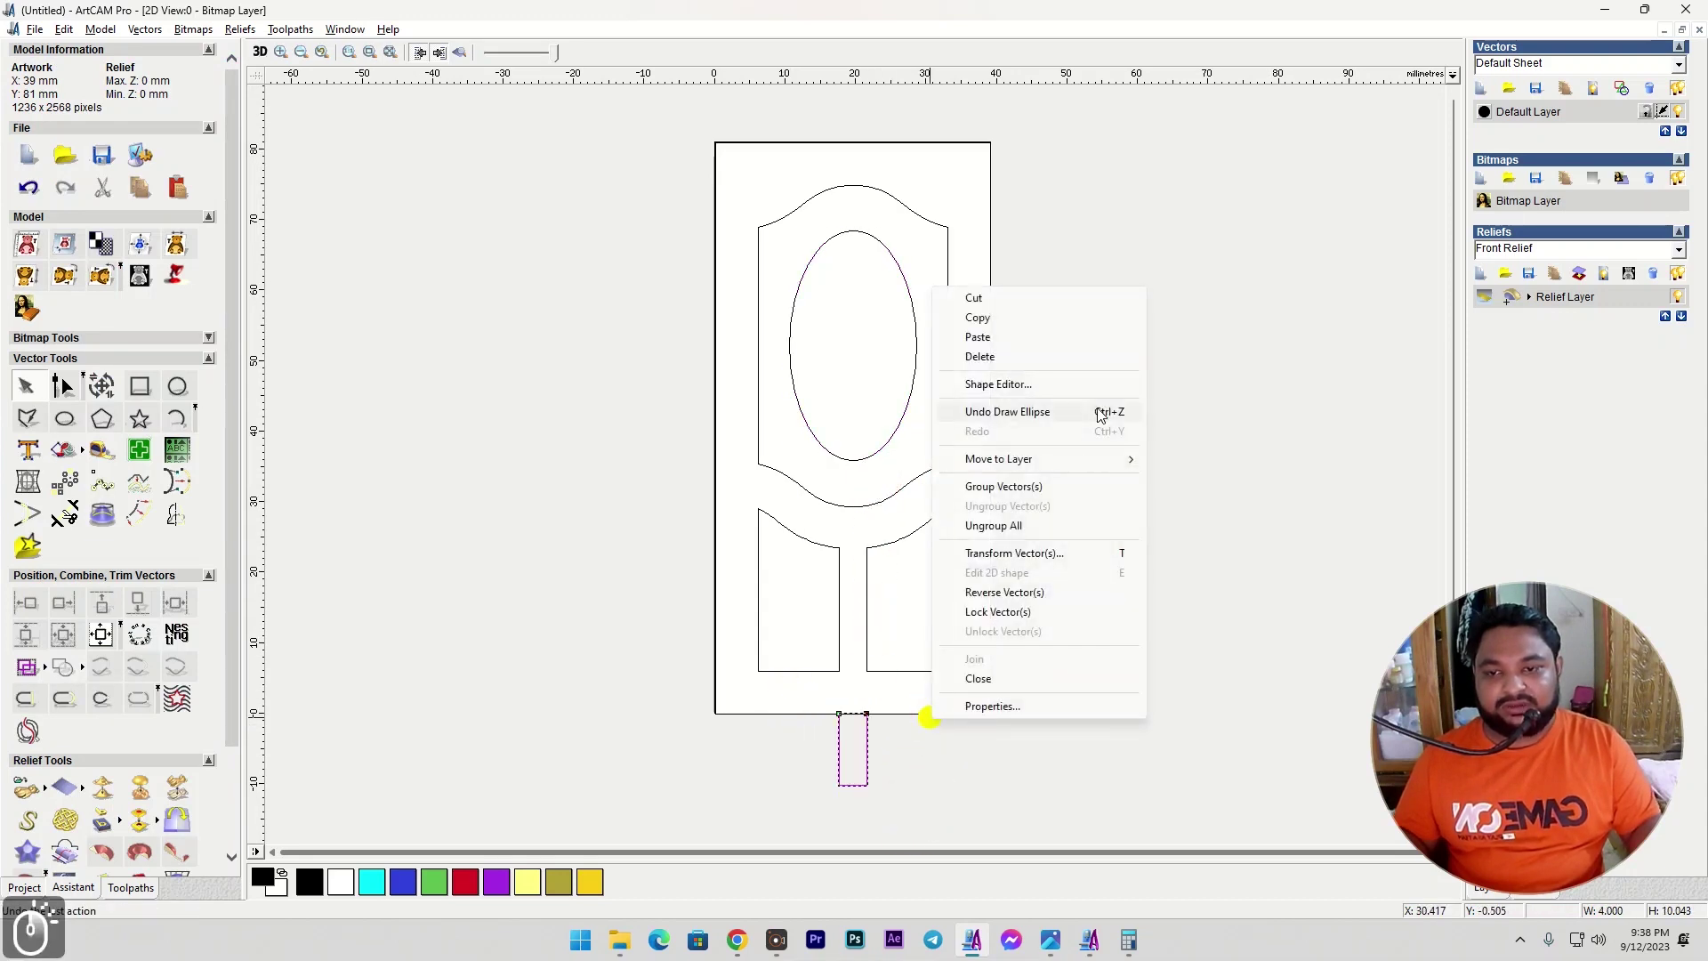
left_click(1027, 355)
Save the finished door model as Door 09.art in the Eusha folder.
scroll(830, 464, "down", 2)
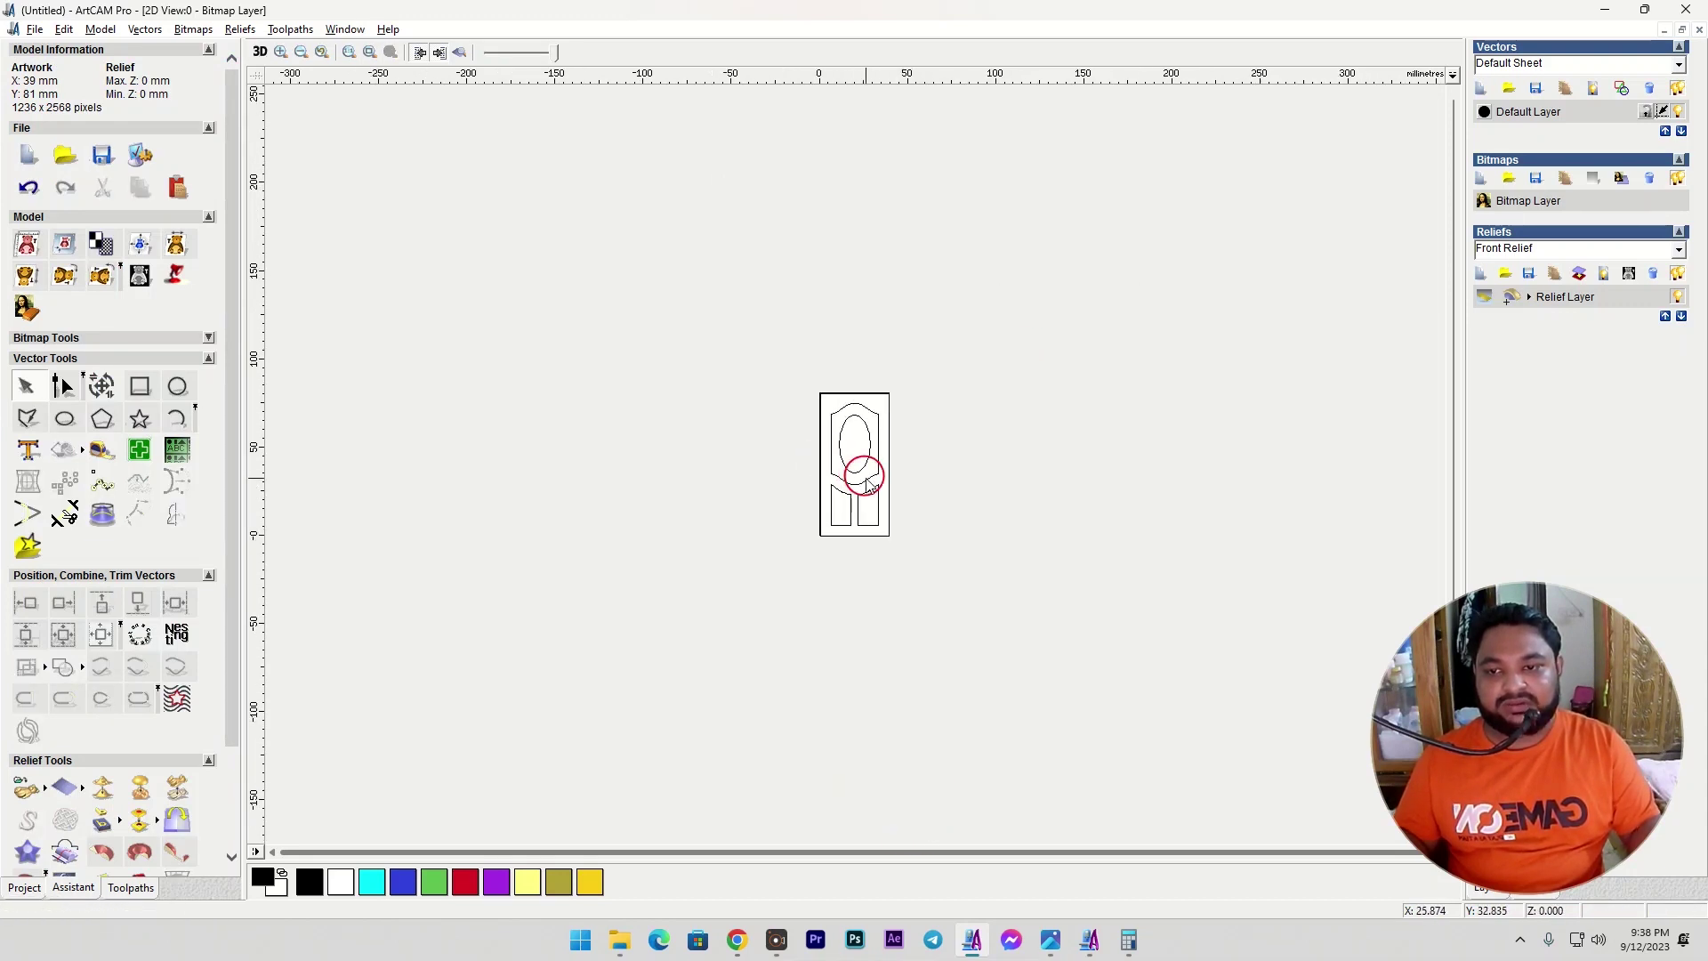
scroll(861, 476, "up", 2)
key("ctrl+s")
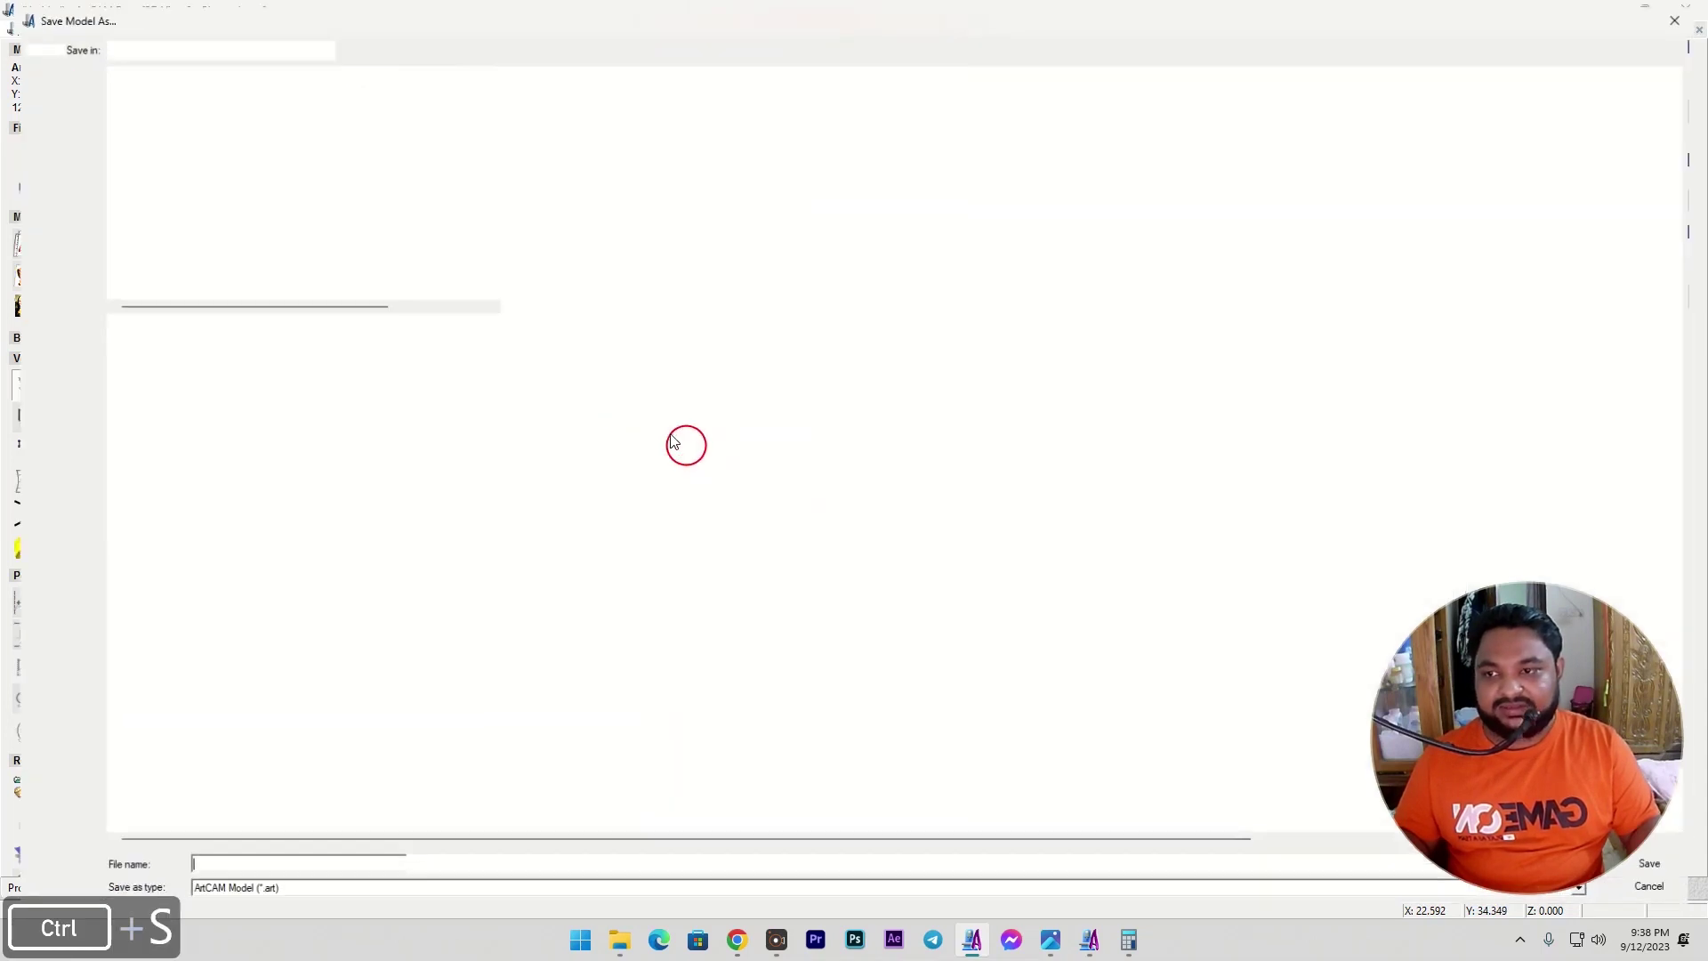
left_click(149, 156)
left_click(214, 871)
key("Delete")
key("Delete")
type("9")
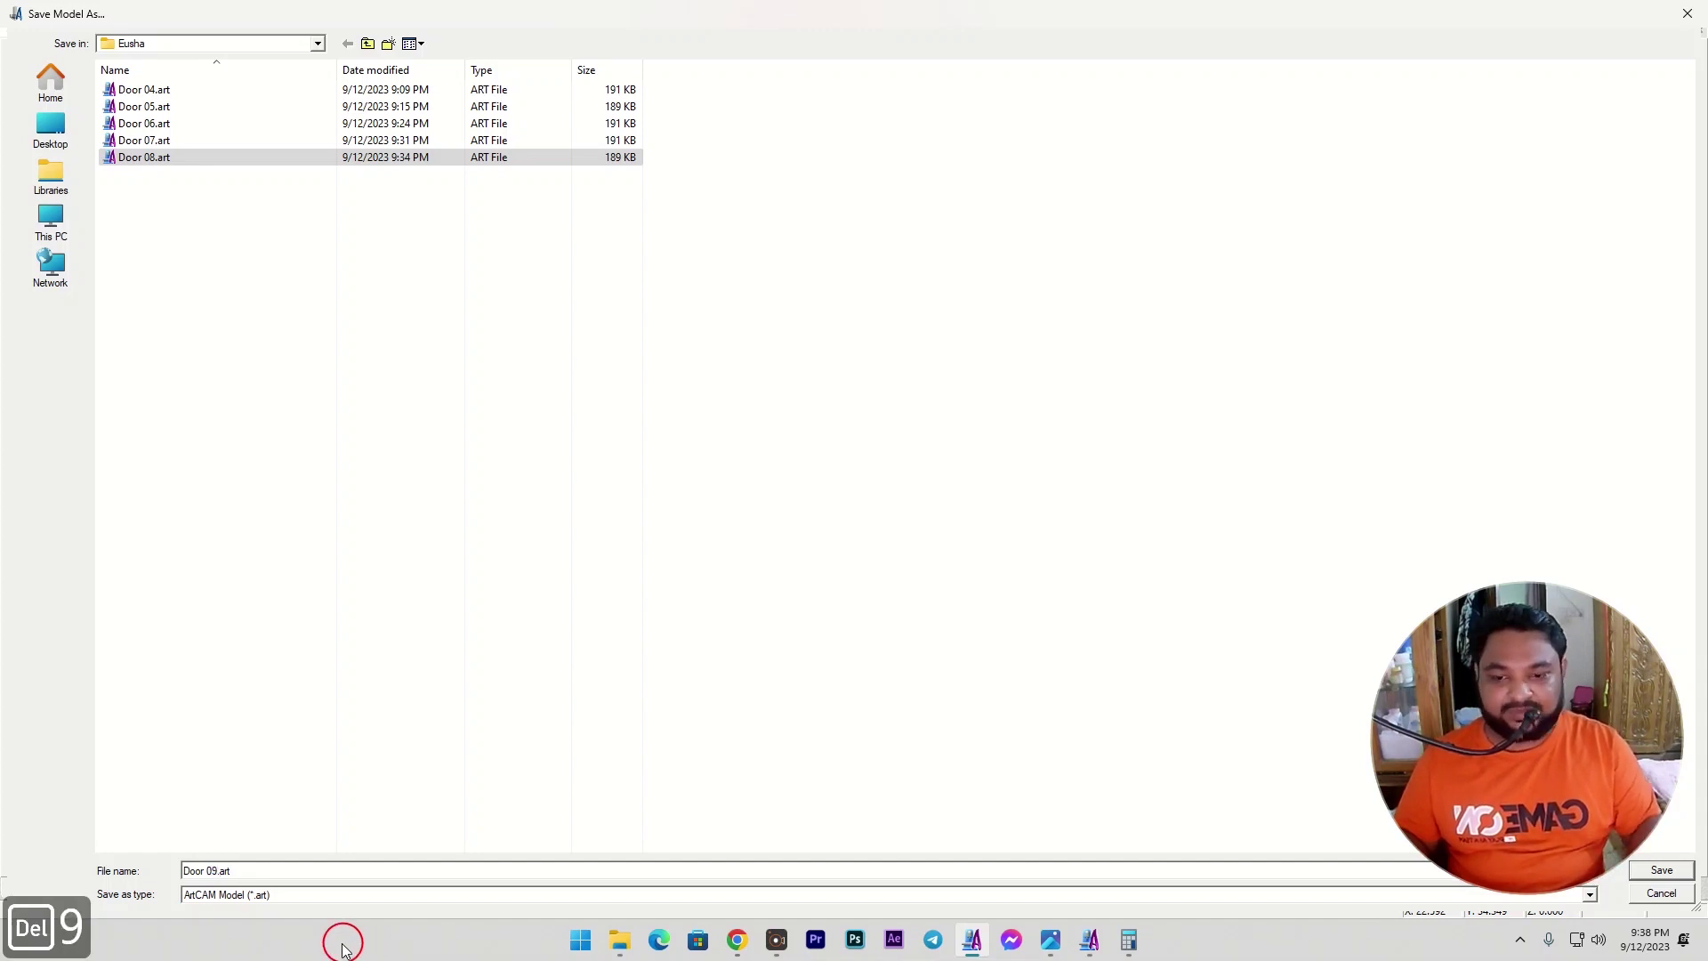
key("Return")
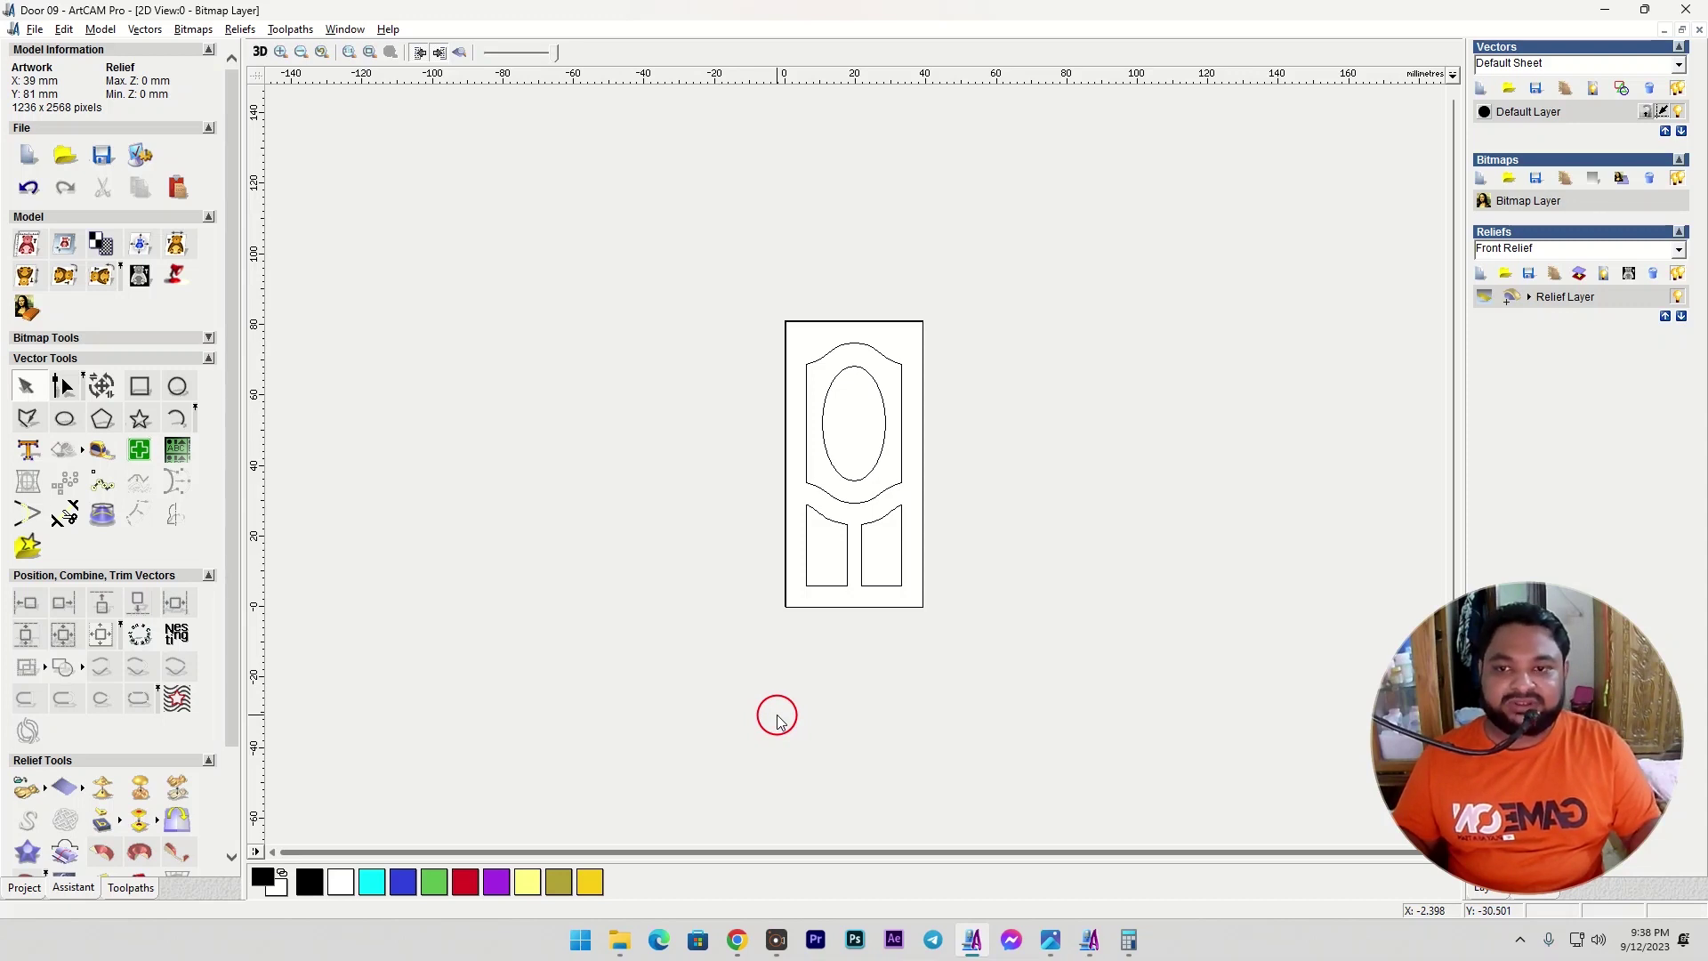
Switch to File Explorer and look at reference image 10.jpg in the Basic Door folder.
scroll(962, 603, "up", 1)
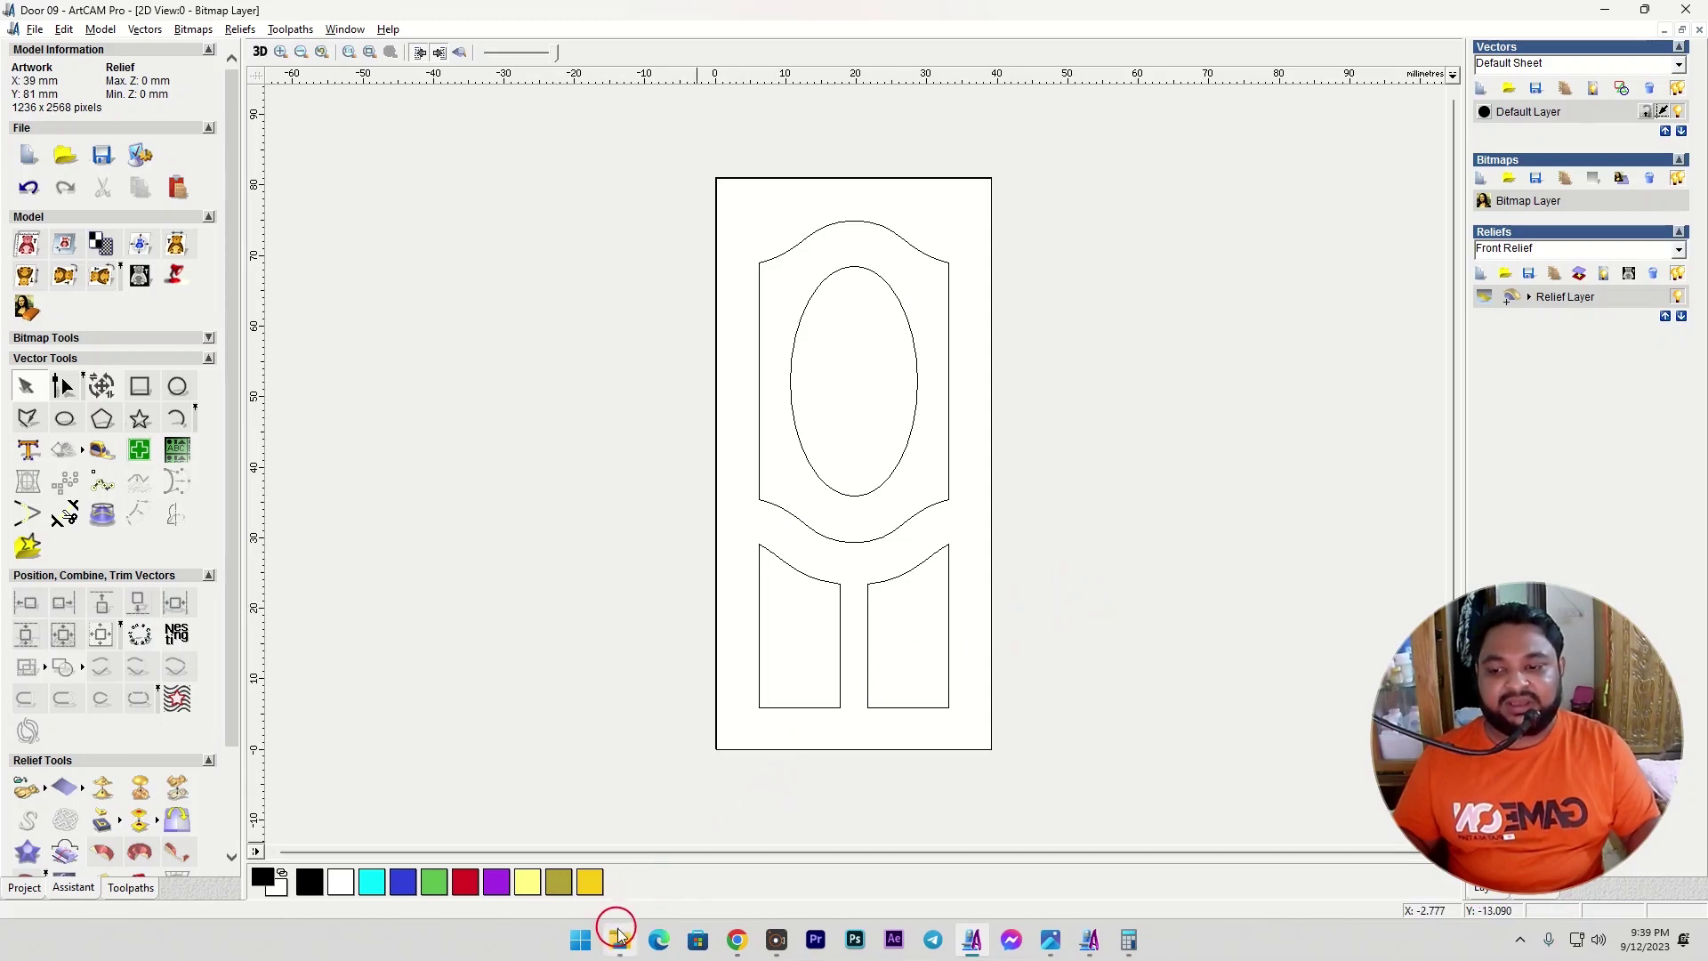
mouse_move(620, 940)
left_click(637, 841)
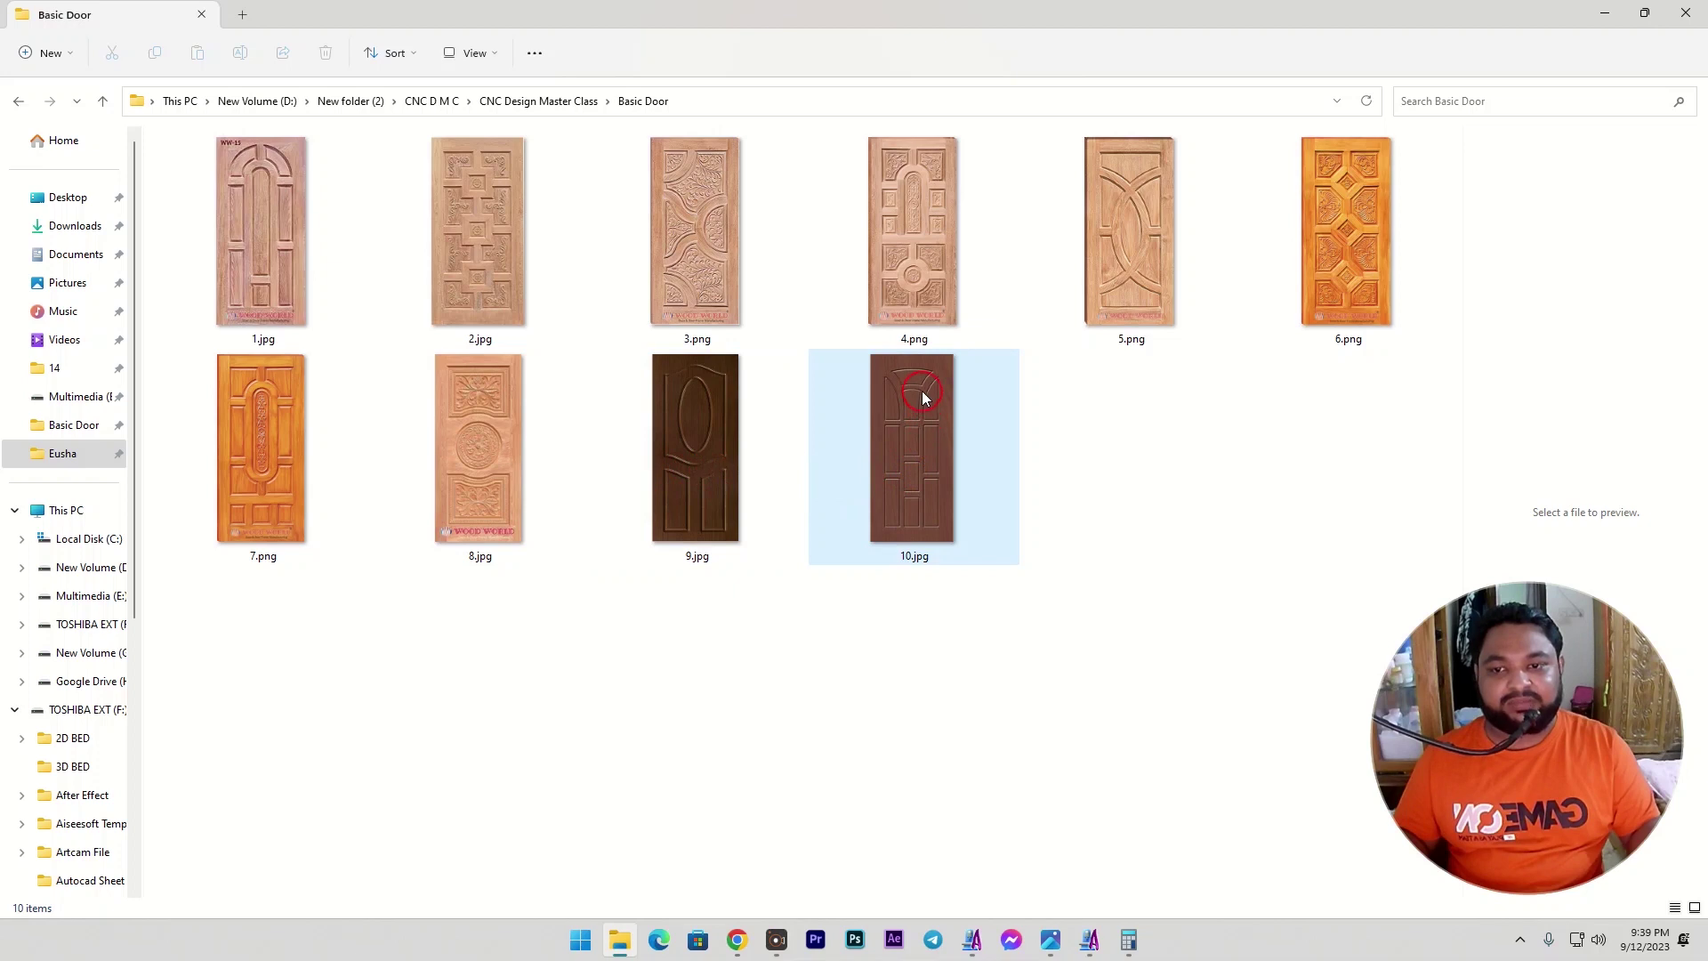
mouse_move(924, 398)
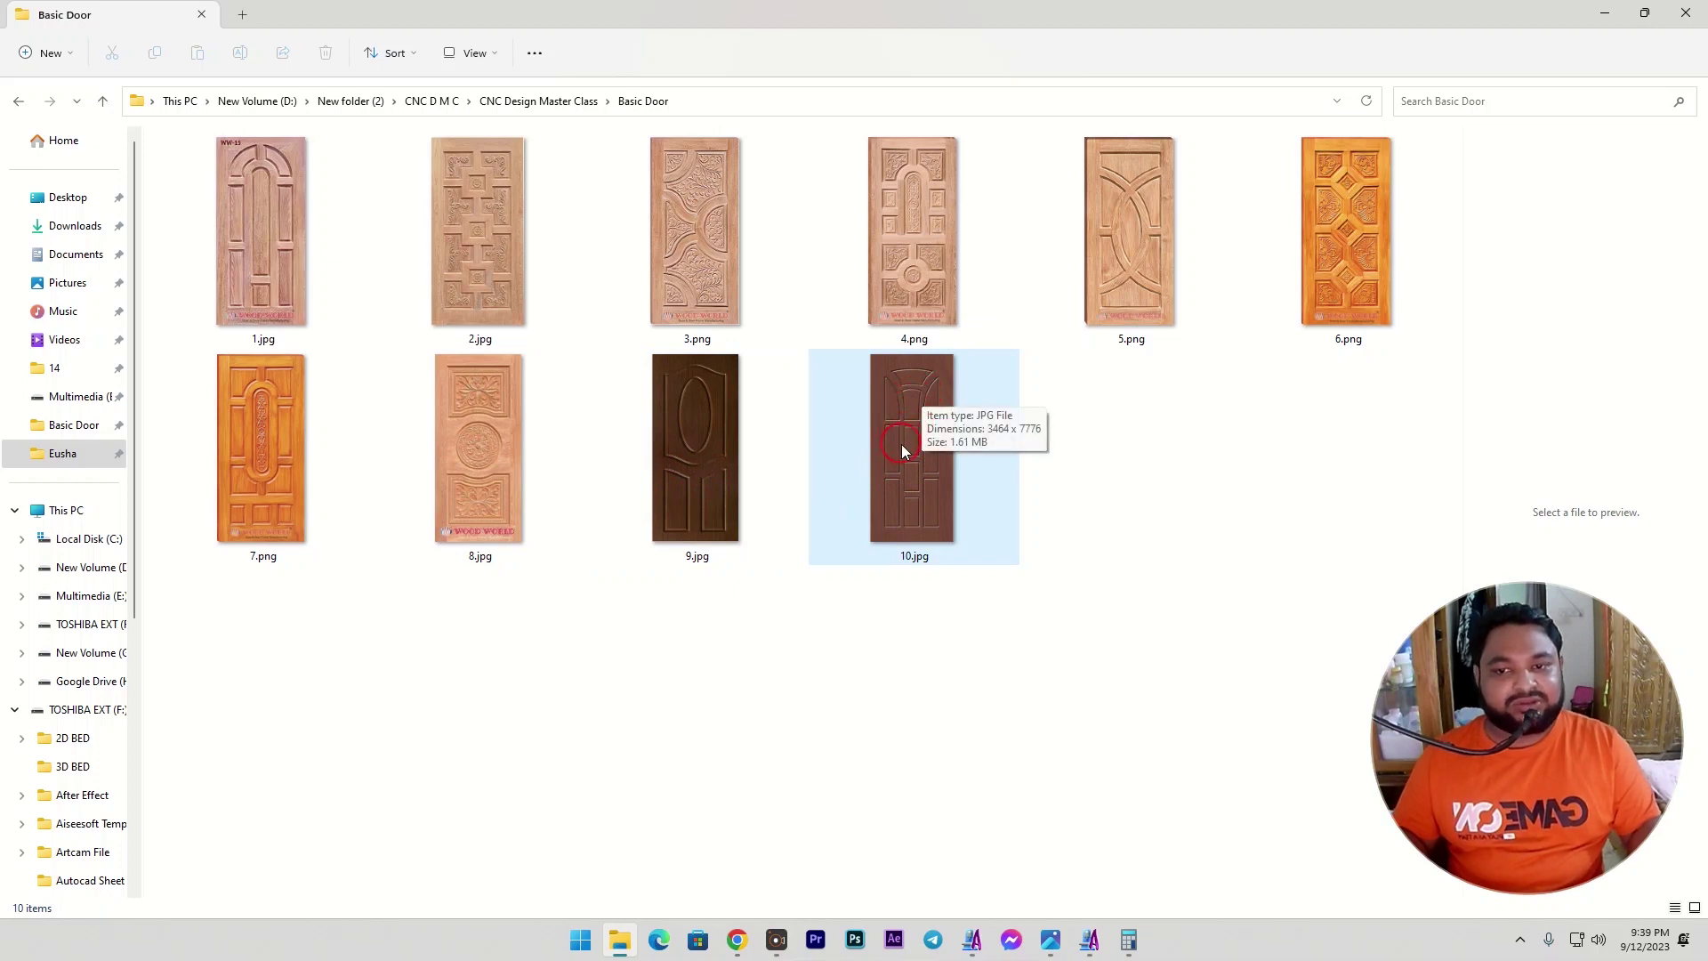